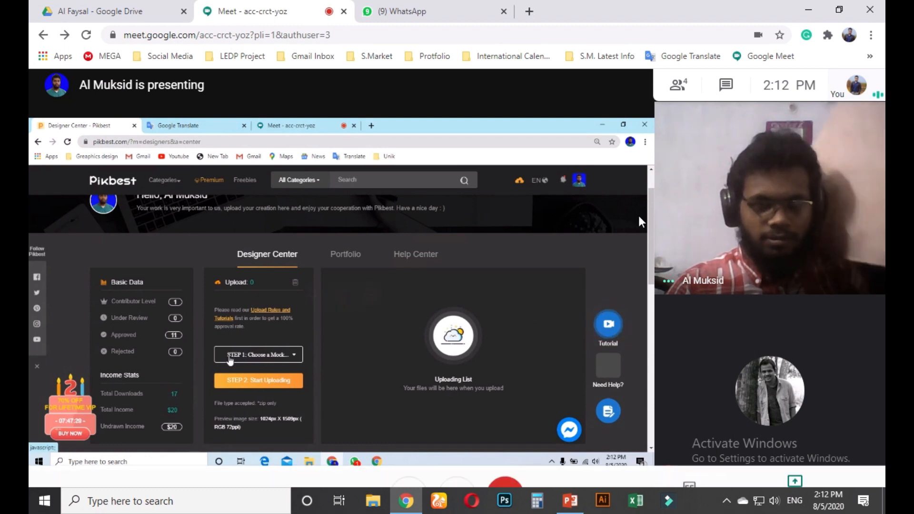
# Start presenting the entire screen to everyone in the Google Meet call
pyautogui.moveTo(628, 339)
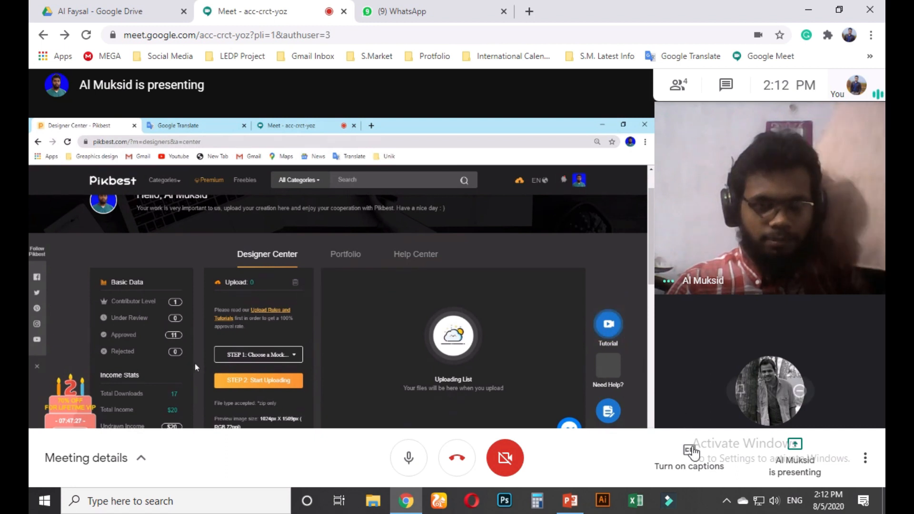
pyautogui.click(794, 454)
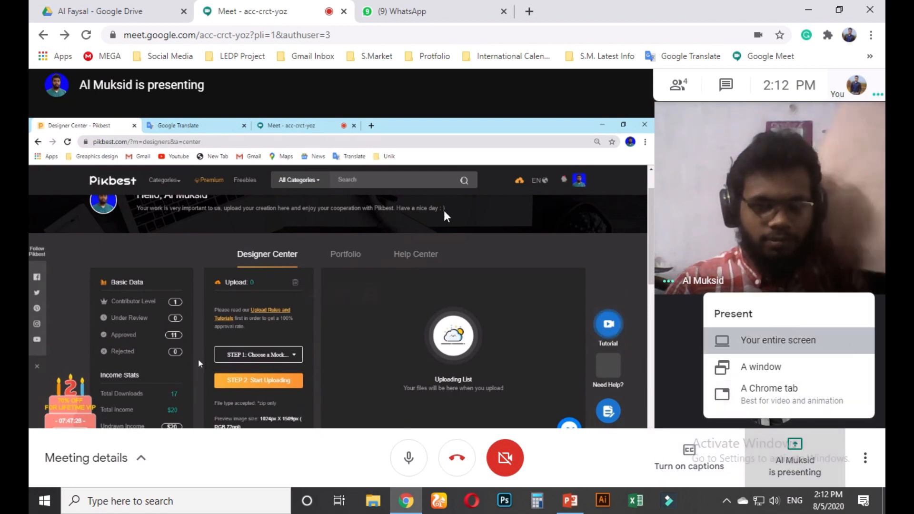
pyautogui.click(785, 338)
pyautogui.click(528, 305)
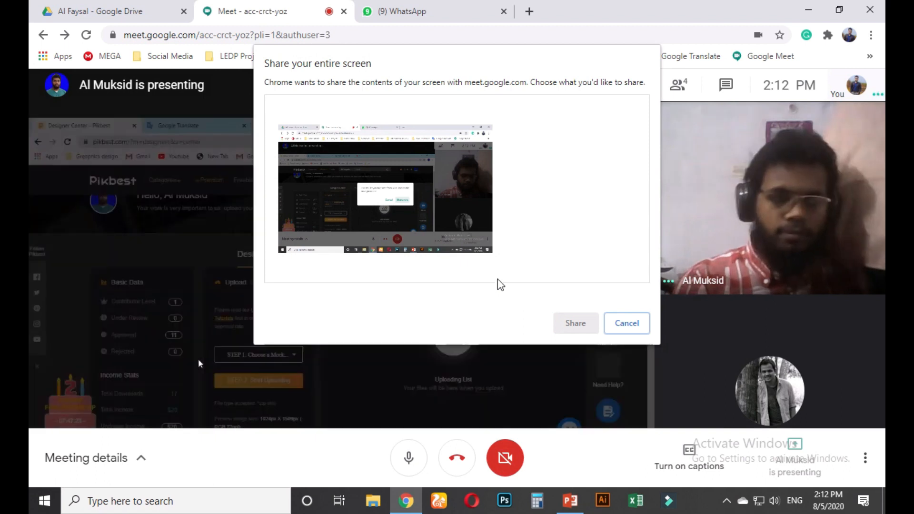
pyautogui.click(385, 189)
pyautogui.click(567, 328)
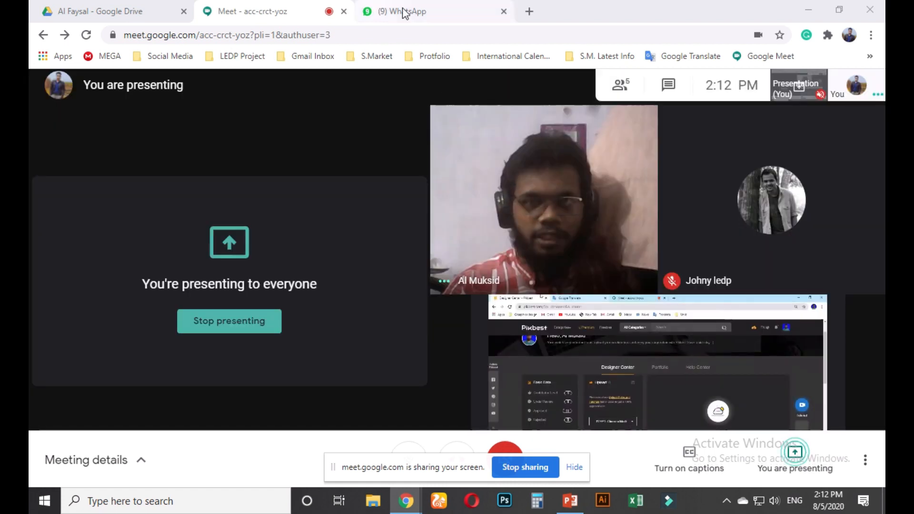
# Open the bookmarked Earnings List Format Google Sheet from the LEDP Project folder in a new browser tab
pyautogui.moveTo(428, 22)
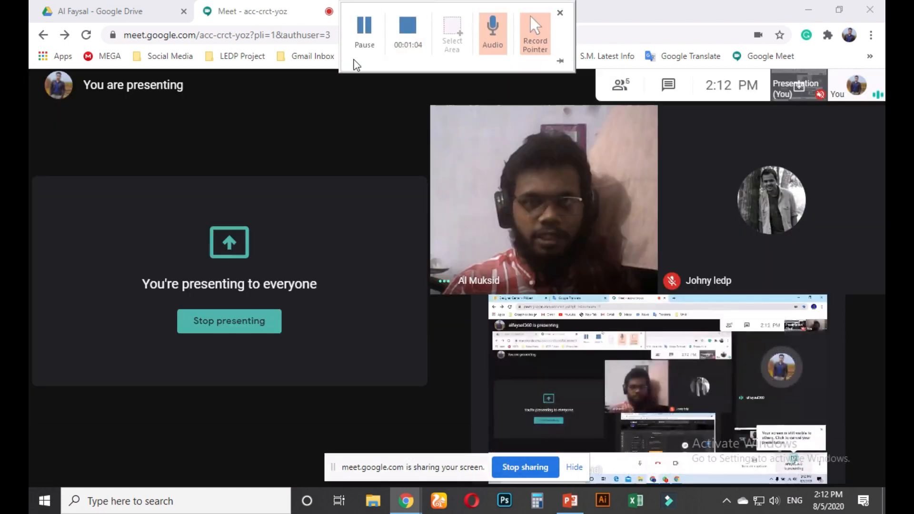
pyautogui.click(397, 11)
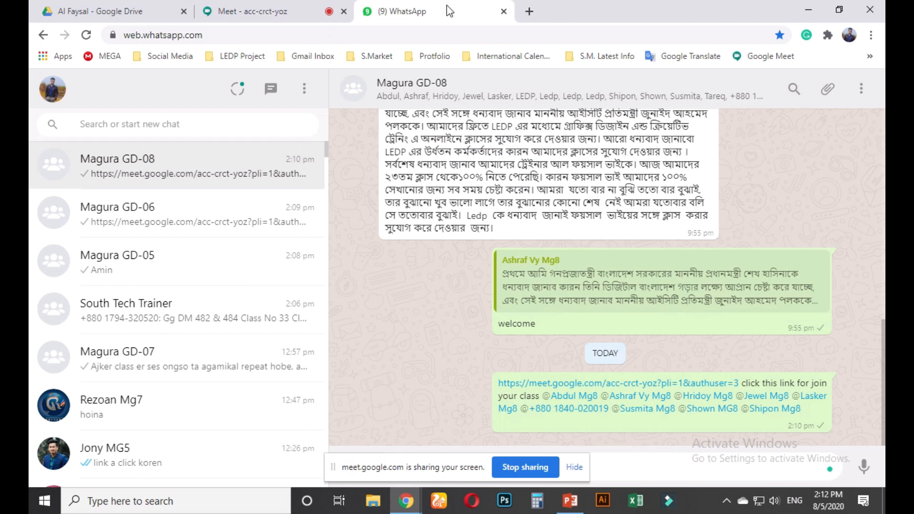
pyautogui.click(529, 11)
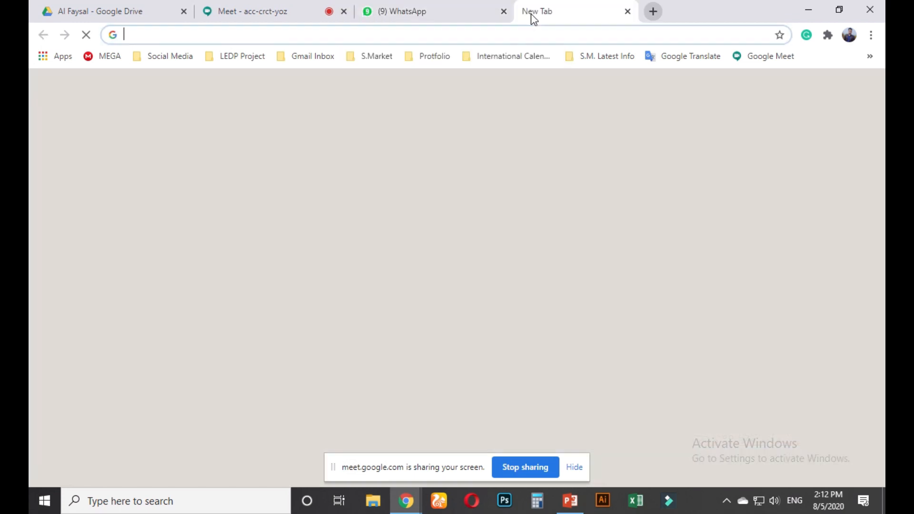
pyautogui.click(242, 56)
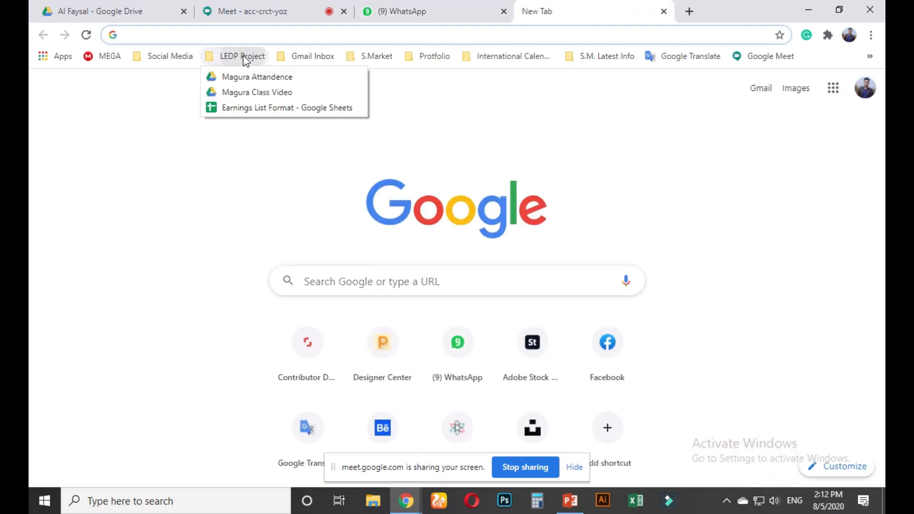
pyautogui.click(261, 108)
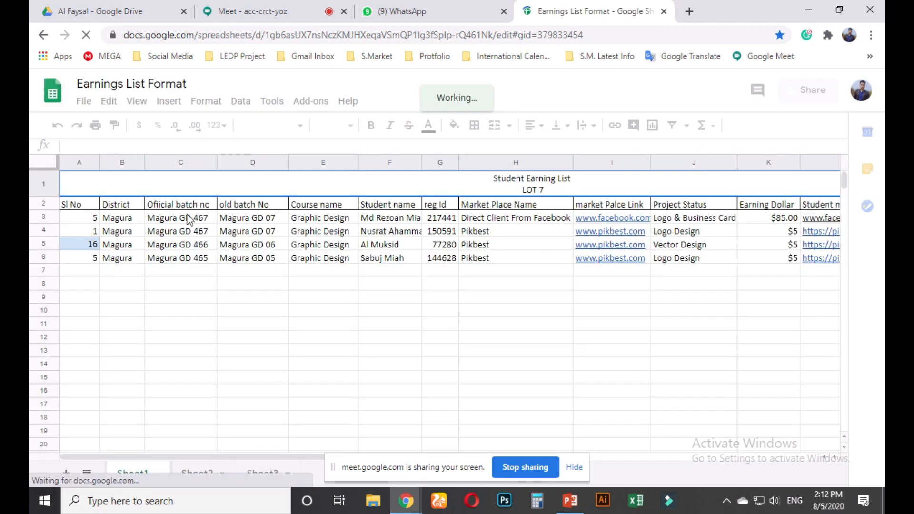
# Set the Earning Dollar value of the Vector Design entry in row 5 to 20
pyautogui.click(78, 229)
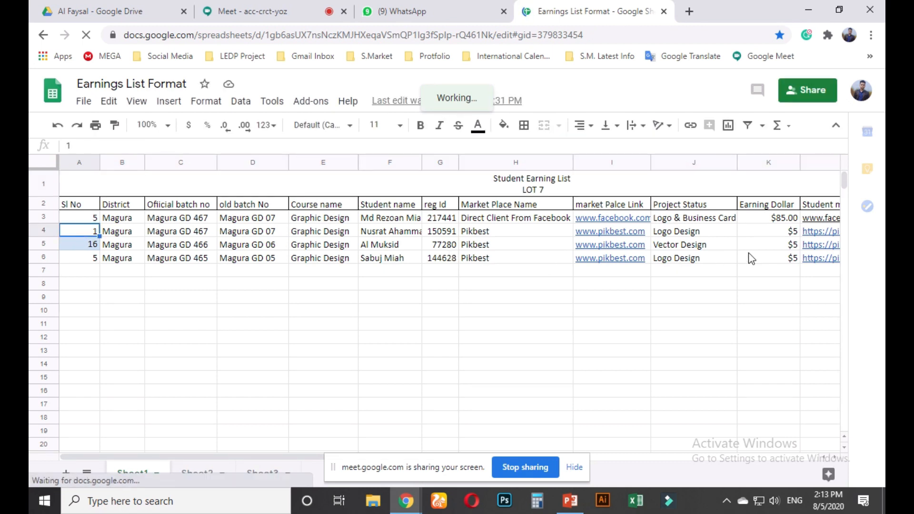
pyautogui.click(788, 245)
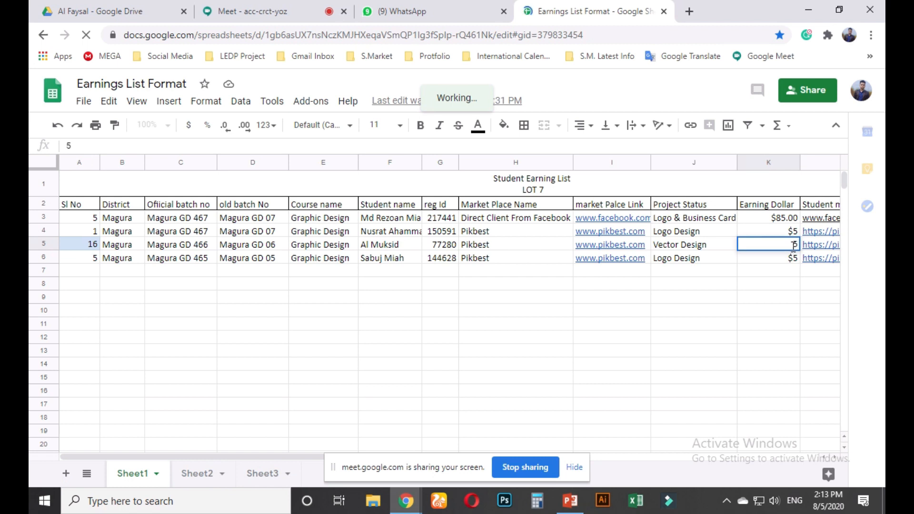
pyautogui.write('20')
pyautogui.press('Return')
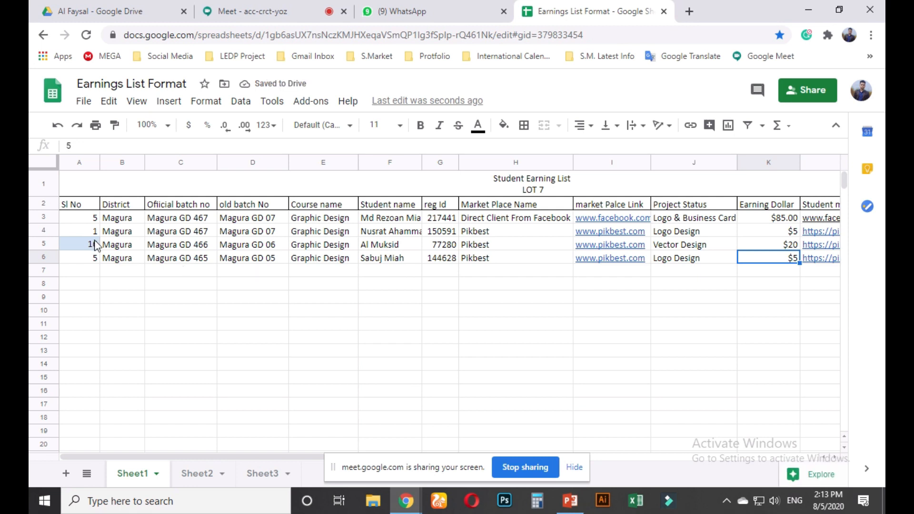
# Move the whole row 4 entry, from Sl No to Trainer Name, down to the empty row 7 and hide the screen-sharing notice
pyautogui.moveTo(79, 228); pyautogui.dragTo(774, 234)
pyautogui.hotkey('ctrl', 'c')
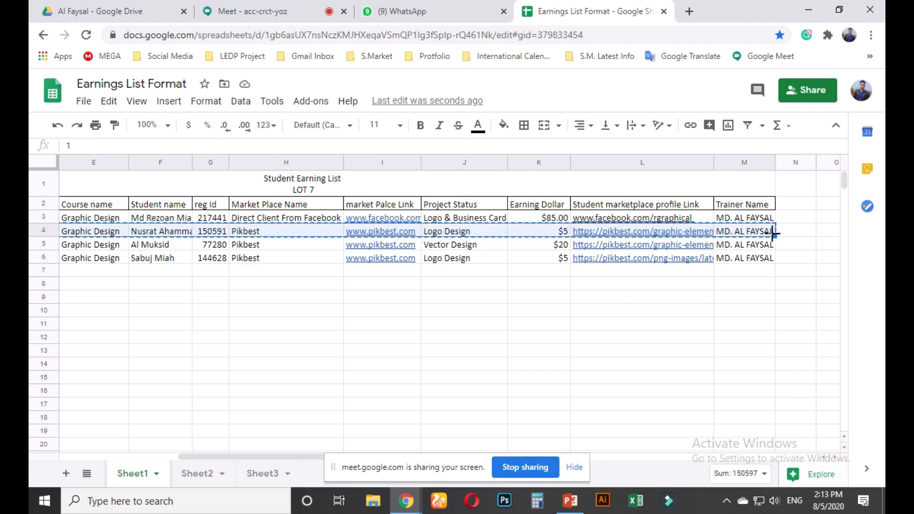
pyautogui.click(759, 275)
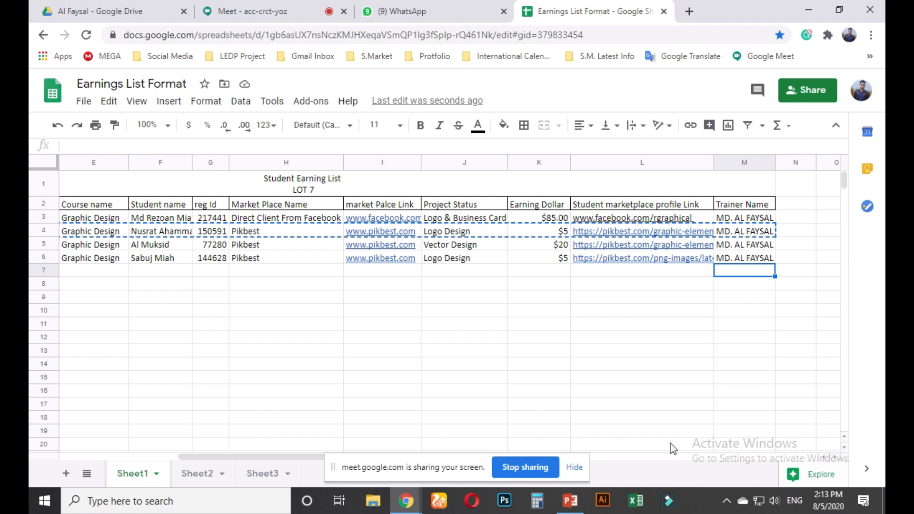
pyautogui.click(574, 468)
pyautogui.moveTo(561, 456); pyautogui.dragTo(349, 474)
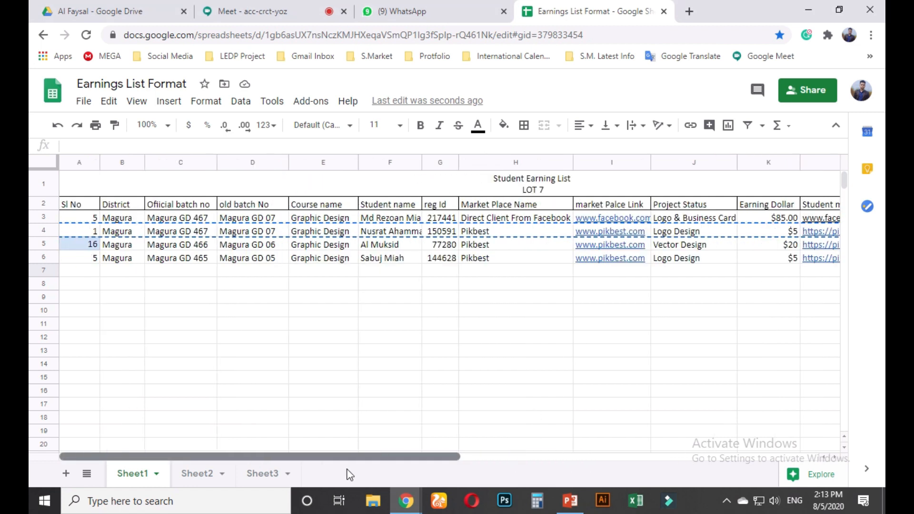
pyautogui.click(72, 270)
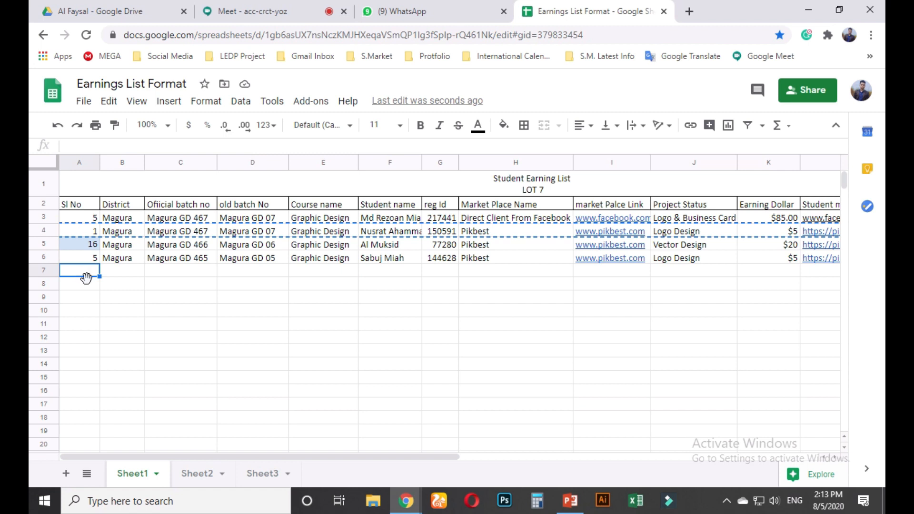
pyautogui.hotkey('ctrl', 'v')
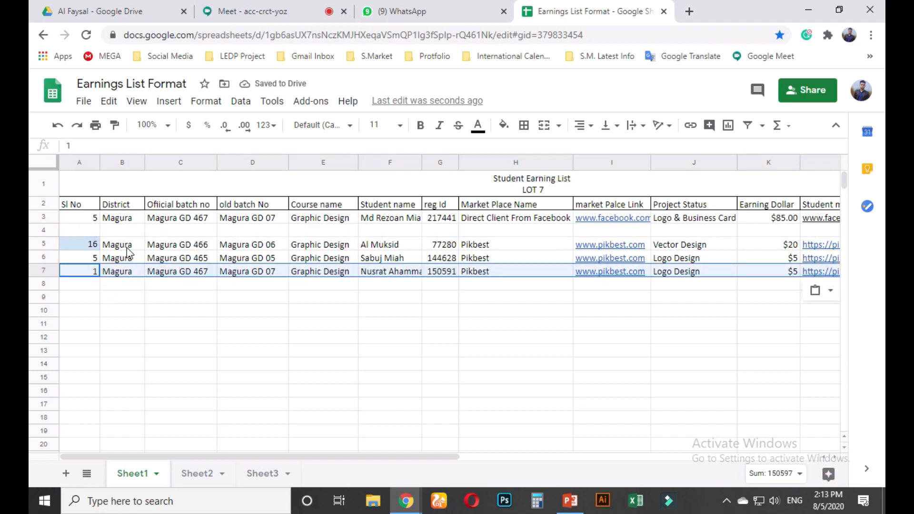
# Move the $20 Vector Design entry from row 5 up into the empty row 4
pyautogui.moveTo(70, 245); pyautogui.dragTo(606, 247)
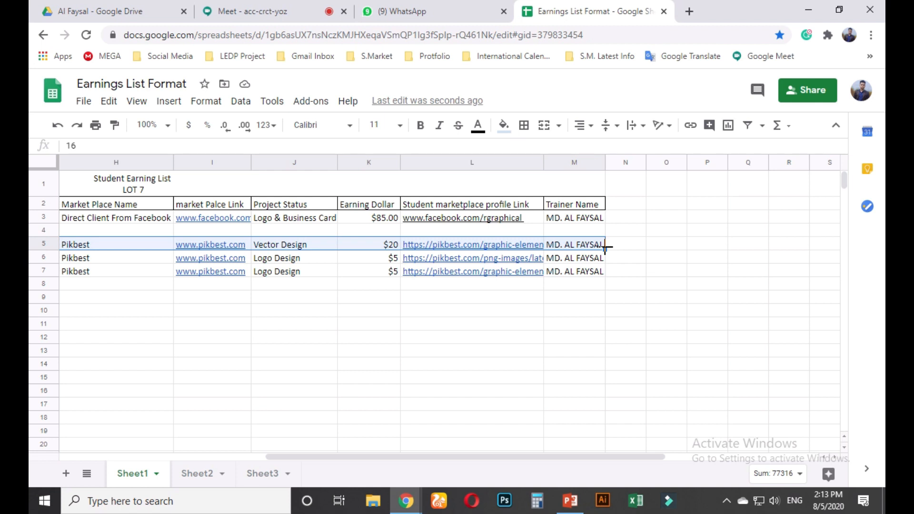
pyautogui.scroll(-2, 536, 233)
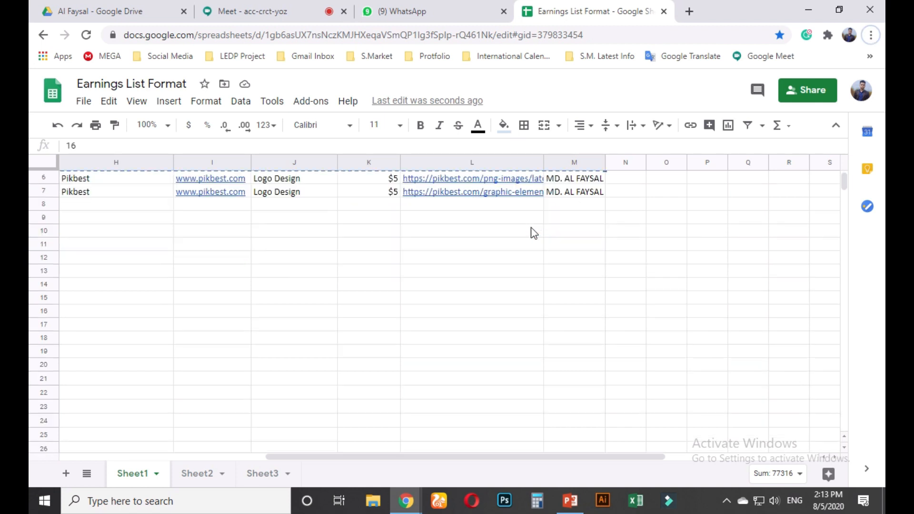
pyautogui.scroll(2, 358, 282)
pyautogui.moveTo(449, 456); pyautogui.dragTo(228, 452)
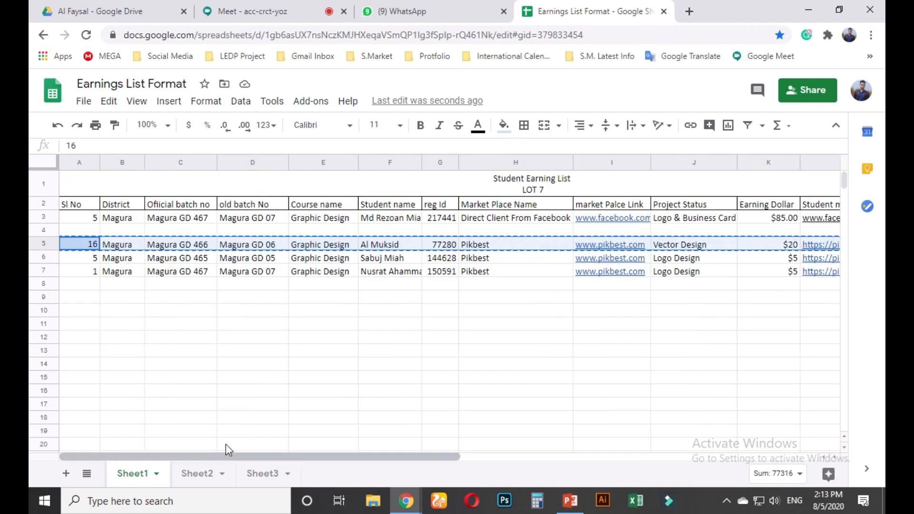
pyautogui.click(70, 230)
pyautogui.hotkey('ctrl', 'v')
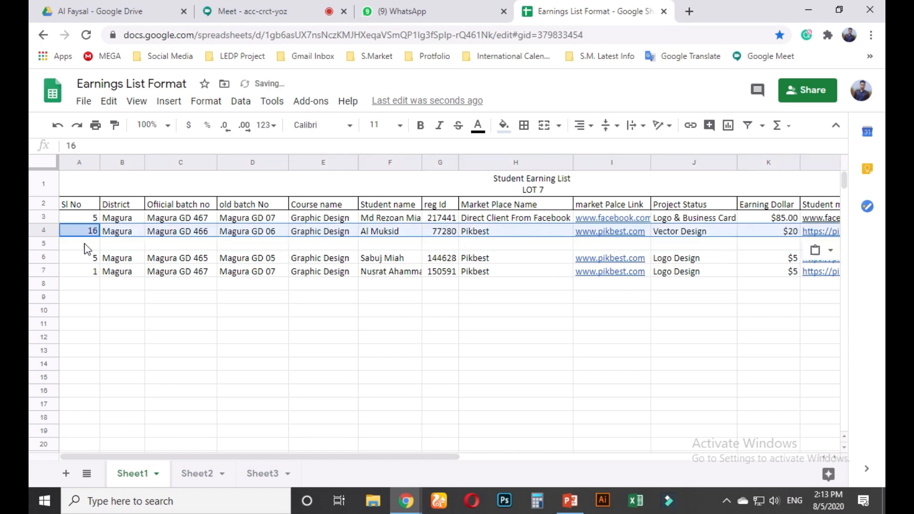
# Move the two Logo Design entries in rows 6 and 7 up one row to close the gap at row 5
pyautogui.click(128, 245)
pyautogui.moveTo(88, 261); pyautogui.dragTo(700, 274)
pyautogui.hotkey('ctrl', 'x')
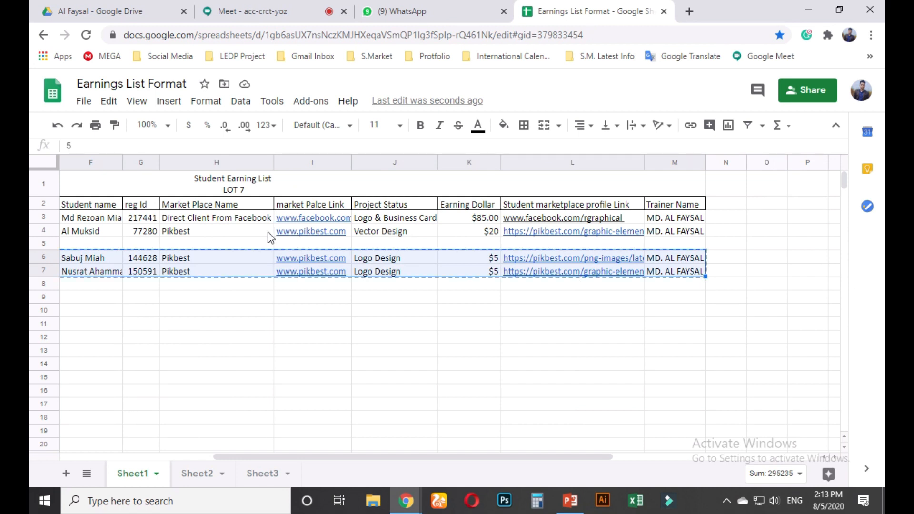
pyautogui.click(269, 242)
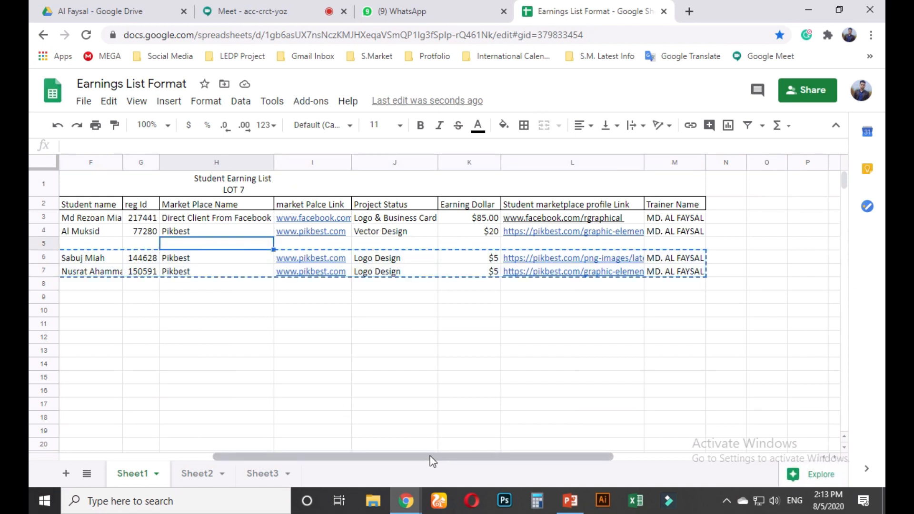
pyautogui.moveTo(430, 455); pyautogui.dragTo(250, 466)
pyautogui.click(80, 244)
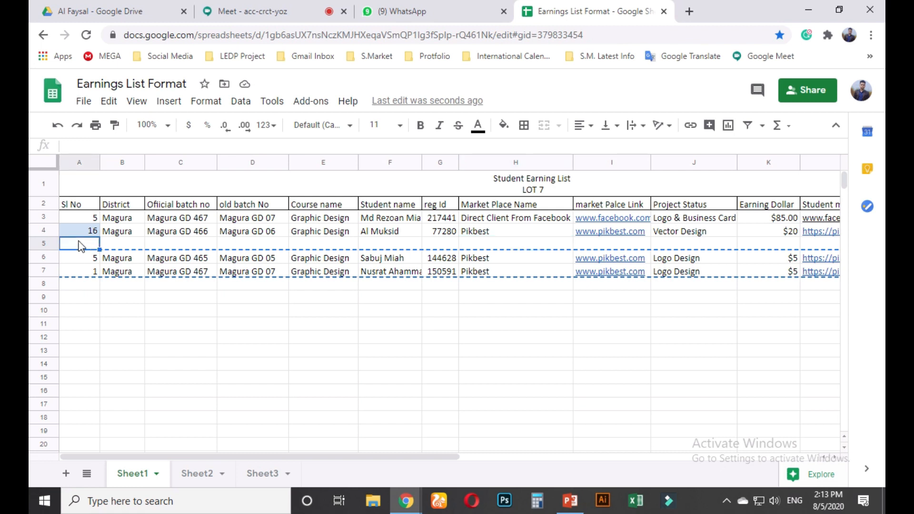
pyautogui.hotkey('ctrl', 'v')
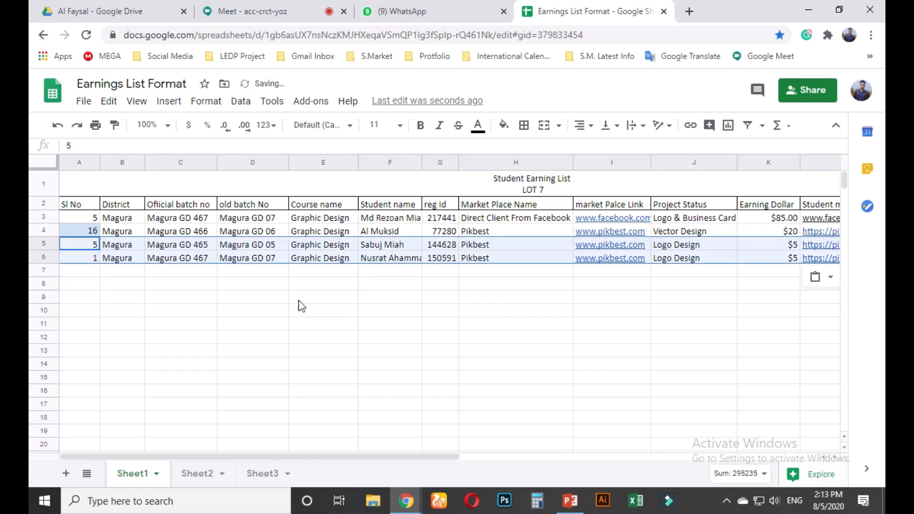
pyautogui.click(300, 305)
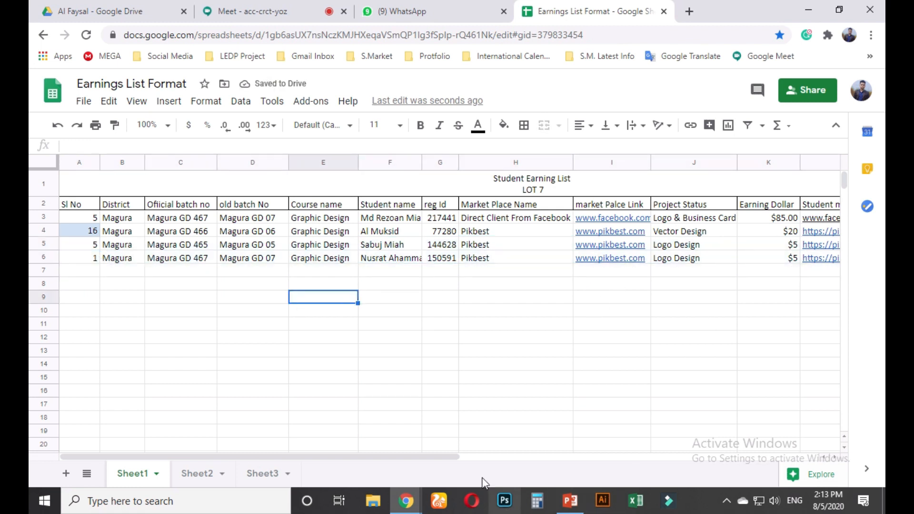
# Review the earnings list's columns through to Trainer Name, checking the Google Meet call in between
pyautogui.moveTo(435, 456); pyautogui.dragTo(352, 431)
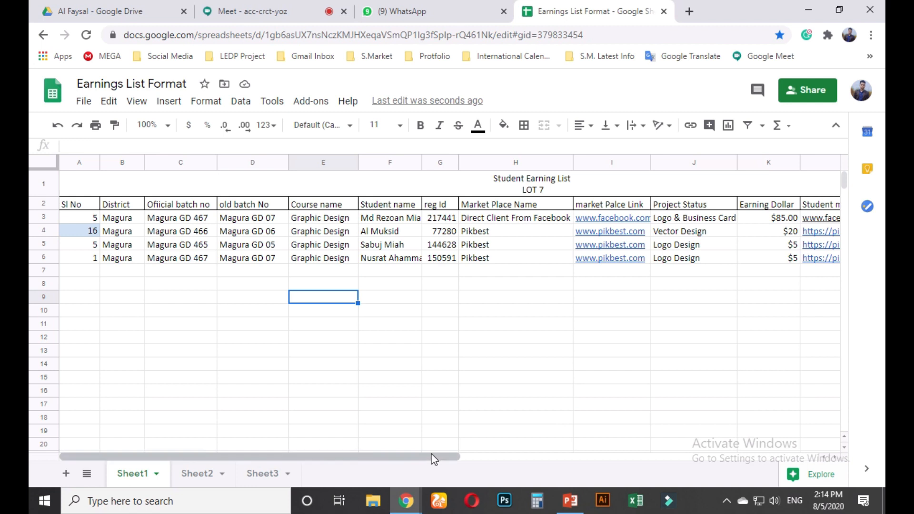
pyautogui.moveTo(433, 457); pyautogui.dragTo(498, 462)
pyautogui.click(644, 299)
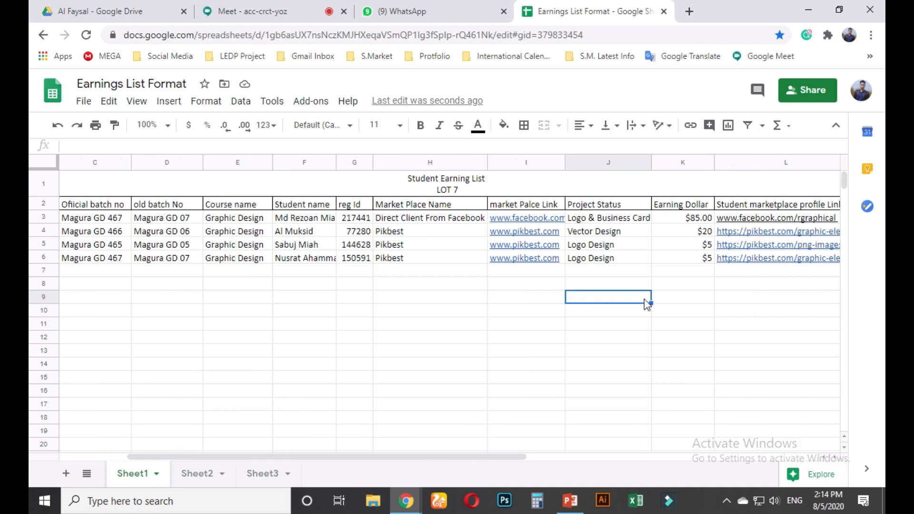
pyautogui.click(687, 271)
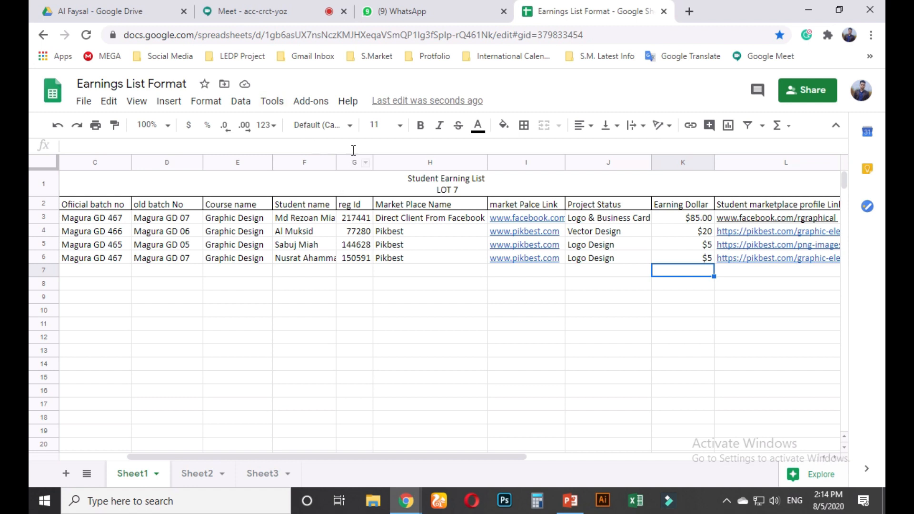
pyautogui.click(286, 11)
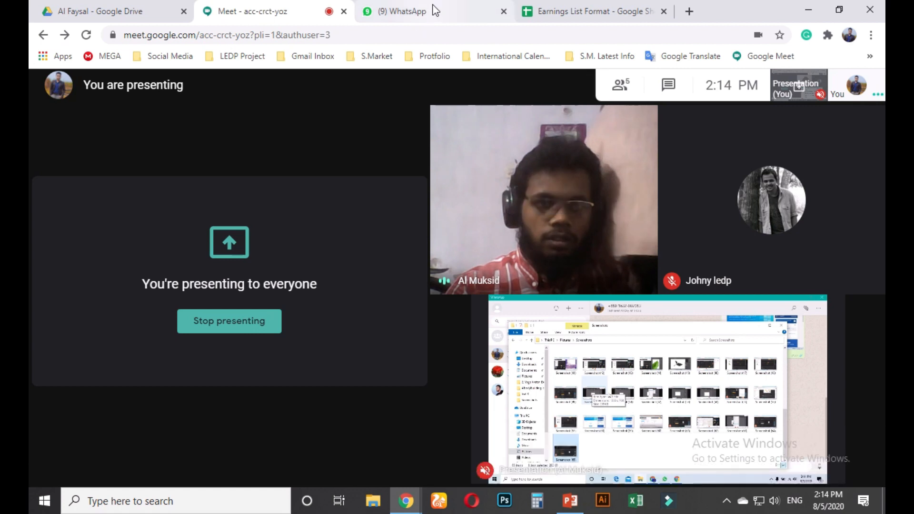
pyautogui.click(590, 10)
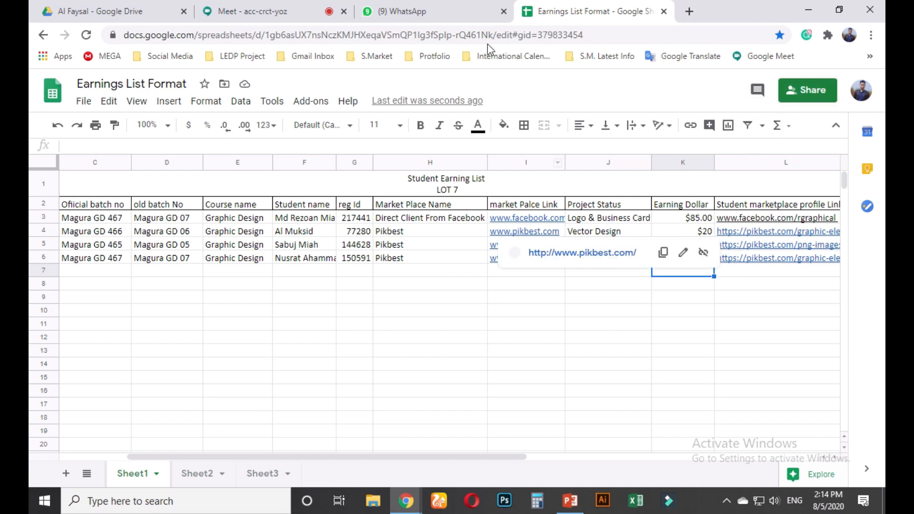
pyautogui.click(421, 16)
pyautogui.click(545, 19)
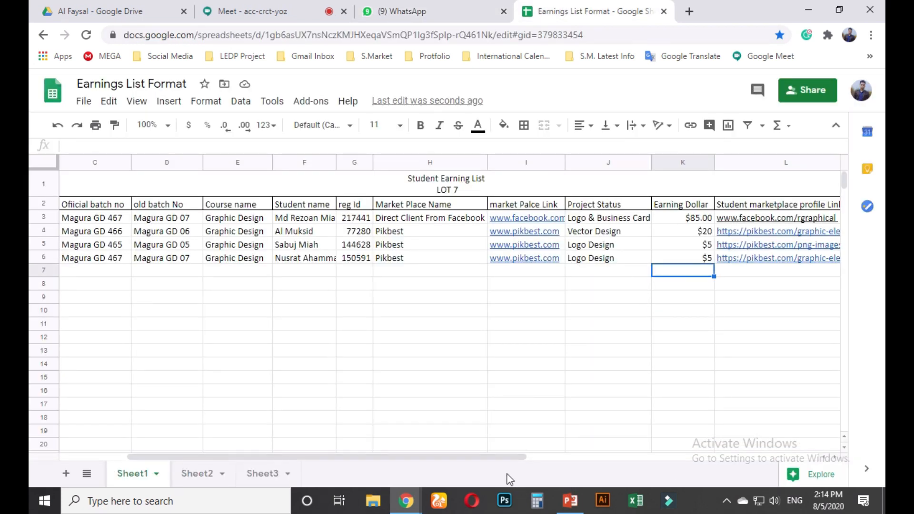
pyautogui.moveTo(501, 459); pyautogui.dragTo(516, 436)
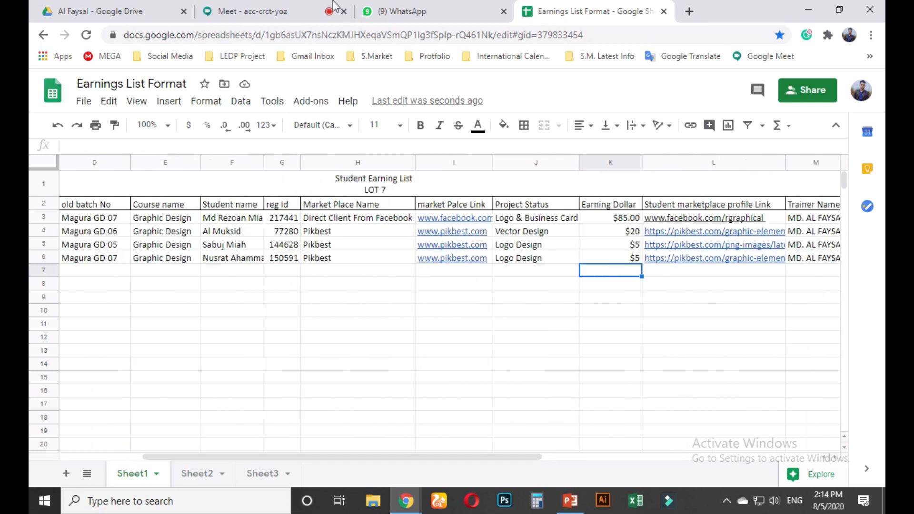
pyautogui.click(236, 7)
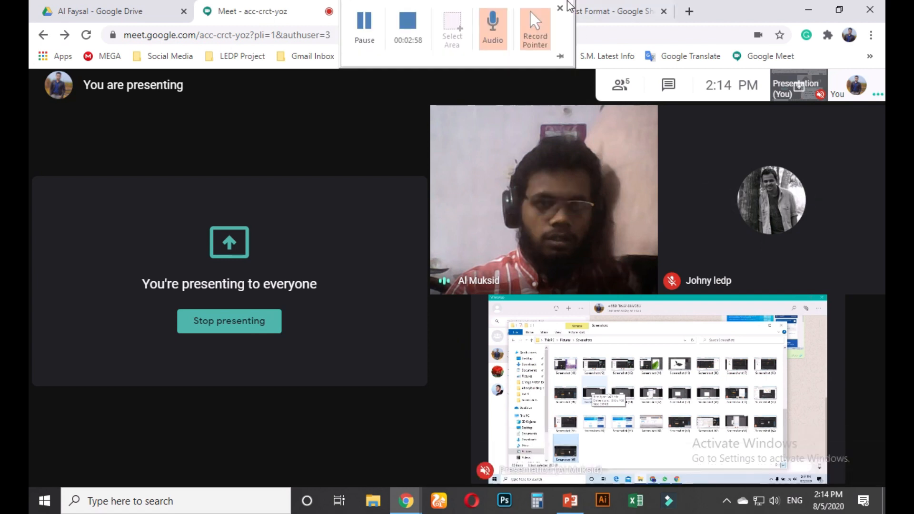
pyautogui.click(567, 2)
pyautogui.click(594, 12)
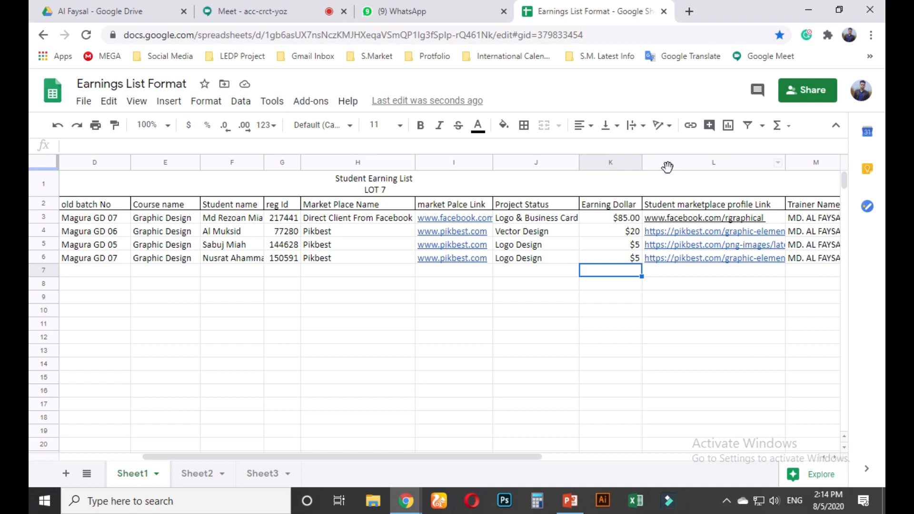
# Share the Earnings List Format spreadsheet with additional people
pyautogui.click(809, 90)
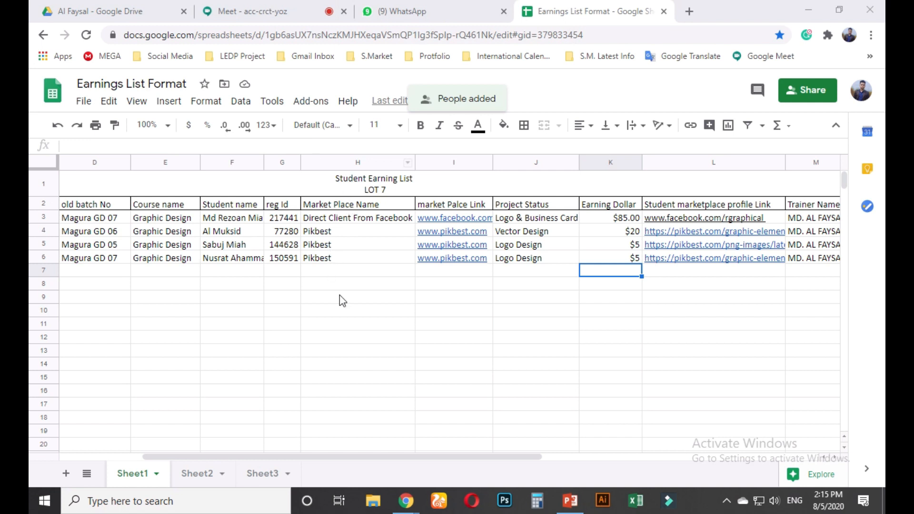
# Turn on captions in the Google Meet call
pyautogui.click(170, 6)
pyautogui.click(229, 10)
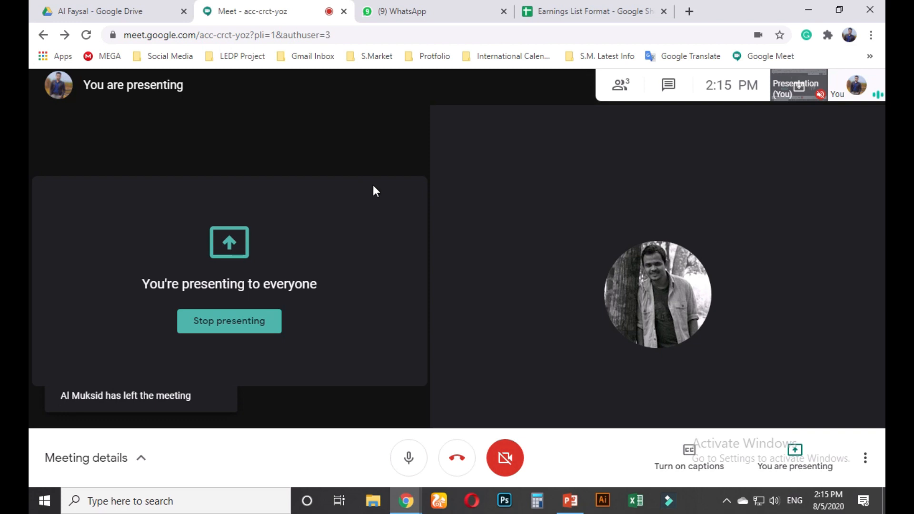
pyautogui.click(692, 459)
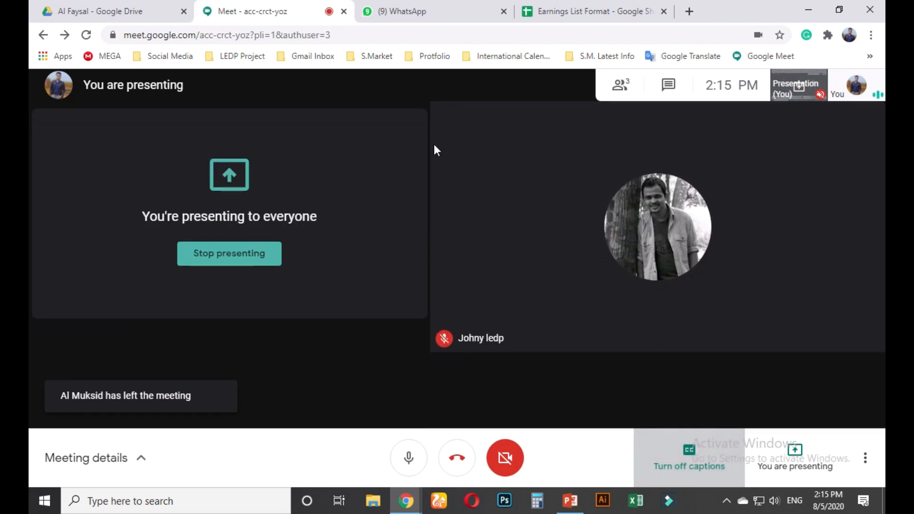
# Check WhatsApp and the Google Meet call, and move the WhatsApp tab to the front of the browser's tab order
pyautogui.click(433, 12)
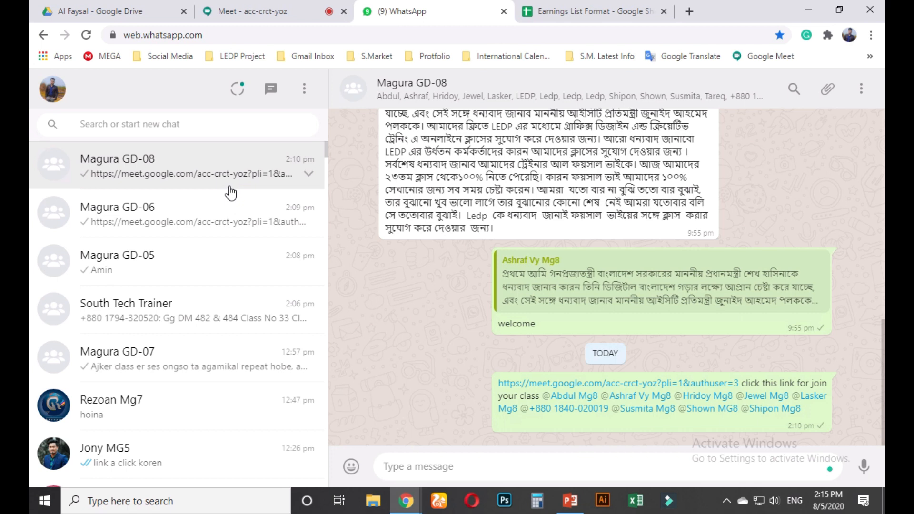
pyautogui.click(260, 12)
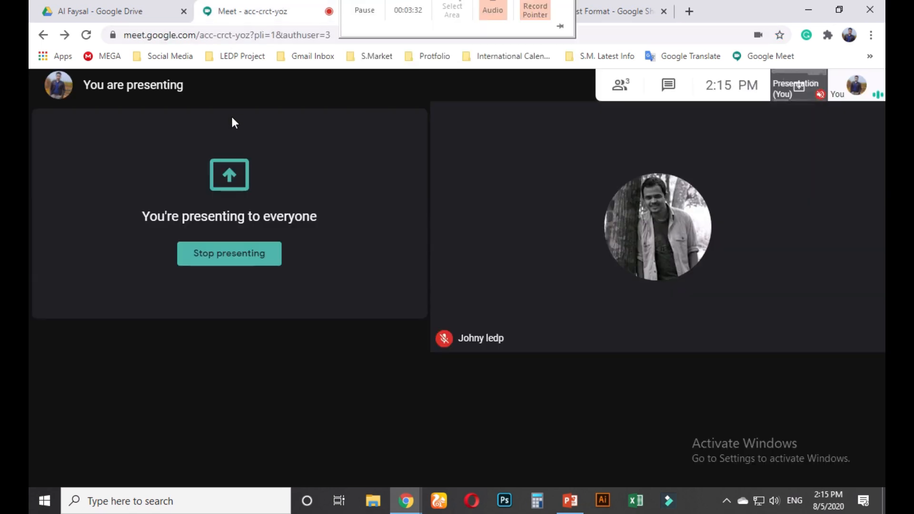
pyautogui.moveTo(490, 2)
pyautogui.click(365, 27)
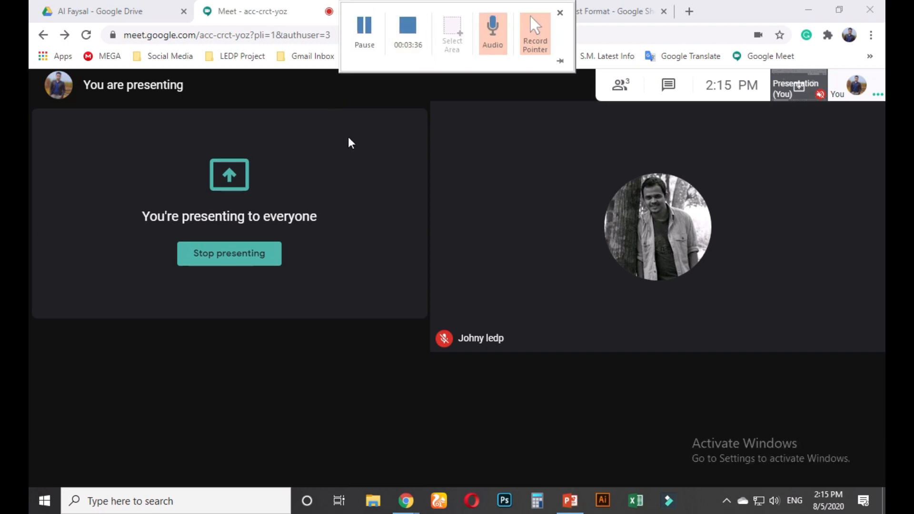
pyautogui.moveTo(397, 14); pyautogui.dragTo(81, 11)
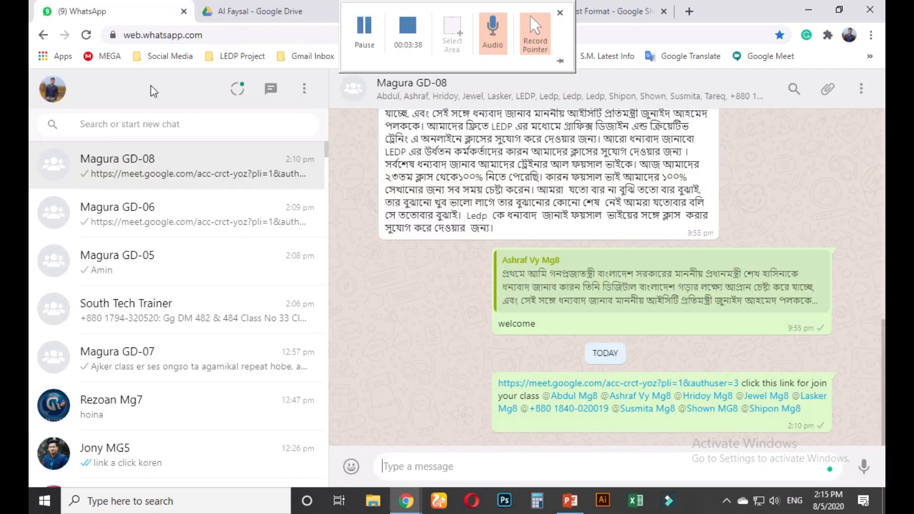
pyautogui.click(233, 4)
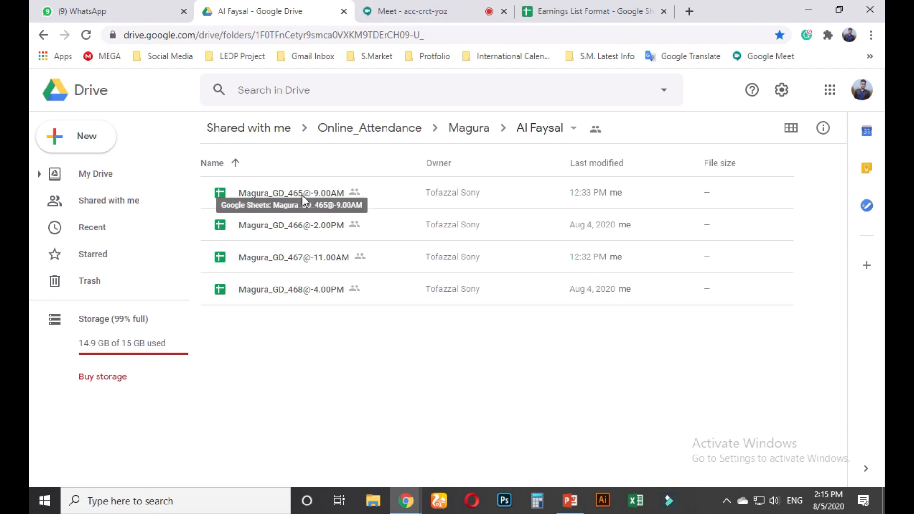
pyautogui.doubleClick(301, 232)
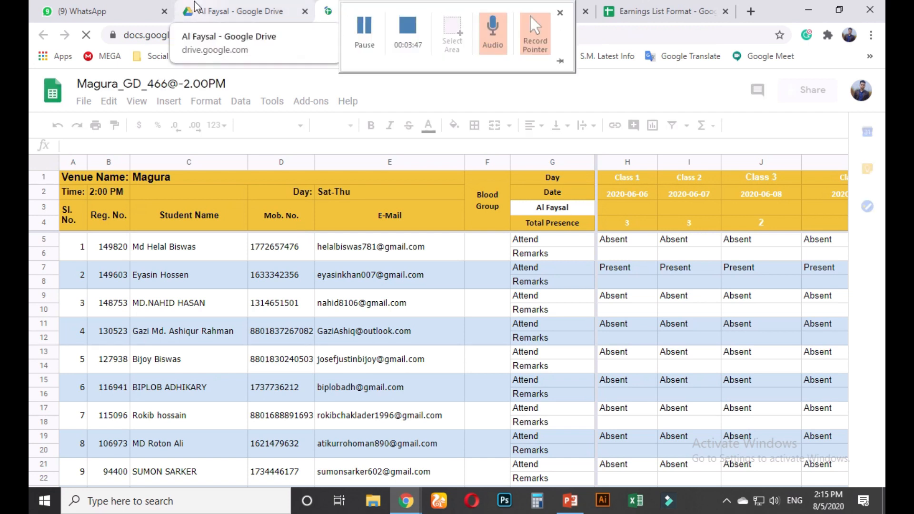
pyautogui.click(183, 9)
pyautogui.doubleClick(289, 291)
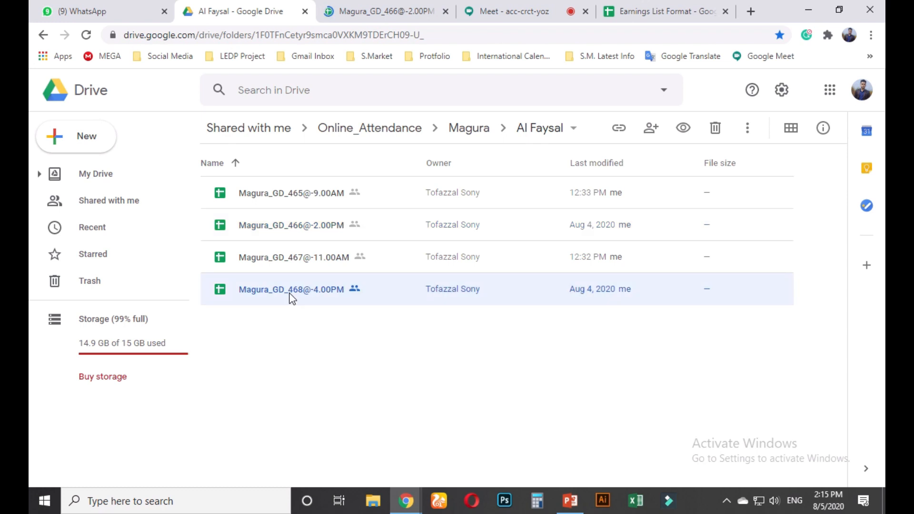
pyautogui.moveTo(513, 6)
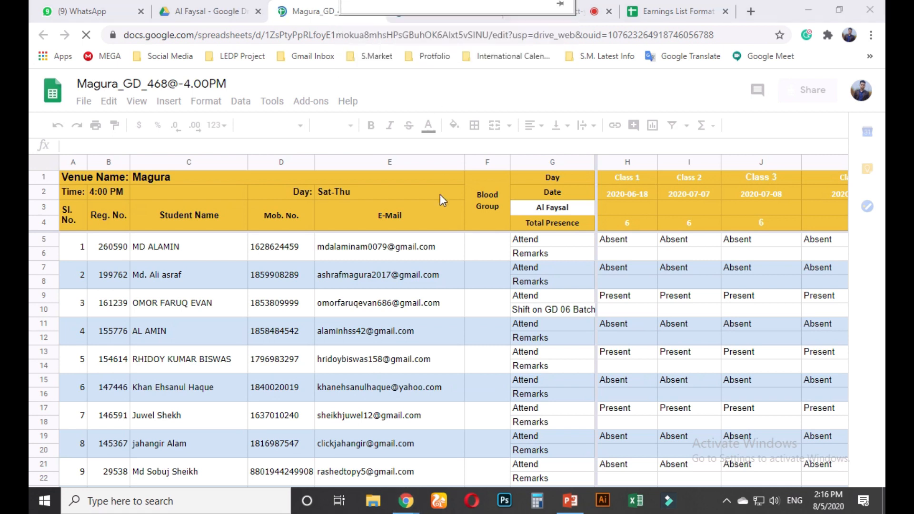
pyautogui.click(441, 11)
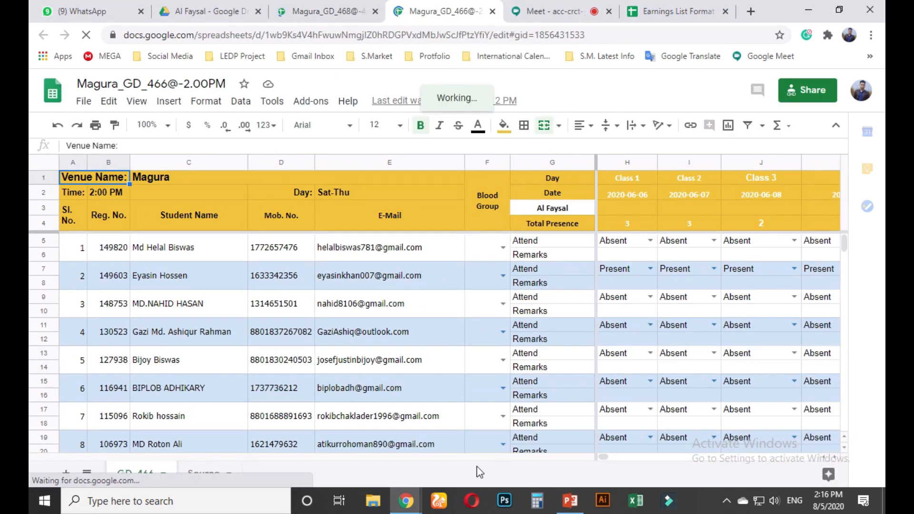
pyautogui.click(643, 175)
pyautogui.press('Right')
pyautogui.press('Right')
pyautogui.press('Right')
pyautogui.press('Right')
pyautogui.press('Right')
pyautogui.press('Right')
pyautogui.press('Right')
pyautogui.press('Right')
pyautogui.press('Right')
pyautogui.press('Right')
pyautogui.press('Right')
pyautogui.press('Right')
pyautogui.press('Right')
pyautogui.press('Right')
pyautogui.press('Right')
pyautogui.press('Right')
pyautogui.press('Right')
pyautogui.press('Right')
pyautogui.press('Right')
pyautogui.press('Right')
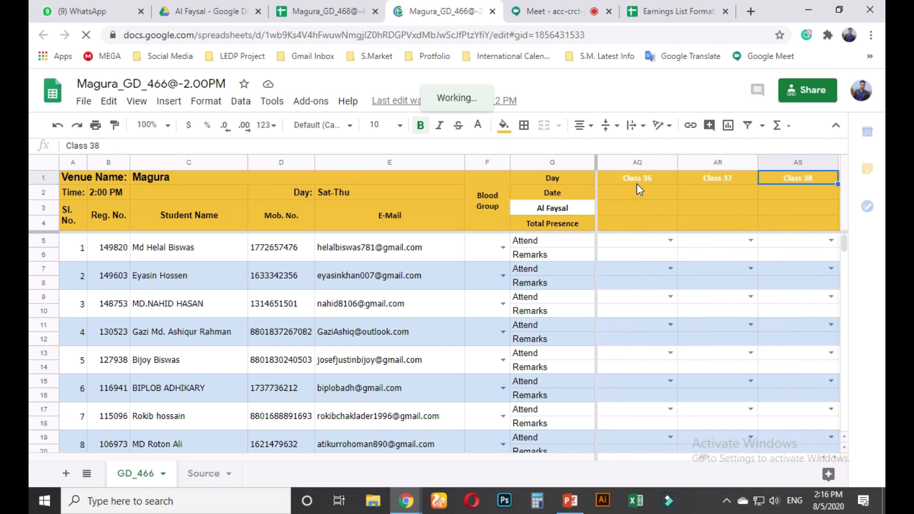
pyautogui.press('Right')
pyautogui.press('Right')
pyautogui.press('Right')
pyautogui.press('Right')
pyautogui.press('Right')
pyautogui.press('Right')
pyautogui.press('Right')
pyautogui.press('Right')
pyautogui.press('Right')
pyautogui.press('Right')
pyautogui.press('Right')
pyautogui.press('Left')
pyautogui.press('Left')
pyautogui.press('Left')
pyautogui.press('Left')
pyautogui.press('Left')
pyautogui.press('Left')
pyautogui.press('Left')
pyautogui.press('Left')
pyautogui.press('Left')
pyautogui.press('Left')
pyautogui.press('Left')
pyautogui.press('Left')
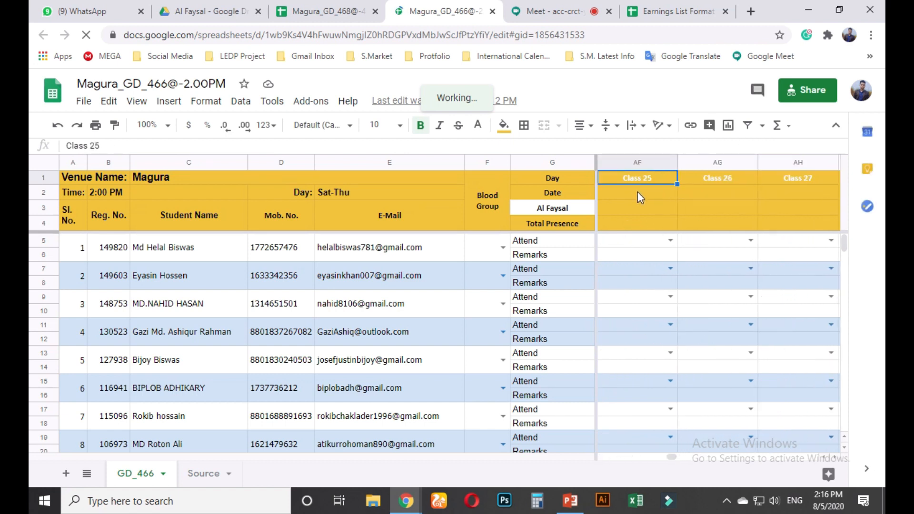
pyautogui.press('Left')
pyautogui.press('Left')
pyautogui.press('Left')
pyautogui.press('Left')
pyautogui.press('Right')
pyautogui.press('Right')
pyautogui.press('Right')
pyautogui.press('Right')
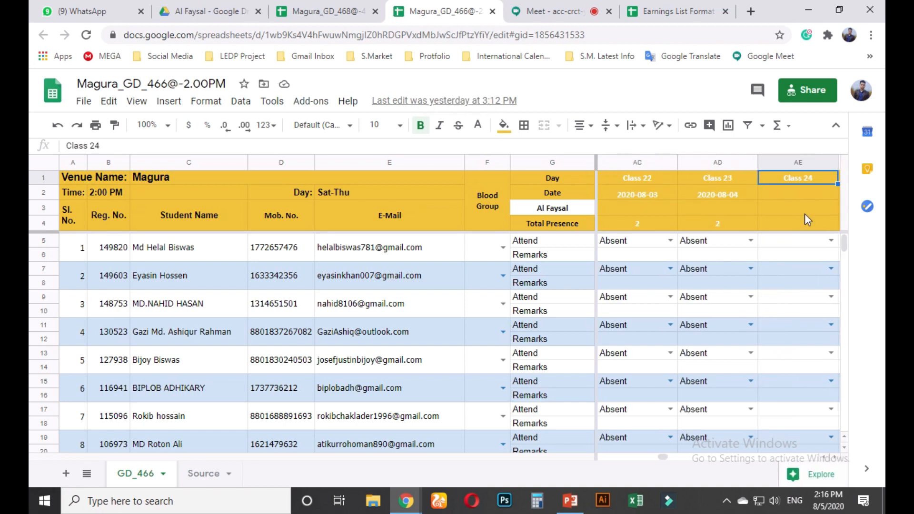
pyautogui.doubleClick(790, 198)
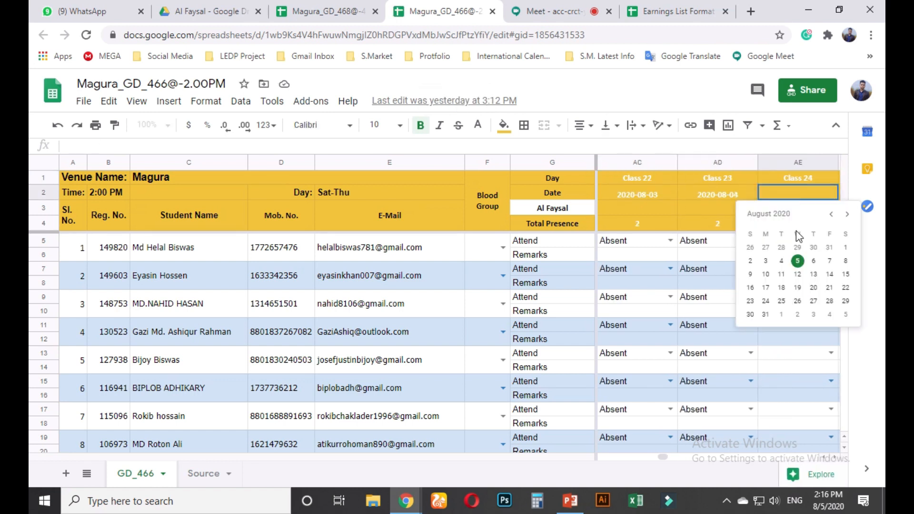
pyautogui.click(798, 261)
pyautogui.doubleClick(801, 227)
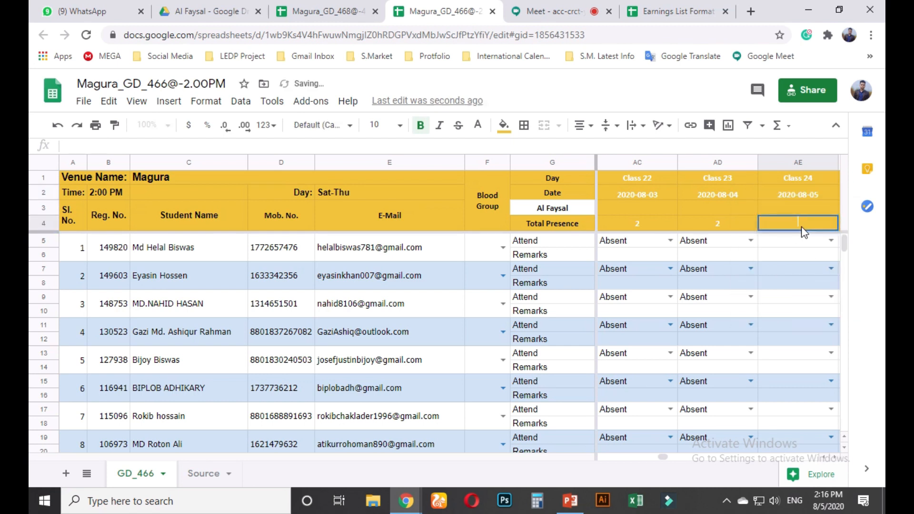
pyautogui.press('Return')
# Mark the student with Sl. No. 16 as Present for Class 24
pyautogui.scroll(-8, 469, 309)
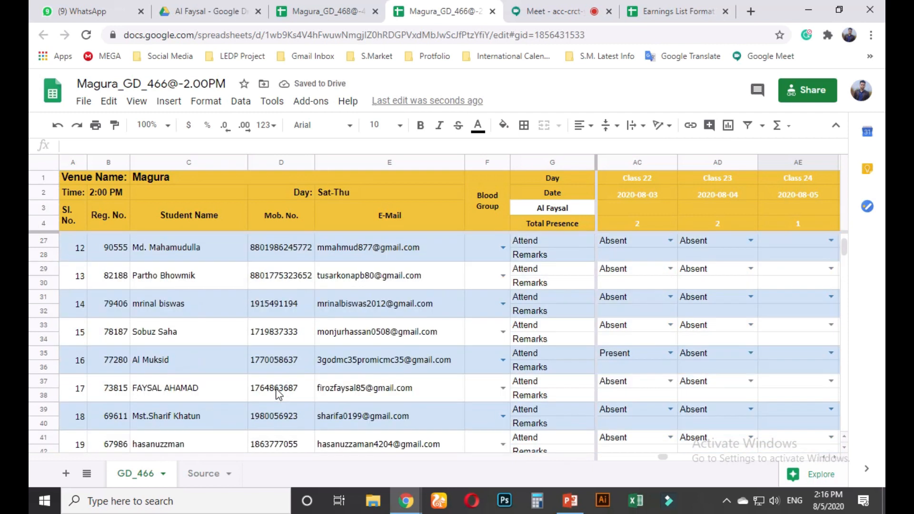
pyautogui.click(832, 353)
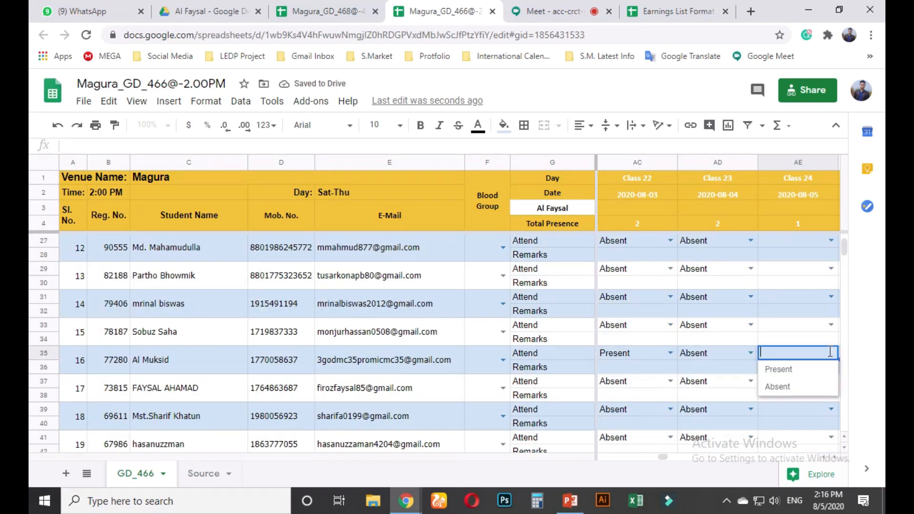
pyautogui.click(777, 371)
pyautogui.click(794, 367)
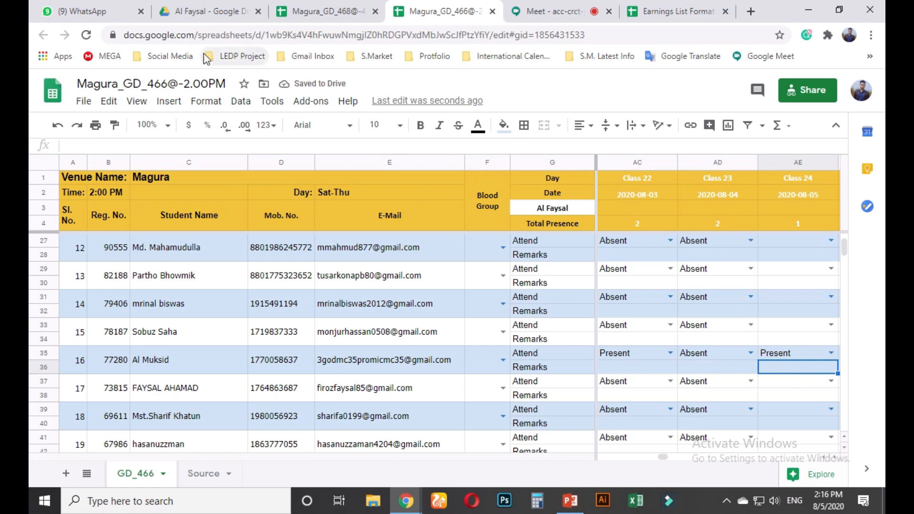
# Switch to WhatsApp and move the Google Meet tab directly after the WhatsApp tab
pyautogui.click(103, 12)
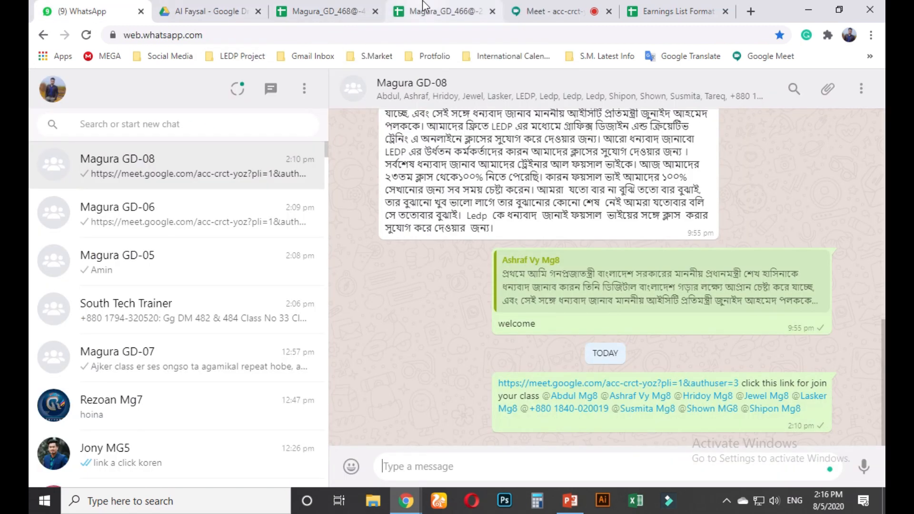
pyautogui.moveTo(425, 3)
pyautogui.click(376, 27)
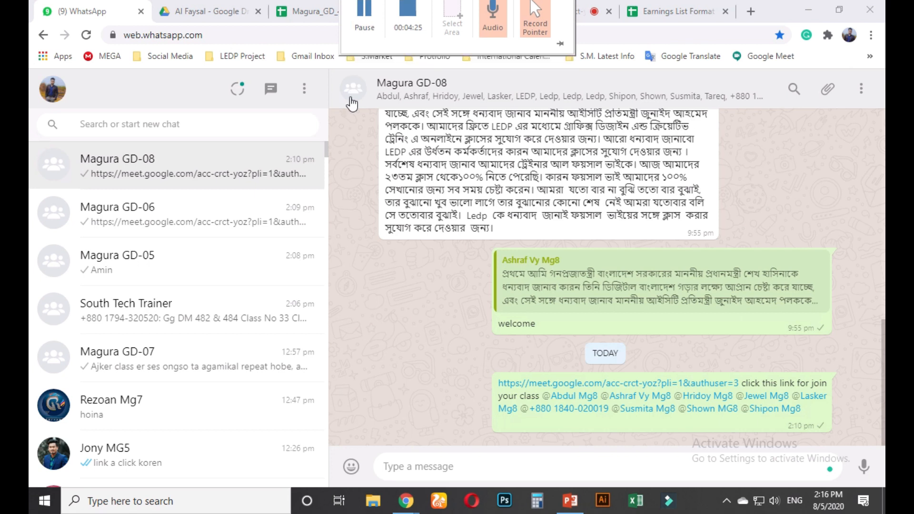
pyautogui.moveTo(545, 11); pyautogui.dragTo(193, 10)
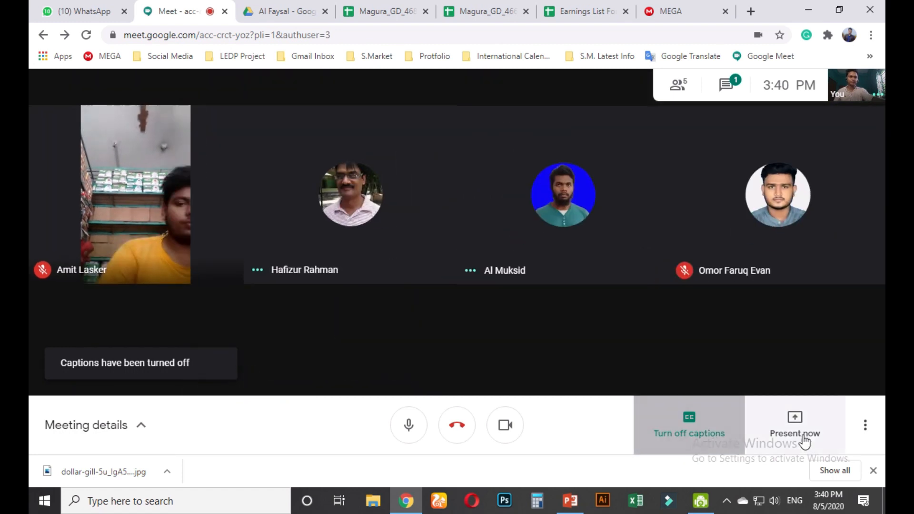
# Present the entire screen in the Google Meet call and hide the screen-sharing notice
pyautogui.click(804, 442)
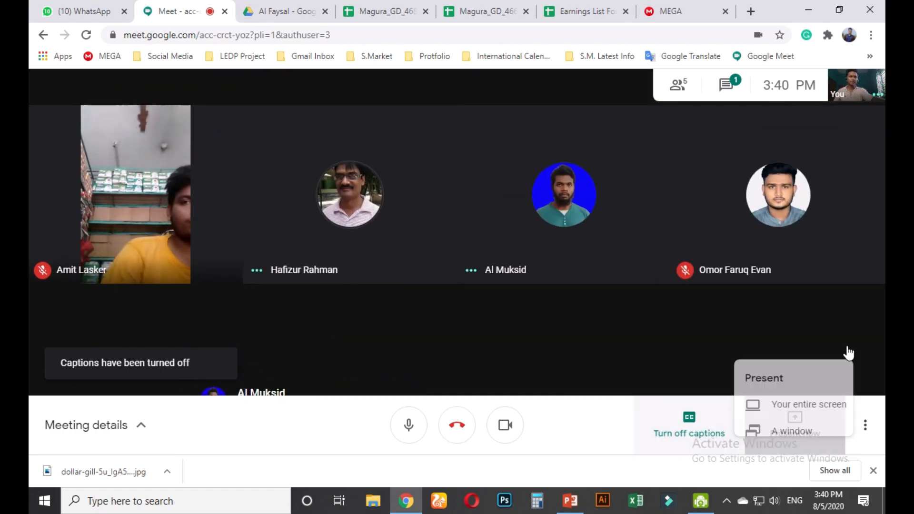
pyautogui.click(806, 310)
pyautogui.click(334, 202)
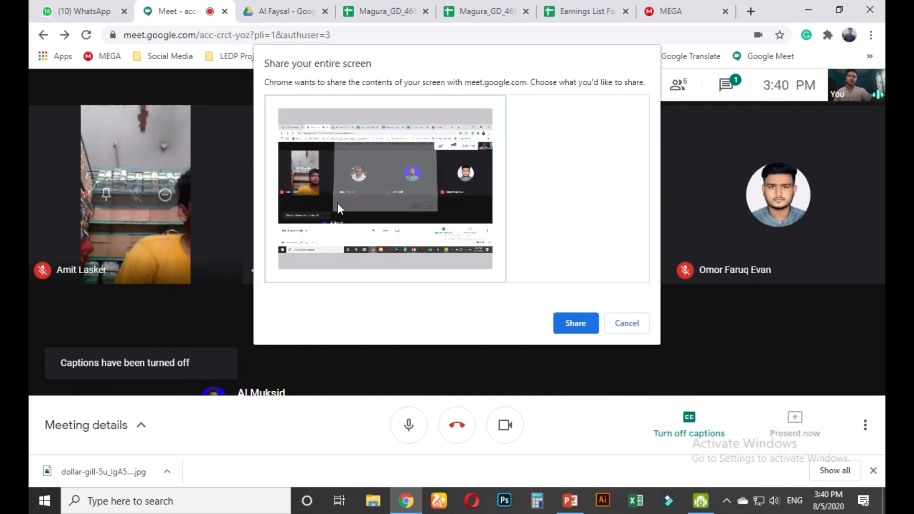
pyautogui.click(575, 324)
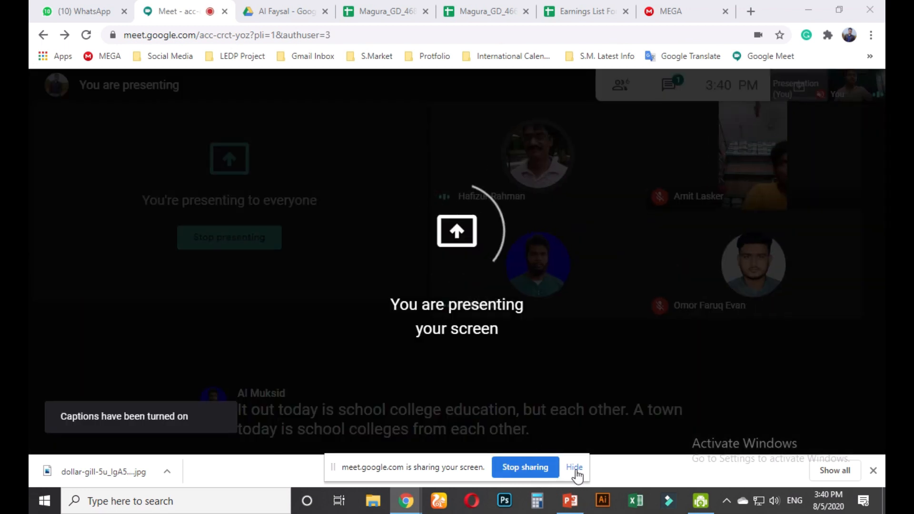
pyautogui.click(575, 467)
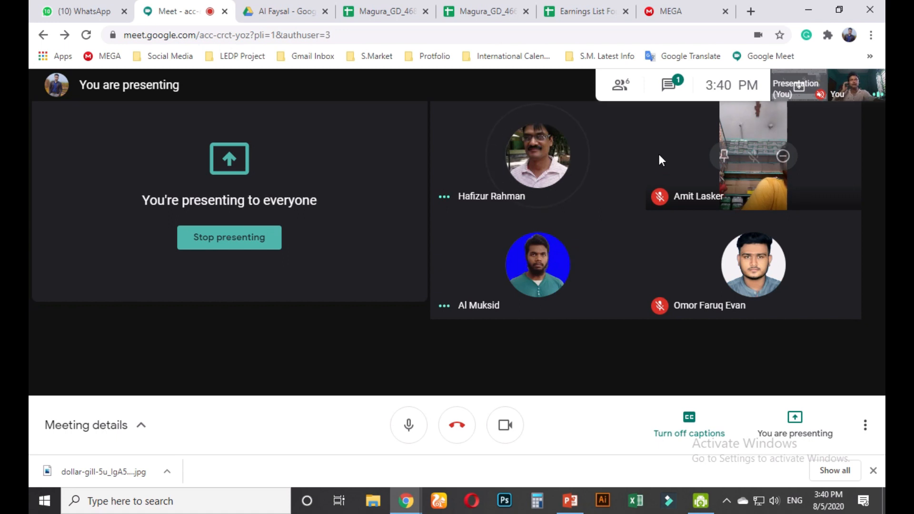
# Search Google for "types of logo design" in a new browser tab
pyautogui.click(750, 11)
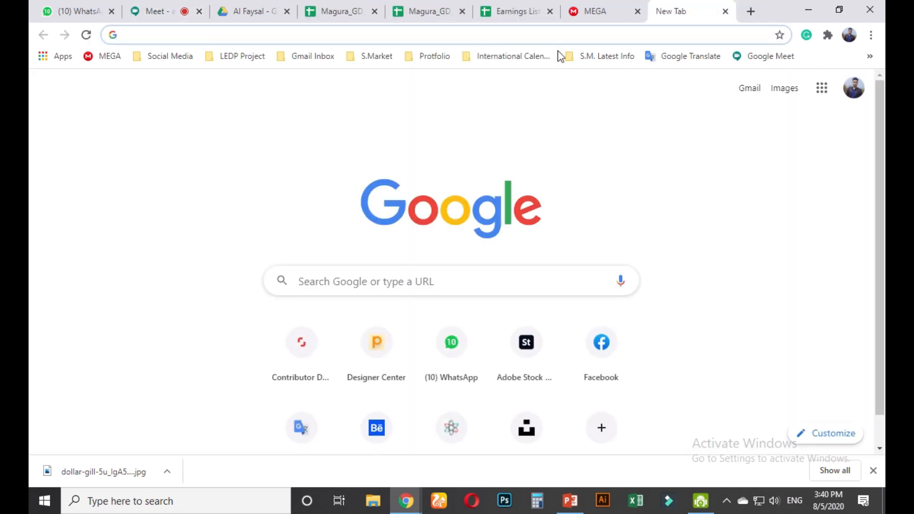
pyautogui.write('type')
pyautogui.press('BackSpace')
pyautogui.press('BackSpace')
pyautogui.press('Down')
pyautogui.press('Return')
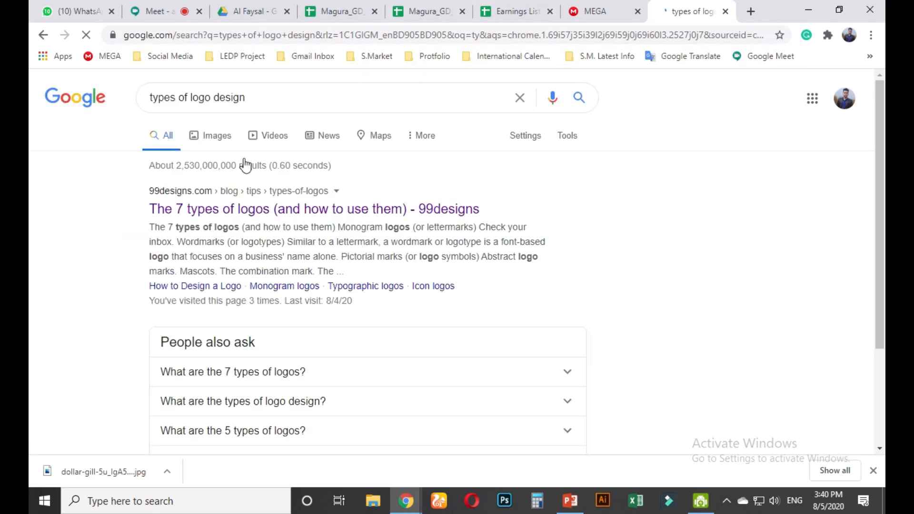
# Open the 99designs article "The 7 types of logos (and how to use them)" and select its web address
pyautogui.click(257, 213)
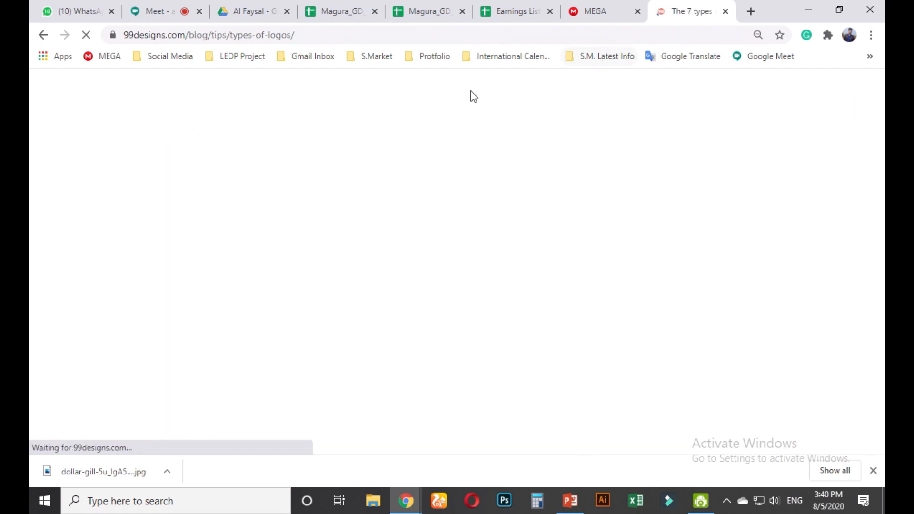
pyautogui.click(271, 36)
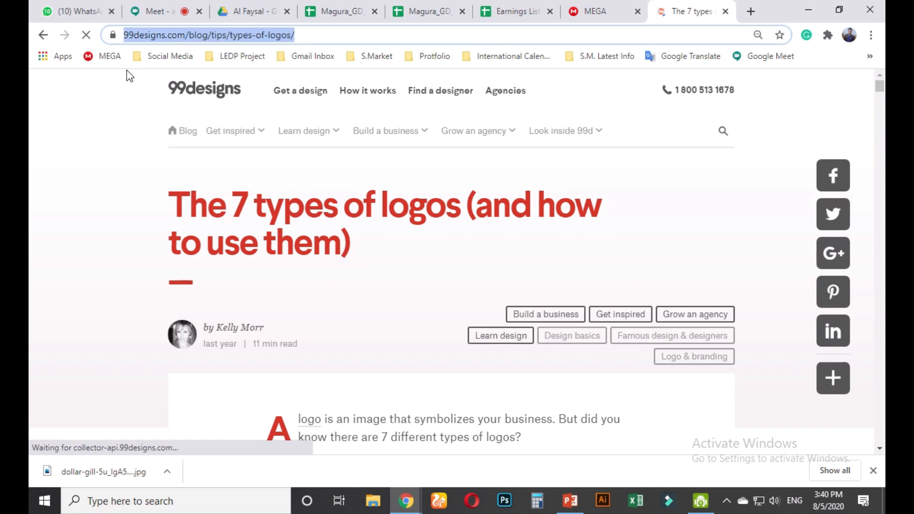
# Switch to WhatsApp and open the Magura GD-08 group chat
pyautogui.hotkey('ctrl', '1')
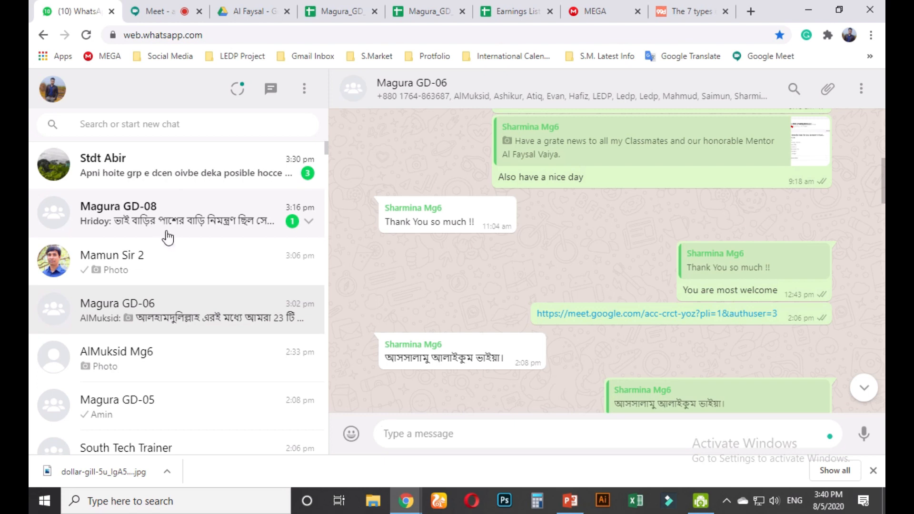
pyautogui.click(173, 235)
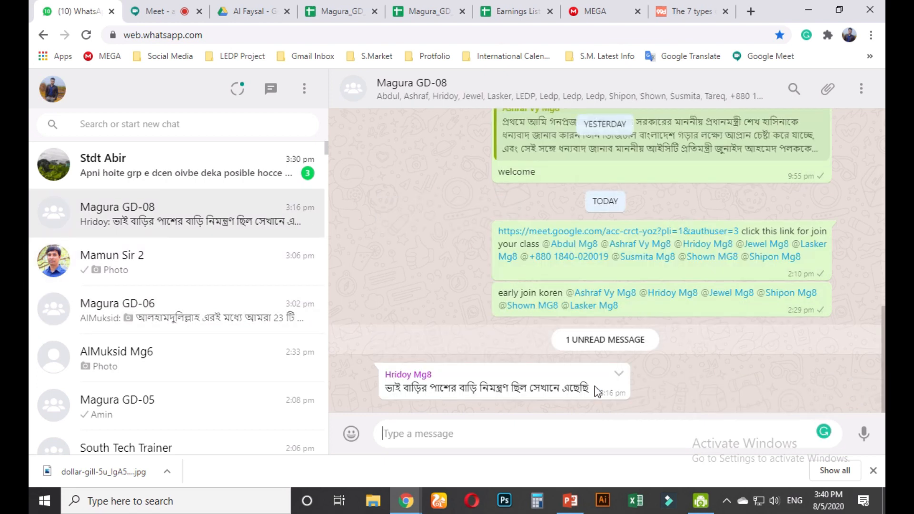
pyautogui.click(619, 375)
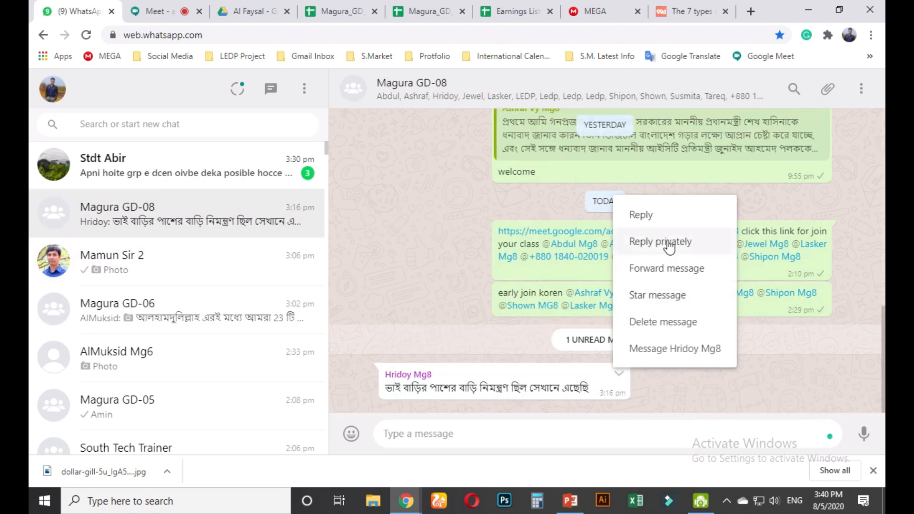
pyautogui.click(657, 213)
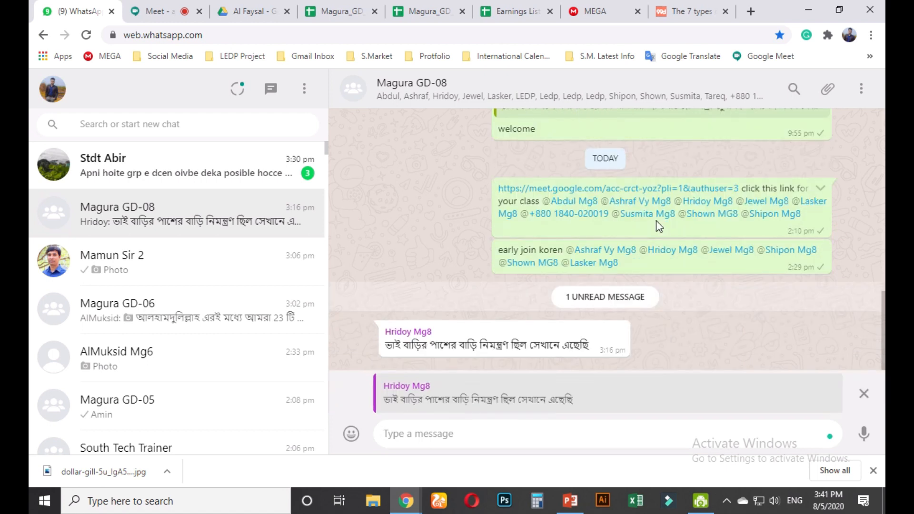
pyautogui.write('fa')
pyautogui.press('BackSpace')
pyautogui.click(863, 394)
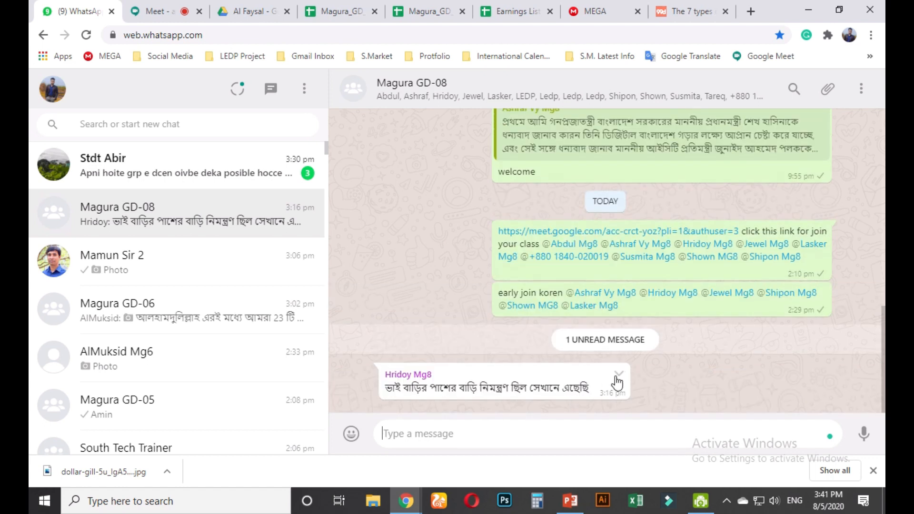
# Reply "ok" to the latest message in the Magura GD-08 group, quoting the original message
pyautogui.click(617, 376)
pyautogui.click(640, 213)
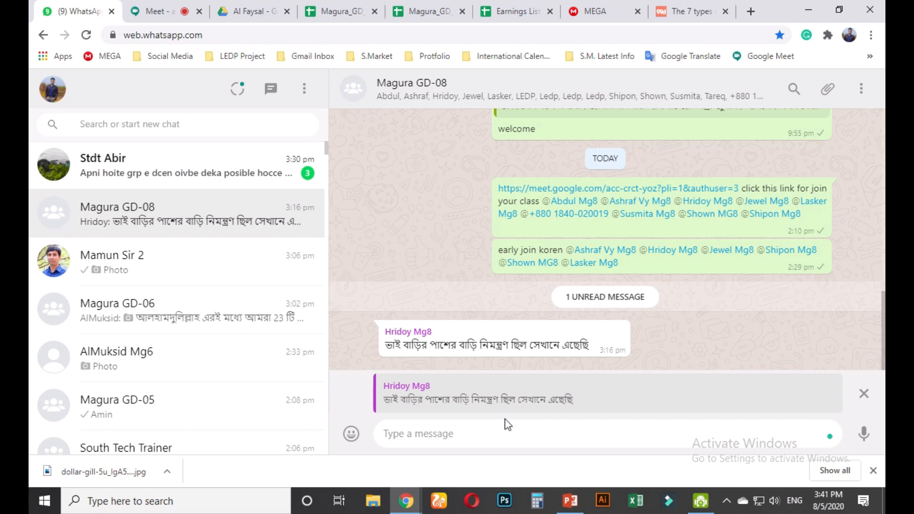
pyautogui.click(696, 14)
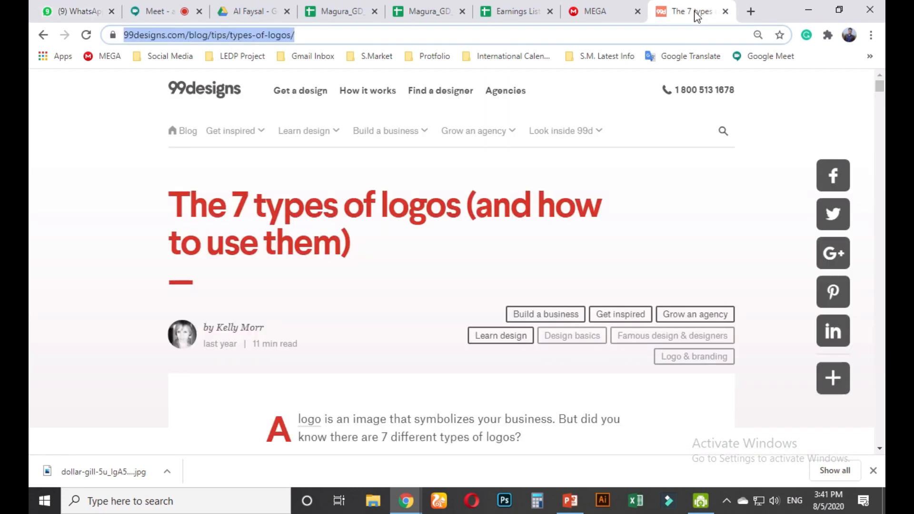
pyautogui.click(71, 12)
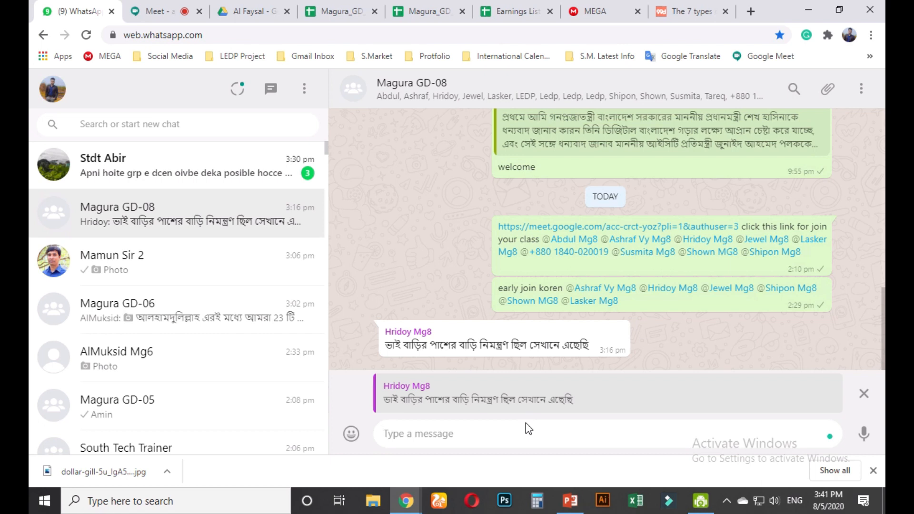
pyautogui.write('ok')
pyautogui.press('Return')
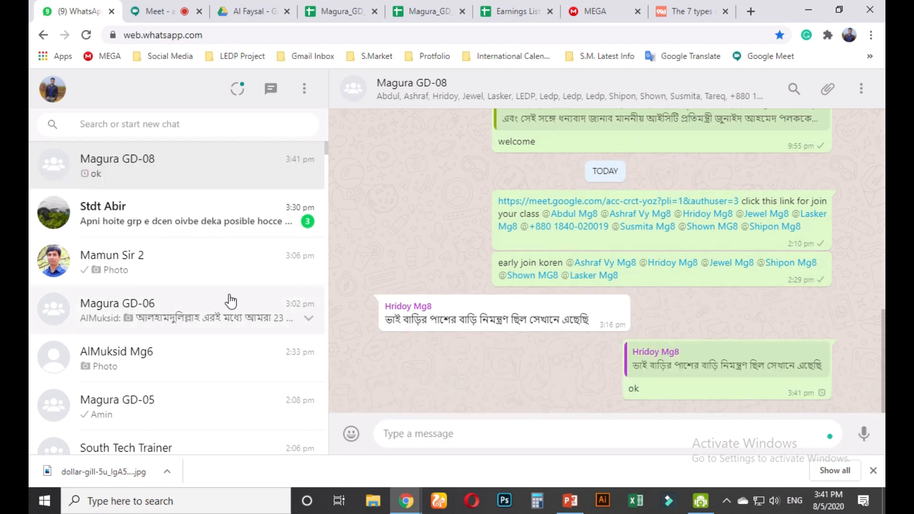
pyautogui.click(248, 315)
pyautogui.write('https://99designs.com/blog/tips/types-of-logos/')
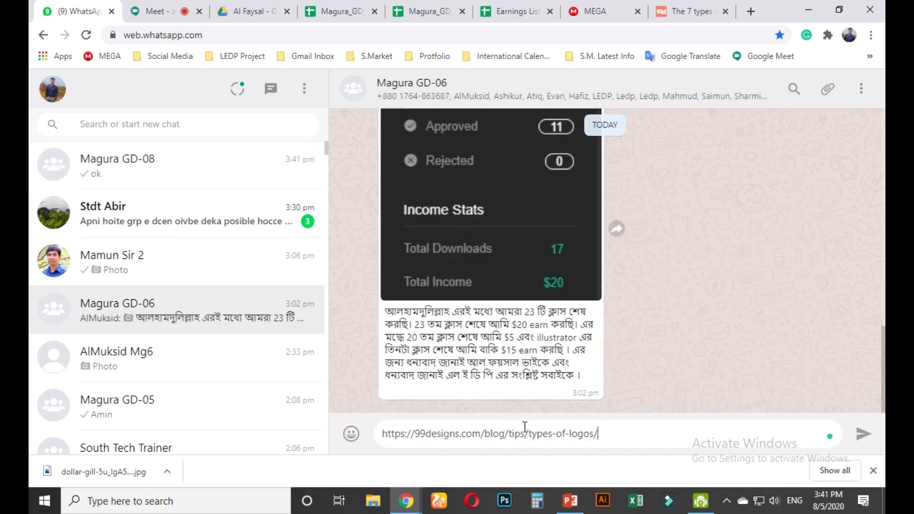
pyautogui.press('Return')
pyautogui.scroll(-3, 162, 361)
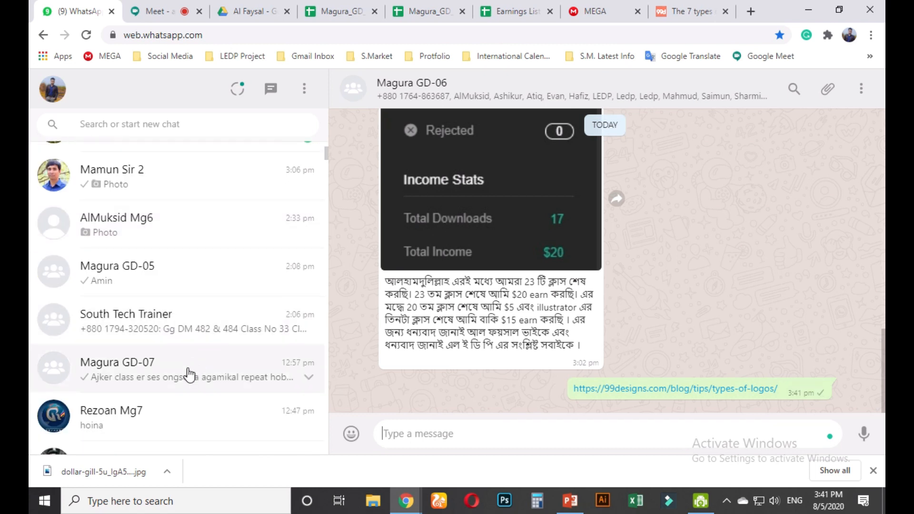
pyautogui.click(189, 374)
pyautogui.click(496, 435)
pyautogui.write('https://99designs.com/blog/tips/types-of-logos/')
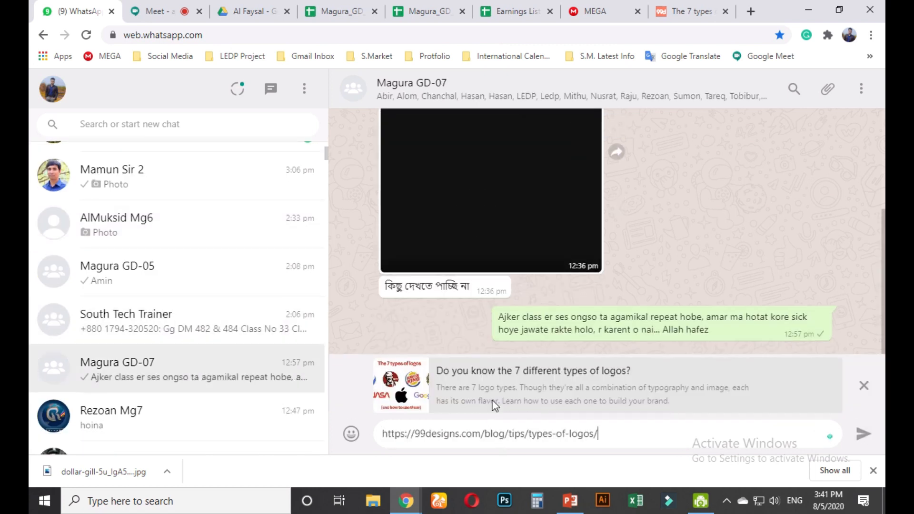
pyautogui.press('Return')
# Go through the 99designs logo-types article down to section 7, "The emblem"
pyautogui.click(686, 10)
pyautogui.scroll(-5, 376, 343)
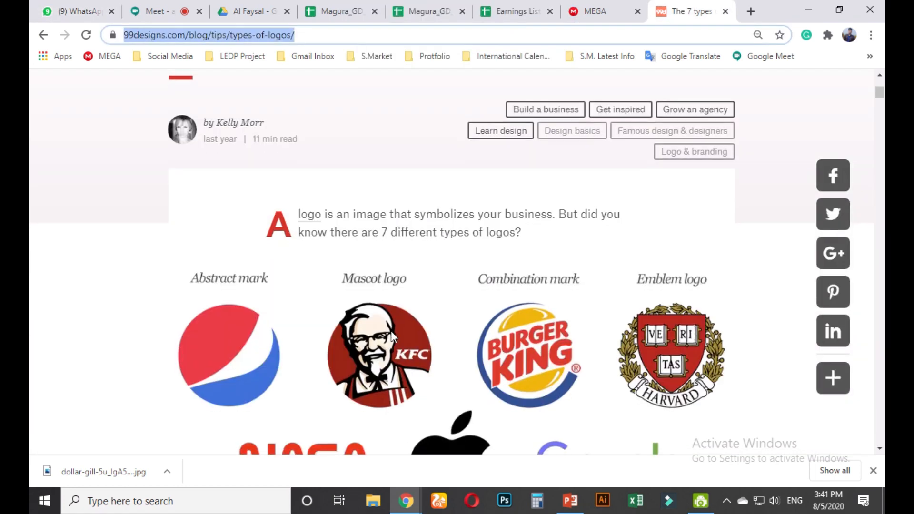
pyautogui.scroll(-15, 392, 336)
pyautogui.scroll(-20, 475, 369)
pyautogui.scroll(-20, 457, 377)
pyautogui.scroll(-18, 455, 369)
pyautogui.scroll(-3, 455, 369)
pyautogui.scroll(-5, 454, 369)
pyautogui.scroll(5, 453, 369)
pyautogui.scroll(-2, 429, 353)
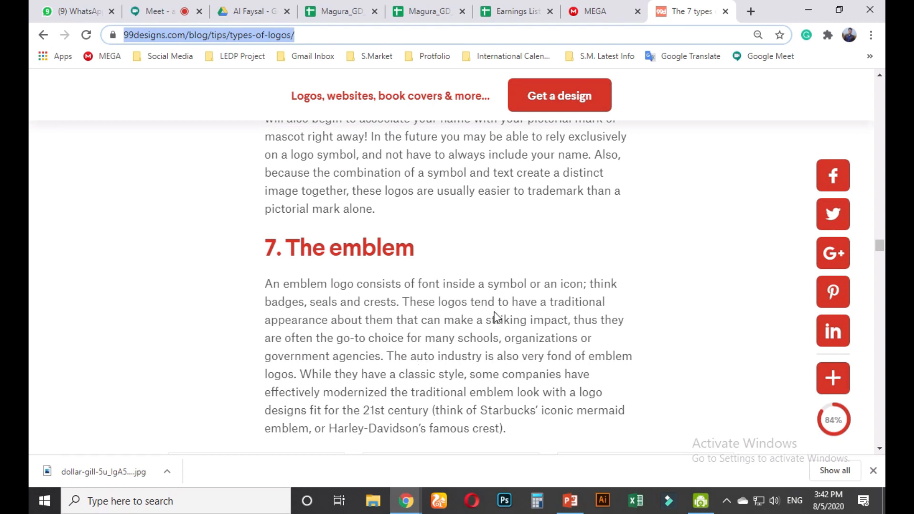
# Examine the emblem description and its Harvard, Starbucks and Harley-Davidson examples, highlighting key phrases in the paragraph
pyautogui.moveTo(273, 297); pyautogui.dragTo(396, 301)
pyautogui.scroll(-1, 444, 350)
pyautogui.scroll(-4, 444, 350)
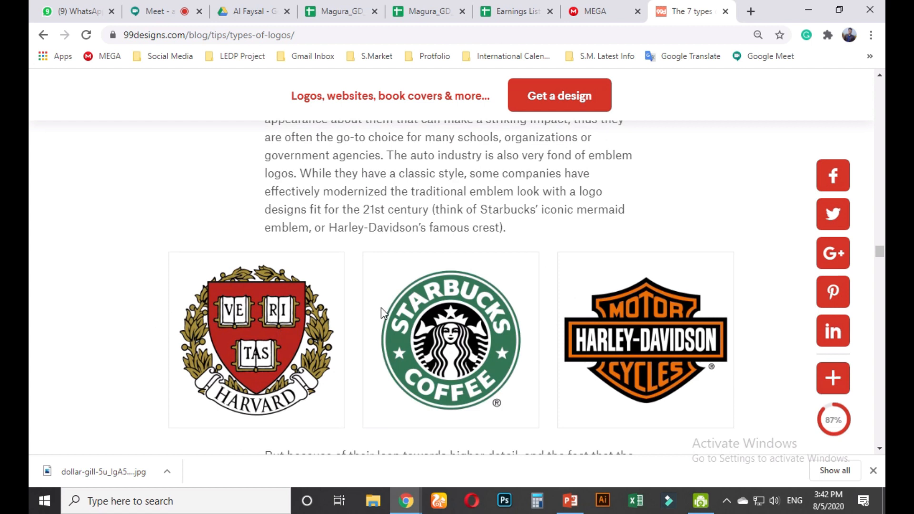
pyautogui.scroll(2, 386, 300)
pyautogui.moveTo(457, 204); pyautogui.dragTo(582, 206)
pyautogui.moveTo(273, 227); pyautogui.dragTo(375, 224)
pyautogui.scroll(-3, 467, 342)
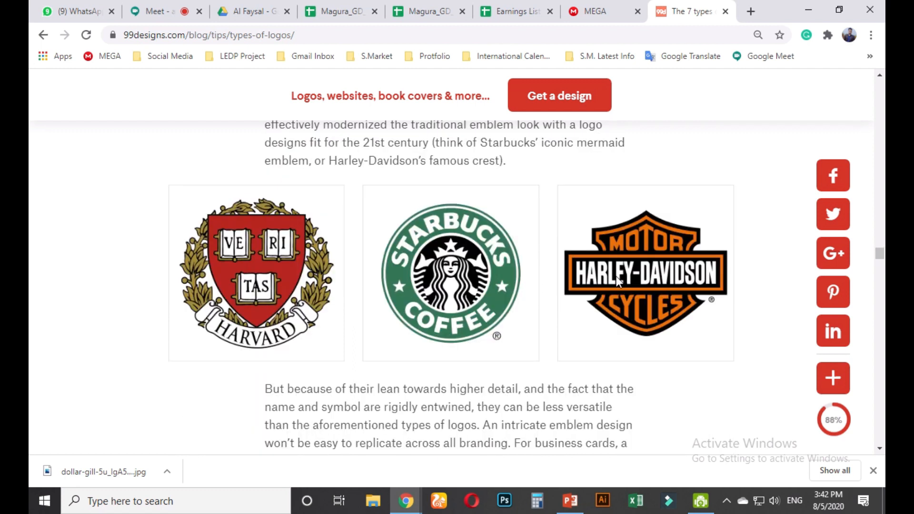
# Capture a screen region of about 866 × 277 px around the three emblem logo examples and copy it to the clipboard
pyautogui.press('Print')
pyautogui.moveTo(163, 180); pyautogui.dragTo(743, 366)
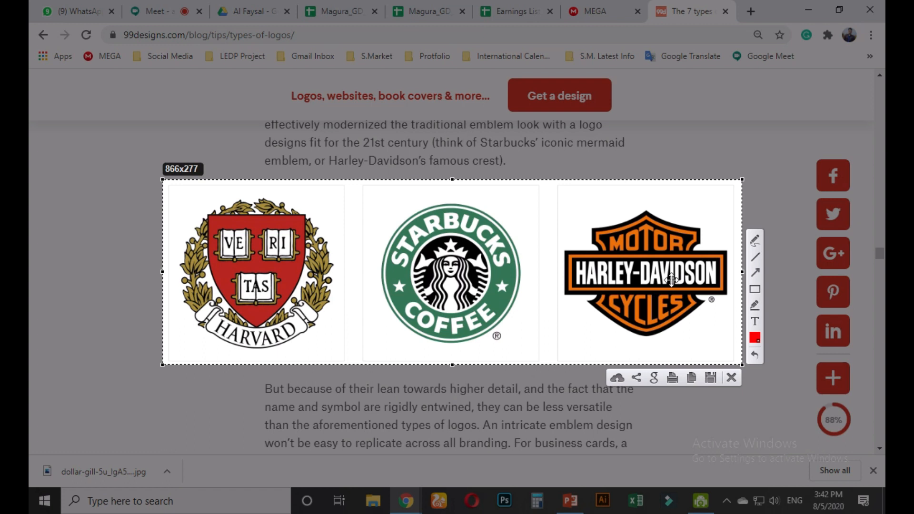
pyautogui.click(691, 378)
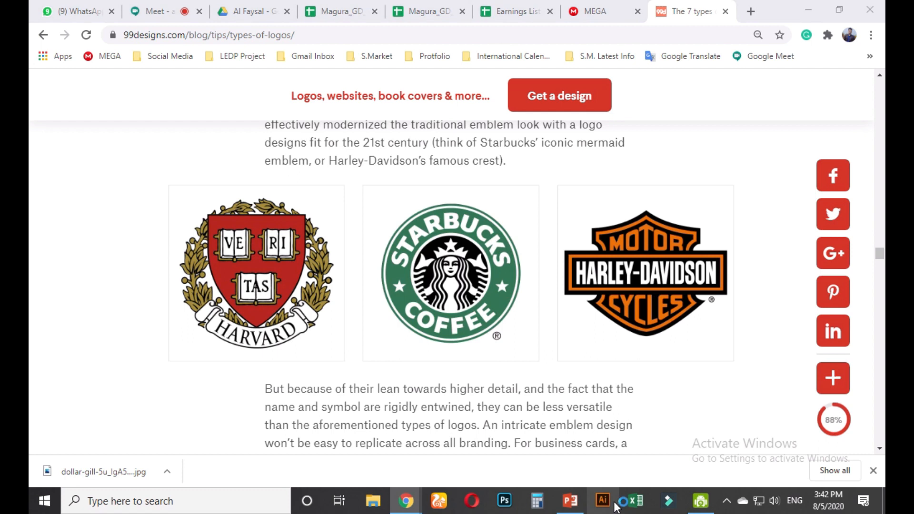
# Quit the Adobe Creative Cloud alert and minimize the Chrome and PowerPoint windows to reach the desktop
pyautogui.click(808, 10)
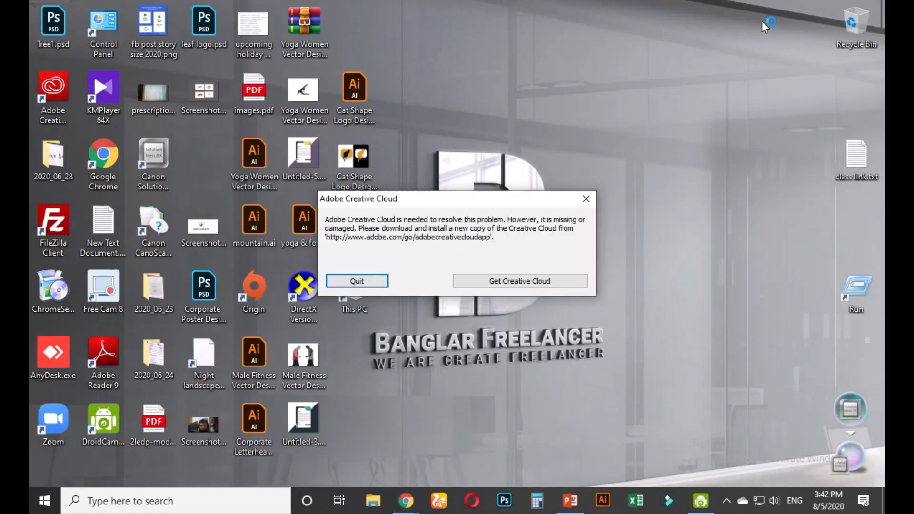
pyautogui.click(360, 281)
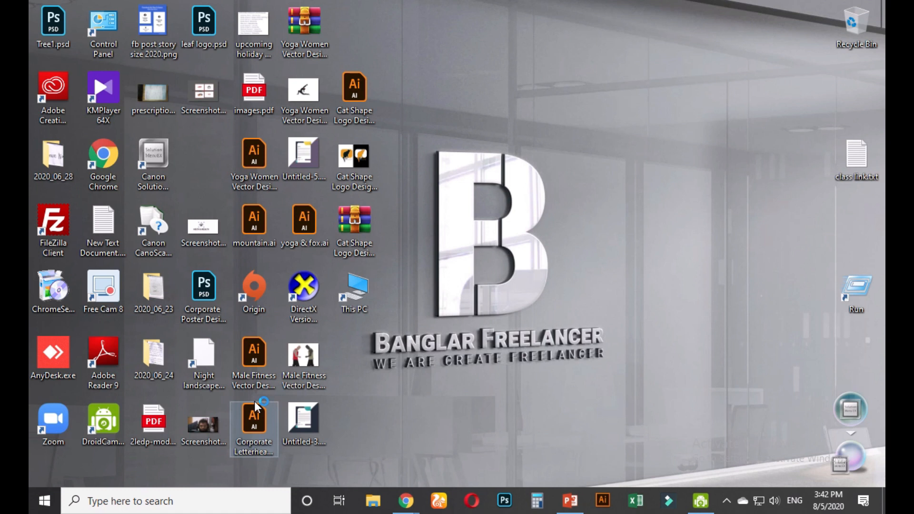
pyautogui.click(572, 499)
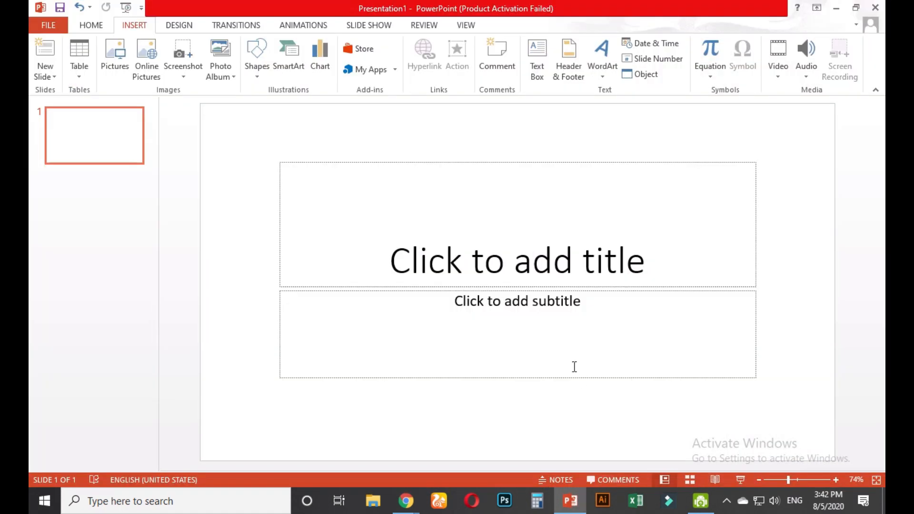
pyautogui.click(842, 9)
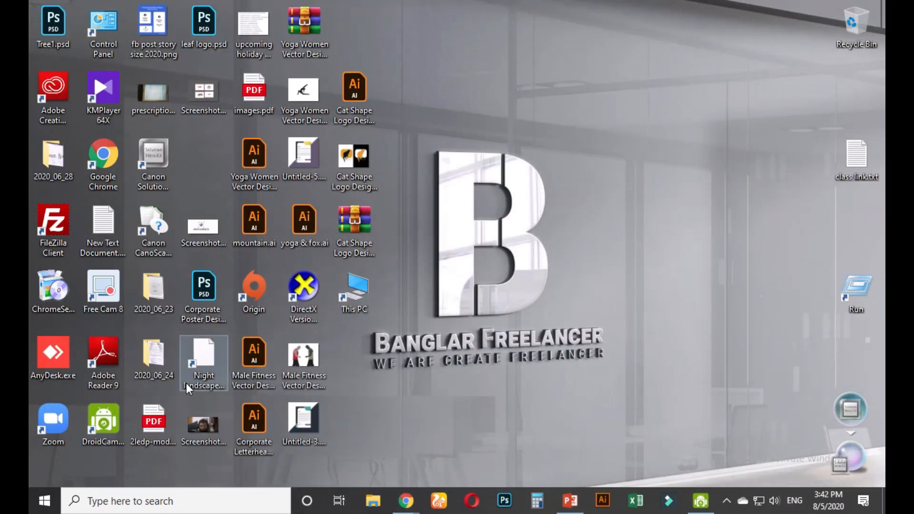
# Open the 2ledp-module-graphic-design-.pdf file from the desktop and examine its Specialized Training Course Outline table
pyautogui.doubleClick(135, 443)
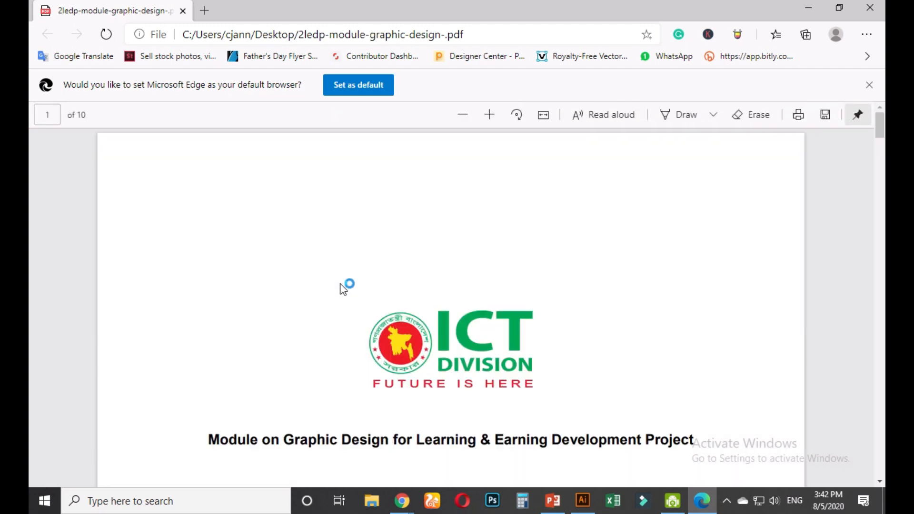
pyautogui.moveTo(880, 124); pyautogui.dragTo(870, 387)
pyautogui.scroll(8, 740, 331)
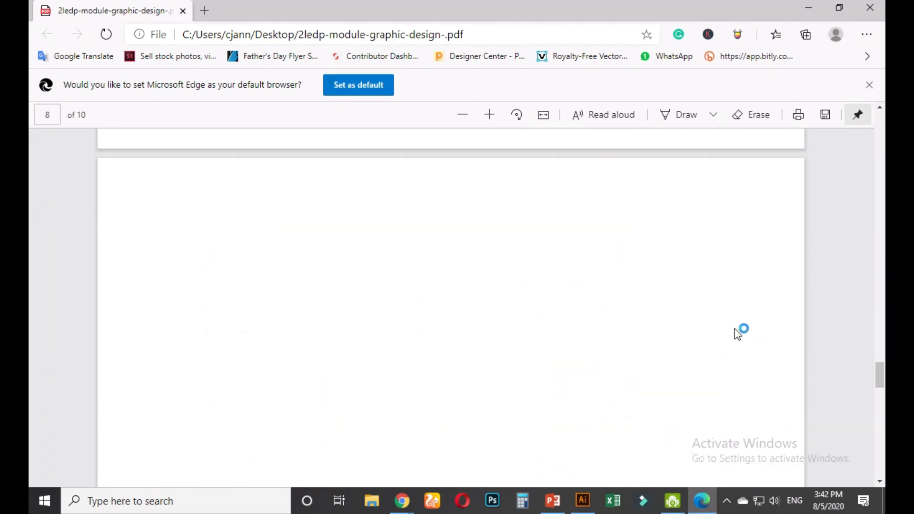
pyautogui.scroll(-5, 761, 346)
pyautogui.scroll(-10, 780, 357)
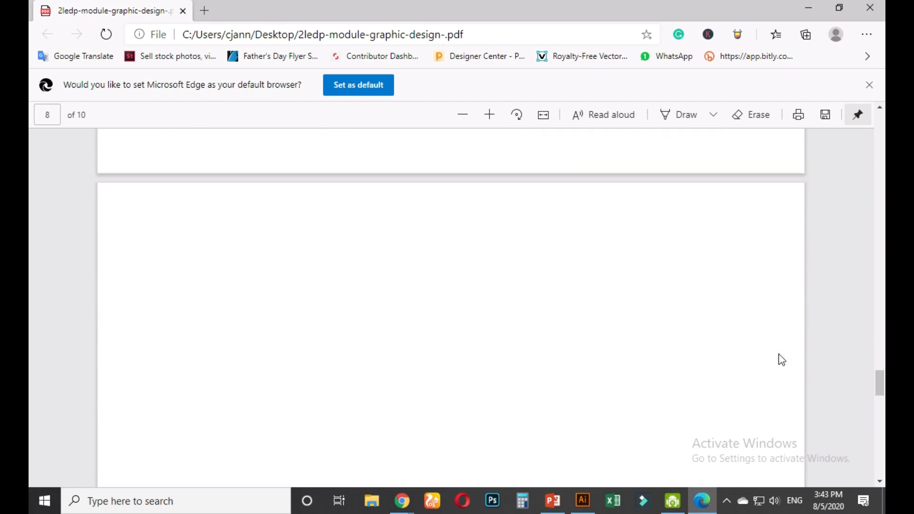
pyautogui.scroll(-10, 780, 354)
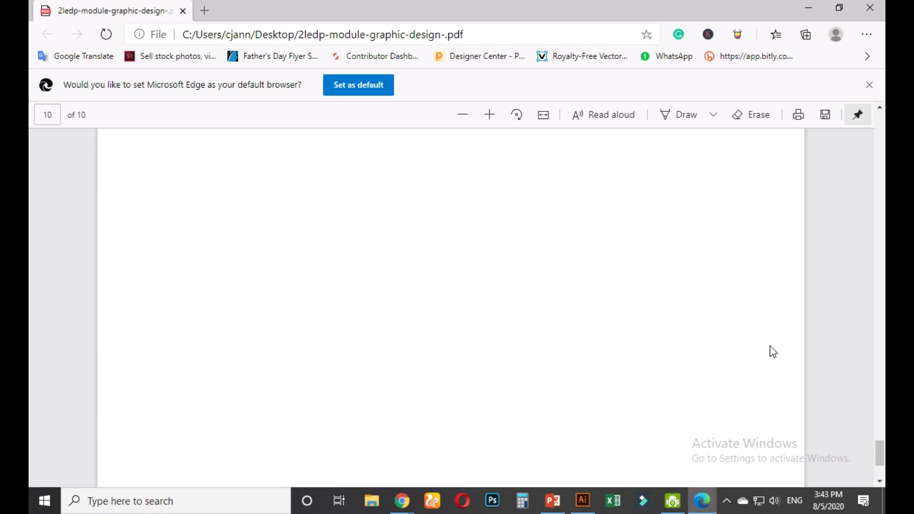
pyautogui.scroll(8, 773, 353)
pyautogui.scroll(3, 772, 345)
pyautogui.scroll(-10, 775, 350)
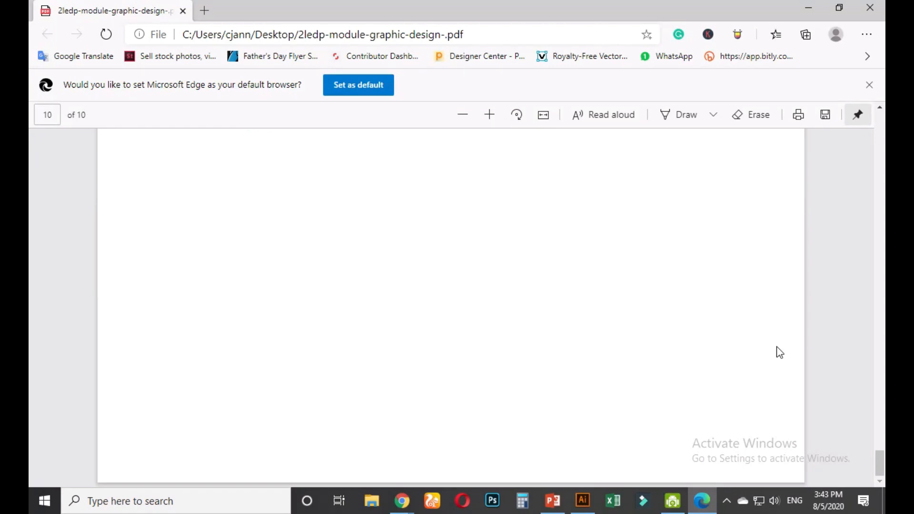
pyautogui.scroll(15, 778, 349)
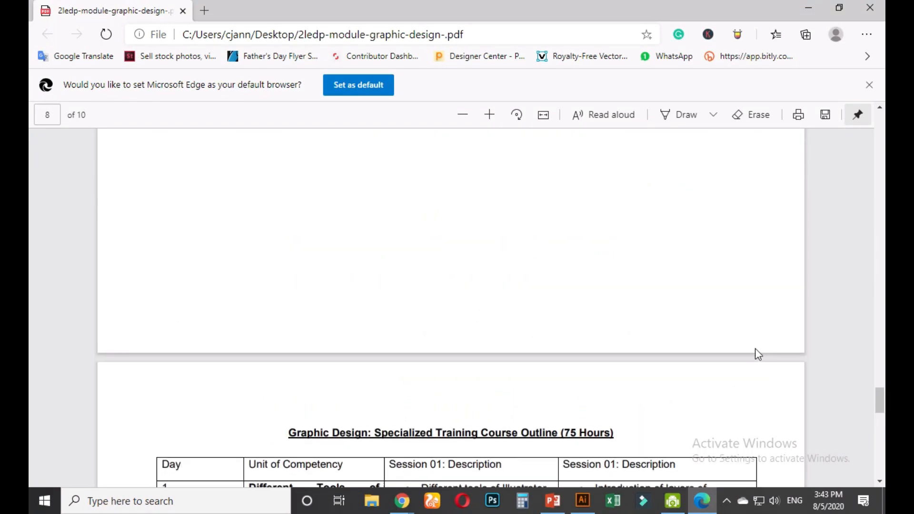
pyautogui.scroll(-6, 756, 349)
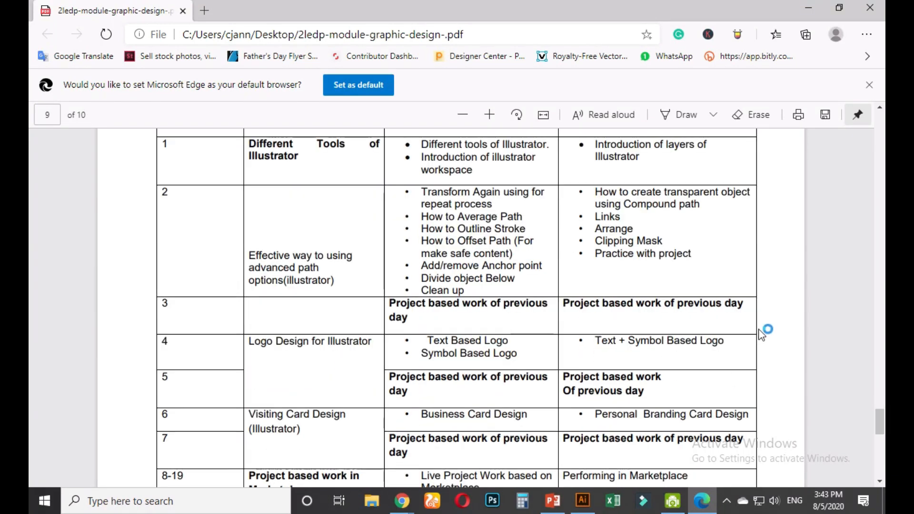
# Minimize the course module PDF and the Illustrator window
pyautogui.click(807, 11)
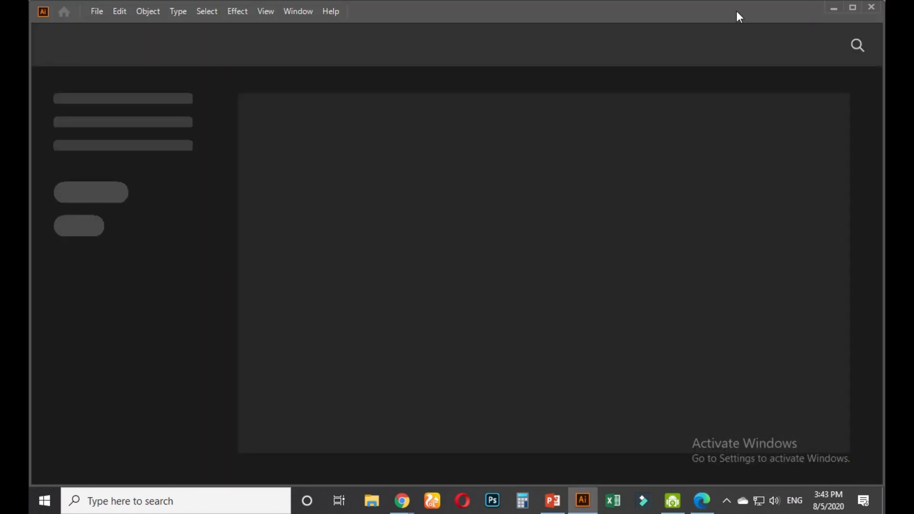
pyautogui.click(833, 8)
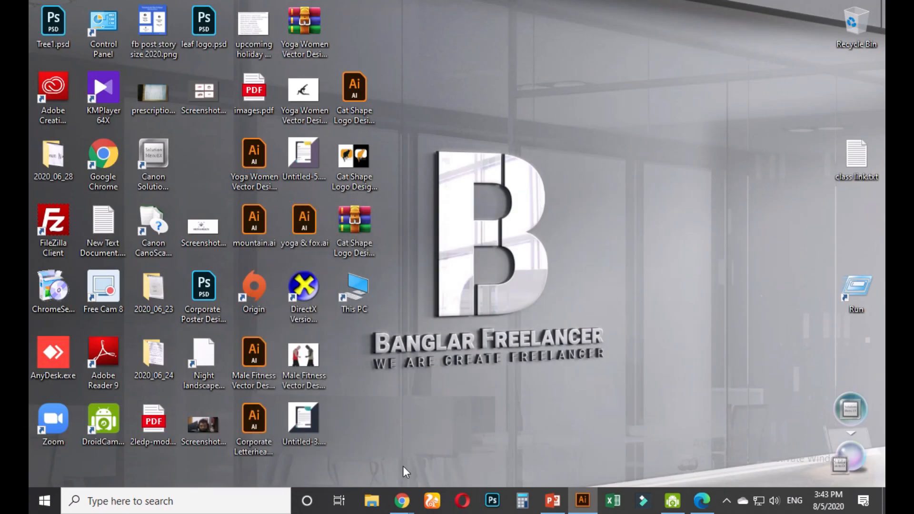
# Switch to Chrome to check the Google Meet call, and minimize the browser to return to the desktop
pyautogui.moveTo(402, 500)
pyautogui.click(333, 464)
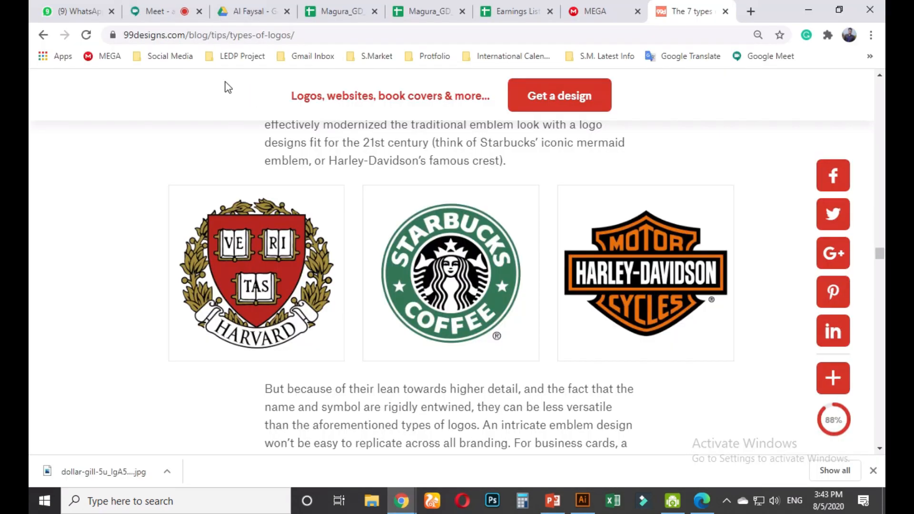
pyautogui.click(162, 12)
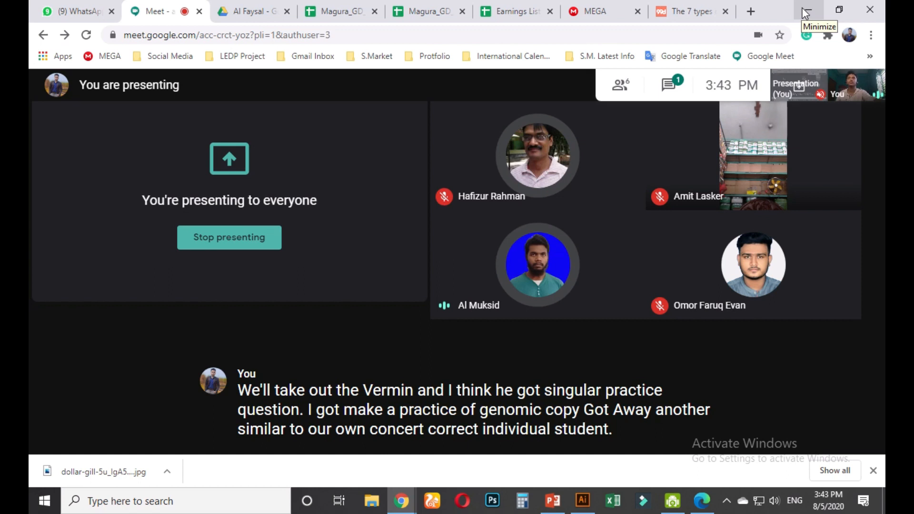
pyautogui.moveTo(815, 2)
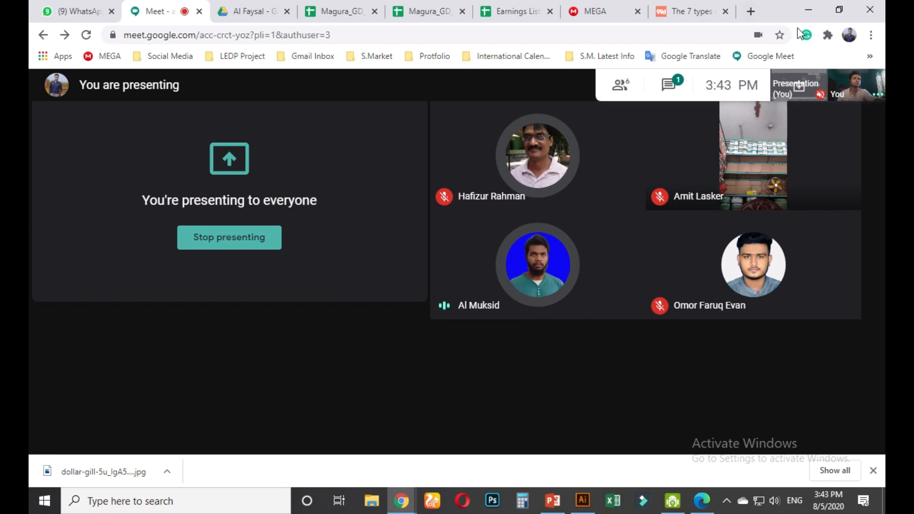
pyautogui.click(809, 10)
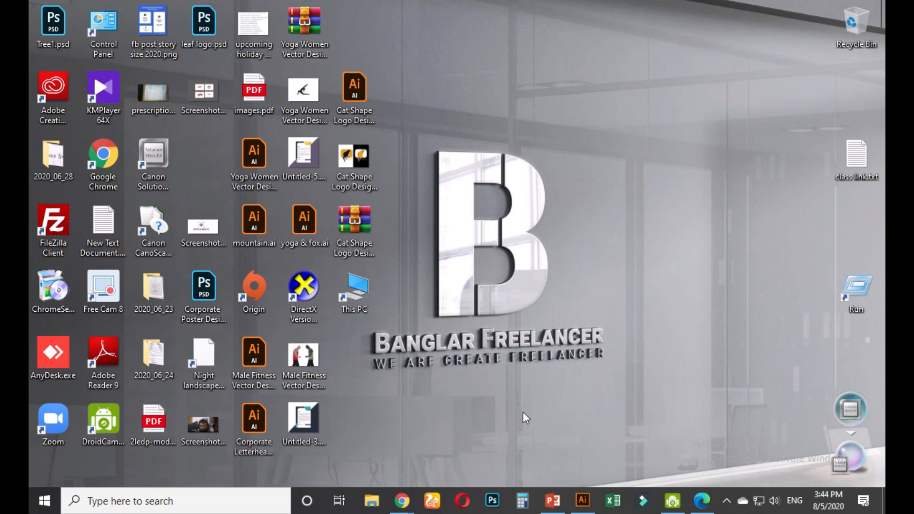
# Switch to Illustrator and start a new document set to 1000 px wide and 1000 px high
pyautogui.click(582, 498)
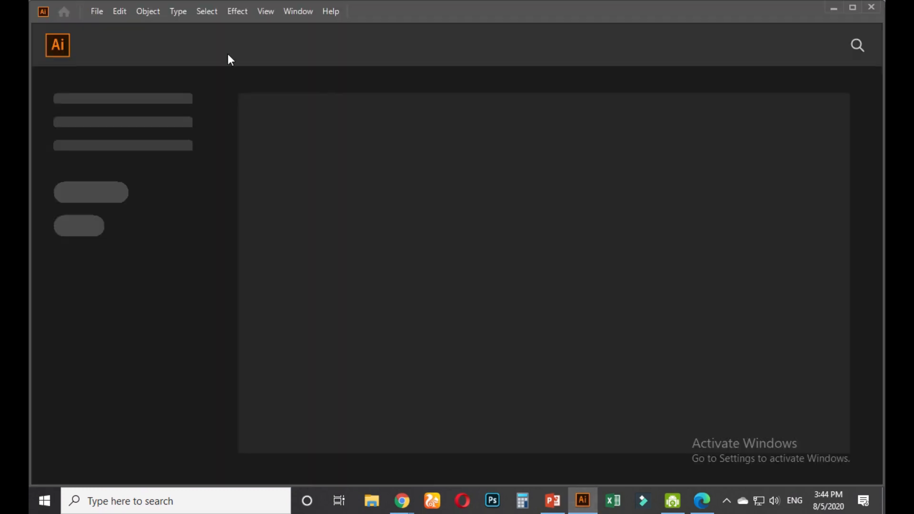
pyautogui.click(102, 14)
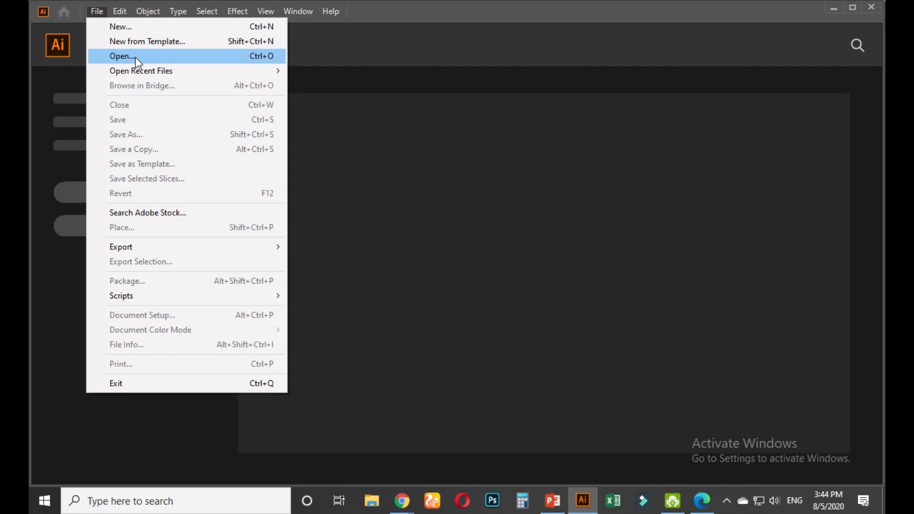
pyautogui.click(122, 26)
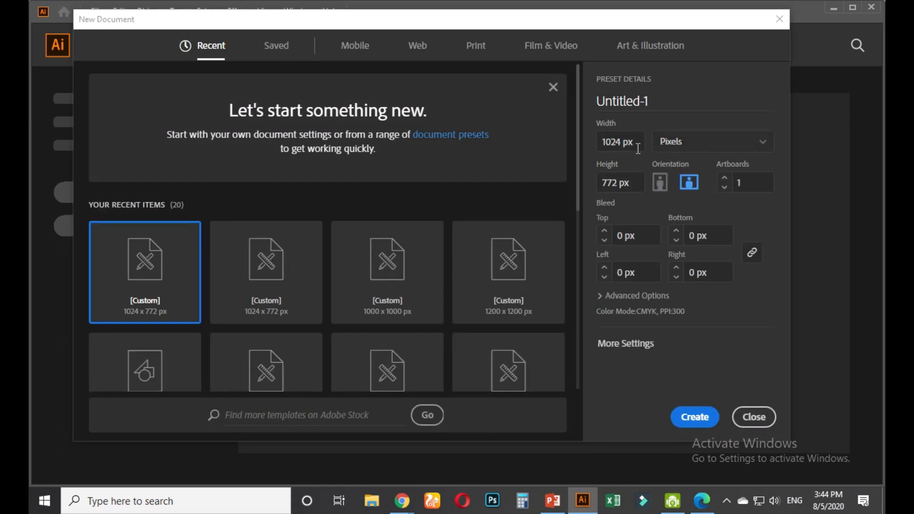
pyautogui.moveTo(637, 143); pyautogui.dragTo(602, 143)
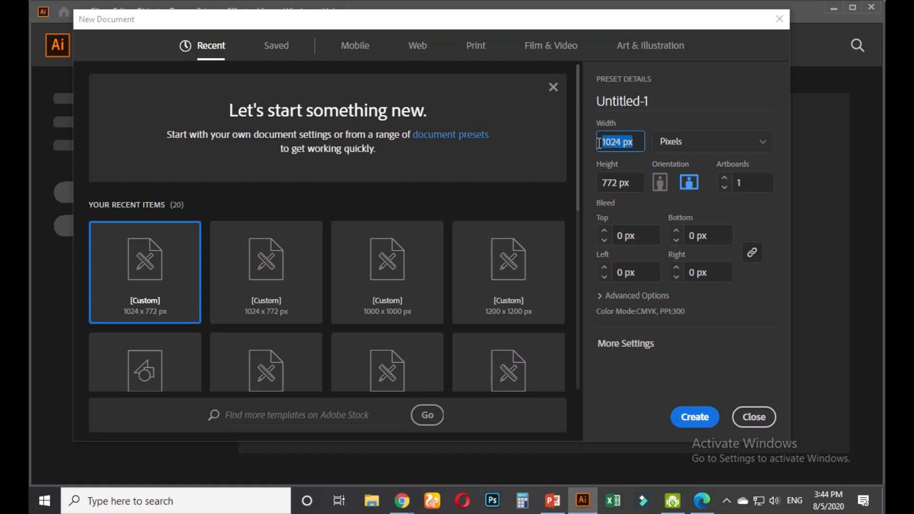
pyautogui.write('1')
pyautogui.press('Tab')
pyautogui.write('1')
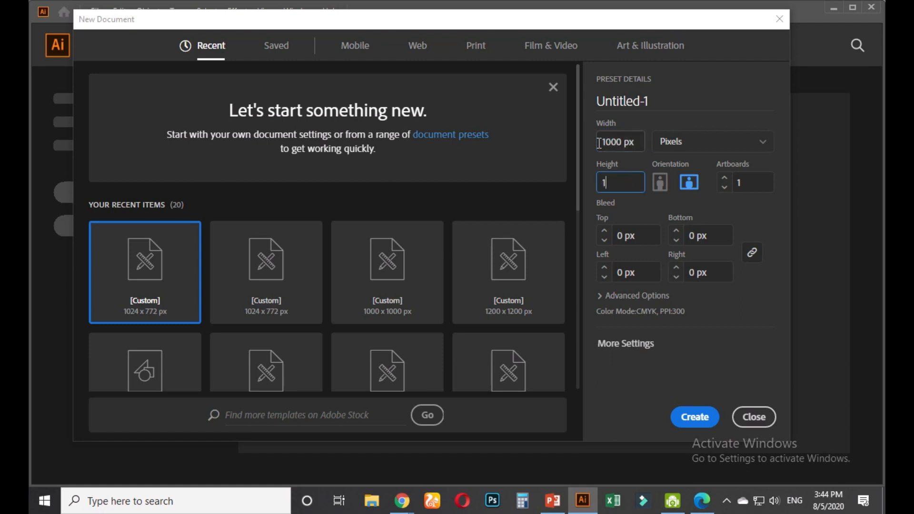
pyautogui.write('000')
# Set the raster effects to Screen (72 ppi) and the color mode to RGB, and create the document
pyautogui.click(633, 295)
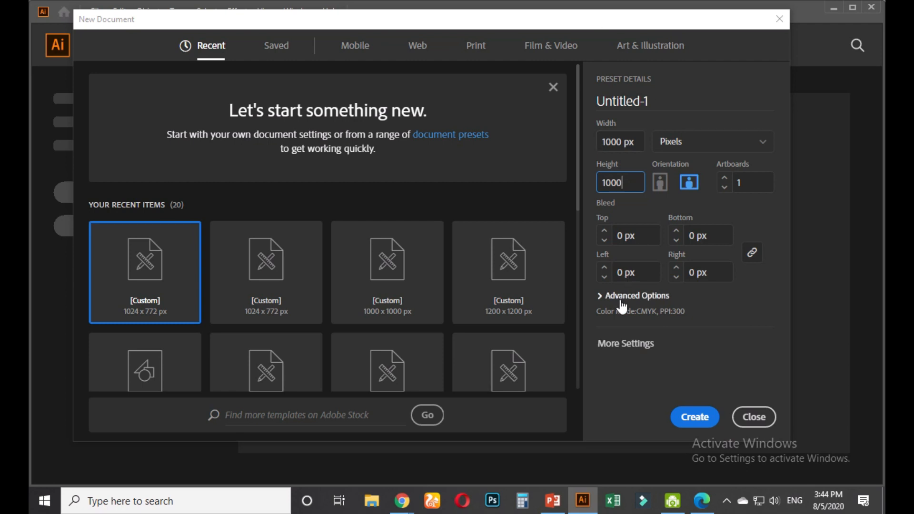
pyautogui.click(672, 310)
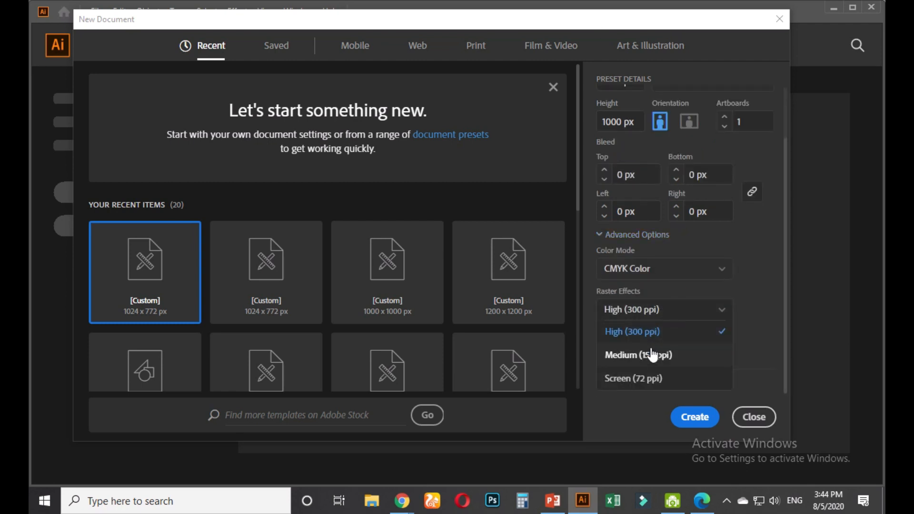
pyautogui.click(652, 379)
pyautogui.click(688, 275)
pyautogui.click(649, 293)
pyautogui.click(695, 418)
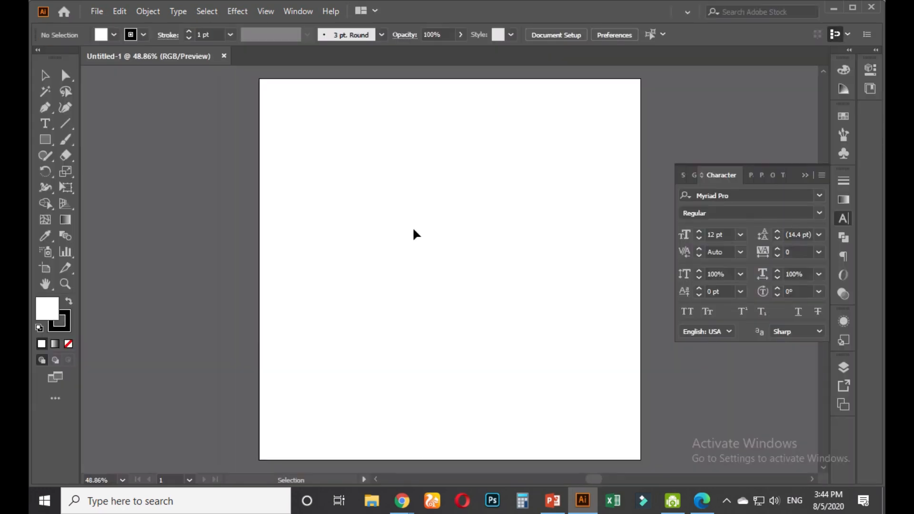
# Set the fill to none and paste the image with the Harvard, Starbucks and Harley-Davidson logos onto the artboard
pyautogui.scroll(-1, 403, 254)
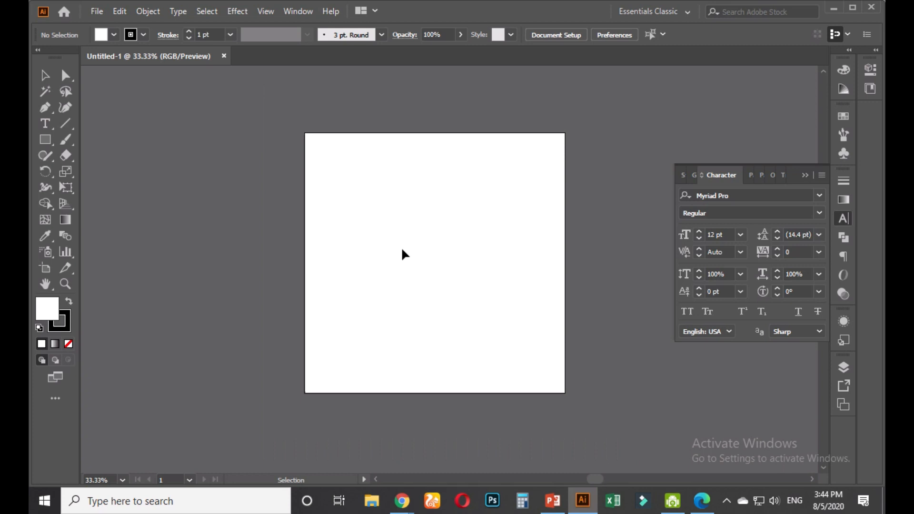
pyautogui.moveTo(435, 257); pyautogui.dragTo(323, 265)
pyautogui.scroll(1, 360, 281)
pyautogui.scroll(-1, 393, 265)
pyautogui.scroll(1, 322, 265)
pyautogui.scroll(-1, 322, 267)
pyautogui.click(68, 345)
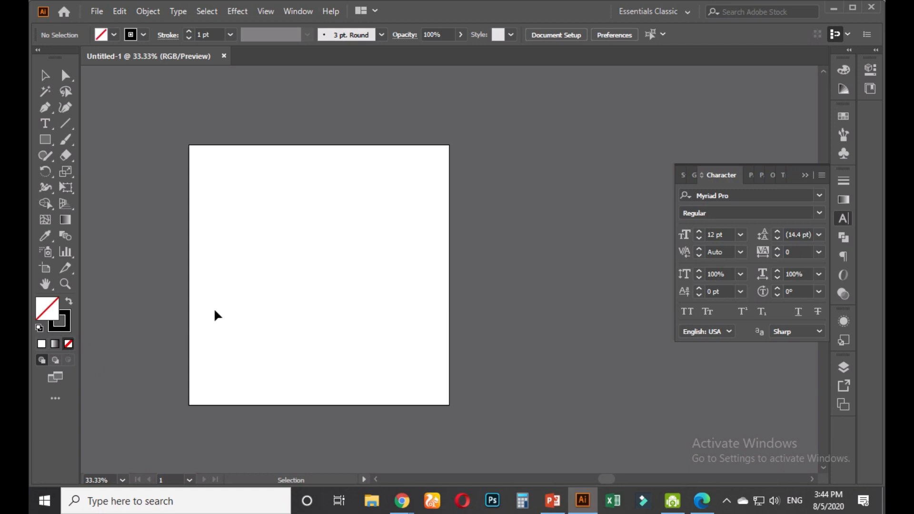
pyautogui.hotkey('ctrl', 'v')
pyautogui.click(306, 269)
pyautogui.moveTo(503, 287); pyautogui.dragTo(282, 284)
# Move the pasted logo image up and across so it sits near the artboard's upper edge
pyautogui.scroll(3, 308, 299)
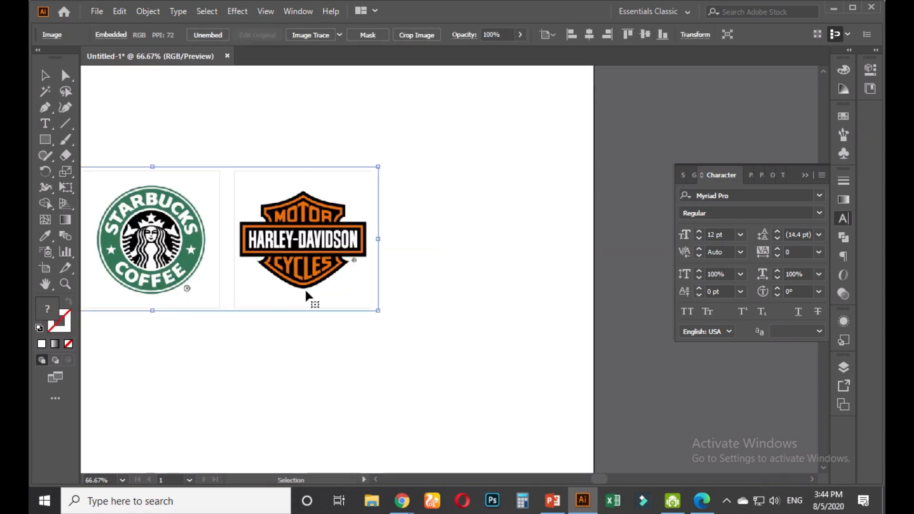
pyautogui.scroll(-2, 309, 231)
pyautogui.moveTo(309, 241); pyautogui.dragTo(425, 162)
pyautogui.click(446, 240)
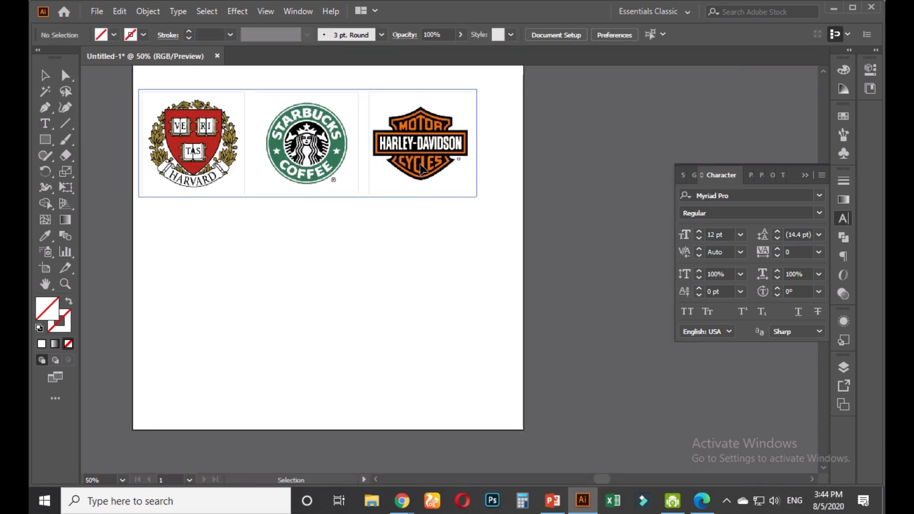
# Lock the pasted logo image in place on the artboard
pyautogui.press('a')
pyautogui.click(420, 171)
pyautogui.hotkey('ctrl', '2')
pyautogui.moveTo(464, 177); pyautogui.dragTo(451, 240)
pyautogui.click(804, 175)
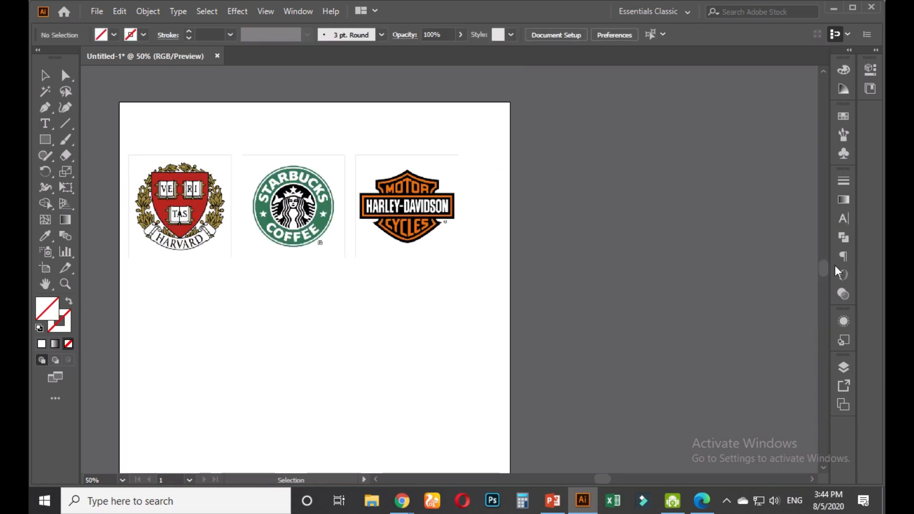
# Unlock all objects and select the logo image again
pyautogui.press('a')
pyautogui.hotkey('ctrl', 'alt', '2')
pyautogui.click(583, 258)
pyautogui.click(415, 212)
# Expand Layer 1 to show its contents, shift the logo image slightly lower on the artboard and lock it
pyautogui.click(843, 367)
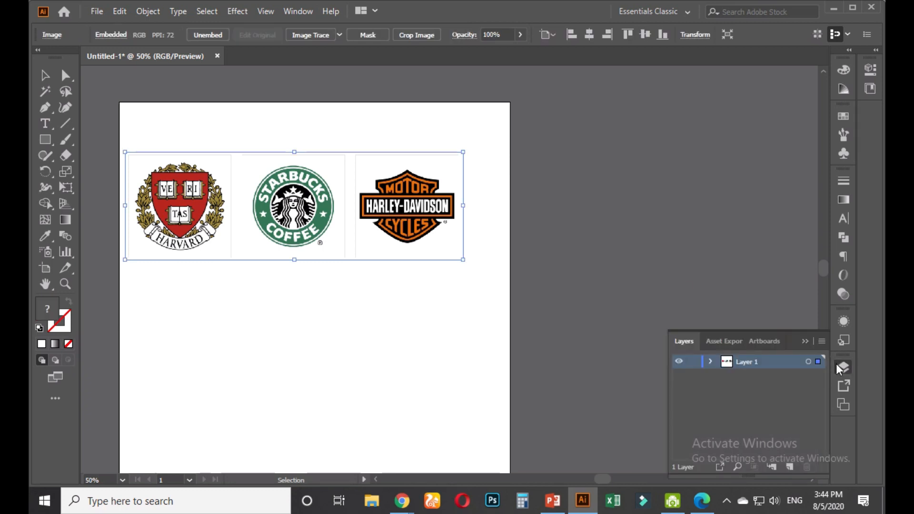
pyautogui.click(712, 362)
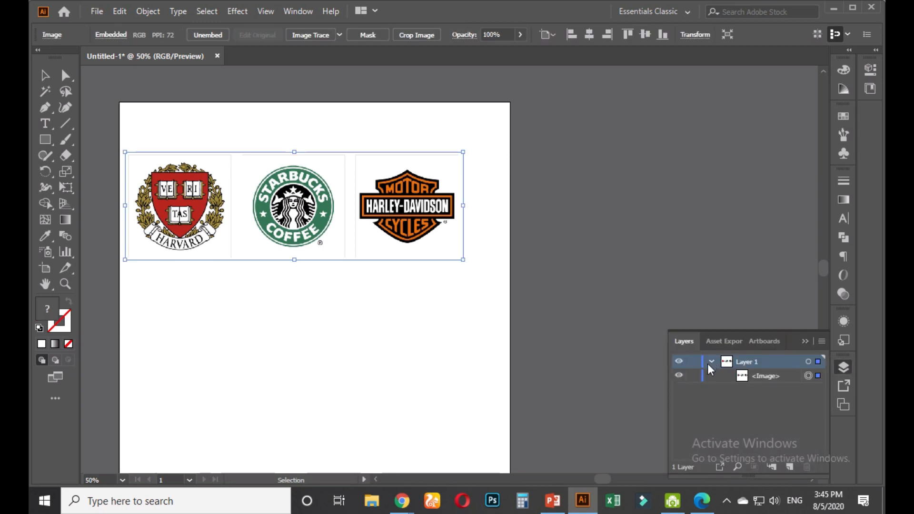
pyautogui.click(755, 381)
pyautogui.moveTo(388, 219); pyautogui.dragTo(423, 254)
pyautogui.click(693, 376)
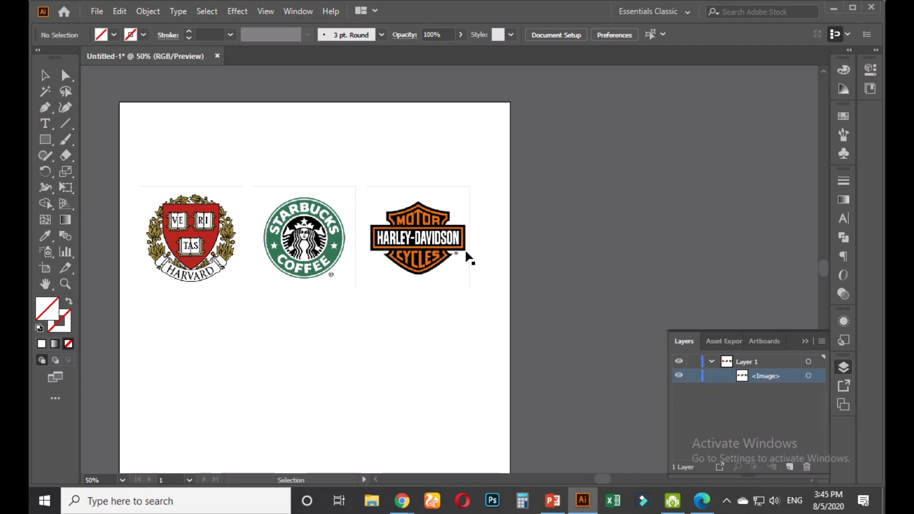
pyautogui.click(385, 234)
pyautogui.hotkey('ctrl', '2')
# Draw a rectangle with no fill and a white stroke around the outer edge of the Harley-Davidson name bar
pyautogui.scroll(4, 431, 235)
pyautogui.scroll(-1, 409, 253)
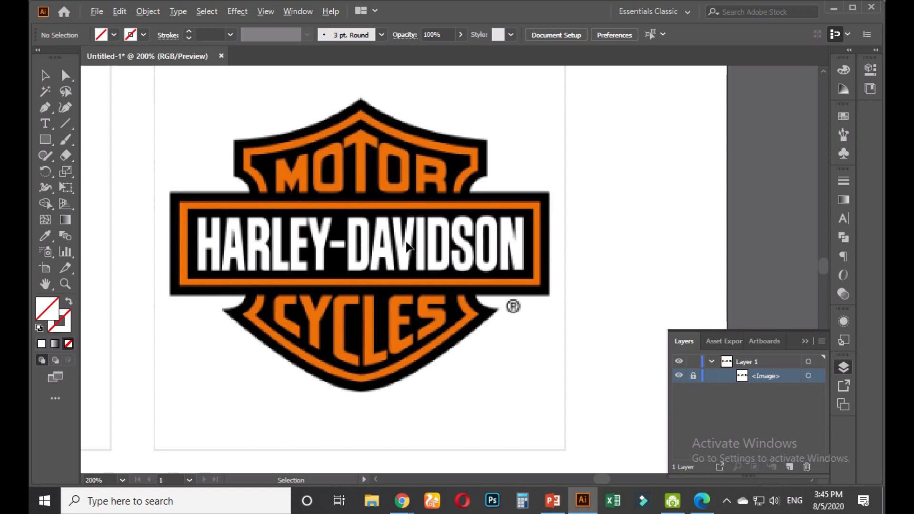
pyautogui.scroll(-2, 407, 242)
pyautogui.scroll(2, 400, 258)
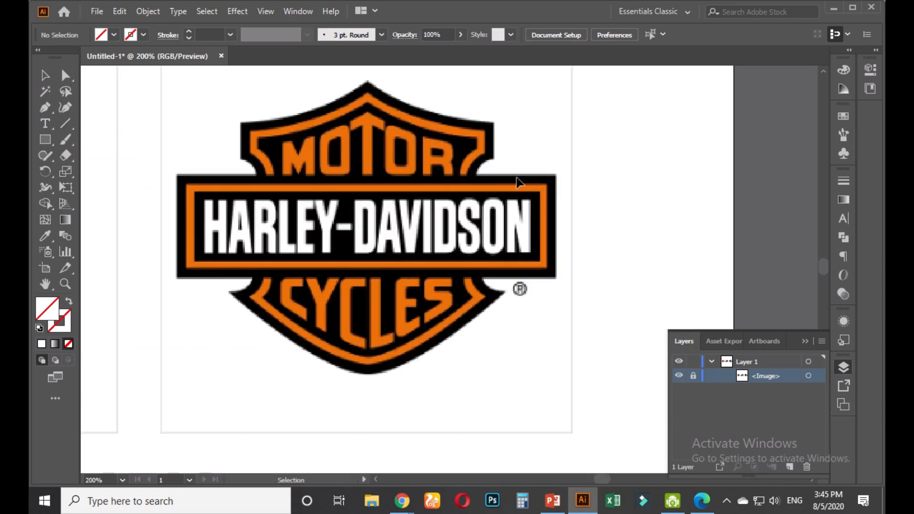
pyautogui.click(804, 342)
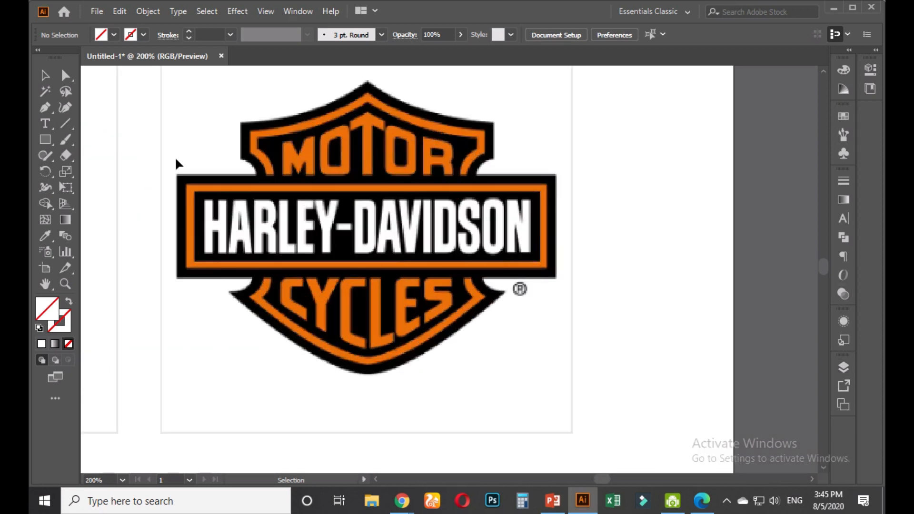
pyautogui.click(68, 317)
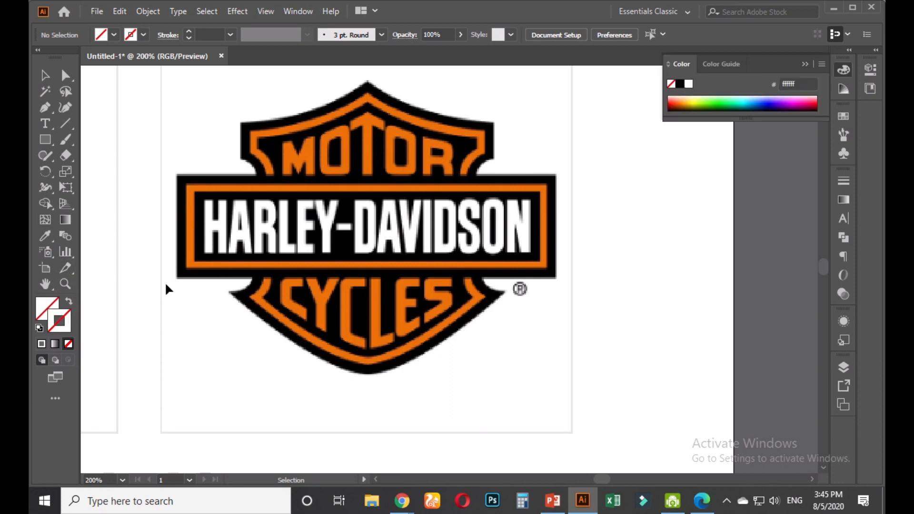
pyautogui.click(689, 84)
pyautogui.click(45, 107)
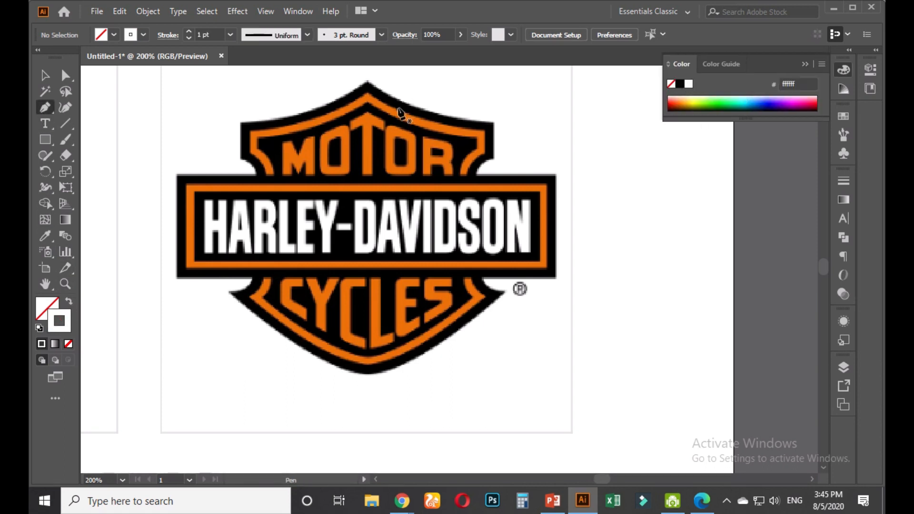
pyautogui.click(48, 142)
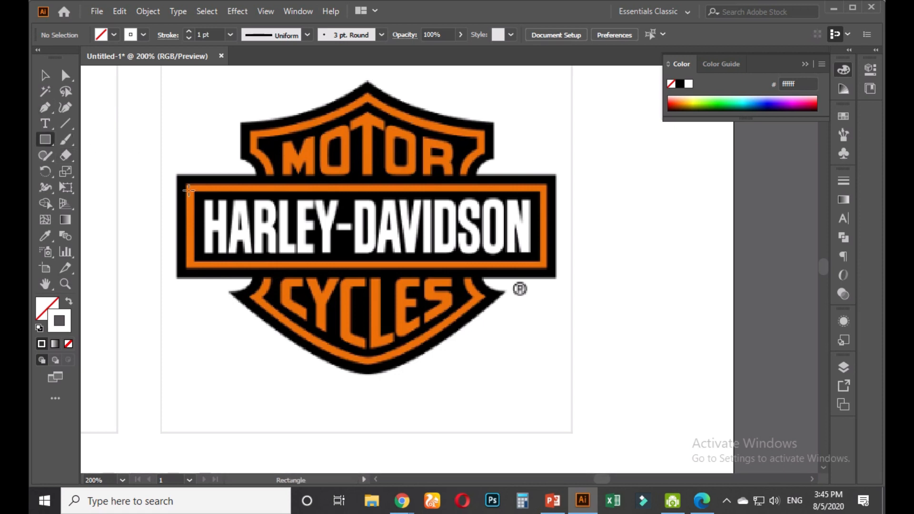
pyautogui.moveTo(176, 175); pyautogui.dragTo(556, 279)
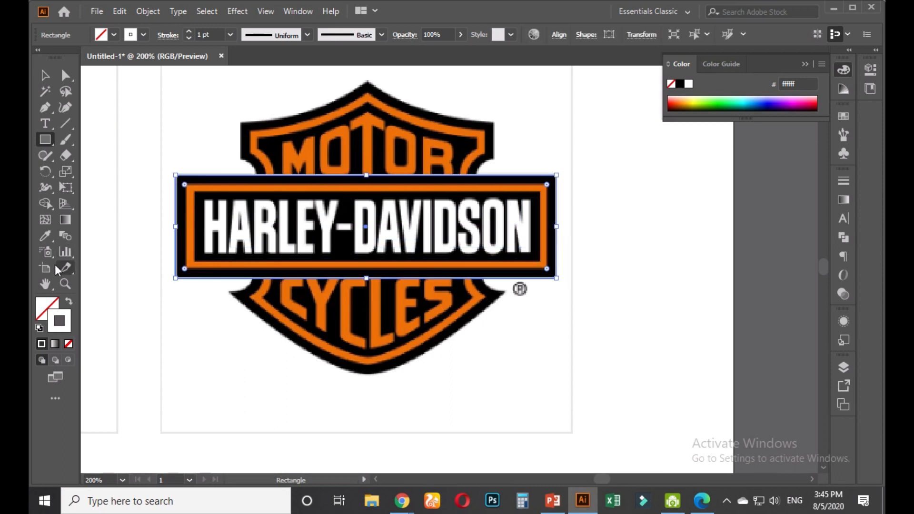
# Fill the rectangle with black sampled from the logo and move it straight down below the Harley-Davidson logo
pyautogui.click(45, 235)
pyautogui.click(183, 214)
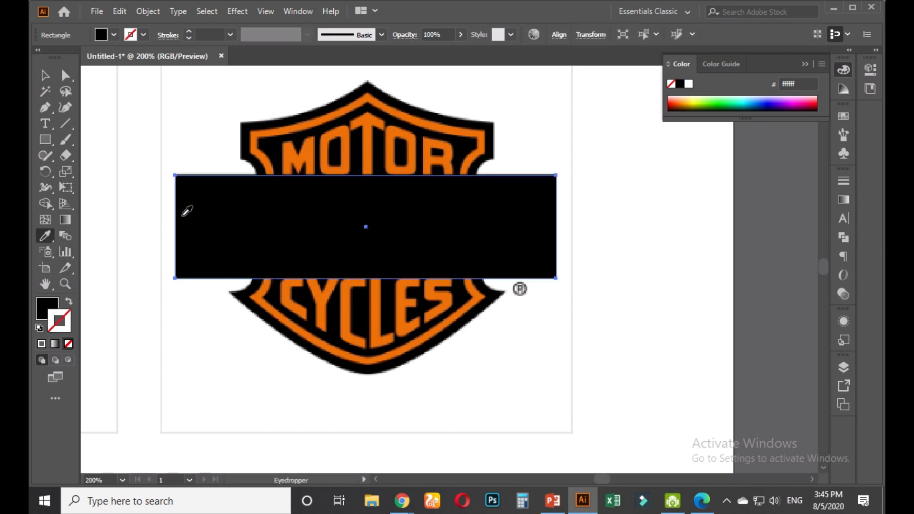
pyautogui.click(45, 74)
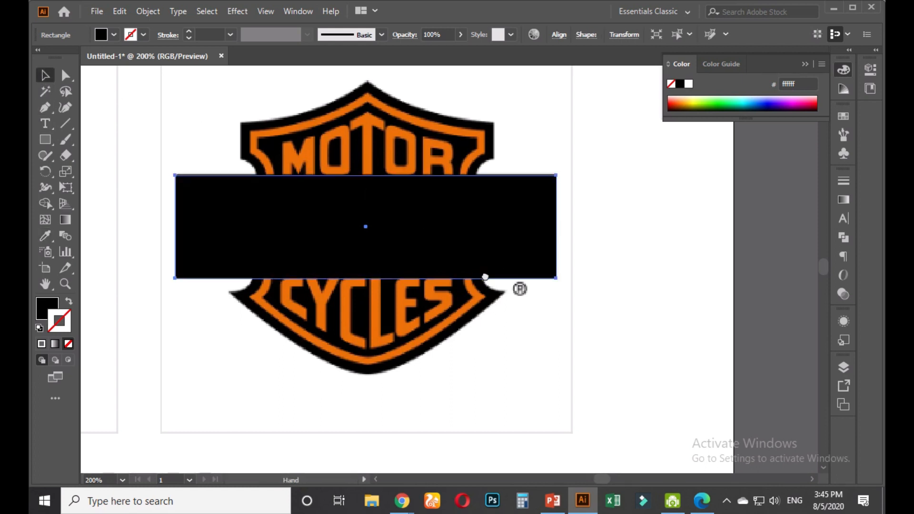
pyautogui.scroll(-1, 481, 238)
pyautogui.scroll(-1, 473, 209)
pyautogui.moveTo(449, 198); pyautogui.dragTo(452, 371)
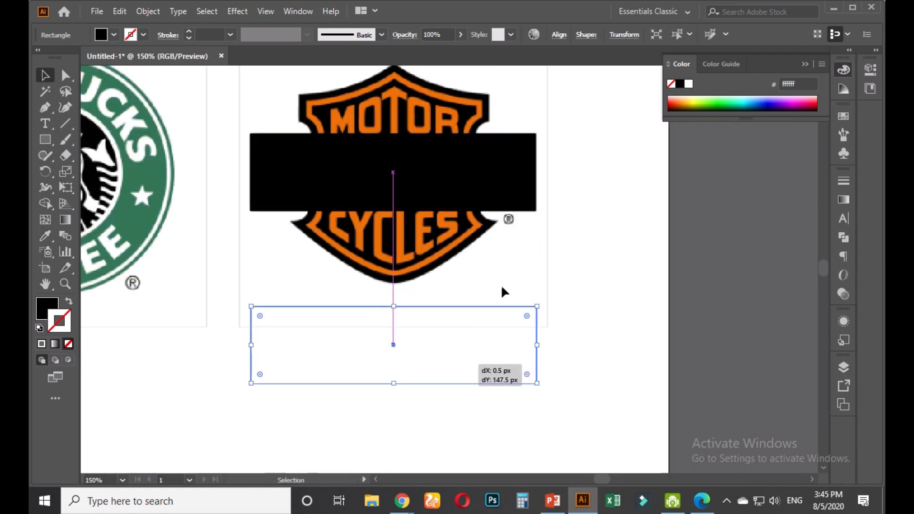
pyautogui.click(526, 230)
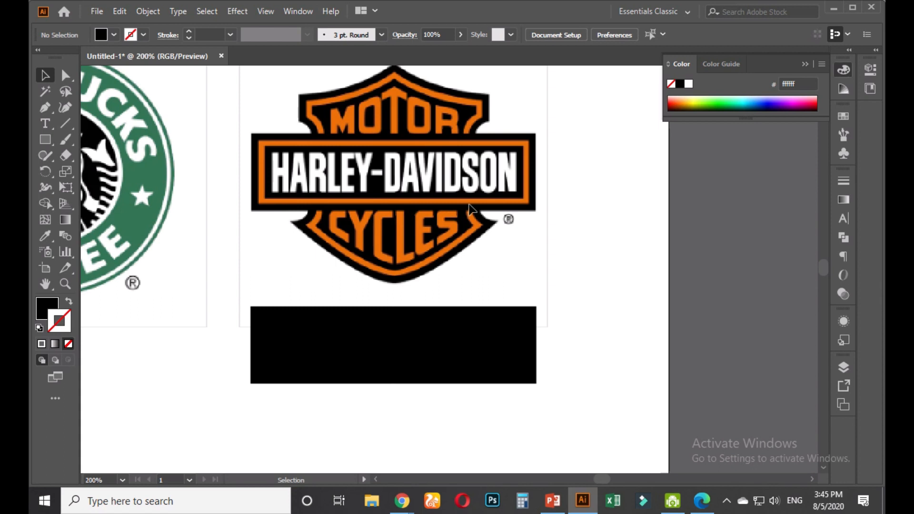
# Duplicate the black rectangle onto the Harley-Davidson name bar and give the copy no fill and a 6 pt stroke in the logo's sampled orange
pyautogui.scroll(1, 469, 207)
pyautogui.click(425, 367)
pyautogui.moveTo(424, 369); pyautogui.dragTo(427, 138)
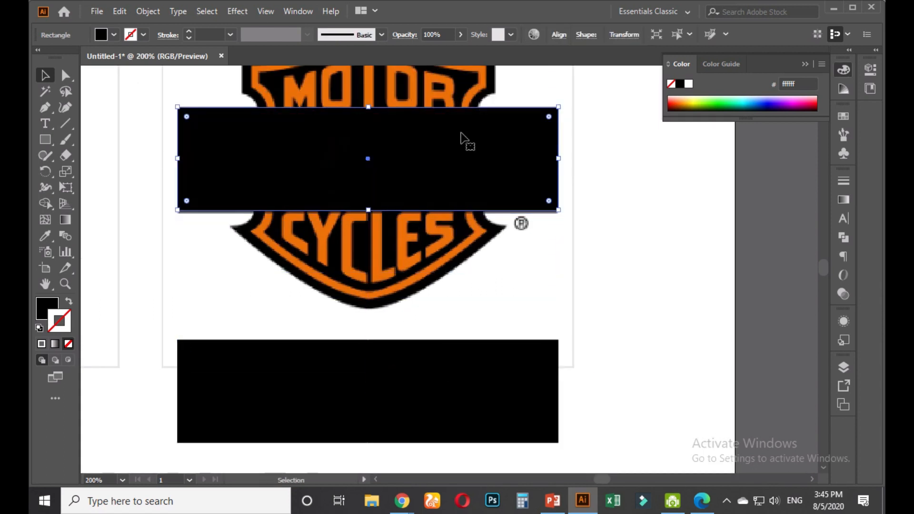
pyautogui.click(70, 300)
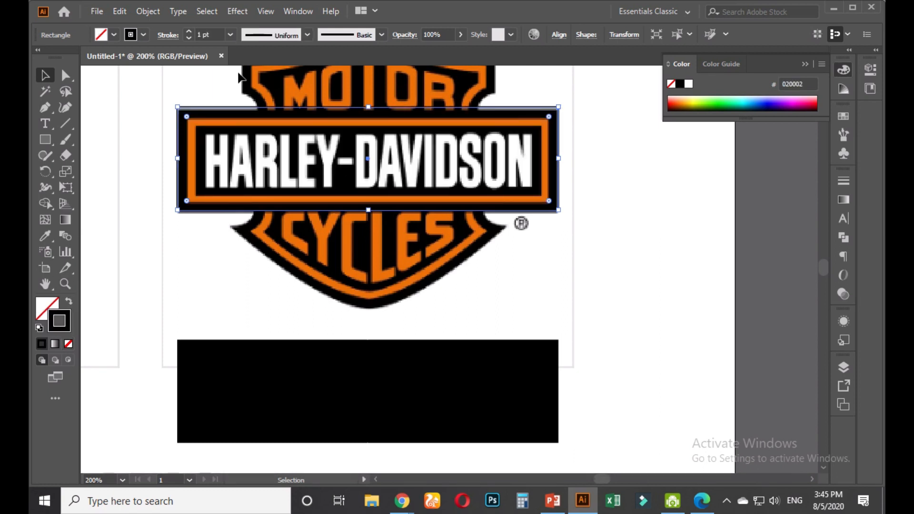
pyautogui.click(47, 235)
pyautogui.click(192, 165)
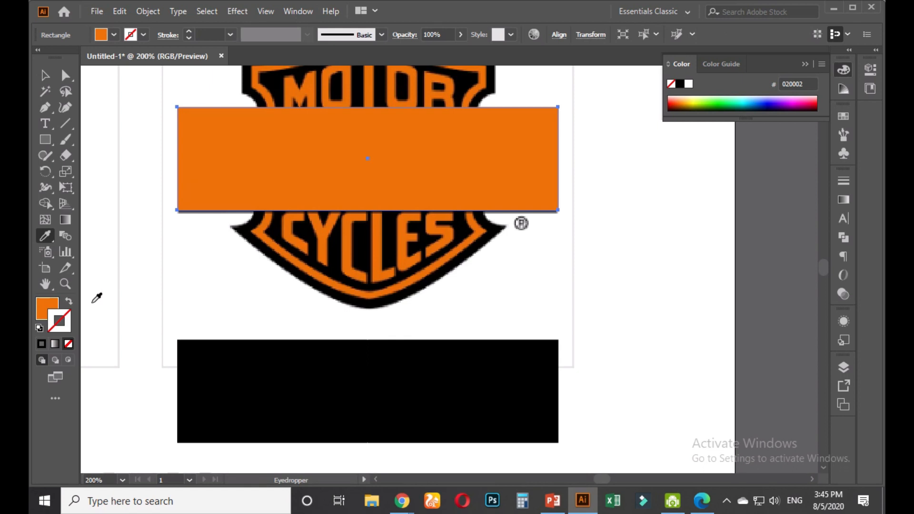
pyautogui.click(69, 302)
pyautogui.click(230, 35)
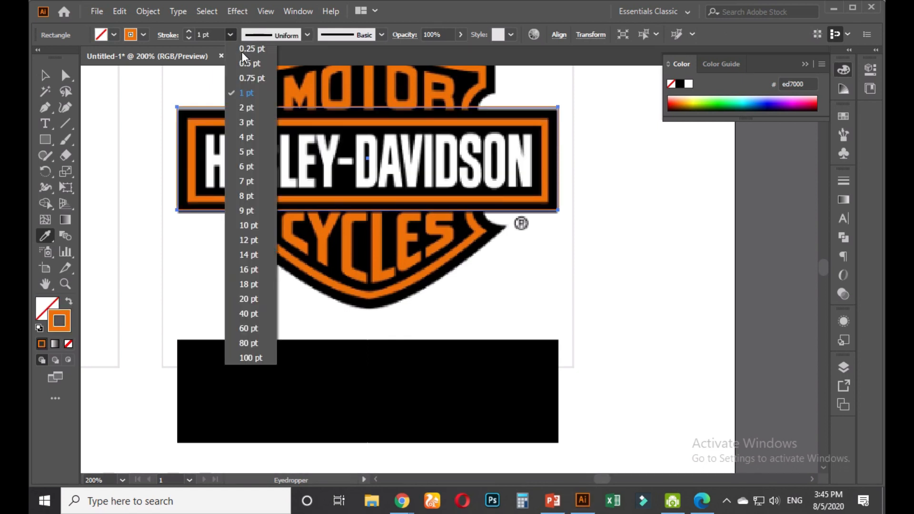
pyautogui.click(242, 166)
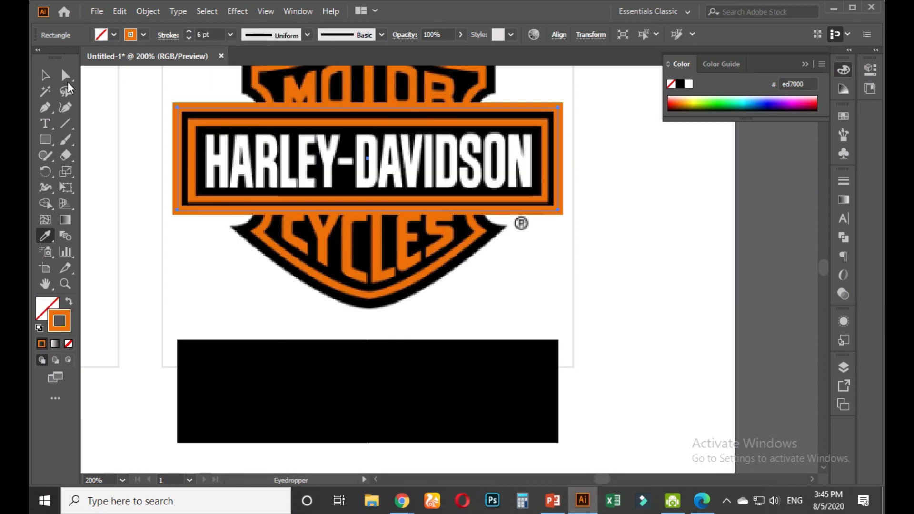
# Replace the outlined copy with a new rectangle drawn along the orange border inside the Harley-Davidson name bar, keeping the 6 pt orange stroke
pyautogui.press('v')
pyautogui.moveTo(558, 106); pyautogui.dragTo(549, 121)
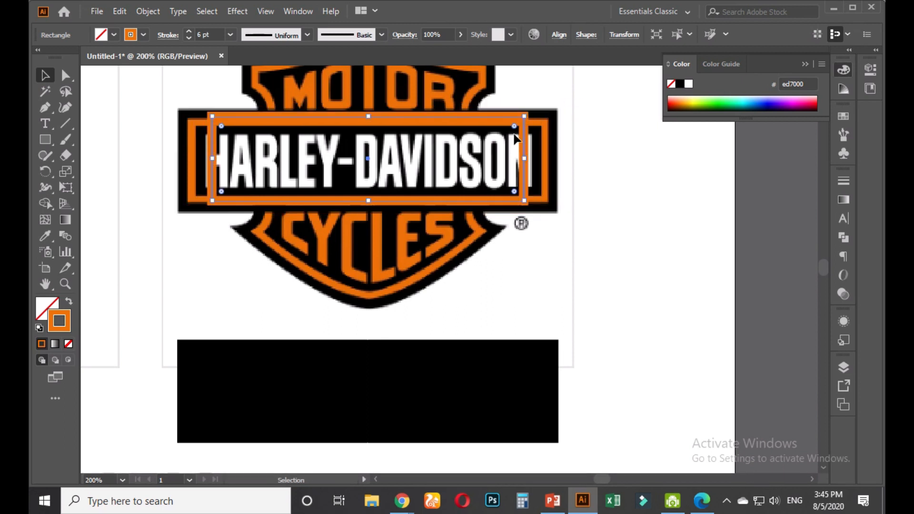
pyautogui.press('Delete')
pyautogui.click(42, 142)
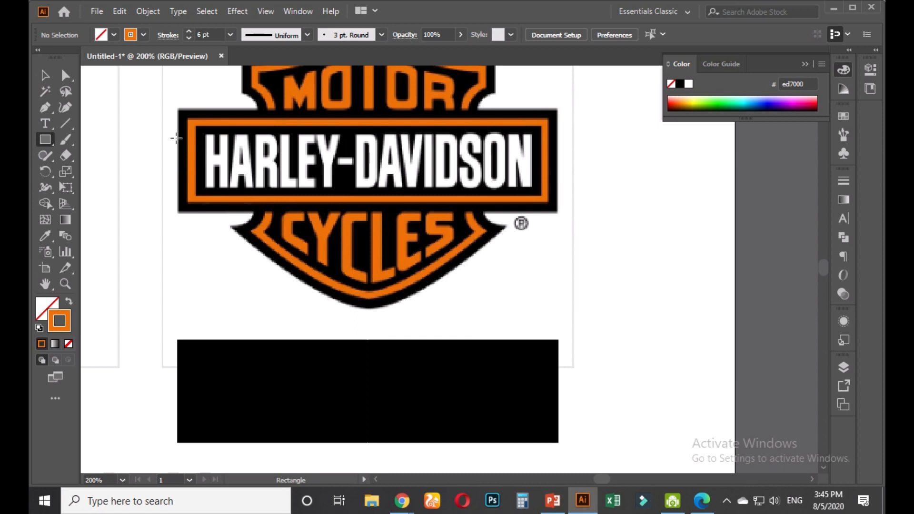
pyautogui.moveTo(192, 123); pyautogui.dragTo(545, 201)
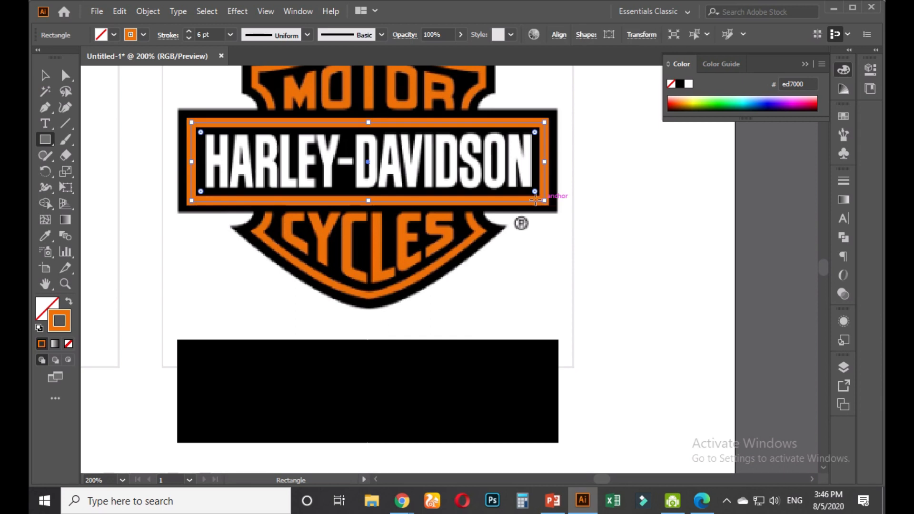
# Move the orange outline straight down from the Harley-Davidson name bar onto the black rectangle below the logo
pyautogui.press('v')
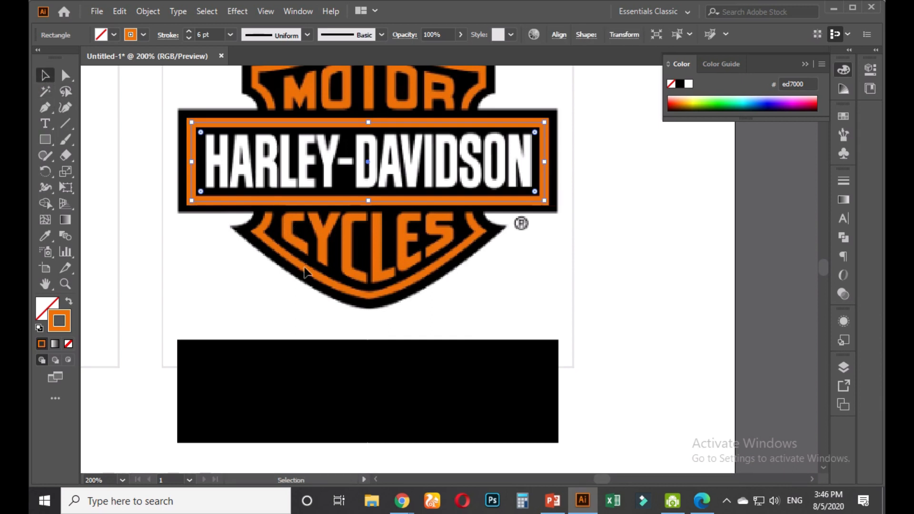
pyautogui.scroll(-1, 304, 273)
pyautogui.moveTo(318, 270); pyautogui.dragTo(327, 243)
pyautogui.moveTo(467, 186); pyautogui.dragTo(438, 357)
pyautogui.click(552, 343)
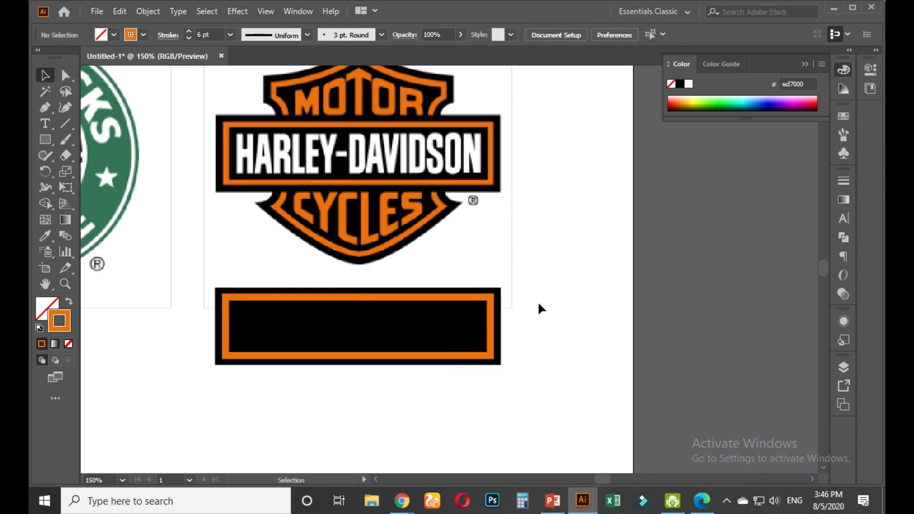
pyautogui.scroll(1, 386, 342)
pyautogui.scroll(-1, 386, 342)
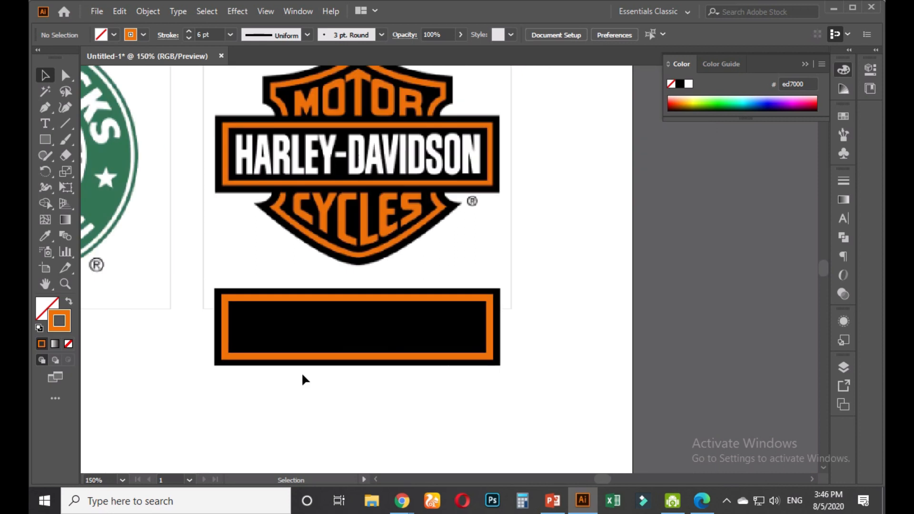
pyautogui.scroll(1, 302, 373)
pyautogui.scroll(1, 303, 374)
pyautogui.moveTo(326, 365); pyautogui.dragTo(320, 306)
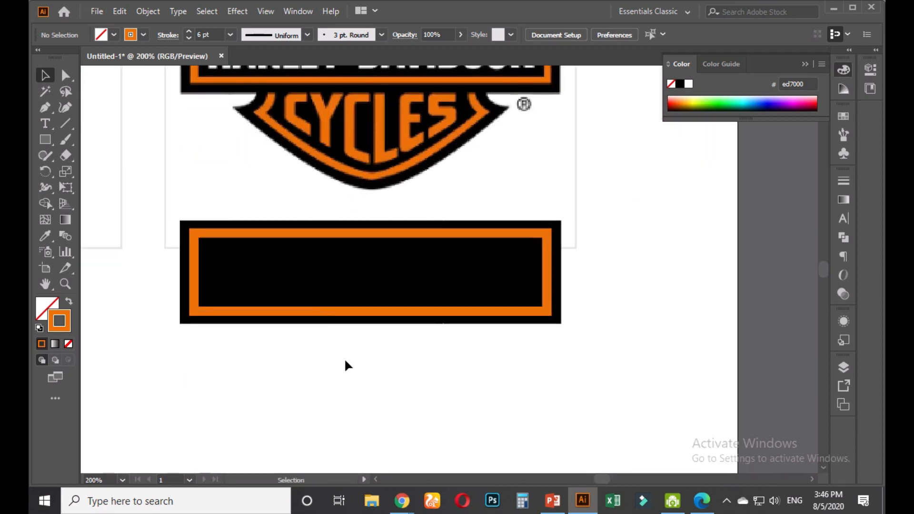
# Align the orange outline and the black rectangle to each other by their vertical centers
pyautogui.moveTo(426, 369); pyautogui.dragTo(337, 194)
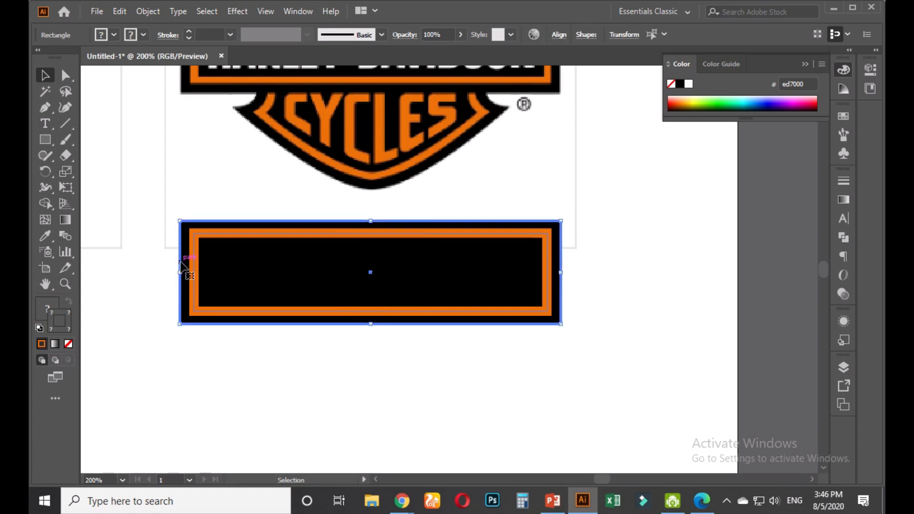
pyautogui.click(559, 34)
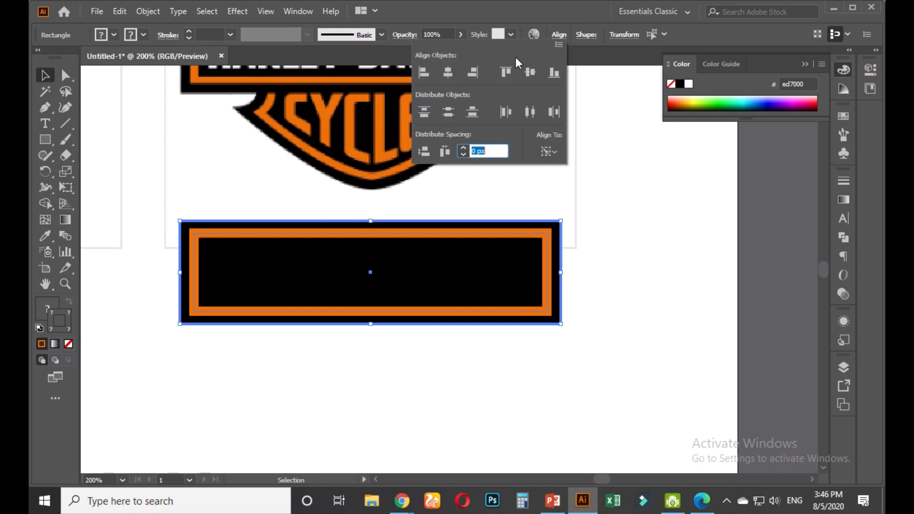
pyautogui.click(530, 73)
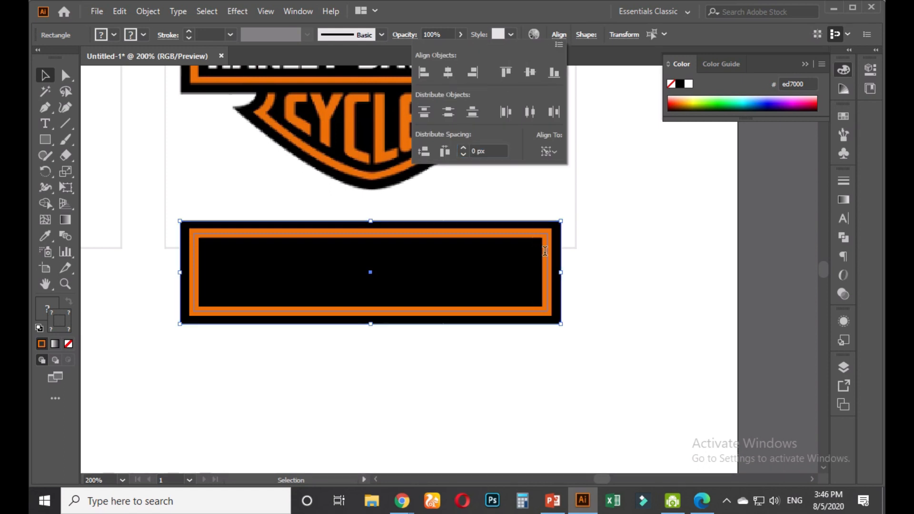
pyautogui.click(48, 77)
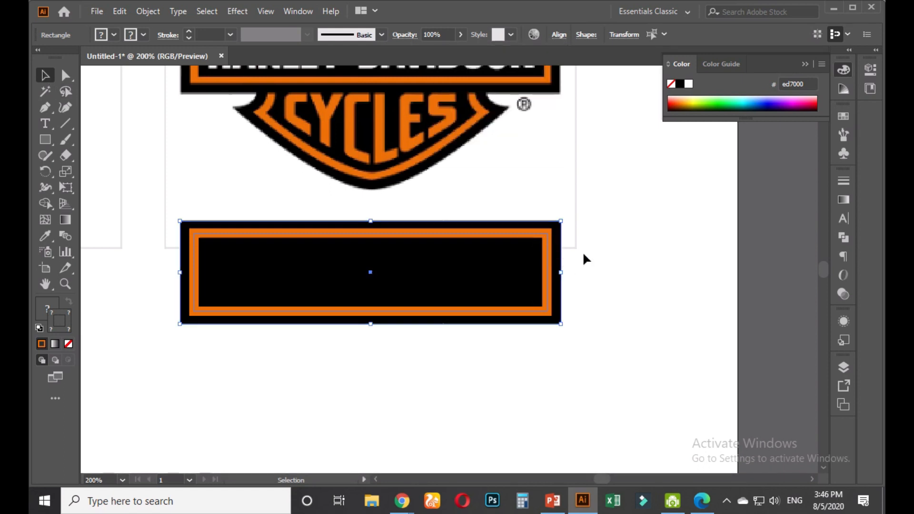
pyautogui.click(590, 265)
# Duplicate the black bar with its orange outline to the area below the Harvard logo
pyautogui.scroll(-3, 591, 266)
pyautogui.moveTo(598, 253); pyautogui.dragTo(271, 359)
pyautogui.hotkey('ctrl', 'z')
pyautogui.moveTo(519, 281); pyautogui.dragTo(262, 341)
pyautogui.click(510, 313)
# Expand the appearance, fill and stroke of the bar below the Harley-Davidson logo into plain shapes
pyautogui.moveTo(497, 247); pyautogui.dragTo(498, 247)
pyautogui.click(152, 14)
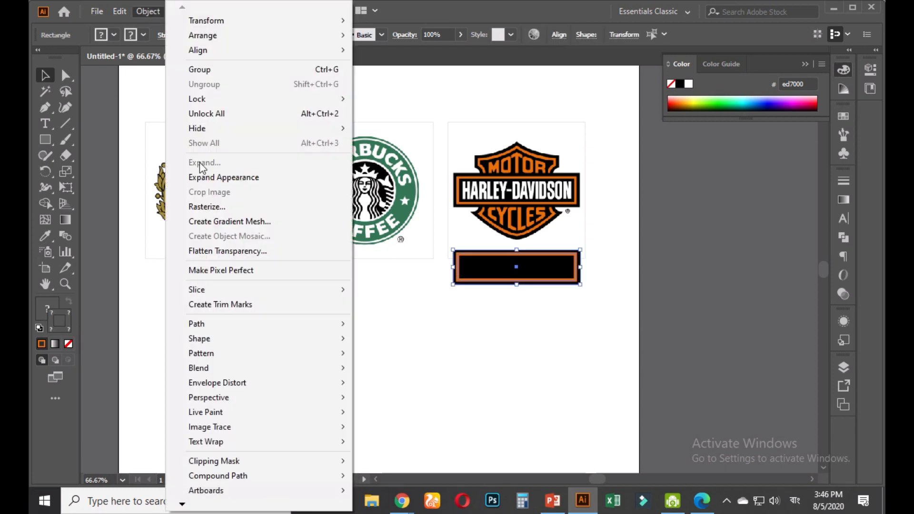
pyautogui.click(219, 177)
pyautogui.click(147, 11)
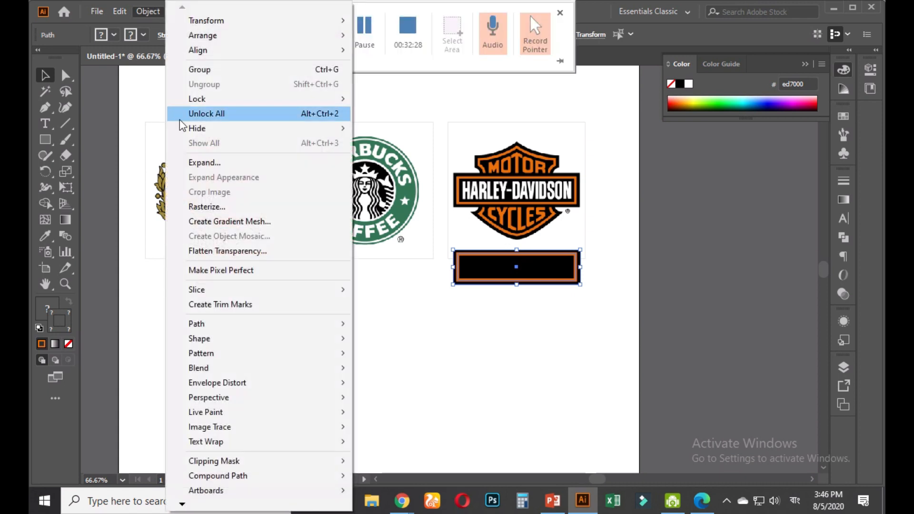
pyautogui.click(205, 163)
pyautogui.click(441, 327)
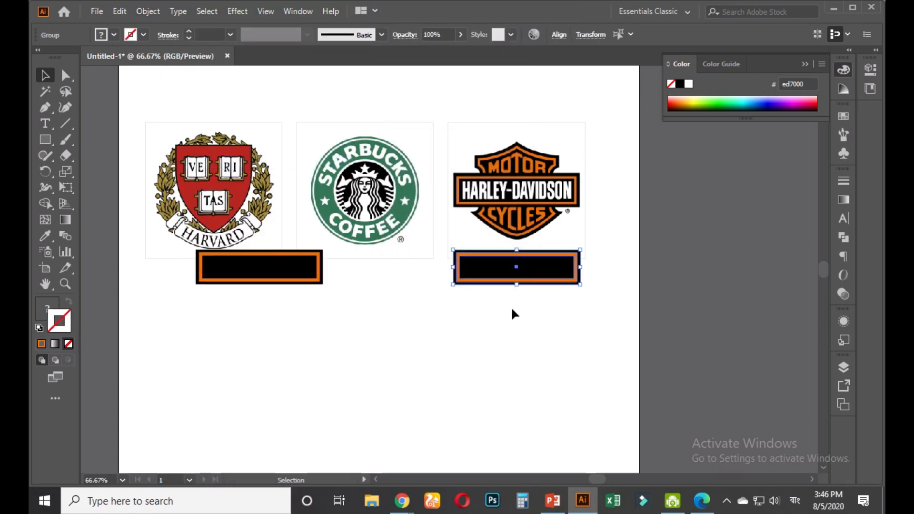
pyautogui.click(506, 318)
# Compare the fill and stroke settings of the expanded orange border with those of the unexpanded copy
pyautogui.scroll(1, 522, 304)
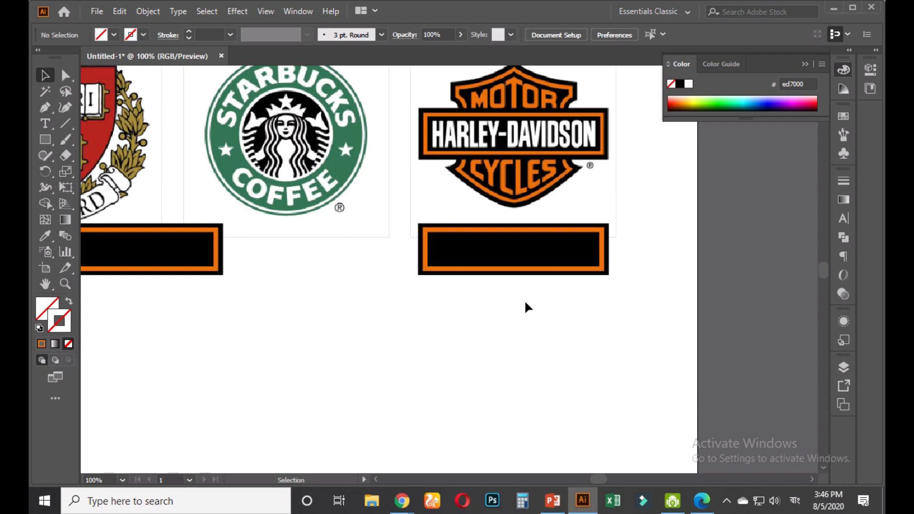
pyautogui.moveTo(527, 323); pyautogui.dragTo(573, 331)
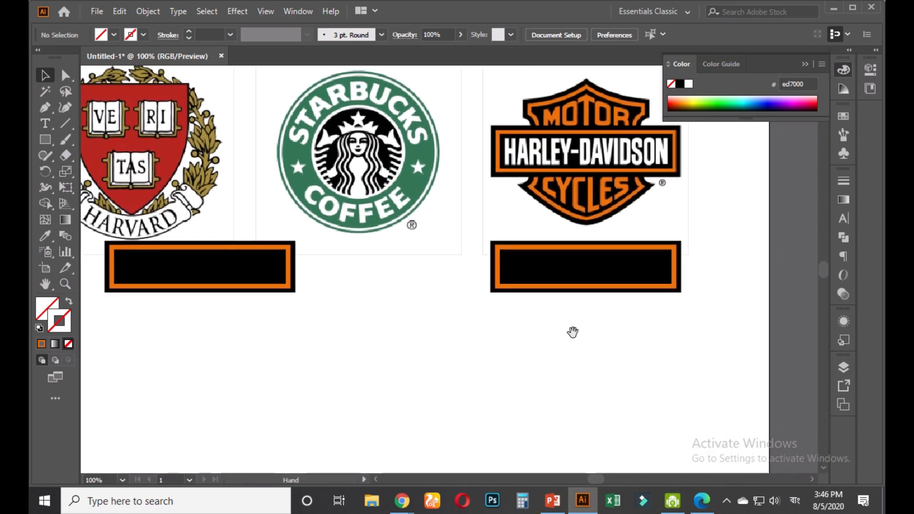
pyautogui.click(551, 244)
pyautogui.scroll(1, 581, 267)
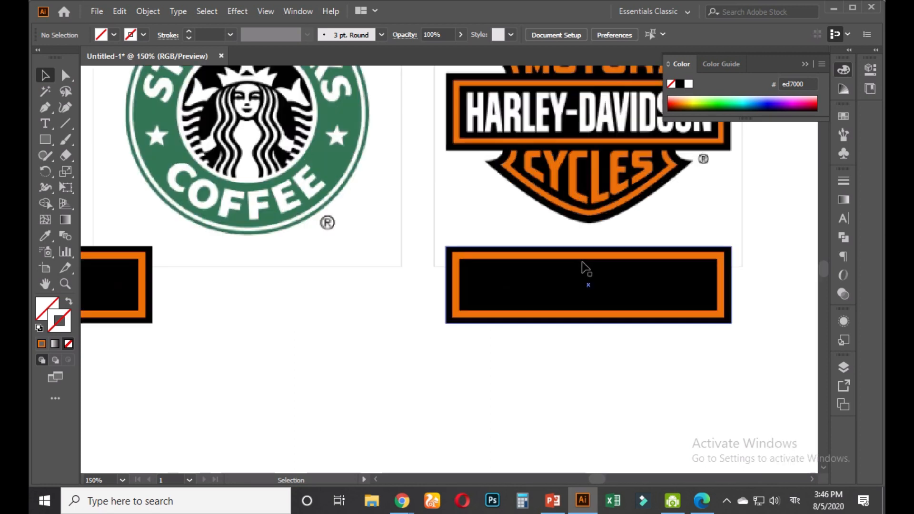
pyautogui.click(552, 267)
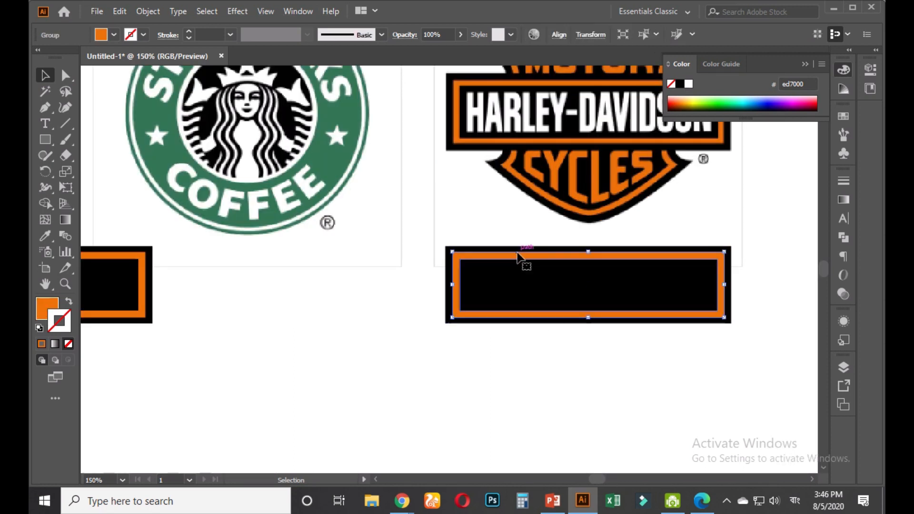
pyautogui.click(142, 262)
pyautogui.click(318, 324)
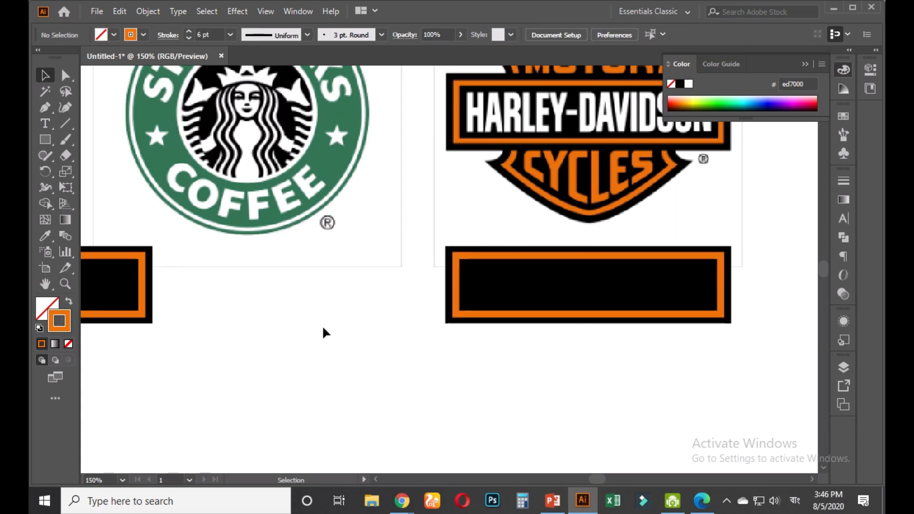
# Collapse the Color panel
pyautogui.scroll(-2, 324, 326)
pyautogui.moveTo(333, 339); pyautogui.dragTo(428, 369)
pyautogui.scroll(1, 415, 306)
pyautogui.scroll(-1, 424, 357)
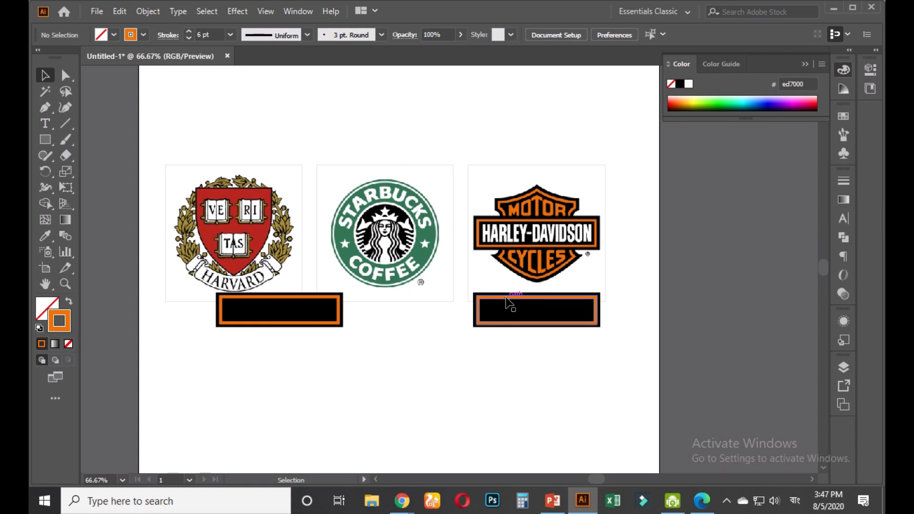
pyautogui.scroll(1, 528, 362)
pyautogui.scroll(-1, 528, 362)
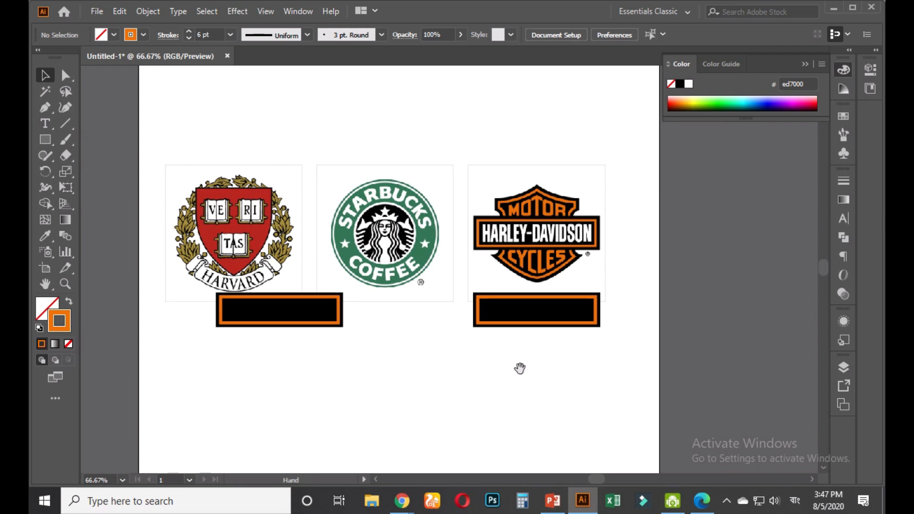
pyautogui.moveTo(520, 367); pyautogui.dragTo(526, 332)
pyautogui.click(804, 66)
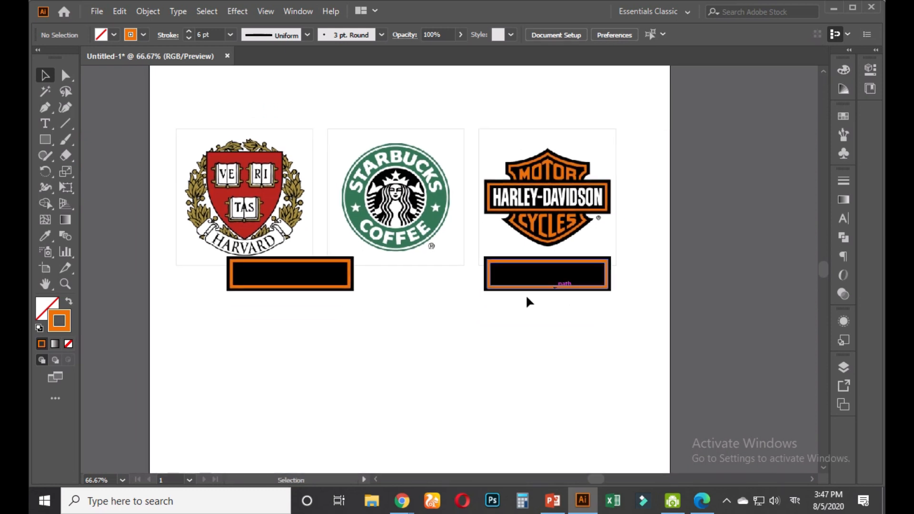
# Duplicate the unexpanded bar into the empty area below the logos and enlarge the copy to roughly three times its size
pyautogui.click(546, 274)
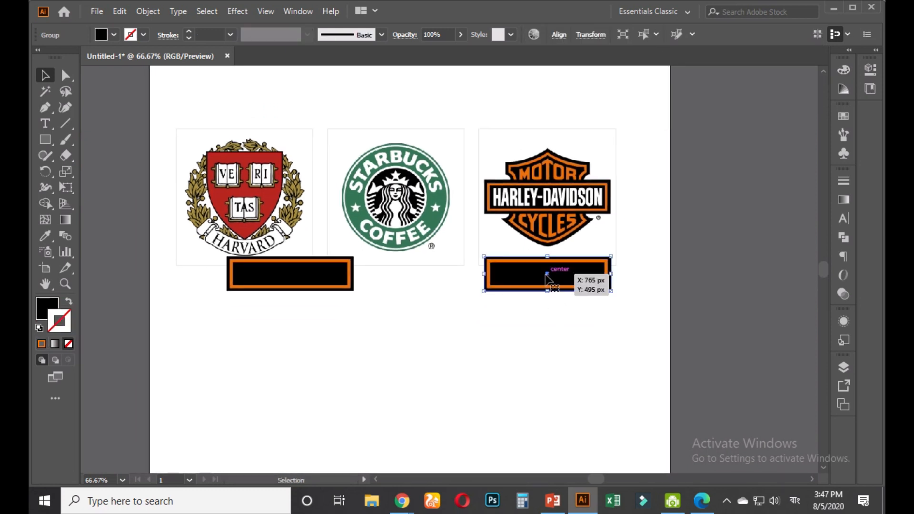
pyautogui.click(349, 282)
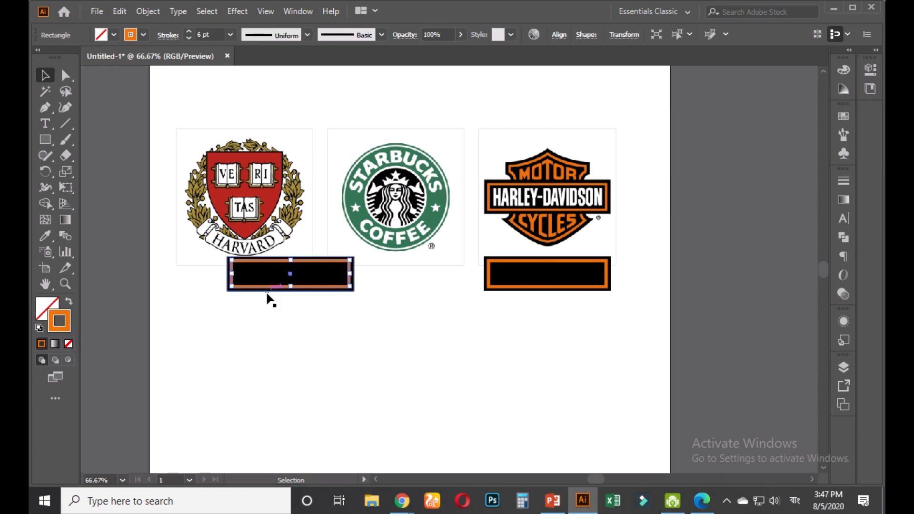
pyautogui.moveTo(282, 322); pyautogui.dragTo(266, 238)
pyautogui.scroll(-1, 333, 290)
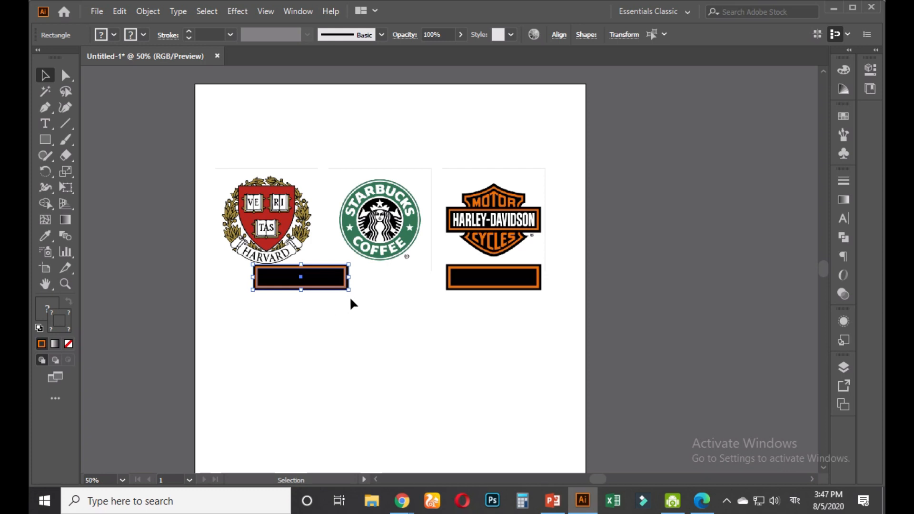
pyautogui.moveTo(331, 281); pyautogui.dragTo(339, 413)
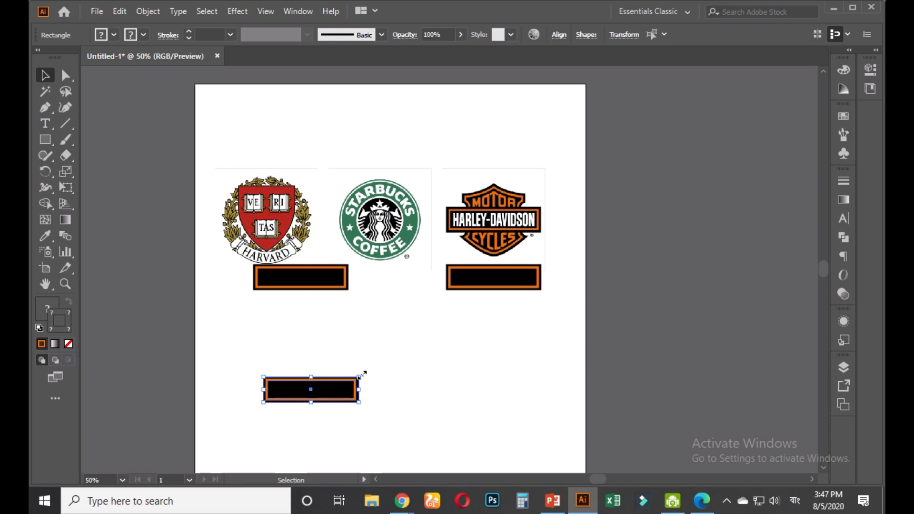
pyautogui.moveTo(360, 375); pyautogui.dragTo(476, 333)
pyautogui.click(504, 356)
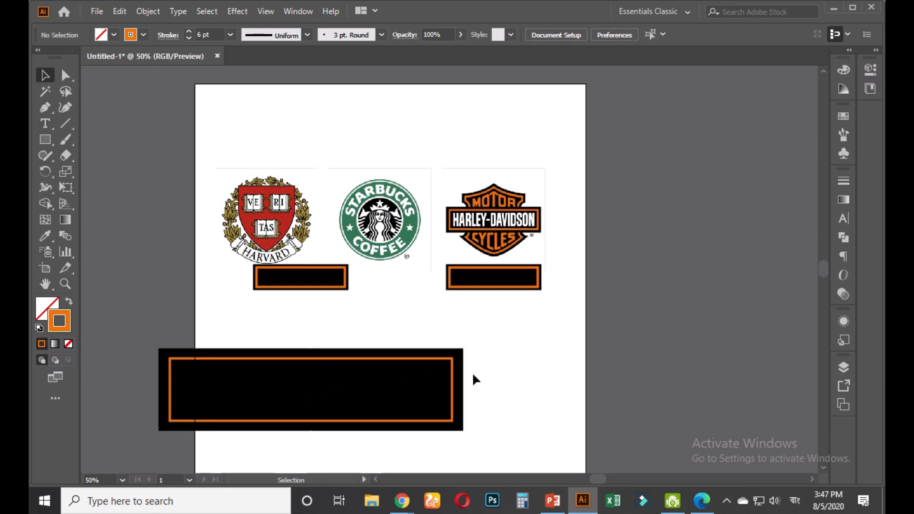
# Enlarge the expanded bar below the Harley-Davidson logo proportionally around its center to show how its border scales
pyautogui.moveTo(514, 266); pyautogui.dragTo(622, 335)
pyautogui.click(601, 364)
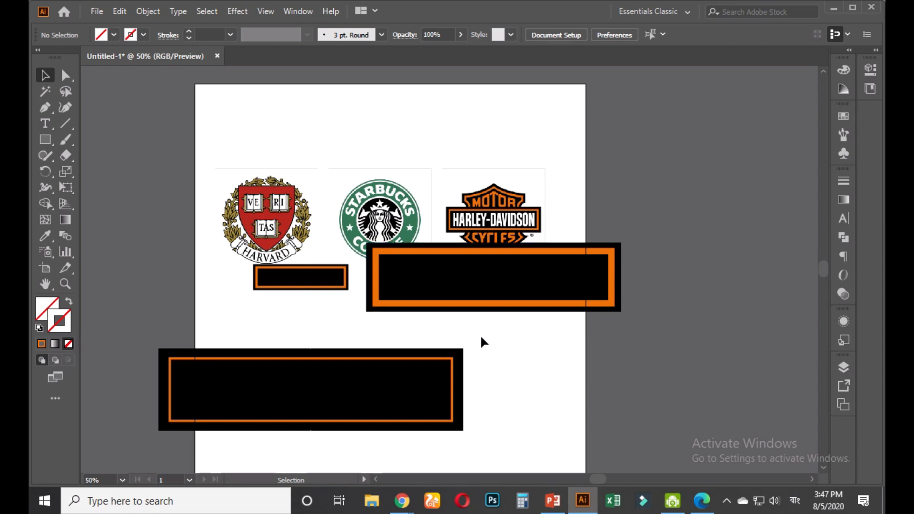
pyautogui.scroll(1, 477, 329)
pyautogui.scroll(-1, 477, 328)
# Delete the enlarged unexpanded bar and the small unexpanded bar below the Harvard logo
pyautogui.click(430, 376)
pyautogui.press('Delete')
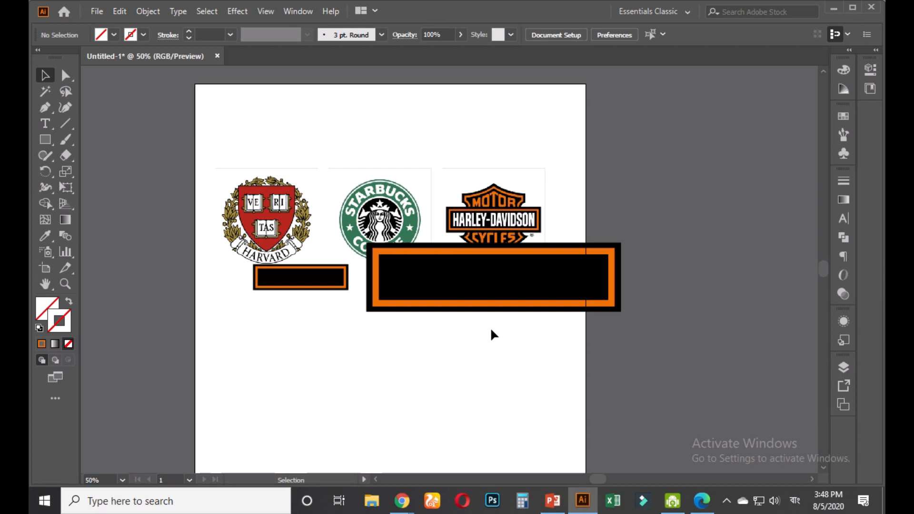
pyautogui.press('alt')
pyautogui.scroll(1, 545, 327)
pyautogui.click(235, 267)
pyautogui.press('Delete')
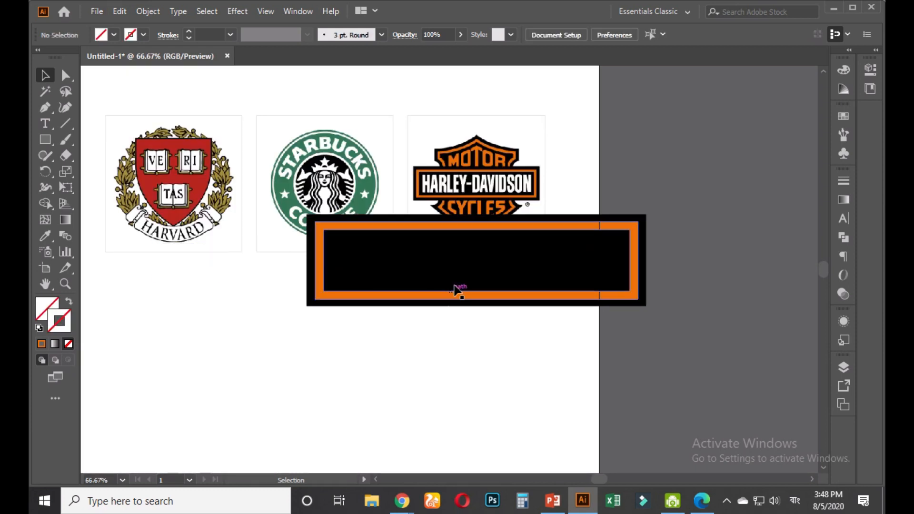
# Undo the deletion of the two unexpanded bars
pyautogui.scroll(2, 516, 321)
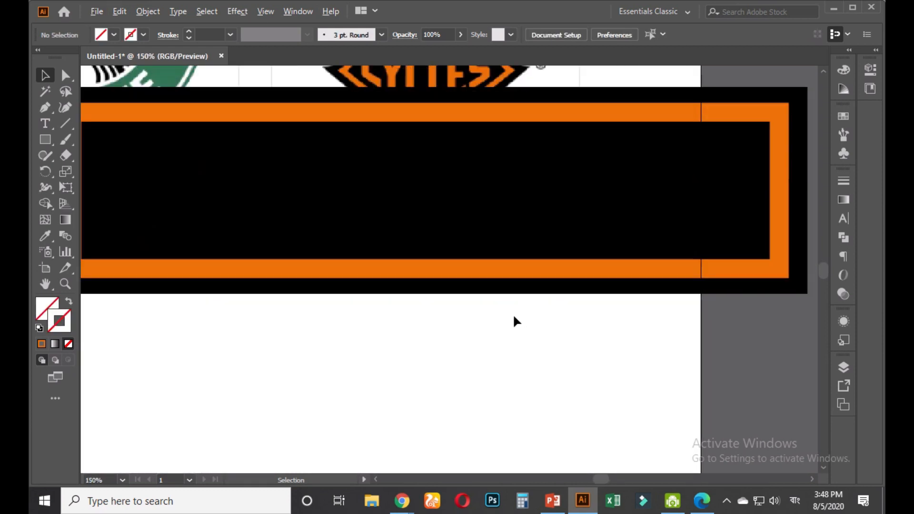
pyautogui.scroll(-2, 512, 313)
pyautogui.moveTo(527, 336); pyautogui.dragTo(498, 270)
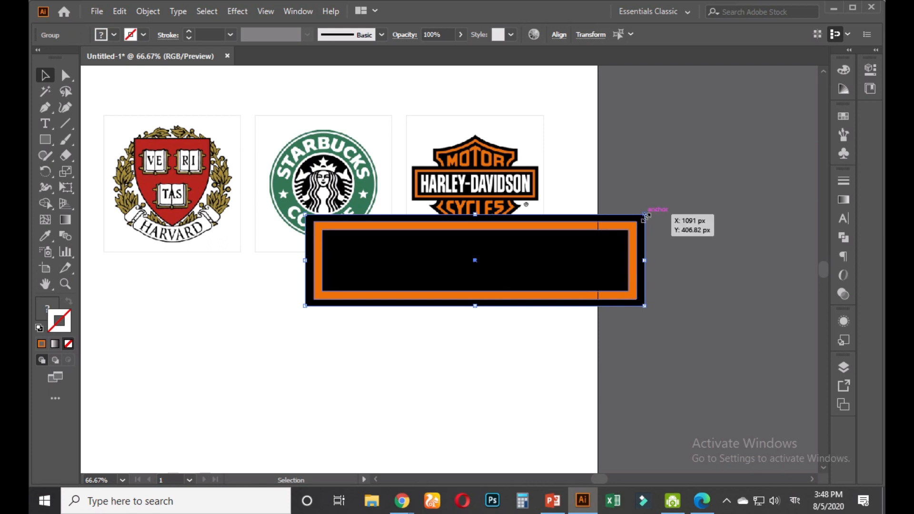
pyautogui.hotkey('ctrl', 'z')
pyautogui.hotkey('ctrl', 'z')
pyautogui.hotkey('ctrl', 'z')
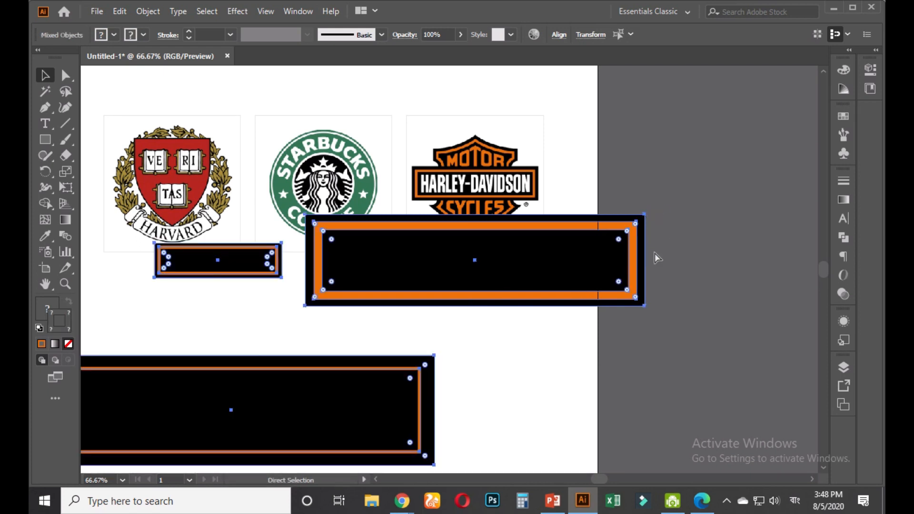
# Delete the unexpanded bars, keeping only the expanded bar at its original size below the Harley-Davidson logo
pyautogui.moveTo(224, 215); pyautogui.dragTo(268, 429)
pyautogui.press('Delete')
pyautogui.click(452, 276)
pyautogui.click(487, 298)
pyautogui.moveTo(589, 202)
pyautogui.mouseDown()
pyautogui.moveTo(581, 247)
pyautogui.moveTo(587, 218)
pyautogui.mouseUp()
pyautogui.scroll(2, 480, 310)
pyautogui.scroll(-1, 582, 210)
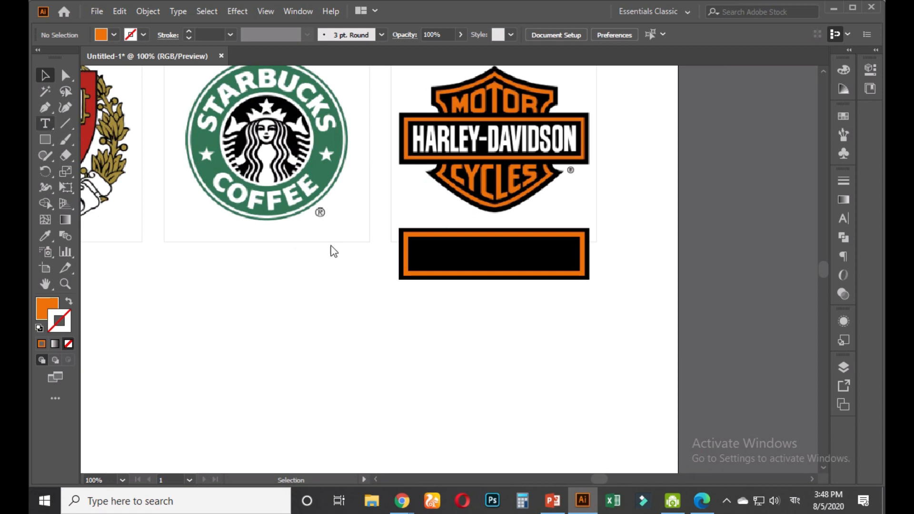
# Place Lorem ipsum placeholder text inside the black bar and color it white sampled from the artboard
pyautogui.press('t')
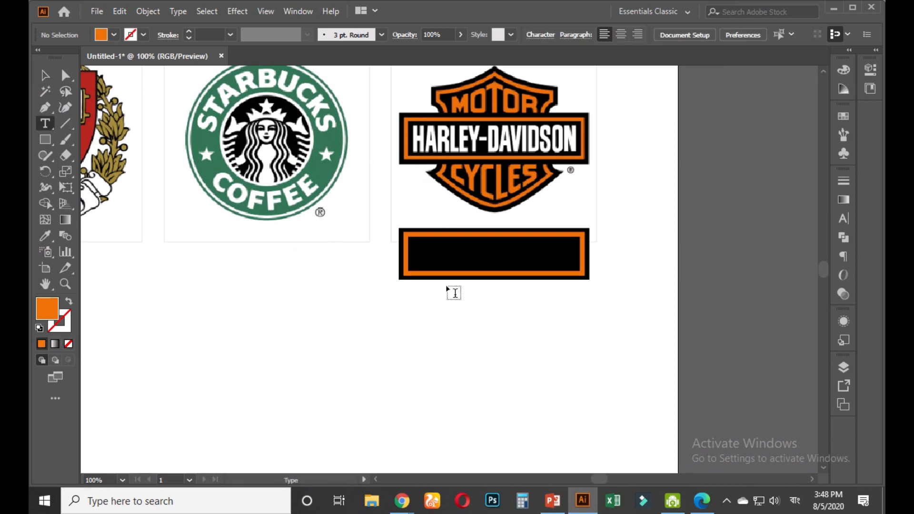
pyautogui.click(435, 256)
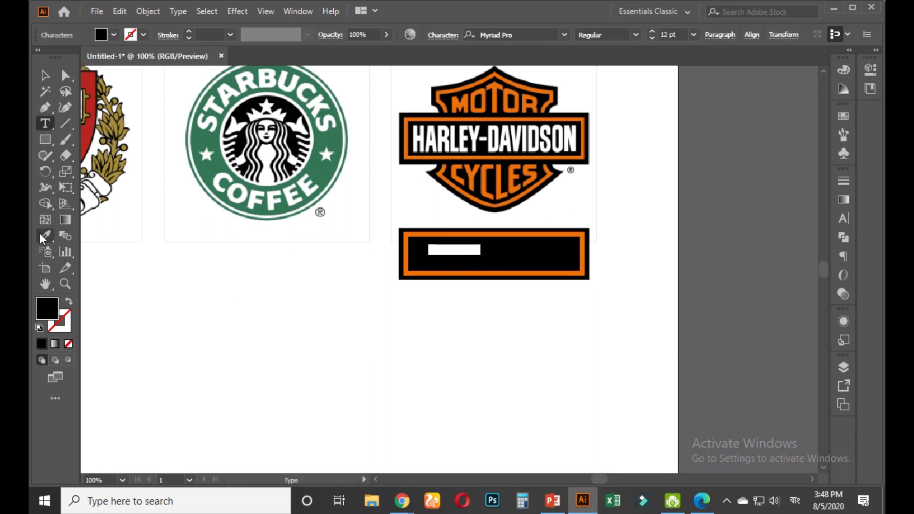
pyautogui.click(46, 236)
pyautogui.click(224, 267)
pyautogui.click(45, 74)
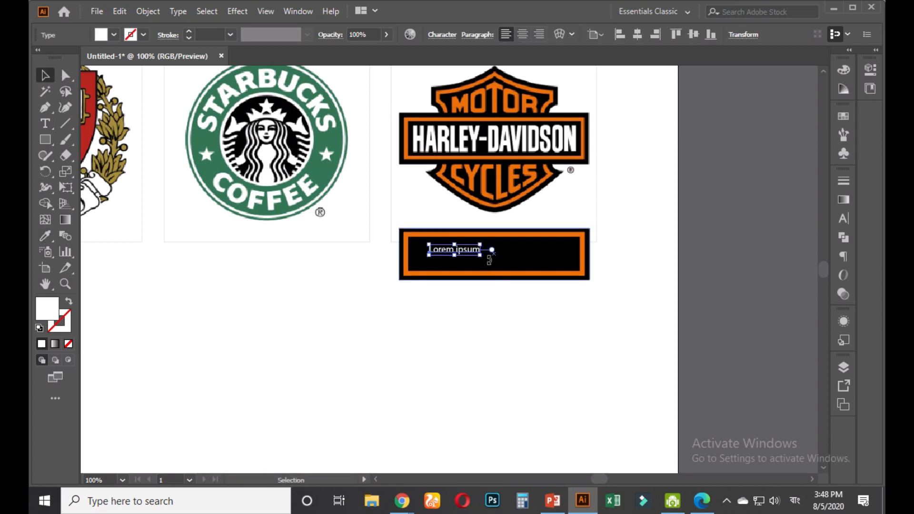
# Enlarge the Lorem ipsum text to 38.75 pt and clear its contents from the black bar
pyautogui.moveTo(481, 258); pyautogui.dragTo(539, 300)
pyautogui.moveTo(522, 264); pyautogui.dragTo(539, 267)
pyautogui.doubleClick(505, 255)
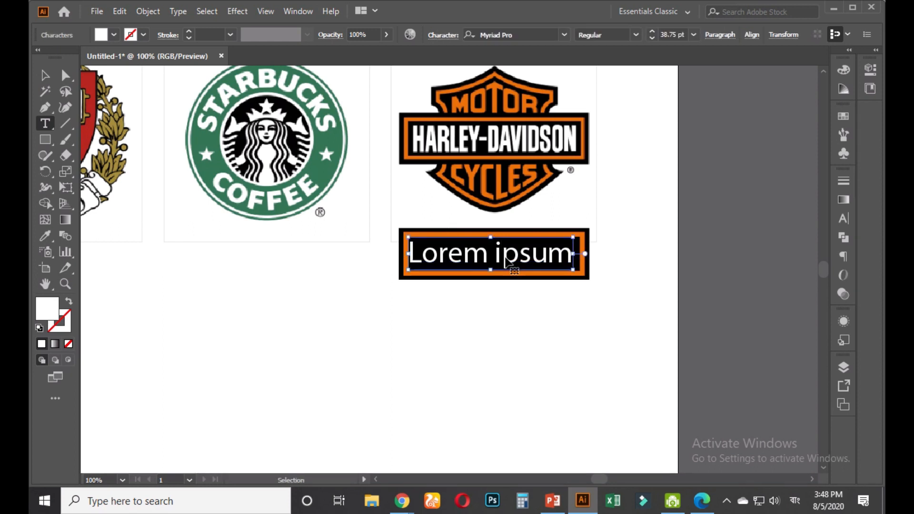
pyautogui.hotkey('ctrl', 'a')
pyautogui.press('BackSpace')
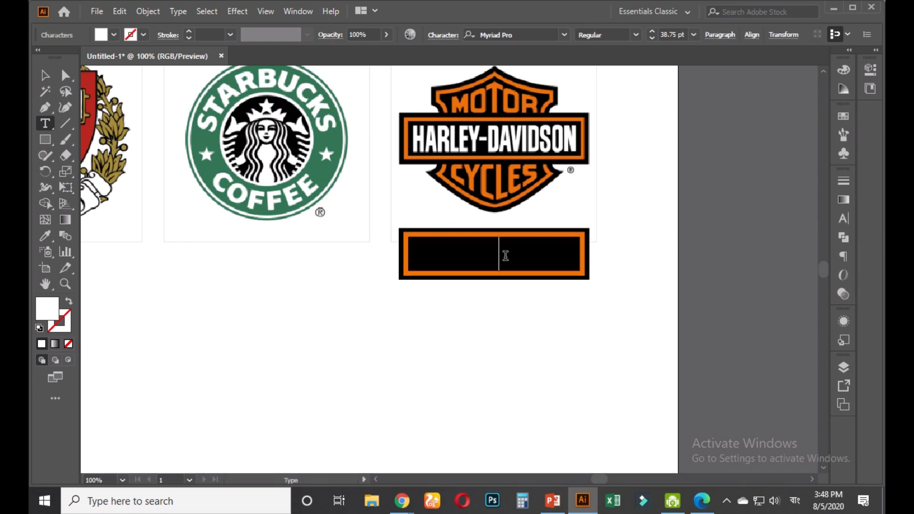
pyautogui.hotkey('ctrl', 'z')
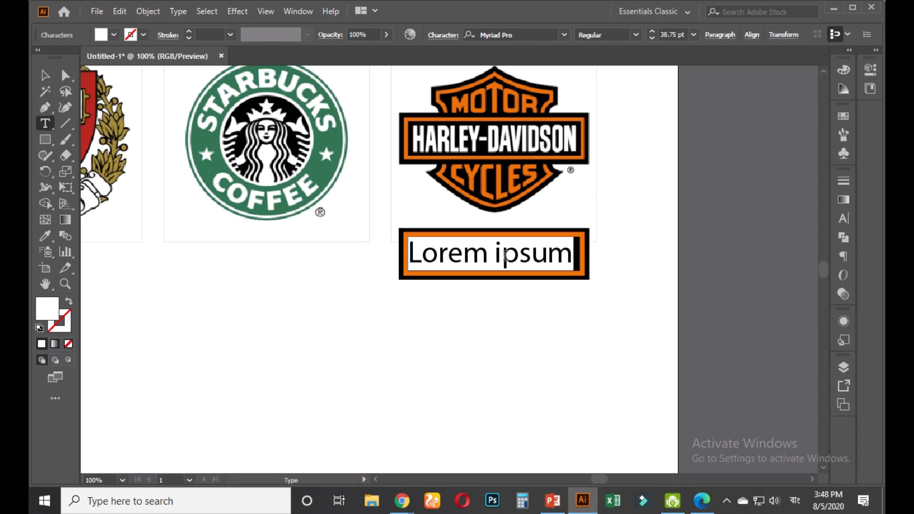
pyautogui.write('পোী')
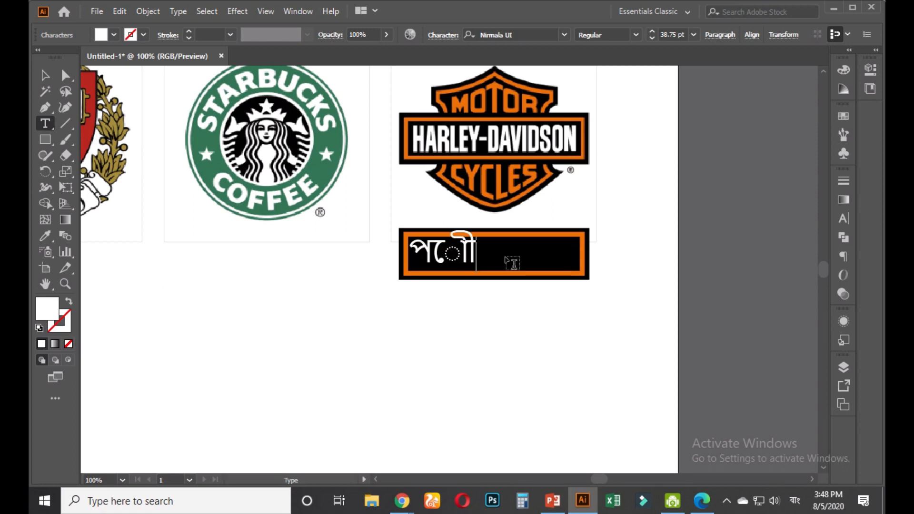
pyautogui.press('BackSpace')
pyautogui.press('BackSpace')
pyautogui.press('BackSpace')
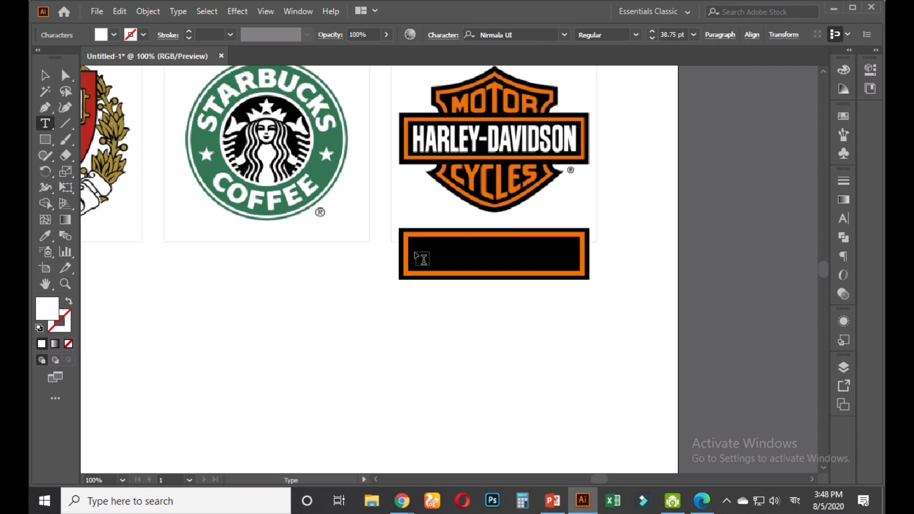
# Switch the keyboard to English (United States) and add the text HARLEY-DAVIDSON inside the black bar
pyautogui.press('super+space')
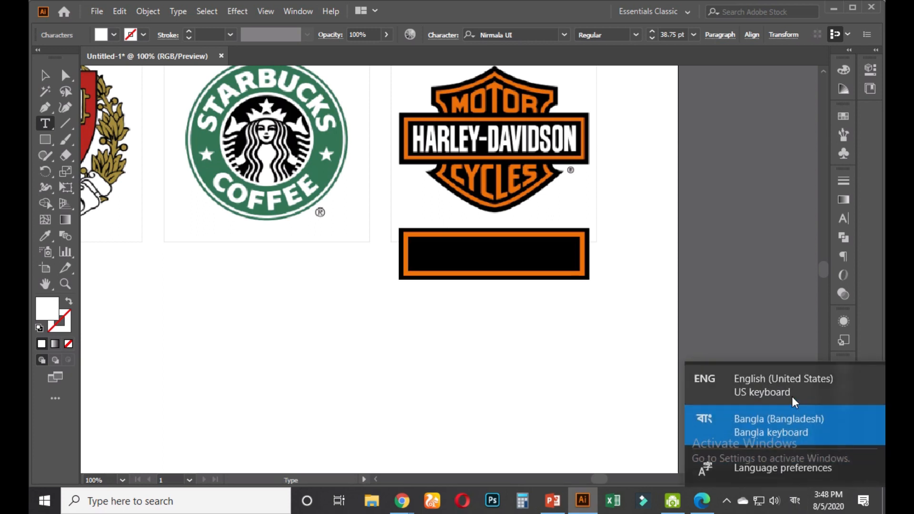
pyautogui.click(427, 258)
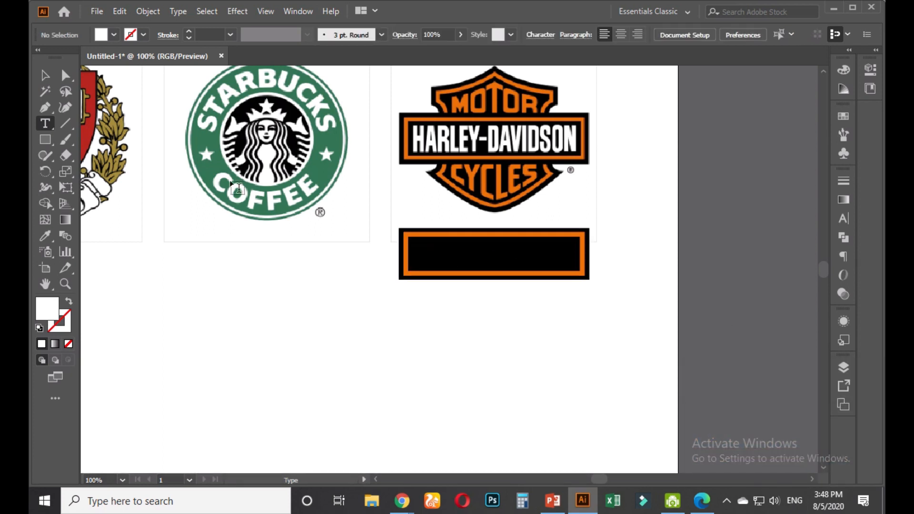
pyautogui.click(44, 76)
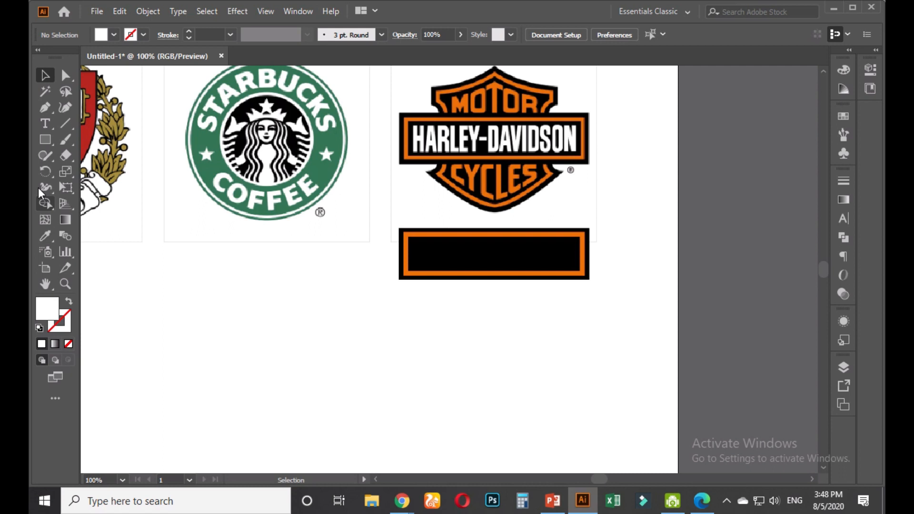
pyautogui.click(48, 124)
pyautogui.click(432, 253)
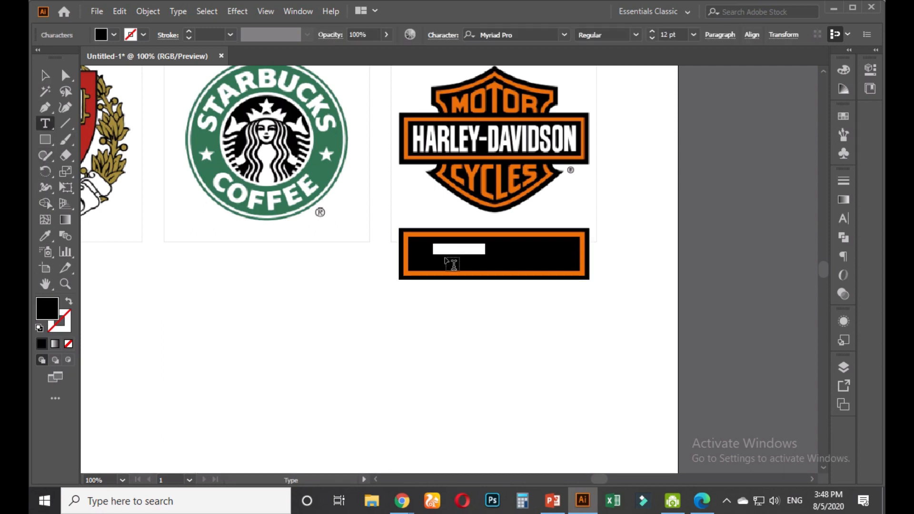
pyautogui.press('BackSpace')
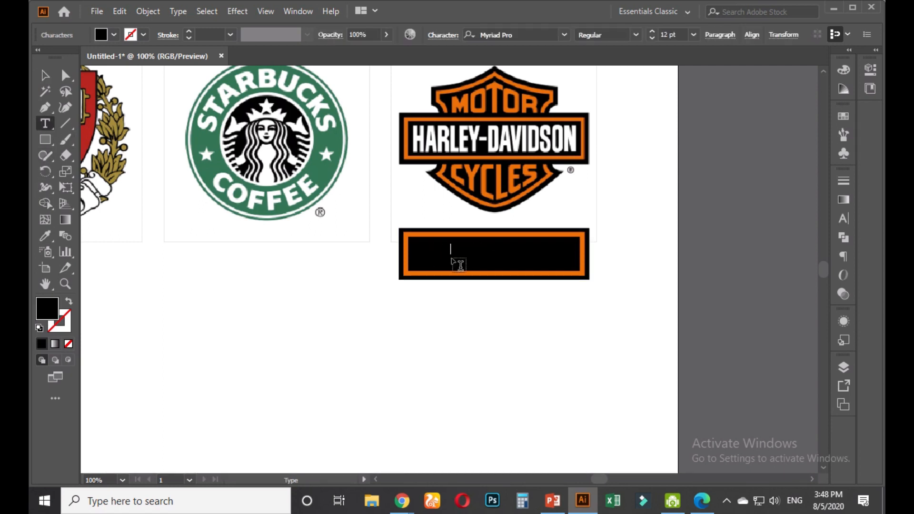
pyautogui.write('HiM')
# Color the HARLEY-DAVIDSON text white with the Eyedropper and enlarge it to about 26 pt across the bar
pyautogui.hotkey('ctrl', 'a')
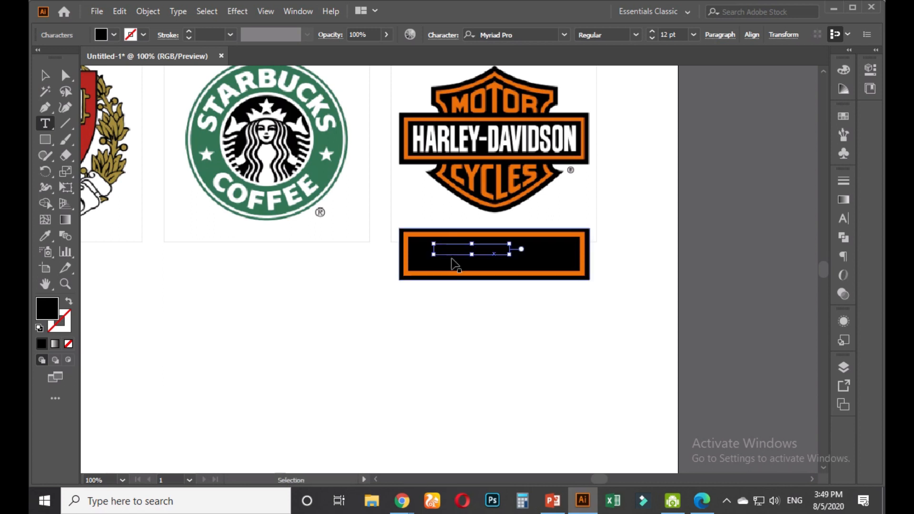
pyautogui.click(99, 145)
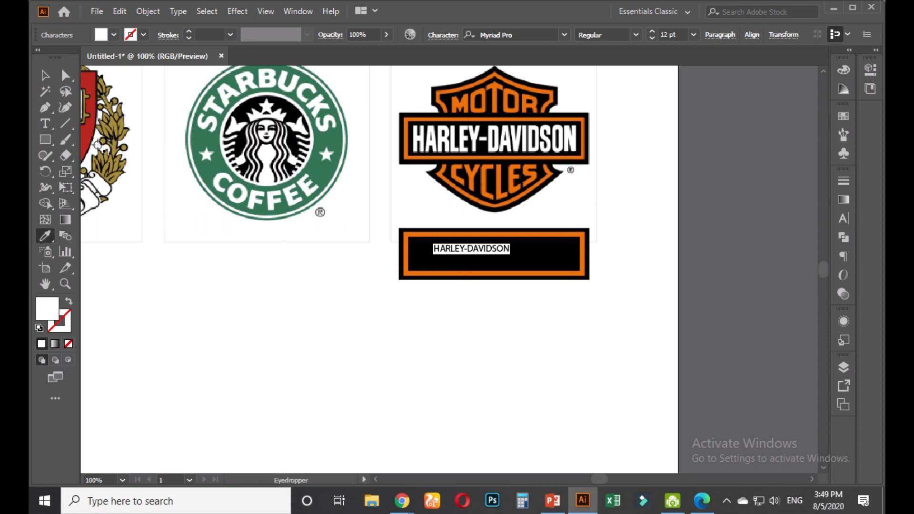
pyautogui.click(46, 76)
pyautogui.moveTo(511, 255); pyautogui.dragTo(543, 260)
pyautogui.click(629, 286)
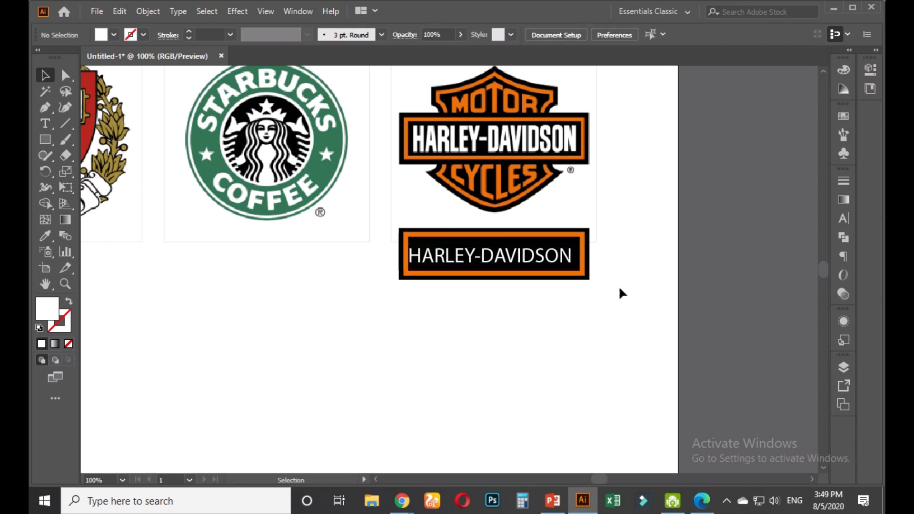
# Nudge the HARLEY-DAVIDSON text to the right so it lines up with the lettering in the original logo above
pyautogui.scroll(2, 619, 285)
pyautogui.scroll(3, 618, 364)
pyautogui.scroll(-1, 619, 364)
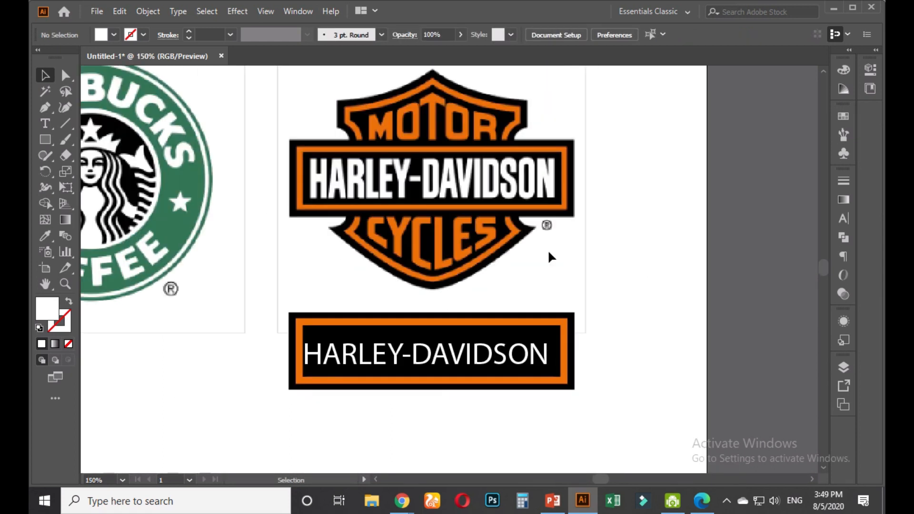
pyautogui.click(486, 362)
pyautogui.press('Right')
pyautogui.press('Right')
pyautogui.press('Right')
pyautogui.press('Right')
pyautogui.press('Right')
pyautogui.press('Right')
pyautogui.press('Right')
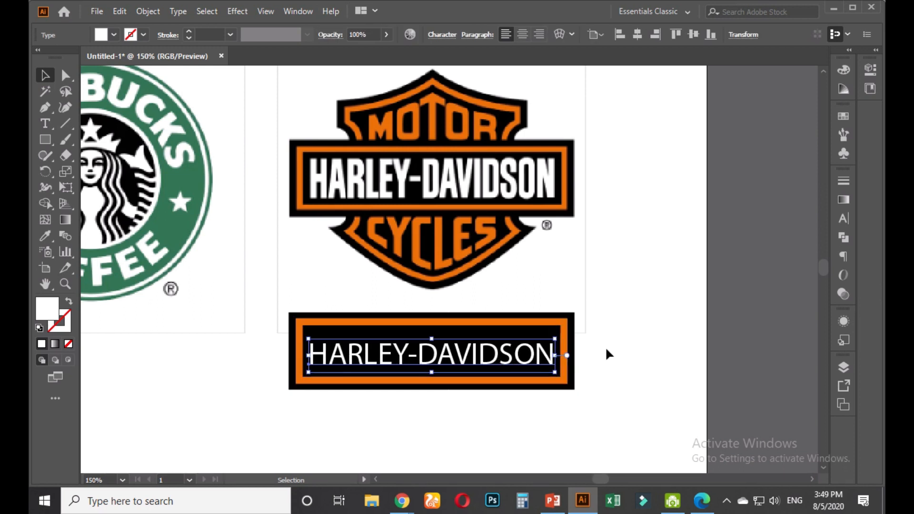
# Change the font of the HARLEY-DAVIDSON text to Impact
pyautogui.click(843, 218)
pyautogui.click(810, 195)
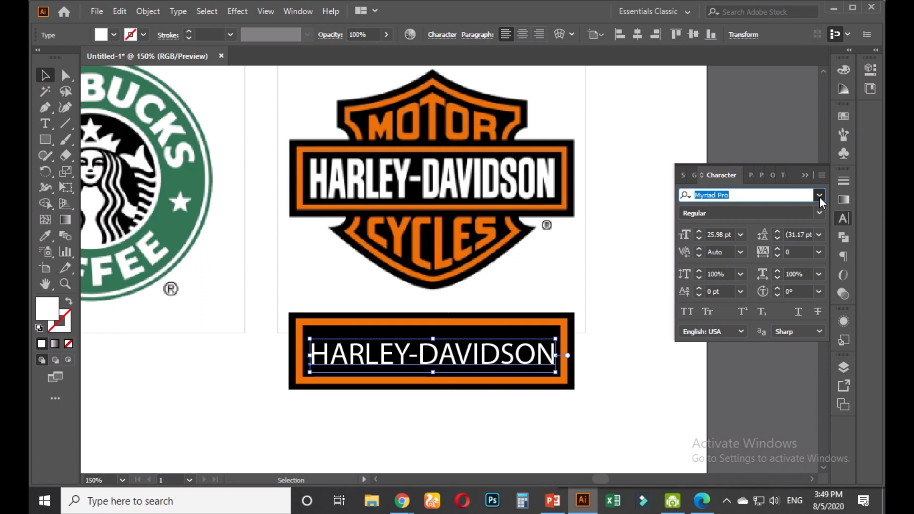
pyautogui.click(819, 196)
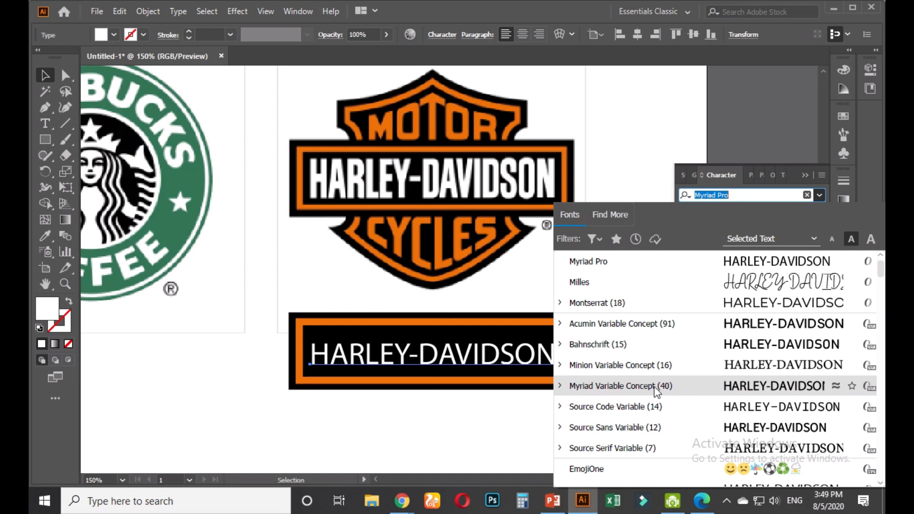
pyautogui.press('BackSpace')
pyautogui.press('BackSpace')
pyautogui.press('BackSpace')
pyautogui.press('BackSpace')
pyautogui.press('BackSpace')
pyautogui.press('BackSpace')
pyautogui.press('BackSpace')
pyautogui.press('BackSpace')
pyautogui.press('BackSpace')
pyautogui.press('BackSpace')
pyautogui.write('Im')
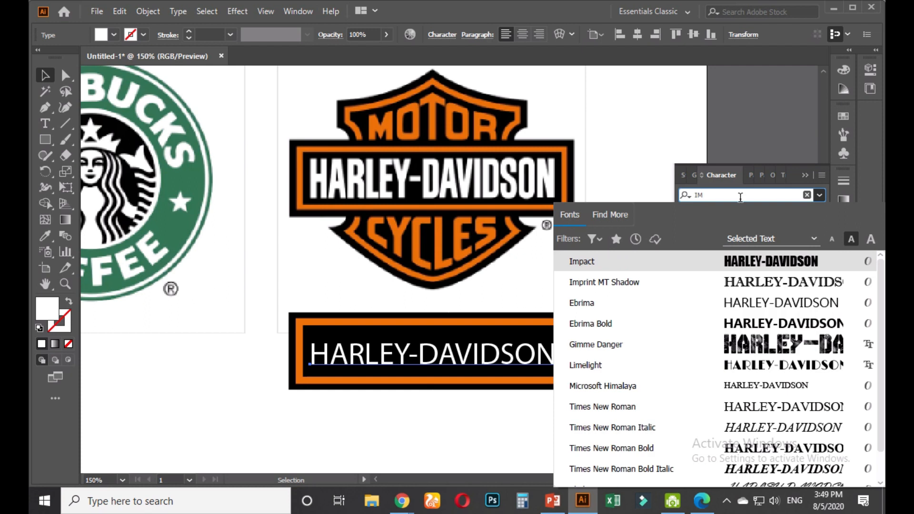
pyautogui.click(709, 261)
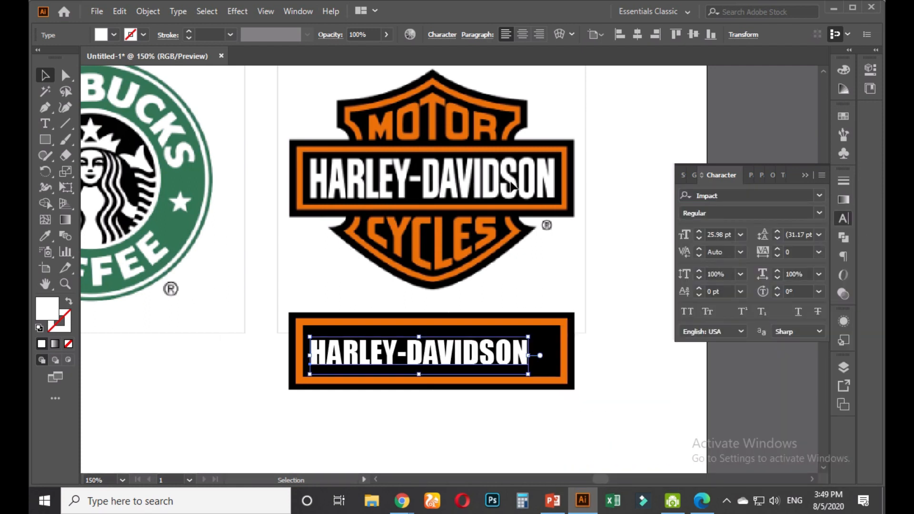
# Try the Bebas Kai font on the HARLEY-DAVIDSON text, enlarged to about 33.72 pt
pyautogui.click(739, 194)
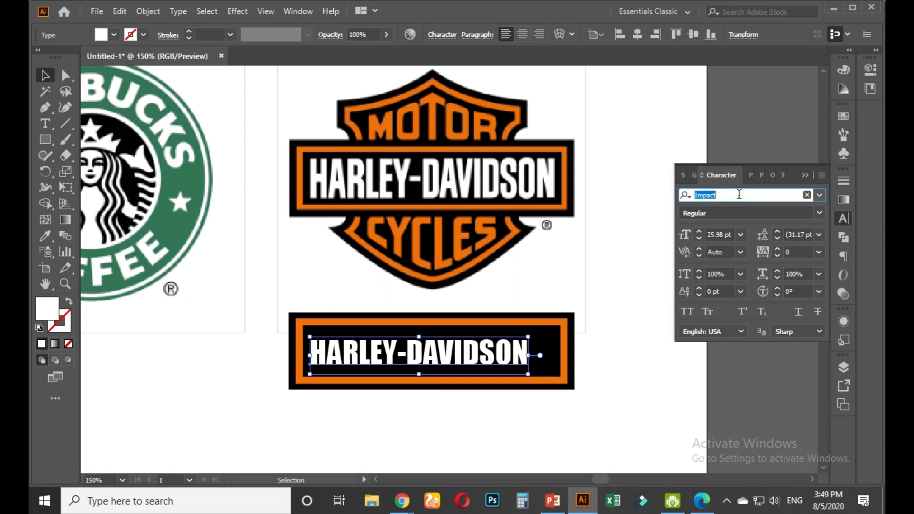
pyautogui.write('BE')
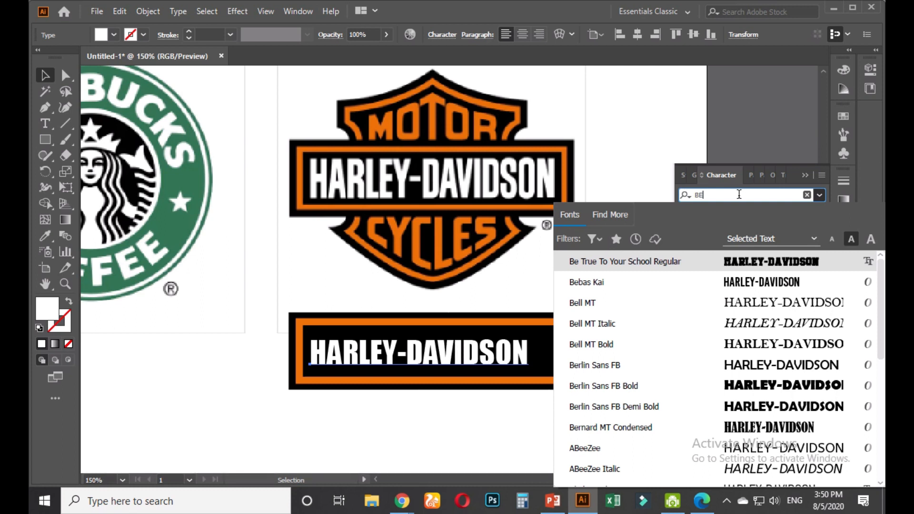
pyautogui.click(592, 283)
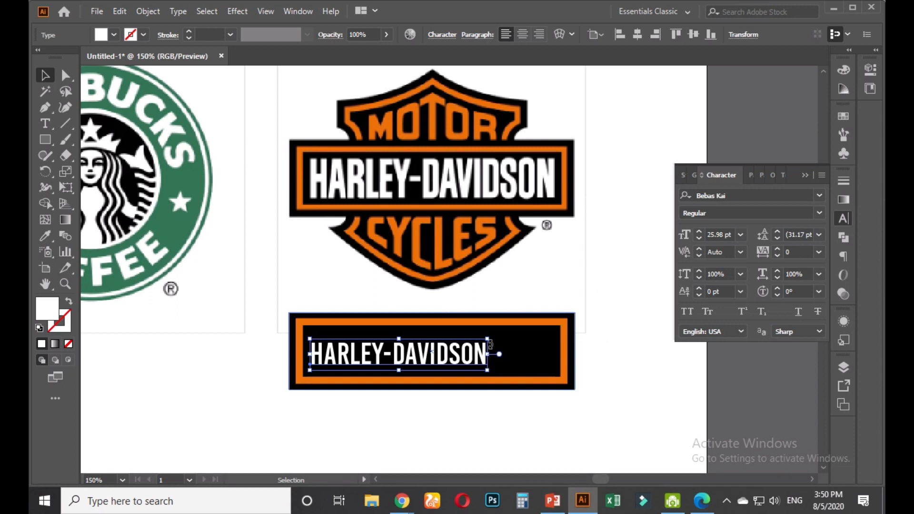
pyautogui.moveTo(488, 340); pyautogui.dragTo(564, 328)
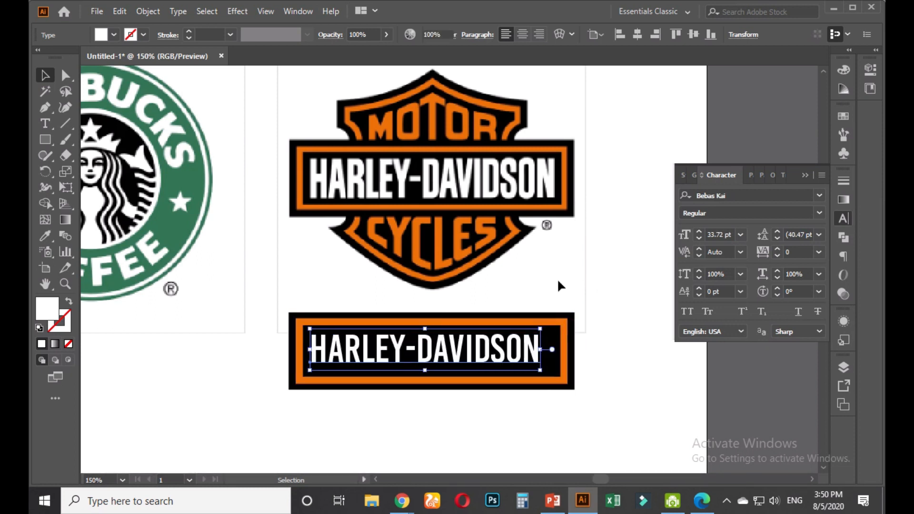
pyautogui.click(557, 278)
pyautogui.click(453, 347)
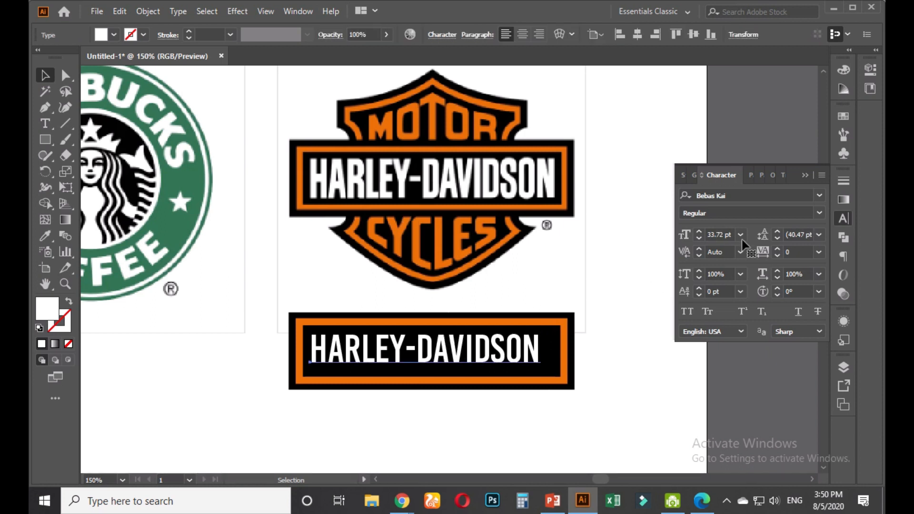
# Undo the enlargement and the Bebas Kai font change on the text
pyautogui.hotkey('ctrl', 'z')
pyautogui.hotkey('ctrl', 'z')
pyautogui.hotkey('ctrl', 'z')
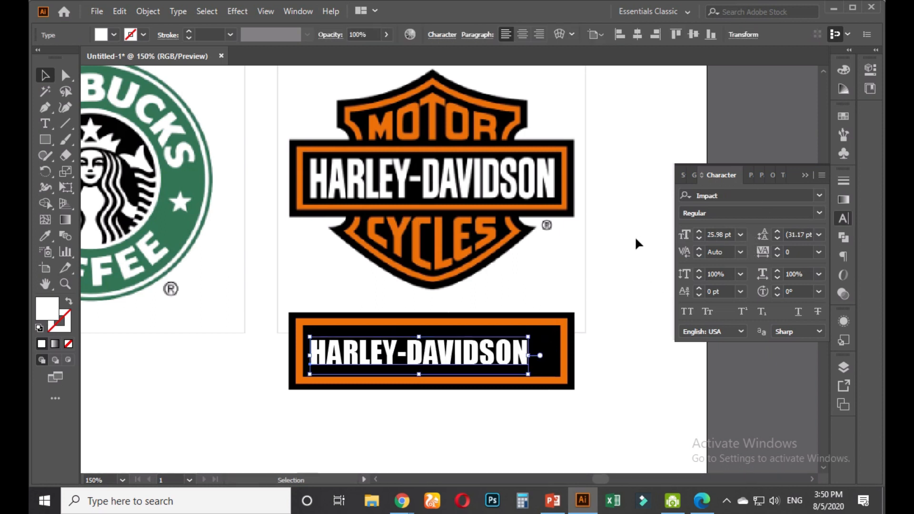
# Move the lettering right and align it with the orange frame by horizontal and vertical centers
pyautogui.click(805, 175)
pyautogui.click(660, 313)
pyautogui.scroll(1, 459, 395)
pyautogui.moveTo(417, 354); pyautogui.dragTo(447, 355)
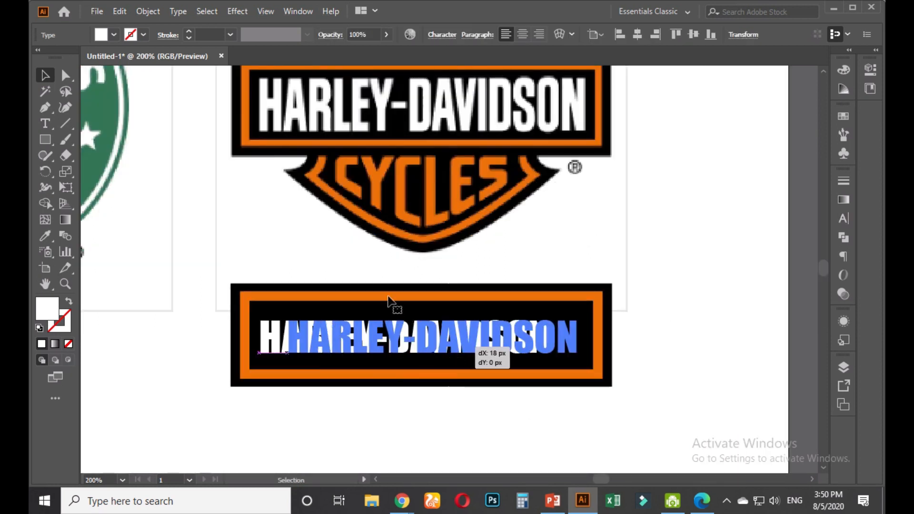
pyautogui.keyDown('shift'); pyautogui.click(356, 298); pyautogui.keyUp('shift')
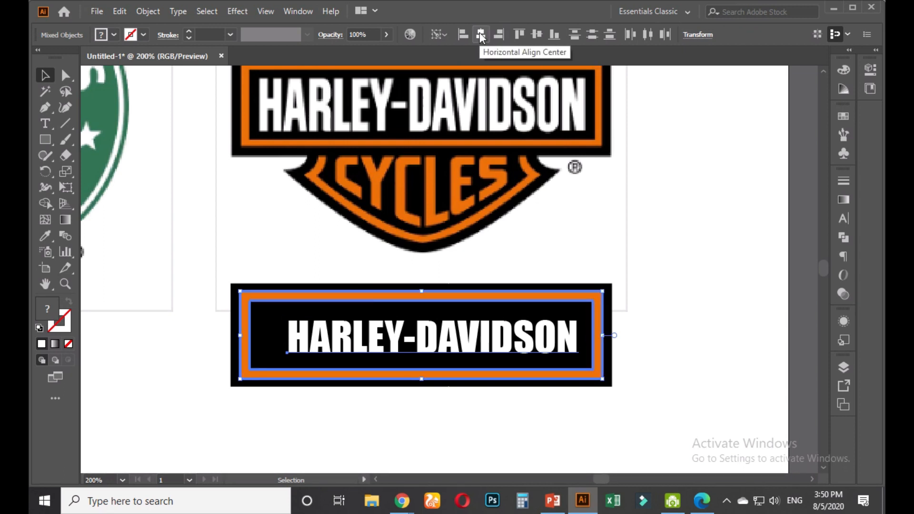
pyautogui.click(481, 35)
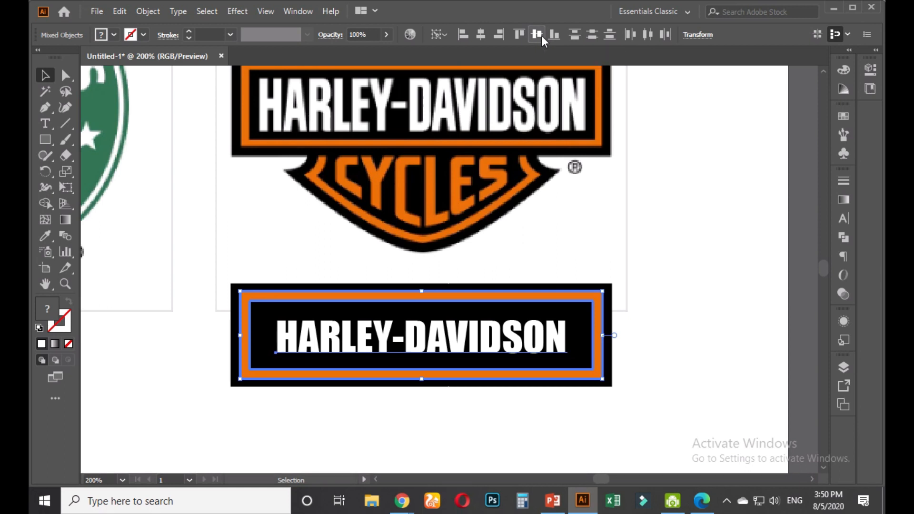
pyautogui.click(542, 36)
pyautogui.click(660, 248)
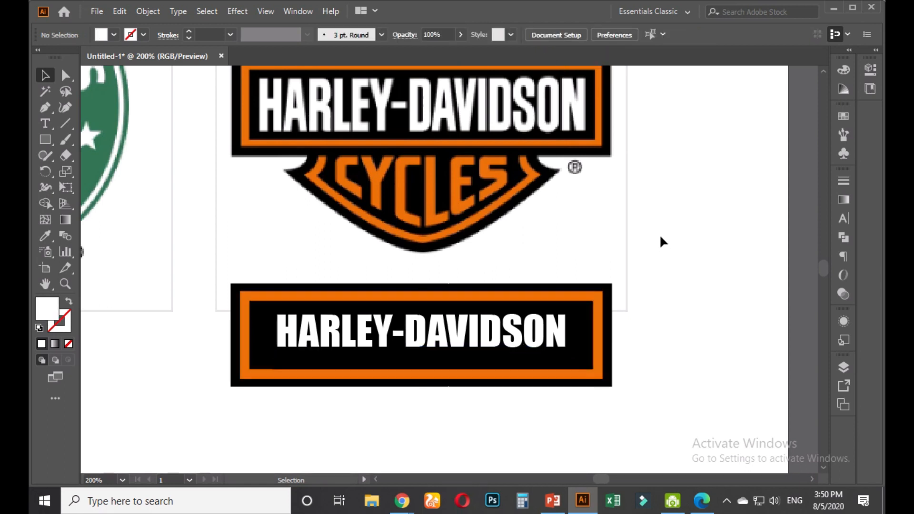
# Mark the gaps below and above the lettering with red rectangles on a screen capture, and discard the capture
pyautogui.press('Print')
pyautogui.moveTo(120, 171); pyautogui.dragTo(709, 435)
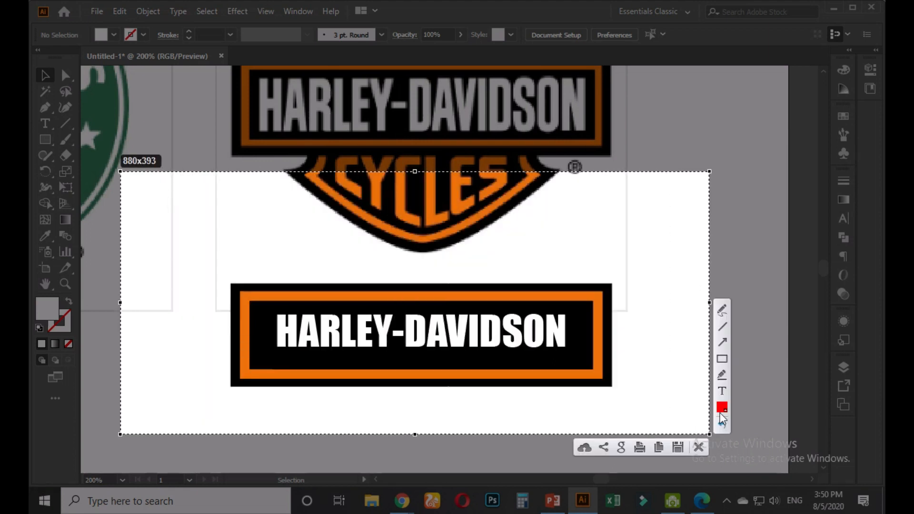
pyautogui.moveTo(382, 351); pyautogui.dragTo(462, 367)
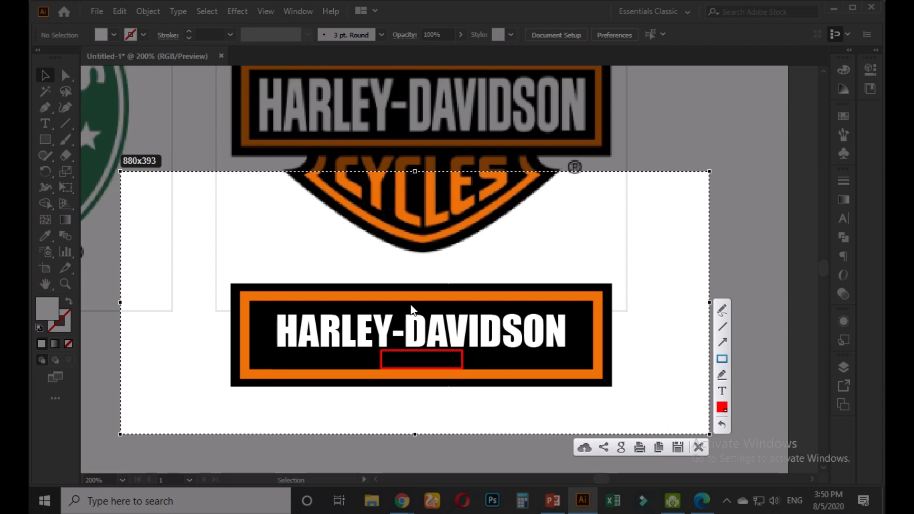
pyautogui.moveTo(401, 299); pyautogui.dragTo(453, 313)
pyautogui.press('Escape')
# Expand the HARLEY-DAVIDSON text in the redrawn name bar into vector shapes
pyautogui.click(415, 337)
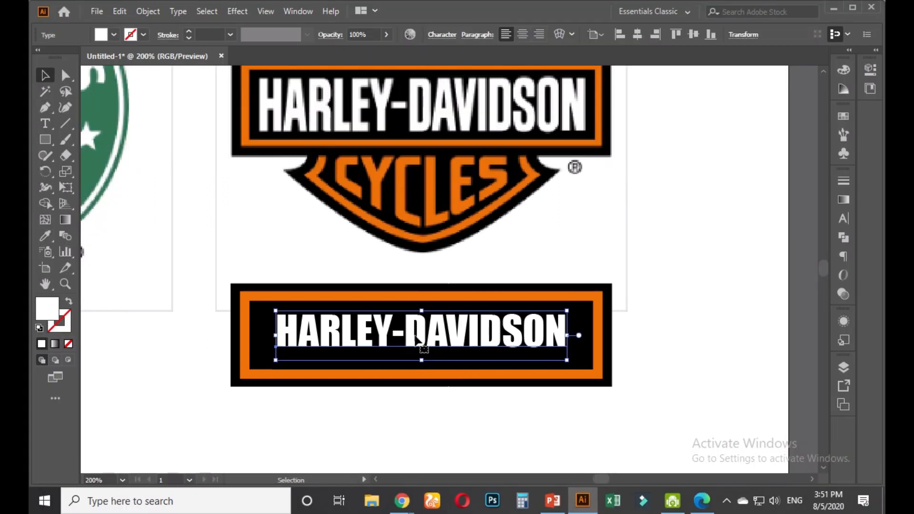
pyautogui.rightClick(457, 330)
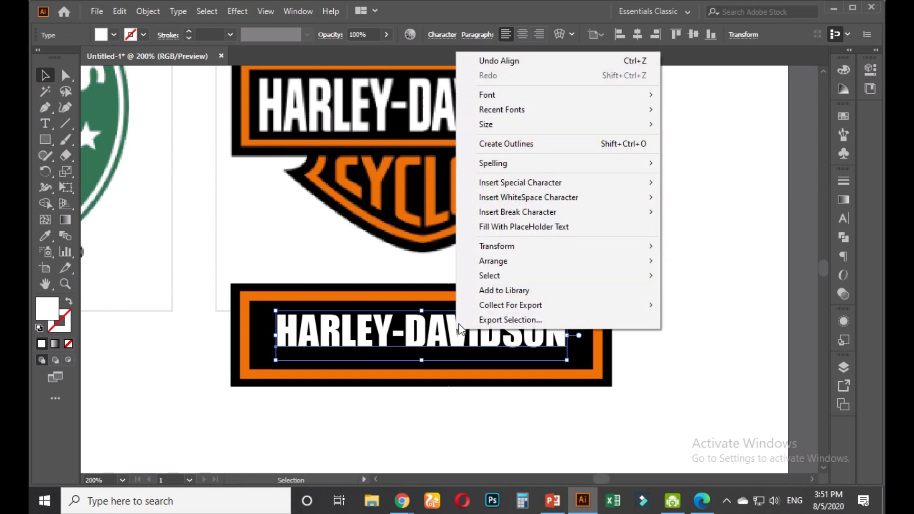
pyautogui.click(641, 204)
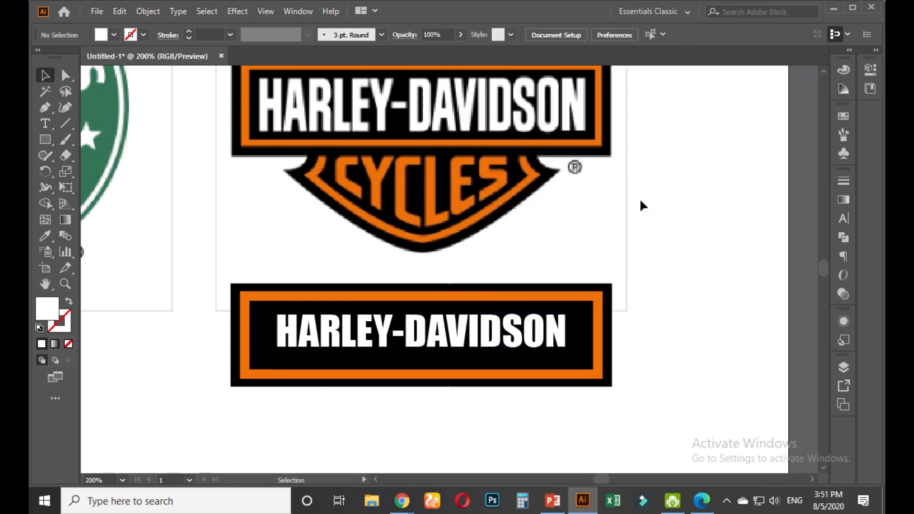
pyautogui.click(410, 321)
pyautogui.click(147, 11)
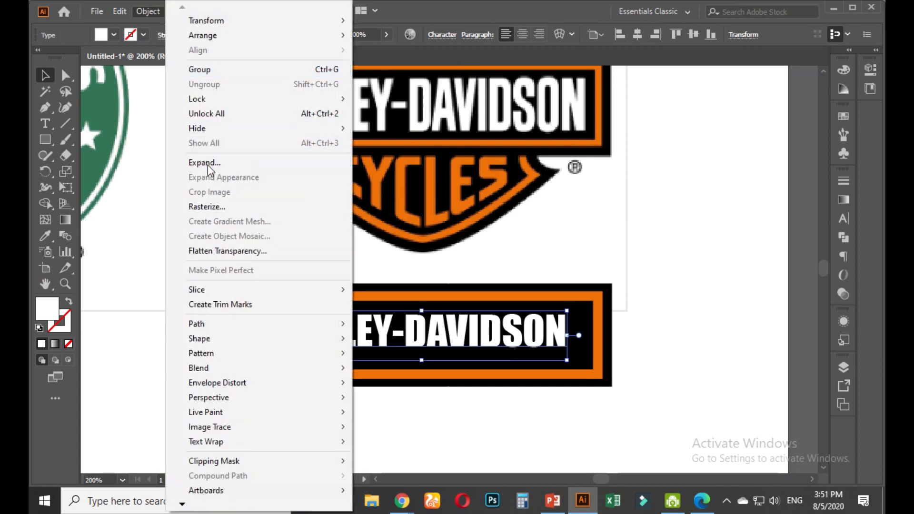
pyautogui.click(204, 162)
pyautogui.click(450, 327)
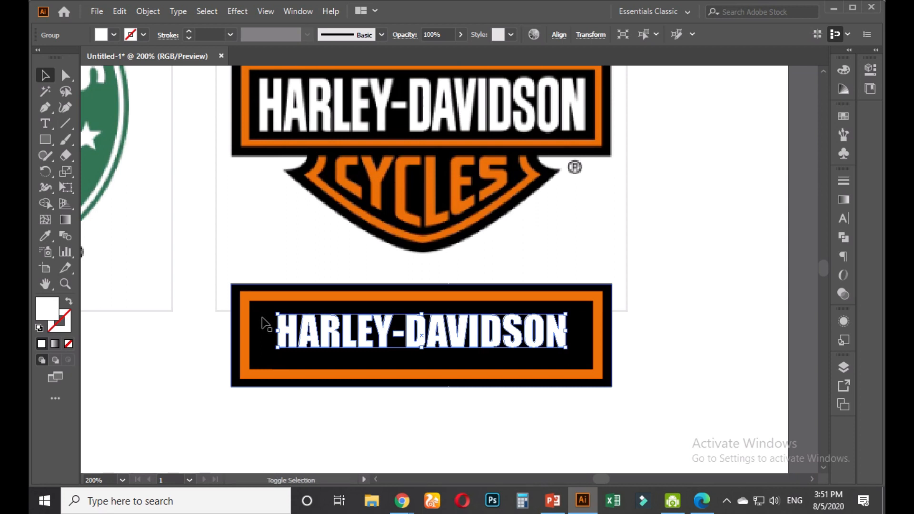
# Align the expanded lettering with the orange frame by vertical and horizontal centers
pyautogui.keyDown('shift'); pyautogui.click(244, 314); pyautogui.keyUp('shift')
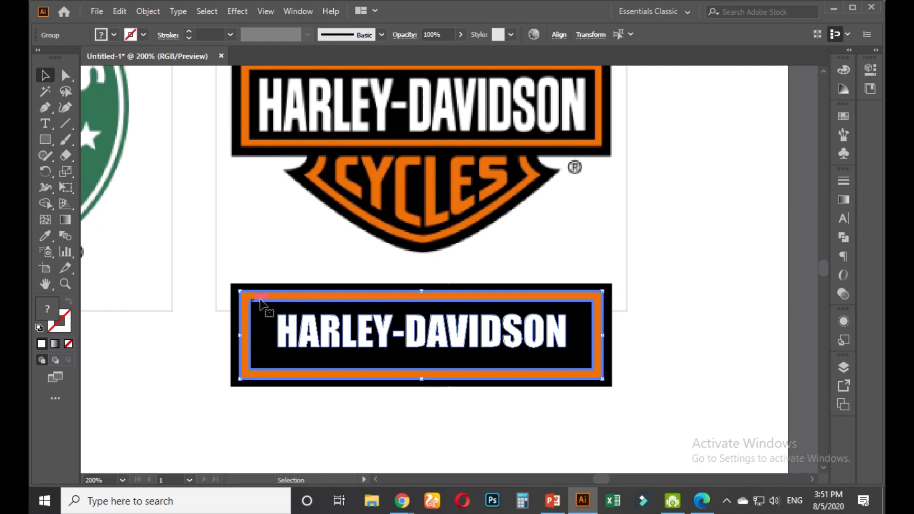
pyautogui.click(559, 36)
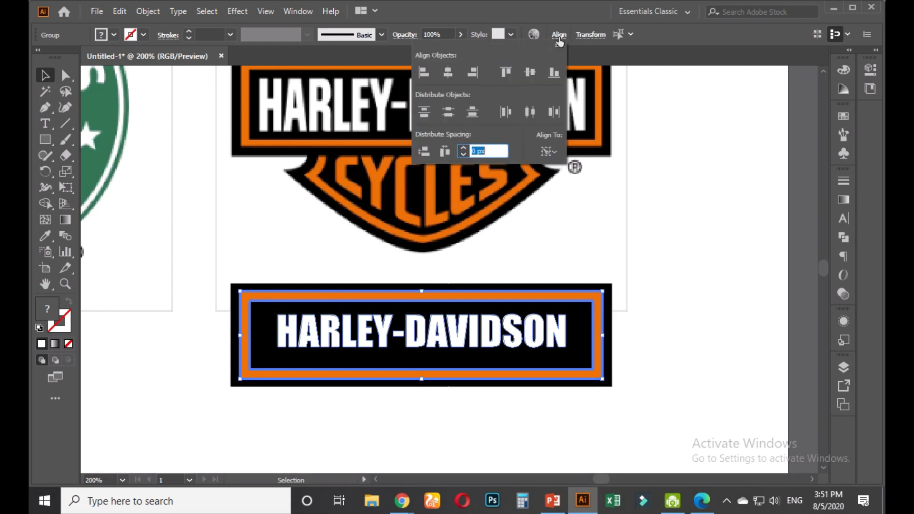
pyautogui.click(532, 73)
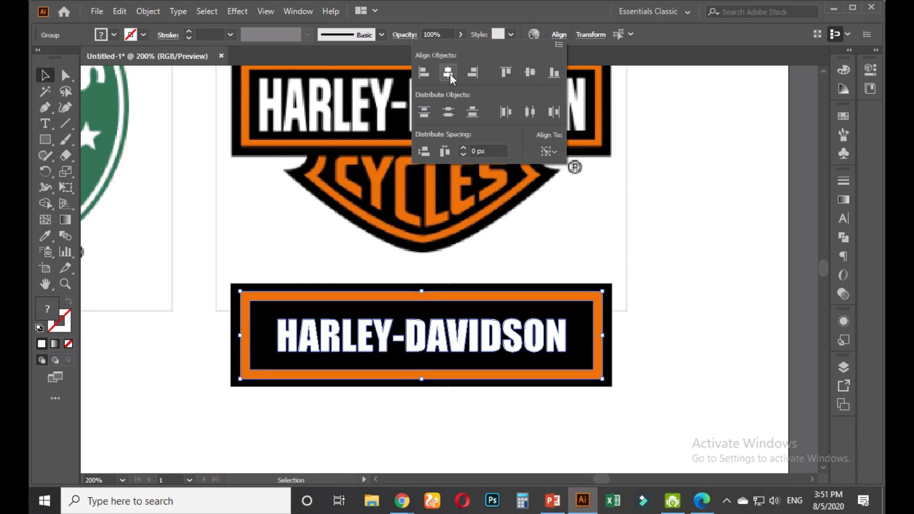
pyautogui.click(659, 258)
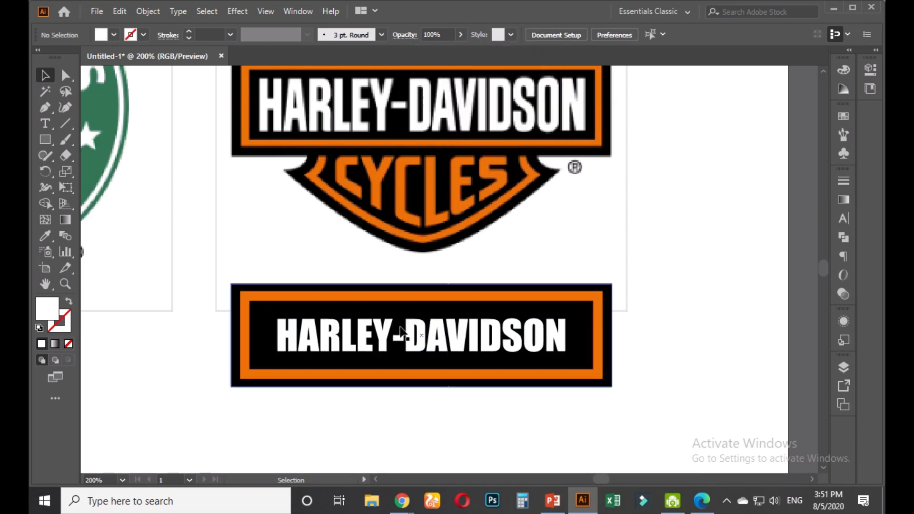
# Try to enlarge the HARLEY-DAVIDSON lettering from its corner, and undo the resize
pyautogui.click(477, 341)
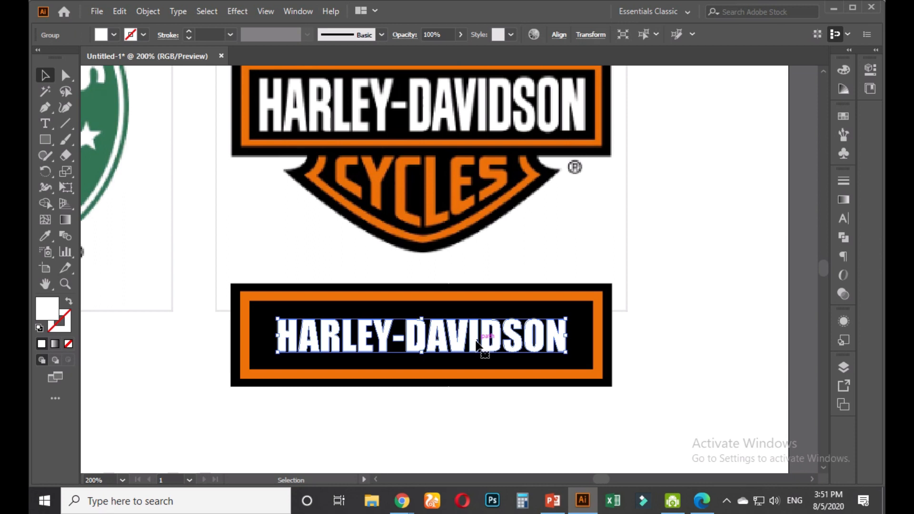
pyautogui.moveTo(566, 319); pyautogui.dragTo(584, 311)
pyautogui.hotkey('ctrl', 'z')
pyautogui.click(652, 319)
# Stretch the lettering vertically about its center so its height resembles the reference logo's lettering
pyautogui.scroll(-1, 657, 308)
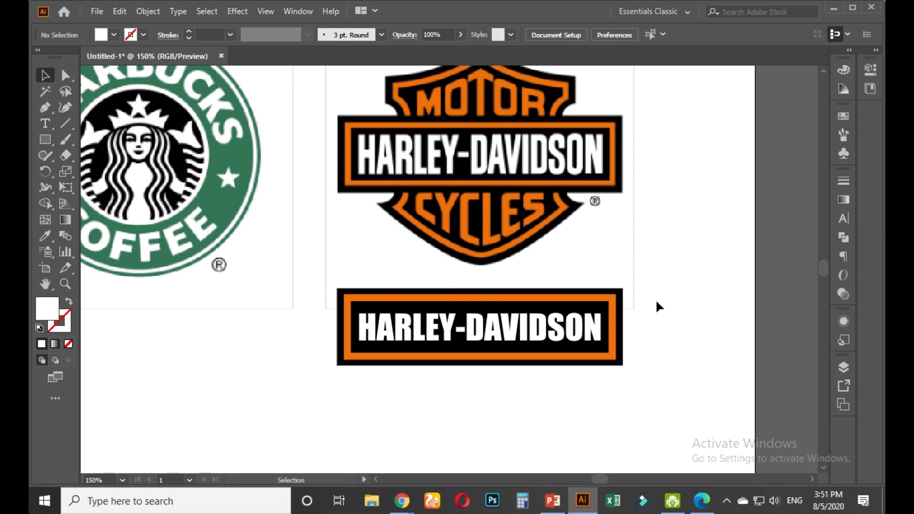
pyautogui.click(592, 328)
pyautogui.moveTo(479, 345); pyautogui.dragTo(480, 351)
pyautogui.click(669, 338)
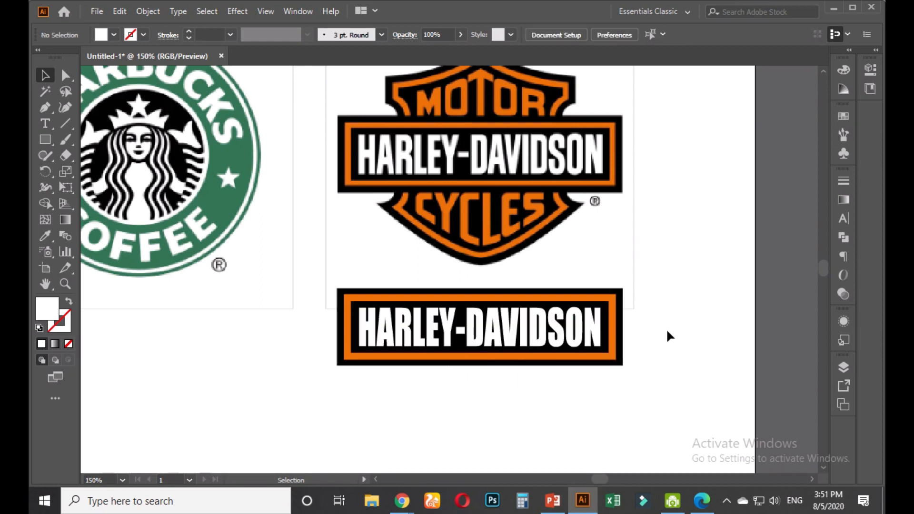
# Group the lettering, orange frame and black bar into one object
pyautogui.moveTo(666, 329); pyautogui.dragTo(654, 341)
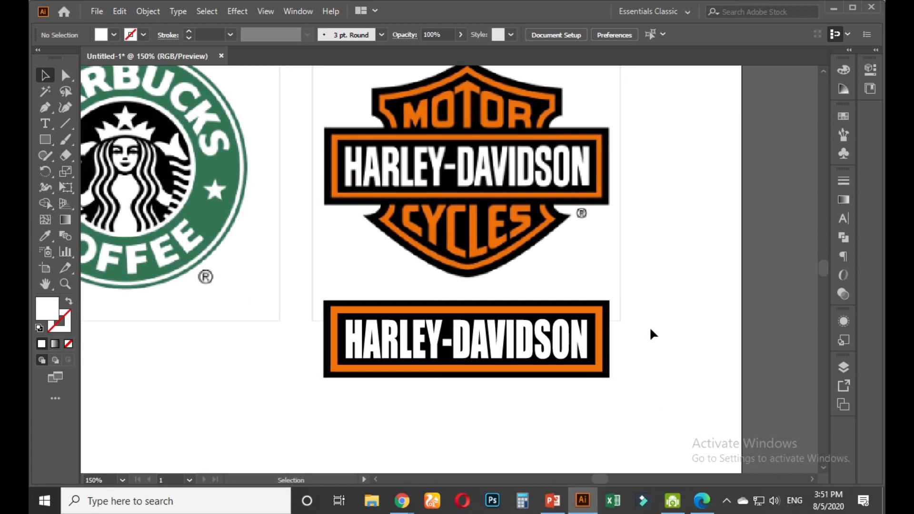
pyautogui.moveTo(645, 322); pyautogui.dragTo(292, 384)
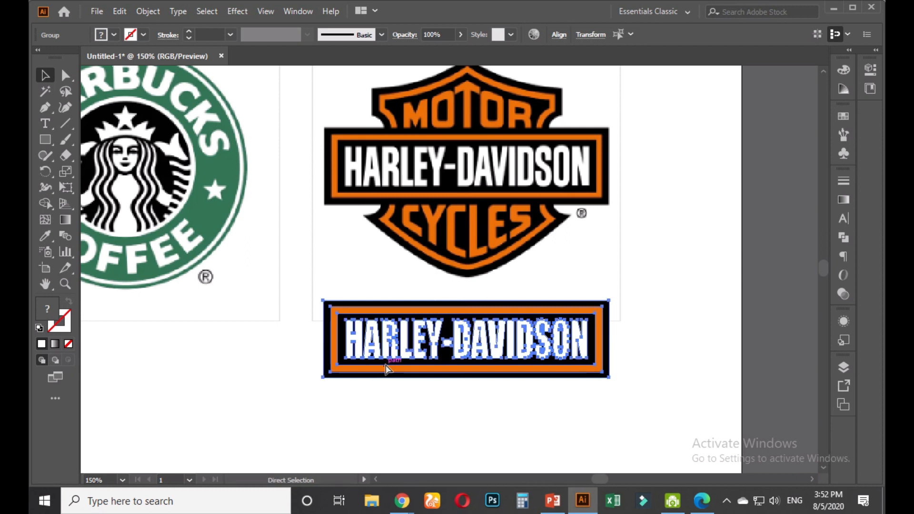
pyautogui.rightClick(432, 344)
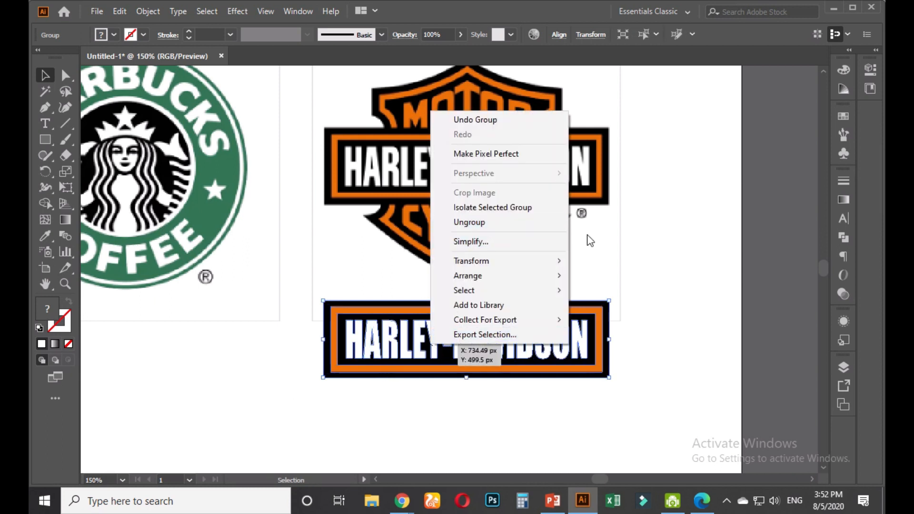
pyautogui.click(669, 294)
# Move the grouped name bar to the right of the reference logo, onto the area beyond the artboard's edge
pyautogui.moveTo(657, 249); pyautogui.dragTo(636, 303)
pyautogui.scroll(-1, 478, 265)
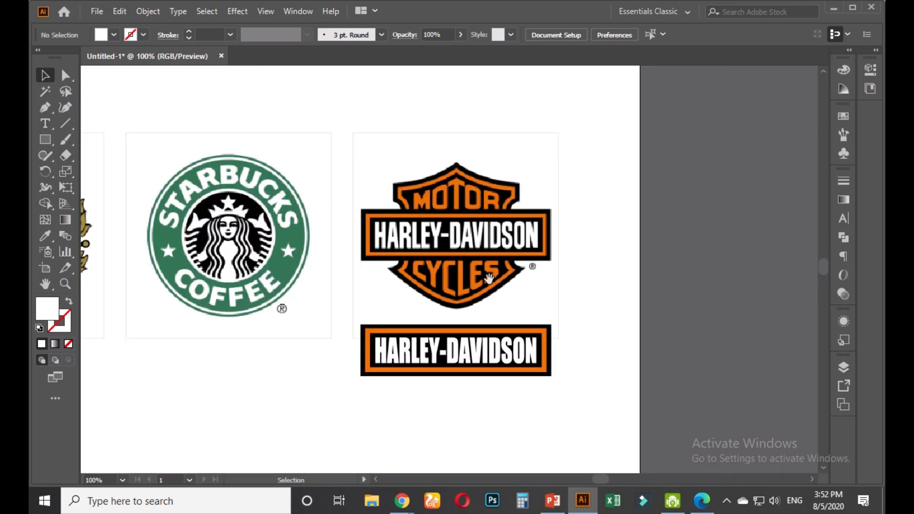
pyautogui.moveTo(478, 266); pyautogui.dragTo(382, 231)
pyautogui.moveTo(371, 304); pyautogui.dragTo(635, 272)
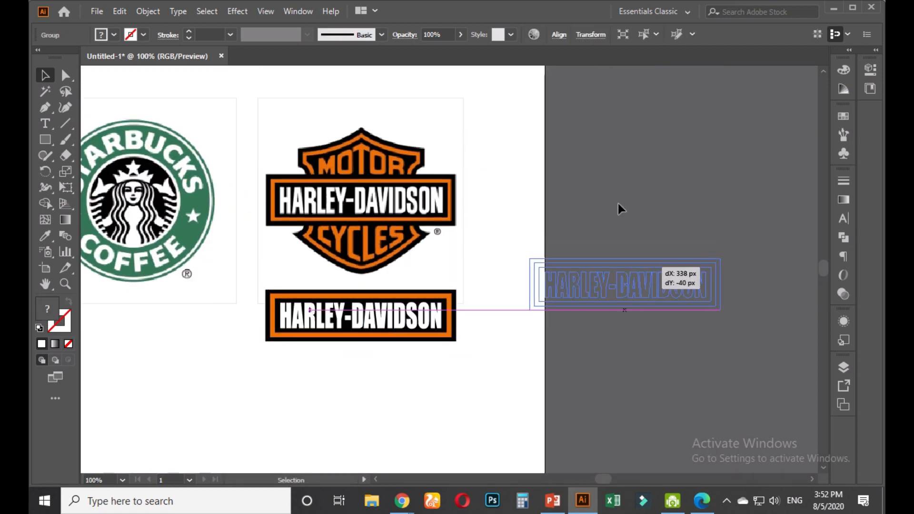
pyautogui.click(619, 205)
pyautogui.scroll(1, 361, 199)
pyautogui.moveTo(380, 195); pyautogui.dragTo(381, 238)
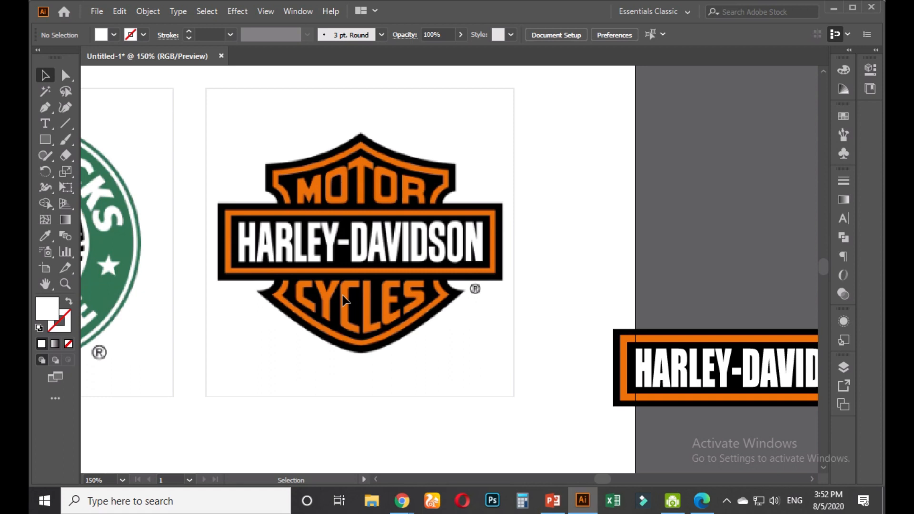
# Switch to the Google Meet call, view the list of participants, and return to Illustrator
pyautogui.press('alt')
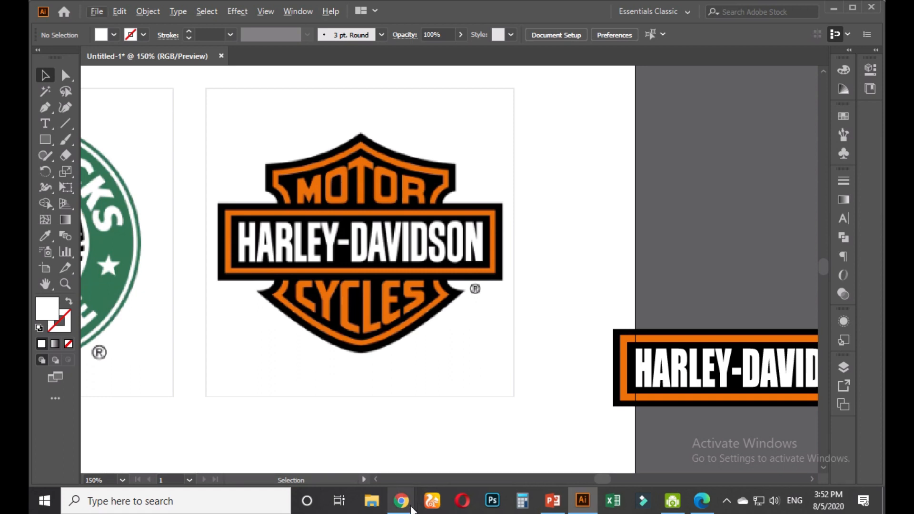
pyautogui.moveTo(403, 501)
pyautogui.click(358, 451)
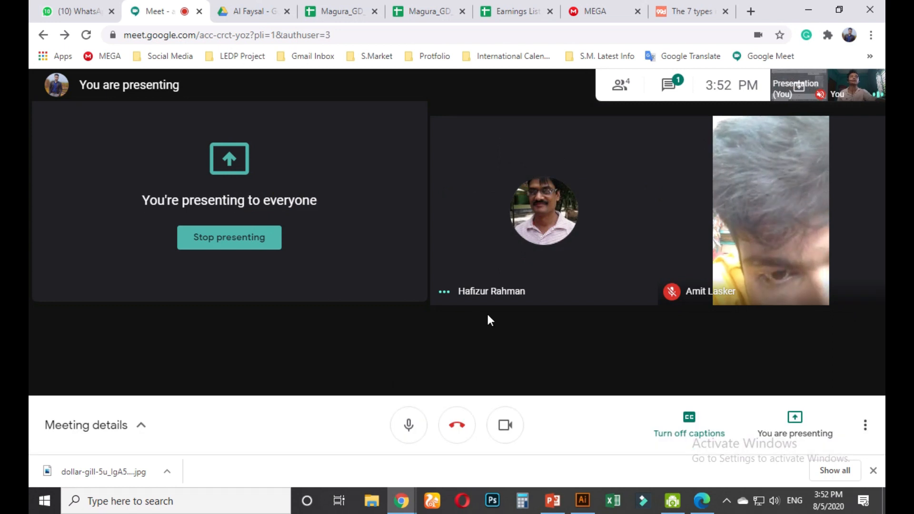
pyautogui.click(632, 93)
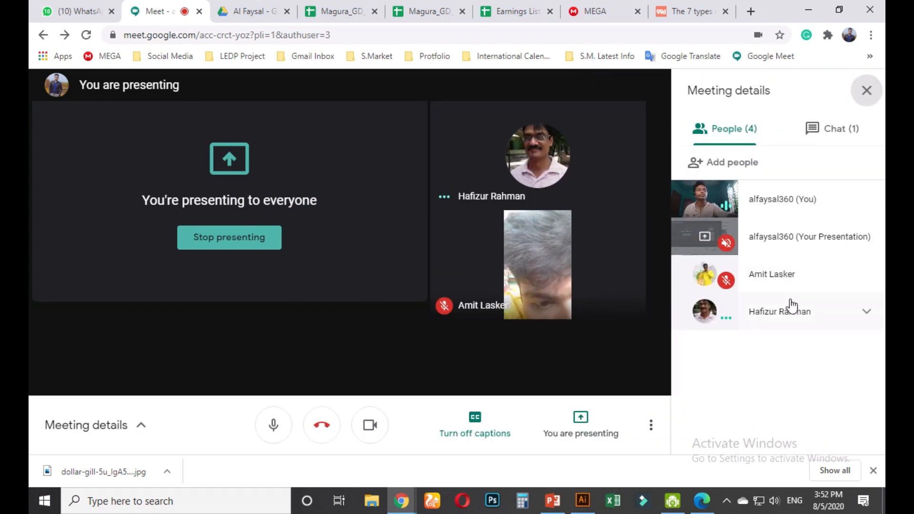
pyautogui.click(809, 10)
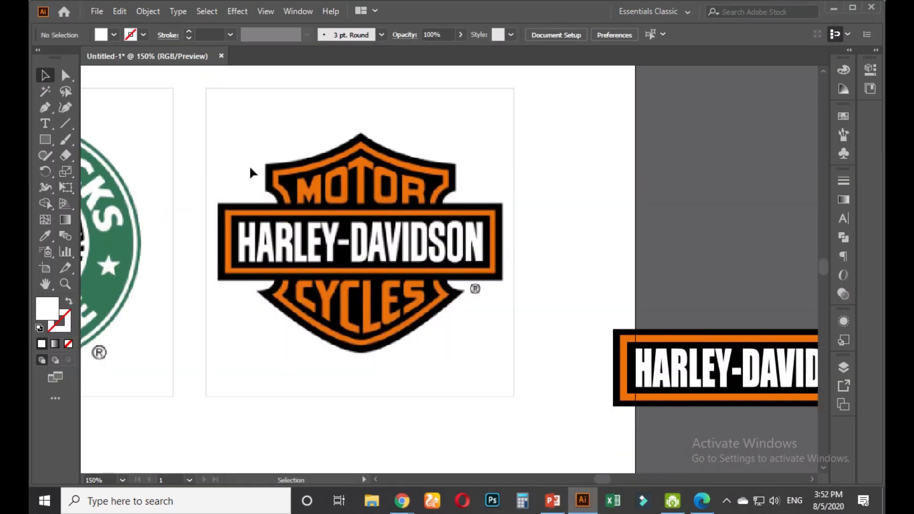
# Move the grouped name bar over the reference logo's bar and nudge it up until the two coincide
pyautogui.moveTo(671, 334); pyautogui.dragTo(277, 335)
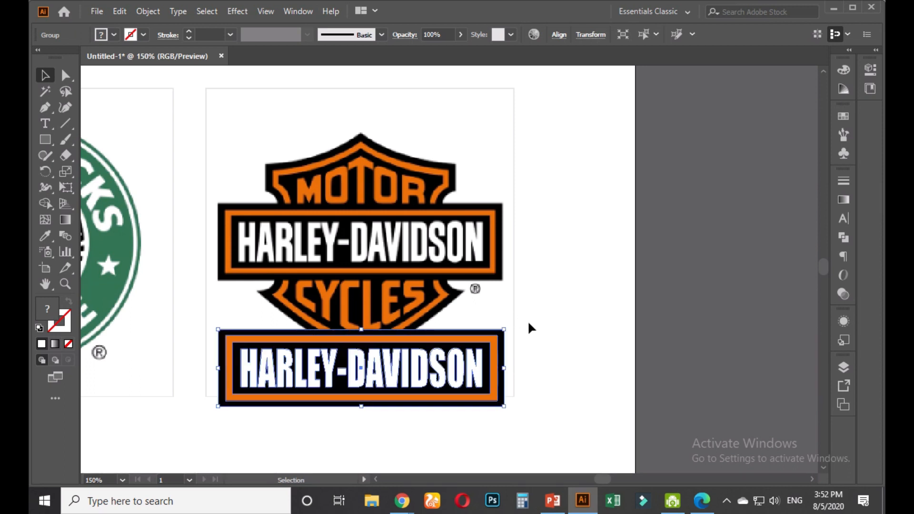
pyautogui.moveTo(468, 334); pyautogui.dragTo(481, 222)
pyautogui.press('Up')
pyautogui.press('Up')
pyautogui.press('Up')
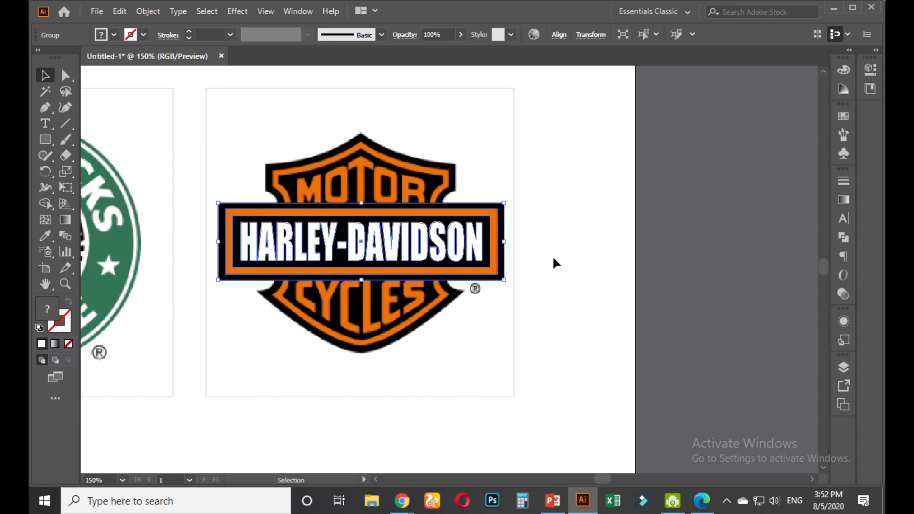
pyautogui.click(552, 255)
# Check the Google Meet call for newly joined participants, and return to Illustrator
pyautogui.click(430, 388)
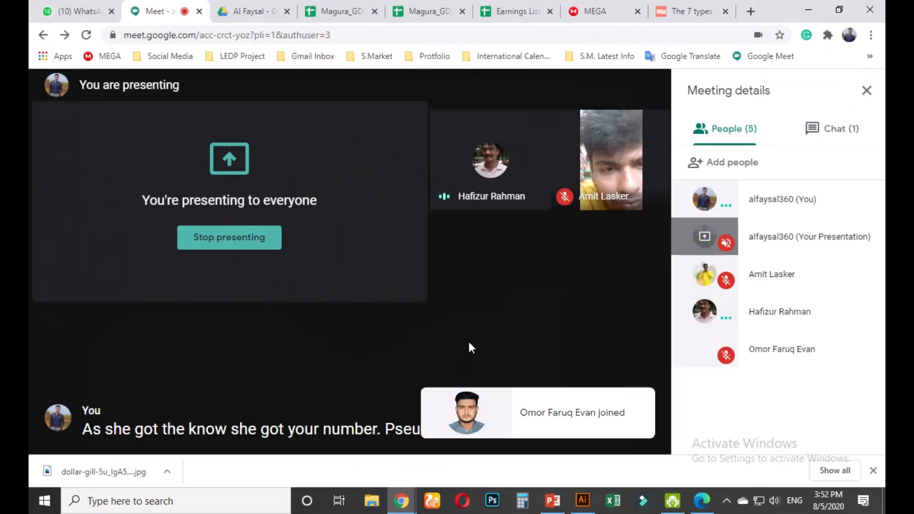
pyautogui.click(805, 6)
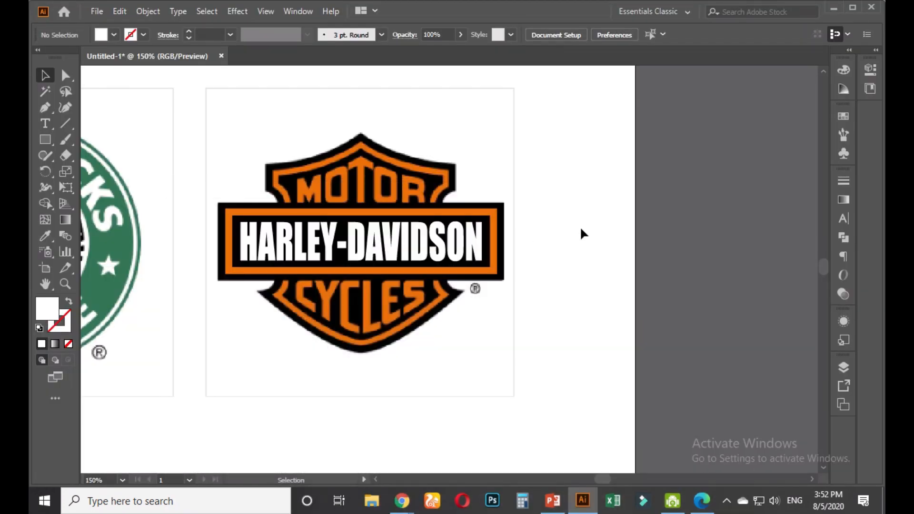
# Move the name bar off the reference logo again, to the right across the artboard's edge
pyautogui.scroll(-2, 446, 226)
pyautogui.moveTo(424, 224); pyautogui.dragTo(599, 230)
pyautogui.click(598, 169)
pyautogui.scroll(2, 399, 220)
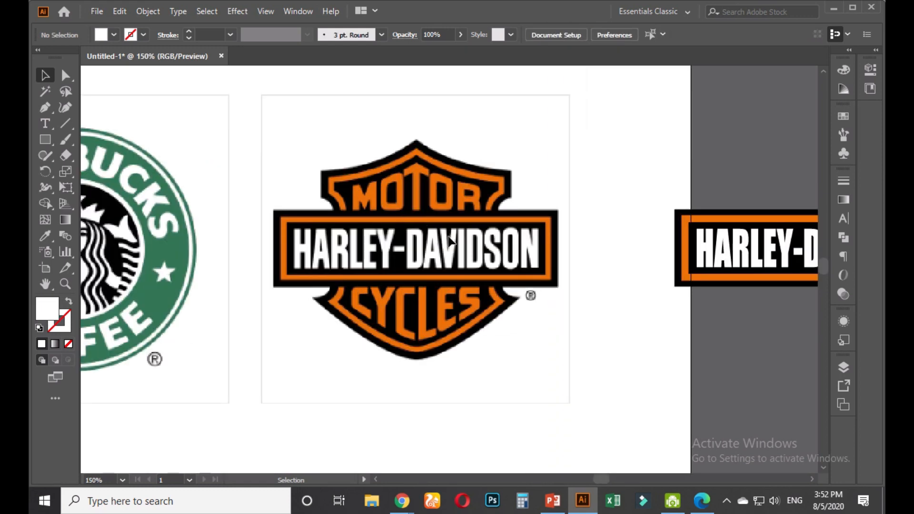
# Set up the Pen tool with no fill and a black (000000) 1 pt stroke
pyautogui.click(44, 108)
pyautogui.click(69, 303)
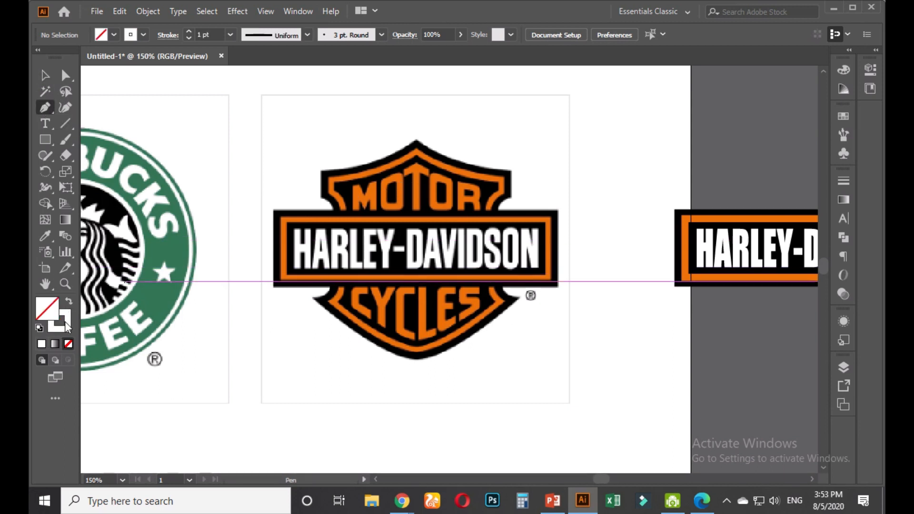
pyautogui.click(64, 325)
pyautogui.click(681, 84)
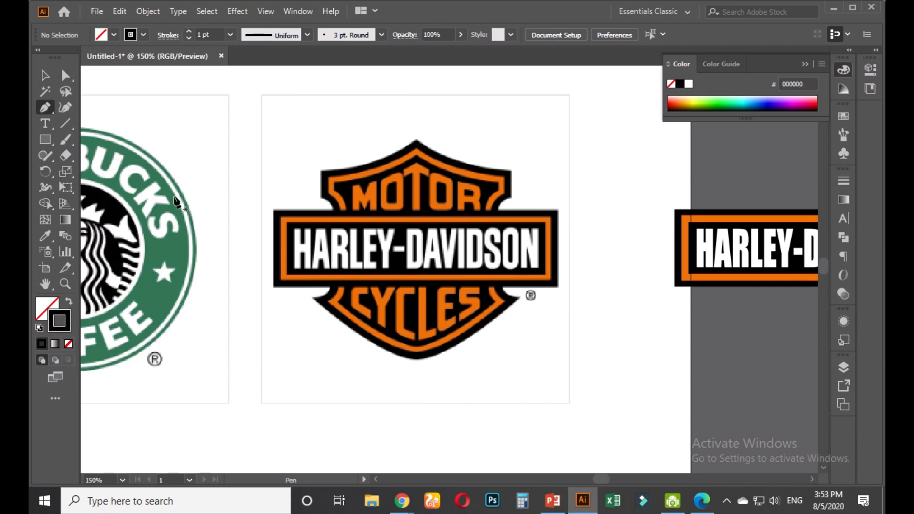
# Trace the left half of the reference logo's shield with the Pen tool and close it with a straight vertical centre line
pyautogui.click(416, 142)
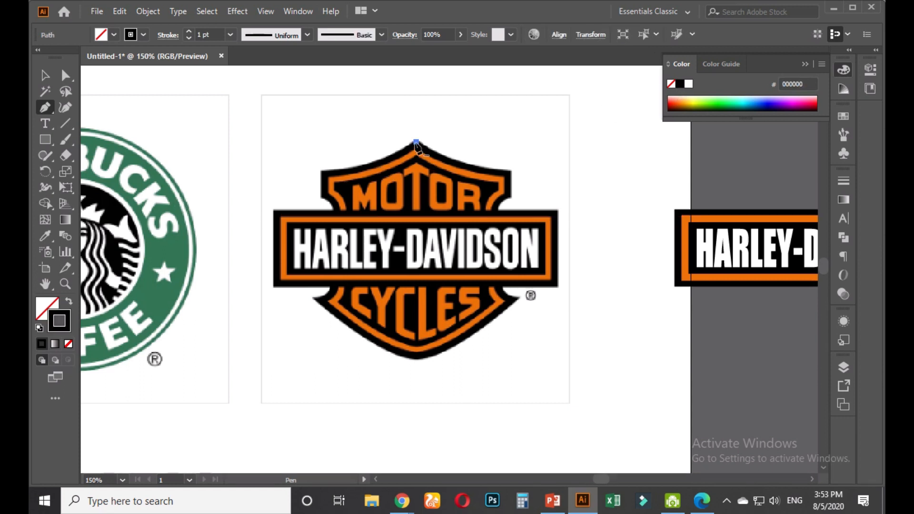
pyautogui.moveTo(324, 173); pyautogui.dragTo(272, 170)
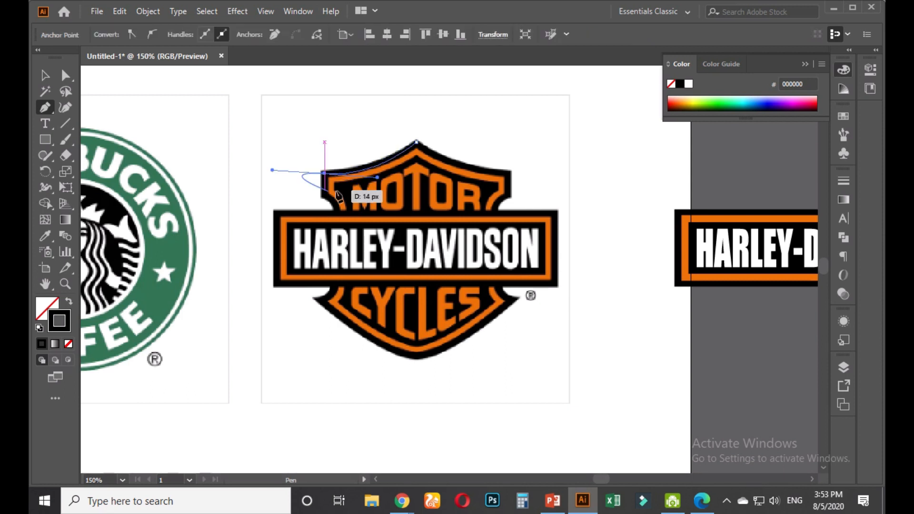
pyautogui.click(325, 173)
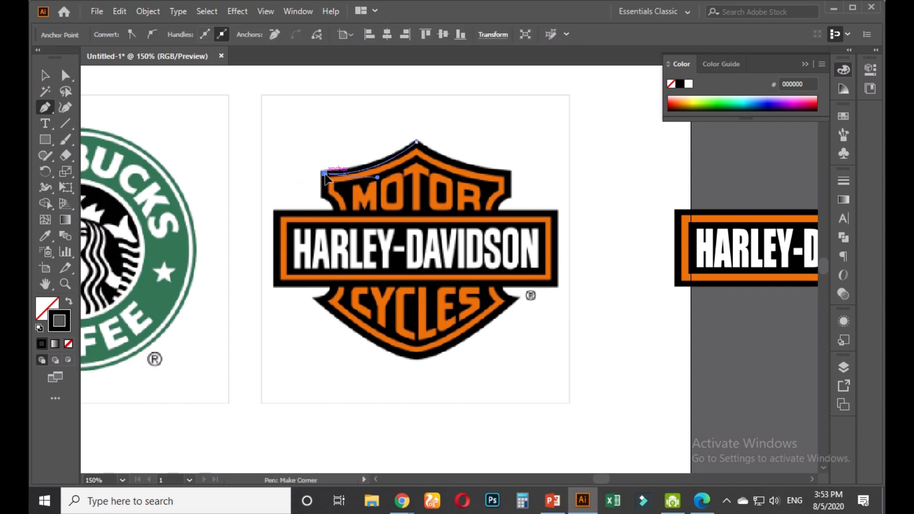
pyautogui.moveTo(325, 174); pyautogui.dragTo(317, 300)
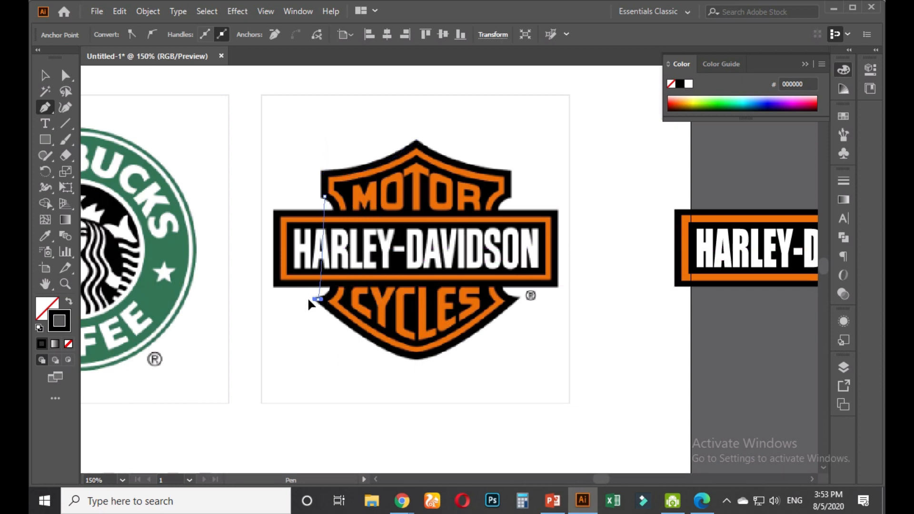
pyautogui.moveTo(265, 315); pyautogui.dragTo(267, 351)
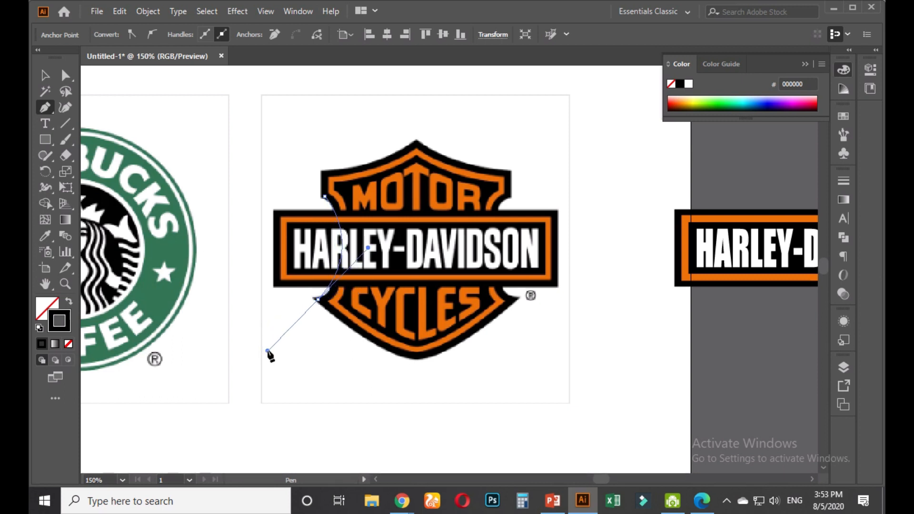
pyautogui.keyDown('alt'); pyautogui.click(317, 300); pyautogui.keyUp('alt')
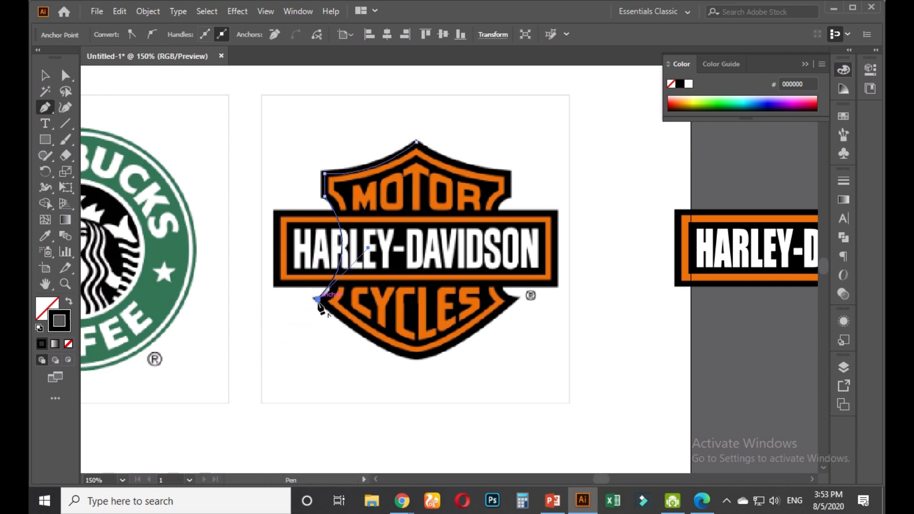
pyautogui.click(417, 356)
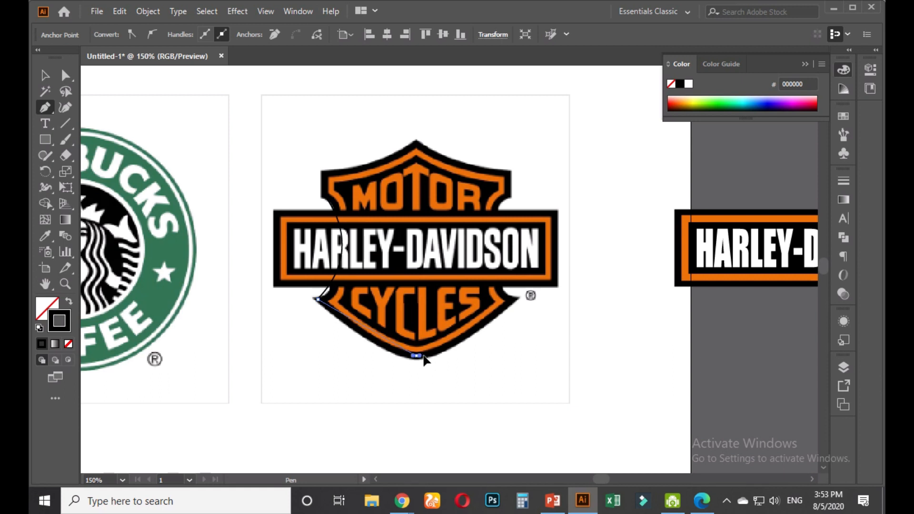
pyautogui.moveTo(451, 358); pyautogui.dragTo(455, 354)
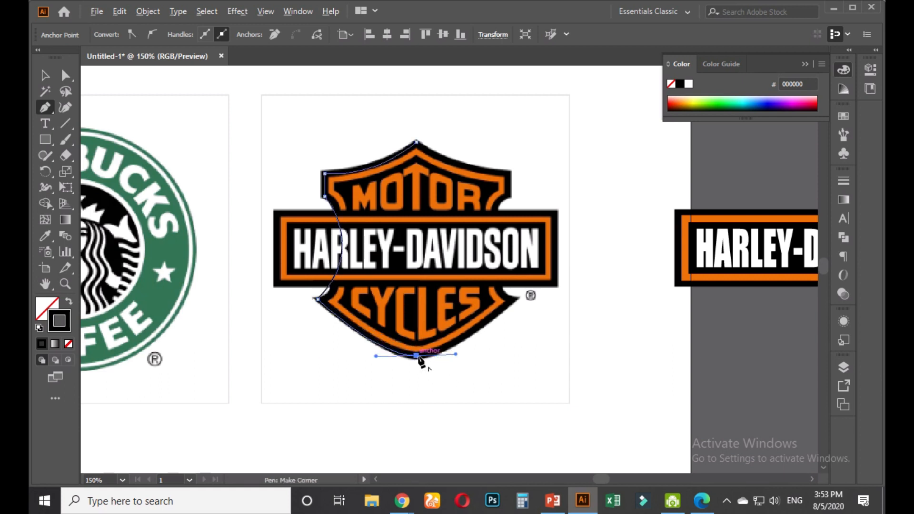
pyautogui.click(417, 142)
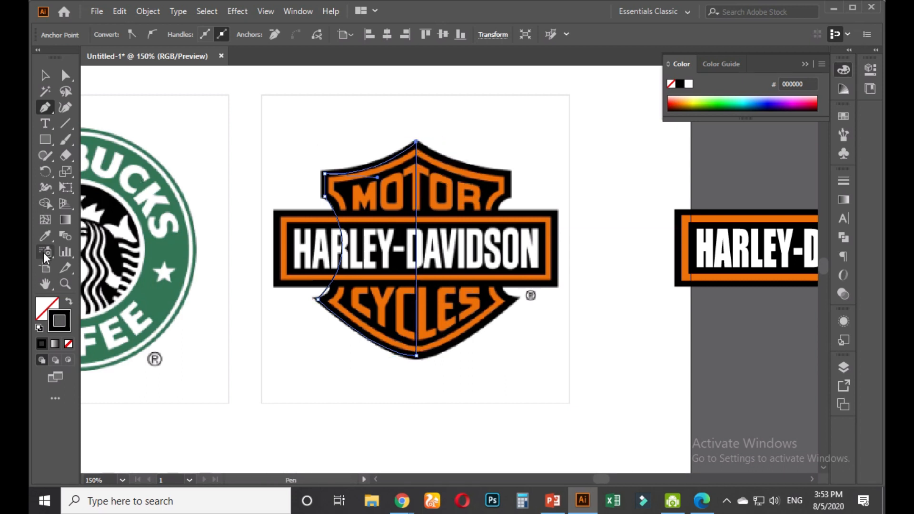
# Give the traced half shield the black fill and no stroke by sampling the reference logo with the Eyedropper
pyautogui.click(429, 148)
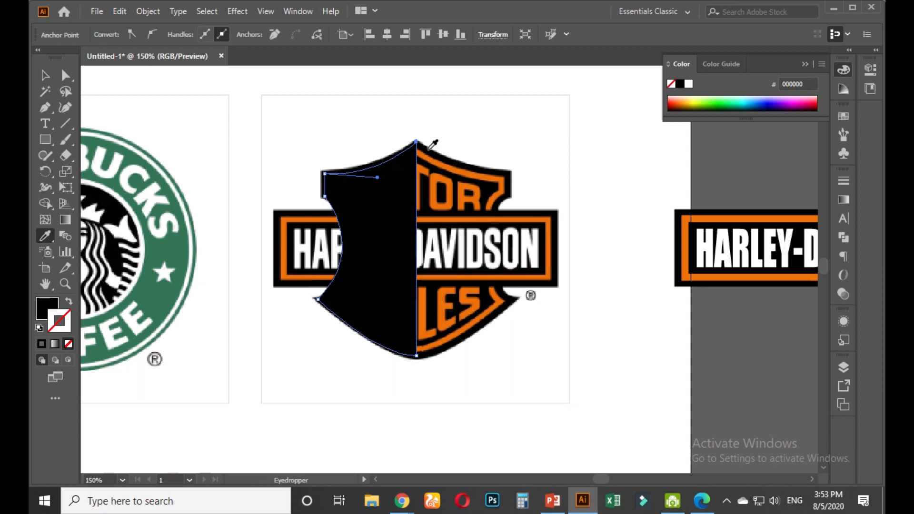
pyautogui.click(45, 75)
pyautogui.click(522, 145)
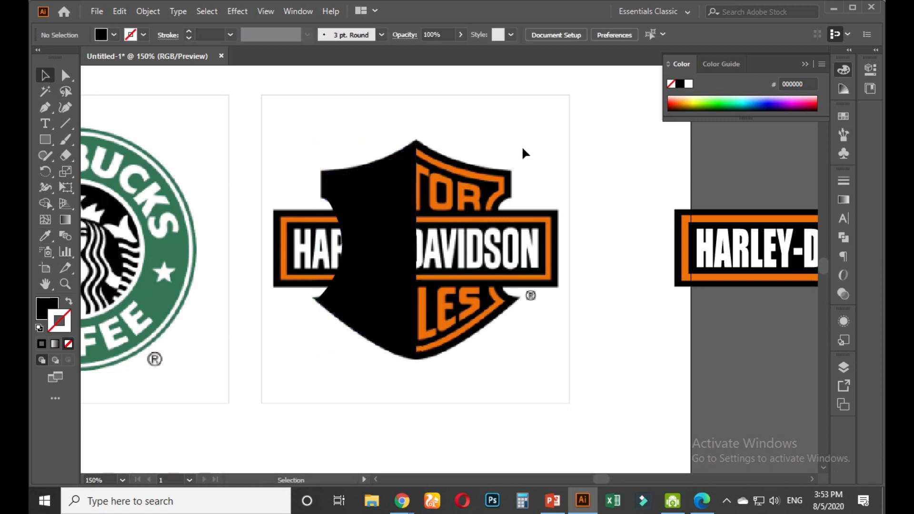
# Create a mirrored copy of the black half shield using Reflect across the vertical axis
pyautogui.click(384, 206)
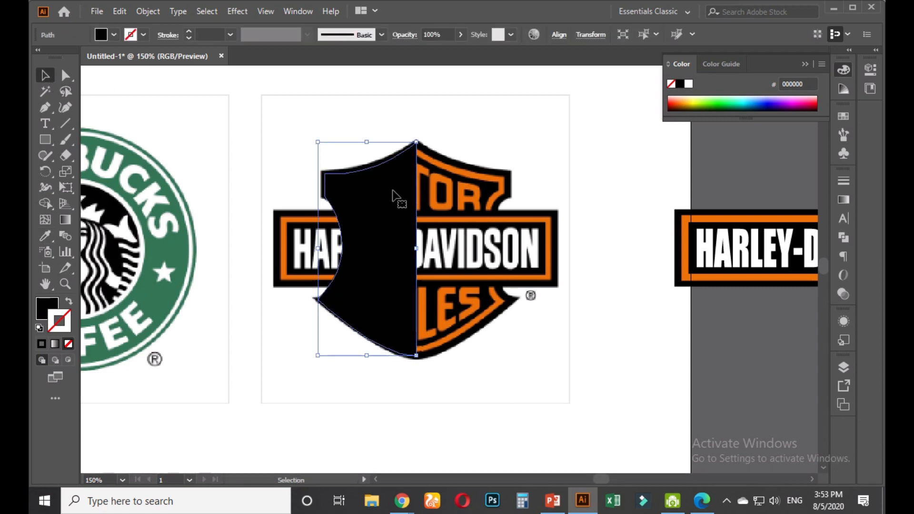
pyautogui.click(50, 174)
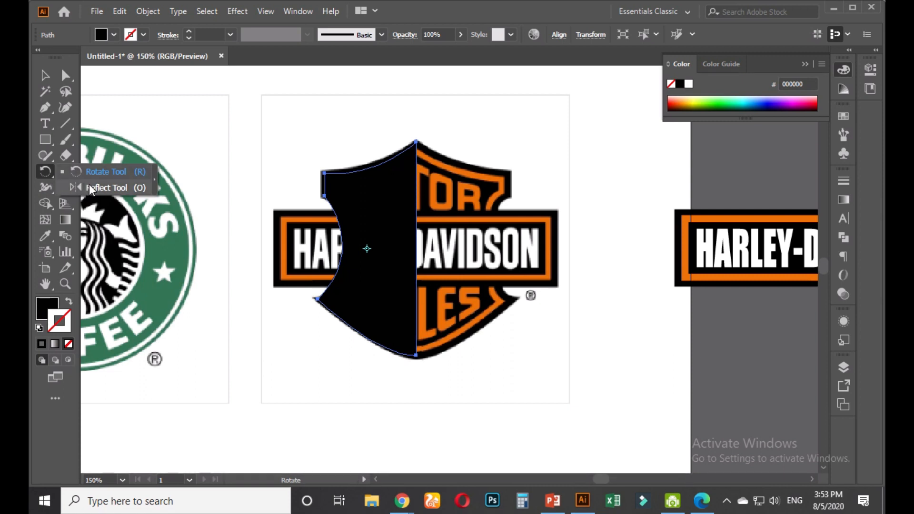
pyautogui.click(89, 186)
pyautogui.doubleClick(42, 174)
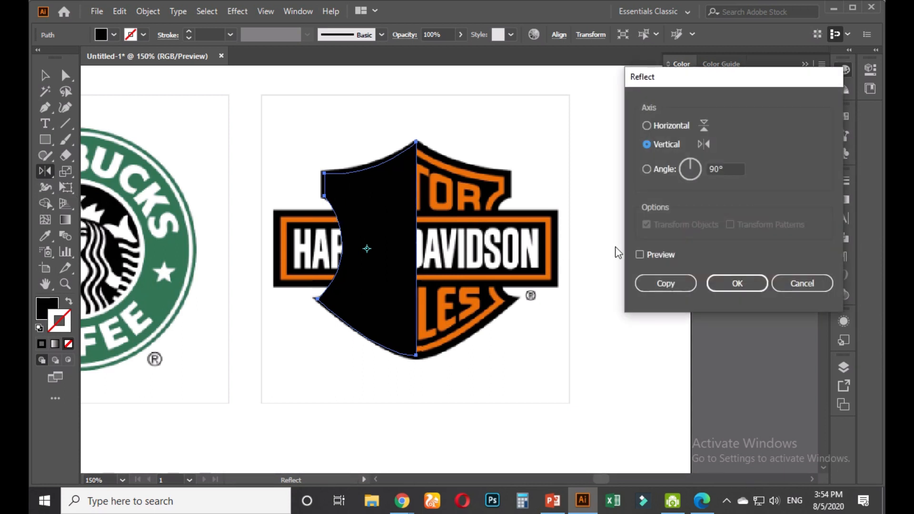
pyautogui.click(638, 254)
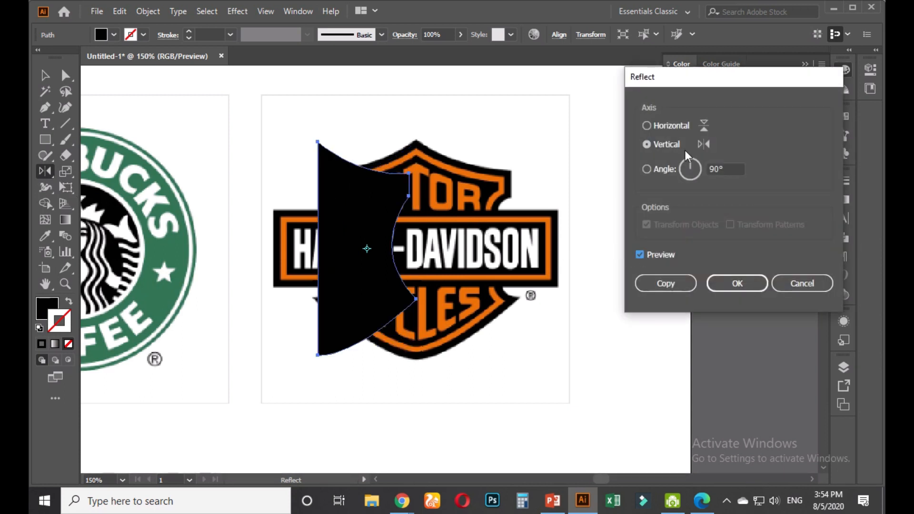
pyautogui.click(647, 126)
pyautogui.click(646, 144)
pyautogui.click(667, 285)
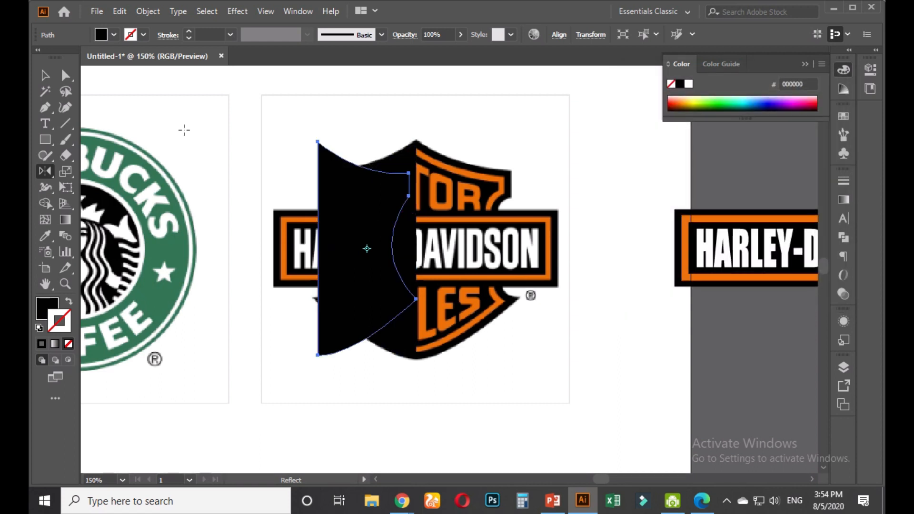
# Move the mirrored half sideways so it meets the original half along the shield's centre line
pyautogui.click(51, 77)
pyautogui.moveTo(377, 214); pyautogui.dragTo(475, 214)
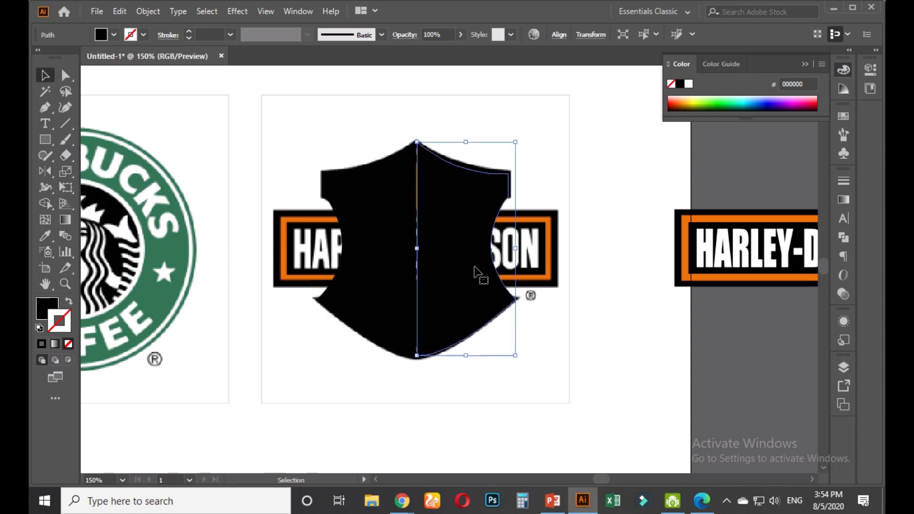
pyautogui.click(501, 397)
# Move both shield halves together to the empty area below the reference logo's frame
pyautogui.scroll(-2, 501, 393)
pyautogui.scroll(-4, 485, 416)
pyautogui.moveTo(511, 275); pyautogui.dragTo(454, 365)
pyautogui.click(495, 381)
pyautogui.scroll(2, 491, 339)
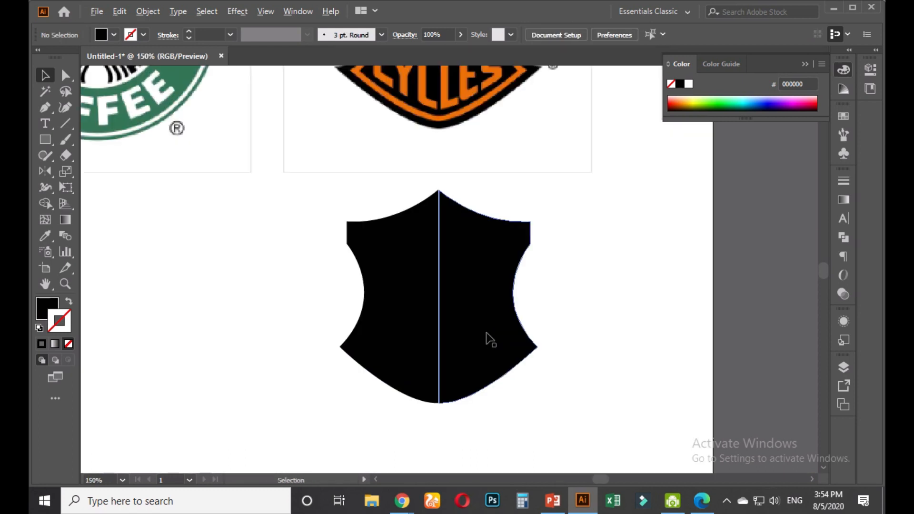
# Nudge the mirrored half toward the original until the gap along the shield's centre line is closed
pyautogui.click(465, 253)
pyautogui.press('Left')
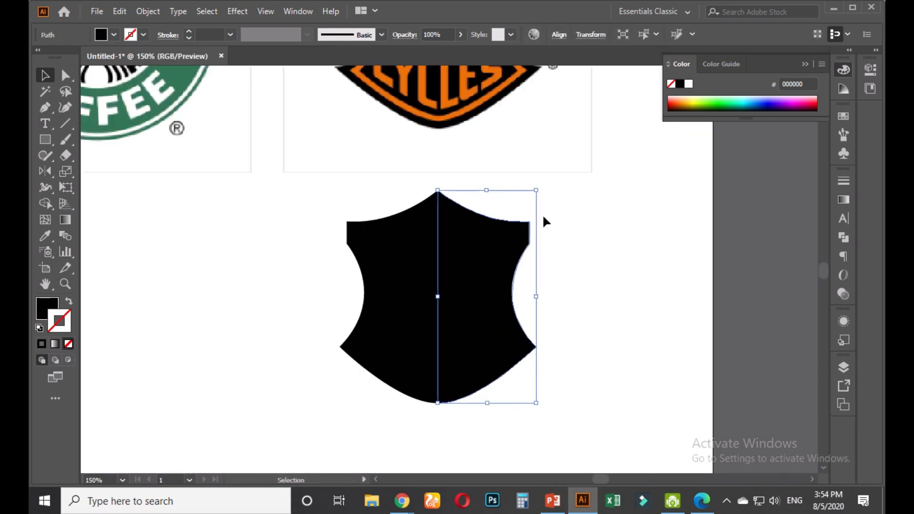
pyautogui.click(541, 215)
pyautogui.scroll(5, 440, 198)
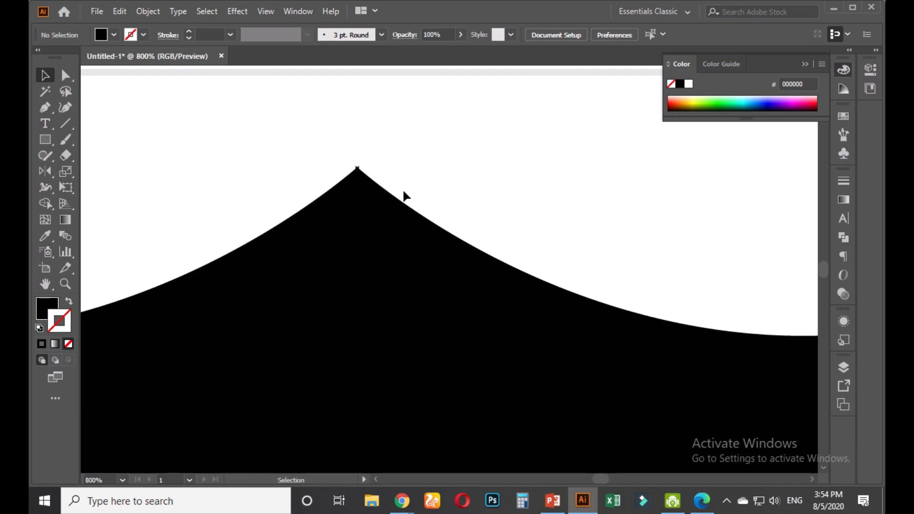
pyautogui.click(386, 196)
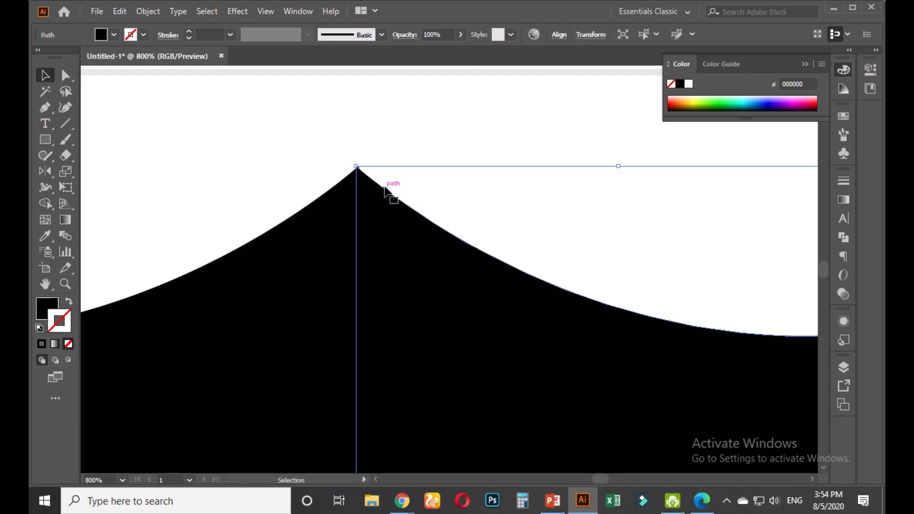
pyautogui.press('Right')
pyautogui.click(402, 143)
pyautogui.click(388, 199)
pyautogui.press('Left')
pyautogui.click(429, 143)
pyautogui.scroll(-4, 426, 139)
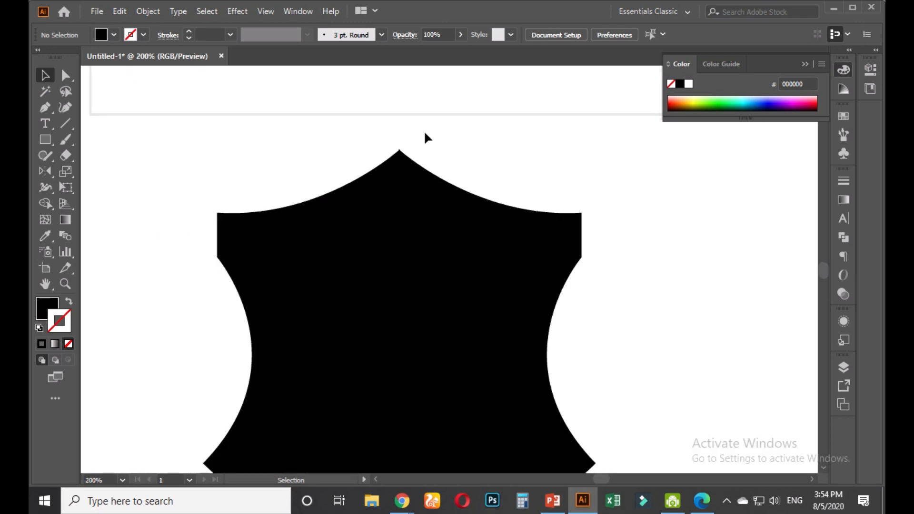
# Unite the two shield halves into a single shape with Pathfinder
pyautogui.moveTo(377, 143); pyautogui.dragTo(550, 206)
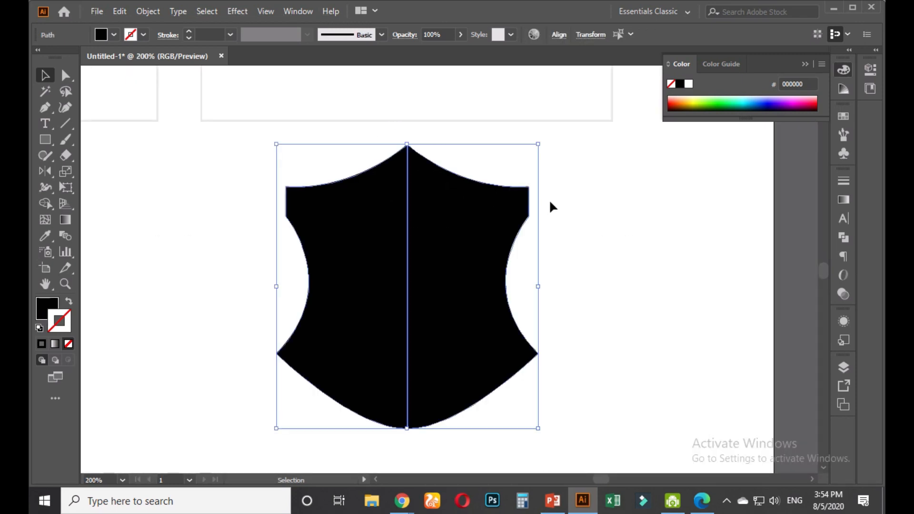
pyautogui.click(287, 10)
pyautogui.click(360, 478)
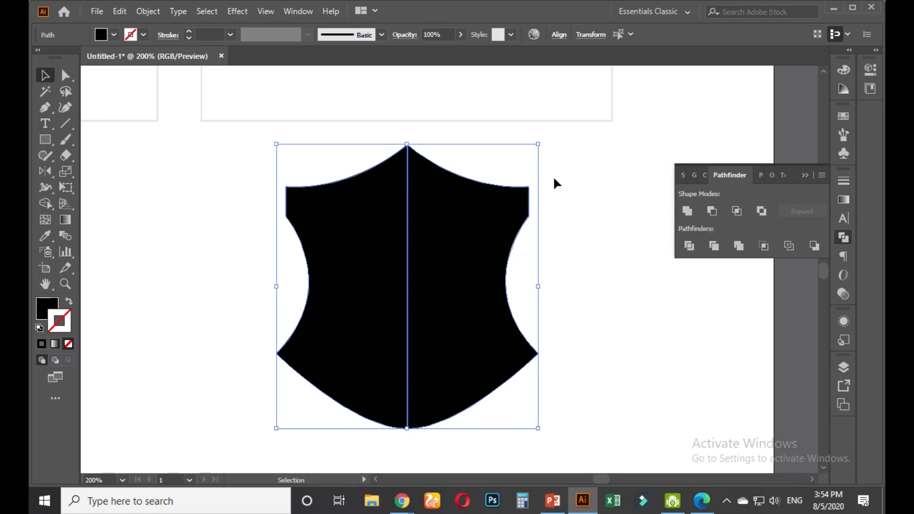
pyautogui.click(687, 211)
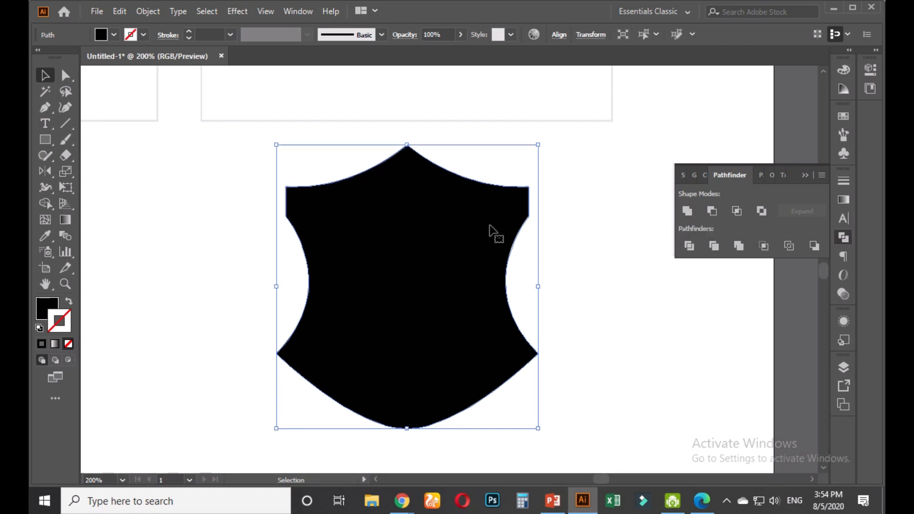
pyautogui.click(577, 194)
# Move the united shield back and forth to test that it is one piece, and undo the last two moves
pyautogui.moveTo(403, 232); pyautogui.dragTo(258, 228)
pyautogui.moveTo(326, 238); pyautogui.dragTo(425, 242)
pyautogui.moveTo(344, 264); pyautogui.dragTo(179, 251)
pyautogui.moveTo(243, 254); pyautogui.dragTo(377, 253)
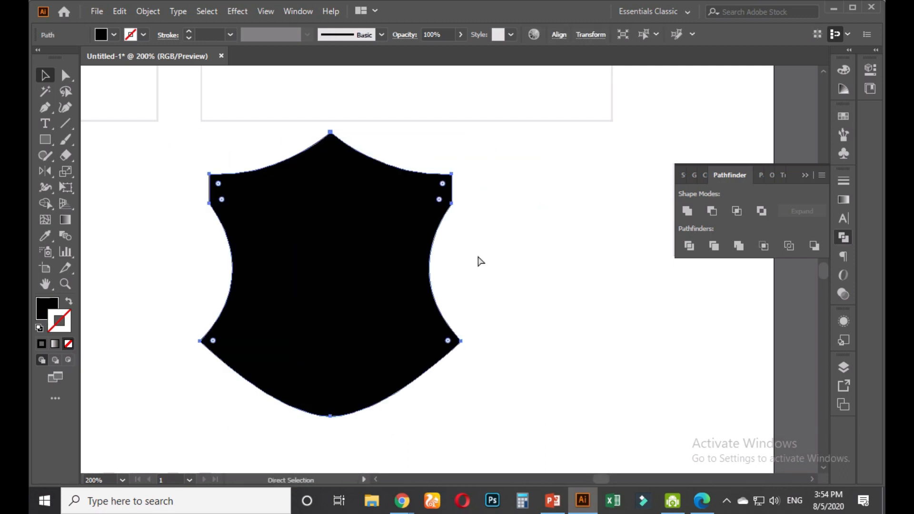
pyautogui.hotkey('ctrl', 'z')
pyautogui.hotkey('ctrl', 'z')
pyautogui.click(520, 256)
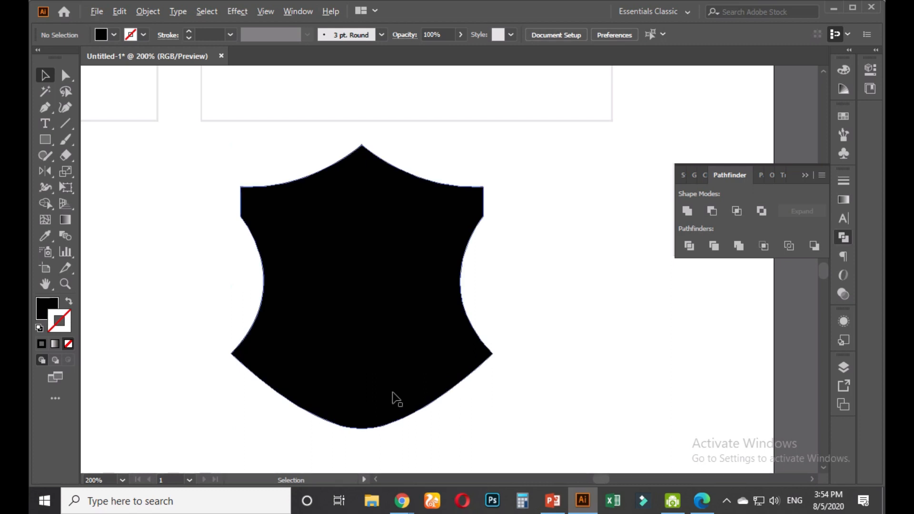
# Erase the tiny forked spur sticking up at the united shield's top point, using a smaller Eraser size
pyautogui.scroll(2, 318, 400)
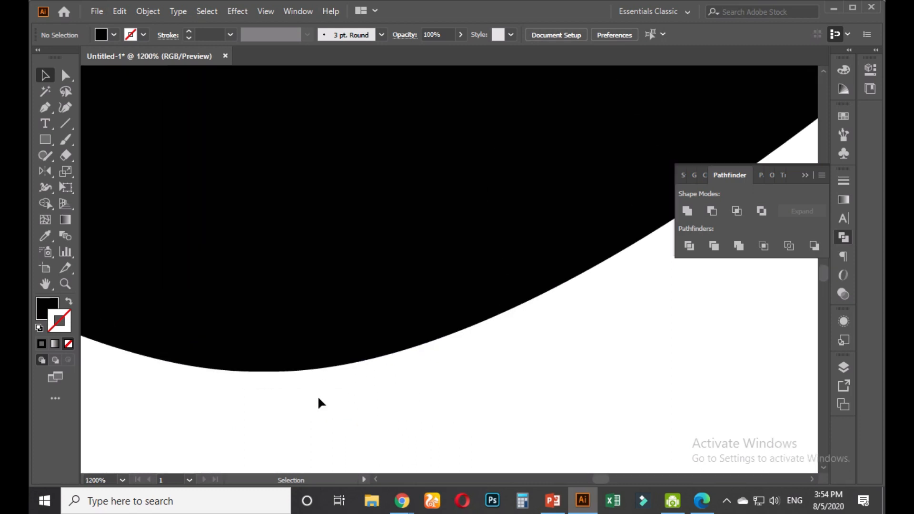
pyautogui.scroll(8, 383, 157)
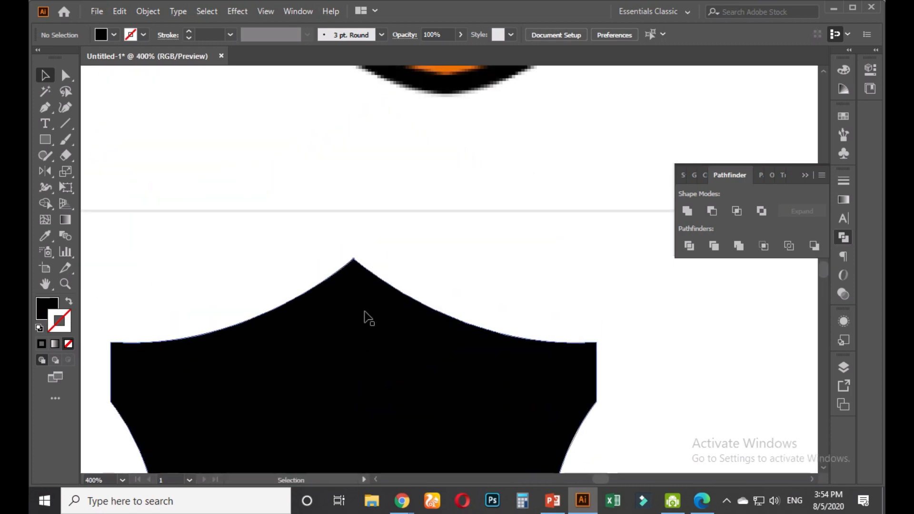
pyautogui.scroll(3, 367, 316)
pyautogui.scroll(6, 339, 194)
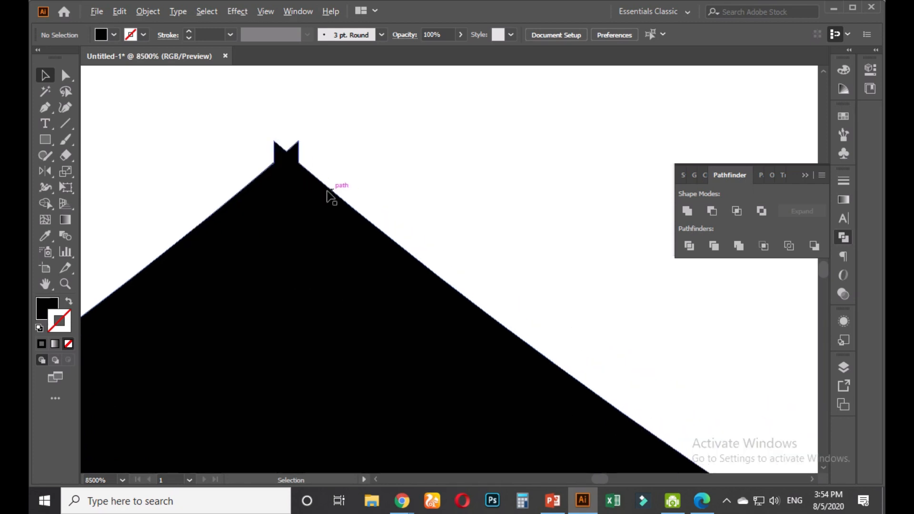
pyautogui.click(300, 263)
pyautogui.scroll(3, 298, 262)
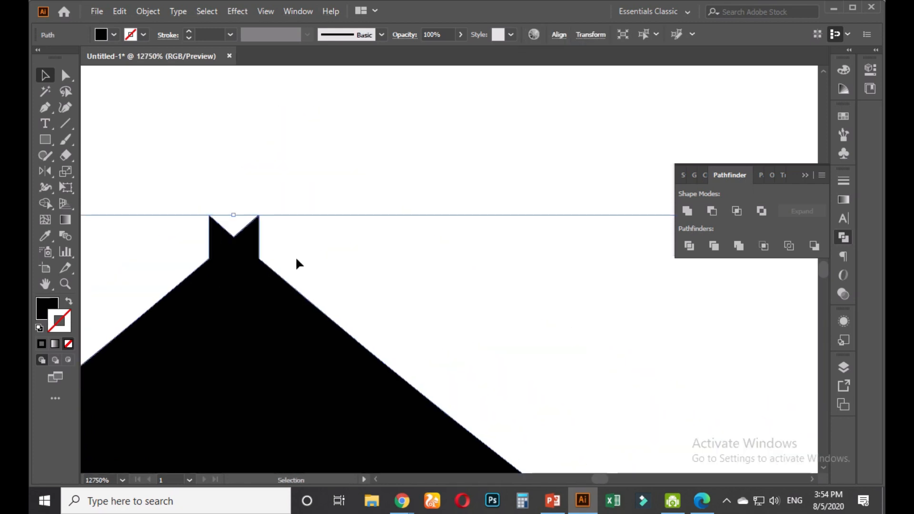
pyautogui.moveTo(266, 272); pyautogui.dragTo(314, 302)
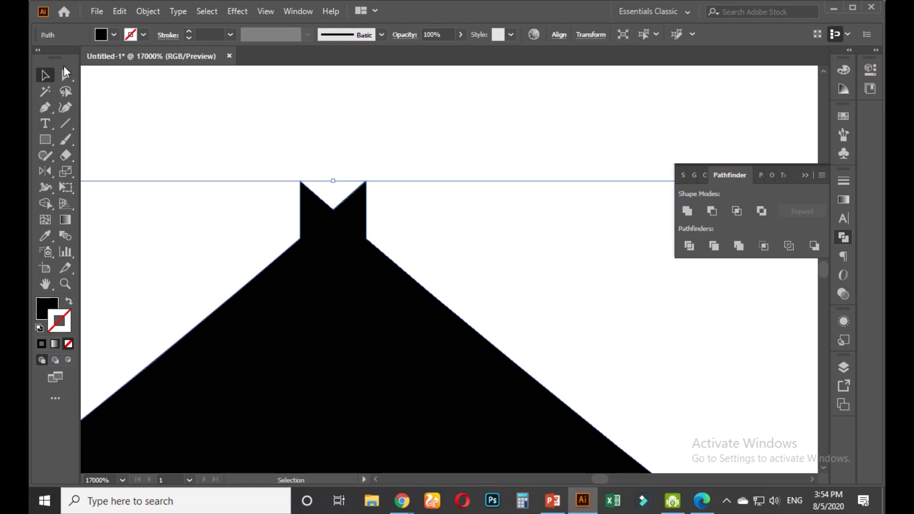
pyautogui.click(65, 73)
pyautogui.click(66, 155)
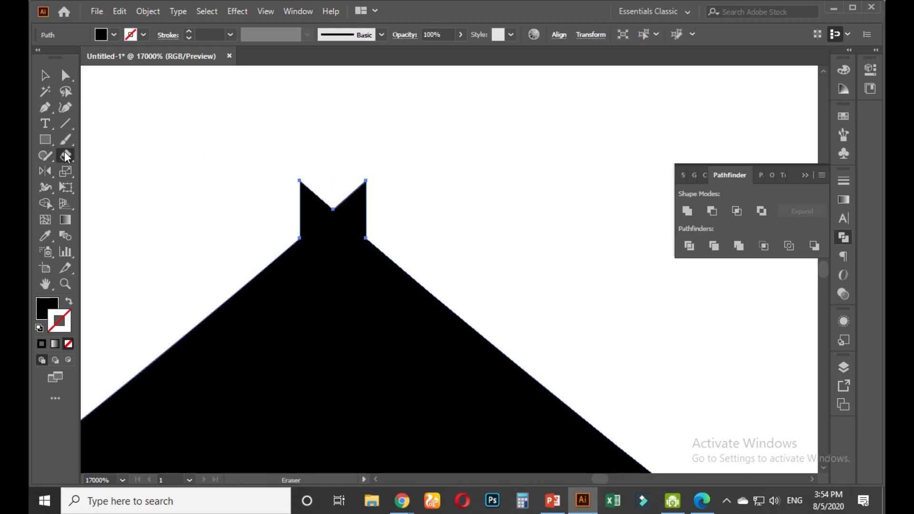
pyautogui.moveTo(66, 158); pyautogui.dragTo(122, 154)
pyautogui.press('[')
pyautogui.press('[')
pyautogui.press('[')
pyautogui.press('[')
pyautogui.press('[')
pyautogui.press('[')
pyautogui.press('[')
pyautogui.press('[')
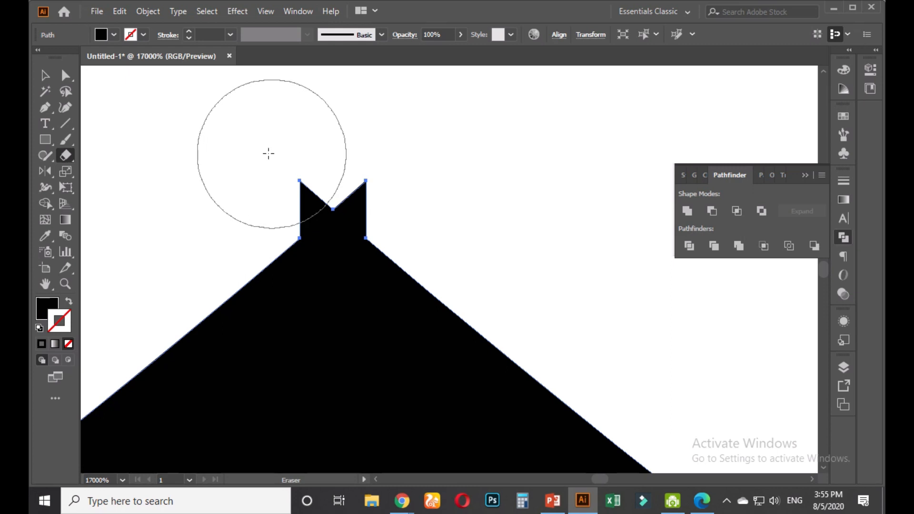
pyautogui.moveTo(269, 154); pyautogui.dragTo(333, 171)
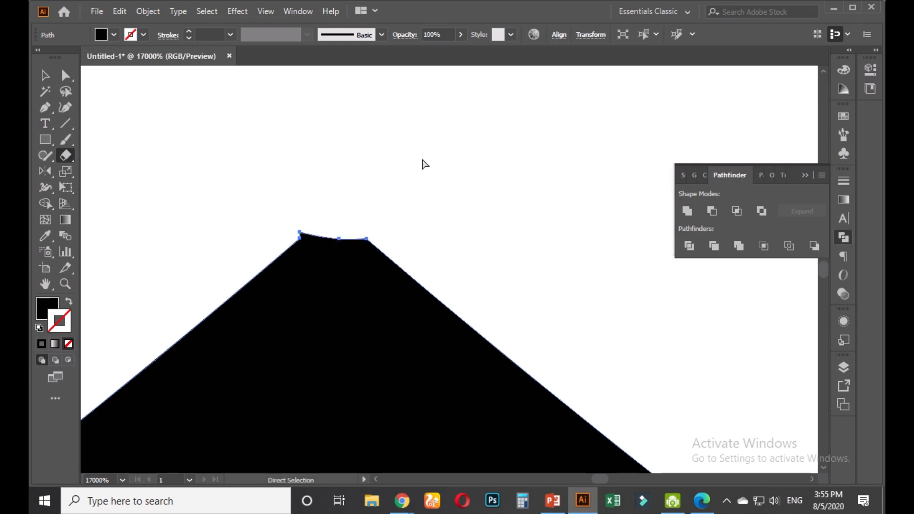
# Undo the last eraser stroke on the spur at the shield's top point
pyautogui.hotkey('ctrl', 'z')
pyautogui.click(50, 110)
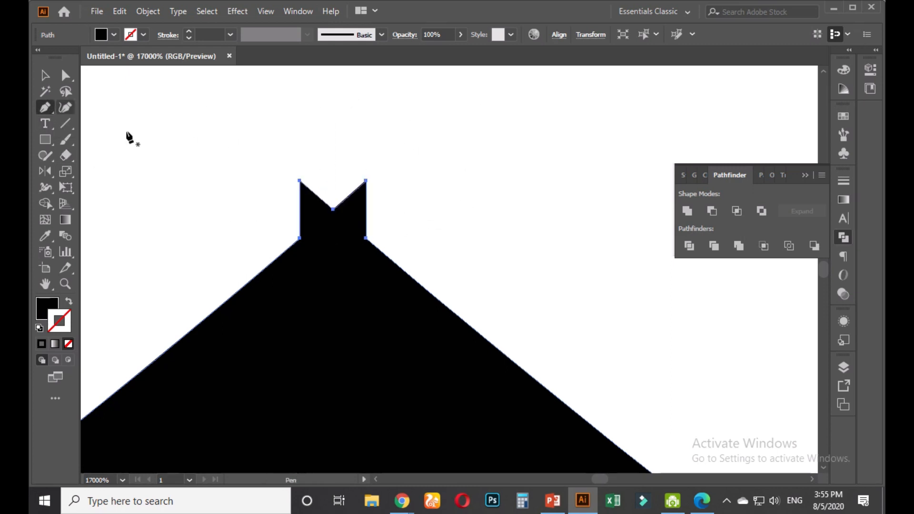
pyautogui.click(300, 181)
pyautogui.click(366, 182)
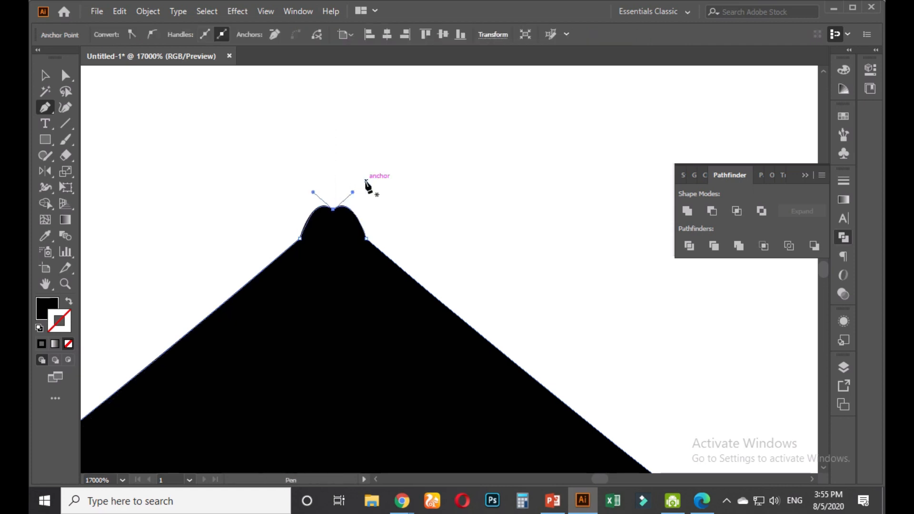
pyautogui.click(333, 210)
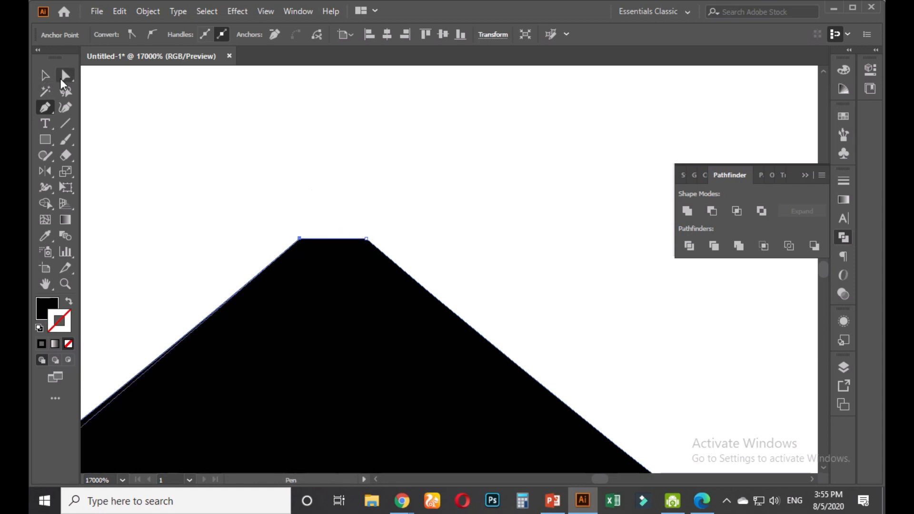
pyautogui.hotkey('ctrl', 'z')
pyautogui.hotkey('ctrl', 'z')
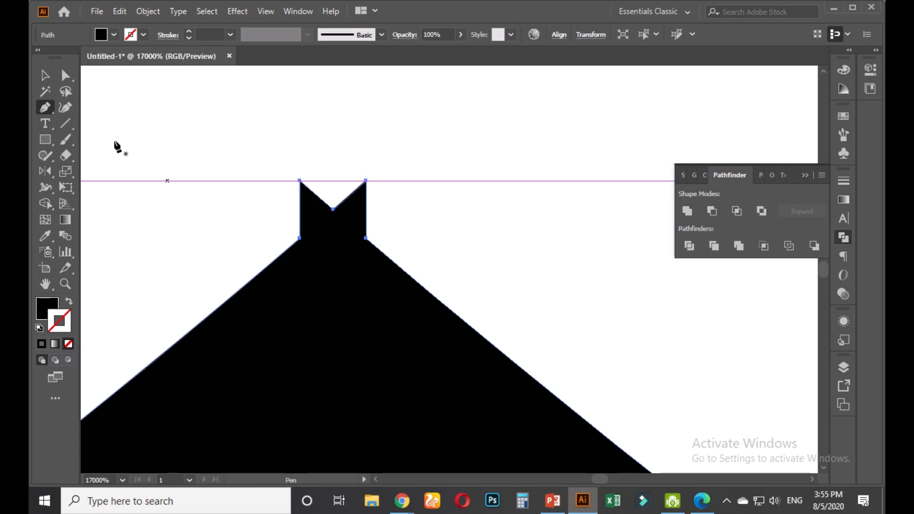
# Remove the forked spur's three upper points with the Delete Anchor Point tool and deselect the shield
pyautogui.click(45, 109)
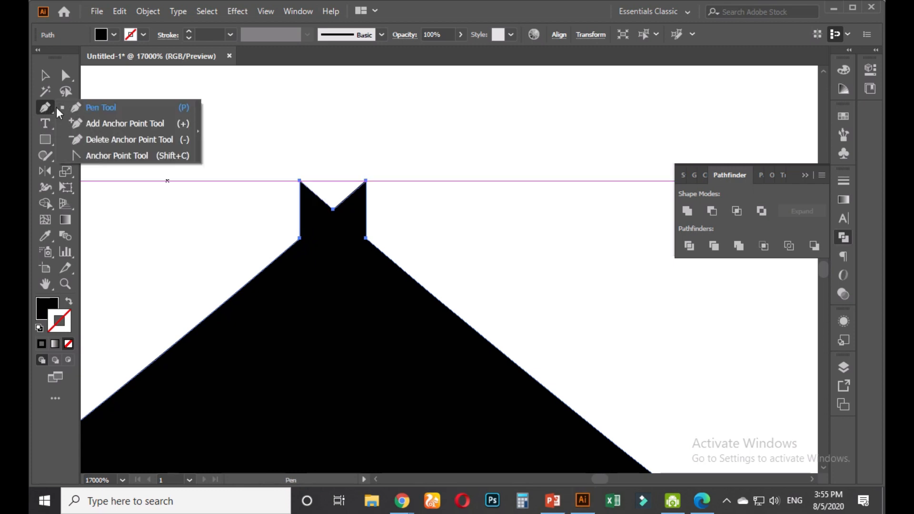
pyautogui.click(99, 140)
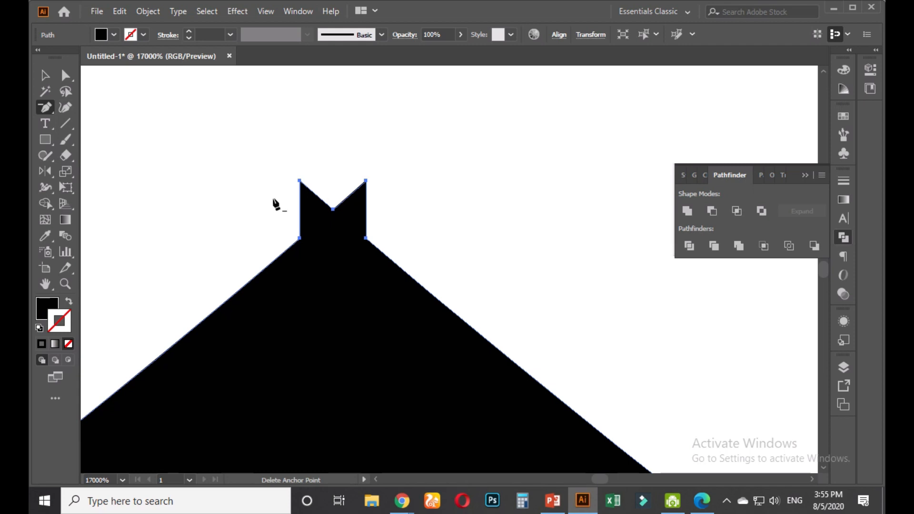
pyautogui.click(300, 181)
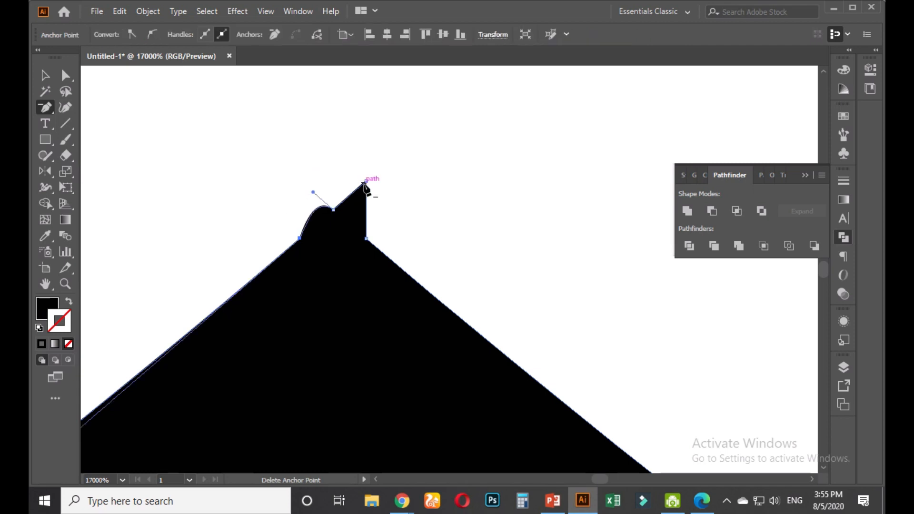
pyautogui.click(366, 181)
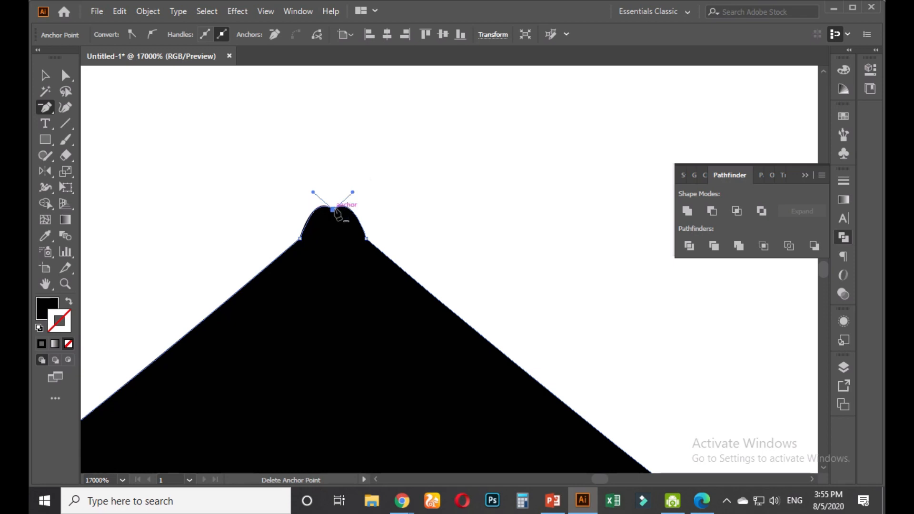
pyautogui.click(333, 209)
pyautogui.click(68, 81)
pyautogui.click(356, 214)
# Select the shield and round both corners of its flattened top with the Smooth tool
pyautogui.scroll(2, 305, 262)
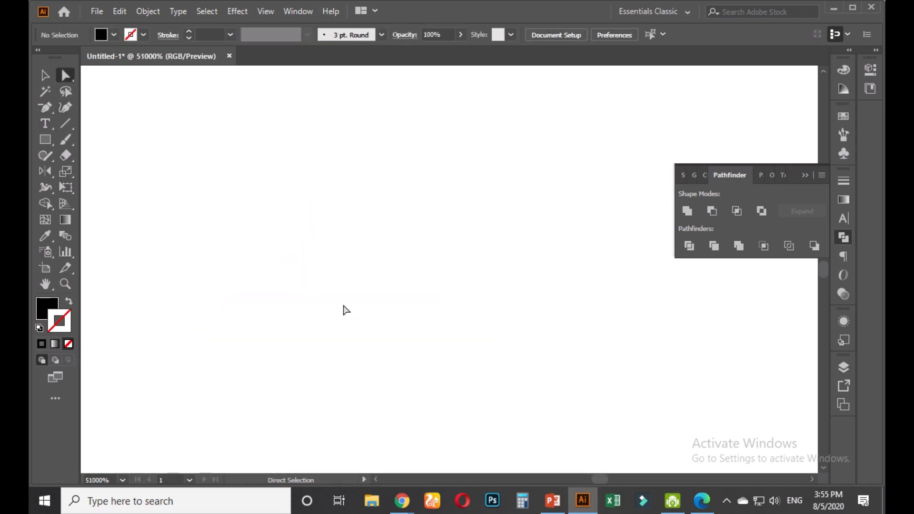
pyautogui.scroll(-2, 351, 306)
pyautogui.moveTo(539, 362); pyautogui.dragTo(441, 255)
pyautogui.scroll(1, 441, 255)
pyautogui.scroll(-4, 442, 259)
pyautogui.hscroll(3, 398, 285)
pyautogui.click(398, 284)
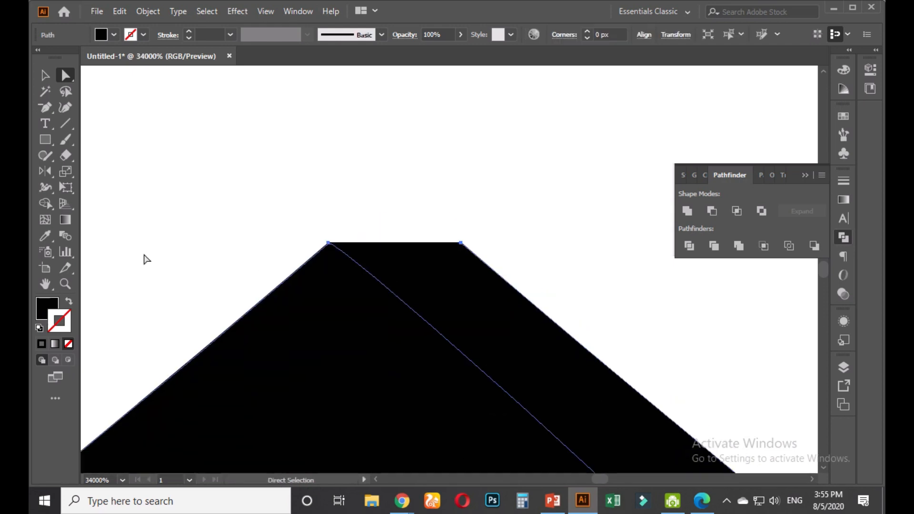
pyautogui.click(136, 141)
pyautogui.click(46, 76)
pyautogui.click(418, 320)
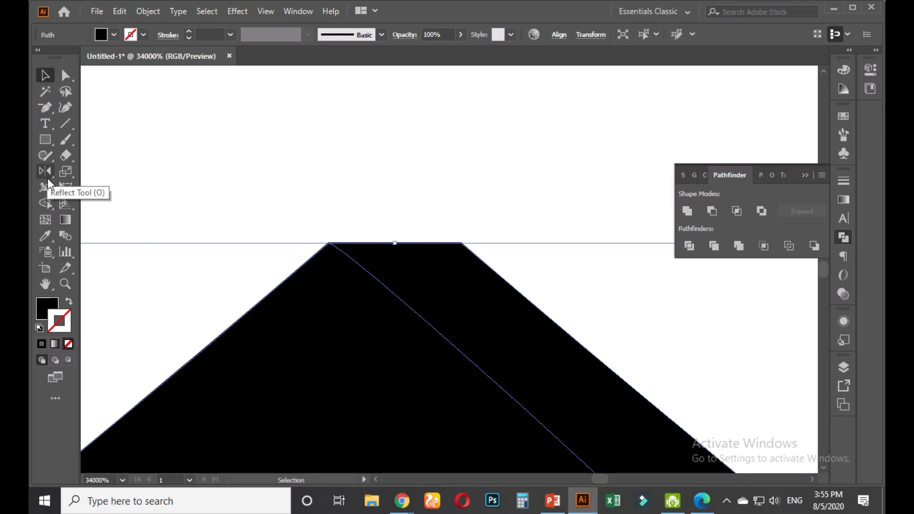
pyautogui.click(49, 161)
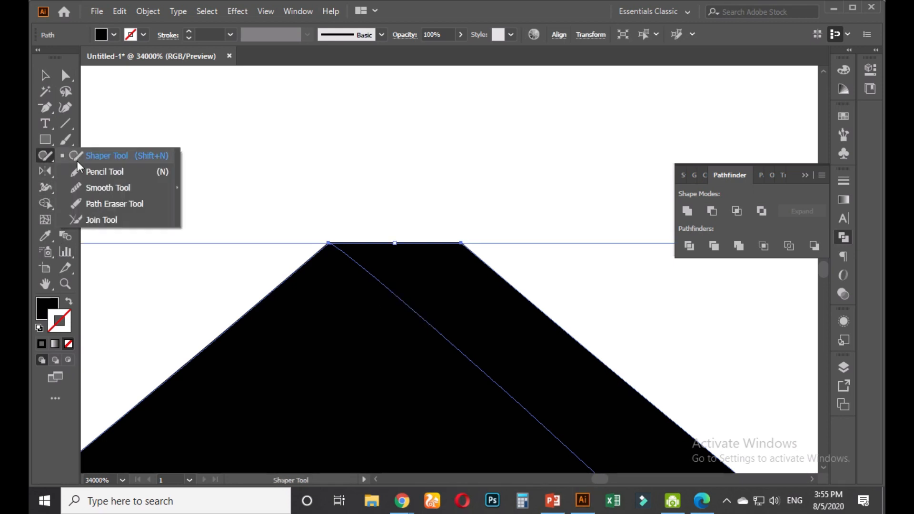
pyautogui.click(100, 187)
pyautogui.click(65, 75)
pyautogui.click(352, 284)
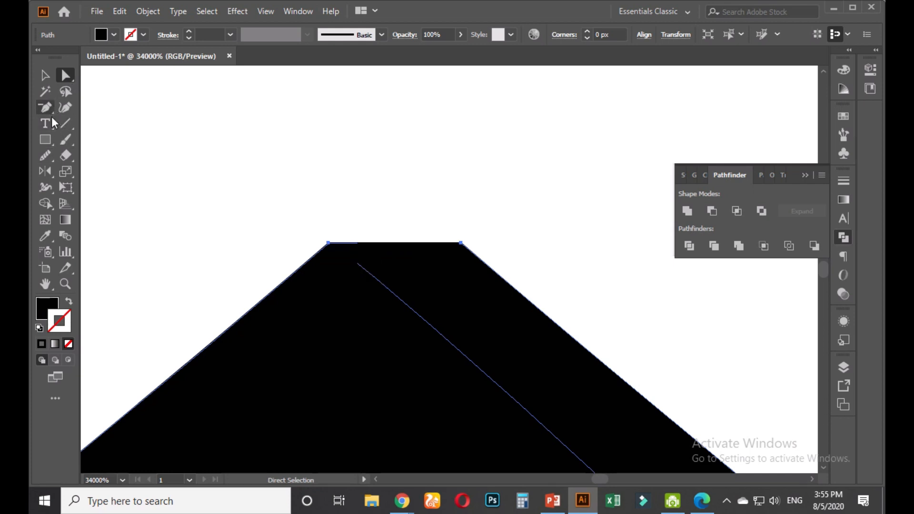
pyautogui.click(47, 157)
pyautogui.moveTo(308, 251)
pyautogui.mouseDown()
pyautogui.moveTo(451, 253)
pyautogui.moveTo(494, 269)
pyautogui.moveTo(492, 248)
pyautogui.moveTo(357, 246)
pyautogui.mouseUp()
pyautogui.moveTo(451, 246)
pyautogui.mouseDown()
pyautogui.moveTo(323, 245)
pyautogui.moveTo(461, 244)
pyautogui.mouseUp()
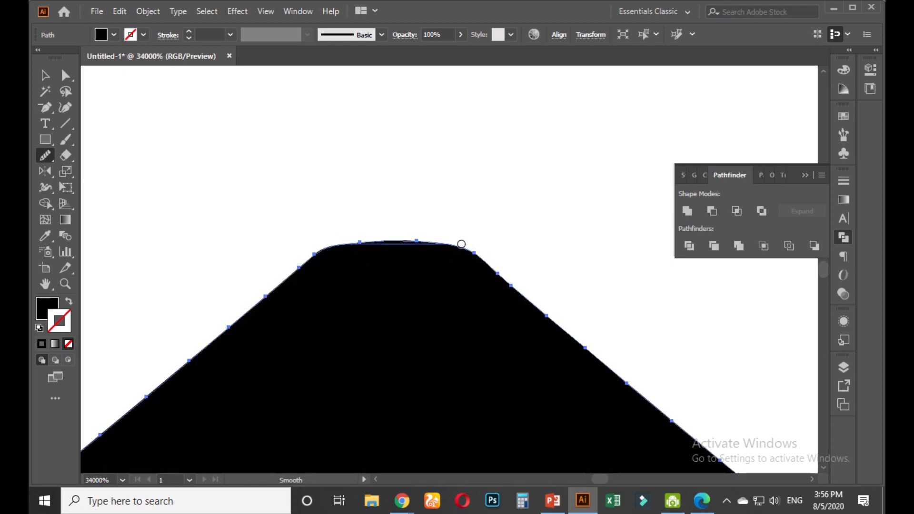
# Smooth the shield's top into one continuous curve with repeated Smooth tool strokes, and deselect the shape
pyautogui.moveTo(385, 246)
pyautogui.mouseDown()
pyautogui.moveTo(358, 248)
pyautogui.moveTo(404, 242)
pyautogui.moveTo(377, 242)
pyautogui.mouseUp()
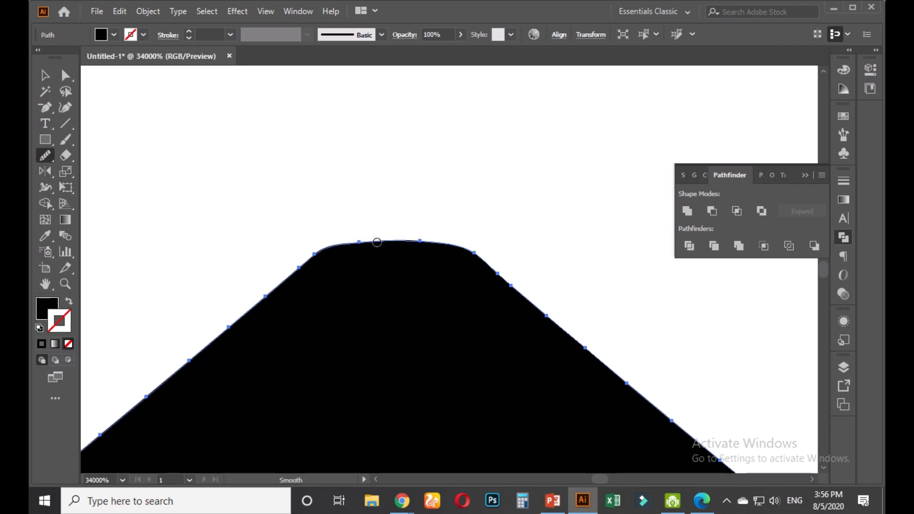
pyautogui.moveTo(439, 252); pyautogui.dragTo(384, 247)
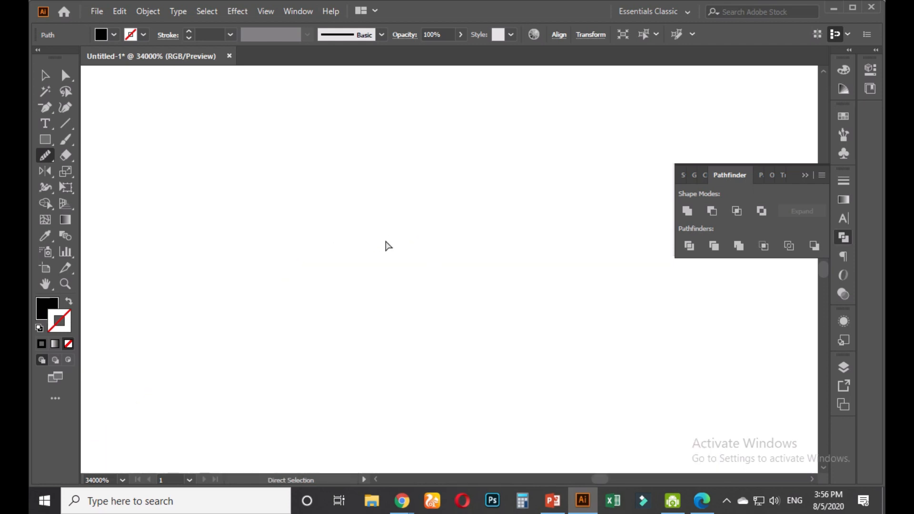
pyautogui.moveTo(460, 242); pyautogui.dragTo(462, 244)
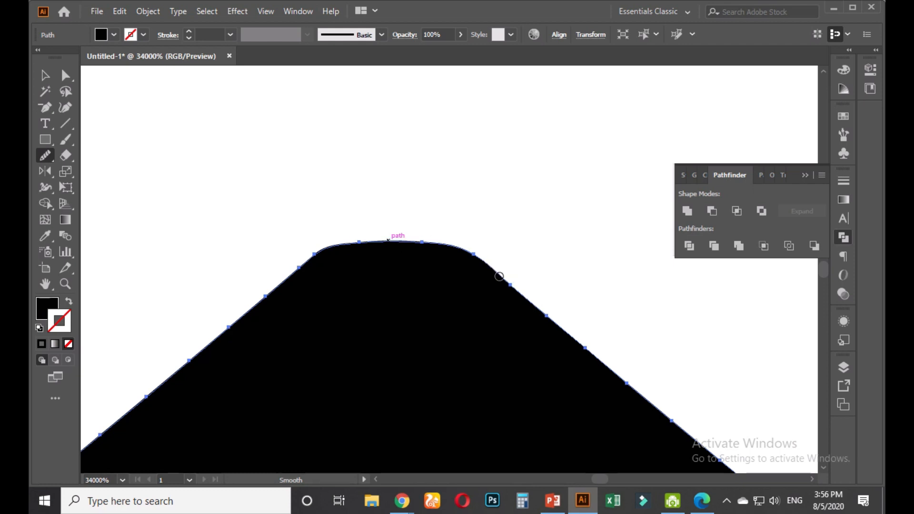
pyautogui.moveTo(299, 265)
pyautogui.mouseDown()
pyautogui.moveTo(482, 227)
pyautogui.moveTo(536, 248)
pyautogui.moveTo(534, 256)
pyautogui.mouseUp()
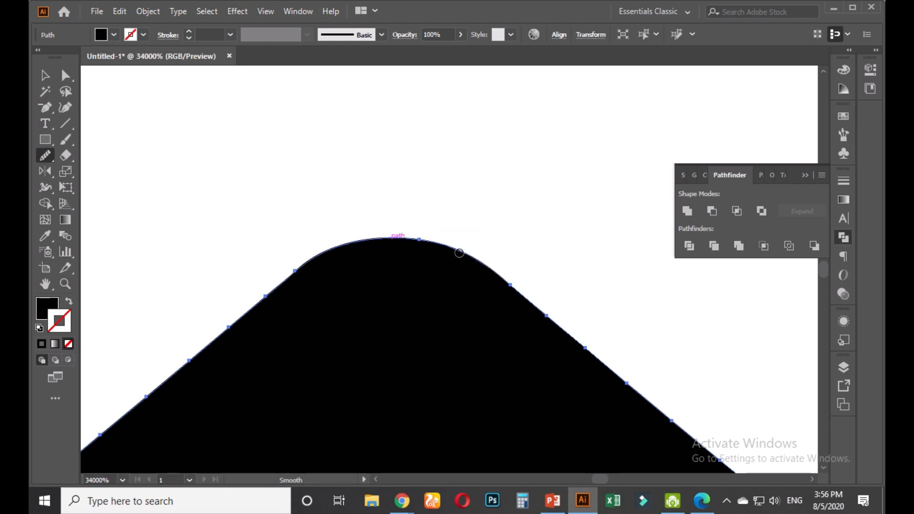
pyautogui.moveTo(608, 303); pyautogui.dragTo(695, 312)
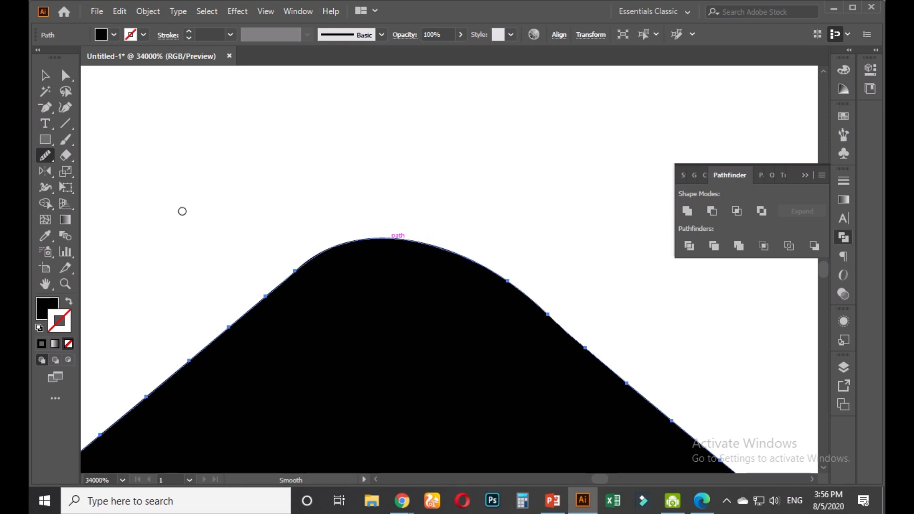
pyautogui.moveTo(332, 251); pyautogui.dragTo(499, 220)
pyautogui.click(45, 76)
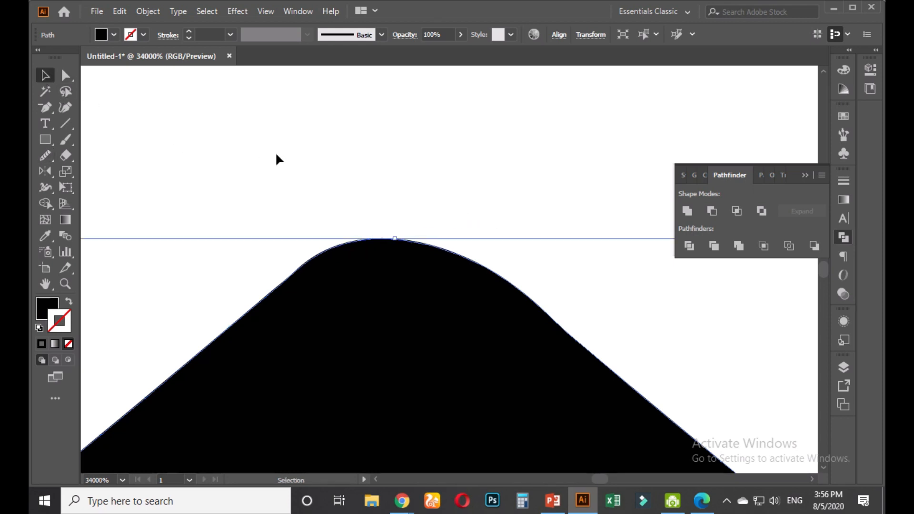
pyautogui.click(275, 151)
# Examine the shield's tip, side edges and bottom curve, and compare the whole shape with the reference logo
pyautogui.scroll(-5, 310, 174)
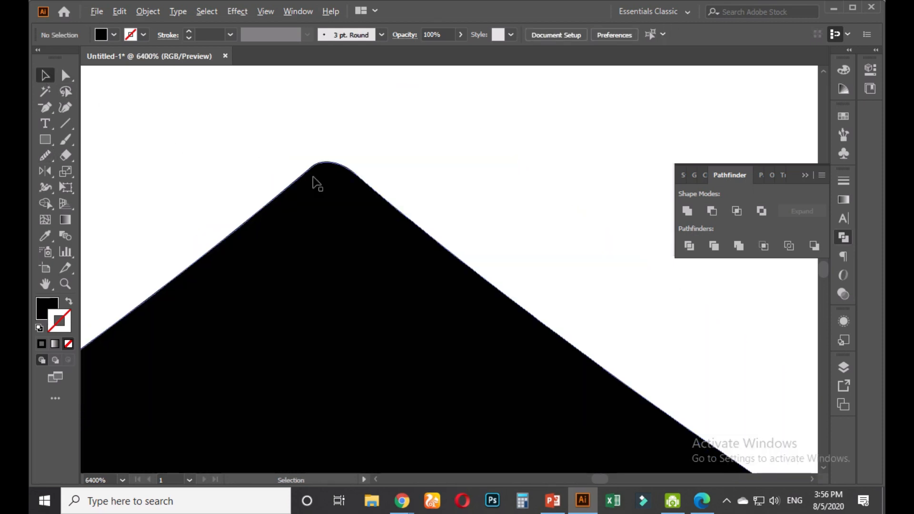
pyautogui.scroll(-6, 314, 182)
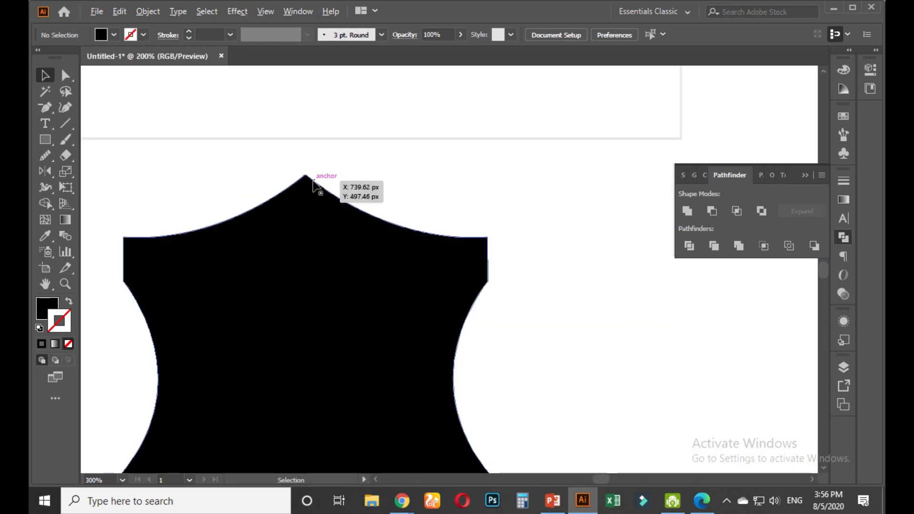
pyautogui.scroll(-2, 314, 186)
pyautogui.scroll(2, 198, 239)
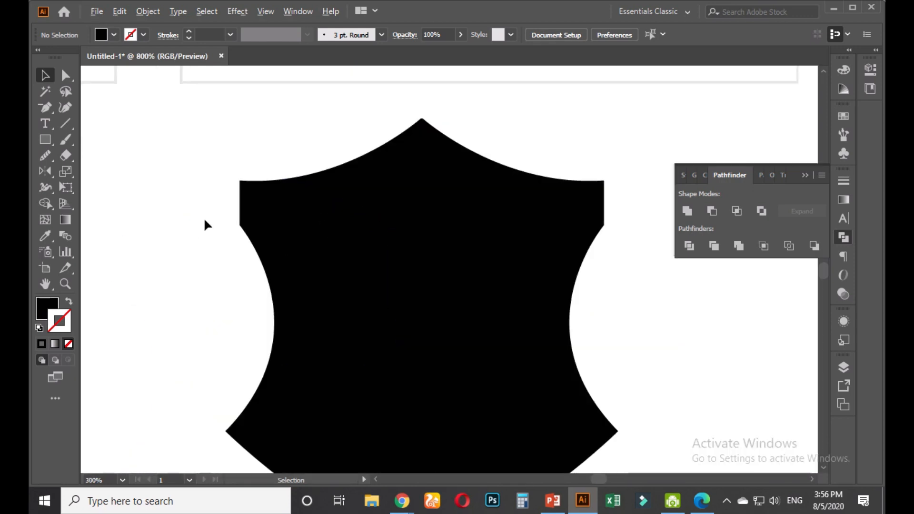
pyautogui.scroll(3, 206, 219)
pyautogui.moveTo(252, 247); pyautogui.dragTo(161, 262)
pyautogui.scroll(-3, 360, 261)
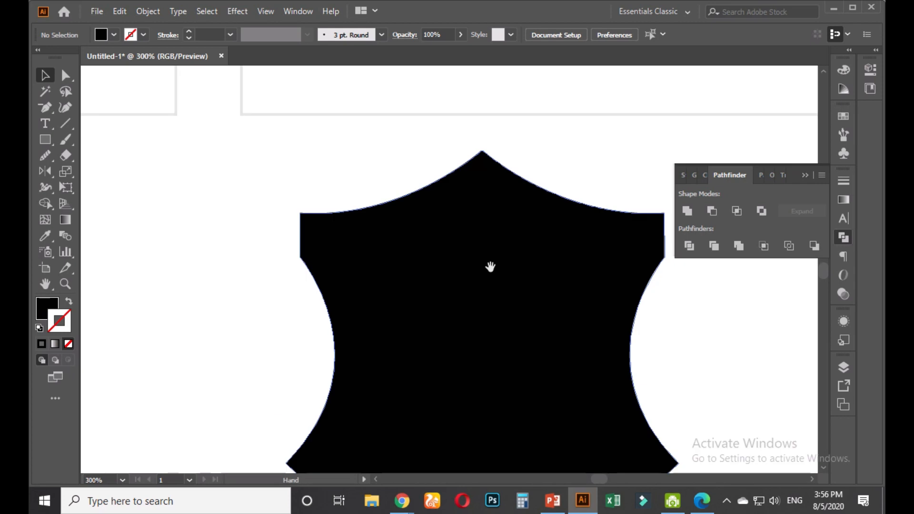
pyautogui.moveTo(491, 267); pyautogui.dragTo(290, 254)
pyautogui.moveTo(378, 386); pyautogui.dragTo(436, 248)
pyautogui.scroll(2, 290, 424)
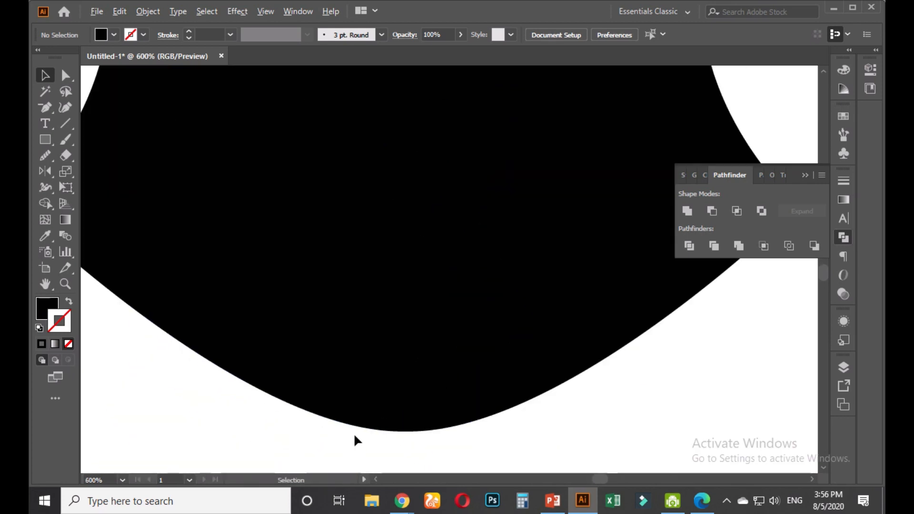
pyautogui.scroll(-3, 392, 408)
pyautogui.scroll(-2, 449, 296)
pyautogui.moveTo(449, 296)
pyautogui.mouseDown()
pyautogui.moveTo(462, 272)
pyautogui.moveTo(440, 287)
pyautogui.mouseUp()
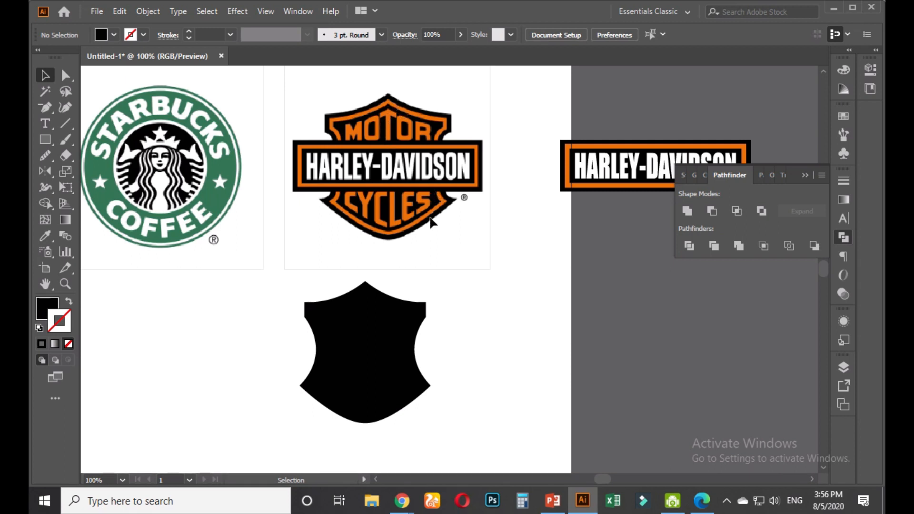
# Copy the black shield and paste the duplicate in front of it
pyautogui.click(390, 360)
pyautogui.click(119, 13)
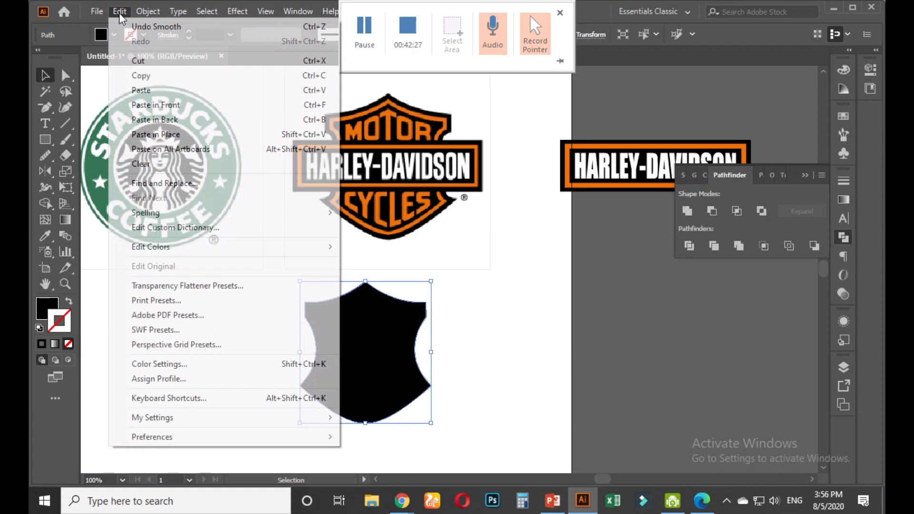
pyautogui.click(148, 80)
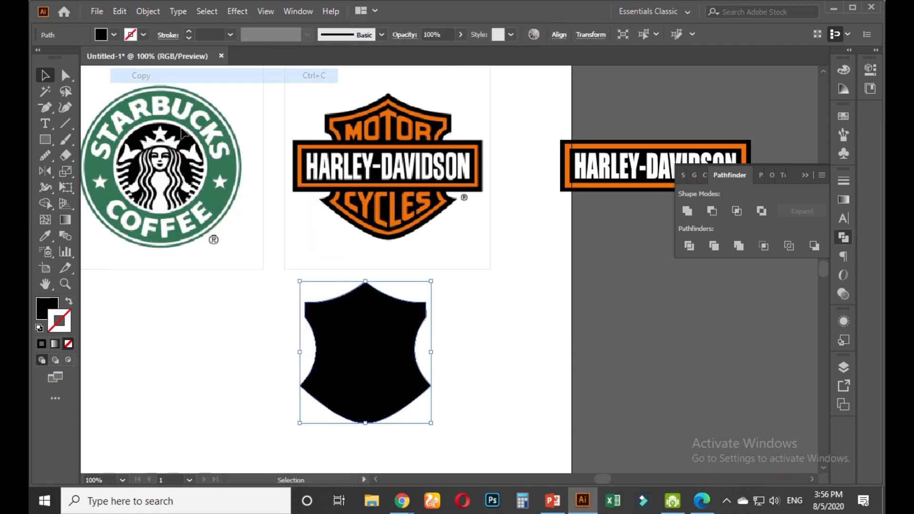
pyautogui.click(119, 11)
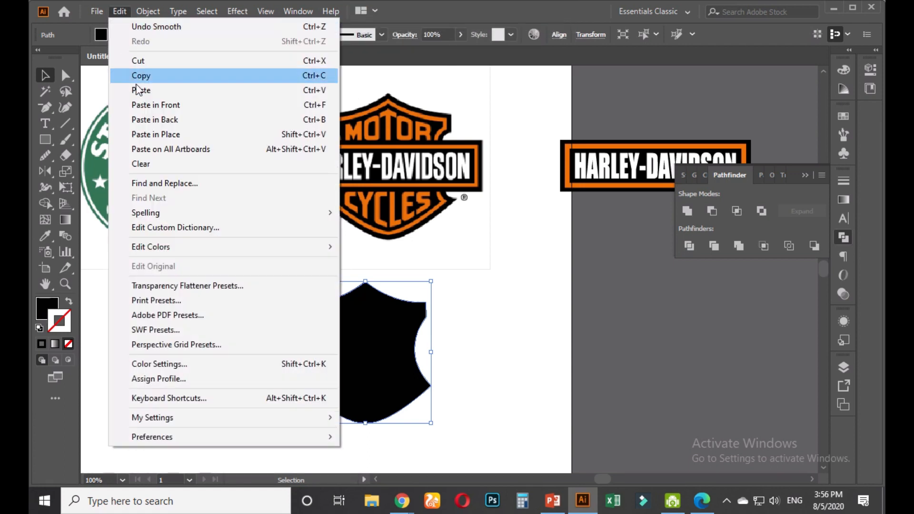
pyautogui.click(165, 106)
# Give the front shield copy the reference logo's orange as a 5 pt stroke with no fill
pyautogui.click(46, 236)
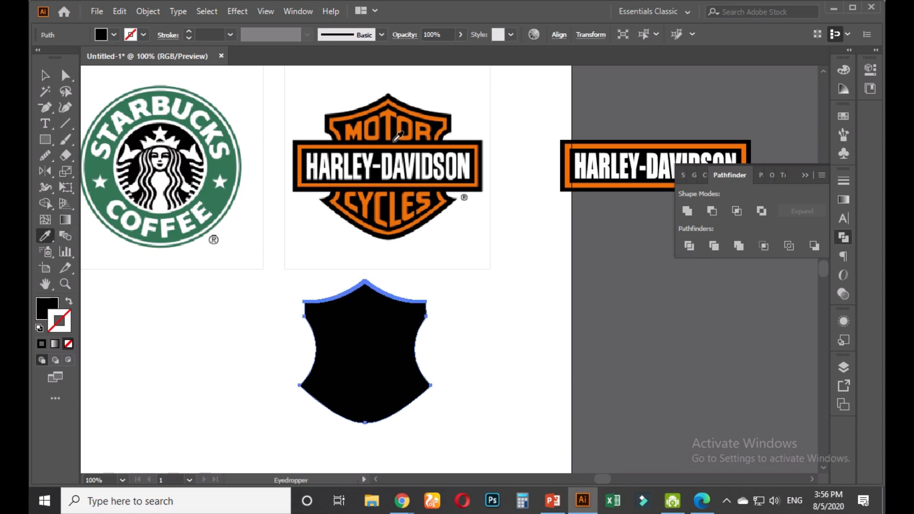
pyautogui.click(362, 124)
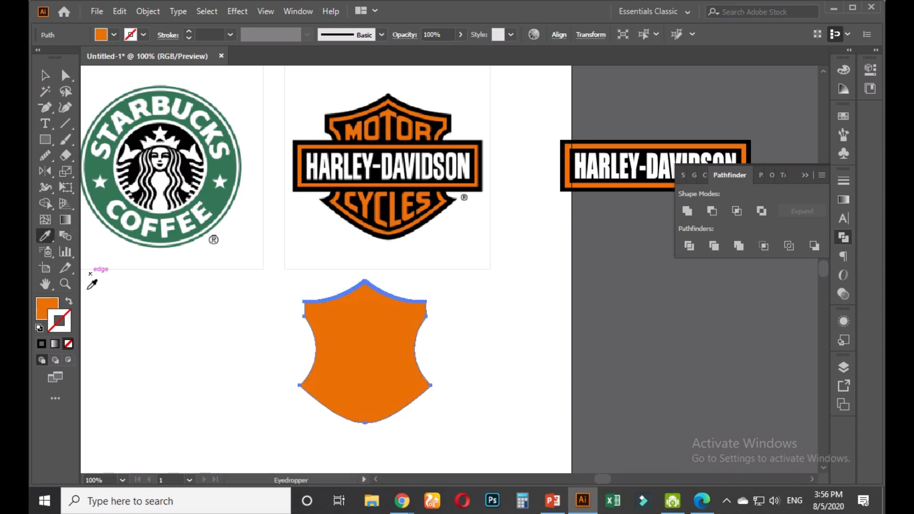
pyautogui.click(70, 302)
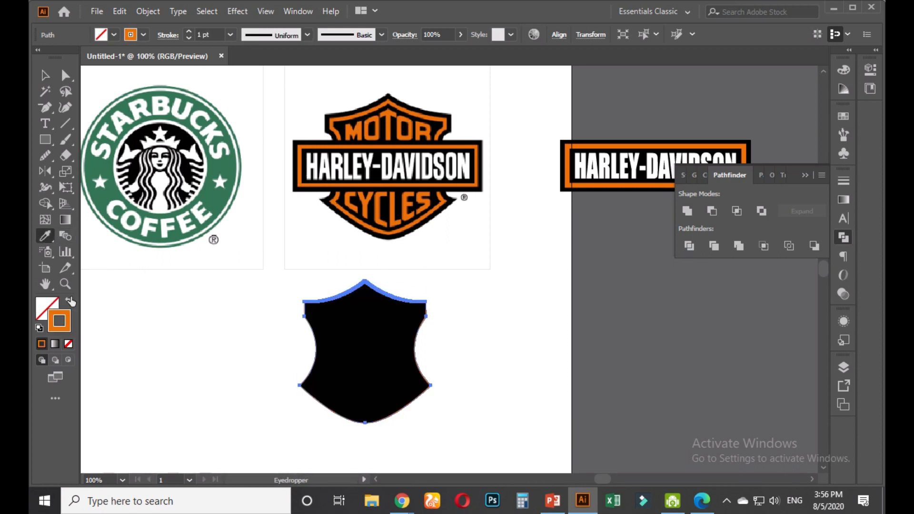
pyautogui.click(189, 33)
pyautogui.click(189, 33)
pyautogui.click(189, 32)
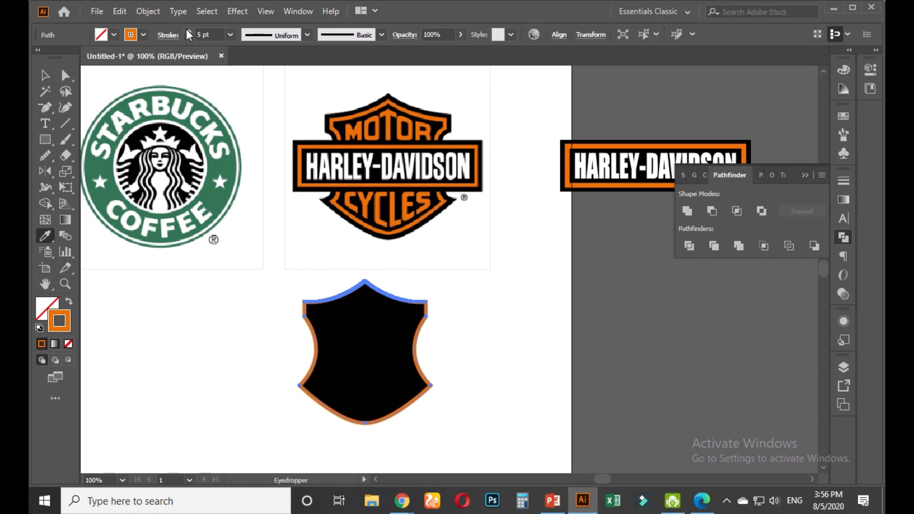
# Scale the orange outline down slightly about its centre so it sits just inside the black shield's edge, and deselect it
pyautogui.click(46, 76)
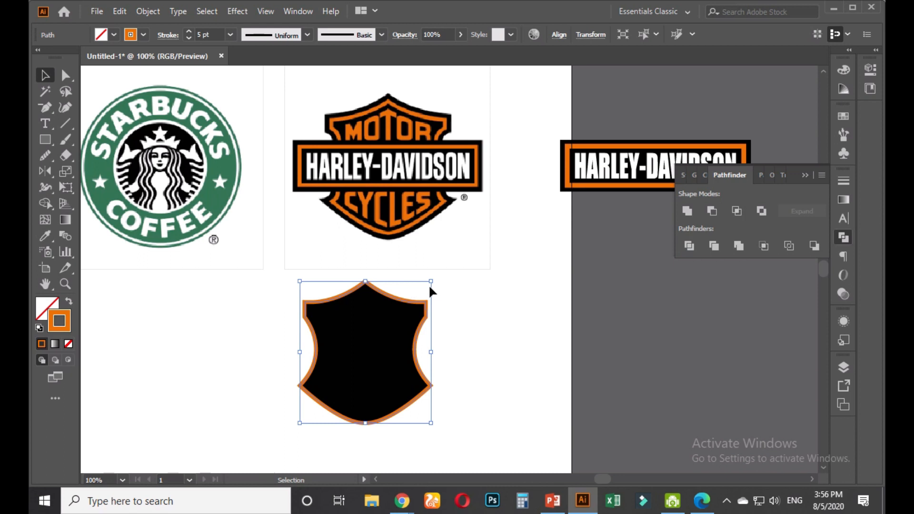
pyautogui.moveTo(431, 282); pyautogui.dragTo(425, 287)
pyautogui.click(479, 323)
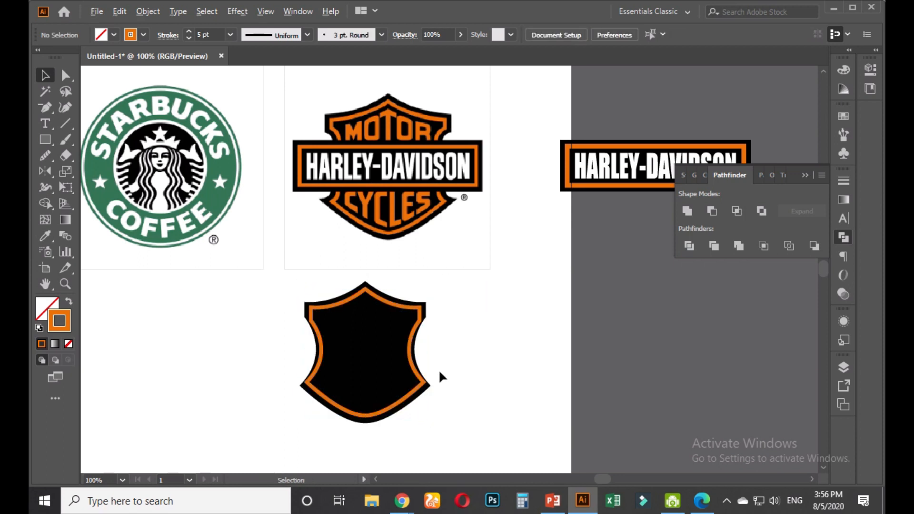
# Stretch the orange outline's bottom edge down slightly, closer to the black shield's bottom curve, and deselect it
pyautogui.scroll(2, 439, 370)
pyautogui.moveTo(435, 358); pyautogui.dragTo(472, 297)
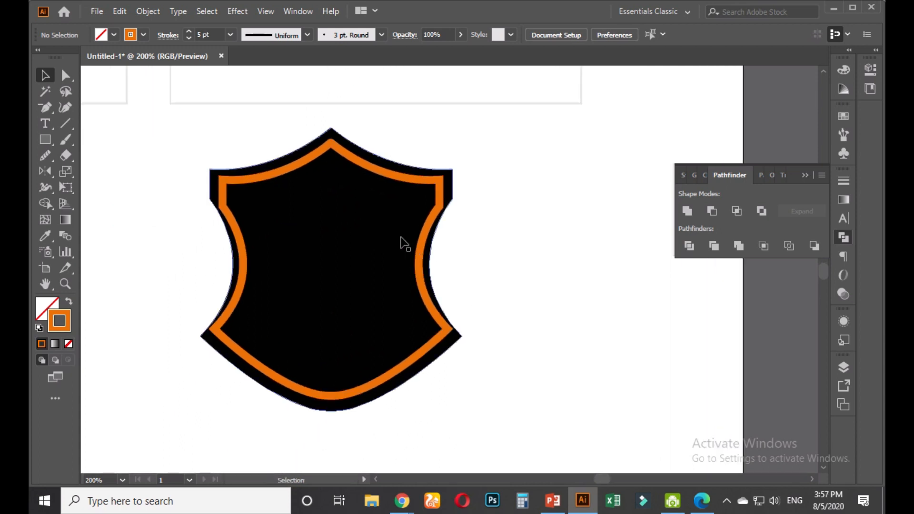
pyautogui.click(331, 394)
pyautogui.moveTo(332, 402); pyautogui.dragTo(334, 406)
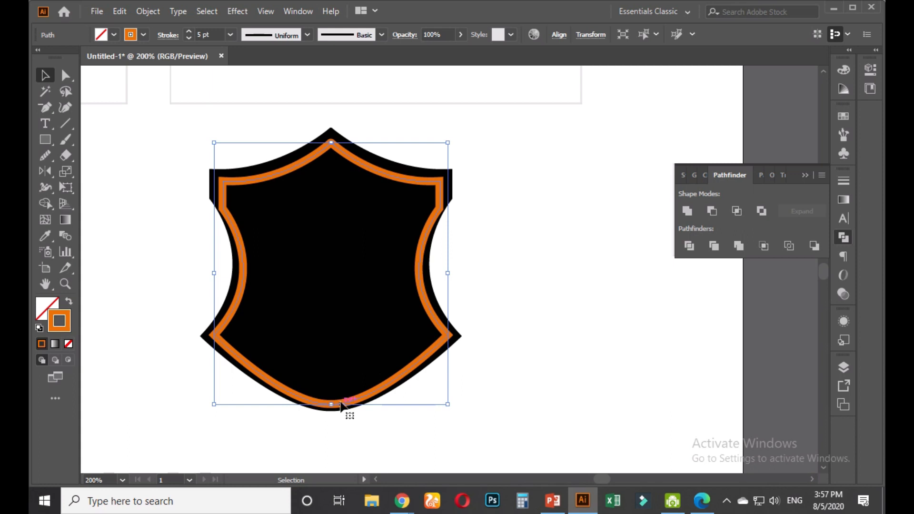
pyautogui.click(500, 281)
# Scale the orange outline down slightly about its centre and stretch its top edge up a little toward the shield's tip
pyautogui.click(441, 204)
pyautogui.moveTo(449, 142); pyautogui.dragTo(446, 150)
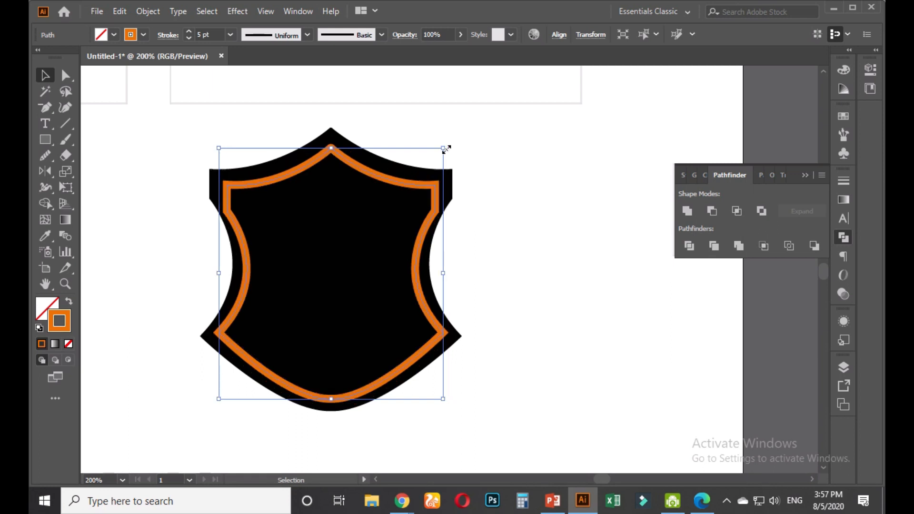
pyautogui.click(512, 202)
pyautogui.click(320, 155)
pyautogui.moveTo(331, 148); pyautogui.dragTo(332, 144)
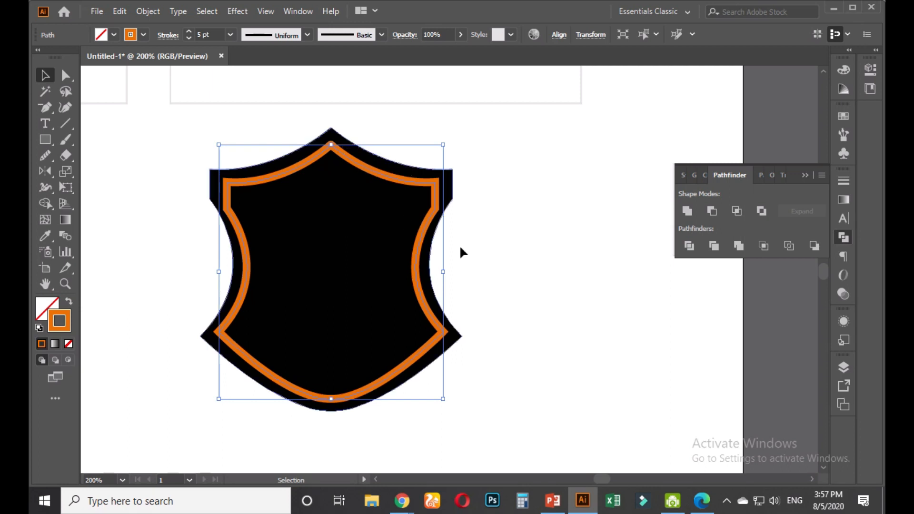
pyautogui.click(490, 268)
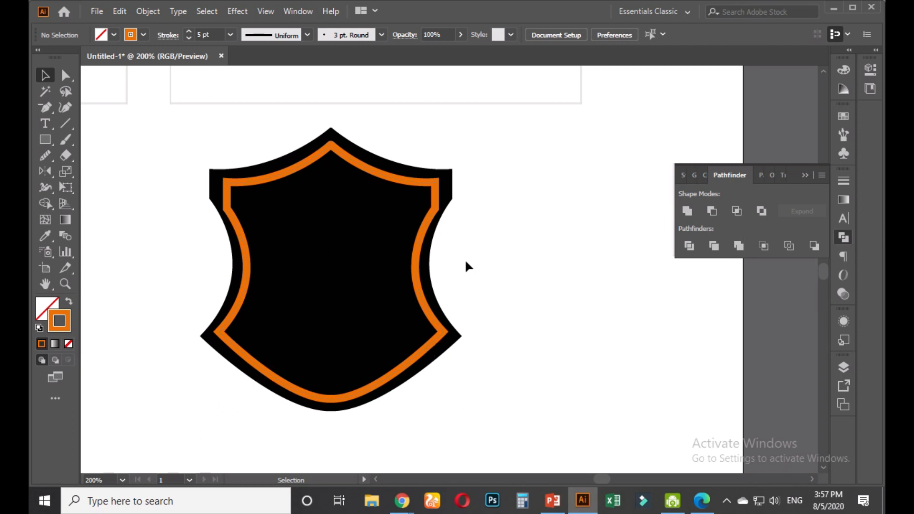
# Move the anchor points at the lower ends of both short vertical sides of the black shield down, level with the orange outline's corners
pyautogui.scroll(2, 461, 260)
pyautogui.scroll(1, 460, 260)
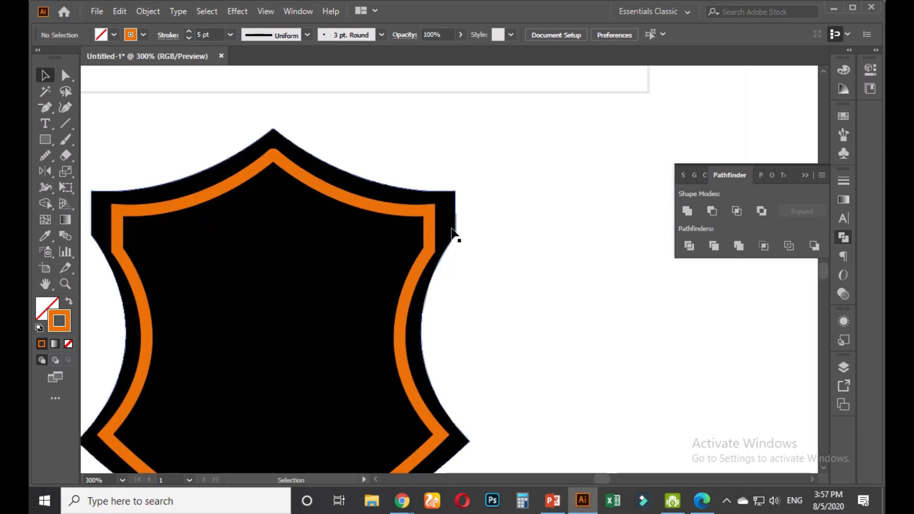
pyautogui.click(453, 238)
pyautogui.click(66, 76)
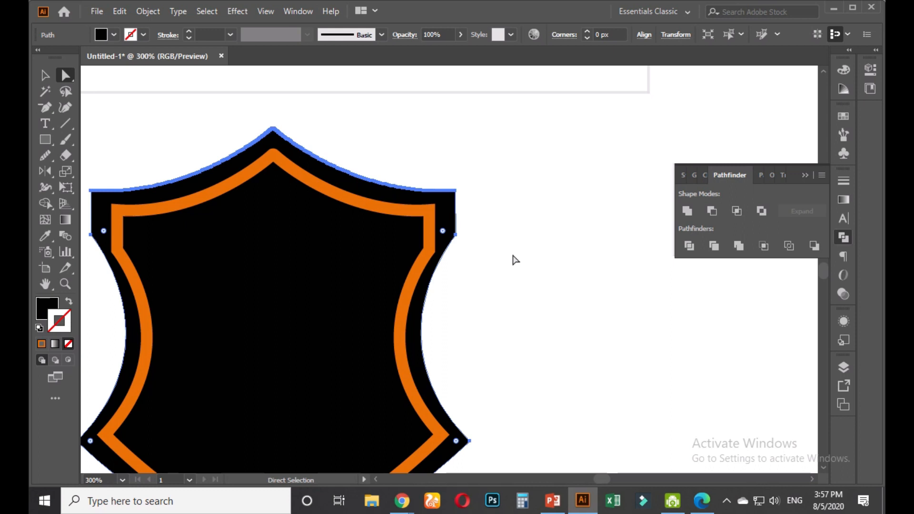
pyautogui.click(515, 260)
pyautogui.moveTo(460, 272); pyautogui.dragTo(527, 256)
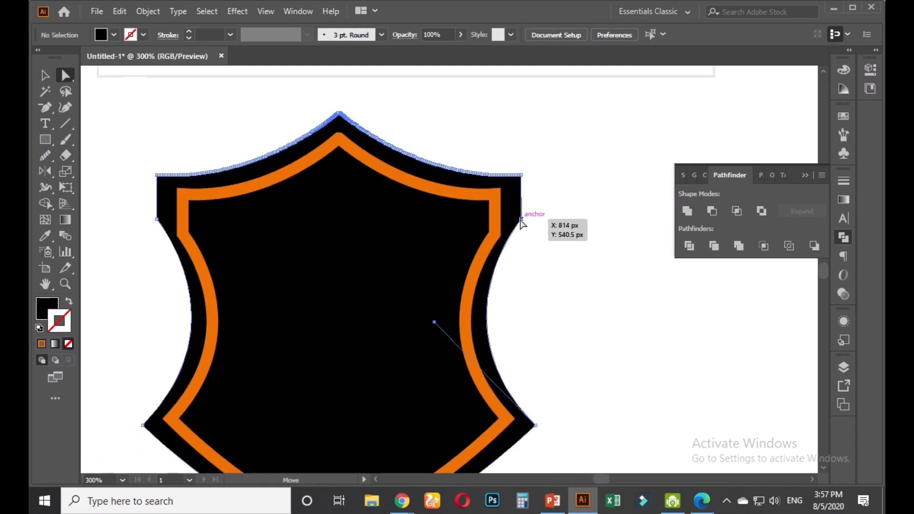
pyautogui.click(521, 219)
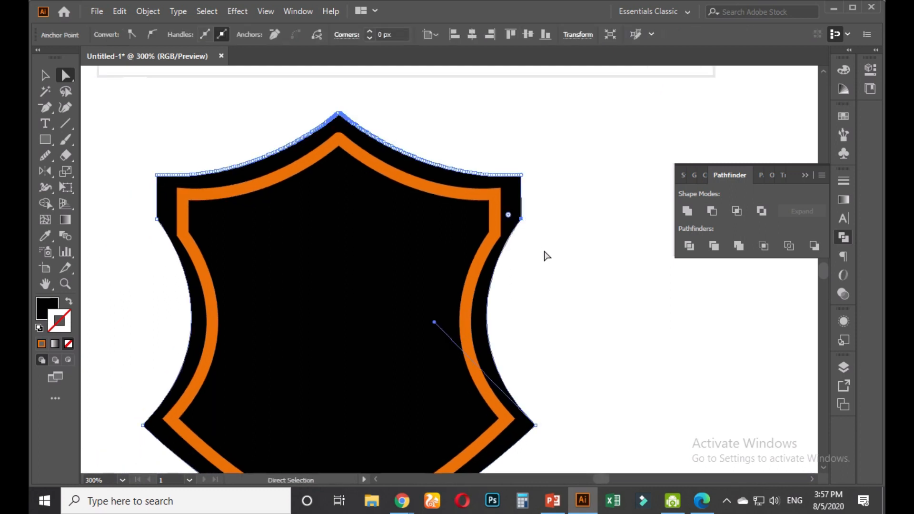
pyautogui.keyDown('shift'); pyautogui.click(157, 220); pyautogui.keyUp('shift')
pyautogui.press('Down')
pyautogui.press('Down')
pyautogui.press('Down')
pyautogui.press('Down')
pyautogui.press('Down')
pyautogui.press('Down')
pyautogui.press('Down')
pyautogui.press('Down')
pyautogui.press('Down')
pyautogui.press('Down')
pyautogui.press('Down')
pyautogui.press('Down')
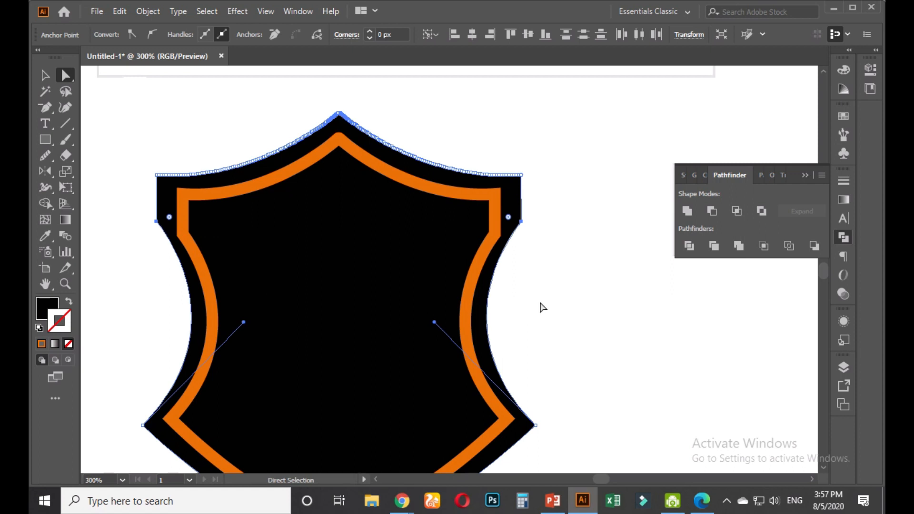
pyautogui.press('Down')
pyautogui.press('Down')
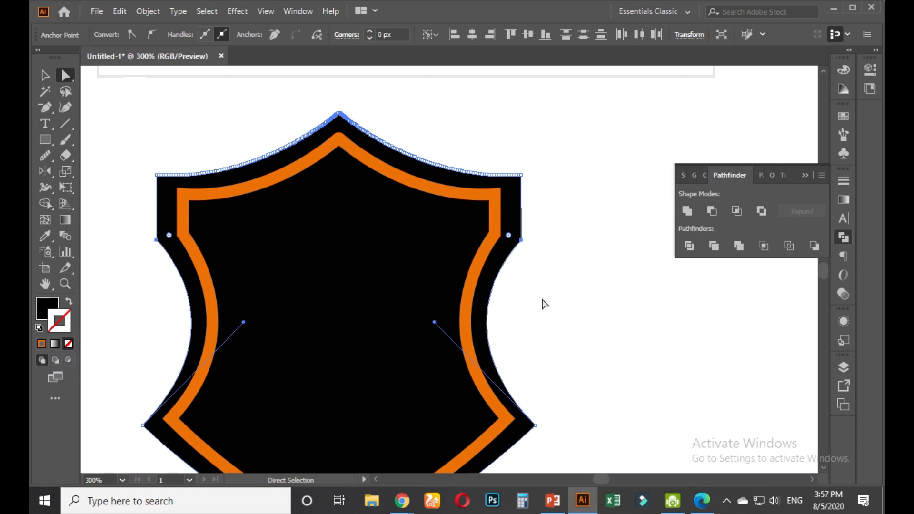
pyautogui.click(542, 302)
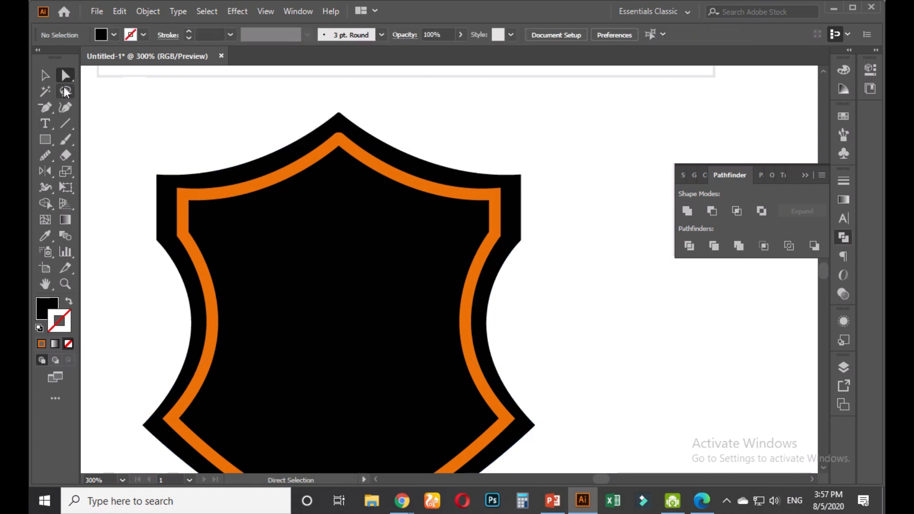
# Try widening the orange outline slightly about its centre, and undo the change
pyautogui.click(235, 196)
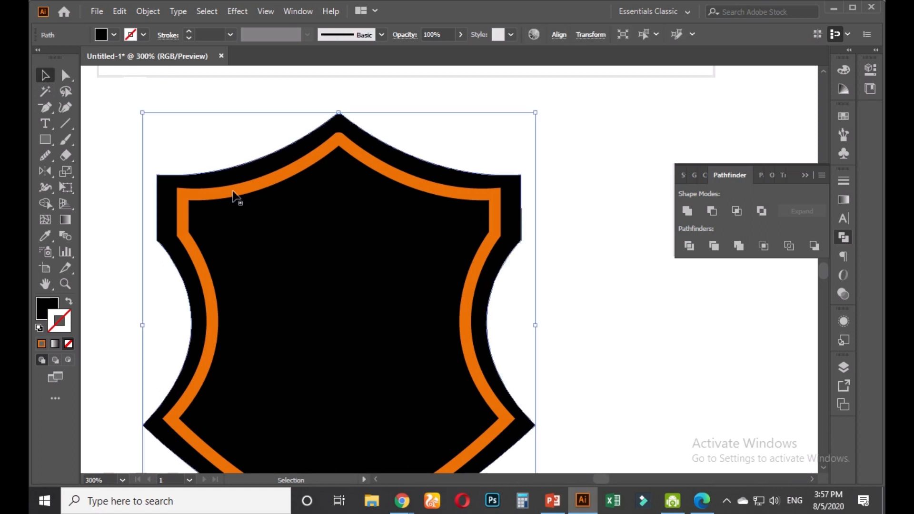
pyautogui.click(257, 193)
pyautogui.moveTo(507, 330); pyautogui.dragTo(509, 330)
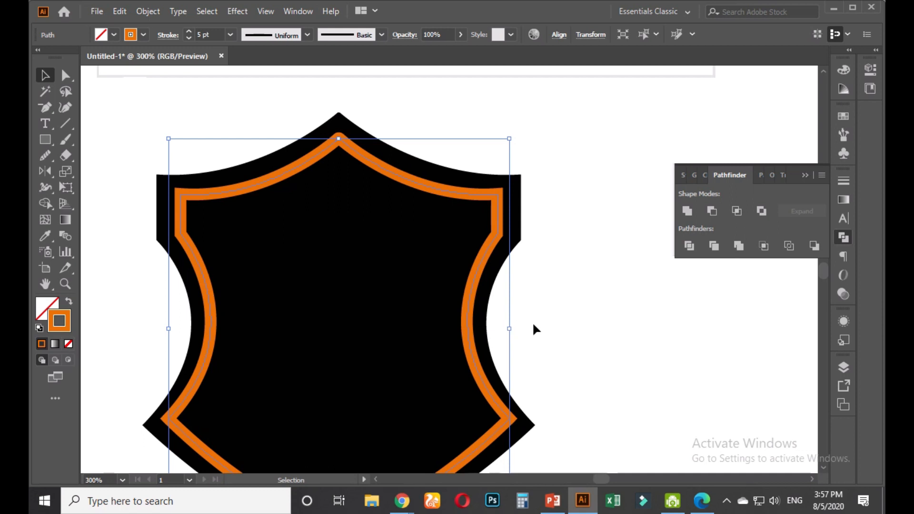
pyautogui.hotkey('ctrl', 'z')
pyautogui.click(549, 306)
# Move the anchor points of the black shield's right vertical side inward, closer to the orange outline
pyautogui.click(66, 75)
pyautogui.moveTo(537, 158)
pyautogui.mouseDown()
pyautogui.moveTo(518, 244)
pyautogui.moveTo(527, 262)
pyautogui.moveTo(518, 254)
pyautogui.mouseUp()
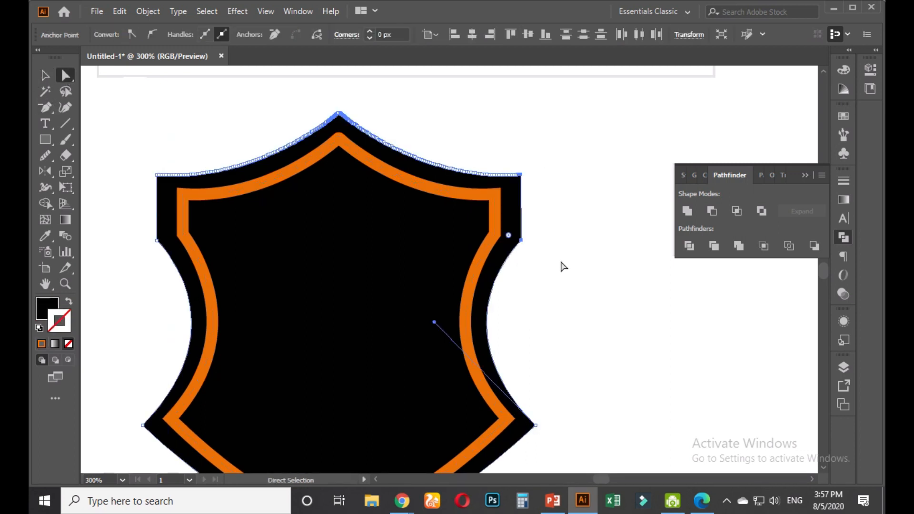
pyautogui.press('Left')
pyautogui.press('Left')
pyautogui.press('Left')
pyautogui.press('Left')
pyautogui.press('Left')
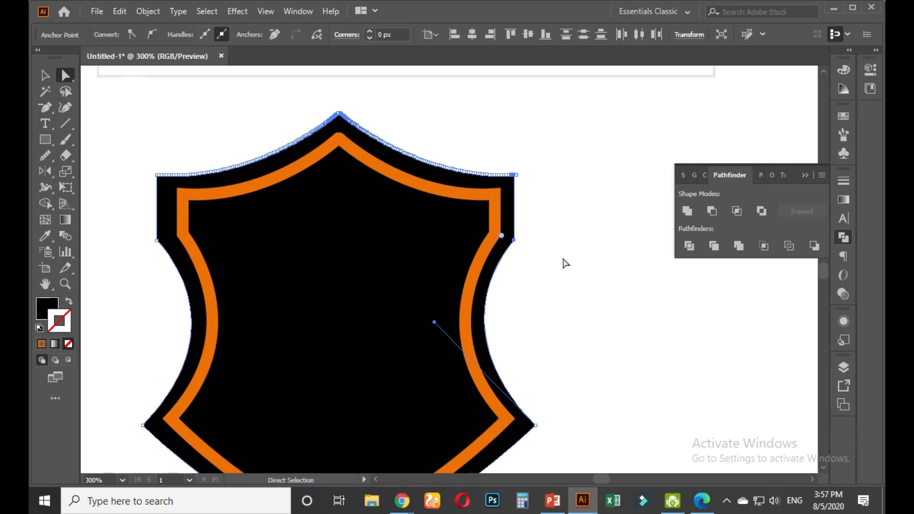
pyautogui.press('Left')
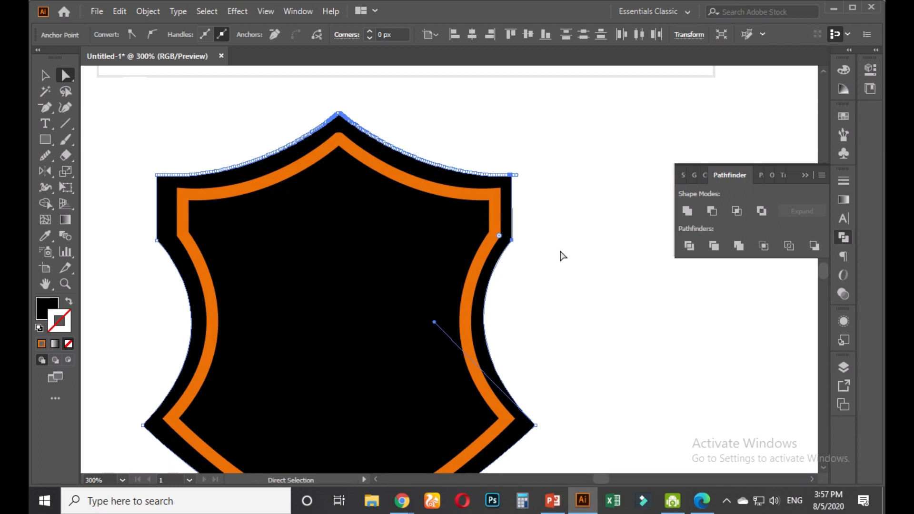
# Move the anchor points of the black shield's left vertical side inward to match the opposite side, and deselect them
pyautogui.click(123, 170)
pyautogui.moveTo(138, 161); pyautogui.dragTo(165, 271)
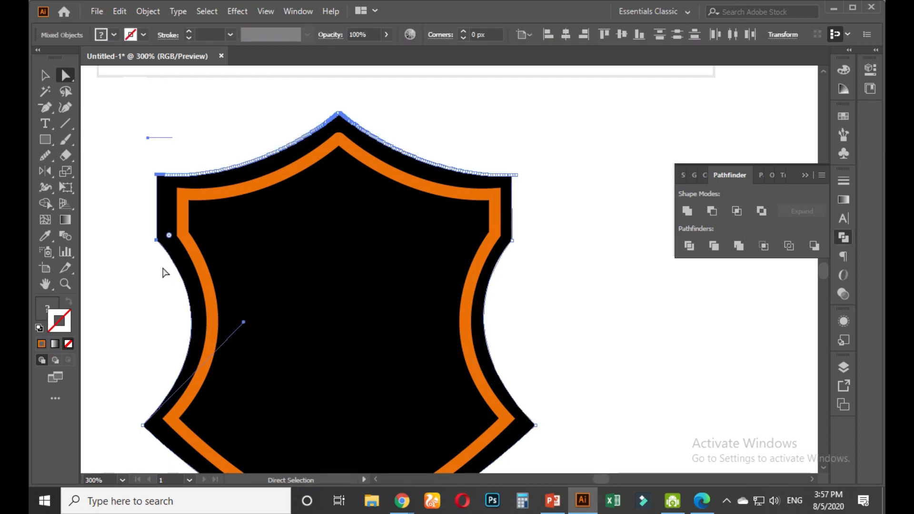
pyautogui.click(149, 276)
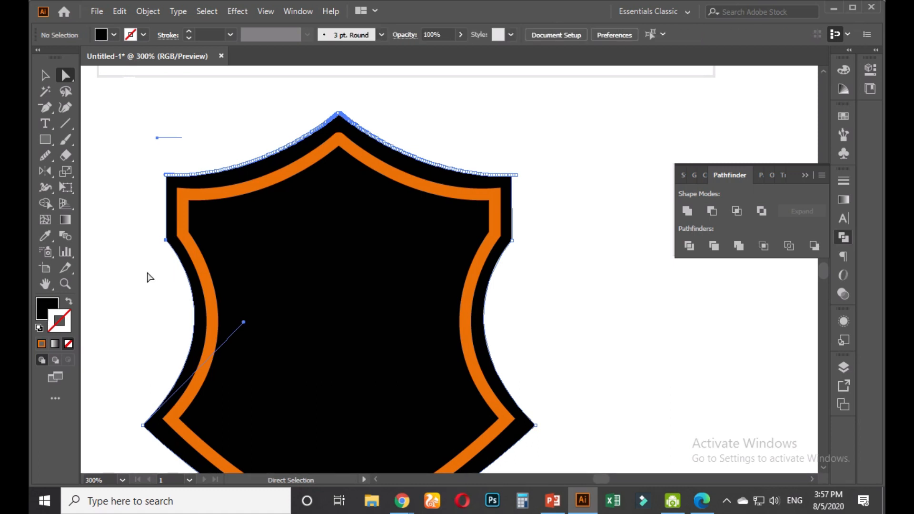
pyautogui.scroll(-1, 144, 282)
pyautogui.scroll(-3, 153, 238)
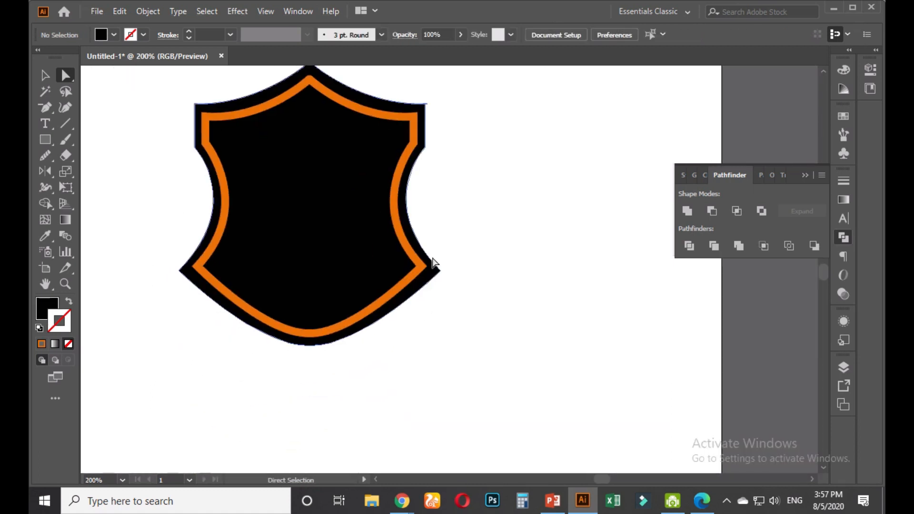
# Nudge the black shield outline's lower-right corner anchor up and inward to even out the black border
pyautogui.scroll(2, 440, 281)
pyautogui.scroll(1, 440, 290)
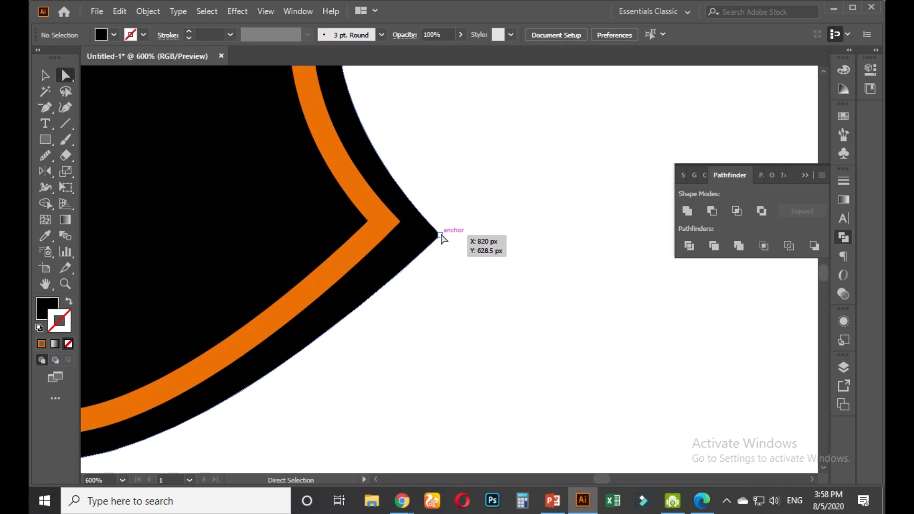
pyautogui.click(438, 239)
pyautogui.press('Up')
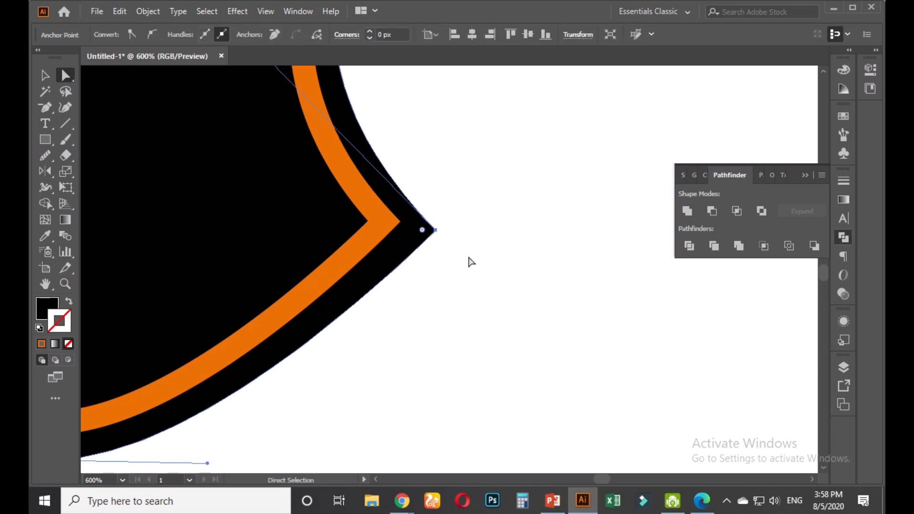
pyautogui.click(470, 262)
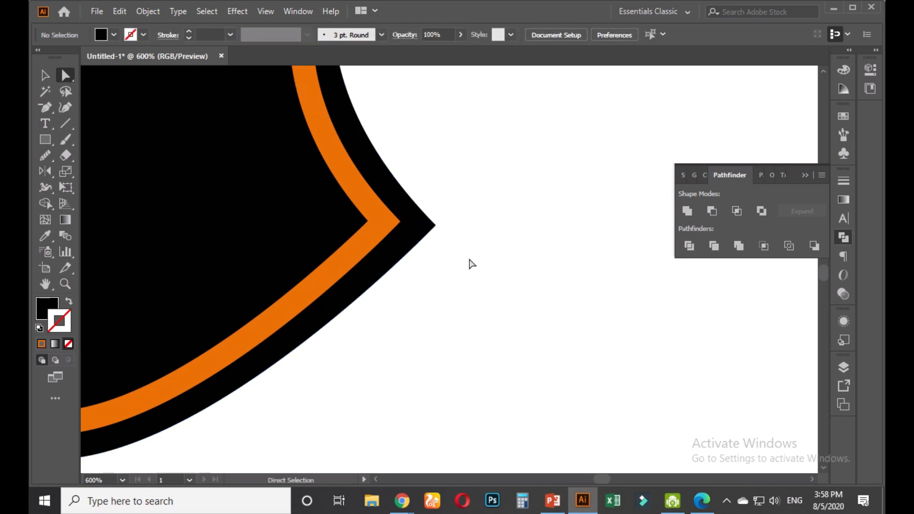
# Nudge the black shield outline's lower-left corner anchor up and inward to match the opposite corner
pyautogui.scroll(-2, 470, 265)
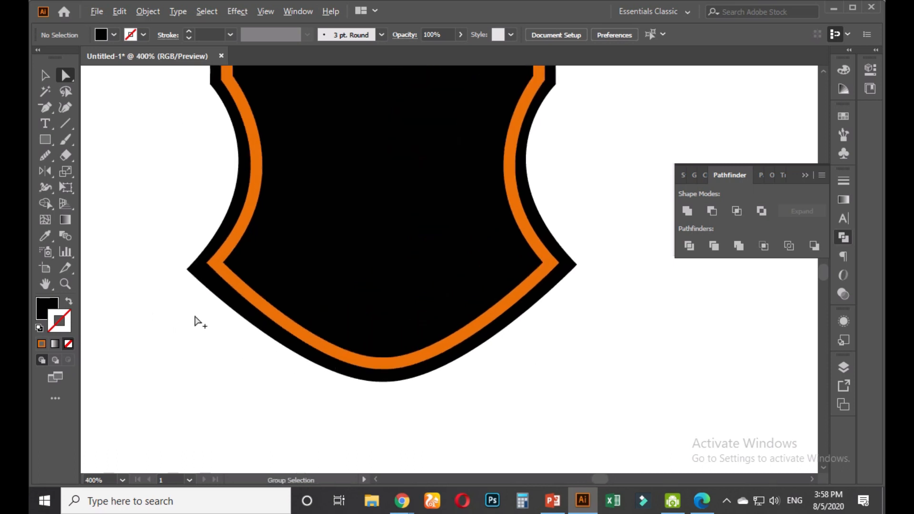
pyautogui.click(182, 251)
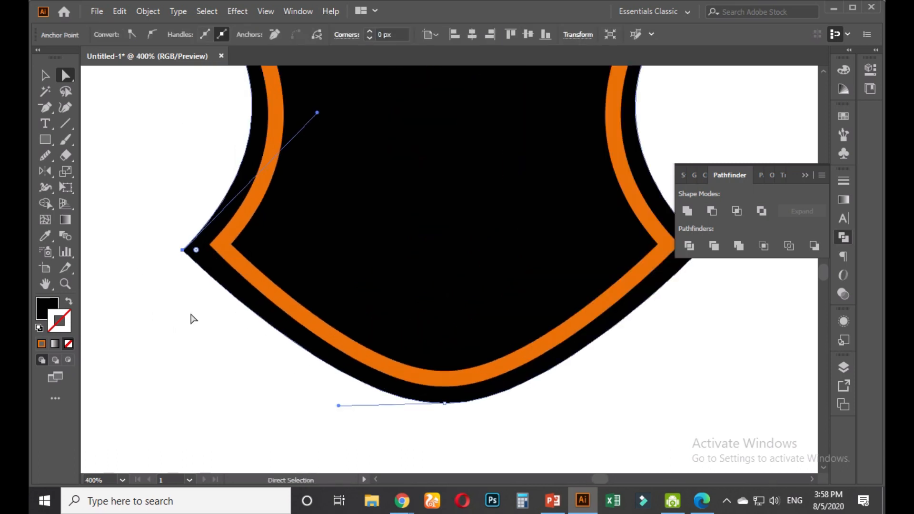
pyautogui.press('Up')
pyautogui.press('Right')
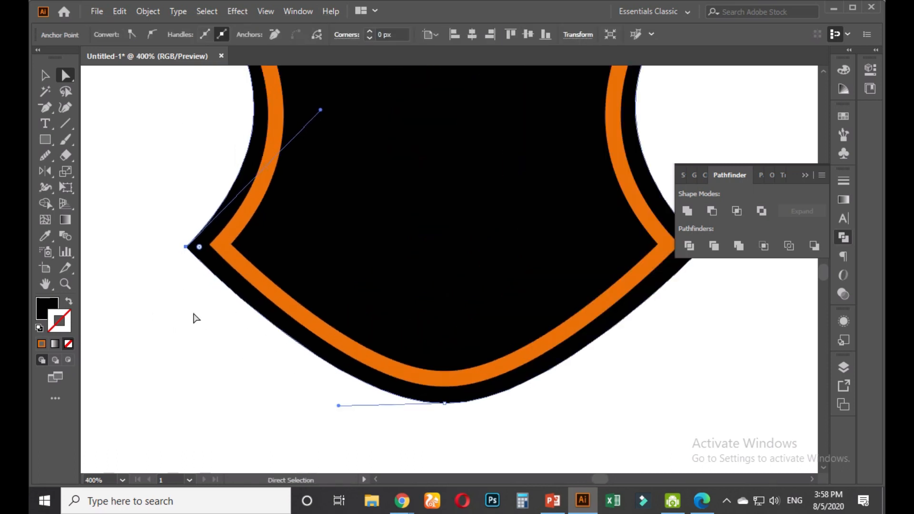
pyautogui.press('Right')
pyautogui.click(195, 314)
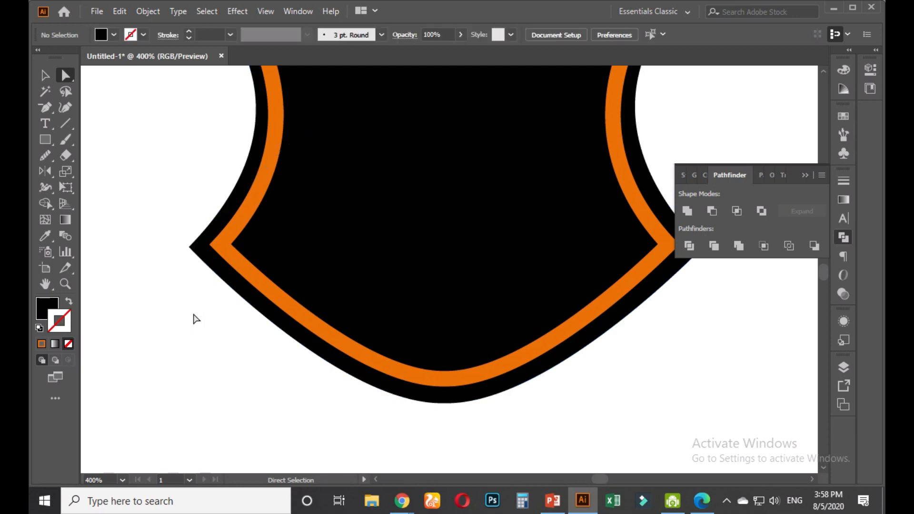
# Select the black outline's path at the stray spikes on the shield's upper-right corner
pyautogui.scroll(-2, 210, 312)
pyautogui.scroll(3, 496, 271)
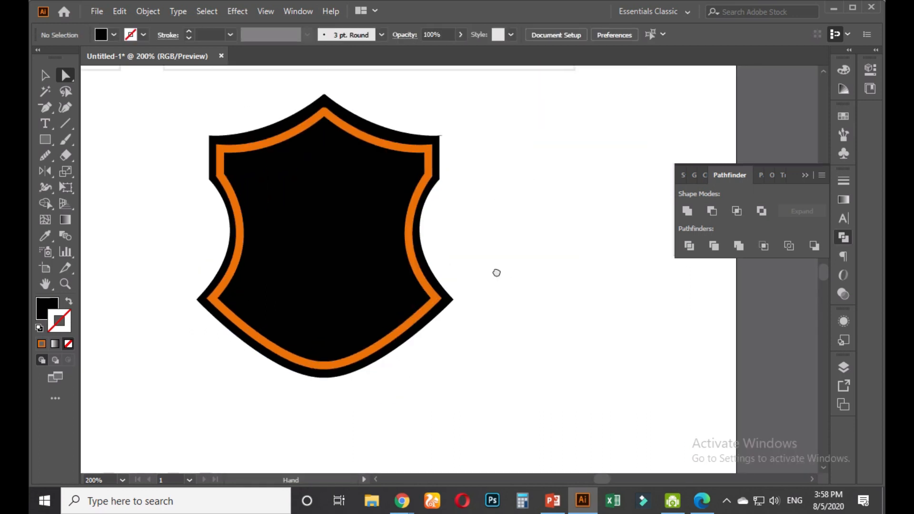
pyautogui.scroll(-2, 496, 277)
pyautogui.scroll(3, 475, 239)
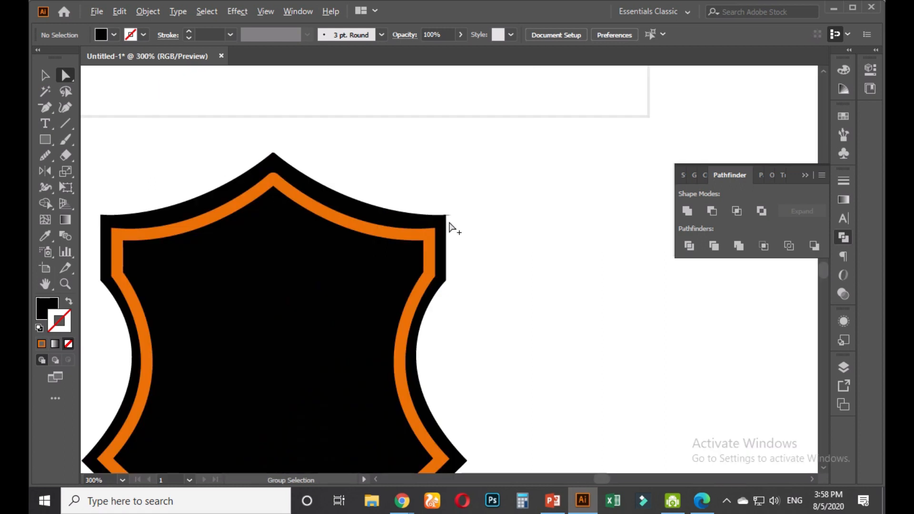
pyautogui.scroll(6, 453, 226)
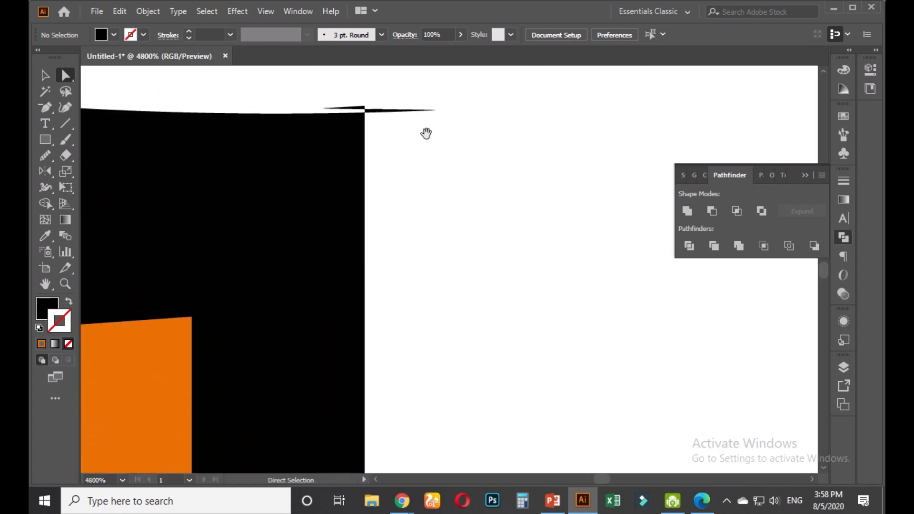
pyautogui.moveTo(426, 134); pyautogui.dragTo(418, 255)
pyautogui.scroll(1, 399, 267)
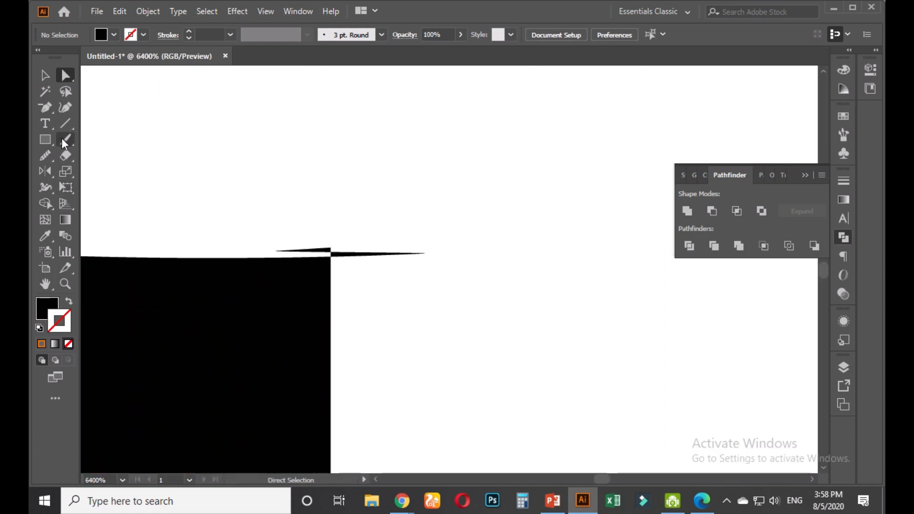
pyautogui.click(333, 254)
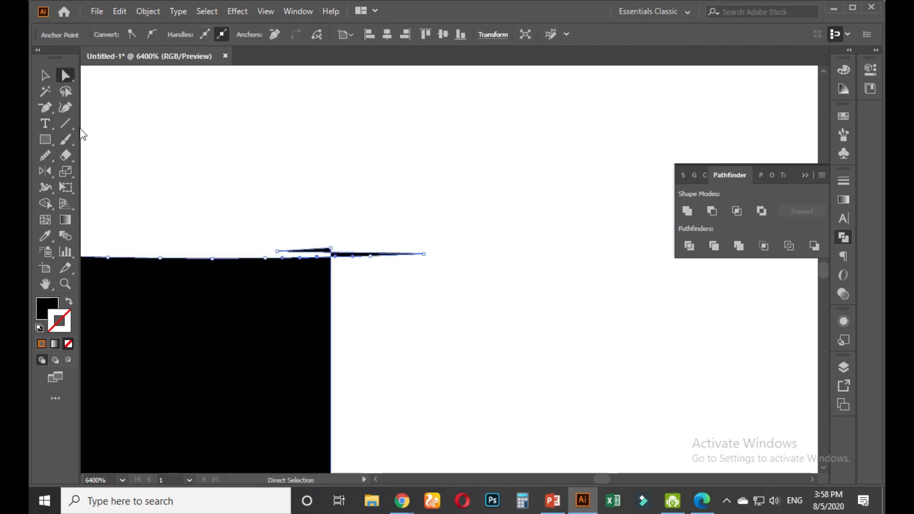
pyautogui.scroll(1, 252, 256)
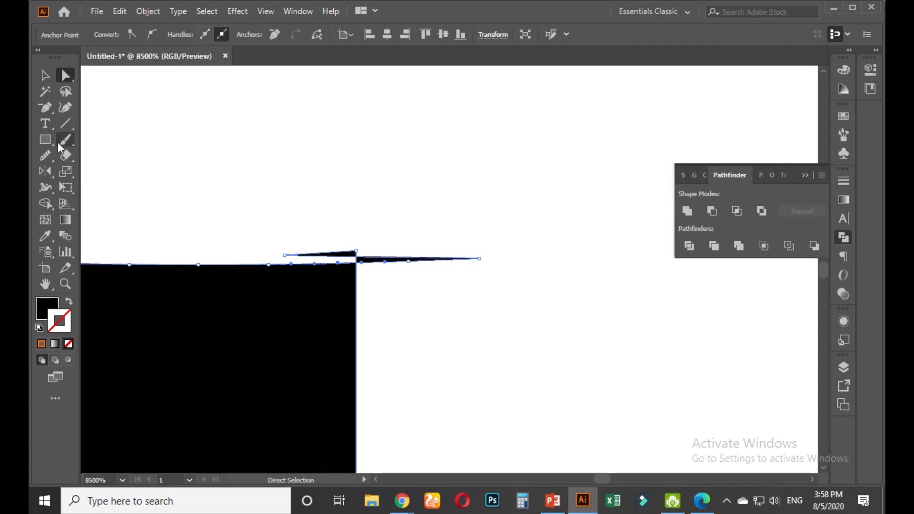
# Try to erase the stray spikes at the shield's upper-right corner with the Eraser
pyautogui.click(65, 155)
pyautogui.moveTo(286, 215)
pyautogui.mouseDown()
pyautogui.moveTo(288, 231)
pyautogui.moveTo(549, 245)
pyautogui.mouseUp()
pyautogui.hotkey('ctrl', 'z')
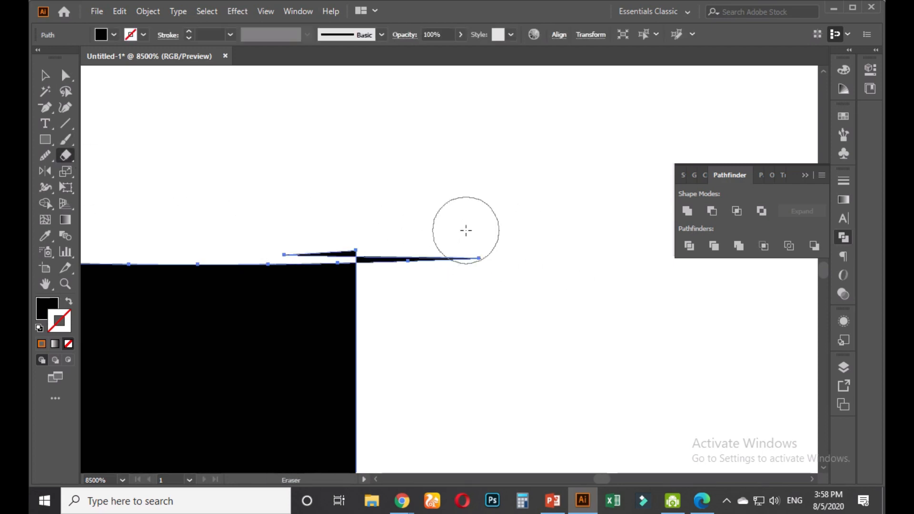
# Delete the extra anchor points that form the spikes at the black outline's upper-right corner
pyautogui.click(45, 107)
pyautogui.scroll(2, 312, 279)
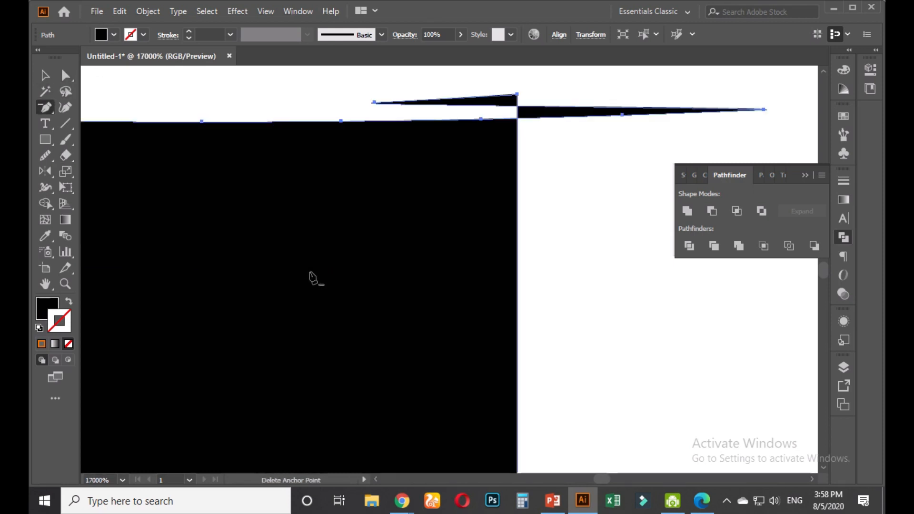
pyautogui.click(374, 103)
pyautogui.click(515, 98)
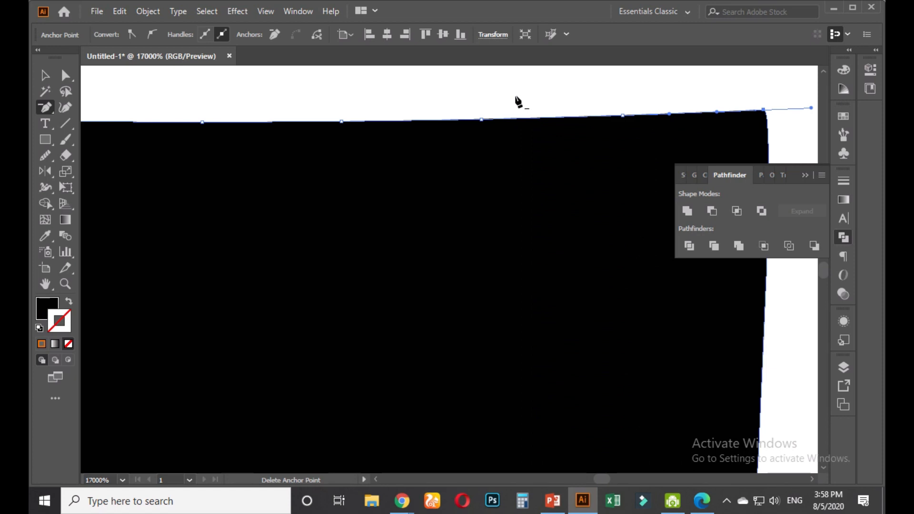
pyautogui.hotkey('ctrl', 'z')
pyautogui.click(765, 110)
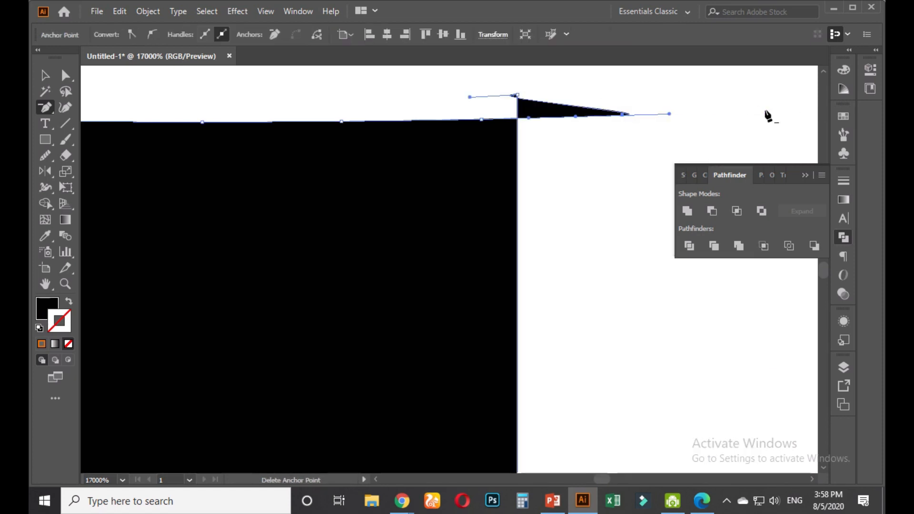
pyautogui.click(623, 114)
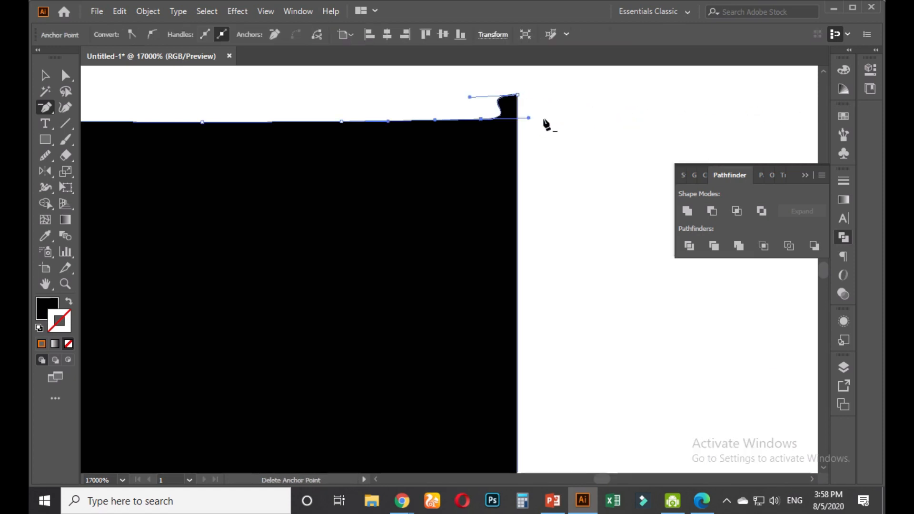
# Draw a small black square over the leftover bump at the shield's upper-right corner, move it aside, and delete it
pyautogui.moveTo(549, 117); pyautogui.dragTo(513, 187)
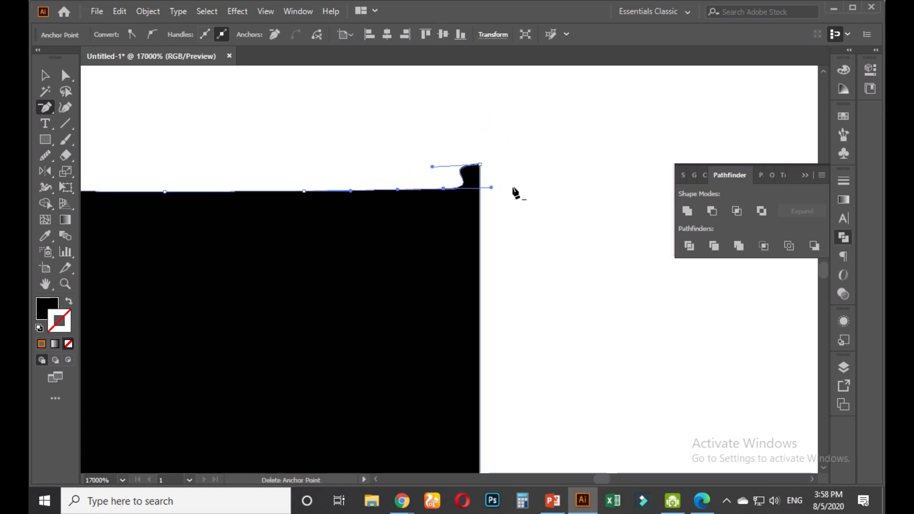
pyautogui.scroll(1, 513, 188)
pyautogui.moveTo(422, 149); pyautogui.dragTo(417, 194)
pyautogui.click(46, 139)
pyautogui.moveTo(411, 153); pyautogui.dragTo(455, 172)
pyautogui.moveTo(335, 151); pyautogui.dragTo(285, 164)
pyautogui.hotkey('ctrl', '-')
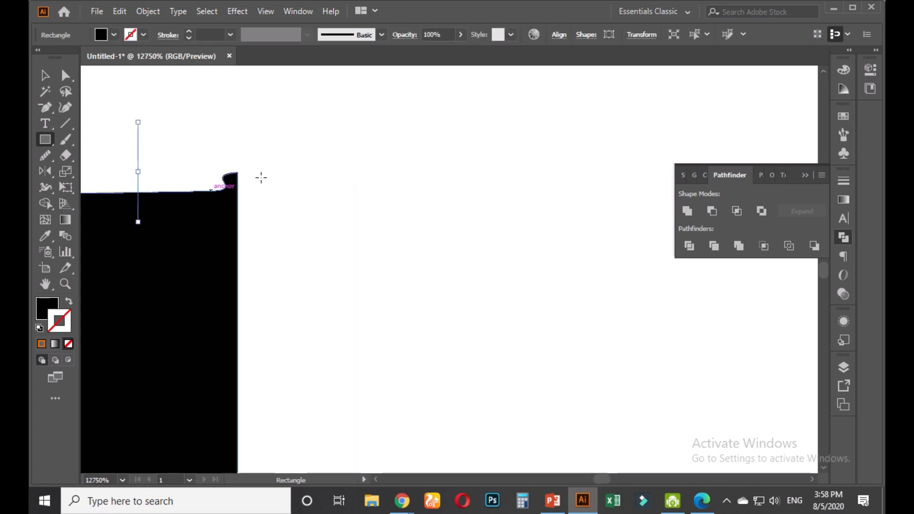
pyautogui.hotkey('ctrl', 'z')
pyautogui.moveTo(138, 123); pyautogui.dragTo(238, 222)
pyautogui.click(45, 75)
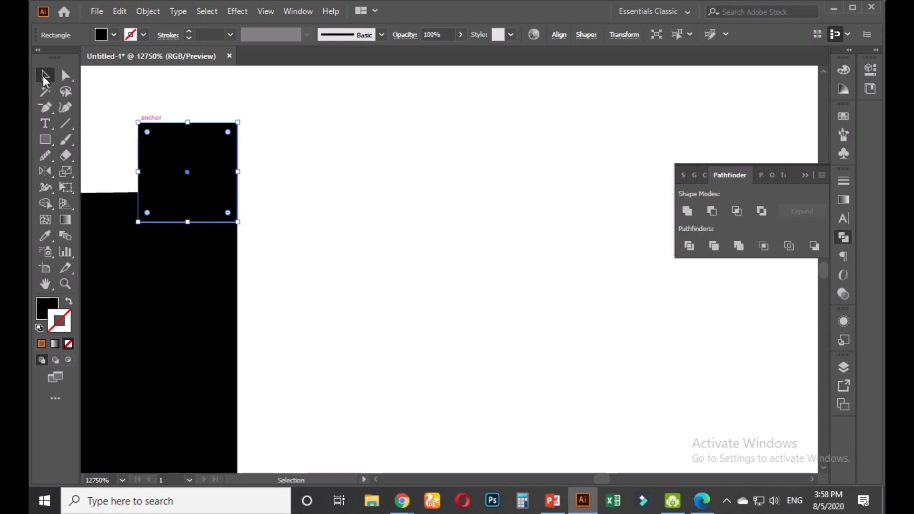
pyautogui.moveTo(191, 148); pyautogui.dragTo(294, 161)
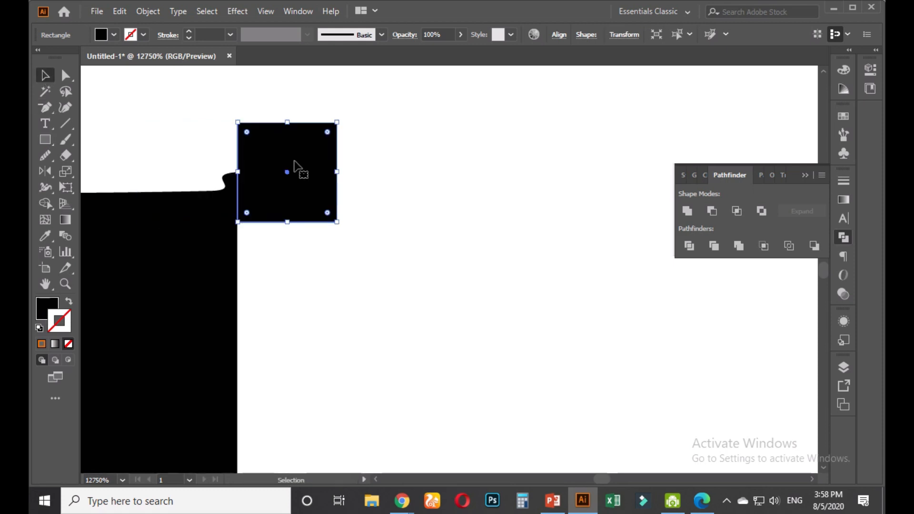
pyautogui.click(388, 192)
pyautogui.click(292, 179)
pyautogui.press('Delete')
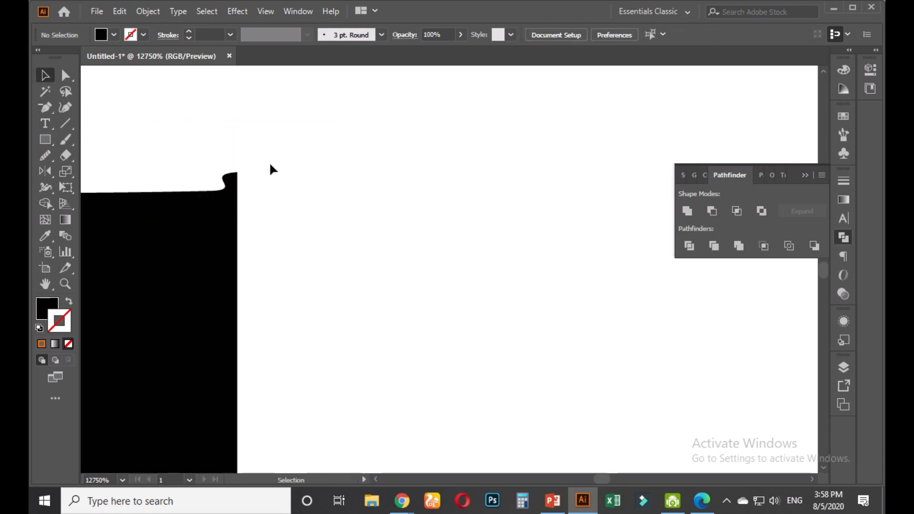
# Erase the leftover bump above the black outline's upper-right corner
pyautogui.scroll(1, 255, 181)
pyautogui.moveTo(206, 178); pyautogui.dragTo(278, 295)
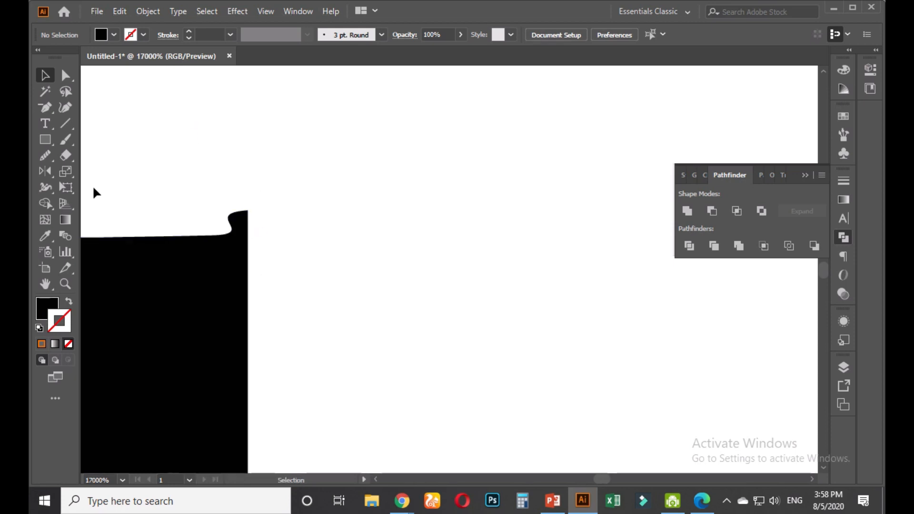
pyautogui.click(70, 160)
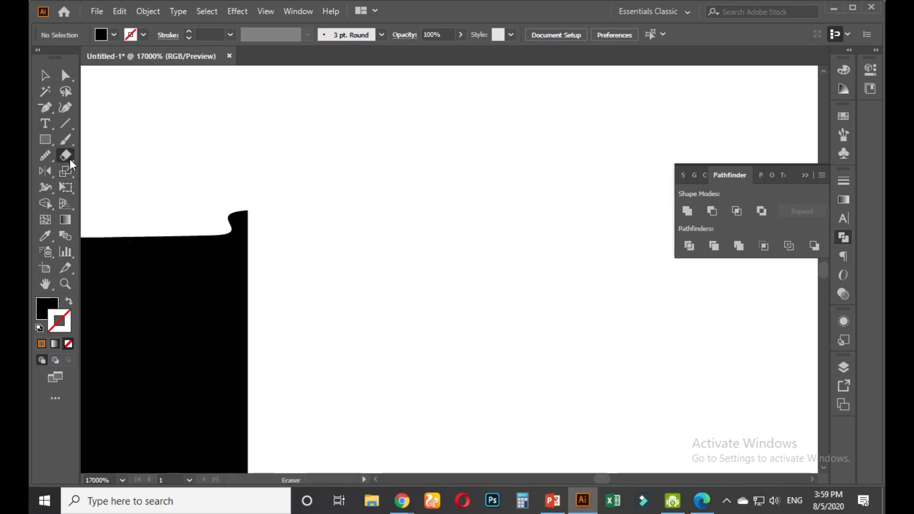
pyautogui.click(233, 168)
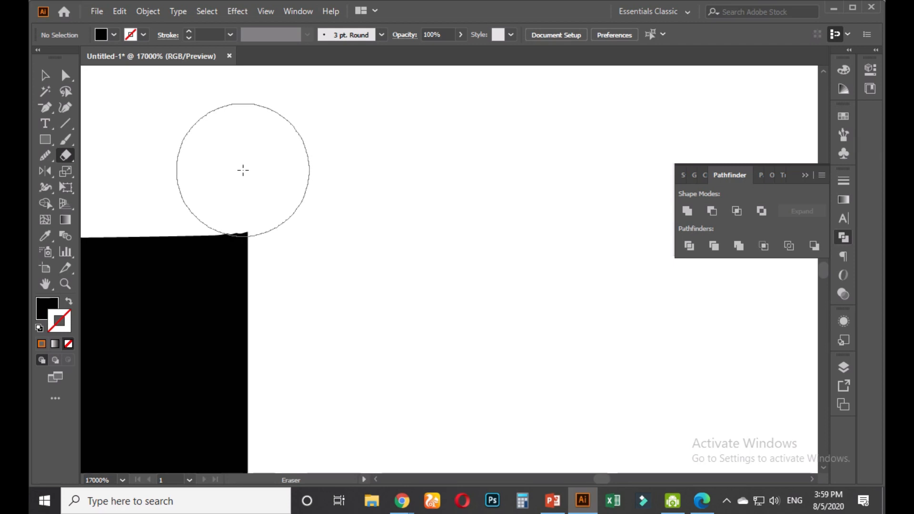
pyautogui.click(231, 170)
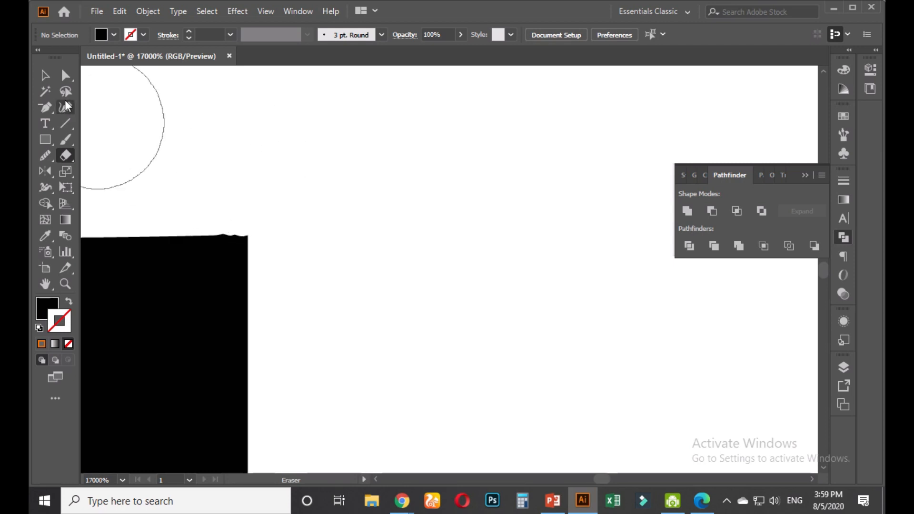
# Smooth the wavy top edge of the black outline at its upper-right corner with the Smooth tool
pyautogui.click(66, 75)
pyautogui.scroll(3, 233, 238)
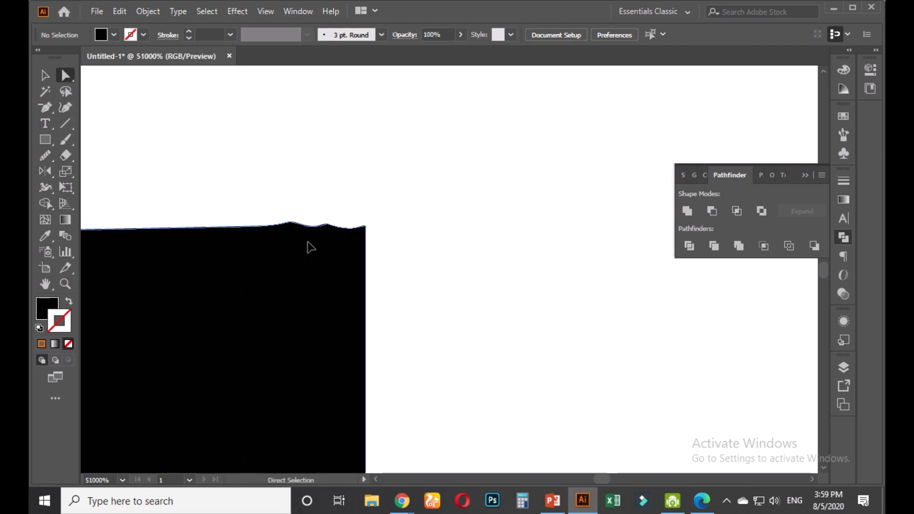
pyautogui.click(308, 243)
pyautogui.click(47, 159)
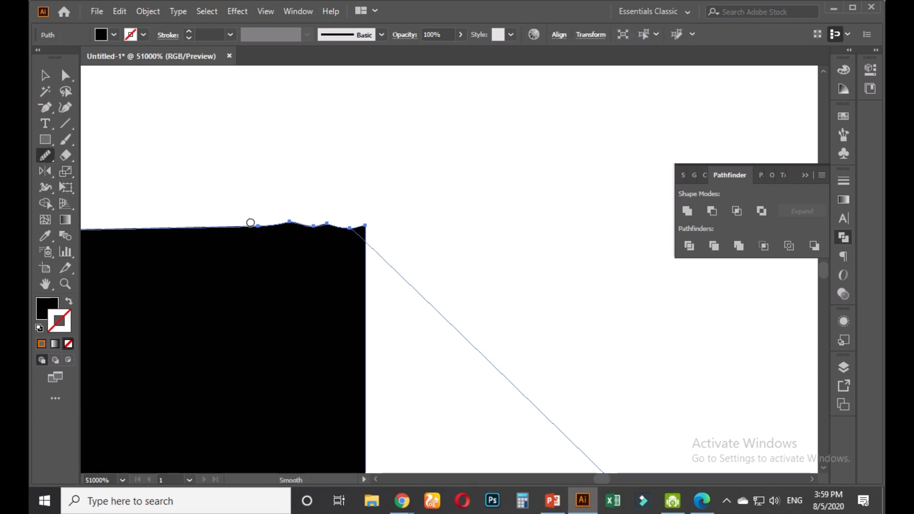
pyautogui.moveTo(283, 227)
pyautogui.mouseDown()
pyautogui.moveTo(373, 223)
pyautogui.moveTo(253, 227)
pyautogui.moveTo(397, 220)
pyautogui.mouseUp()
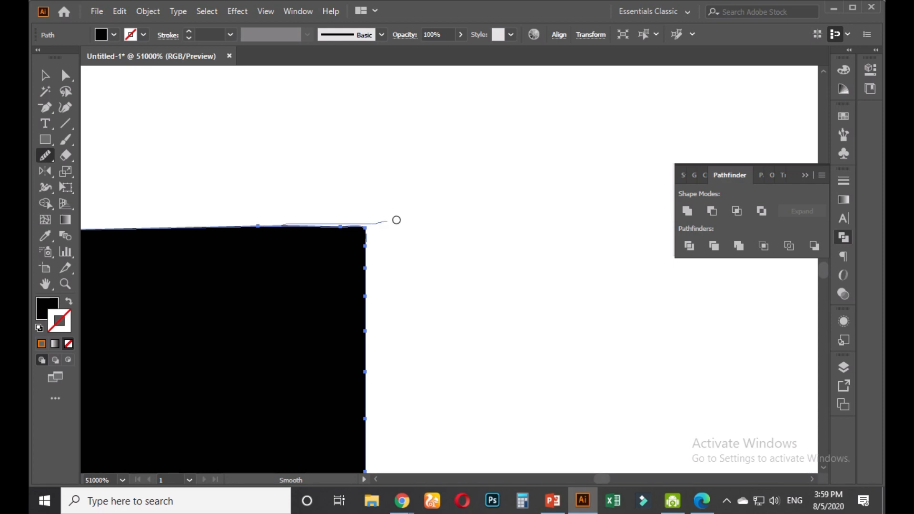
pyautogui.click(45, 75)
pyautogui.click(427, 319)
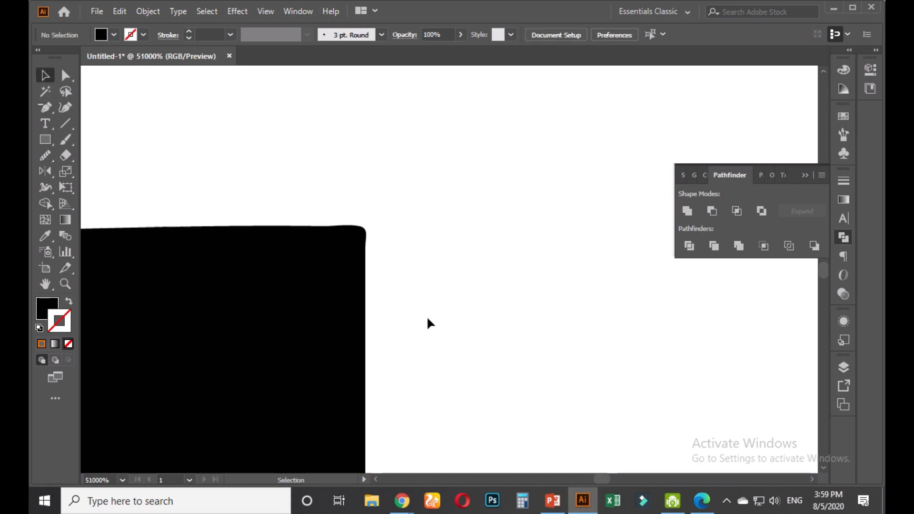
# Group the black shield with its orange inner outline
pyautogui.scroll(-12, 433, 322)
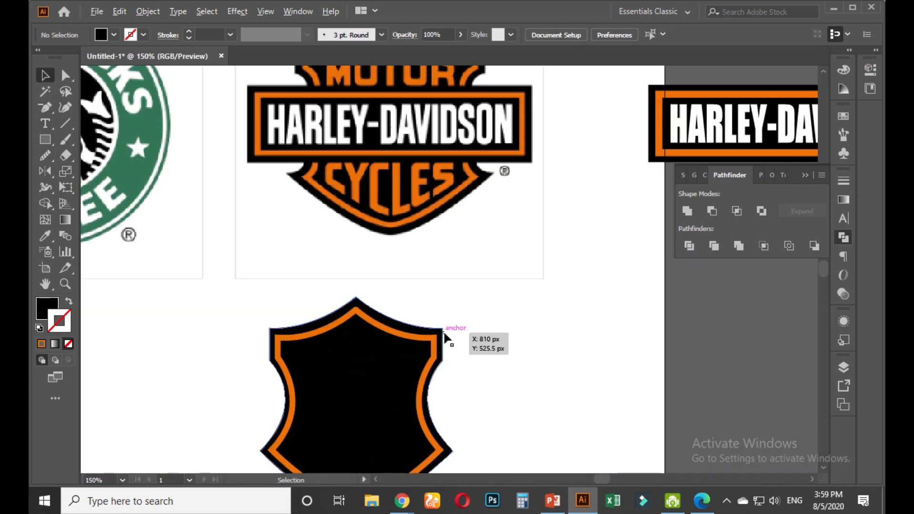
pyautogui.scroll(-1, 444, 331)
pyautogui.moveTo(444, 331); pyautogui.dragTo(396, 266)
pyautogui.moveTo(262, 254); pyautogui.dragTo(441, 387)
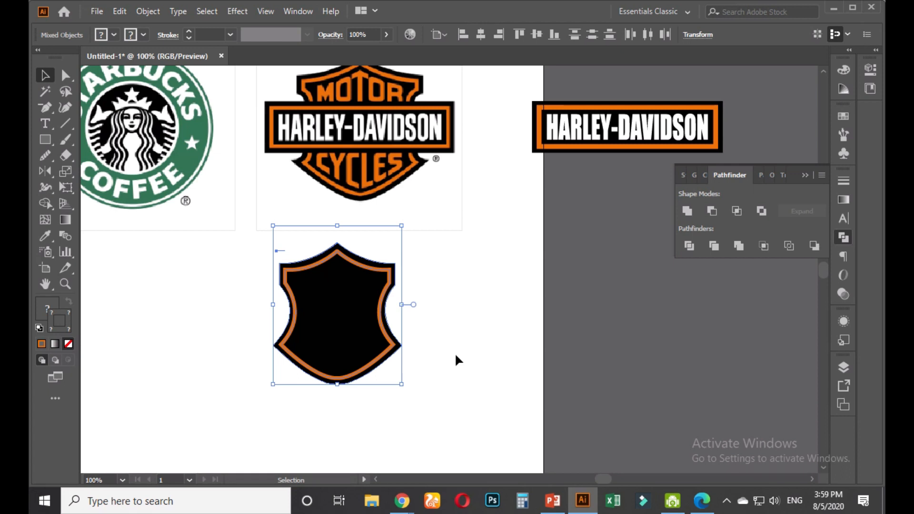
pyautogui.hotkey('ctrl', 'g')
pyautogui.click(448, 294)
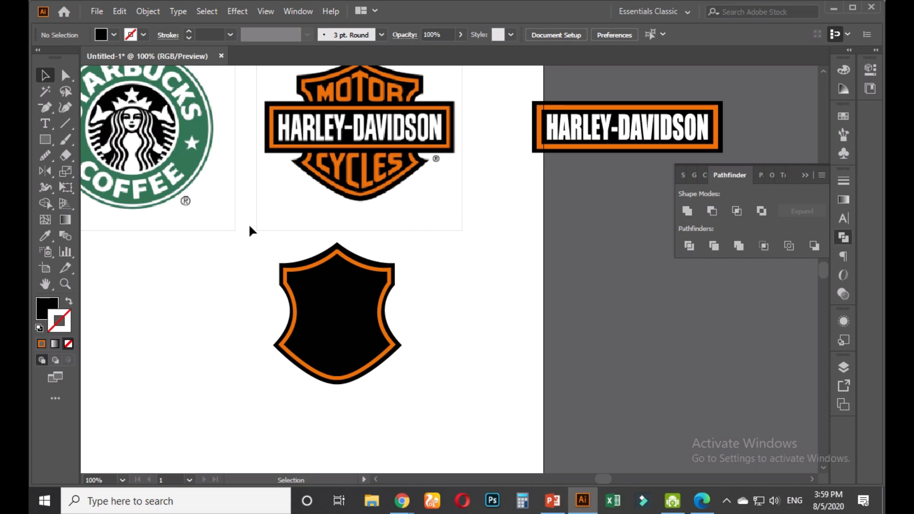
pyautogui.moveTo(522, 242); pyautogui.dragTo(484, 279)
pyautogui.scroll(-1, 409, 294)
pyautogui.scroll(2, 322, 333)
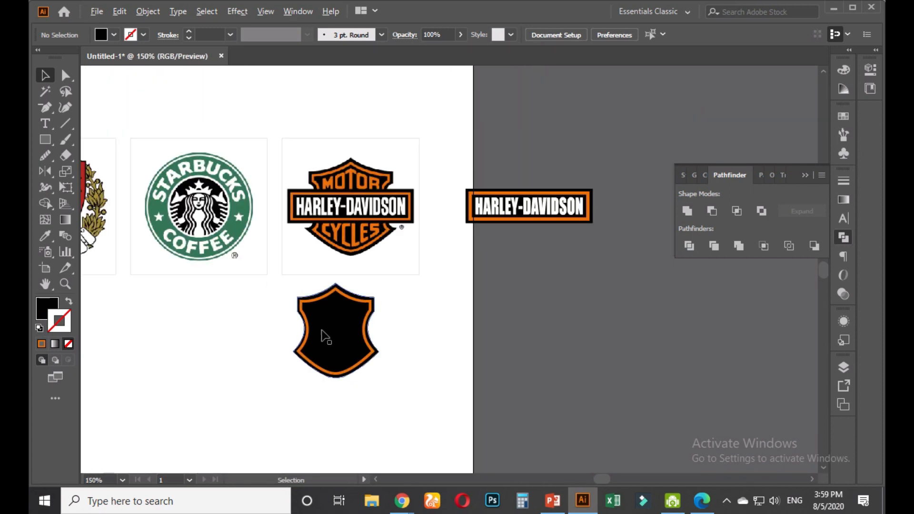
# Ungroup the black shield and its orange inner outline
pyautogui.moveTo(235, 246); pyautogui.dragTo(450, 342)
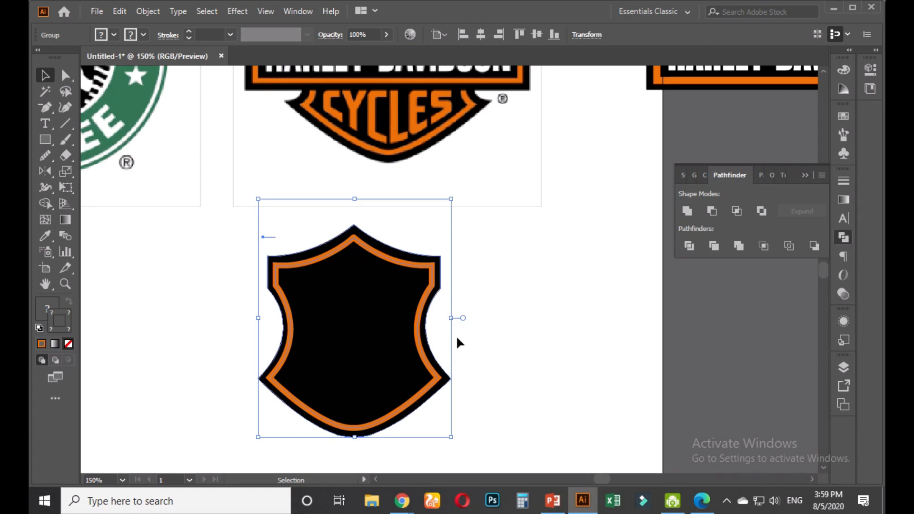
pyautogui.click(510, 270)
pyautogui.moveTo(196, 210); pyautogui.dragTo(288, 243)
pyautogui.rightClick(288, 243)
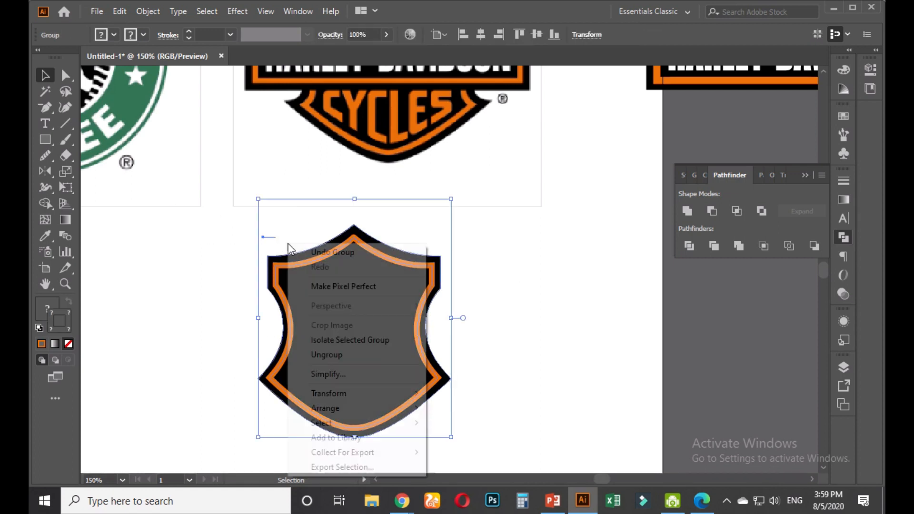
pyautogui.click(335, 354)
pyautogui.click(246, 231)
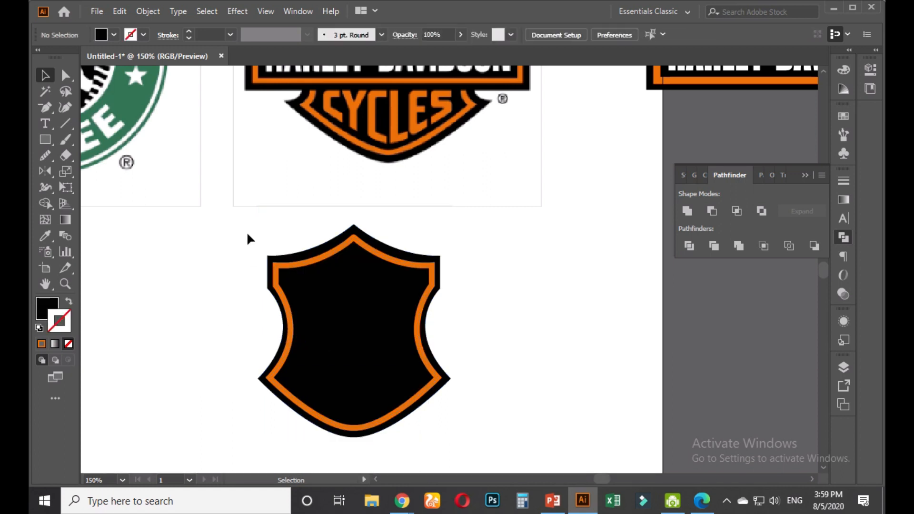
# Reselect only the black shield and its orange outline, leaving out stray pieces, and group them again
pyautogui.moveTo(290, 245); pyautogui.dragTo(452, 421)
pyautogui.click(236, 268)
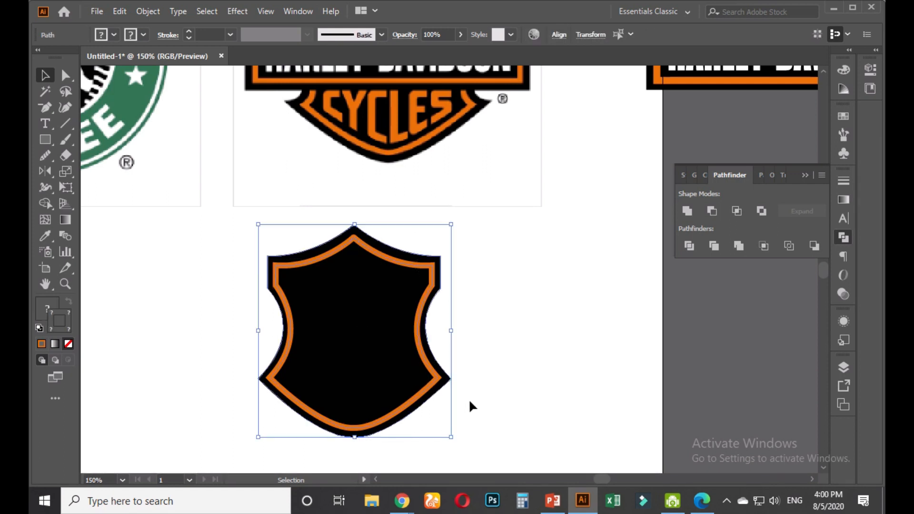
pyautogui.press('a')
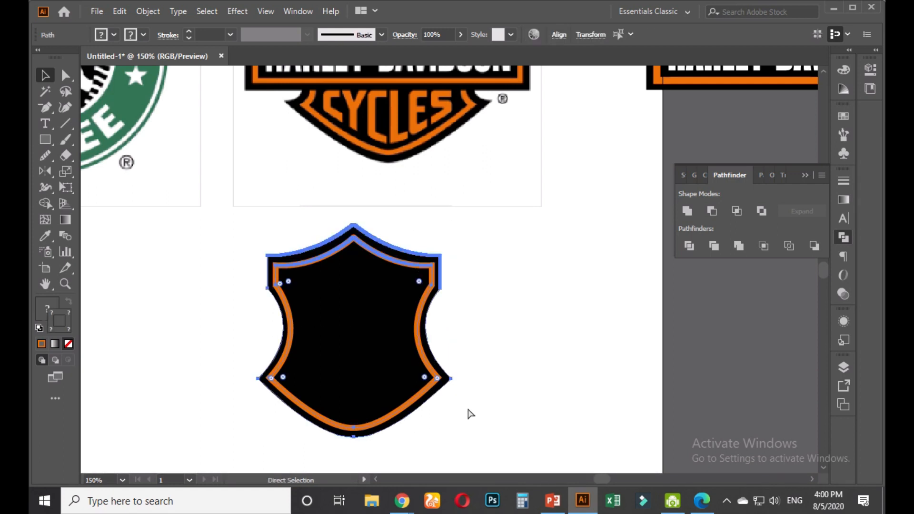
pyautogui.press('v')
pyautogui.click(513, 324)
# Compare the shield's shape with the reference Harley-Davidson logo and the redrawn name banner
pyautogui.scroll(-2, 513, 323)
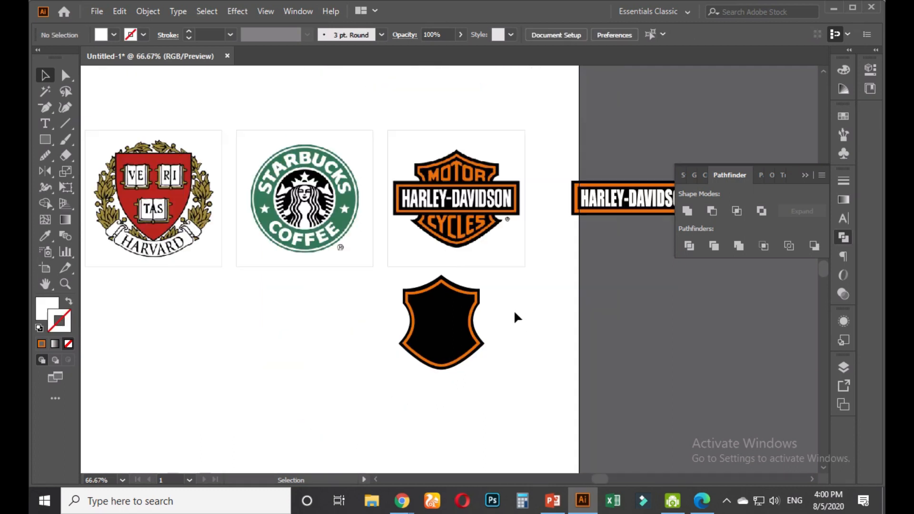
pyautogui.moveTo(513, 309); pyautogui.dragTo(393, 310)
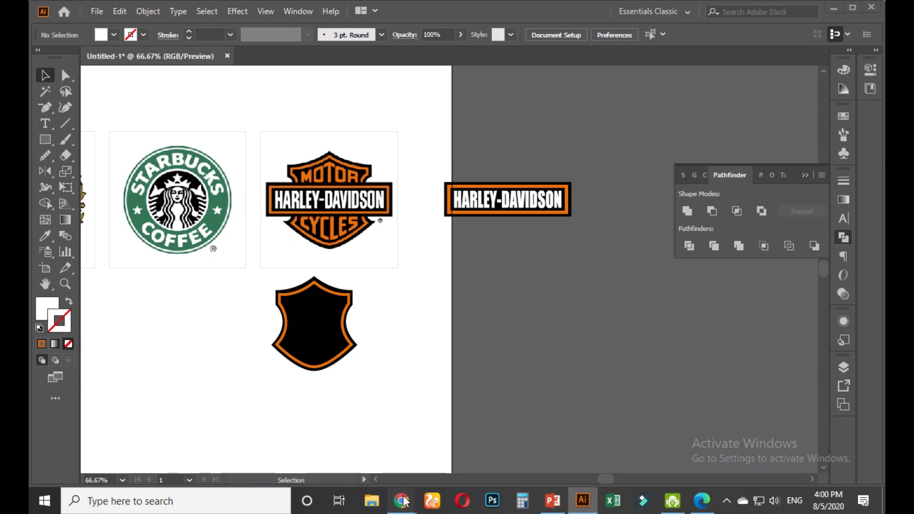
pyautogui.moveTo(403, 502)
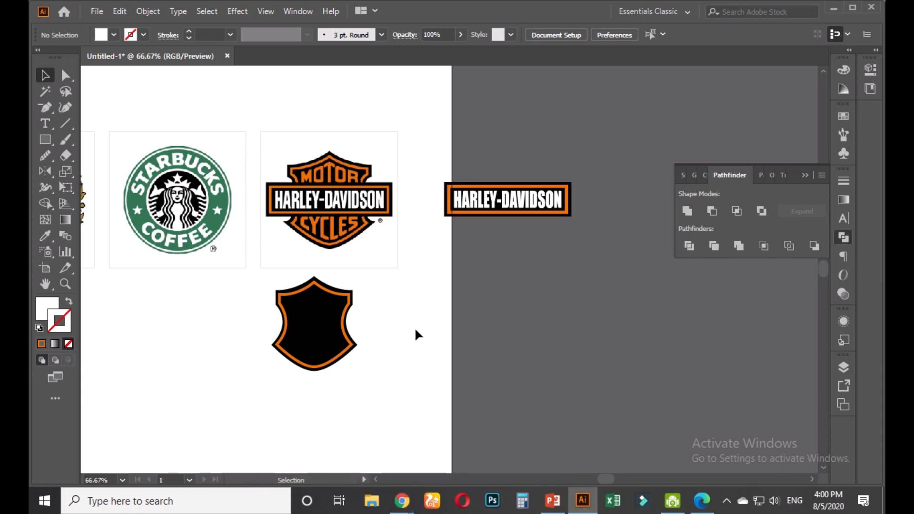
pyautogui.scroll(1, 359, 324)
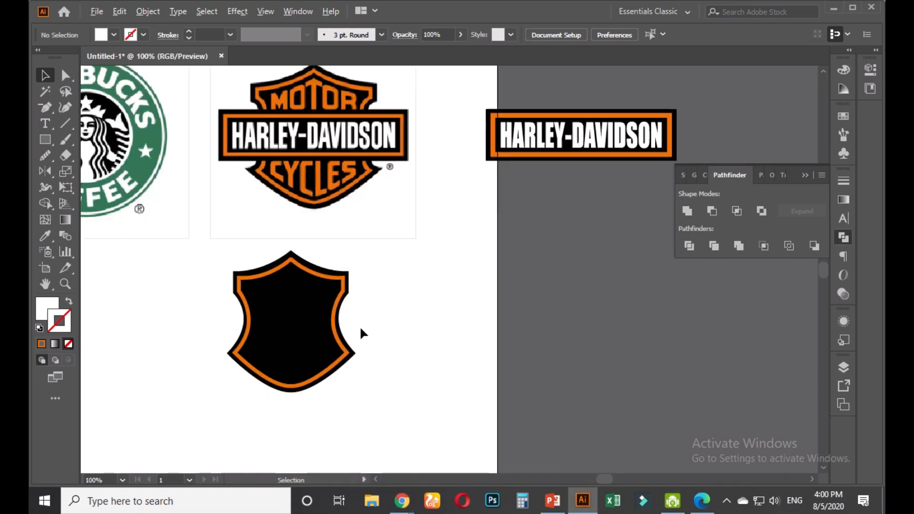
pyautogui.scroll(1, 319, 319)
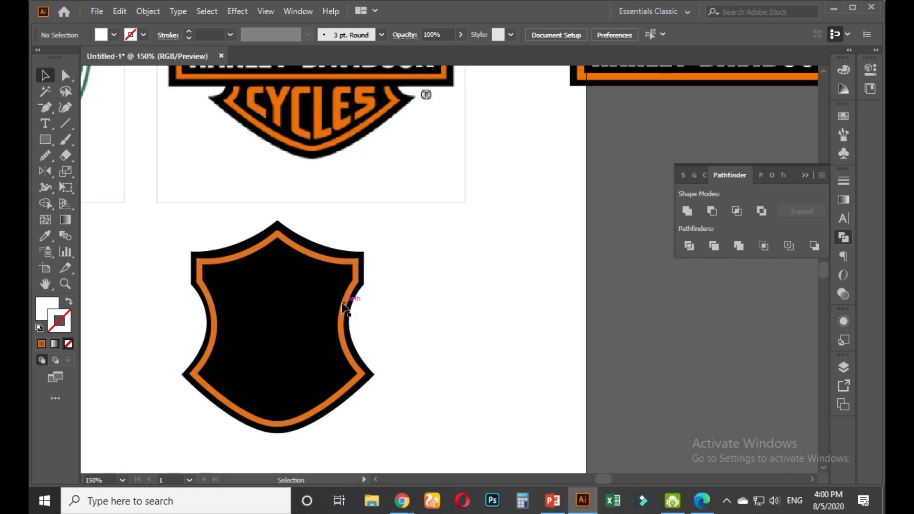
pyautogui.scroll(-1, 347, 306)
pyautogui.scroll(-1, 408, 238)
pyautogui.scroll(-1, 377, 298)
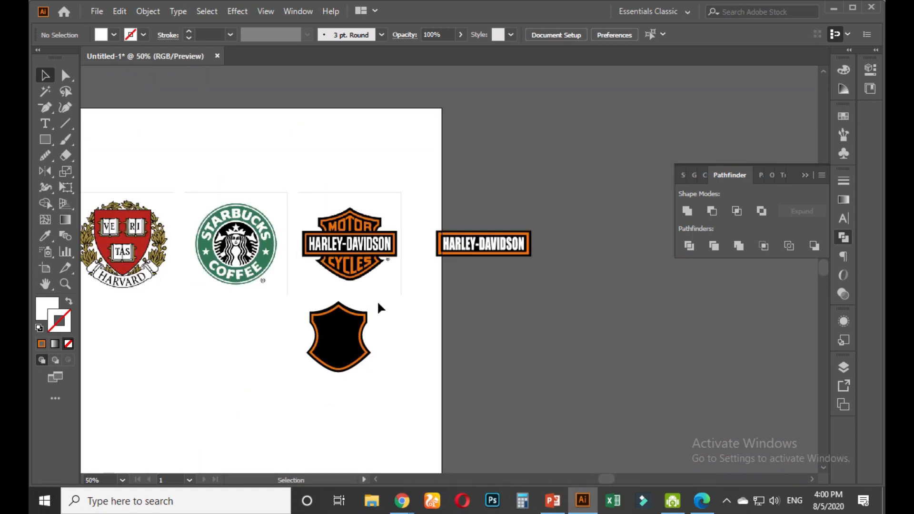
pyautogui.scroll(1, 379, 318)
pyautogui.scroll(2, 400, 304)
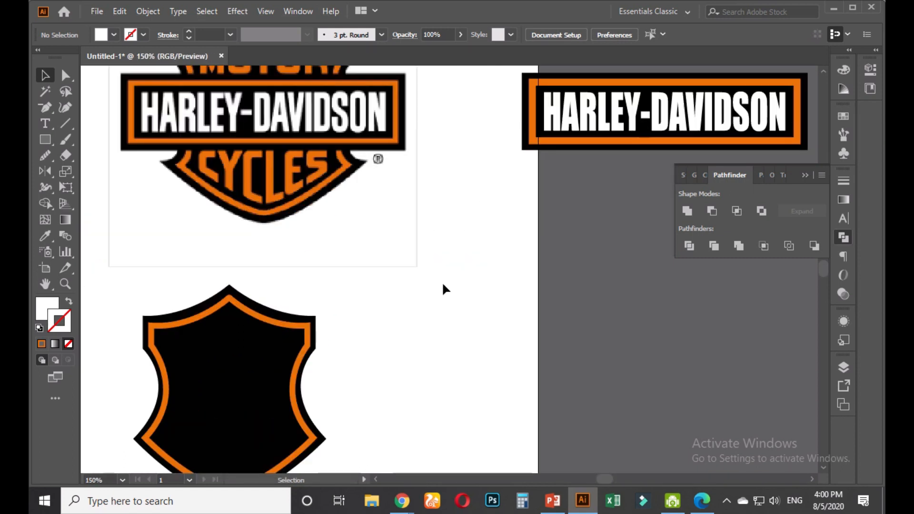
pyautogui.scroll(-1, 443, 282)
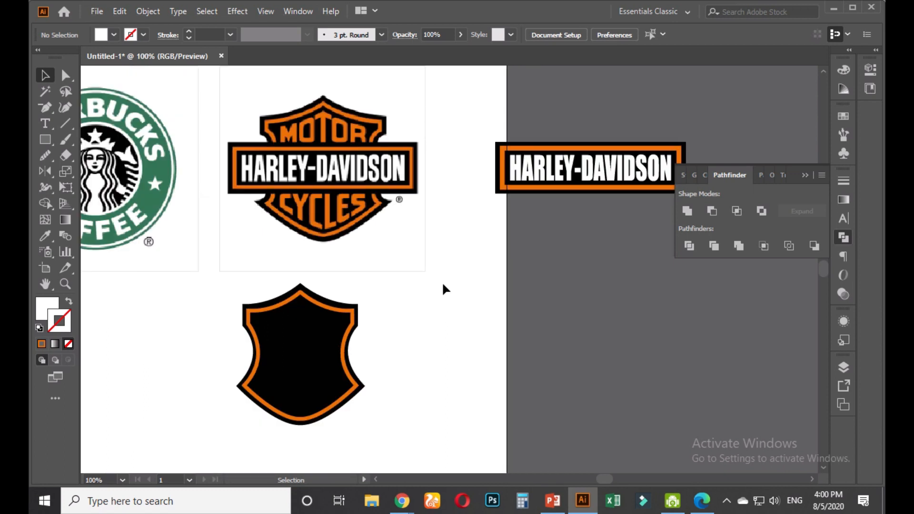
# Move the shield group onto the redrawn HARLEY-DAVIDSON banner and send it to the back
pyautogui.moveTo(434, 295); pyautogui.dragTo(390, 294)
pyautogui.click(305, 323)
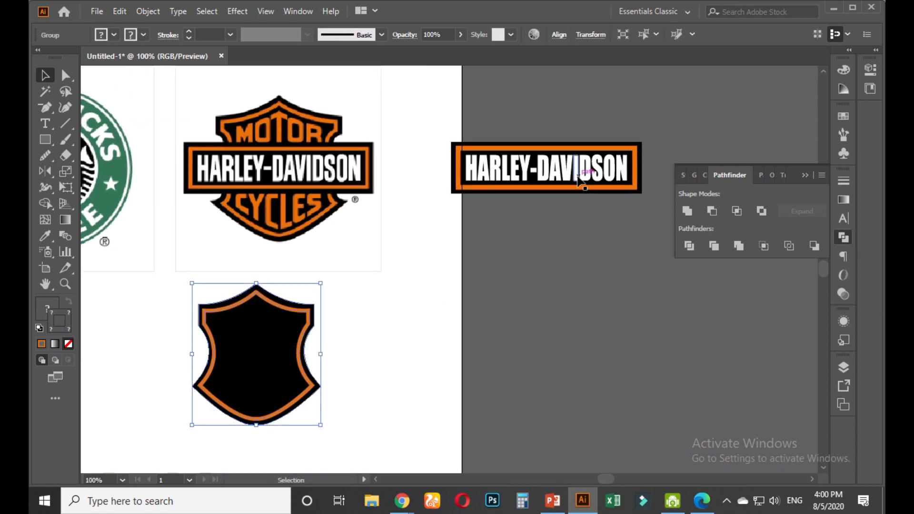
pyautogui.moveTo(272, 343); pyautogui.dragTo(574, 161)
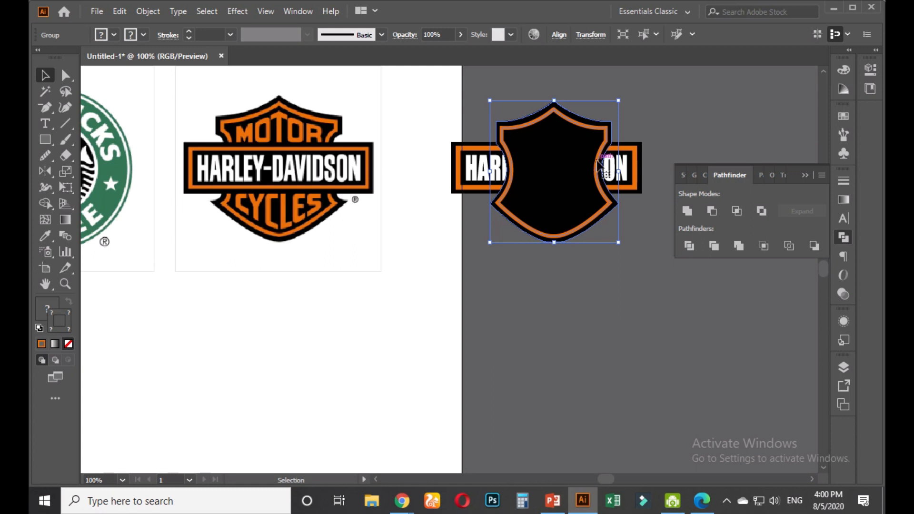
pyautogui.rightClick(570, 159)
pyautogui.moveTo(697, 332)
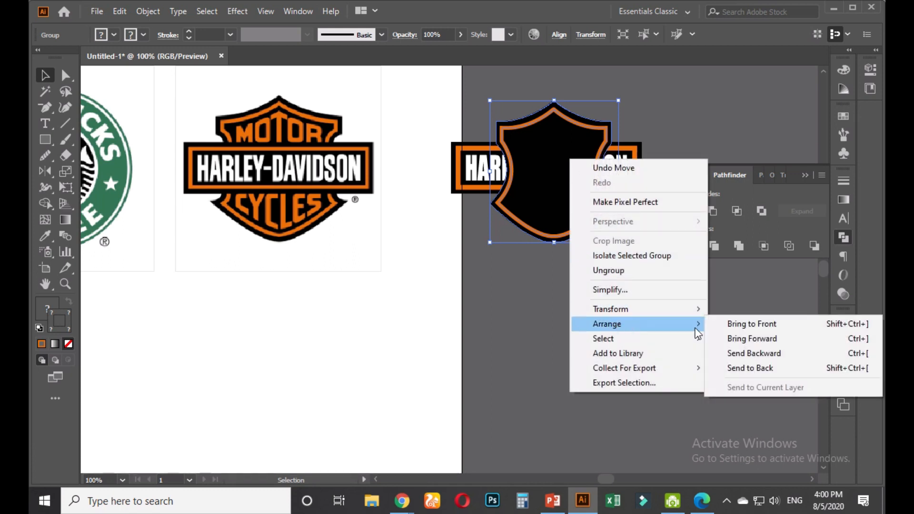
pyautogui.click(750, 368)
pyautogui.click(614, 301)
# Expand the fill and stroke of the shield group behind the banner
pyautogui.moveTo(614, 302); pyautogui.dragTo(496, 348)
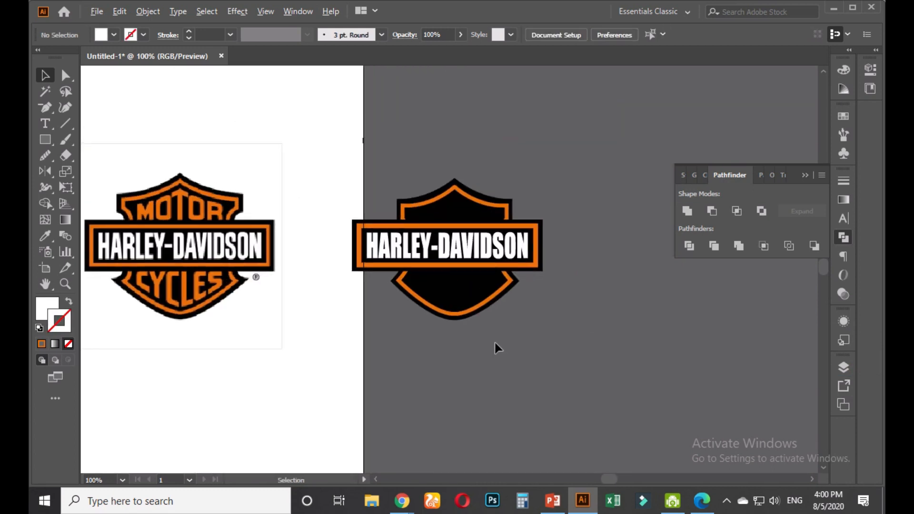
pyautogui.scroll(2, 496, 344)
pyautogui.moveTo(465, 301); pyautogui.dragTo(420, 244)
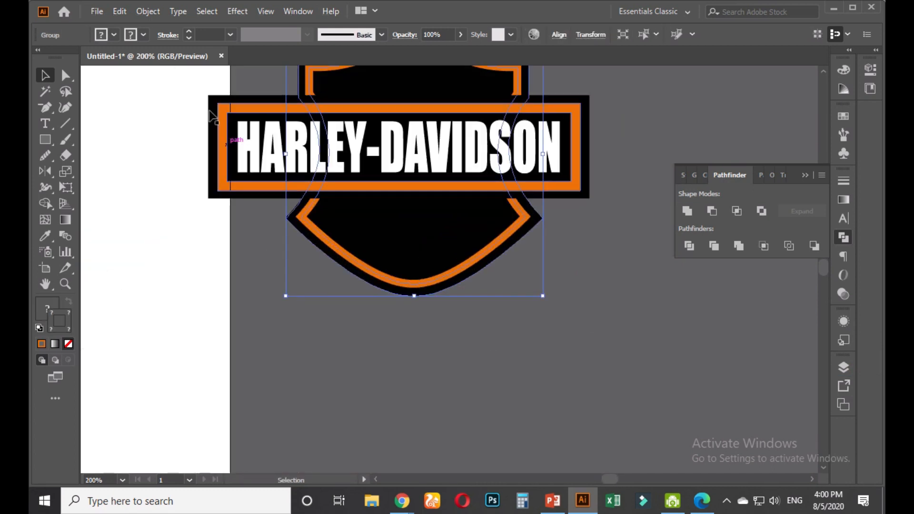
pyautogui.click(143, 13)
pyautogui.click(204, 178)
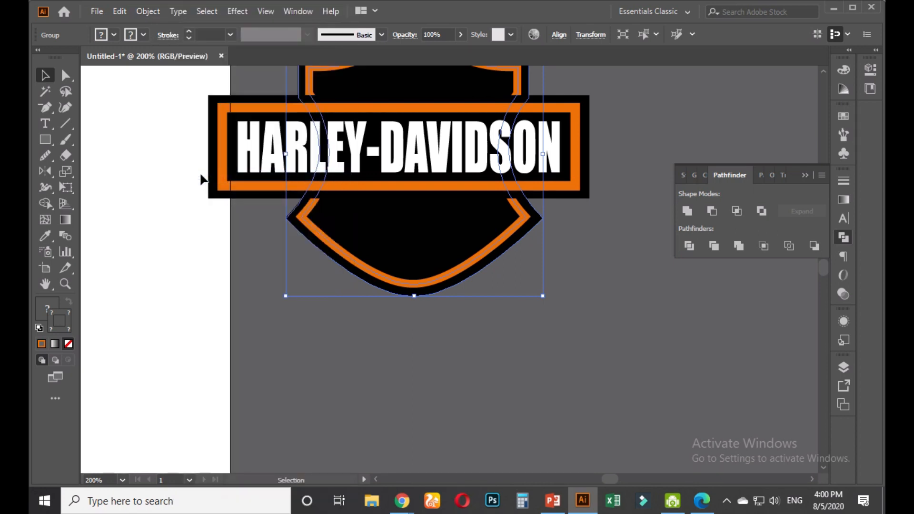
pyautogui.click(141, 10)
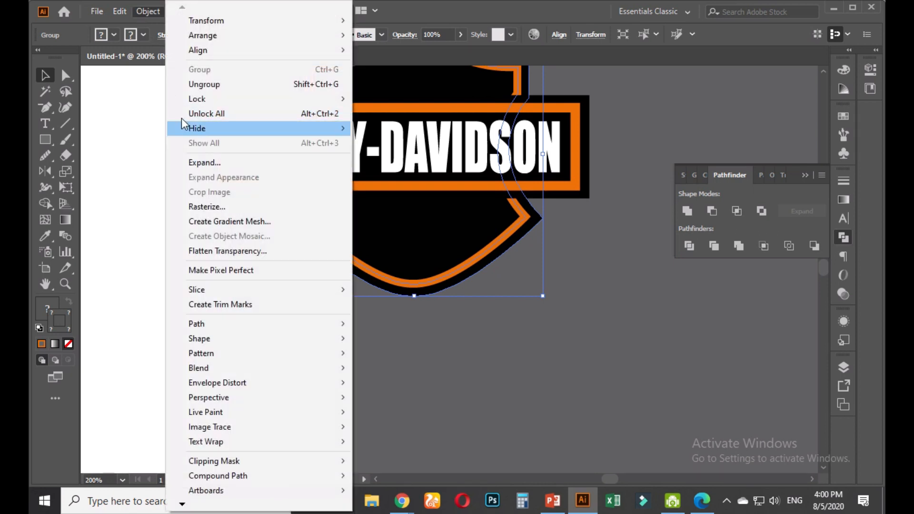
pyautogui.click(213, 164)
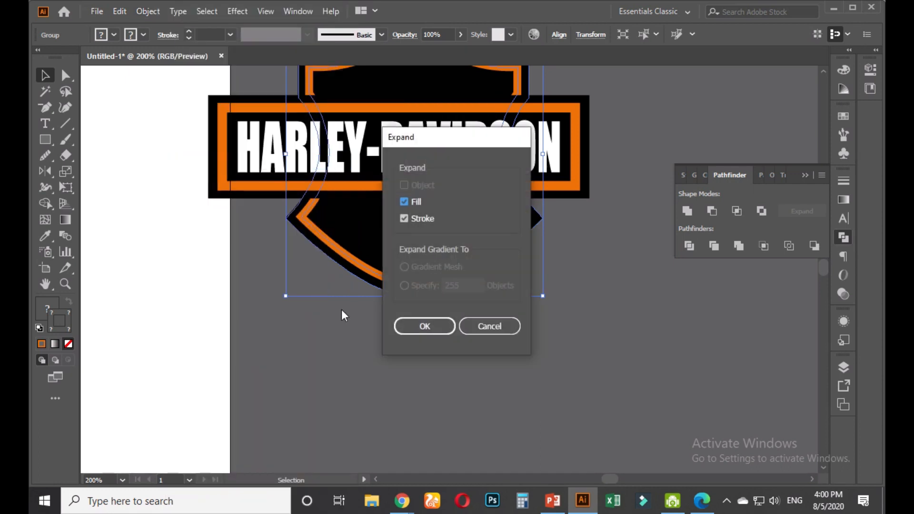
pyautogui.click(435, 327)
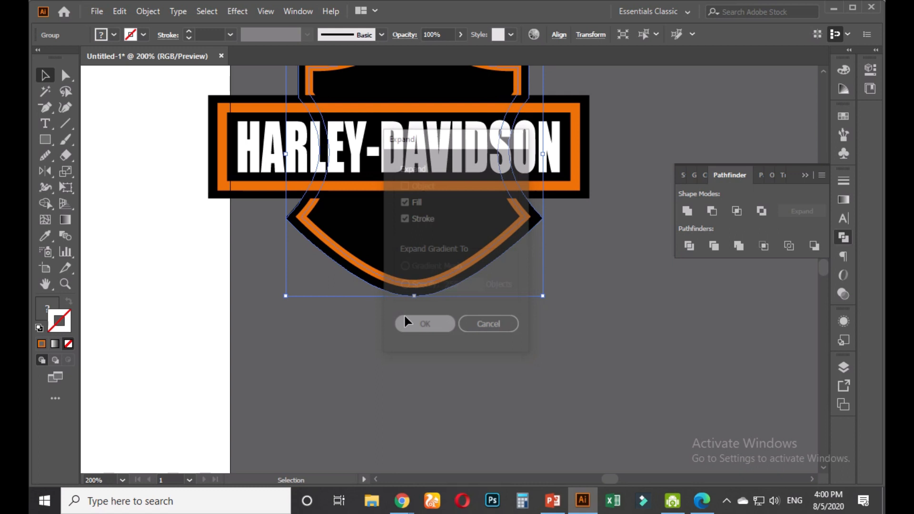
# Ungroup the expanded shield artwork and deselect it
pyautogui.click(410, 341)
pyautogui.click(413, 257)
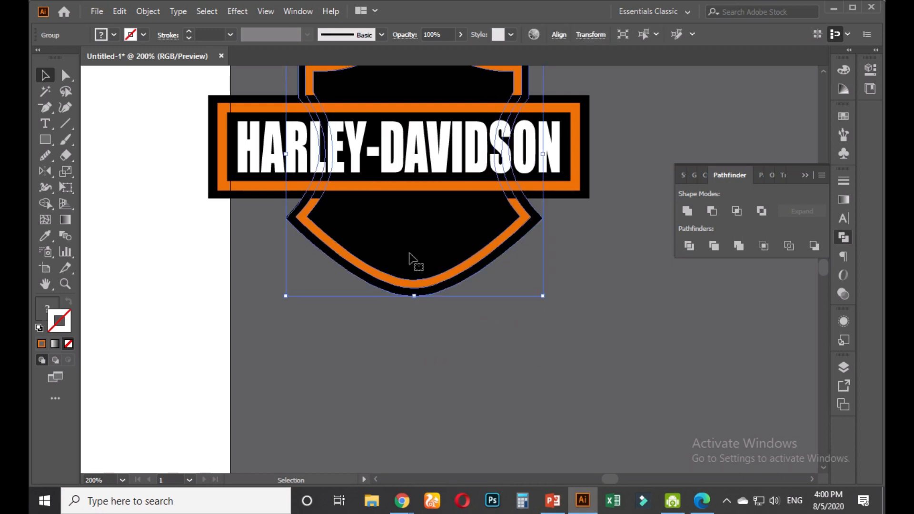
pyautogui.rightClick(413, 261)
pyautogui.click(461, 363)
pyautogui.click(339, 331)
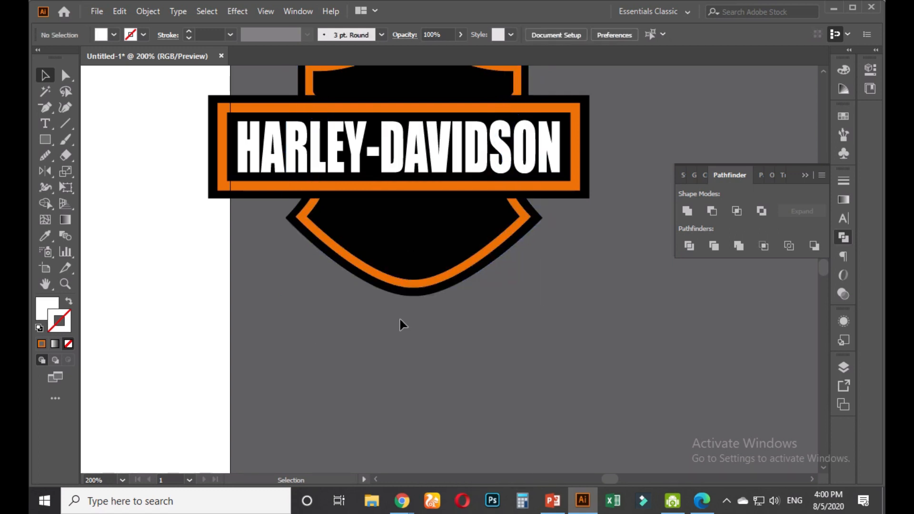
# Align the shield and the HARLEY-DAVIDSON banner to their horizontal and vertical centers
pyautogui.moveTo(379, 339); pyautogui.dragTo(365, 384)
pyautogui.scroll(-2, 366, 385)
pyautogui.click(369, 263)
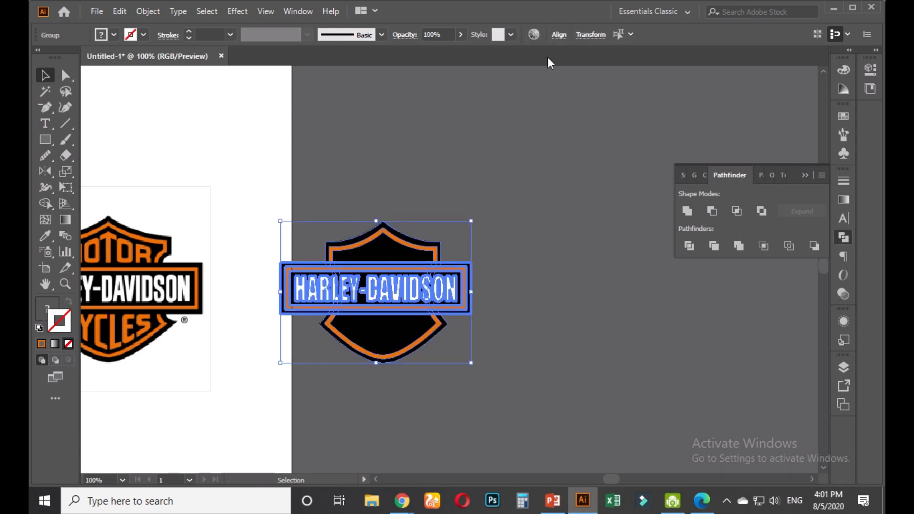
pyautogui.click(560, 36)
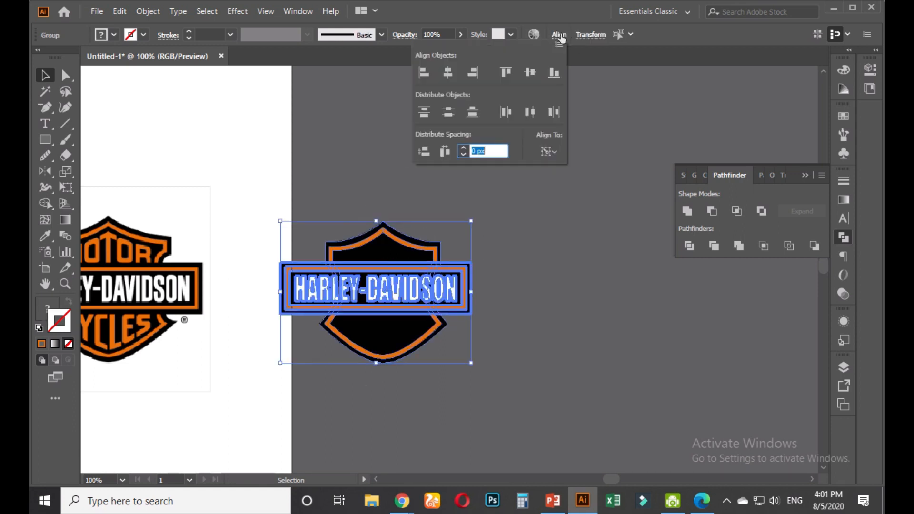
pyautogui.click(450, 71)
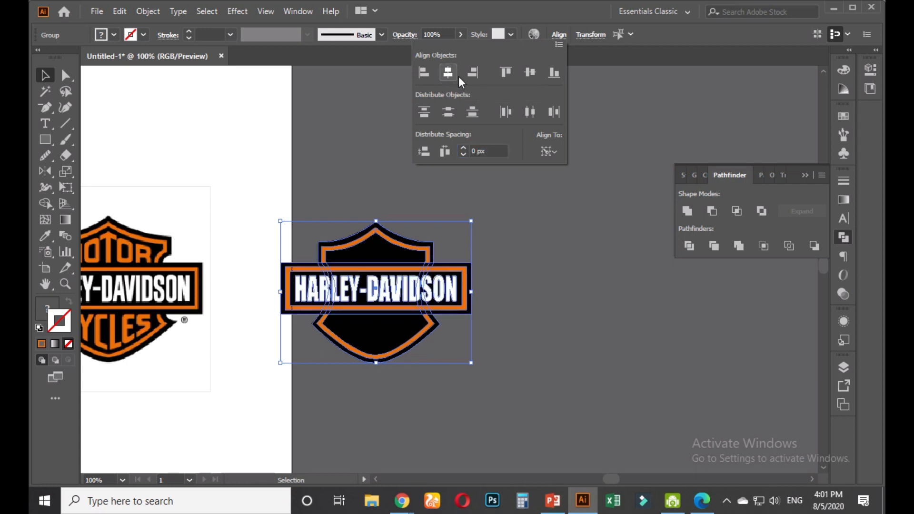
pyautogui.click(530, 72)
pyautogui.click(529, 248)
# Add the text "MOTOR" above the redrawn shield
pyautogui.moveTo(491, 243); pyautogui.dragTo(544, 218)
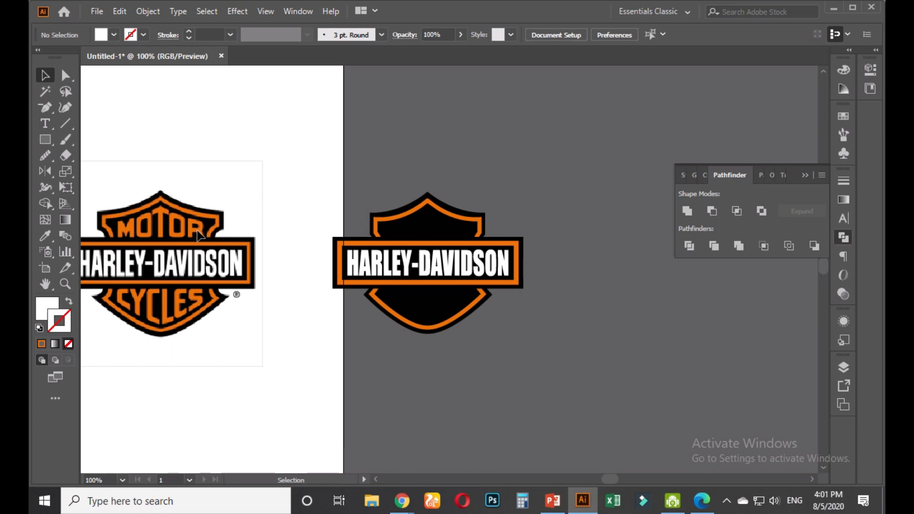
pyautogui.moveTo(365, 165); pyautogui.dragTo(354, 189)
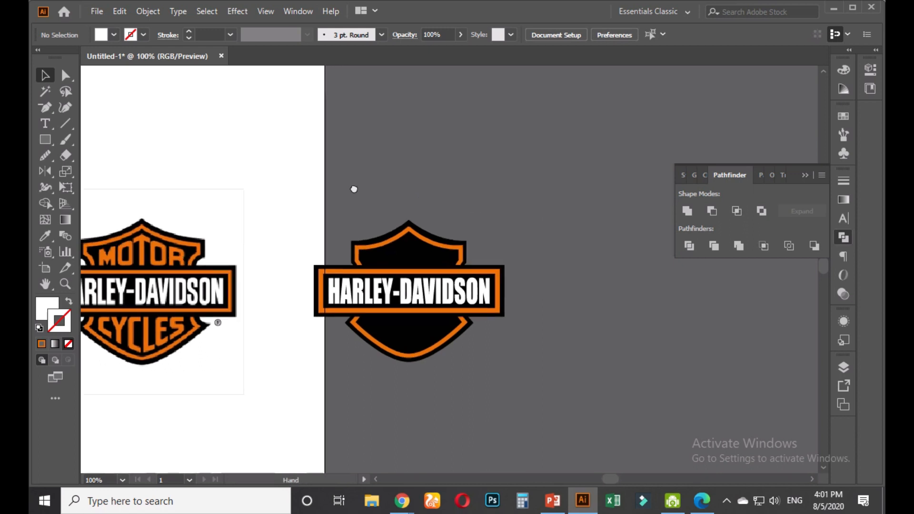
pyautogui.click(53, 125)
pyautogui.click(378, 184)
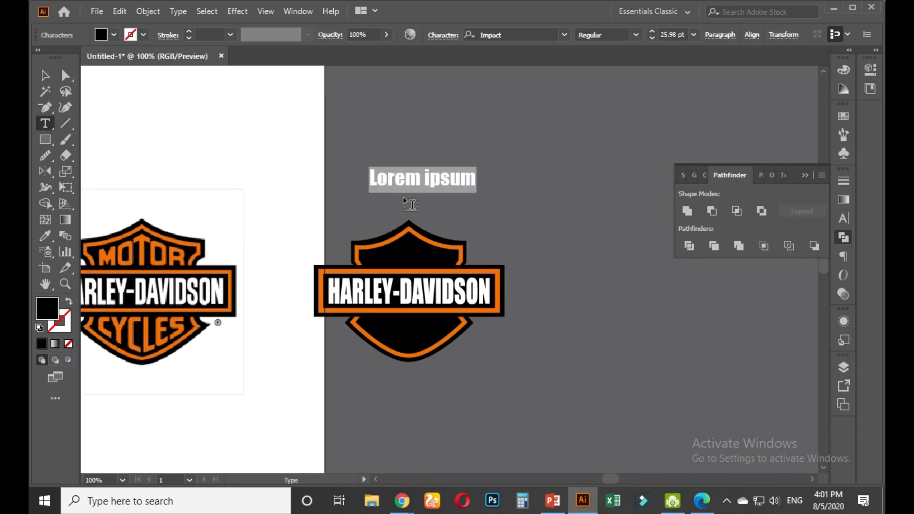
pyautogui.write('MOTOR')
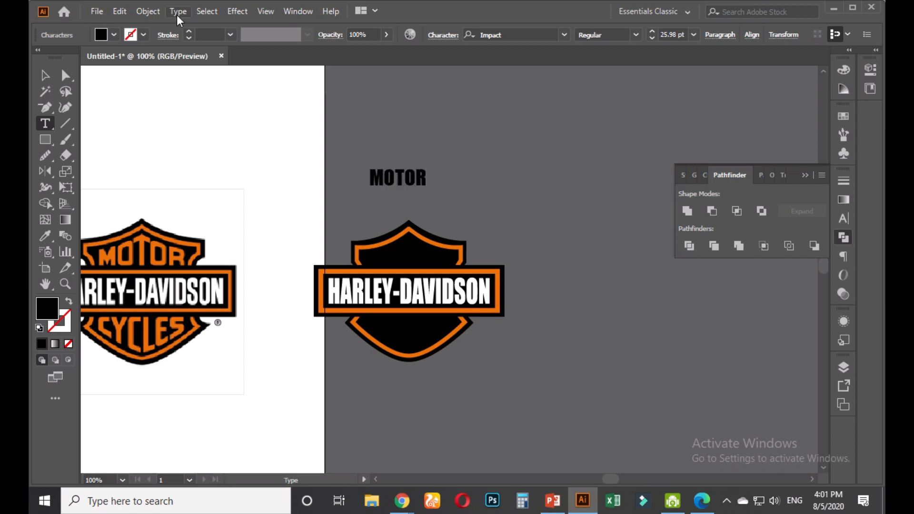
pyautogui.click(44, 77)
pyautogui.click(239, 199)
# Examine the letter shapes of MOTOR and CYCLES on the reference logo
pyautogui.scroll(4, 195, 255)
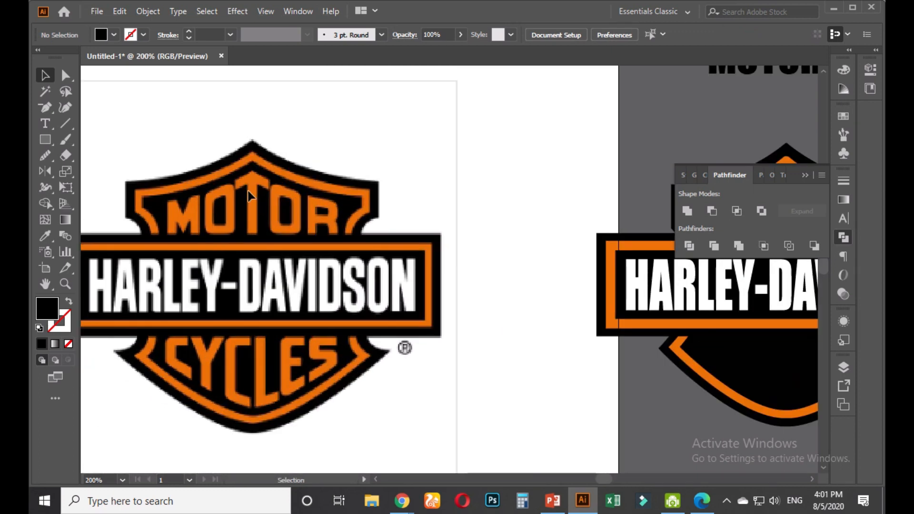
pyautogui.scroll(1, 247, 187)
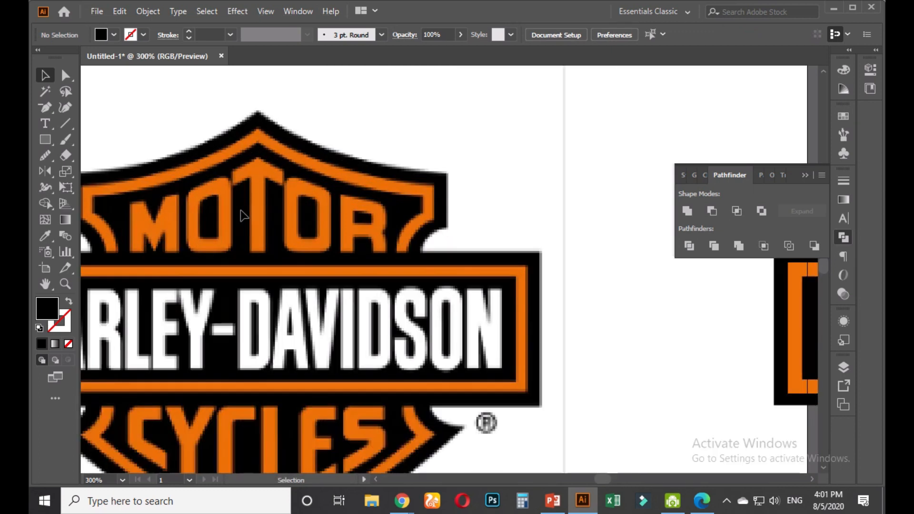
pyautogui.moveTo(253, 261); pyautogui.dragTo(309, 253)
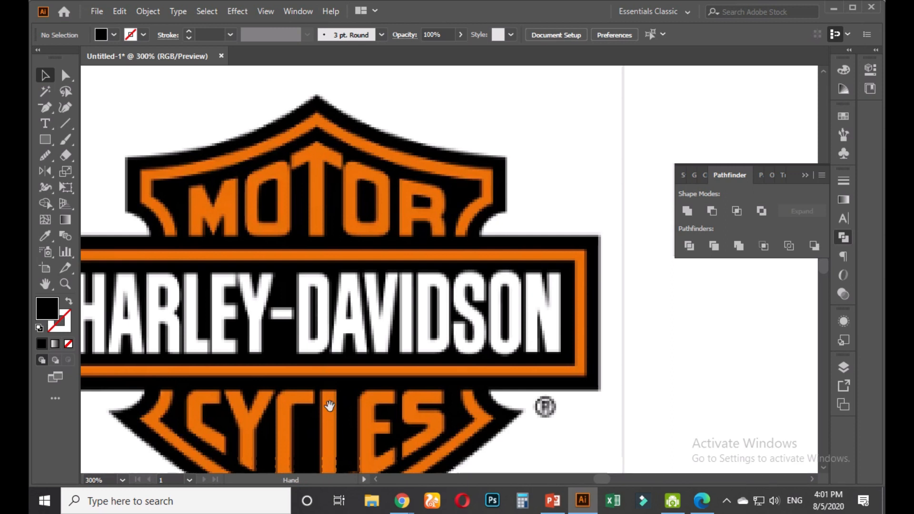
pyautogui.scroll(-3, 329, 408)
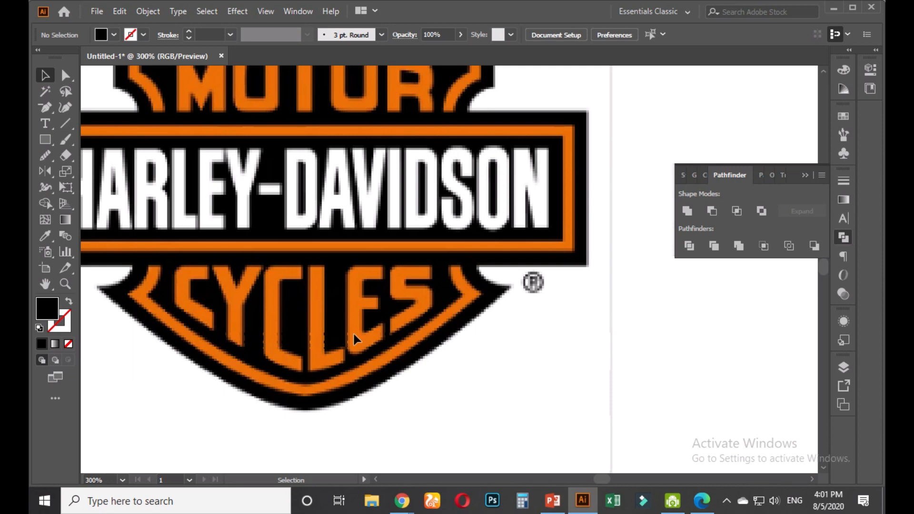
# Change the font of the MOTOR text above the redrawn shield to Roboto Regular
pyautogui.scroll(-1, 352, 324)
pyautogui.moveTo(432, 321); pyautogui.dragTo(217, 376)
pyautogui.scroll(-1, 388, 341)
pyautogui.scroll(-1, 340, 386)
pyautogui.moveTo(344, 389); pyautogui.dragTo(222, 355)
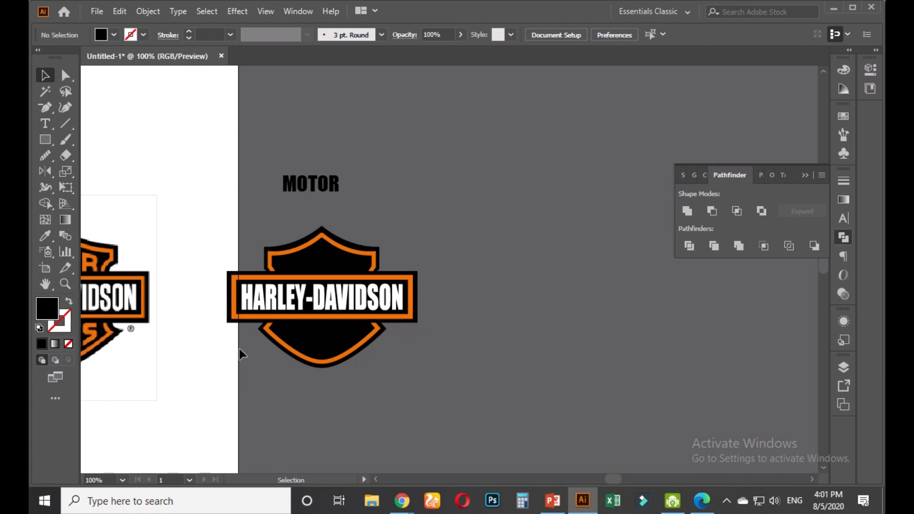
pyautogui.scroll(1, 333, 320)
pyautogui.scroll(2, 315, 250)
pyautogui.scroll(-1, 314, 249)
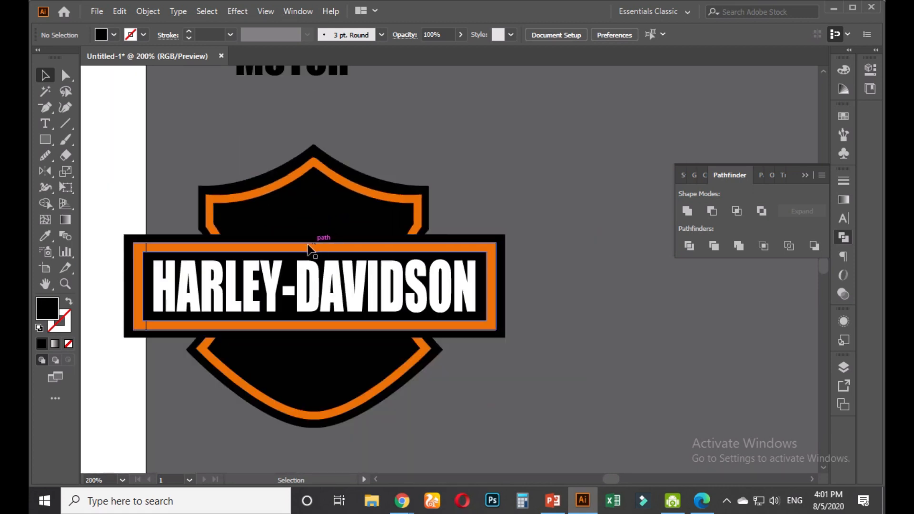
pyautogui.moveTo(315, 134); pyautogui.dragTo(320, 195)
pyautogui.click(314, 122)
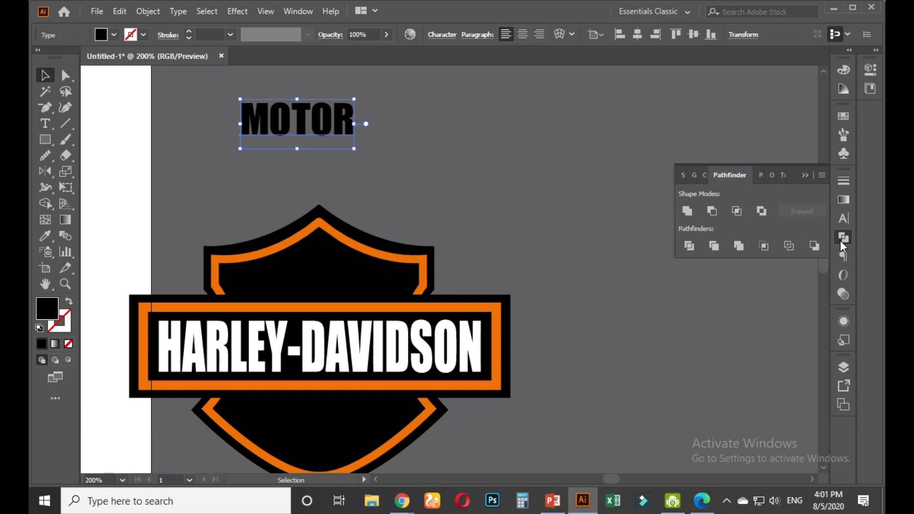
pyautogui.click(843, 218)
pyautogui.click(735, 194)
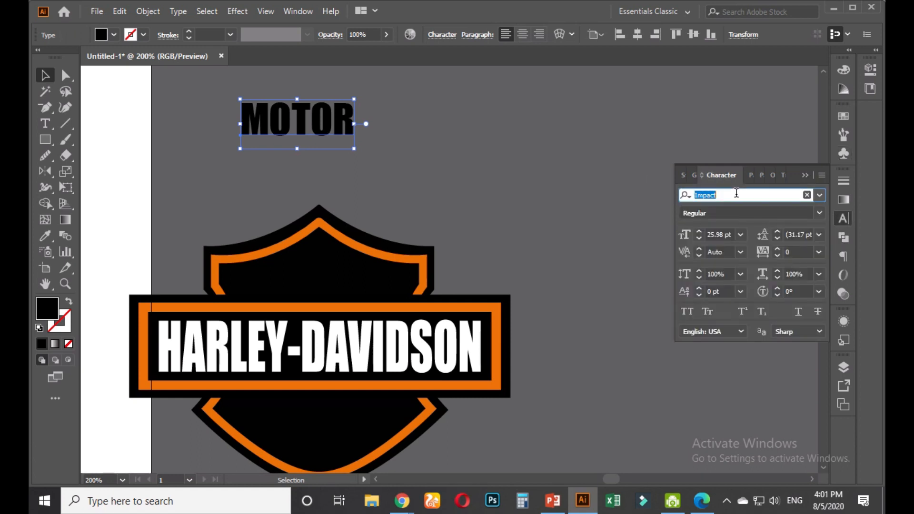
pyautogui.write('BE')
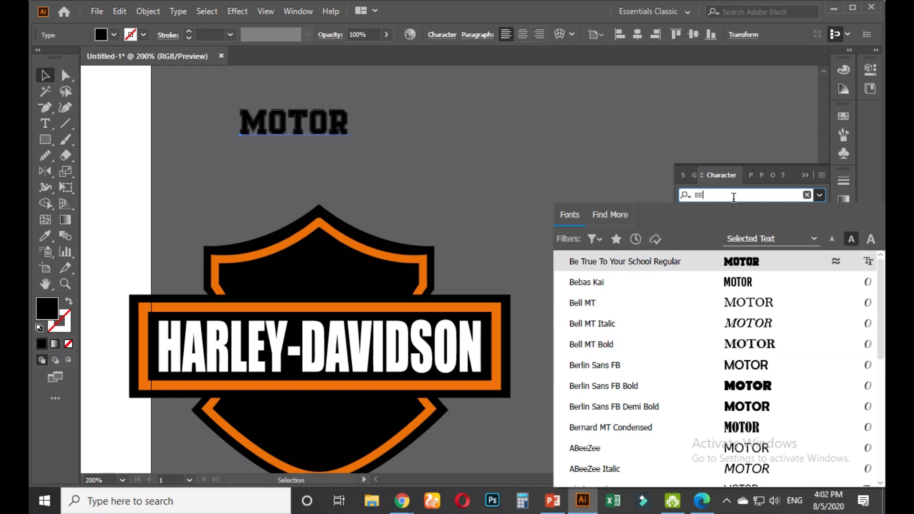
pyautogui.press('BackSpace')
pyautogui.press('BackSpace')
pyautogui.write('ROBTO')
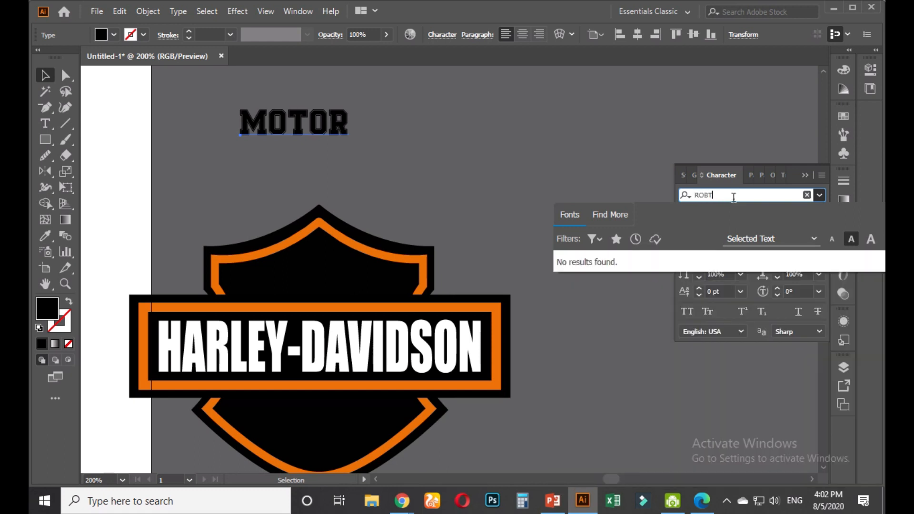
pyautogui.press('BackSpace')
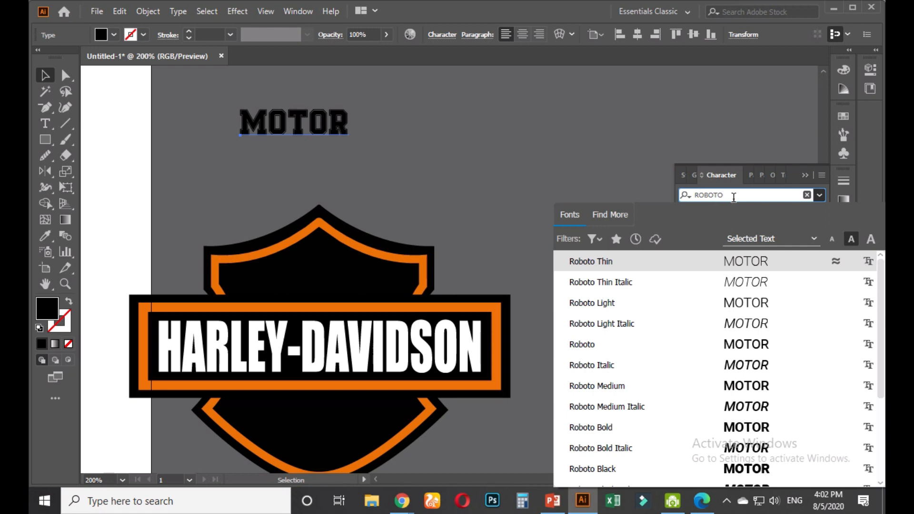
pyautogui.click(601, 346)
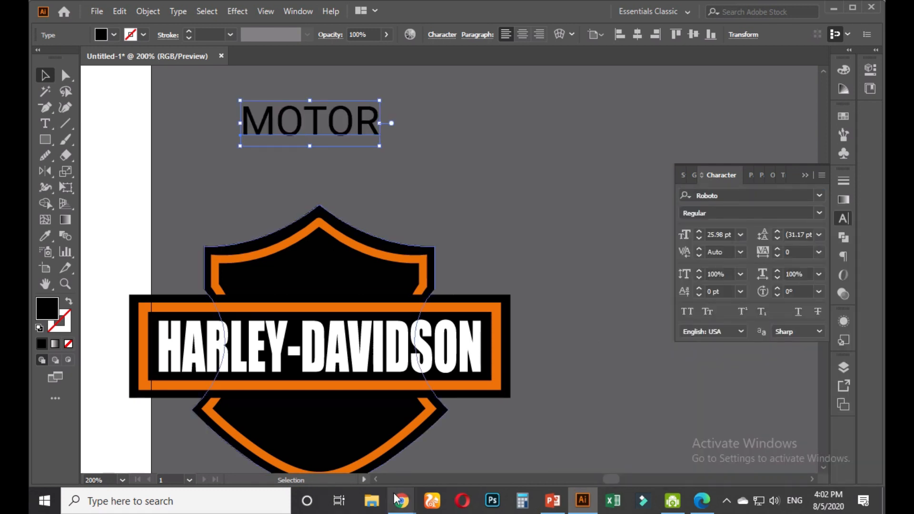
# Switch to the Google Meet call in Chrome and admit the participant waiting to join
pyautogui.moveTo(396, 500)
pyautogui.click(333, 436)
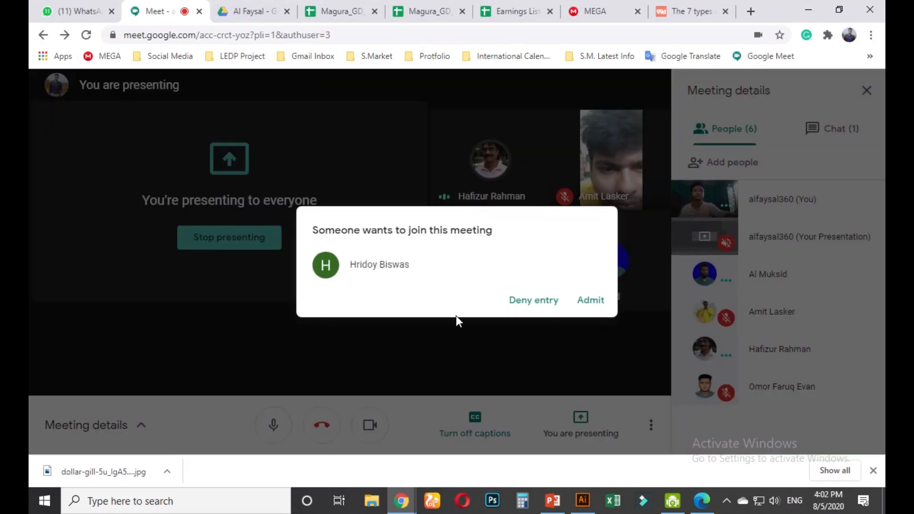
pyautogui.click(592, 300)
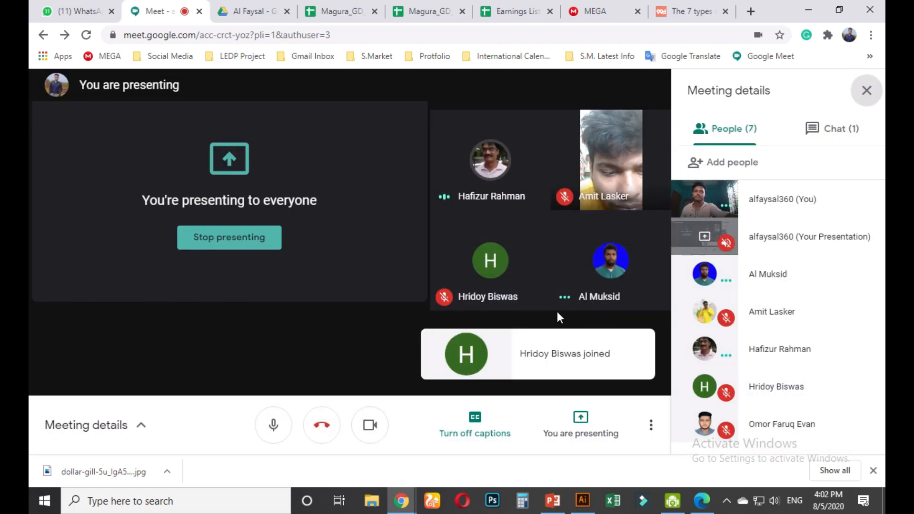
pyautogui.moveTo(558, 308)
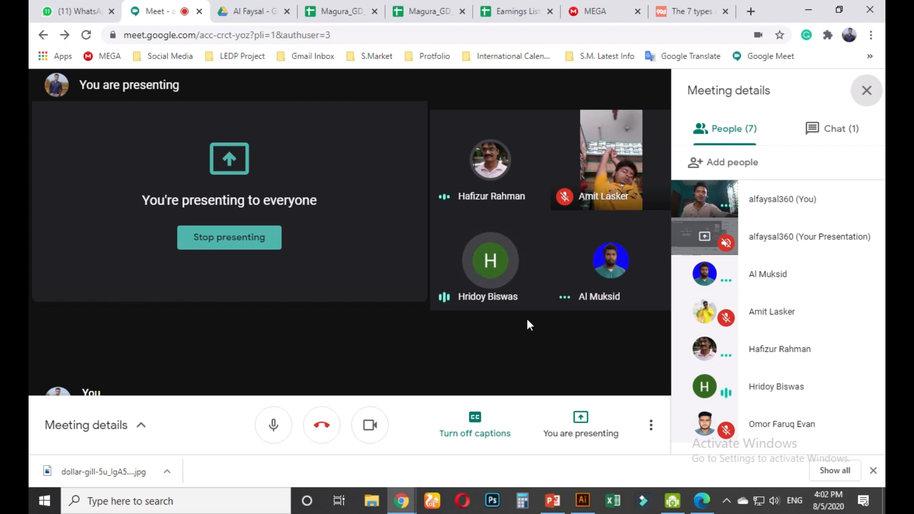
# Check the Magura GD-08 group chat in WhatsApp Web and return to Illustrator by way of the Meet call
pyautogui.click(74, 13)
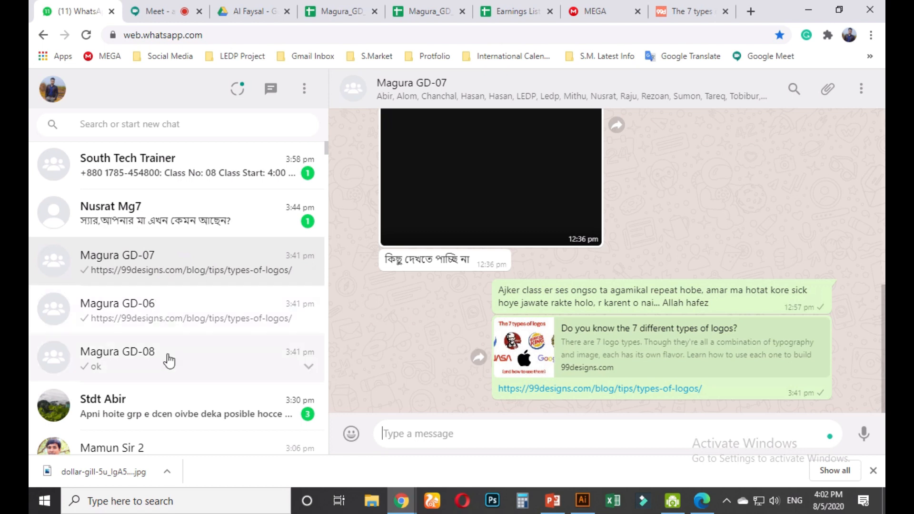
pyautogui.click(205, 359)
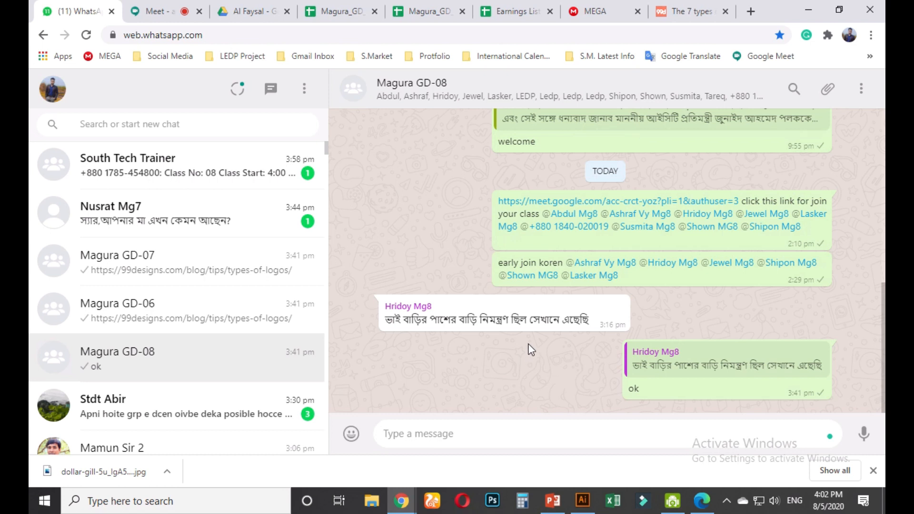
pyautogui.click(153, 11)
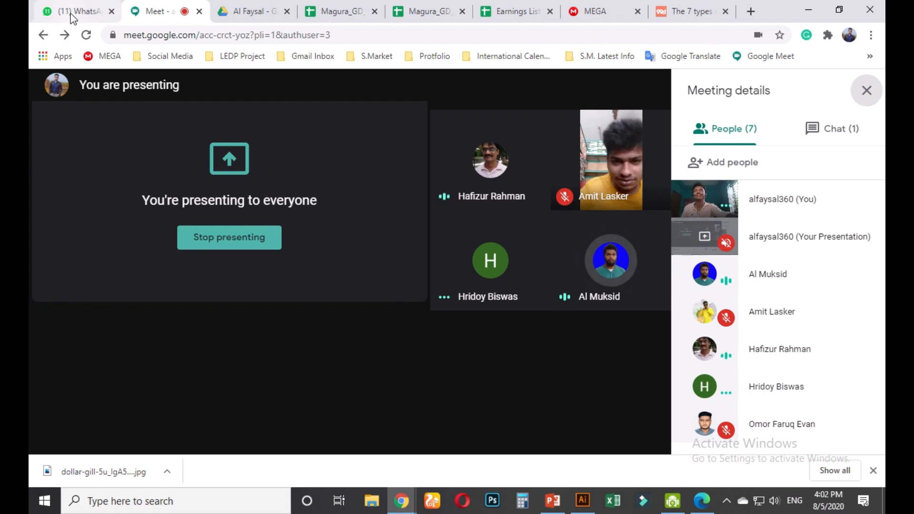
pyautogui.moveTo(72, 0)
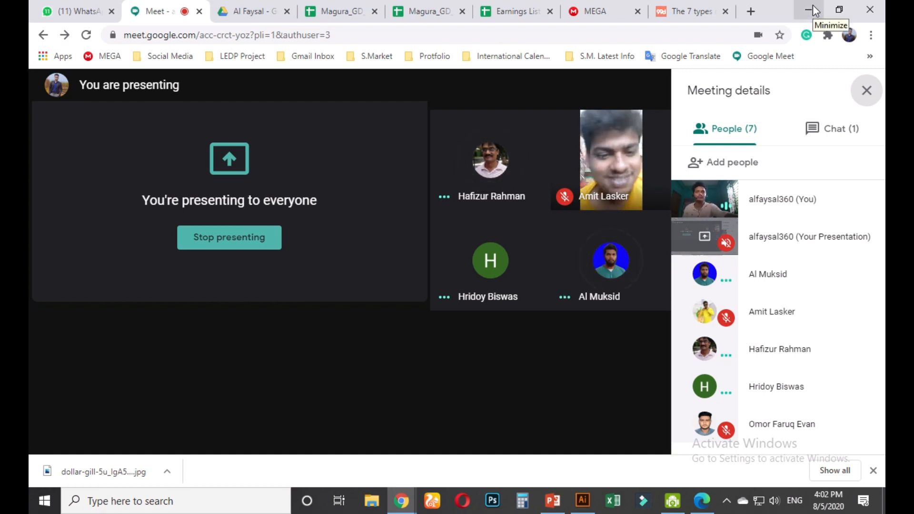
pyautogui.moveTo(813, 0)
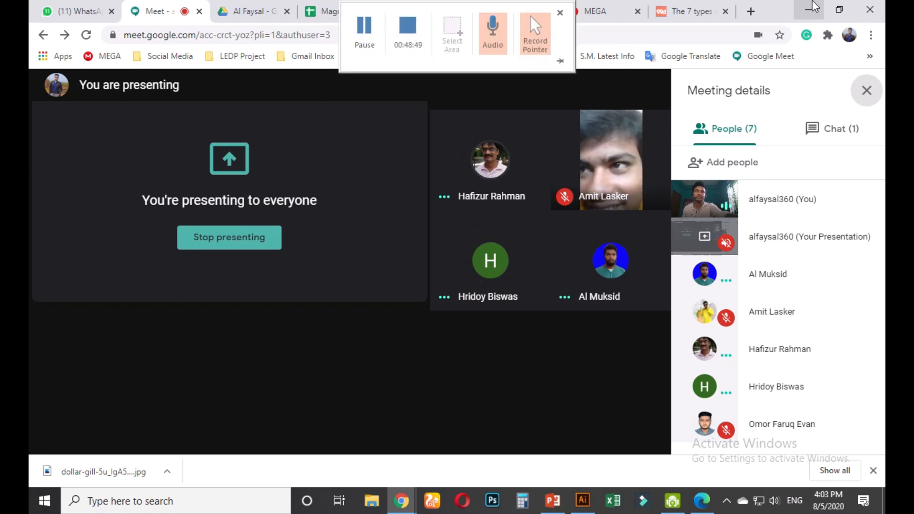
pyautogui.click(813, 2)
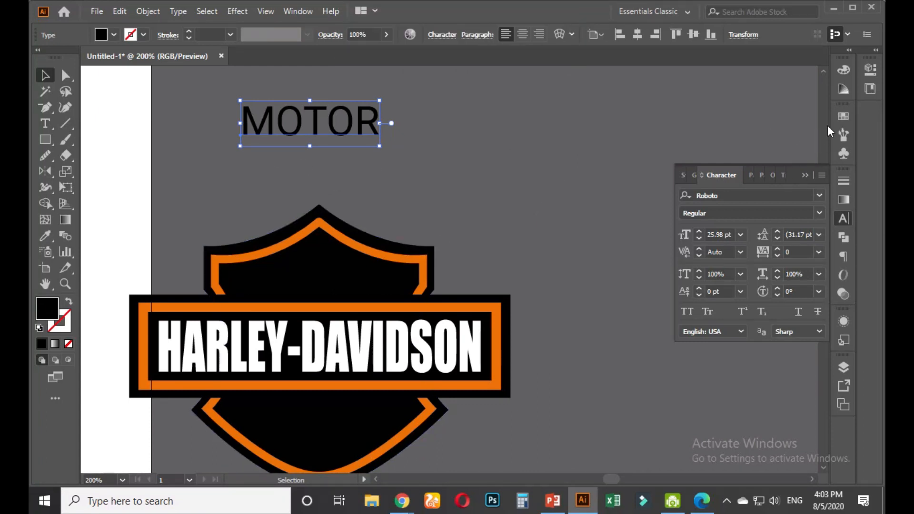
# Recolor the MOTOR text with the orange of the shield's inner outline, sampled with the Eyedropper
pyautogui.click(842, 116)
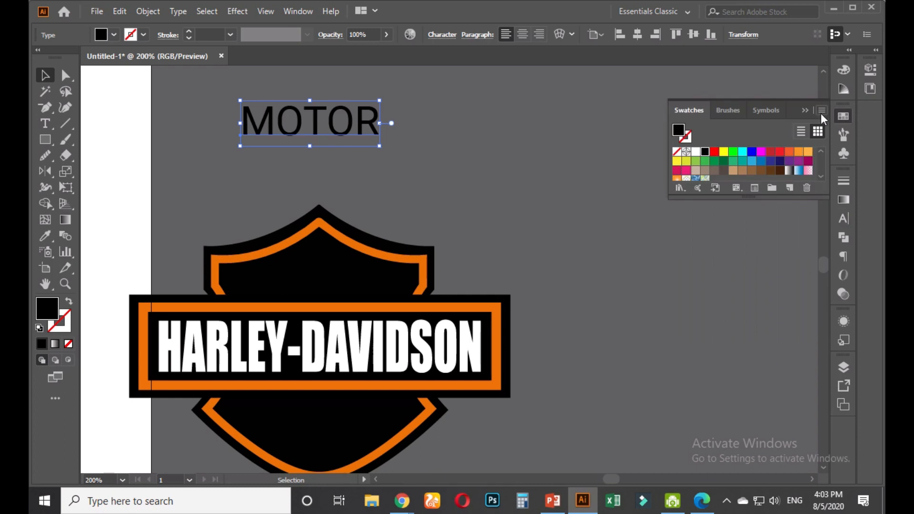
pyautogui.click(46, 236)
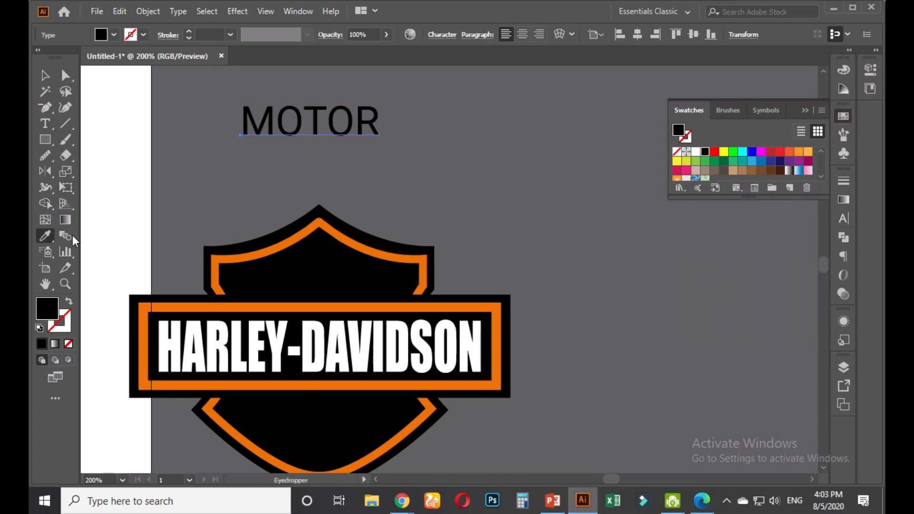
pyautogui.click(264, 244)
pyautogui.click(45, 75)
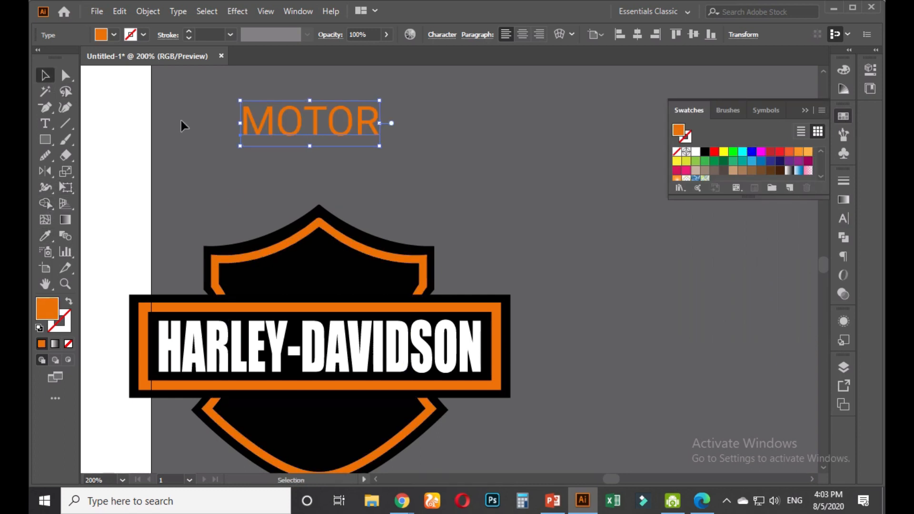
# Keep a spare copy of MOTOR off to the side and set the one above the shield to Roboto Black
pyautogui.scroll(-2, 365, 195)
pyautogui.moveTo(377, 195); pyautogui.dragTo(359, 244)
pyautogui.moveTo(332, 204); pyautogui.dragTo(340, 222)
pyautogui.click(844, 220)
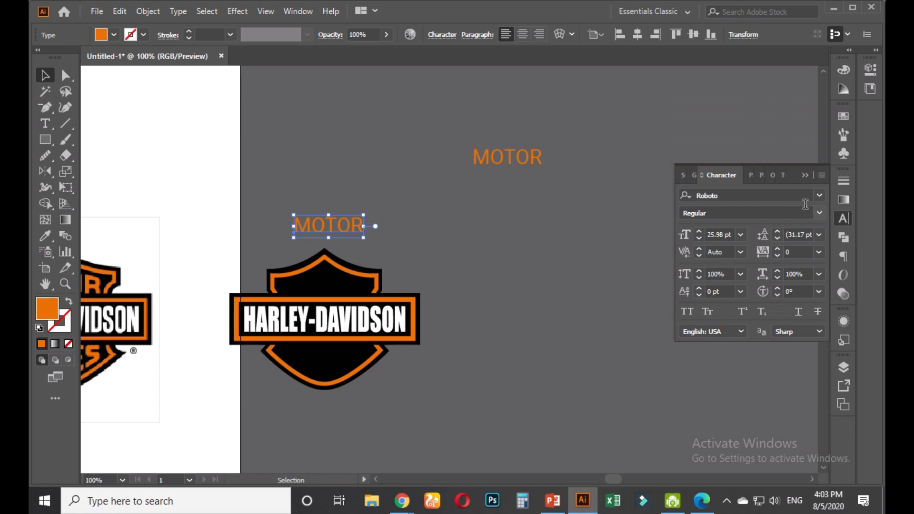
pyautogui.click(819, 209)
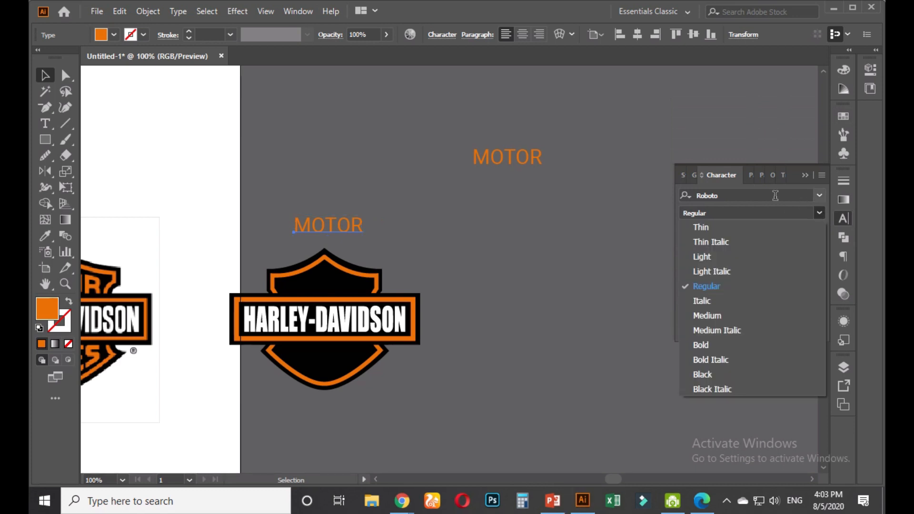
pyautogui.click(718, 375)
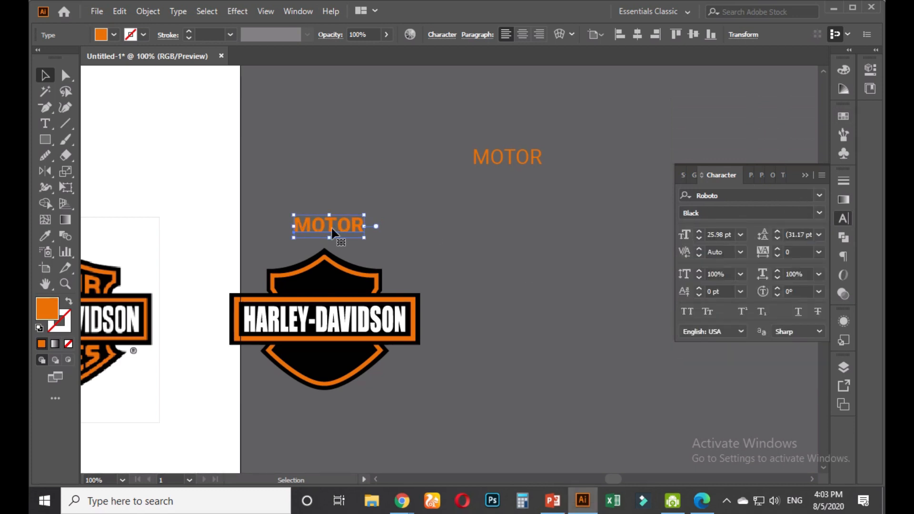
# Copy the bold MOTOR beneath the spare regular-weight one and move the original higher above the shield
pyautogui.moveTo(332, 230); pyautogui.dragTo(510, 190)
pyautogui.moveTo(334, 231); pyautogui.dragTo(341, 182)
pyautogui.hotkey('ctrl', '-')
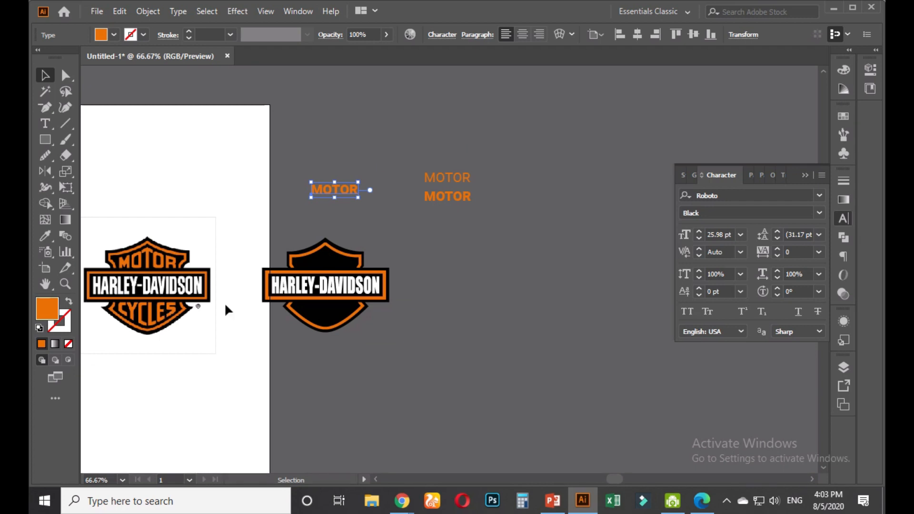
pyautogui.hotkey('ctrl', '+')
pyautogui.hotkey('ctrl', '+')
# Duplicate MOTOR just below itself and change the copy's wording to "CYCLES"
pyautogui.moveTo(349, 129); pyautogui.dragTo(340, 174)
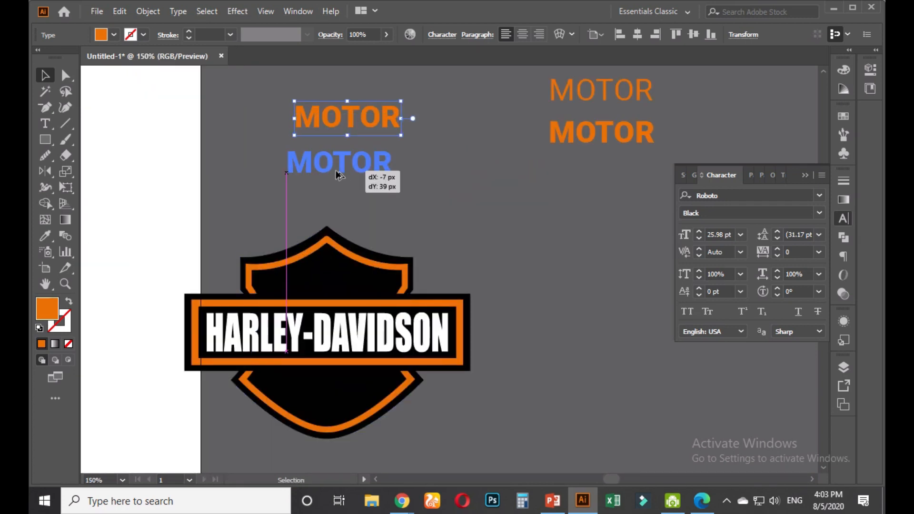
pyautogui.press('t')
pyautogui.doubleClick(336, 168)
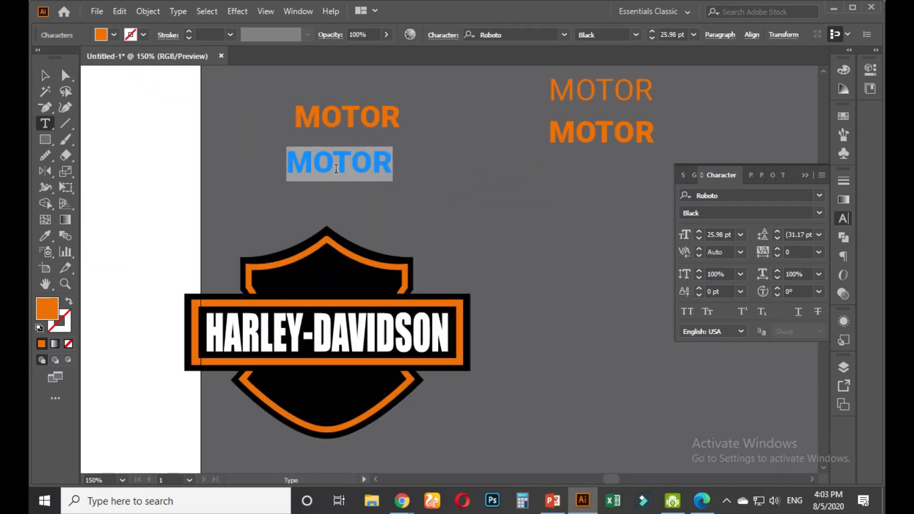
pyautogui.write('CYCLES')
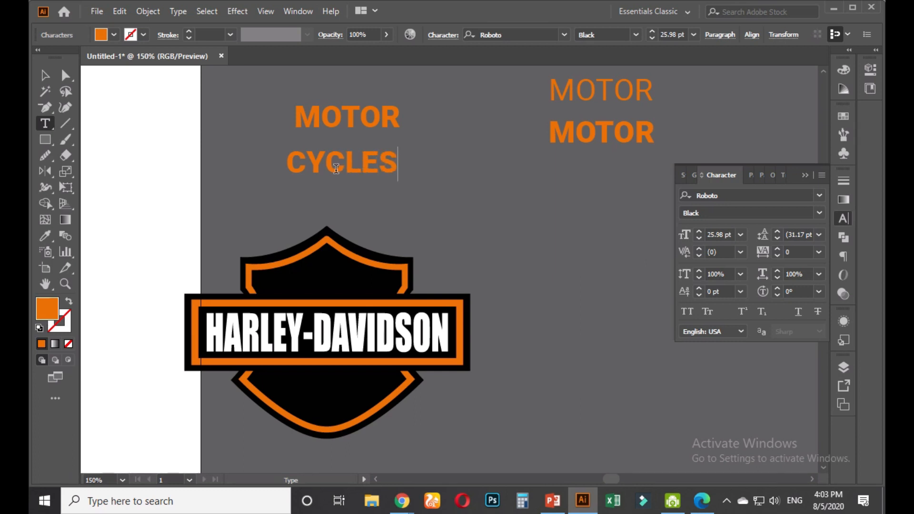
pyautogui.press('Escape')
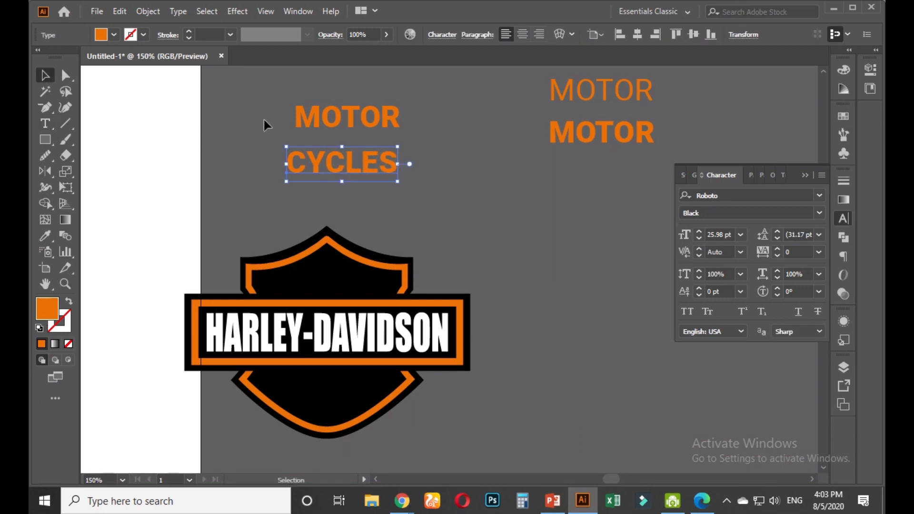
pyautogui.click(456, 195)
# Replace the spare bold MOTOR with a spare copy of the CYCLES text beneath the regular-weight MOTOR
pyautogui.click(375, 167)
pyautogui.click(577, 133)
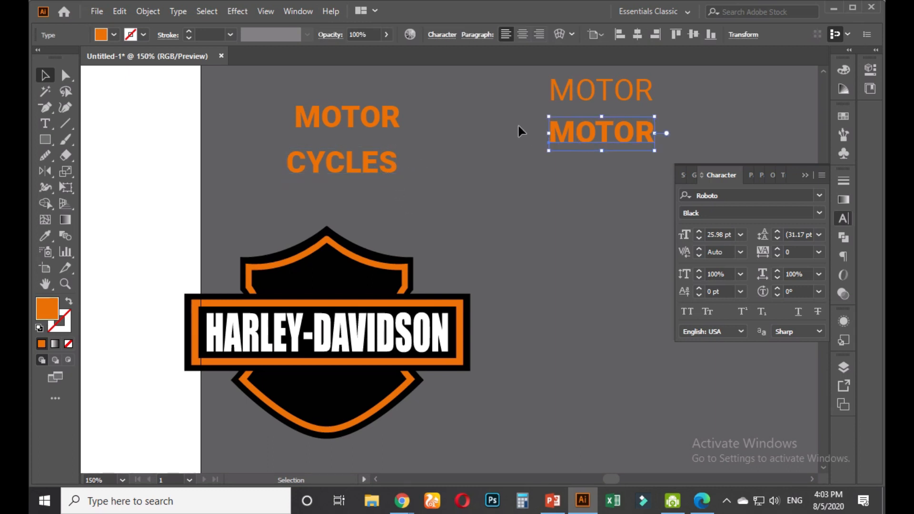
pyautogui.press('Delete')
pyautogui.click(384, 165)
pyautogui.moveTo(383, 165); pyautogui.dragTo(677, 143)
# Convert the MOTOR and CYCLES text above the shield to outlines and deselect them
pyautogui.moveTo(430, 116); pyautogui.dragTo(339, 166)
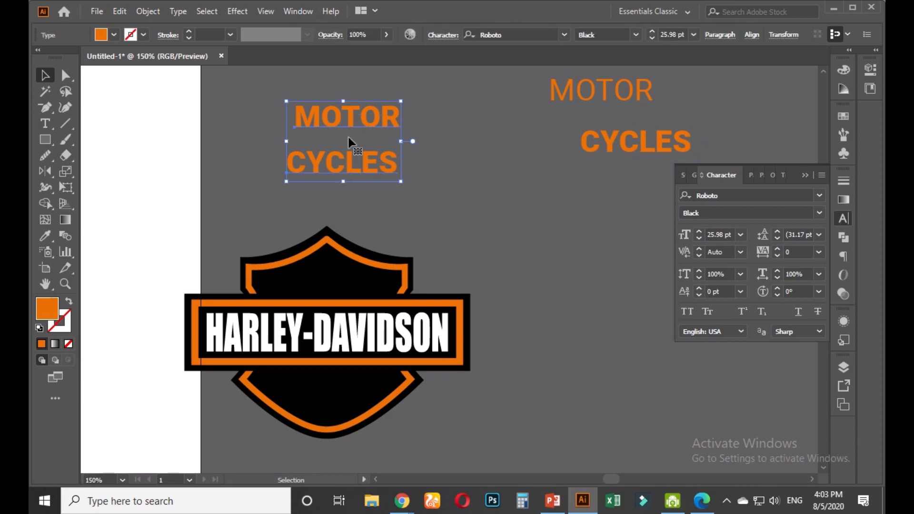
pyautogui.rightClick(349, 133)
pyautogui.click(413, 224)
pyautogui.click(470, 213)
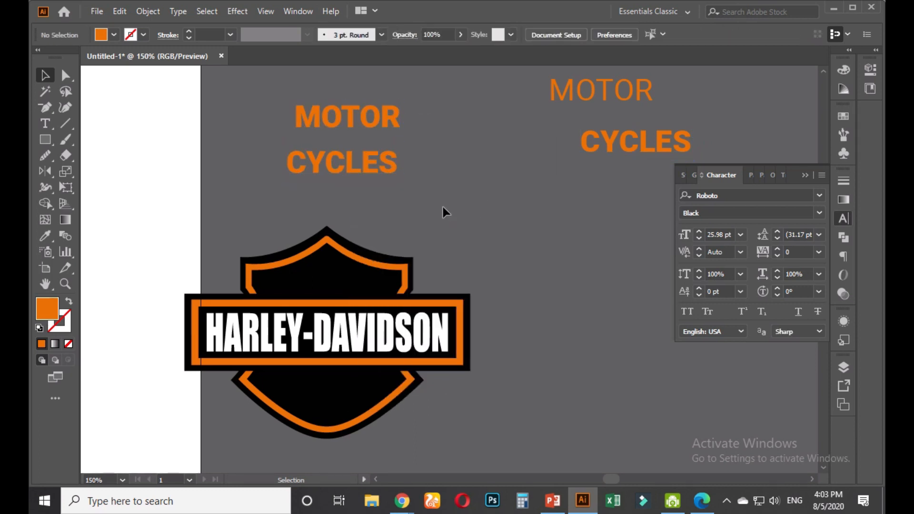
# Place the outlined CYCLES in the shield's lower section and the outlined MOTOR in its upper section
pyautogui.scroll(-1, 429, 195)
pyautogui.moveTo(369, 157); pyautogui.dragTo(350, 382)
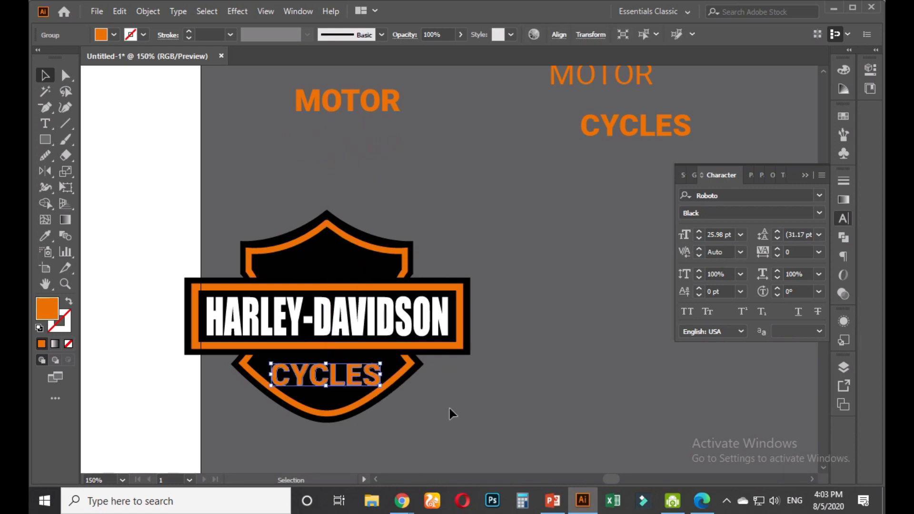
pyautogui.click(464, 209)
pyautogui.moveTo(378, 113); pyautogui.dragTo(350, 268)
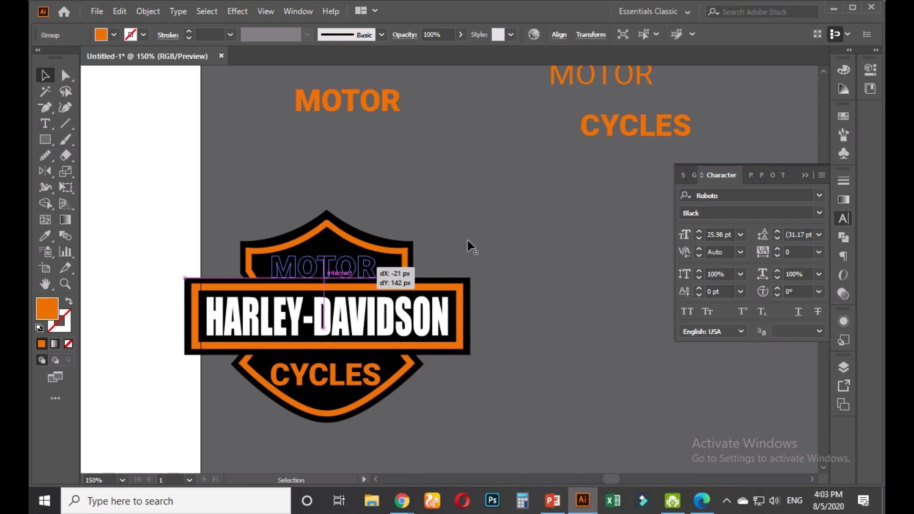
# Centre the outlined MOTOR lettering horizontally on the shield's black and orange shape
pyautogui.click(337, 225)
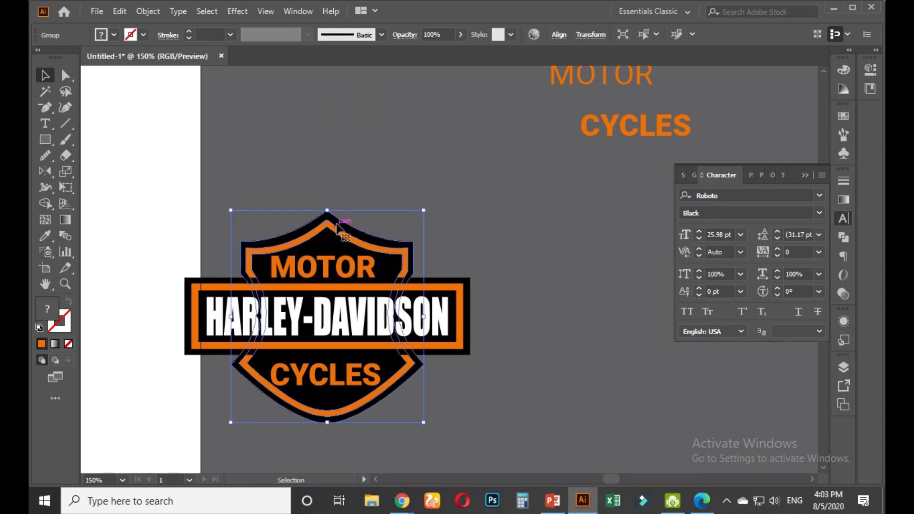
pyautogui.keyDown('shift'); pyautogui.click(330, 258); pyautogui.keyUp('shift')
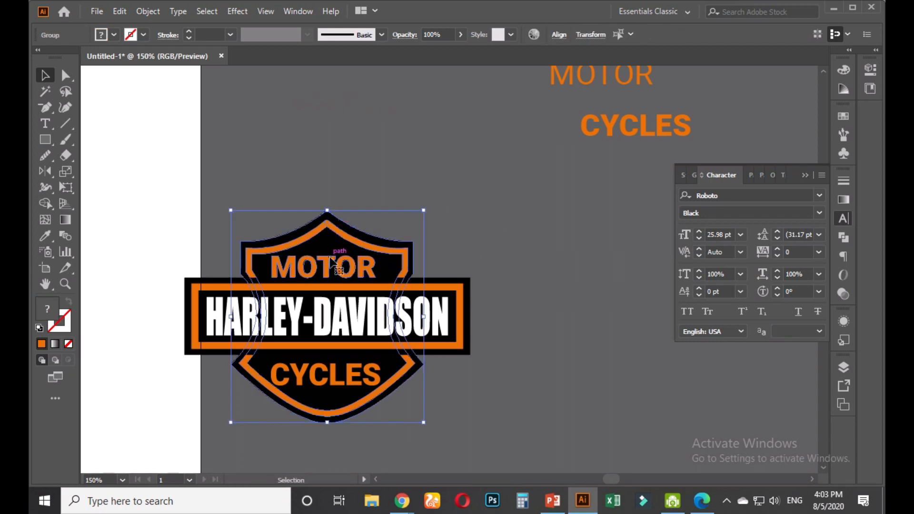
pyautogui.keyDown('shift'); pyautogui.click(333, 233); pyautogui.keyUp('shift')
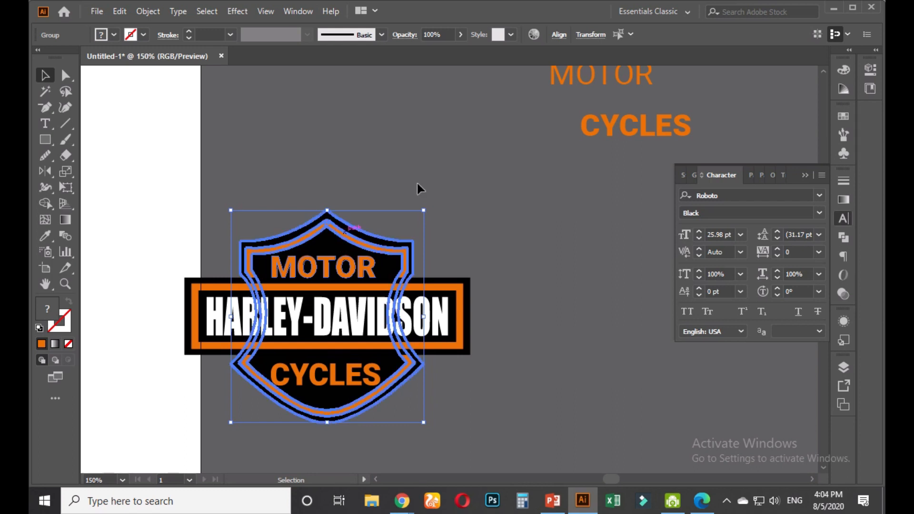
pyautogui.click(556, 35)
pyautogui.click(449, 71)
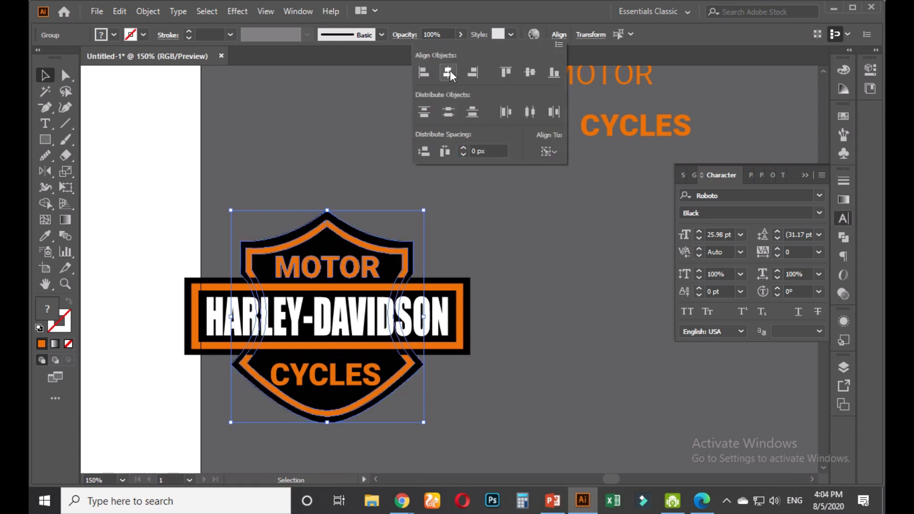
pyautogui.click(481, 224)
# Centre the outlined CYCLES lettering horizontally on the shield shape
pyautogui.click(351, 373)
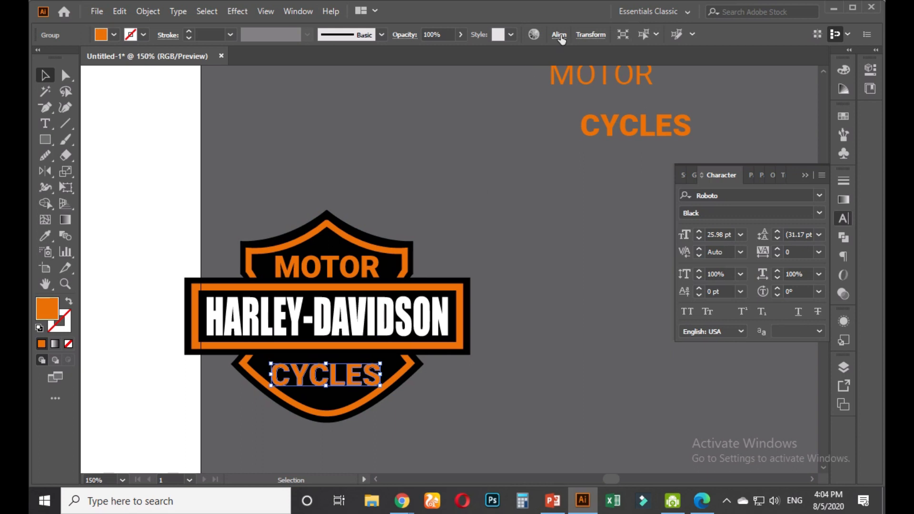
pyautogui.click(559, 35)
pyautogui.keyDown('shift'); pyautogui.click(394, 380); pyautogui.keyUp('shift')
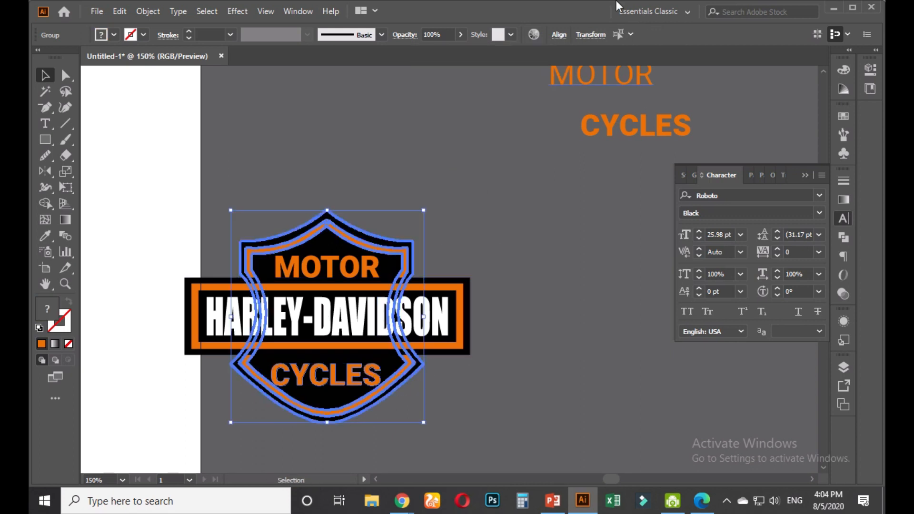
pyautogui.click(559, 35)
pyautogui.click(455, 78)
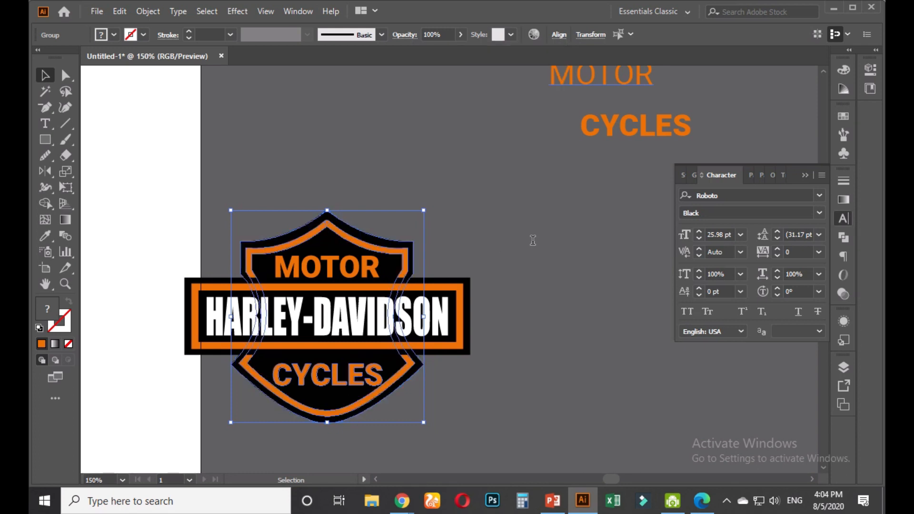
pyautogui.click(522, 274)
# Nudge CYCLES up close beneath the name banner, leaving a narrow black gap between them
pyautogui.scroll(1, 337, 422)
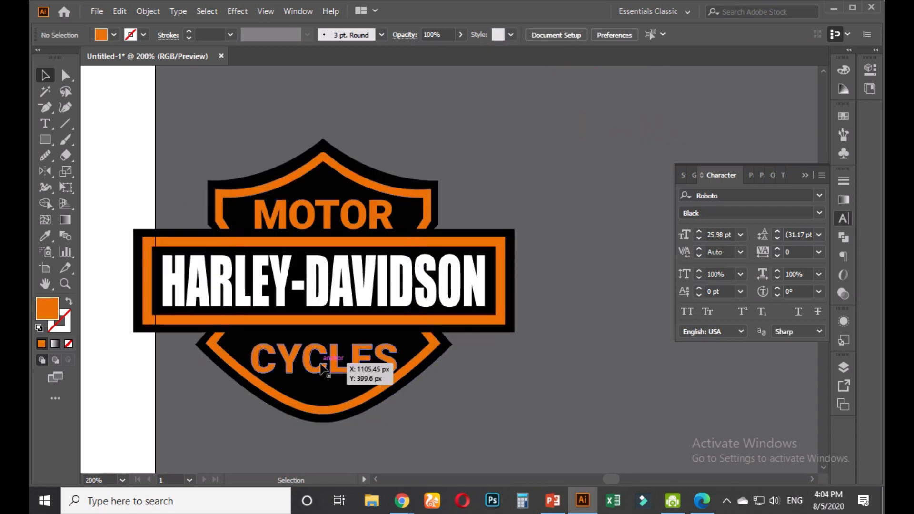
pyautogui.click(327, 361)
pyautogui.press('Up')
pyautogui.press('Up')
pyautogui.press('Up')
pyautogui.press('Up')
pyautogui.press('Up')
pyautogui.press('Up')
pyautogui.press('Up')
pyautogui.press('Up')
pyautogui.press('Up')
pyautogui.press('Up')
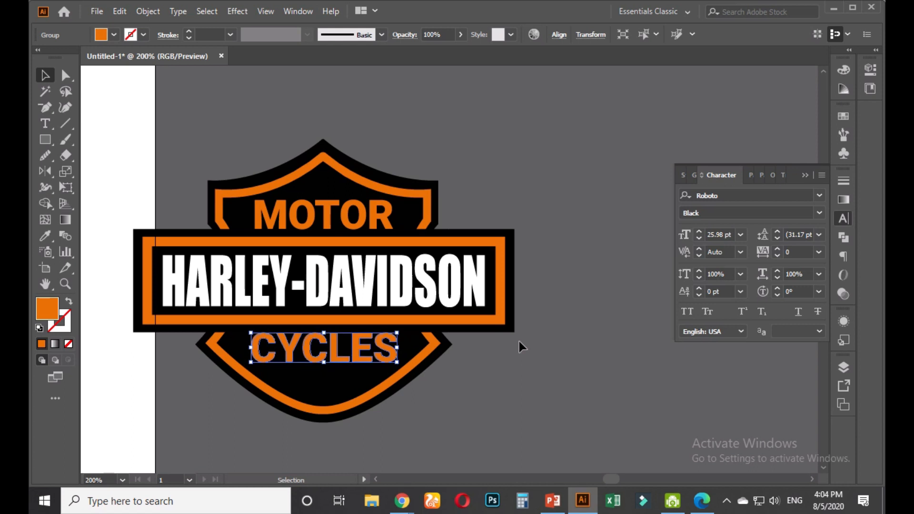
pyautogui.press('Down')
pyautogui.press('Down')
pyautogui.press('Down')
pyautogui.press('Down')
pyautogui.press('Down')
pyautogui.press('Down')
pyautogui.press('Down')
pyautogui.press('Down')
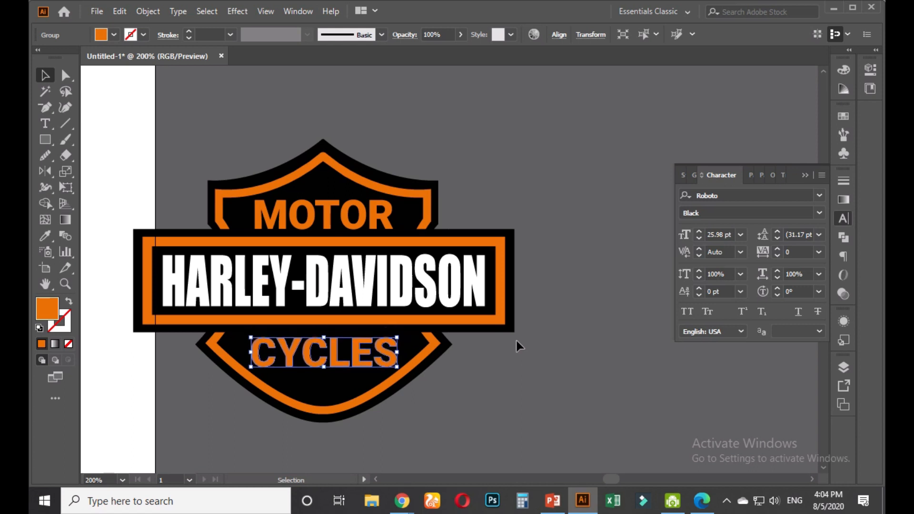
pyautogui.press('Down')
pyautogui.press('Up')
pyautogui.press('Up')
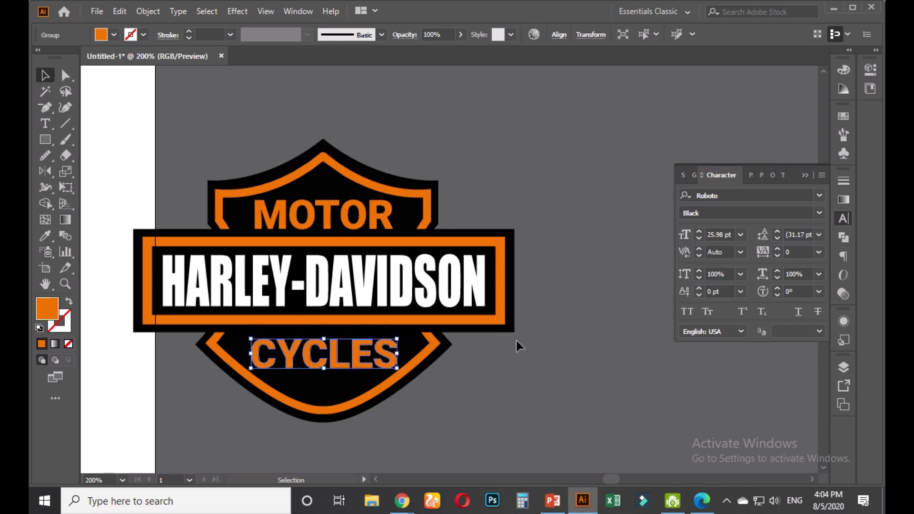
pyautogui.click(488, 343)
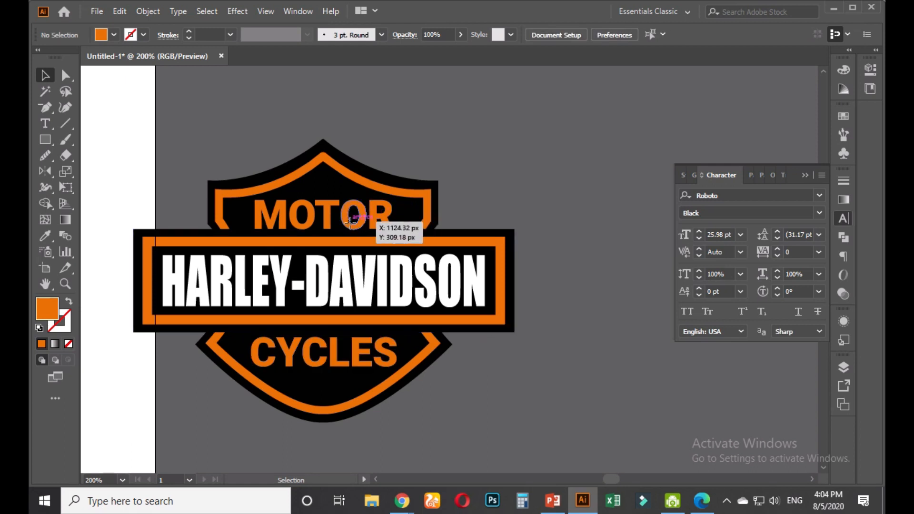
# Nudge MOTOR slightly up so a small gap separates it from the name banner
pyautogui.click(354, 209)
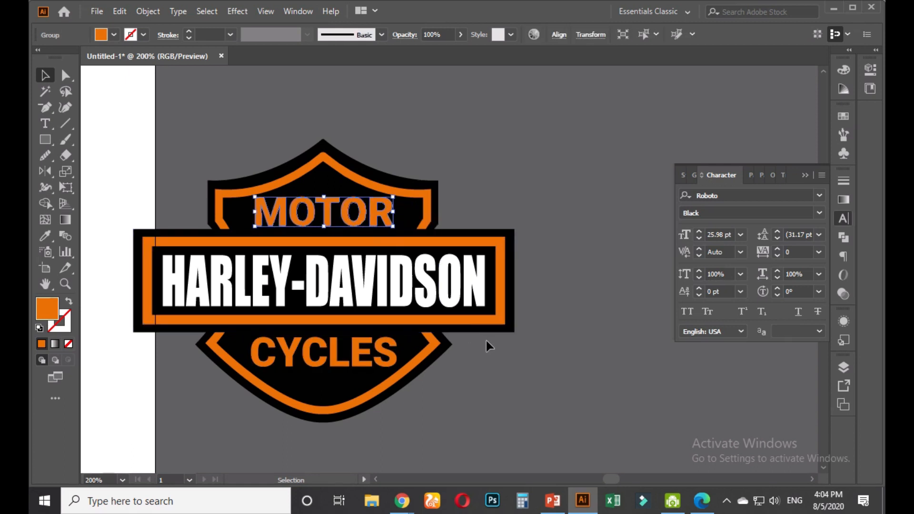
pyautogui.click(484, 339)
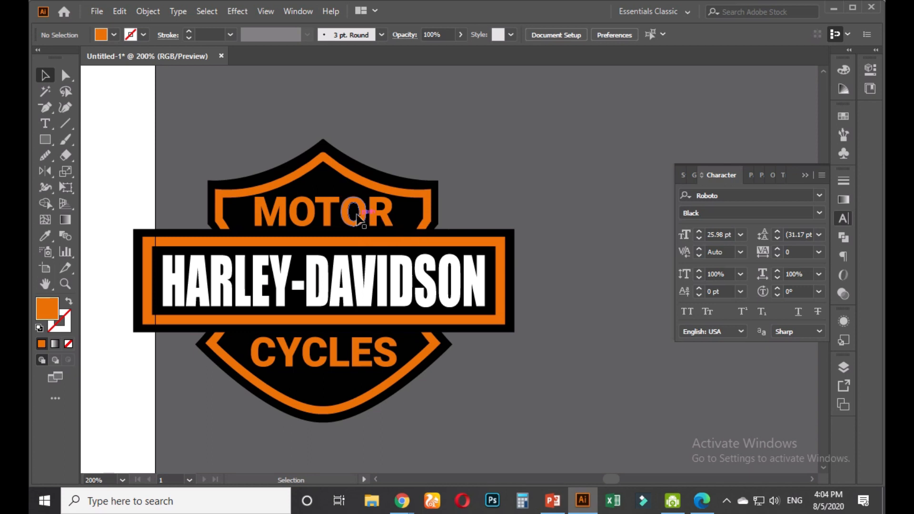
pyautogui.click(363, 211)
pyautogui.press('Down')
pyautogui.press('Down')
pyautogui.press('Up')
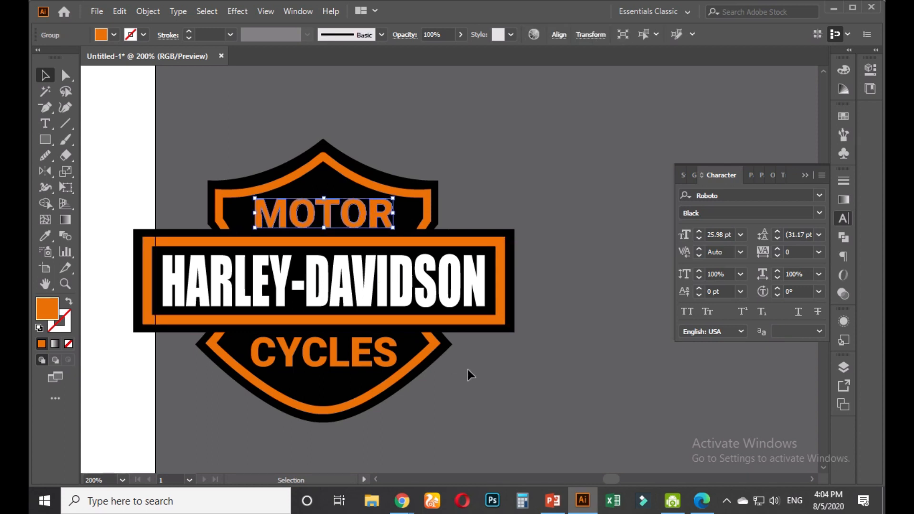
pyautogui.click(467, 371)
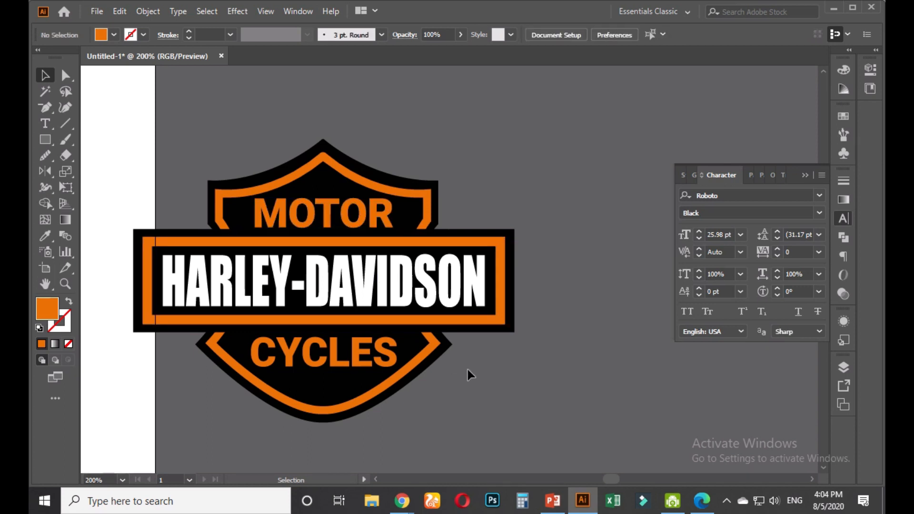
# Nudge CYCLES slightly down to match the gap between MOTOR and the banner
pyautogui.click(371, 360)
pyautogui.press('Down')
pyautogui.press('Down')
pyautogui.press('Up')
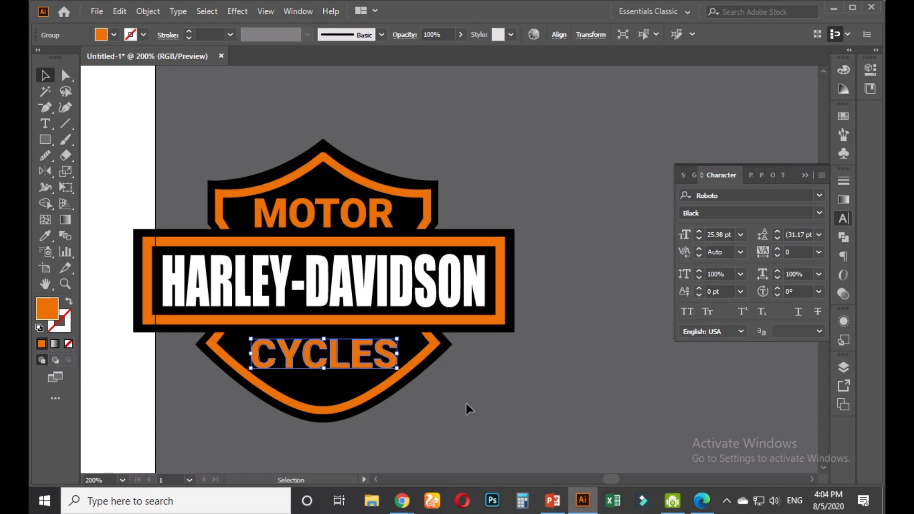
pyautogui.click(467, 404)
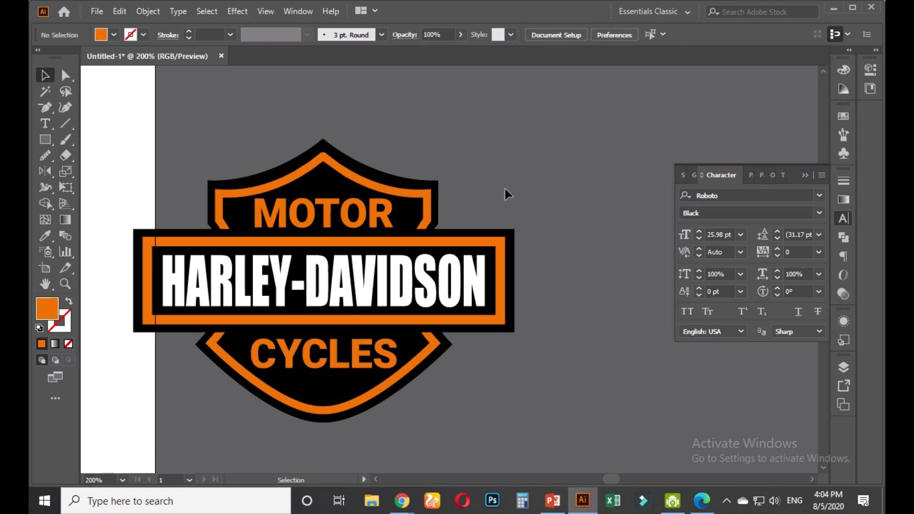
# Compare the lettering with the reference logo and start an Arc warp effect on MOTOR
pyautogui.scroll(-1, 506, 186)
pyautogui.scroll(-2, 351, 191)
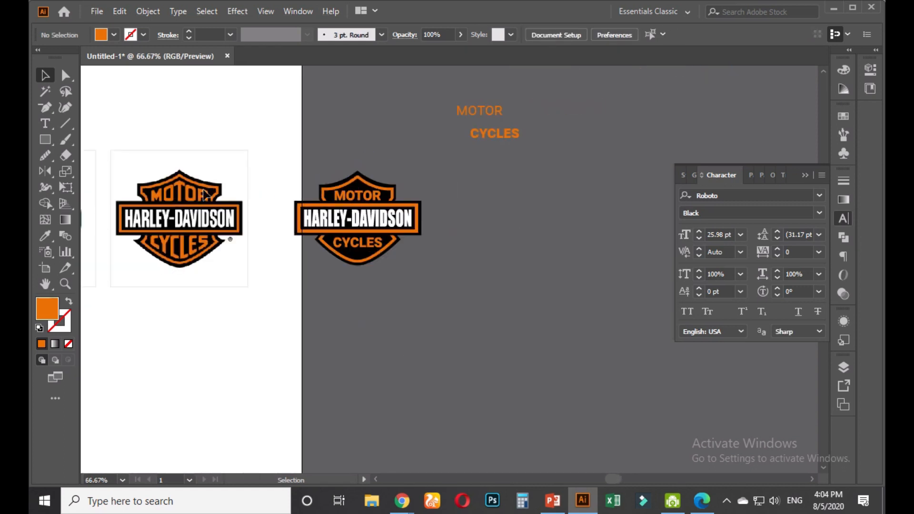
pyautogui.scroll(1, 349, 185)
pyautogui.hscroll(2, 286, 187)
pyautogui.scroll(3, 408, 227)
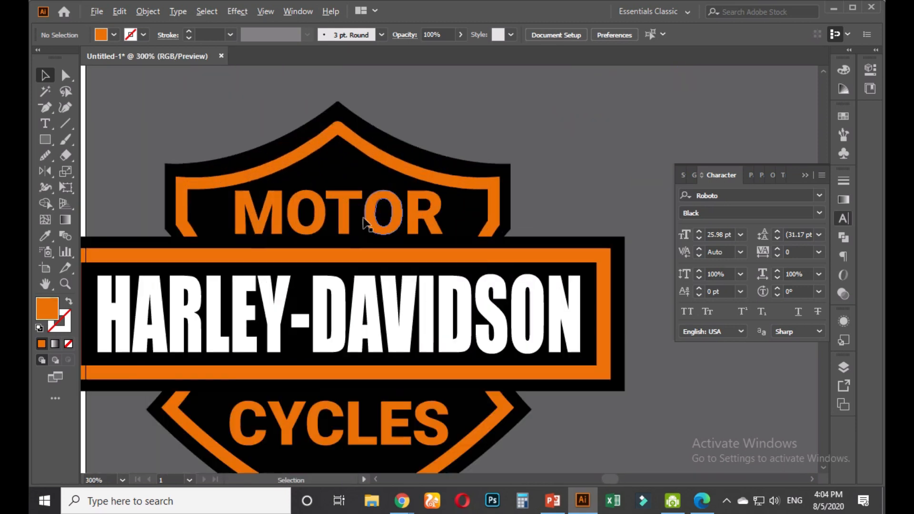
pyautogui.click(345, 220)
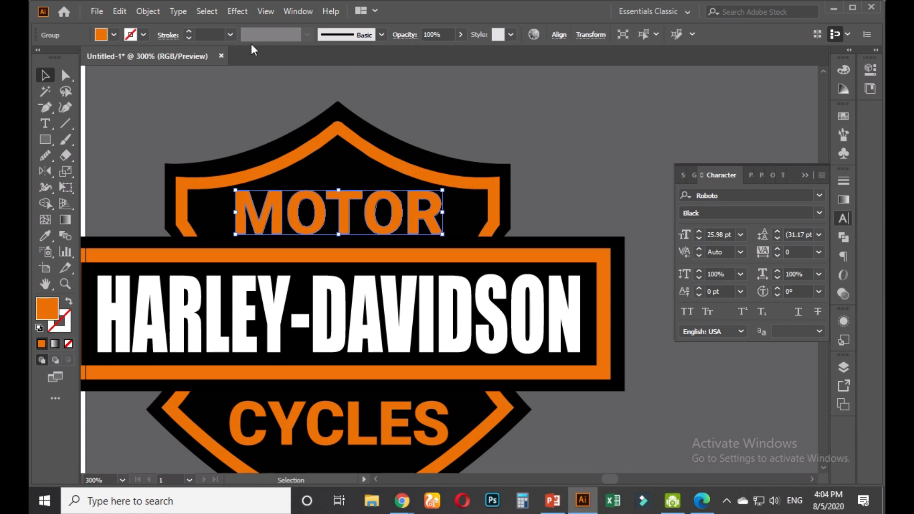
pyautogui.click(236, 11)
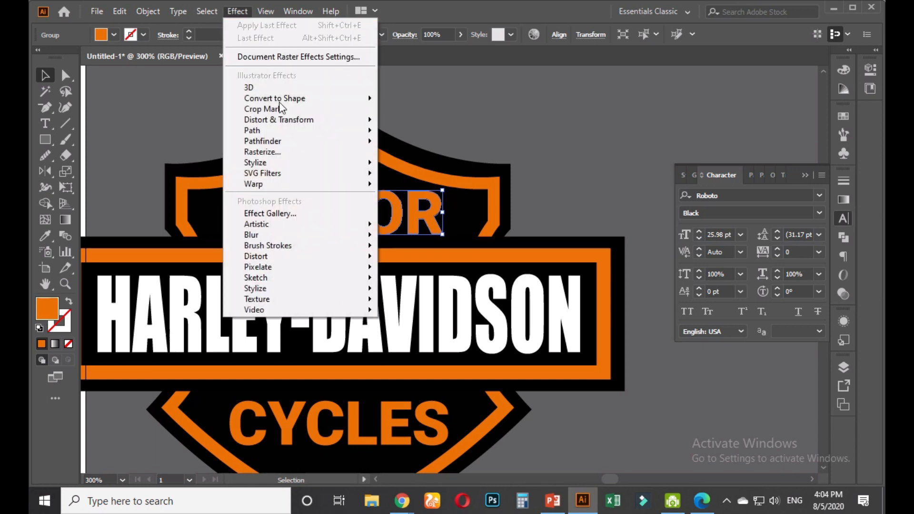
pyautogui.moveTo(279, 186)
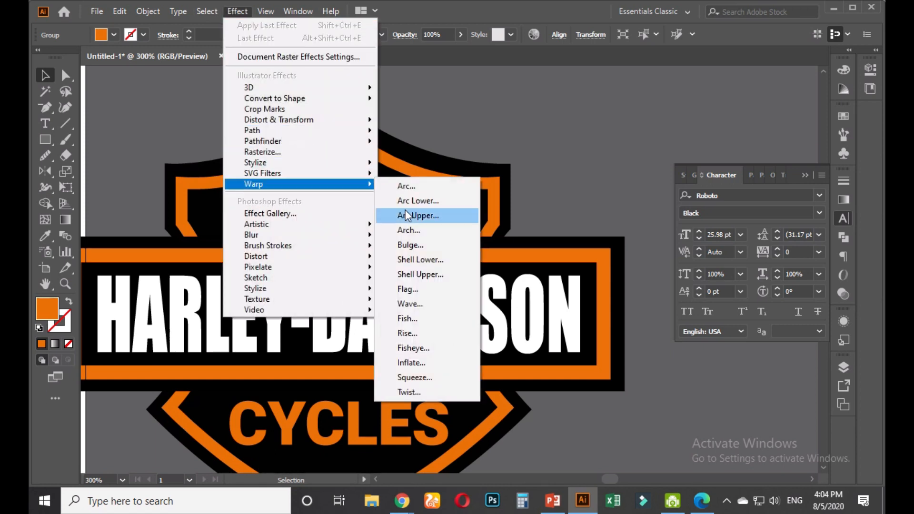
pyautogui.click(406, 187)
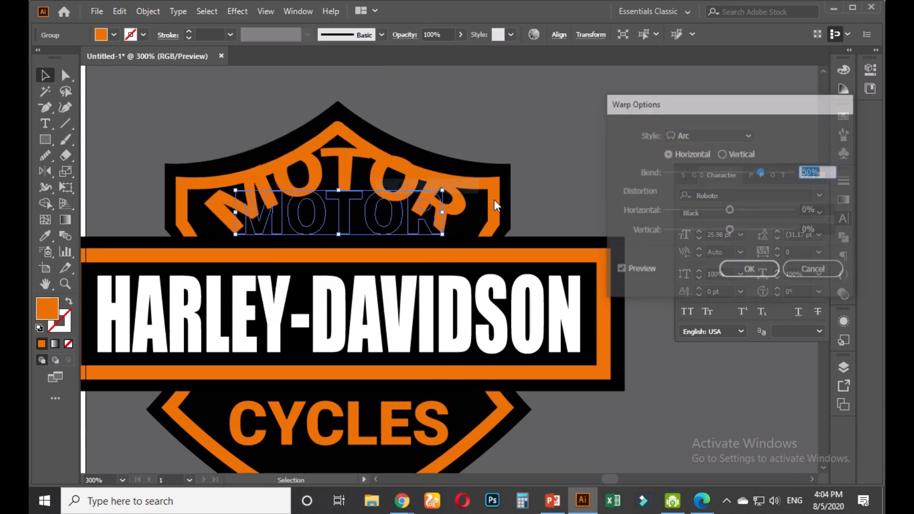
# Try the Arc Lower, Arc Upper and Arch warp styles on MOTOR with the preview enabled
pyautogui.click(739, 133)
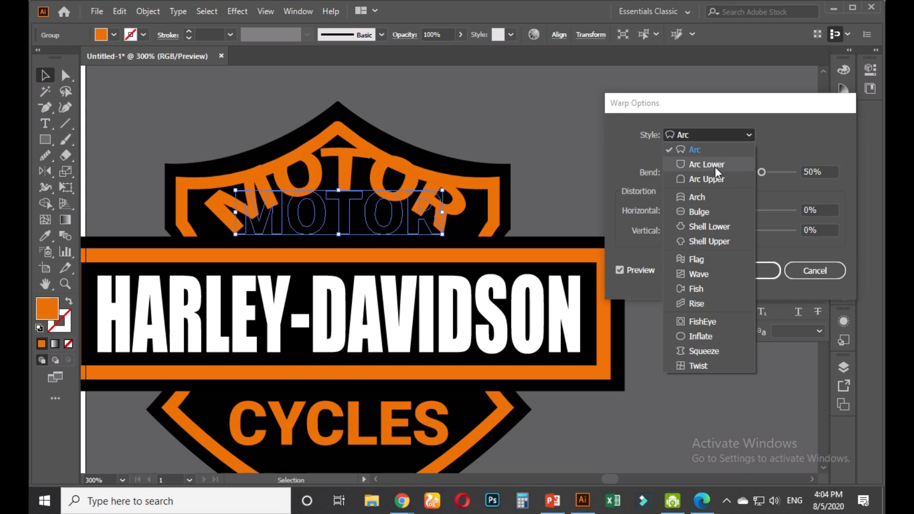
pyautogui.click(716, 166)
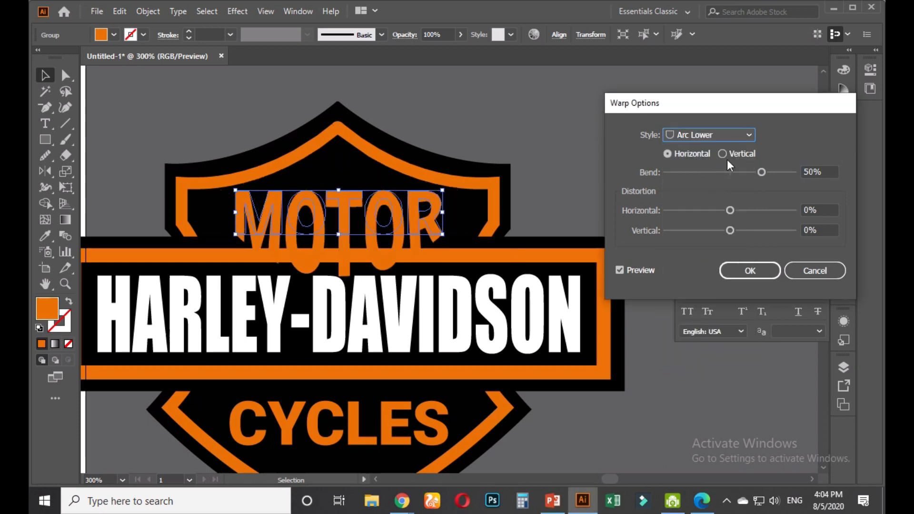
pyautogui.click(727, 136)
pyautogui.click(697, 177)
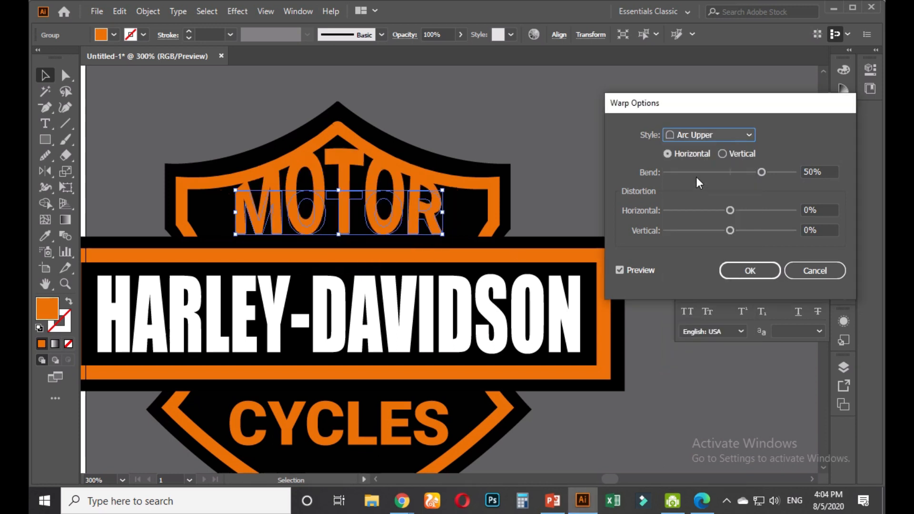
pyautogui.click(620, 269)
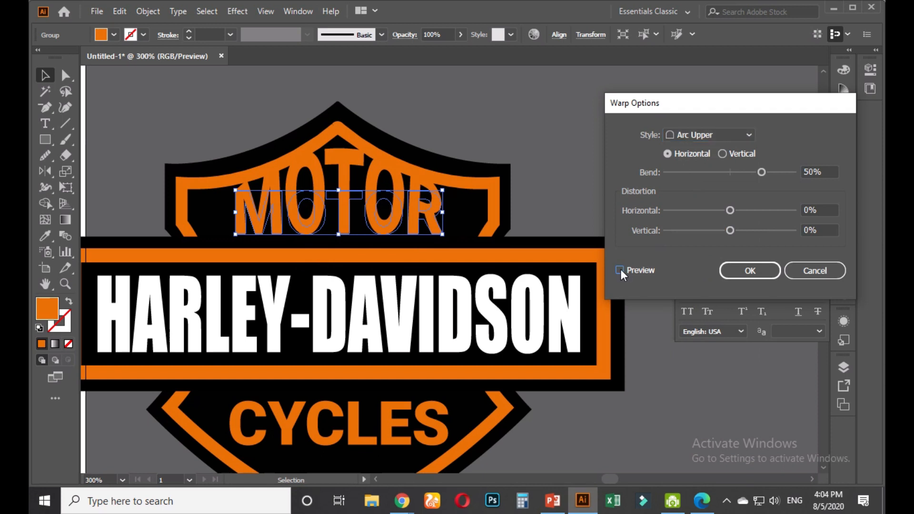
pyautogui.click(620, 270)
pyautogui.click(739, 136)
pyautogui.click(724, 197)
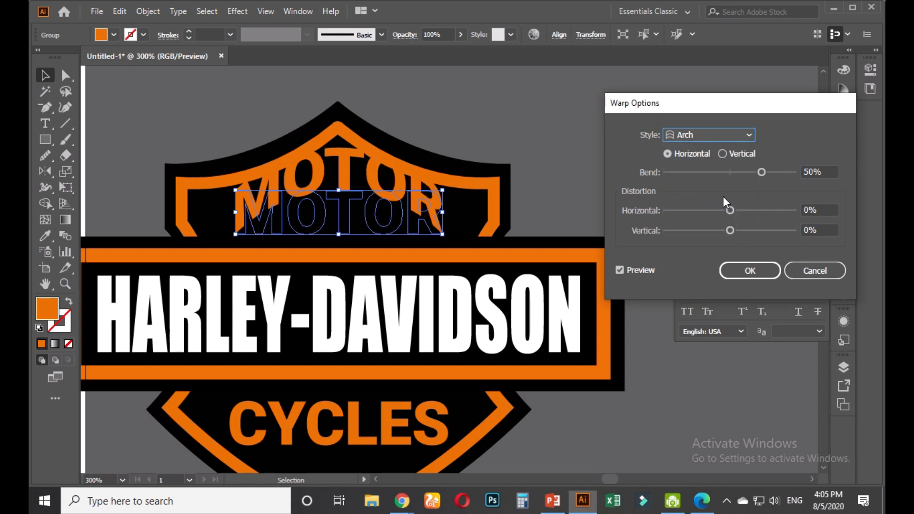
# Try the Flag, Wave, Rise and Fish warp styles on MOTOR, testing Wave with bends of 97% and 31%
pyautogui.click(736, 134)
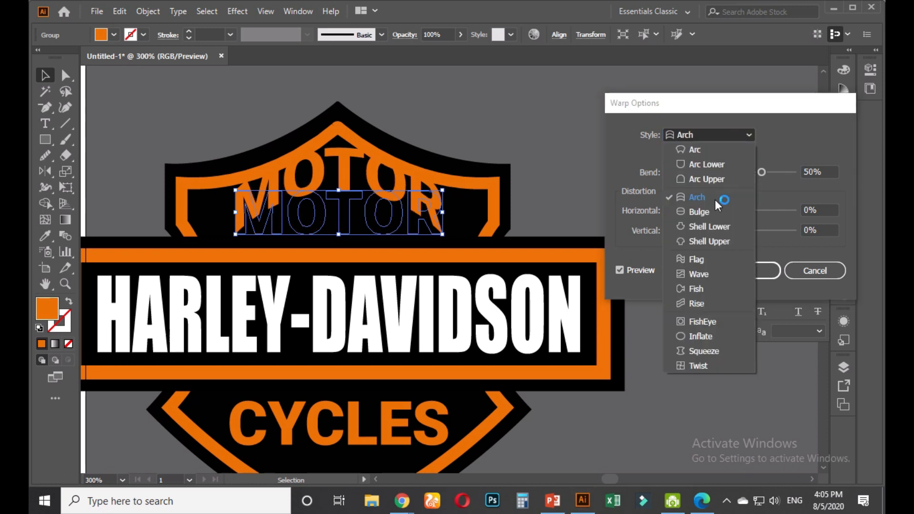
pyautogui.click(701, 259)
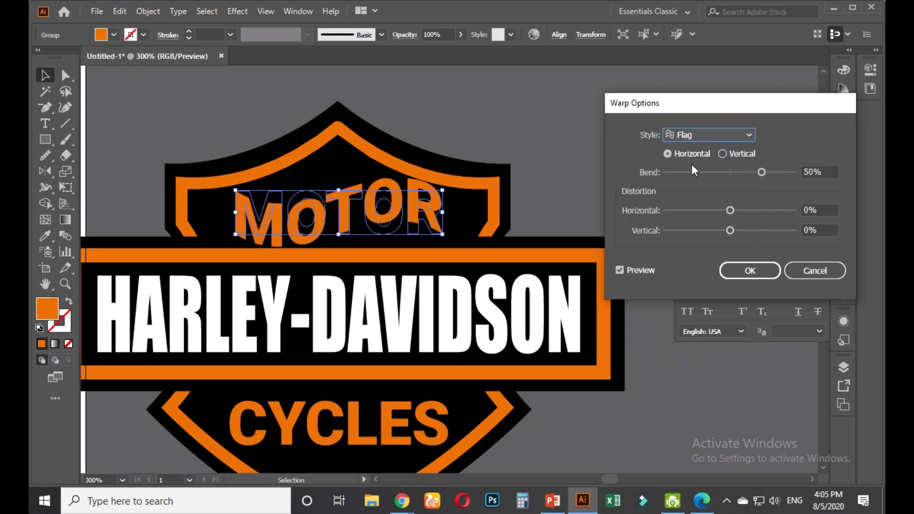
pyautogui.click(707, 136)
pyautogui.click(692, 275)
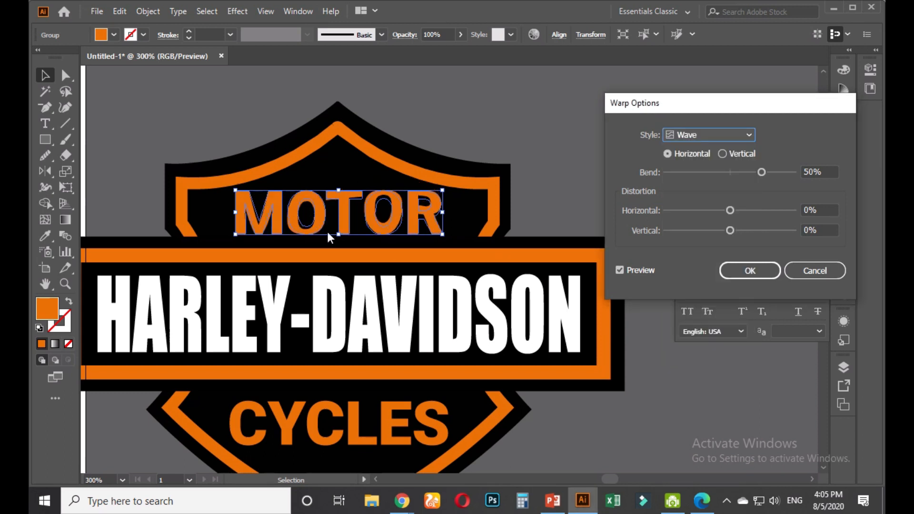
pyautogui.click(791, 171)
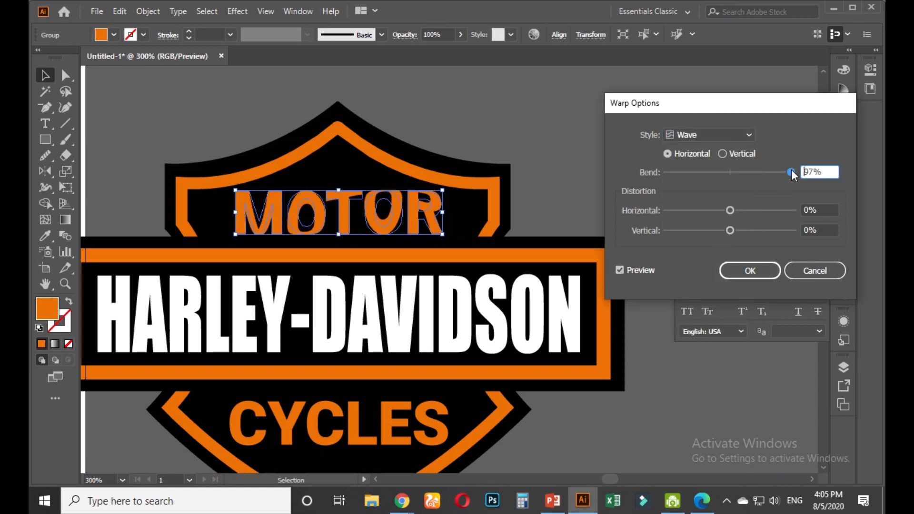
pyautogui.moveTo(791, 170); pyautogui.dragTo(750, 172)
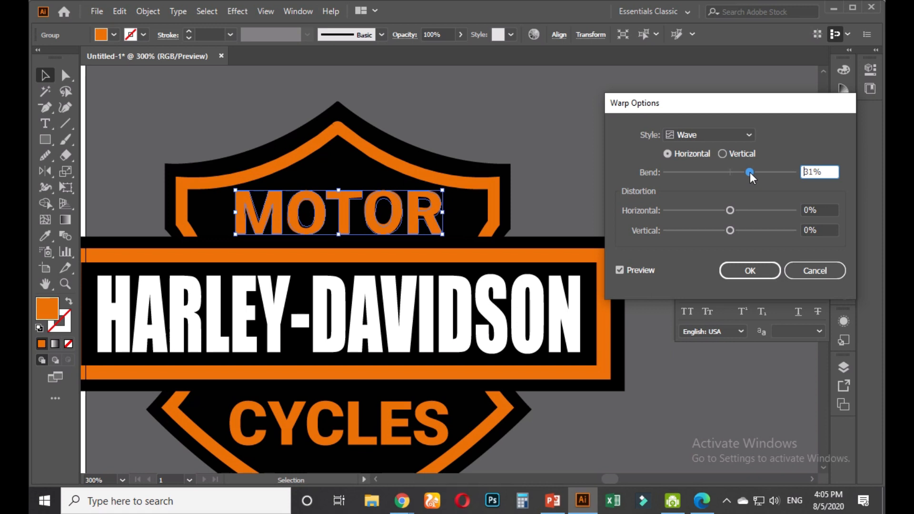
pyautogui.click(741, 140)
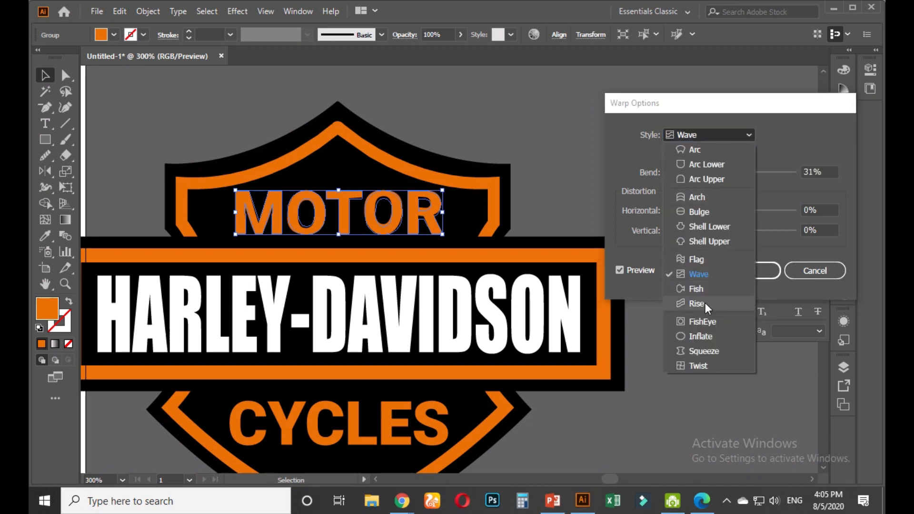
pyautogui.click(705, 303)
pyautogui.click(722, 136)
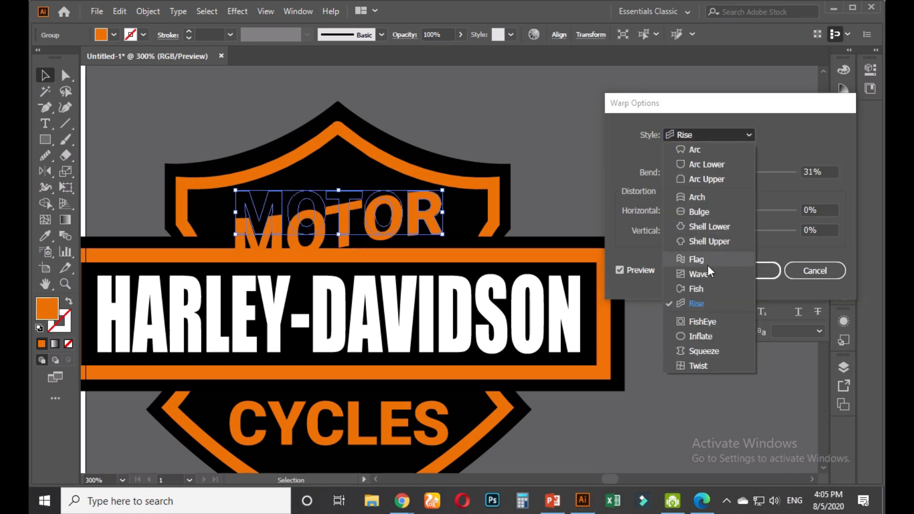
pyautogui.click(702, 283)
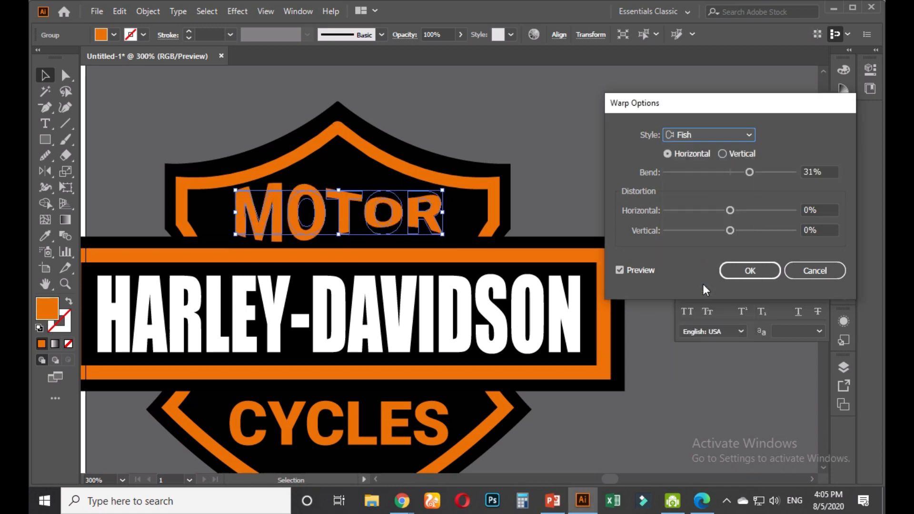
# Apply an Arc Upper warp to MOTOR with a horizontal bend of about 40%
pyautogui.click(742, 135)
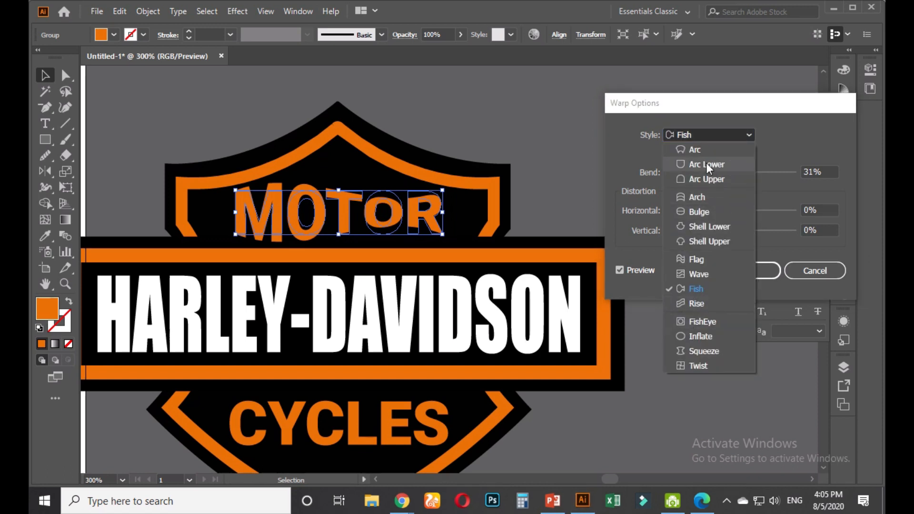
pyautogui.click(708, 180)
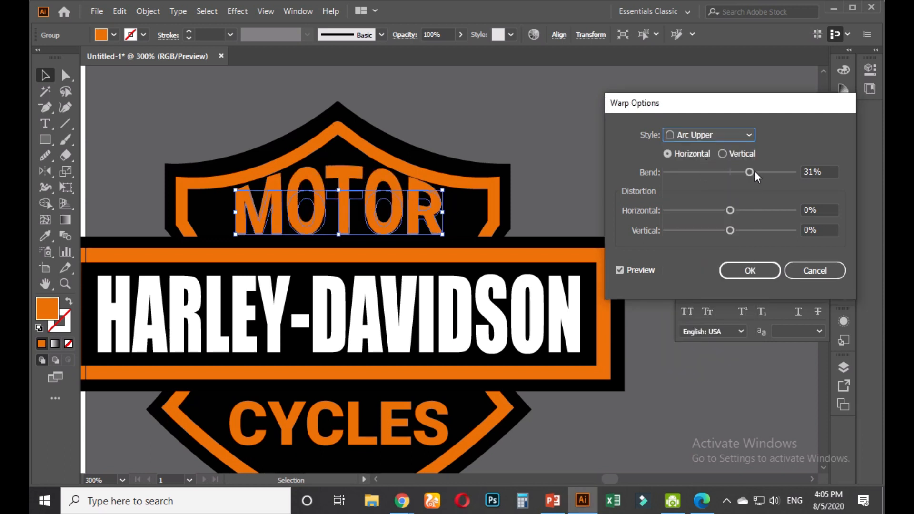
pyautogui.moveTo(751, 172); pyautogui.dragTo(756, 172)
pyautogui.press('Down')
pyautogui.click(749, 270)
# Nudge the warped MOTOR lettering down to the top edge of the name banner and deselect it
pyautogui.press('Down')
pyautogui.press('Down')
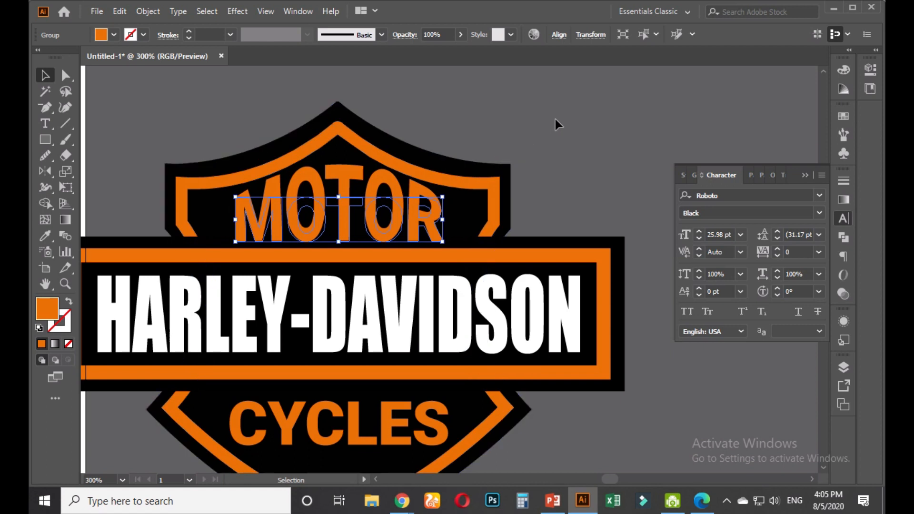
pyautogui.press('a')
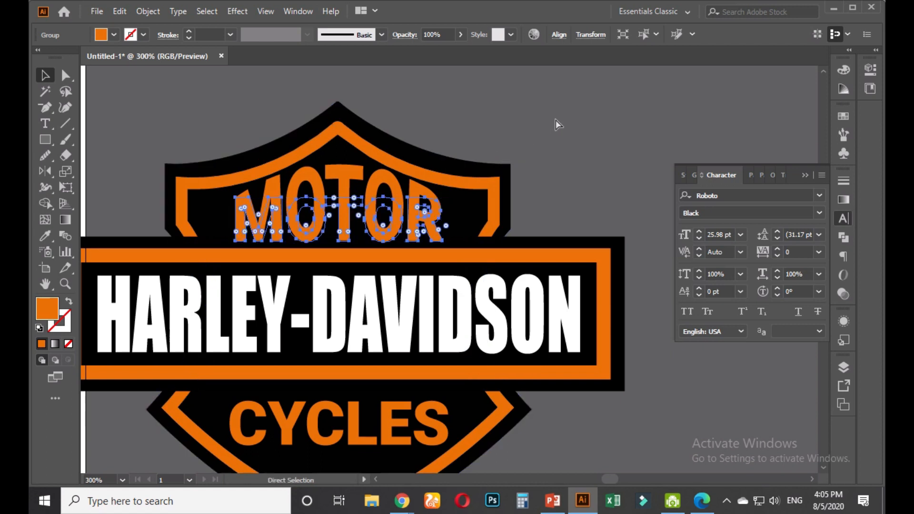
pyautogui.press('v')
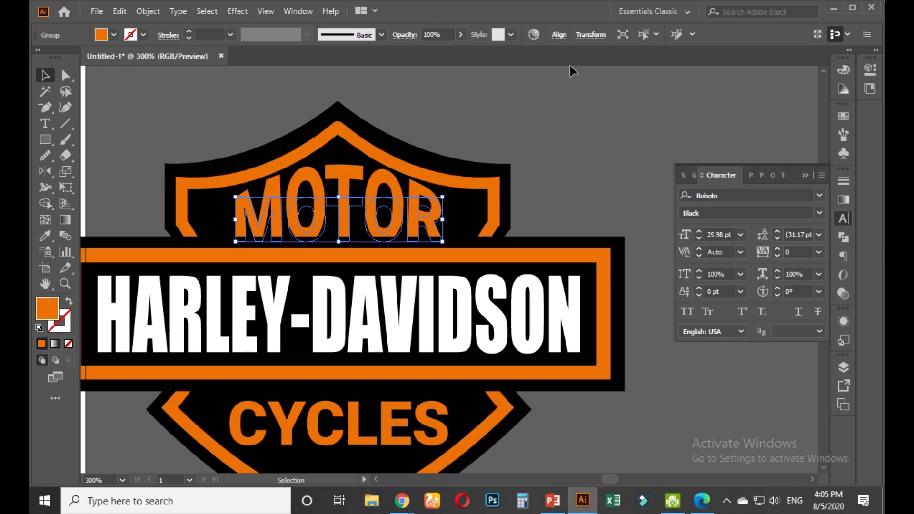
pyautogui.click(547, 117)
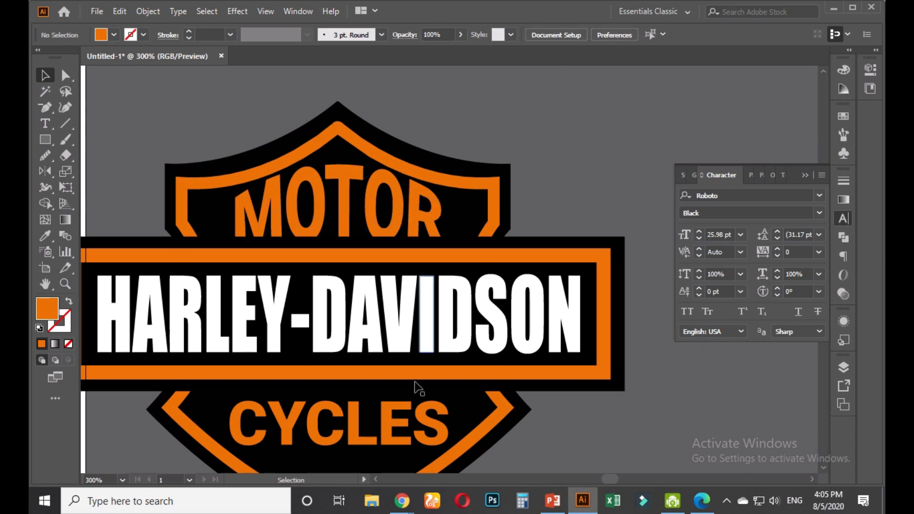
# Start a warp effect on CYCLES and preview the Arc and Arc Upper styles
pyautogui.click(399, 428)
pyautogui.moveTo(557, 443); pyautogui.dragTo(540, 357)
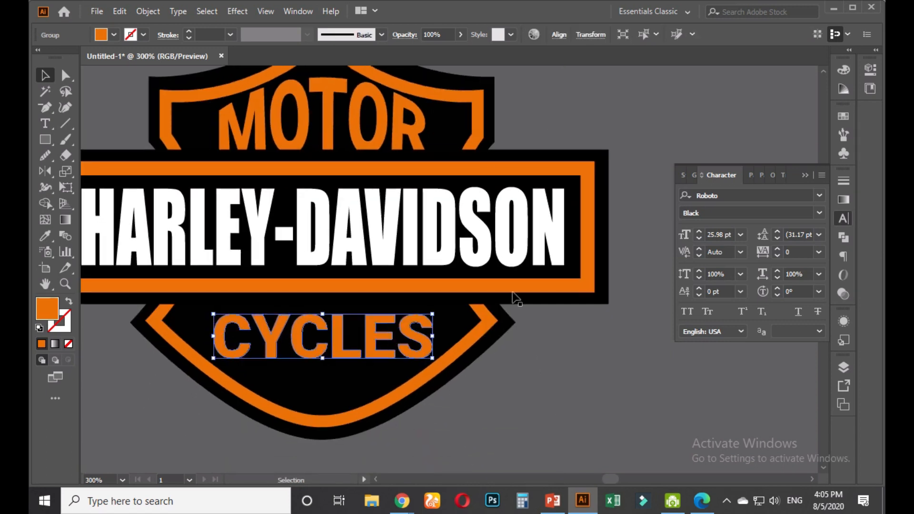
pyautogui.moveTo(513, 119); pyautogui.dragTo(510, 142)
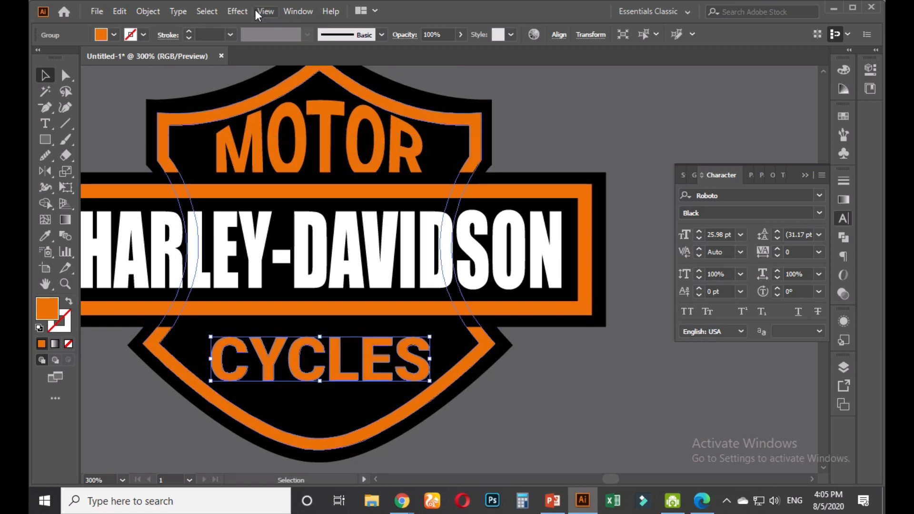
pyautogui.click(237, 11)
pyautogui.moveTo(271, 189)
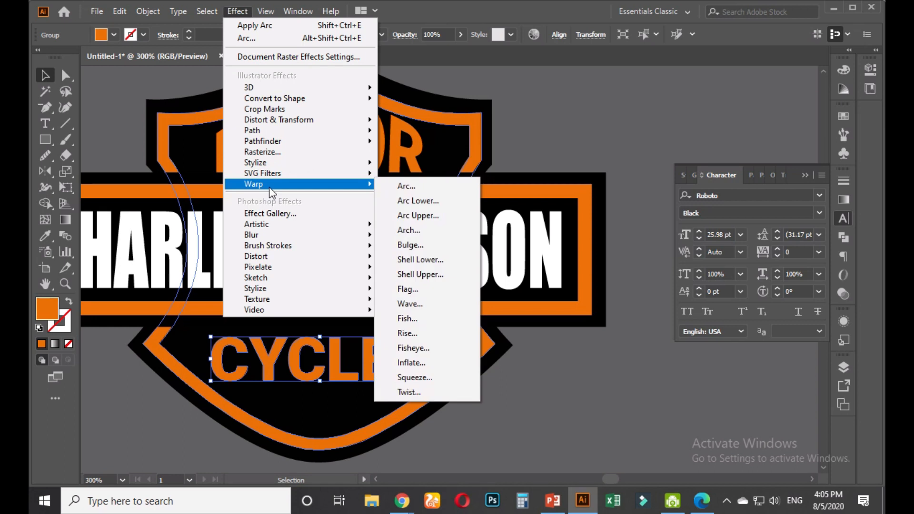
pyautogui.click(408, 186)
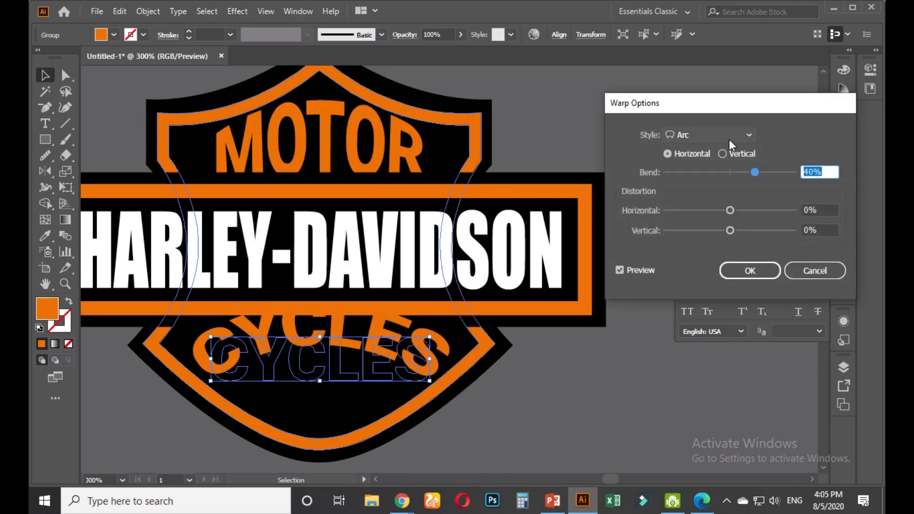
pyautogui.click(730, 141)
pyautogui.click(713, 185)
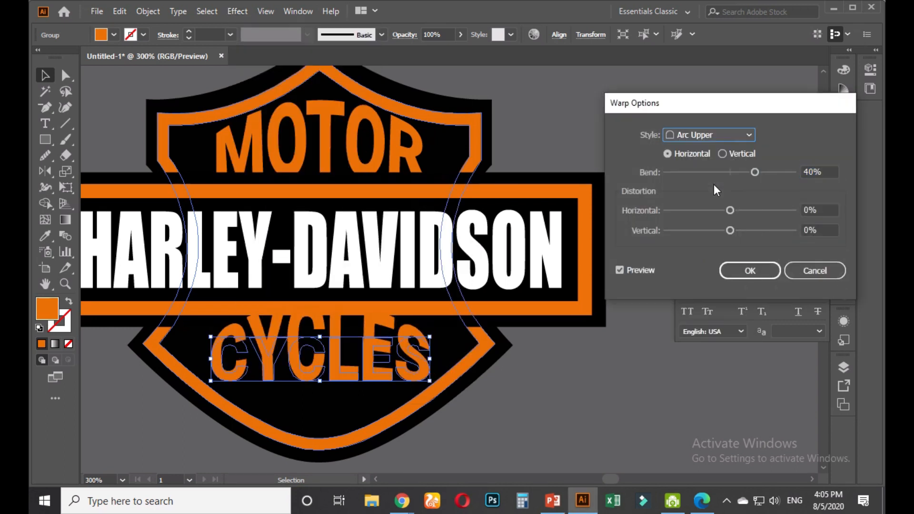
# Apply an Arc Lower warp to CYCLES with a horizontal bend of 40%
pyautogui.click(713, 139)
pyautogui.click(708, 164)
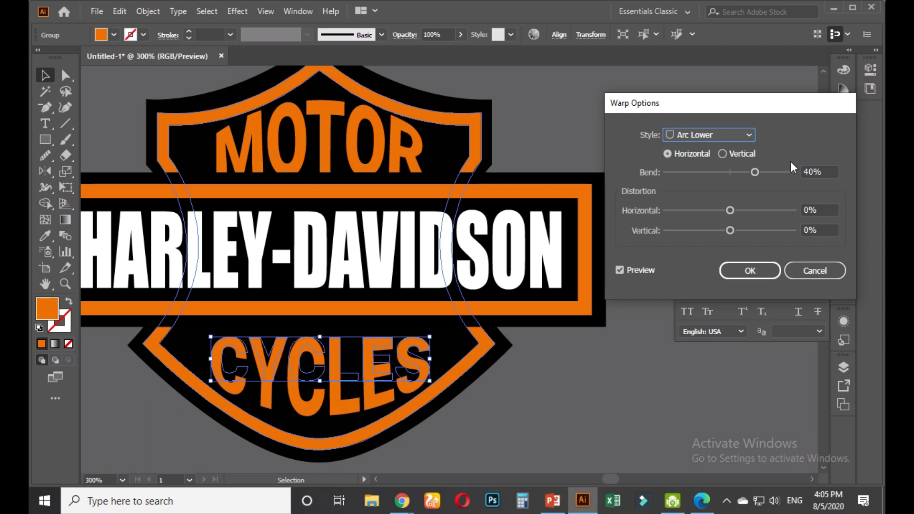
pyautogui.moveTo(738, 173); pyautogui.dragTo(710, 172)
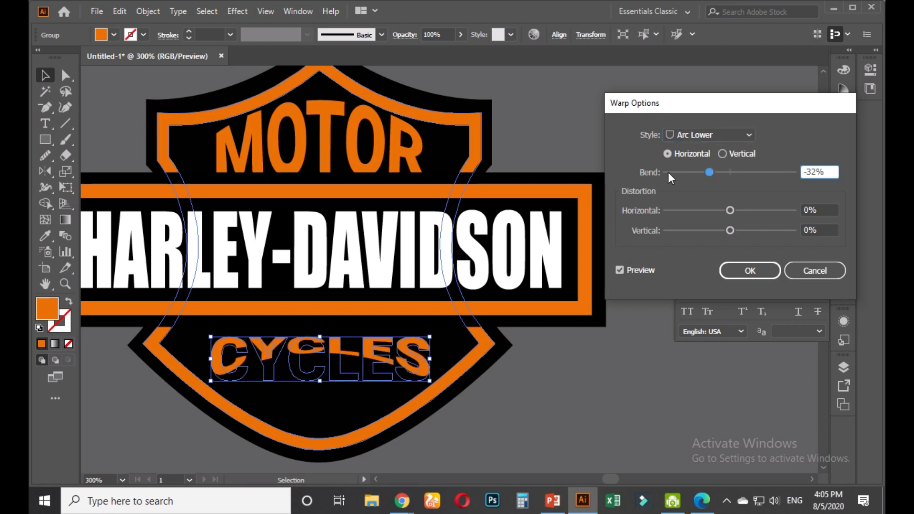
pyautogui.doubleClick(829, 171)
pyautogui.write('40')
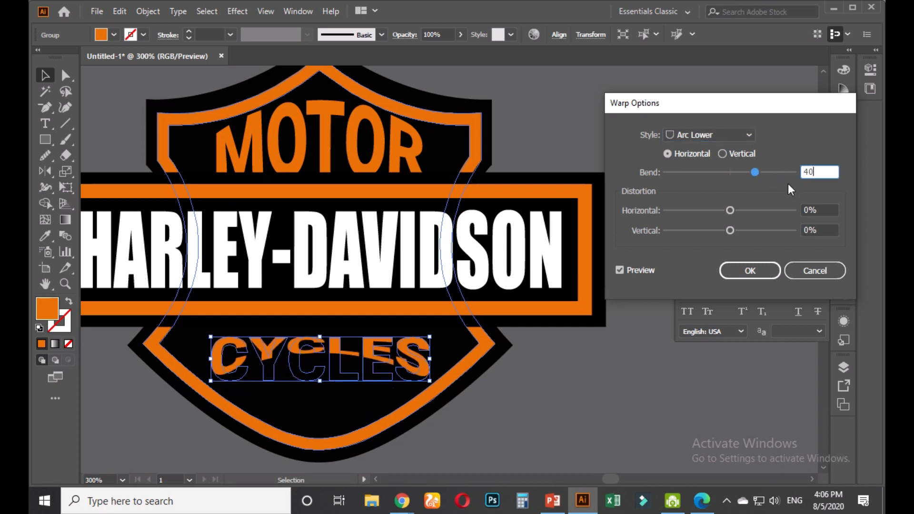
pyautogui.click(751, 272)
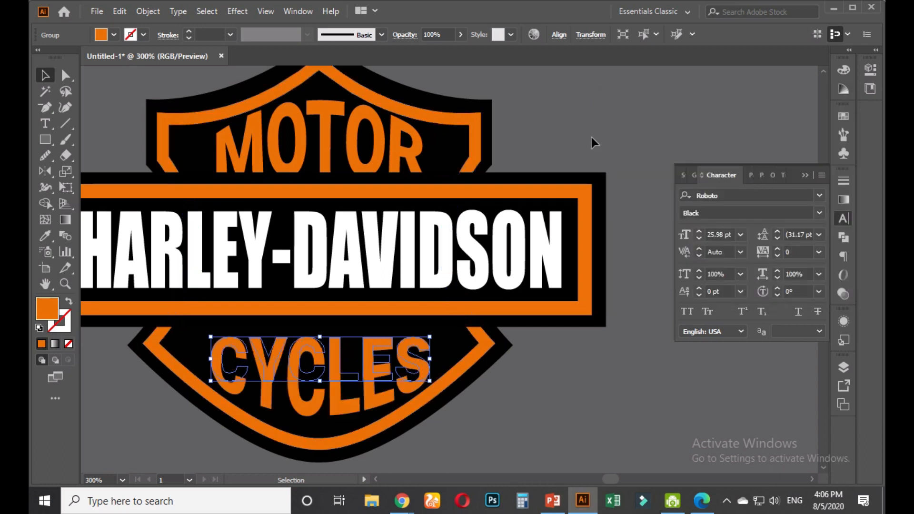
# Nudge the warped CYCLES lettering slightly up towards the name banner and deselect it
pyautogui.hotkey('ctrl', 'shift', '[')
pyautogui.hotkey('ctrl', 'shift', ']')
pyautogui.press('Up')
pyautogui.press('Up')
pyautogui.press('Up')
pyautogui.press('Up')
pyautogui.press('Up')
pyautogui.press('Up')
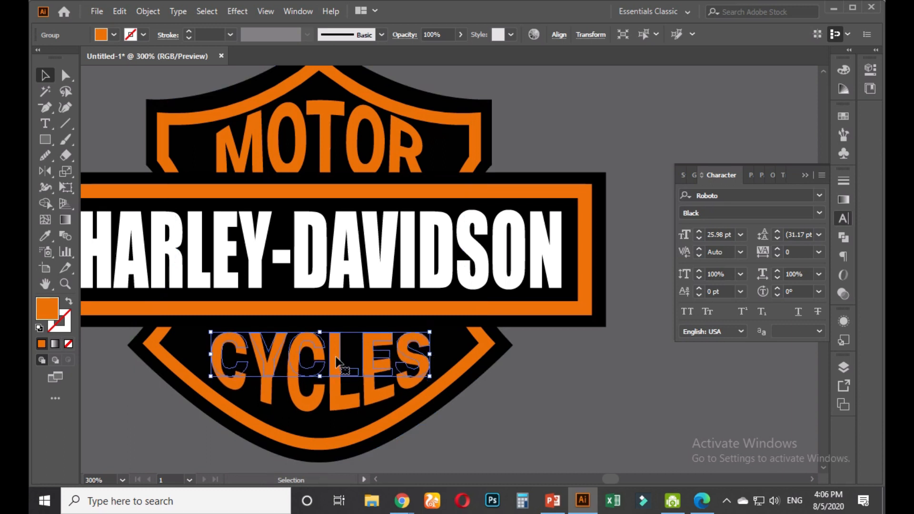
pyautogui.press('Down')
pyautogui.press('Down')
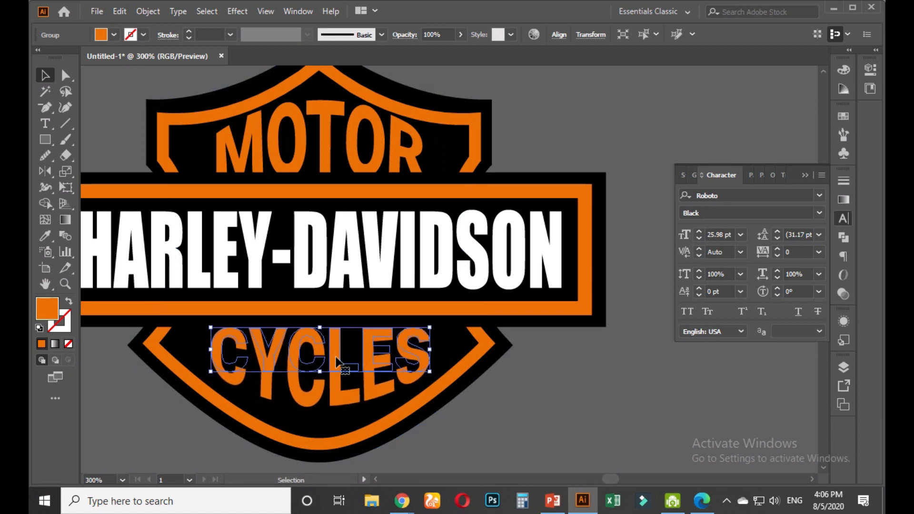
pyautogui.press('Down')
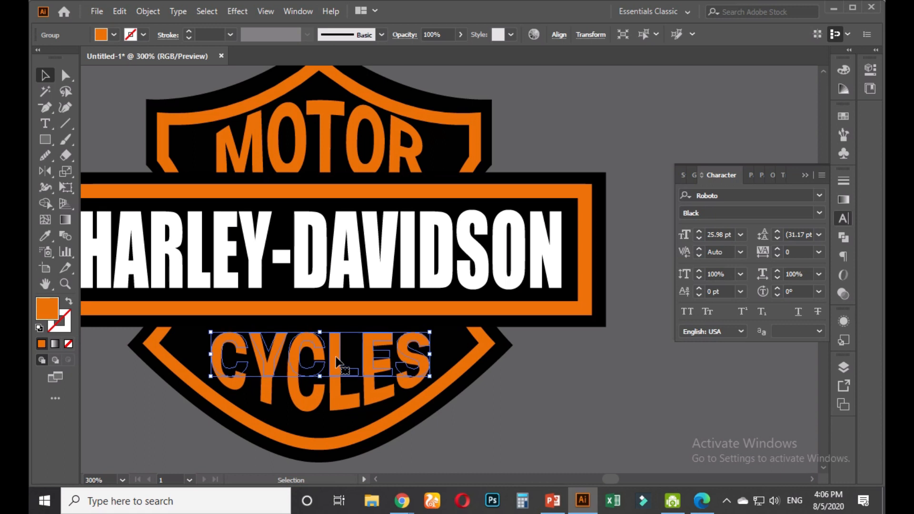
pyautogui.click(522, 423)
# Inspect MOTOR's unwarped outline against its warped lettering, marking its bounding box in a temporary screen capture
pyautogui.scroll(1, 528, 376)
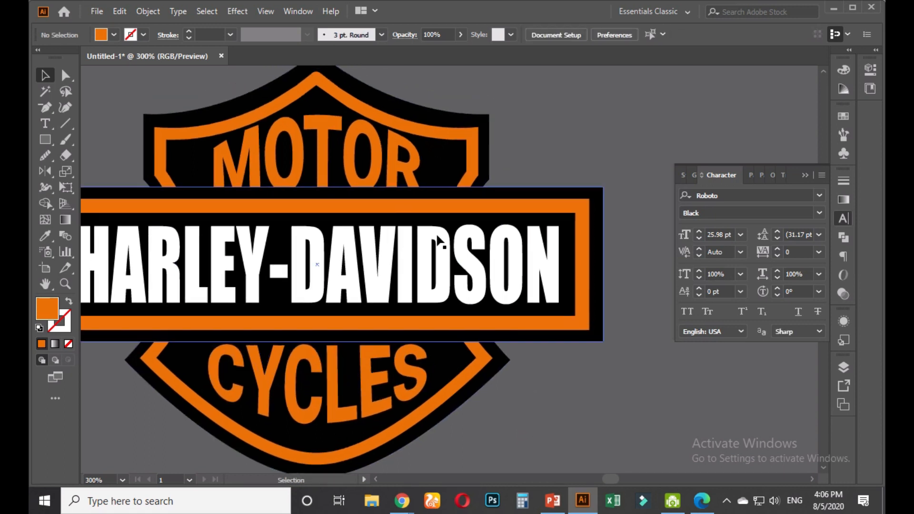
pyautogui.click(326, 141)
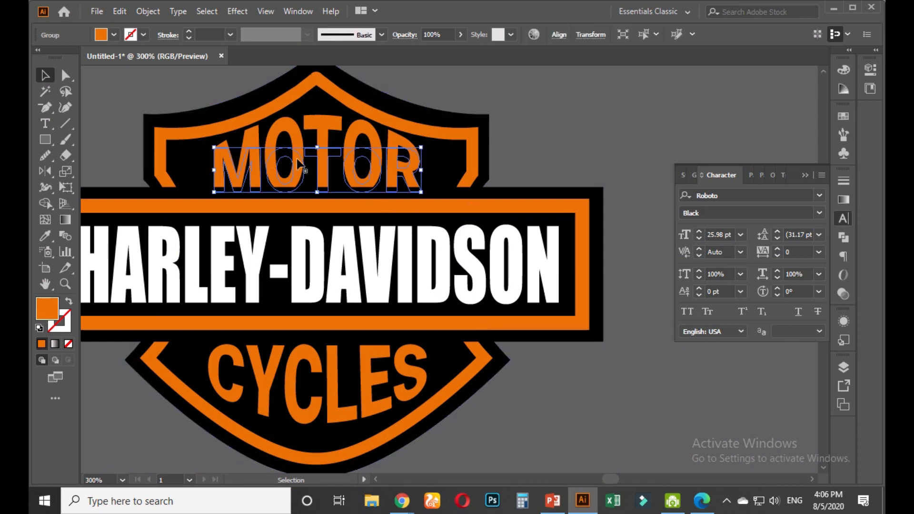
pyautogui.press('Print')
pyautogui.moveTo(120, 88); pyautogui.dragTo(563, 434)
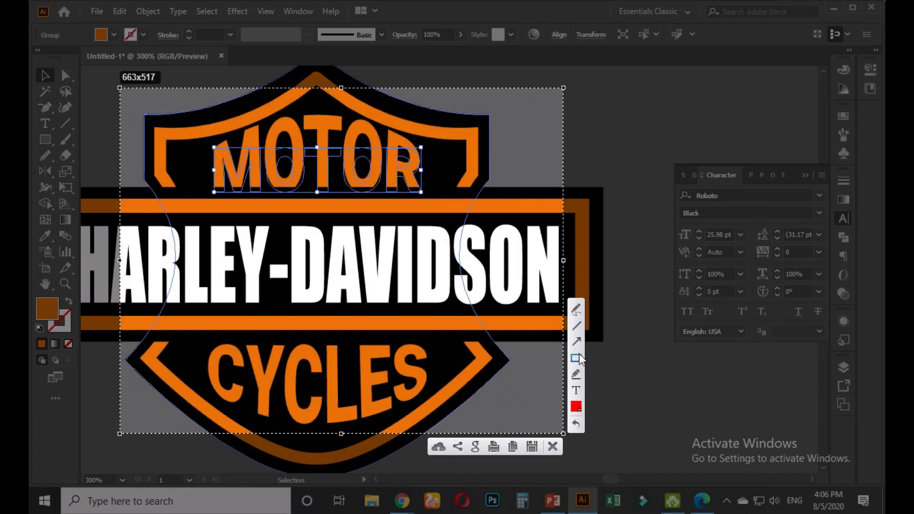
pyautogui.moveTo(213, 145)
pyautogui.mouseDown()
pyautogui.moveTo(410, 182)
pyautogui.moveTo(426, 195)
pyautogui.mouseUp()
pyautogui.press('Escape')
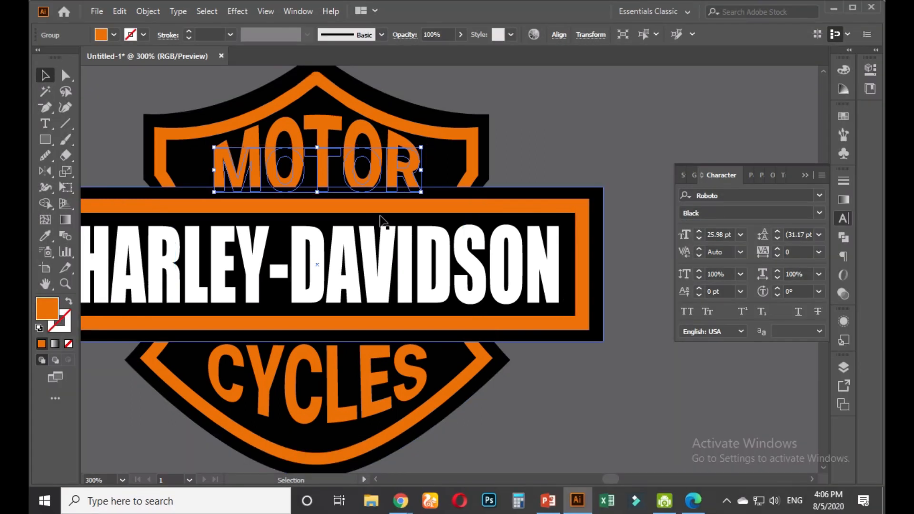
# Duplicate the warped MOTOR and CYCLES lettering onto the empty canvas to the right of the logo
pyautogui.scroll(-2, 380, 221)
pyautogui.click(342, 298)
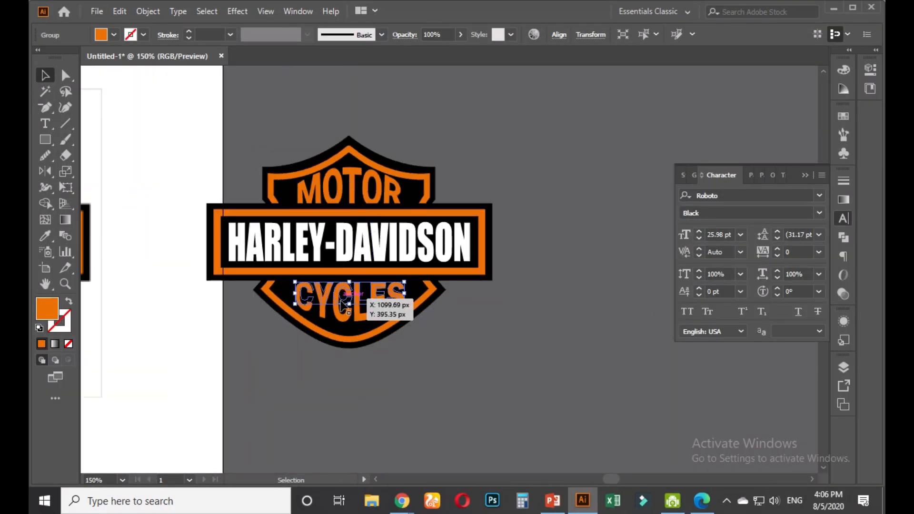
pyautogui.scroll(-2, 342, 298)
pyautogui.keyDown('shift'); pyautogui.click(346, 257); pyautogui.keyUp('shift')
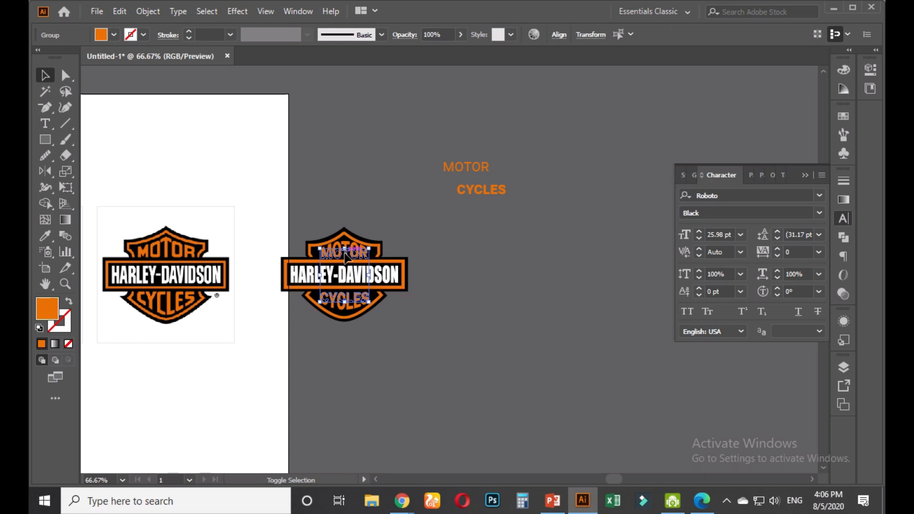
pyautogui.moveTo(347, 257); pyautogui.dragTo(514, 258)
pyautogui.click(461, 215)
# Expand the appearance of the warped MOTOR and CYCLES lettering on the logo into plain shapes
pyautogui.click(349, 252)
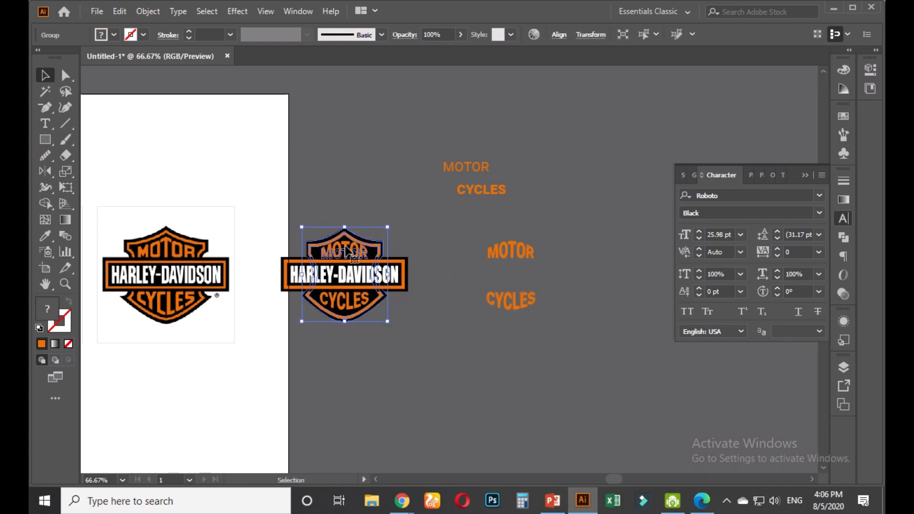
pyautogui.click(346, 253)
pyautogui.keyDown('shift'); pyautogui.click(339, 295); pyautogui.keyUp('shift')
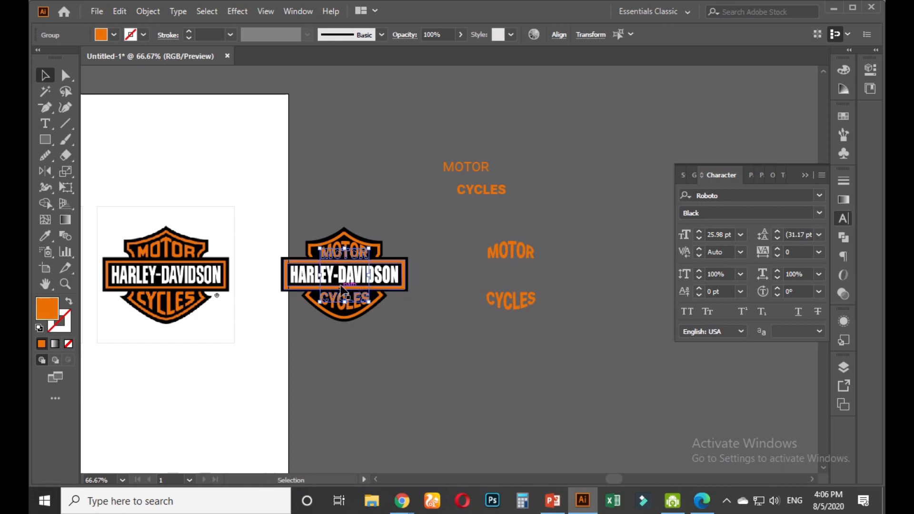
pyautogui.click(149, 12)
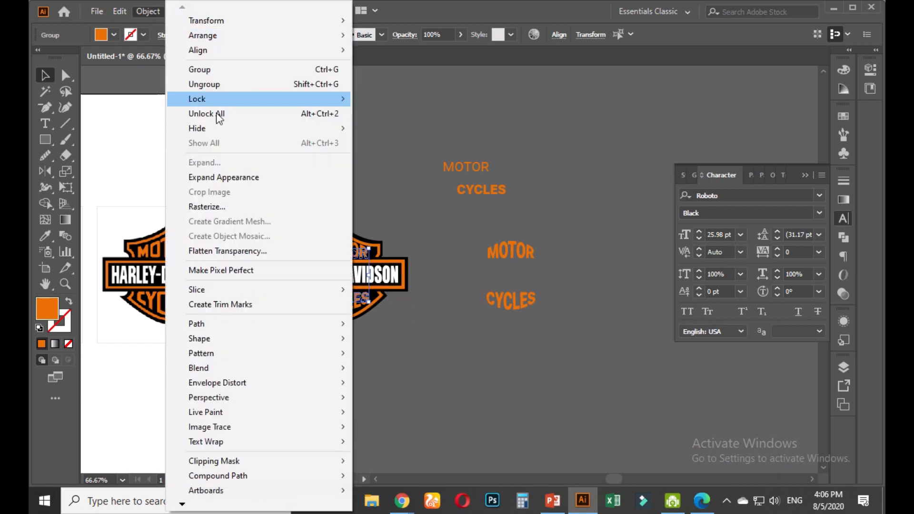
pyautogui.click(224, 178)
pyautogui.click(389, 351)
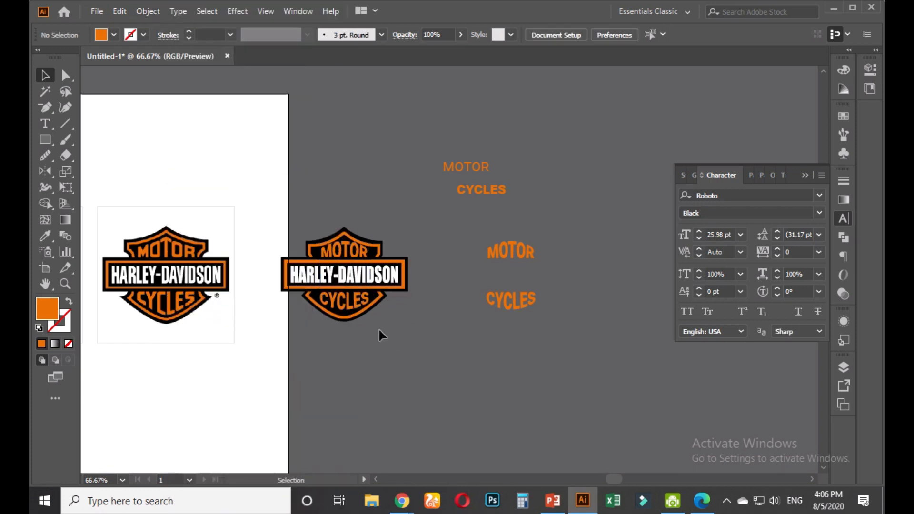
# Center the MOTOR and CYCLES lettering horizontally on the shield, with the shield as the key object
pyautogui.scroll(3, 371, 324)
pyautogui.click(311, 253)
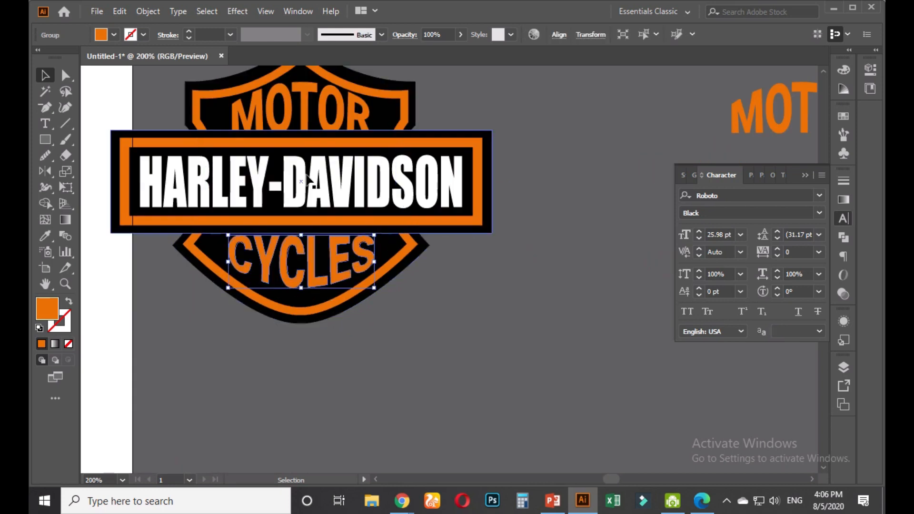
pyautogui.click(304, 121)
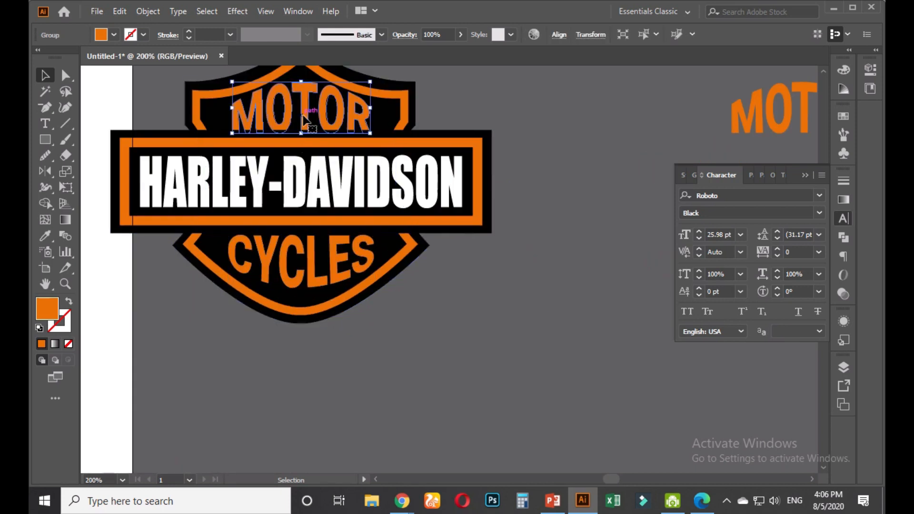
pyautogui.click(312, 250)
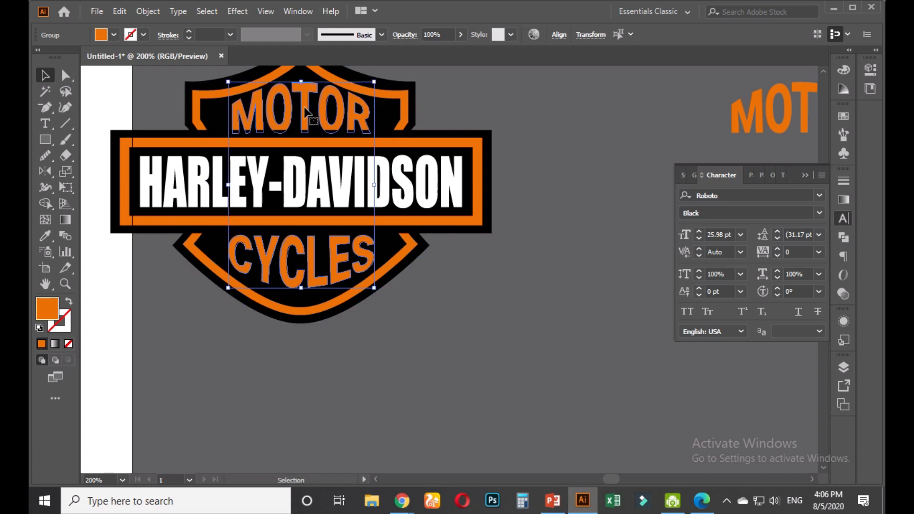
pyautogui.keyDown('shift'); pyautogui.click(213, 110); pyautogui.keyUp('shift')
pyautogui.click(212, 110)
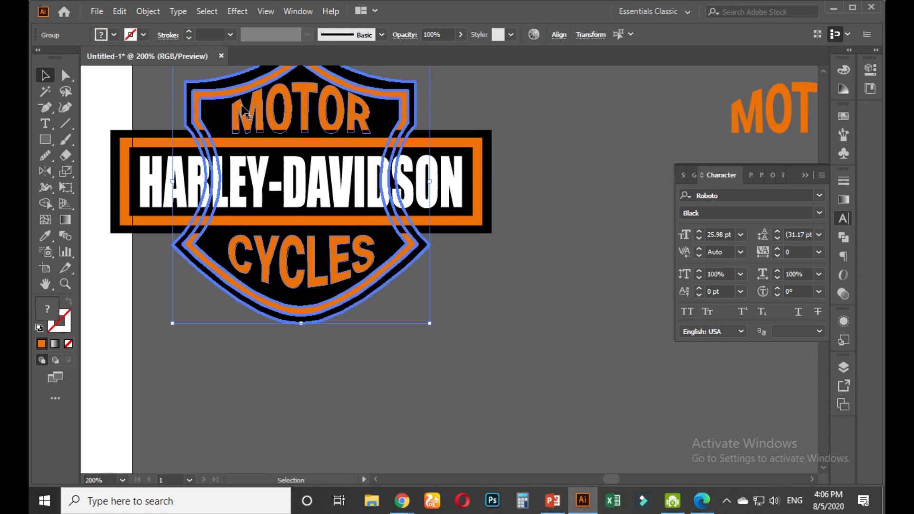
pyautogui.click(560, 35)
pyautogui.click(454, 69)
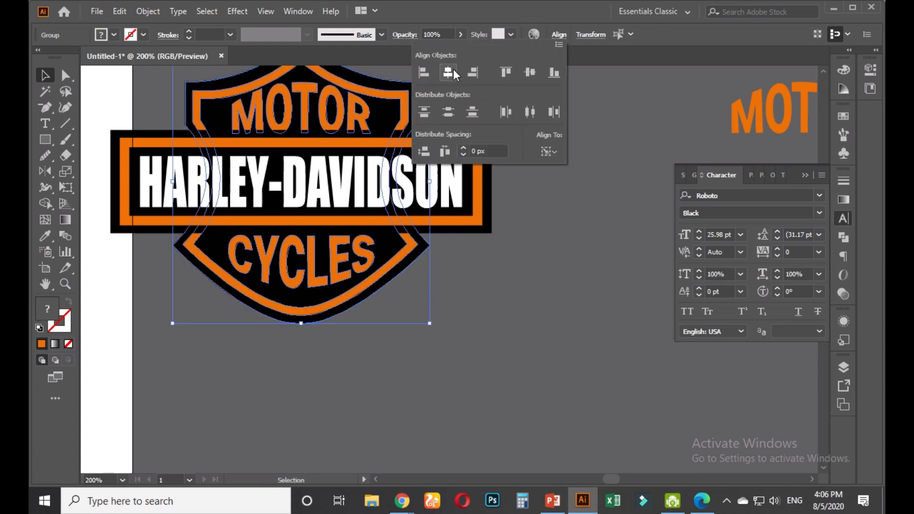
pyautogui.click(602, 167)
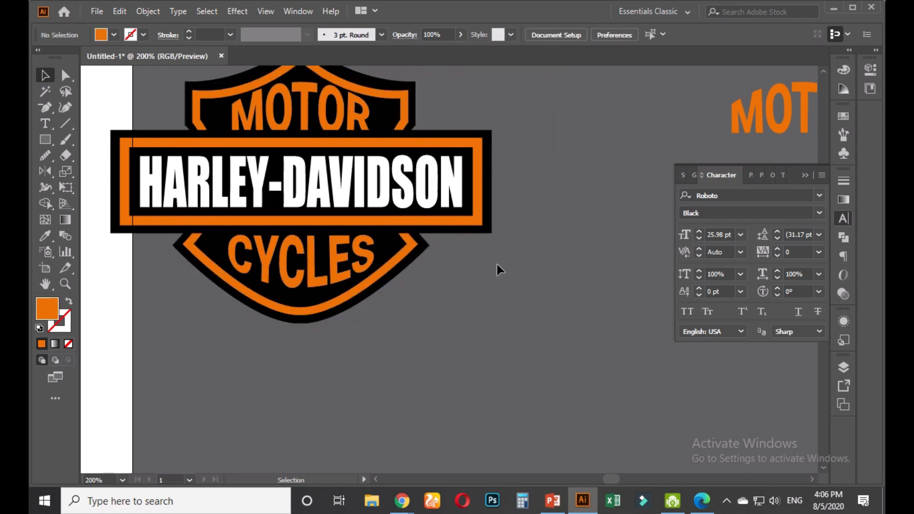
# Ungroup the CYCLES lettering on the logo into separate letters
pyautogui.scroll(1, 493, 281)
pyautogui.scroll(-2, 458, 281)
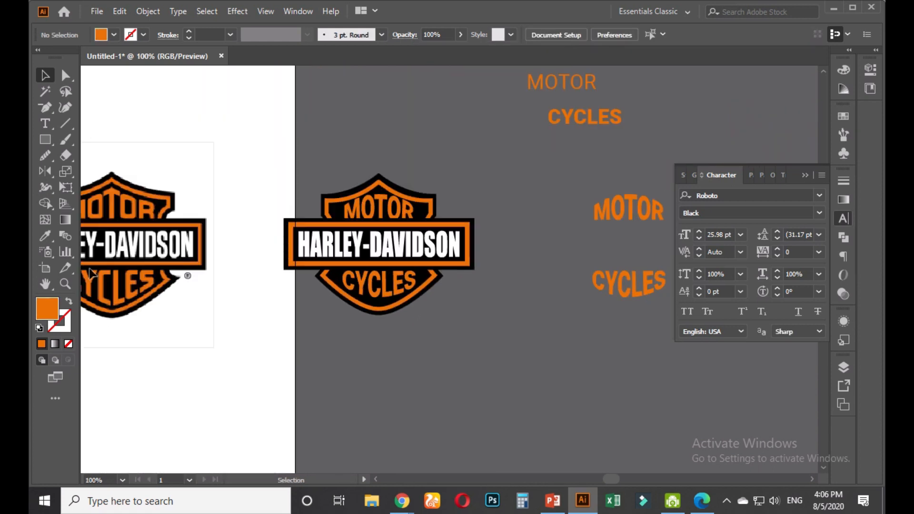
pyautogui.scroll(3, 413, 309)
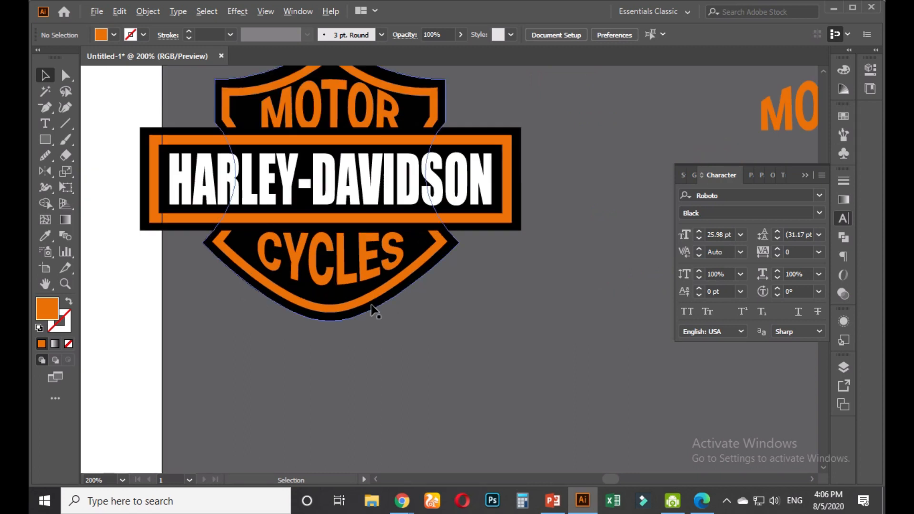
pyautogui.click(321, 260)
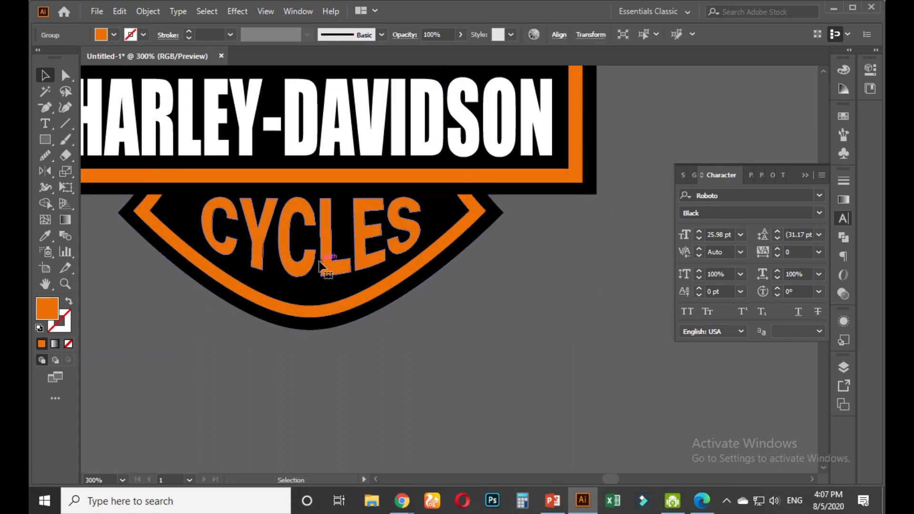
pyautogui.rightClick(321, 259)
pyautogui.click(358, 139)
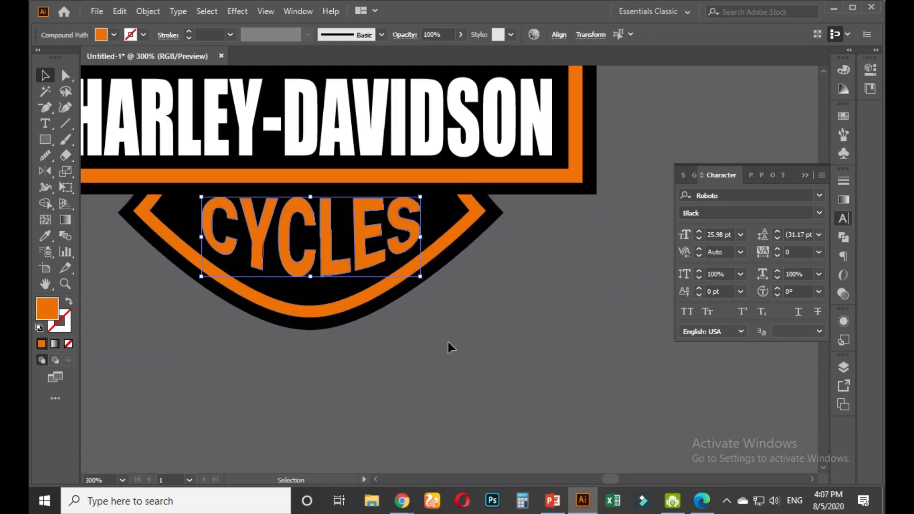
pyautogui.click(448, 341)
# Stretch the second C and the L of CYCLES downward together towards the shield's lower border
pyautogui.click(326, 274)
pyautogui.keyDown('shift'); pyautogui.click(302, 269); pyautogui.keyUp('shift')
pyautogui.moveTo(313, 278); pyautogui.dragTo(312, 288)
pyautogui.click(404, 325)
# Stretch the E and the Y of CYCLES downward to follow the shield's curved lower border
pyautogui.click(376, 259)
pyautogui.moveTo(369, 270); pyautogui.dragTo(371, 281)
pyautogui.click(419, 313)
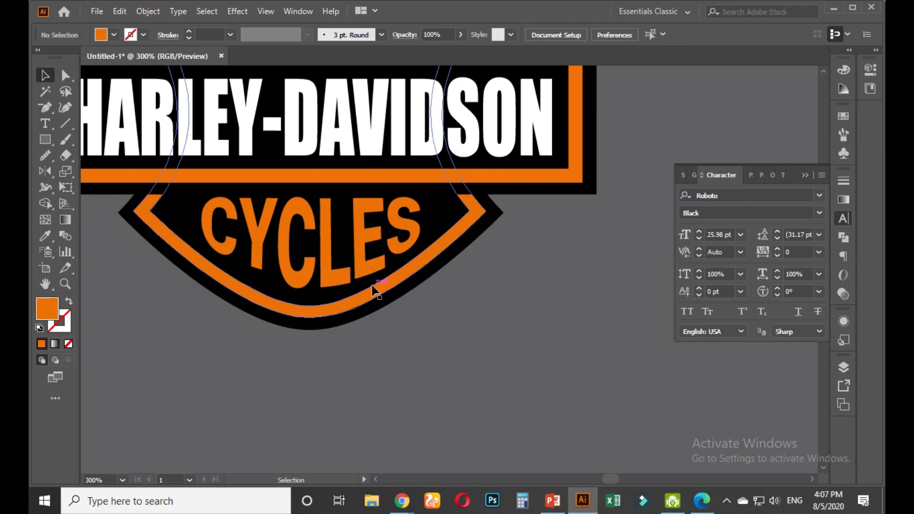
pyautogui.click(259, 269)
pyautogui.moveTo(258, 270); pyautogui.dragTo(256, 278)
pyautogui.click(377, 352)
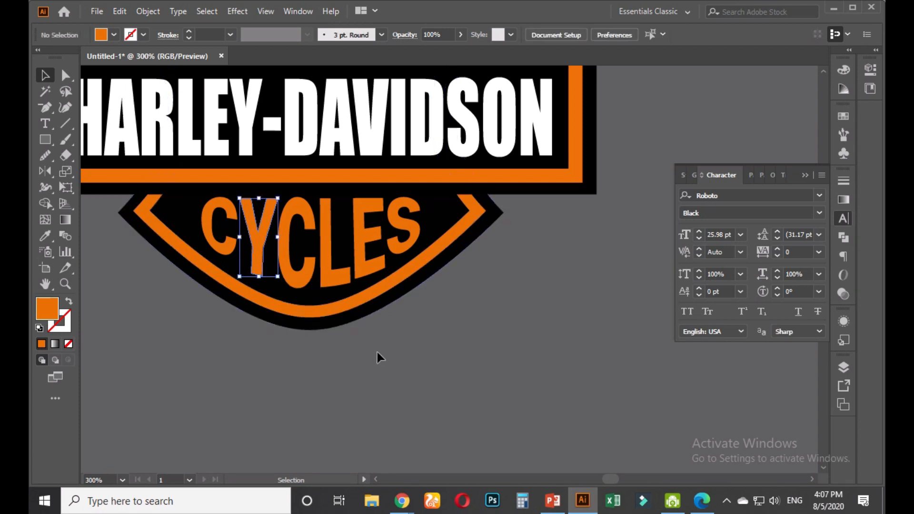
# Lengthen the E of CYCLES slightly further downward to refine the curve of the lettering
pyautogui.hotkey('ctrl', '-')
pyautogui.scroll(3, 376, 340)
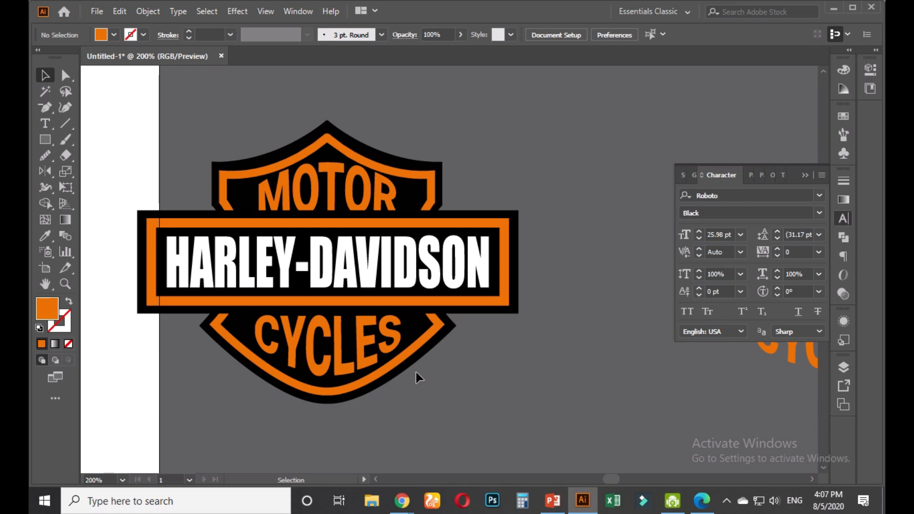
pyautogui.scroll(1, 395, 376)
pyautogui.click(357, 351)
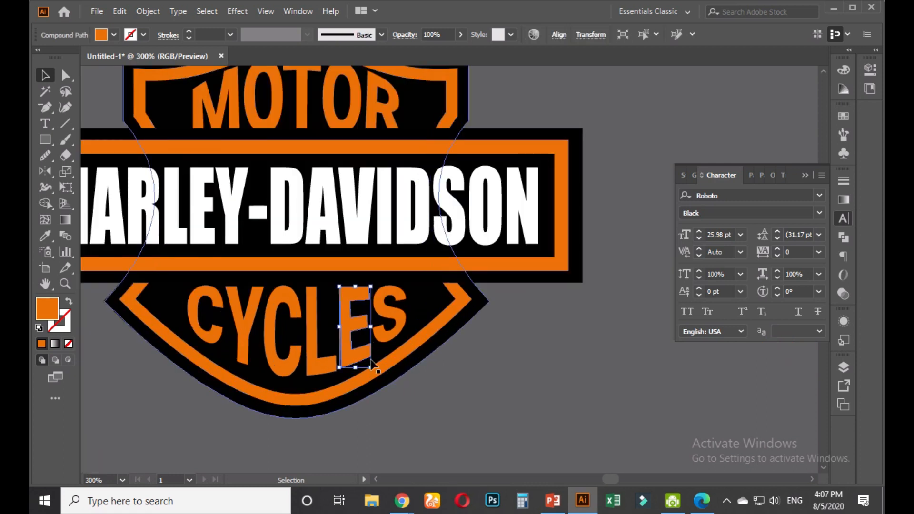
pyautogui.moveTo(357, 368); pyautogui.dragTo(359, 371)
pyautogui.click(442, 380)
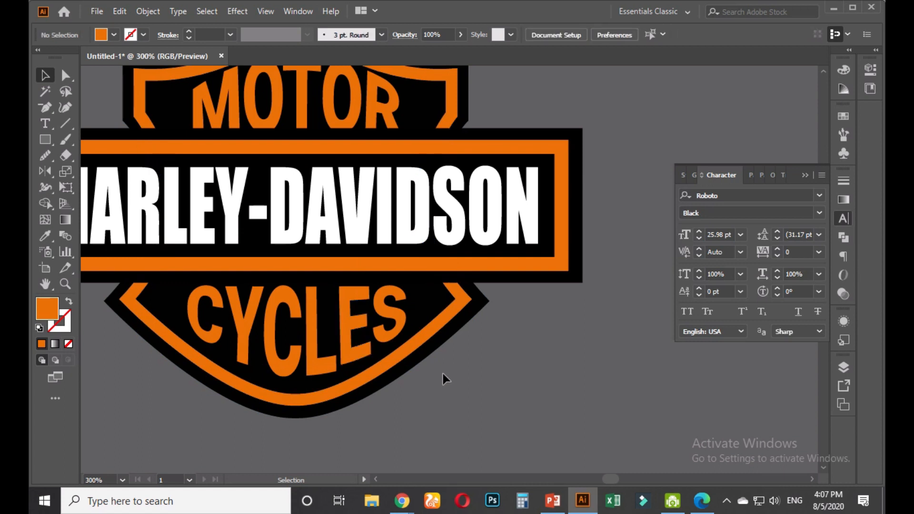
# Move the whole recreated logo onto the artboard, directly above the Harley-Davidson reference image
pyautogui.scroll(-1, 442, 370)
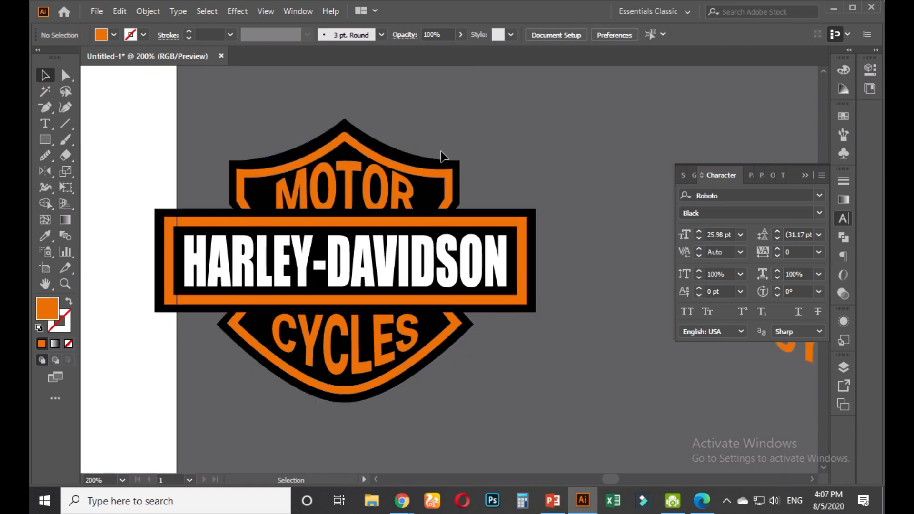
pyautogui.scroll(-3, 416, 235)
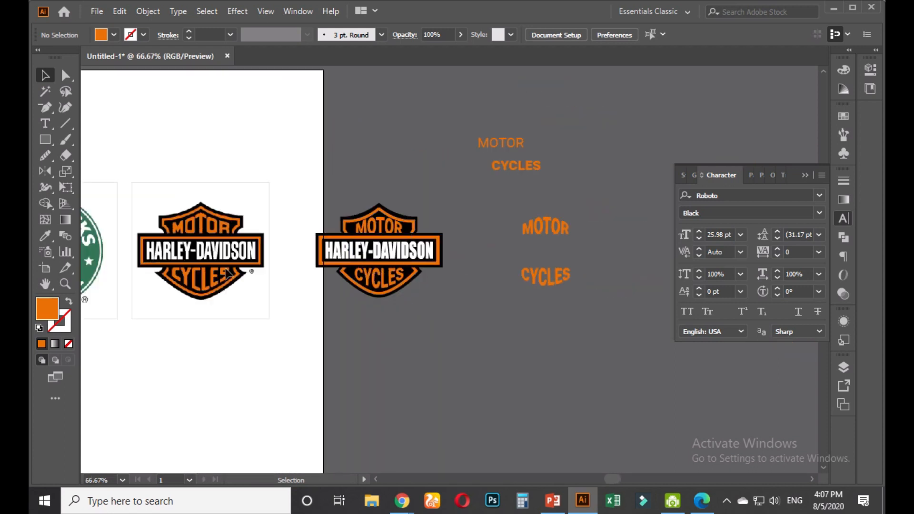
pyautogui.moveTo(414, 335); pyautogui.dragTo(332, 203)
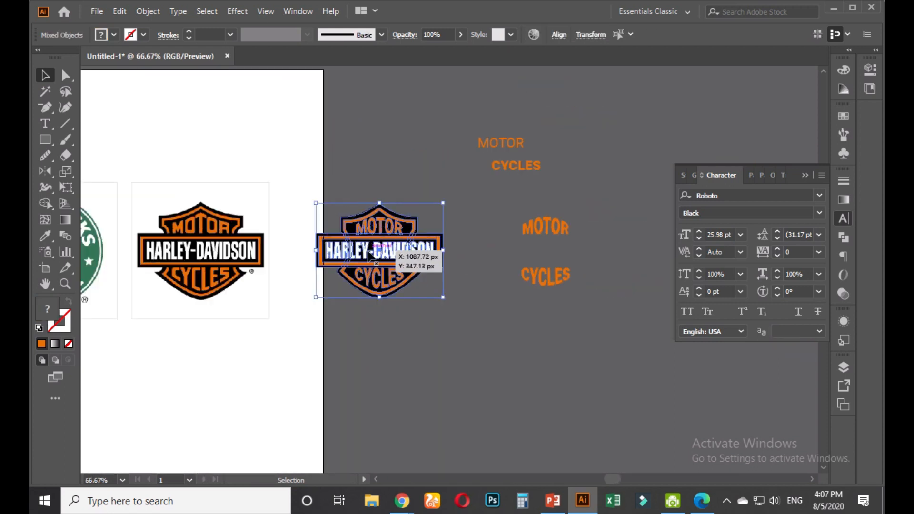
pyautogui.click(413, 317)
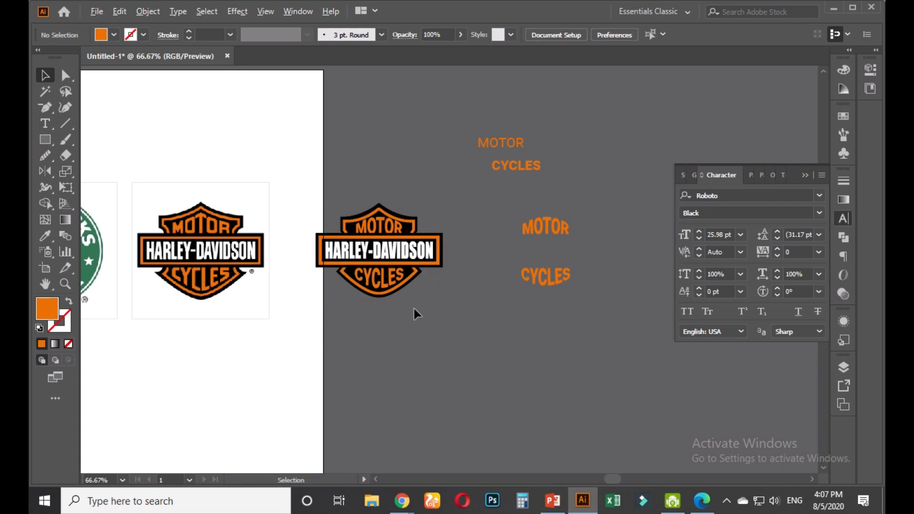
pyautogui.scroll(-1, 413, 308)
pyautogui.moveTo(411, 281); pyautogui.dragTo(314, 179)
pyautogui.scroll(1, 314, 179)
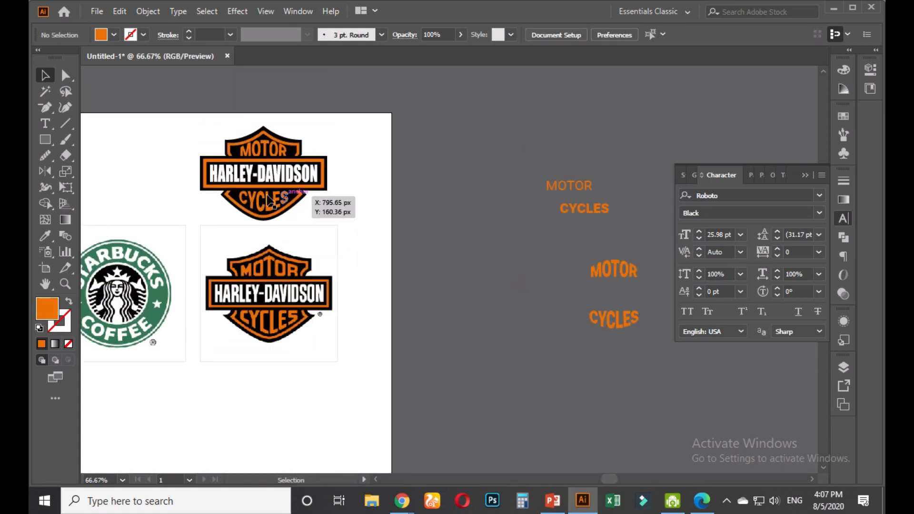
pyautogui.scroll(1, 273, 180)
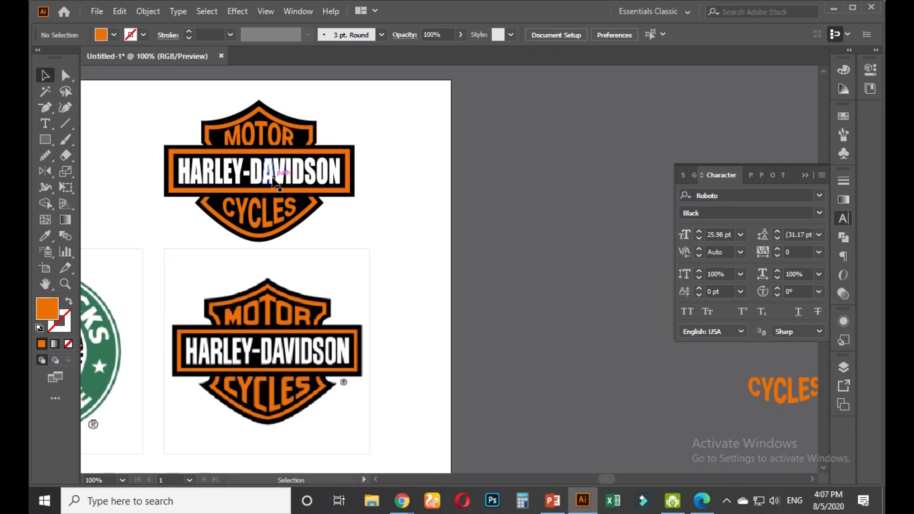
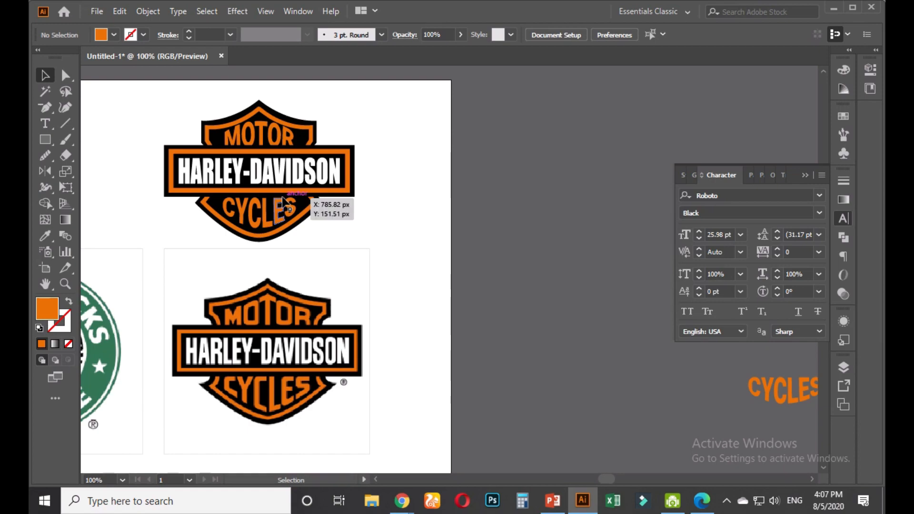
# Mark the logo's left half, the Reflect tool and the Pathfinder panel with red rectangles in a temporary screen capture
pyautogui.press('Print')
pyautogui.moveTo(127, 94); pyautogui.dragTo(437, 284)
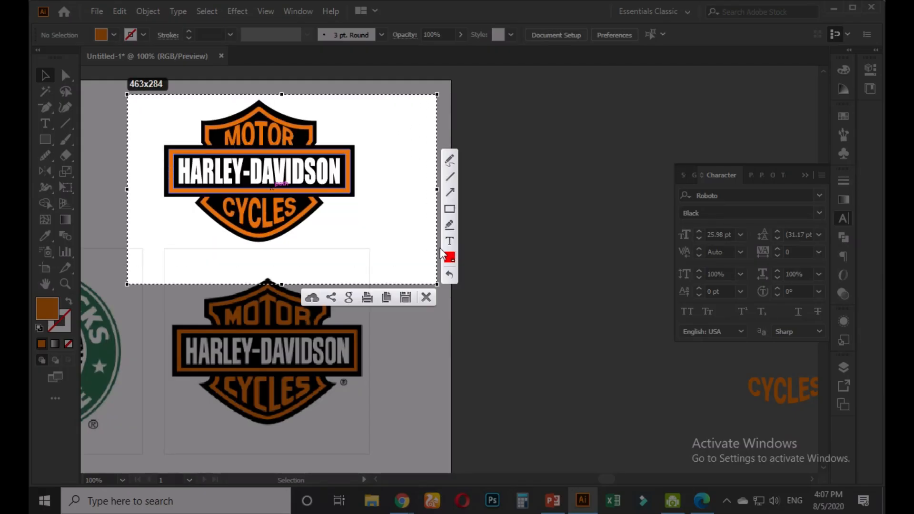
pyautogui.moveTo(189, 101)
pyautogui.mouseDown()
pyautogui.moveTo(246, 246)
pyautogui.moveTo(261, 248)
pyautogui.mouseUp()
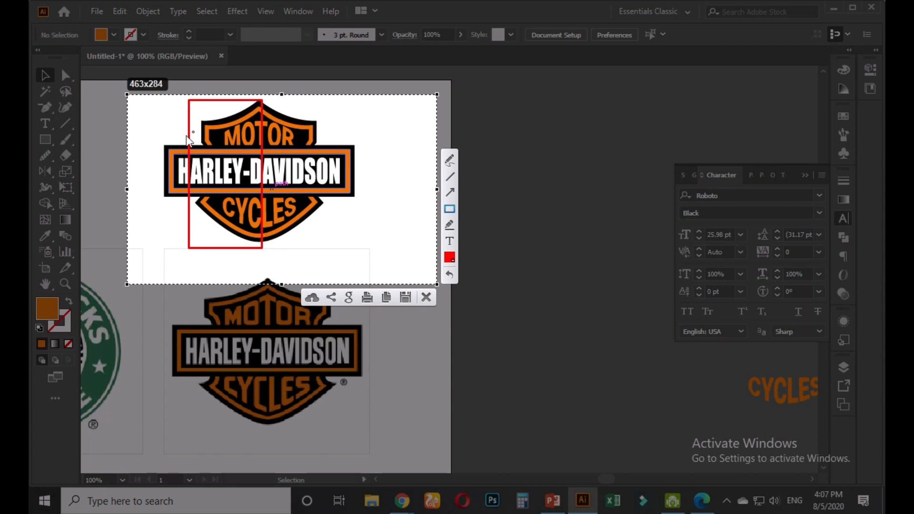
pyautogui.moveTo(30, 149)
pyautogui.mouseDown()
pyautogui.moveTo(46, 186)
pyautogui.moveTo(56, 182)
pyautogui.mouseUp()
pyautogui.moveTo(831, 229); pyautogui.dragTo(857, 250)
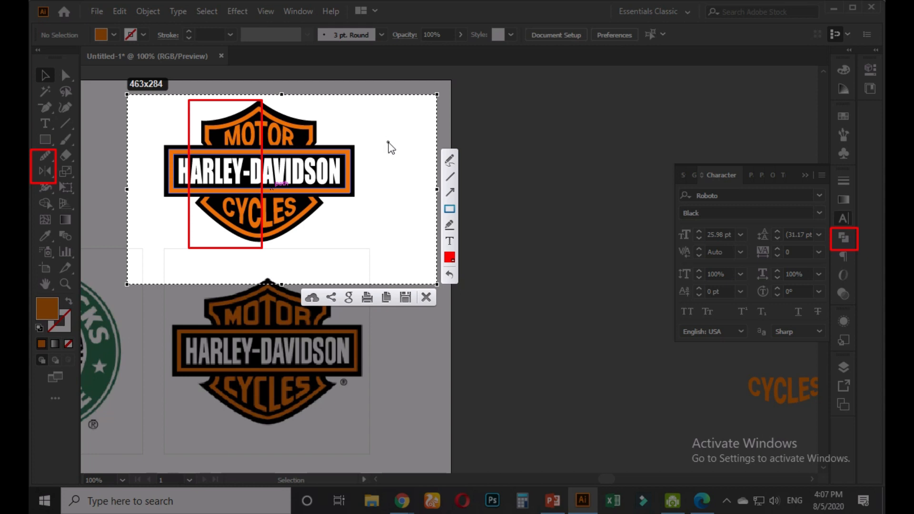
pyautogui.press('Escape')
pyautogui.scroll(-4, 476, 308)
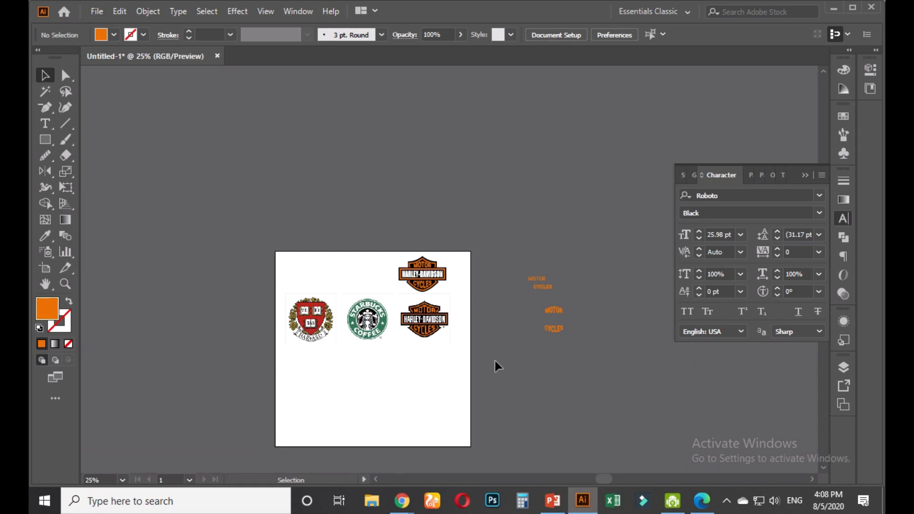
pyautogui.scroll(2, 493, 364)
pyautogui.moveTo(626, 302); pyautogui.dragTo(589, 348)
pyautogui.click(591, 351)
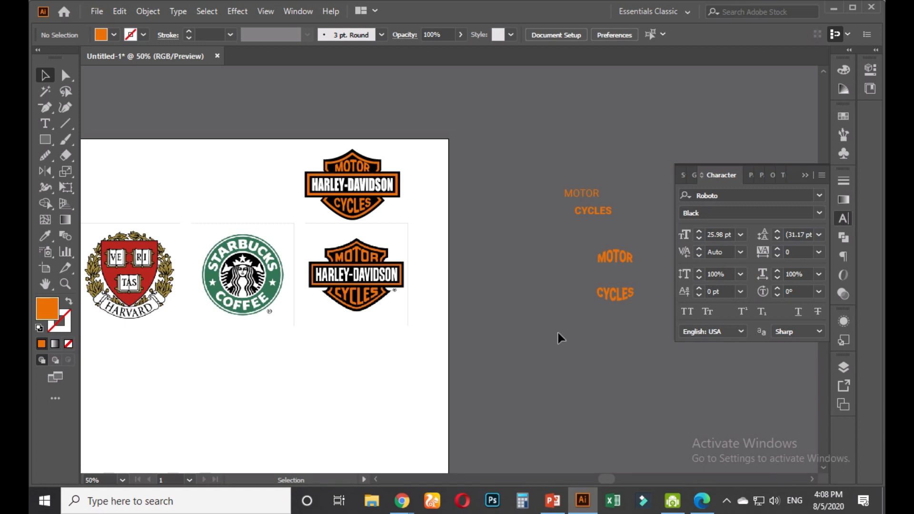
pyautogui.moveTo(403, 500)
pyautogui.click(352, 428)
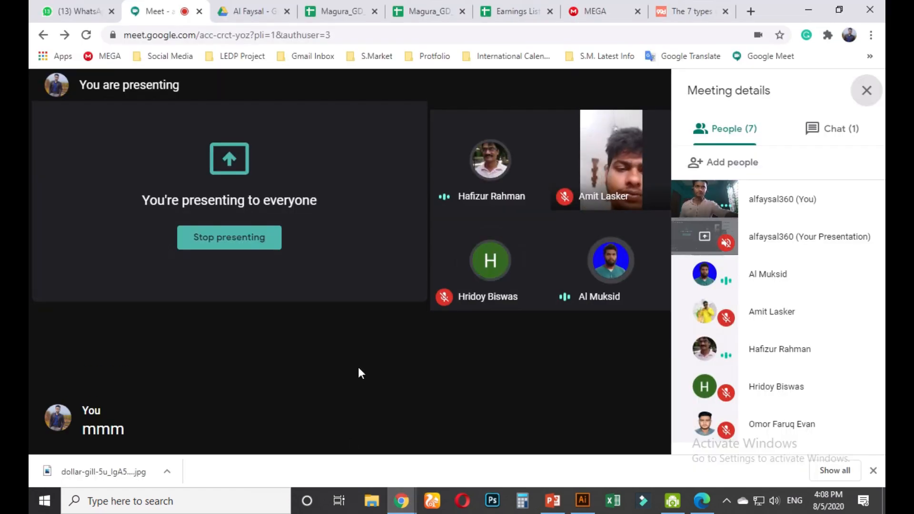
pyautogui.click(809, 10)
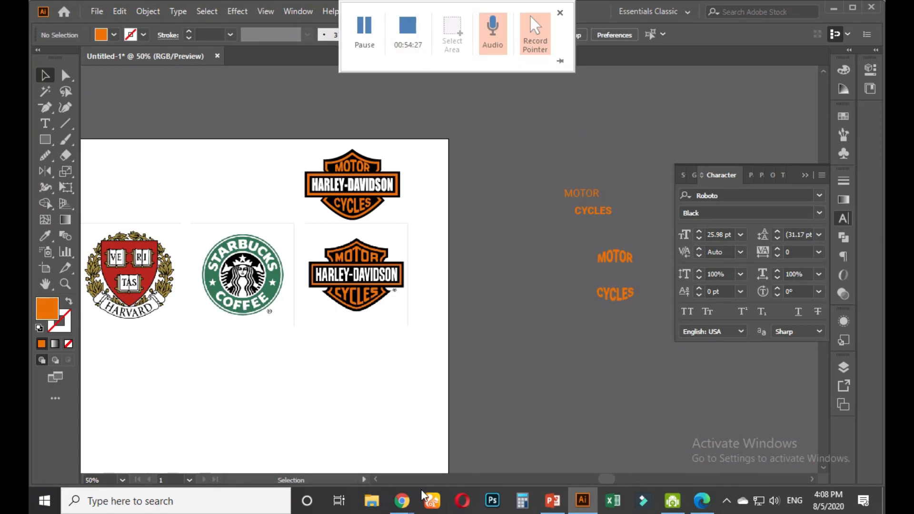
# Switch to Chrome, bring up the 99designs article on logo types and select its web address for replacement
pyautogui.moveTo(399, 504)
pyautogui.click(329, 438)
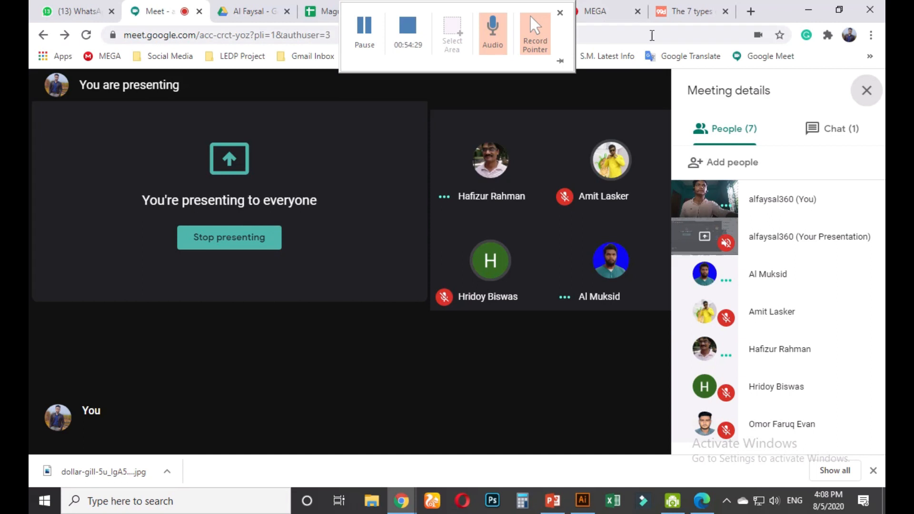
pyautogui.click(691, 15)
pyautogui.click(410, 33)
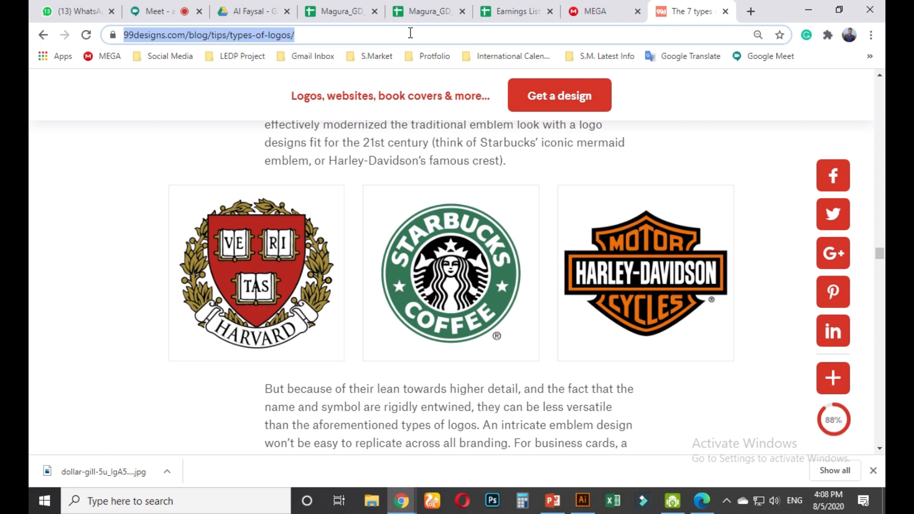
pyautogui.write('gr')
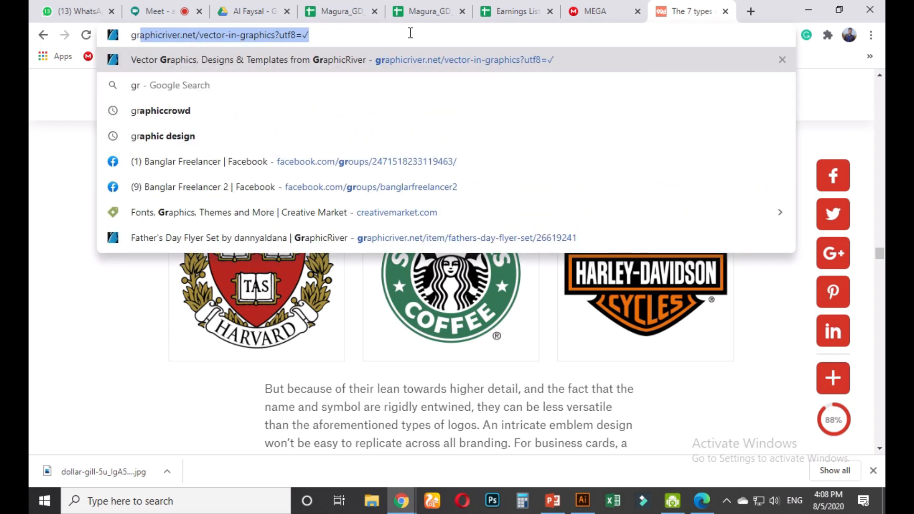
pyautogui.write('phi')
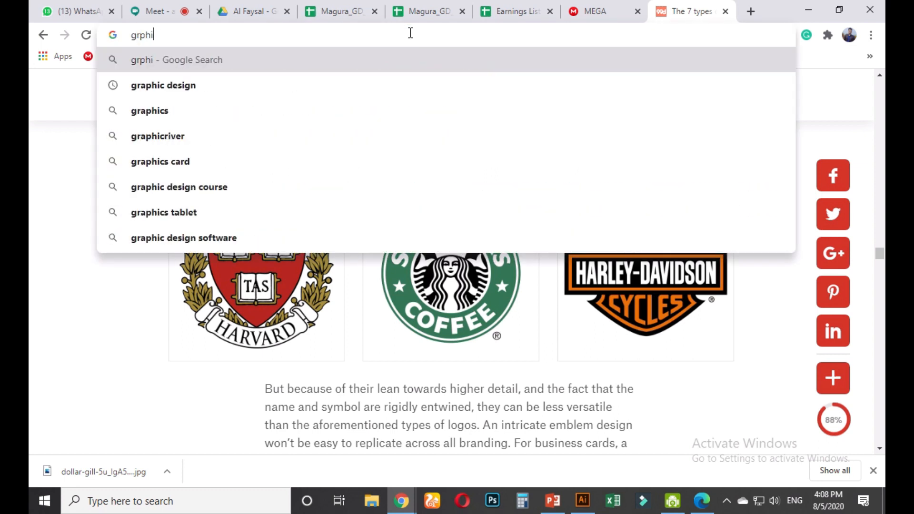
pyautogui.write('cdesign')
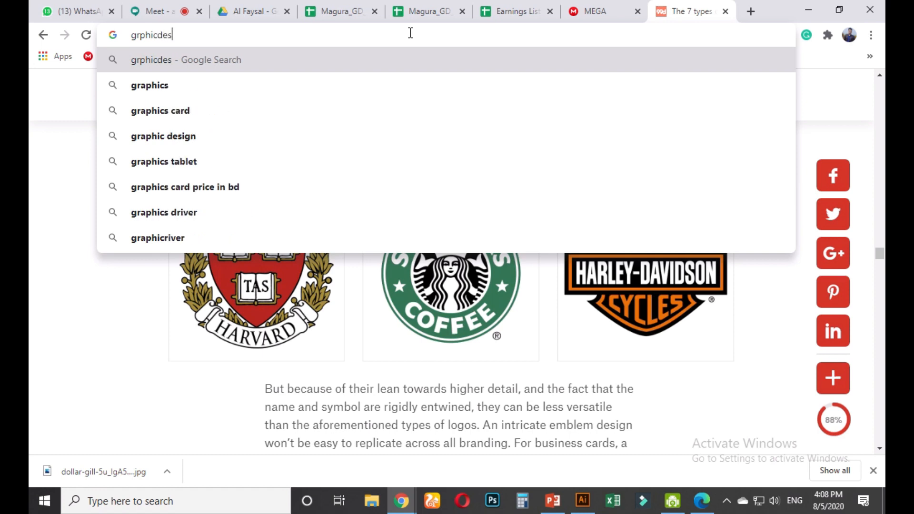
pyautogui.press('BackSpace')
pyautogui.press('BackSpace')
pyautogui.press('BackSpace')
pyautogui.press('BackSpace')
pyautogui.press('BackSpace')
pyautogui.press('BackSpace')
pyautogui.press('BackSpace')
pyautogui.press('BackSpace')
pyautogui.press('BackSpace')
pyautogui.press('BackSpace')
pyautogui.press('BackSpace')
pyautogui.press('BackSpace')
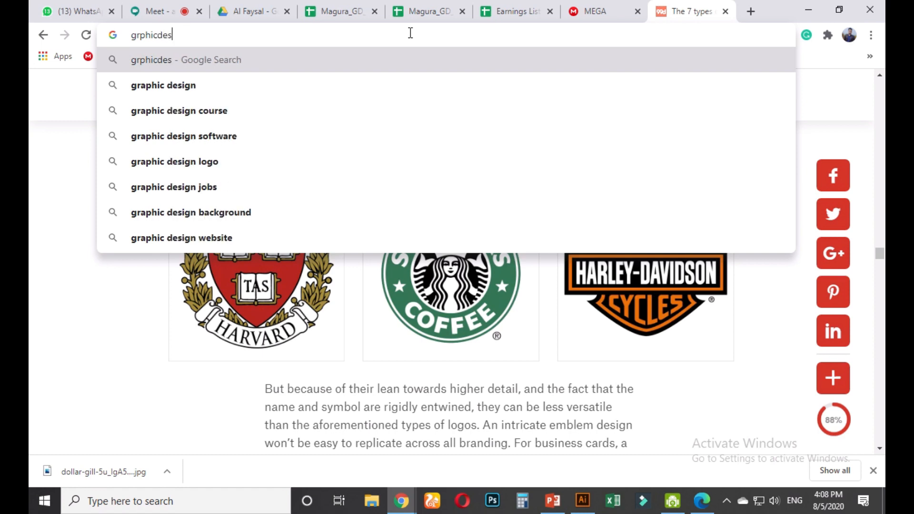
# Open the GraphicRiver vector graphics page and replace its search term with "logo"
pyautogui.write('gra')
pyautogui.press('Return')
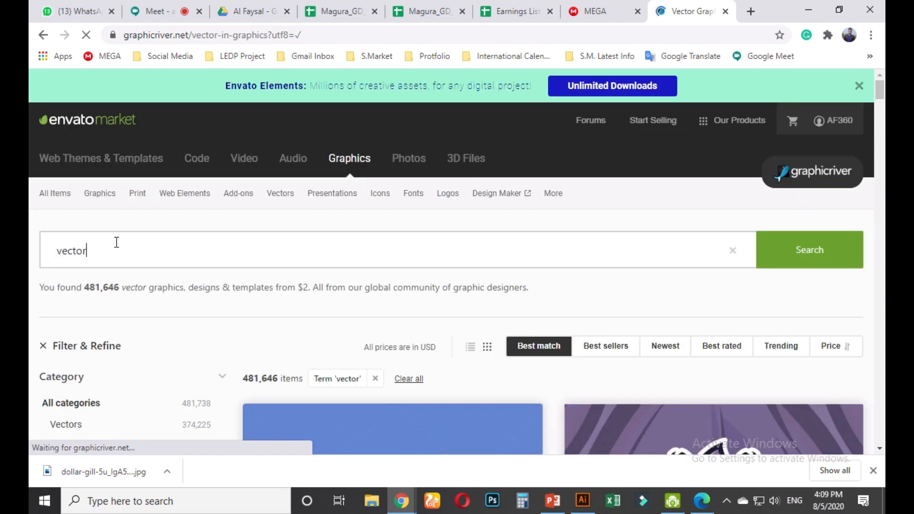
pyautogui.doubleClick(115, 251)
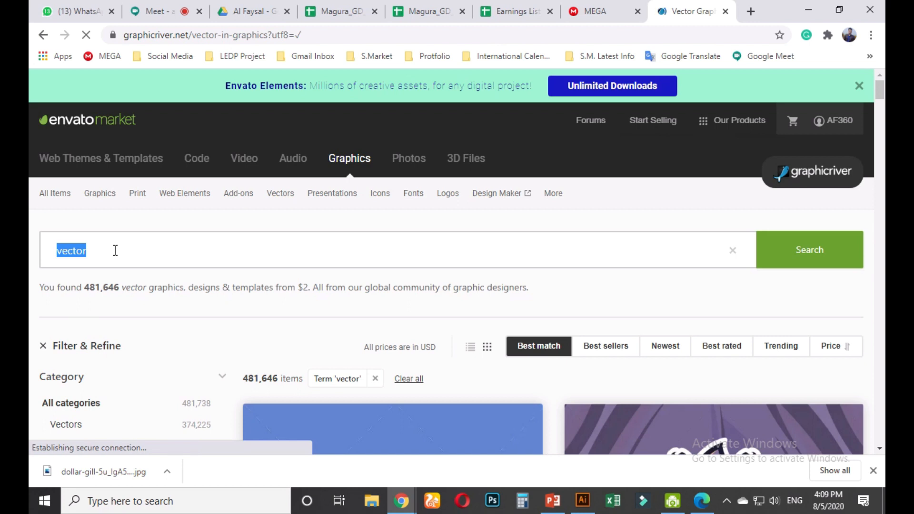
pyautogui.press('BackSpace')
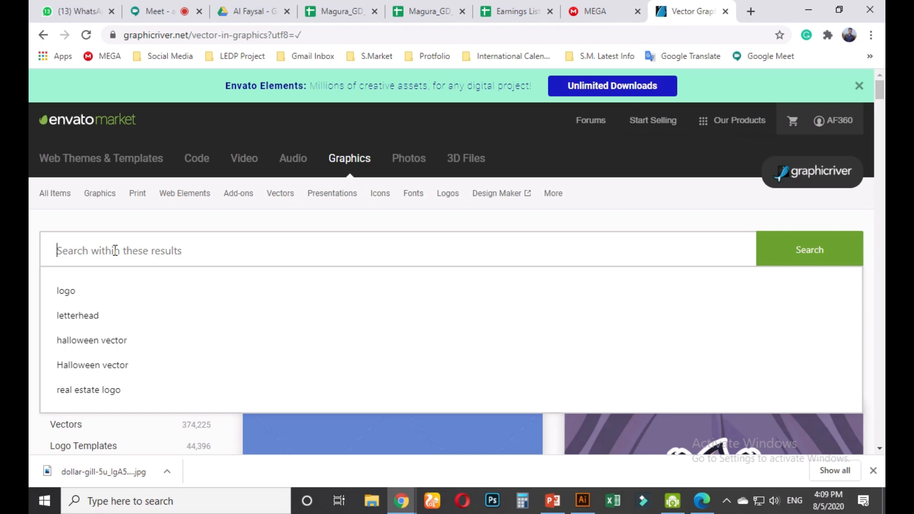
pyautogui.click(66, 293)
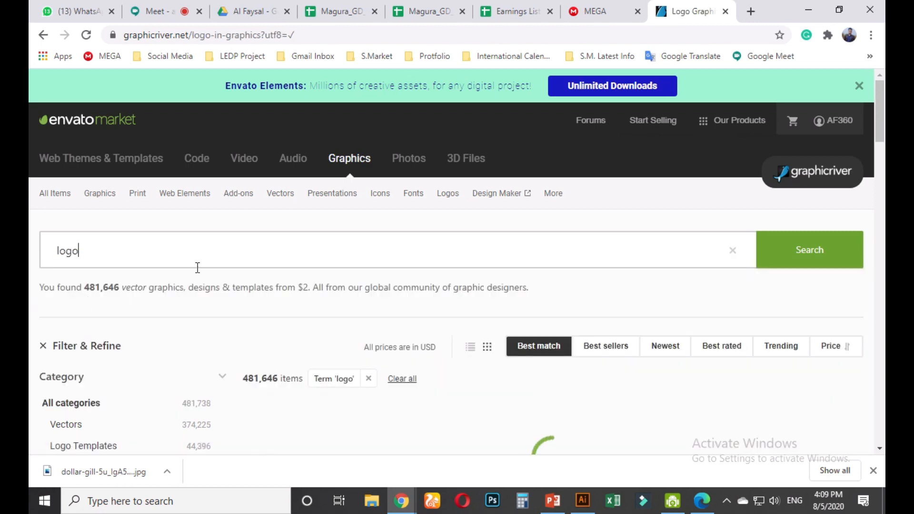
# Filter the logo search results to items added in the last month
pyautogui.scroll(-10, 200, 284)
pyautogui.scroll(-10, 200, 285)
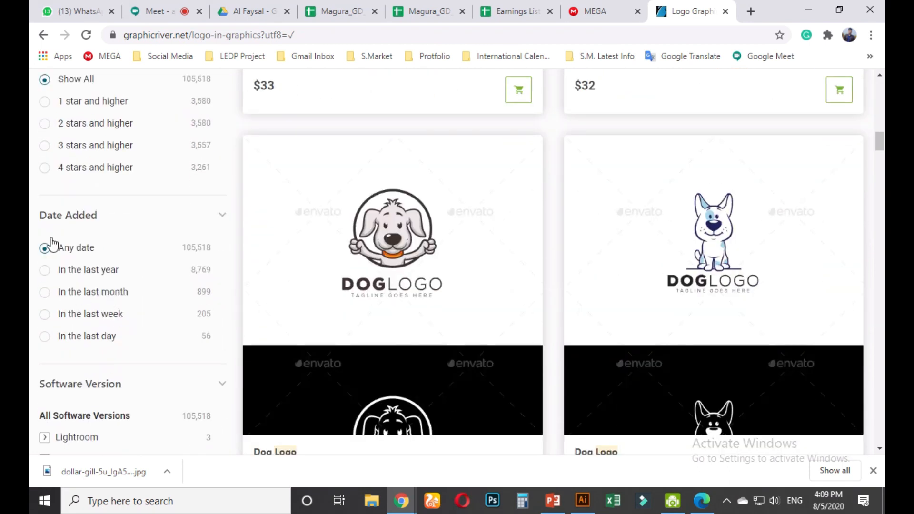
pyautogui.click(45, 292)
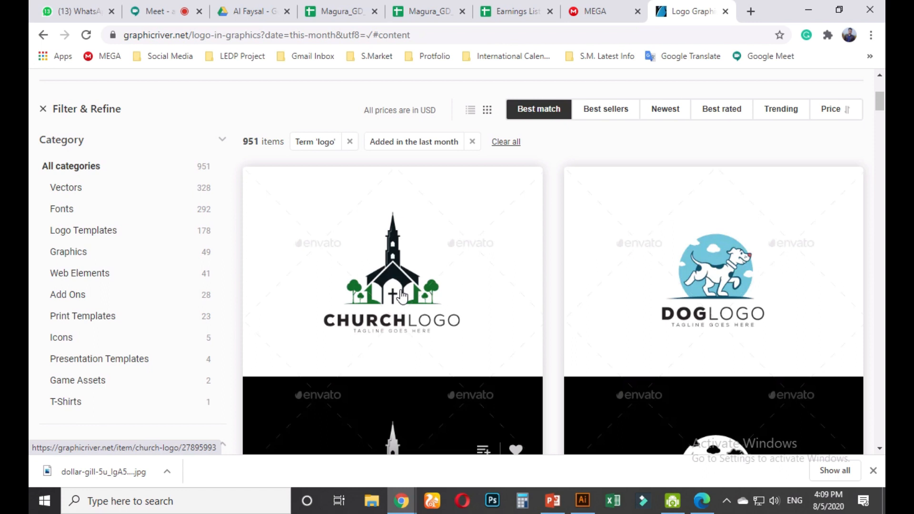
# Browse the newest logo templates and open the Church Logo item's page
pyautogui.scroll(-1, 402, 296)
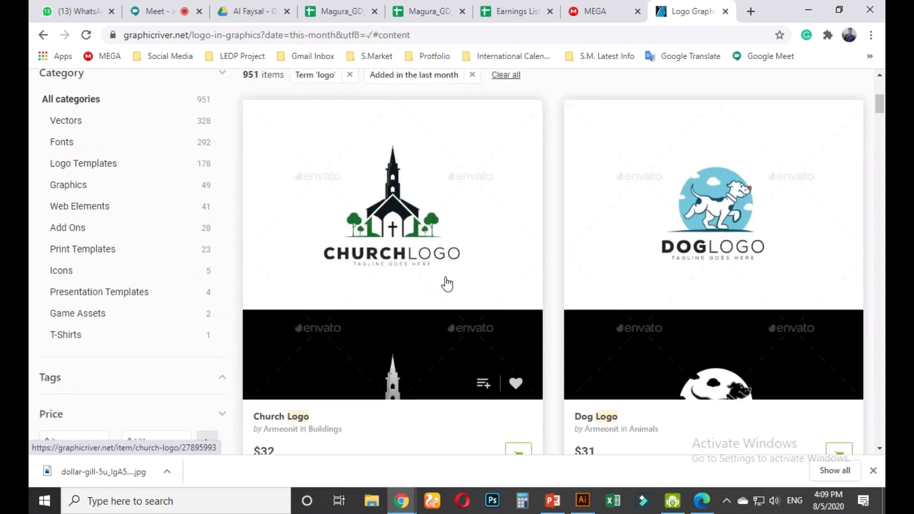
pyautogui.scroll(-2, 719, 276)
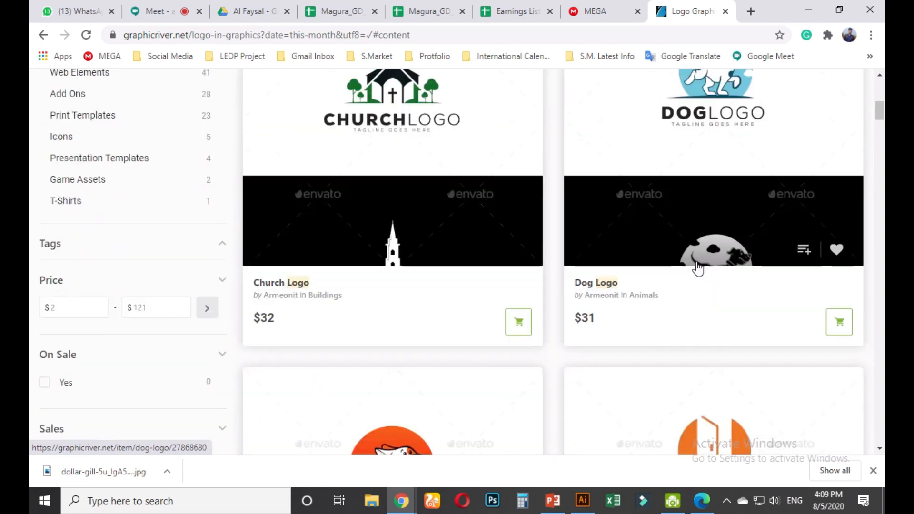
pyautogui.scroll(-2, 676, 269)
pyautogui.scroll(-3, 562, 272)
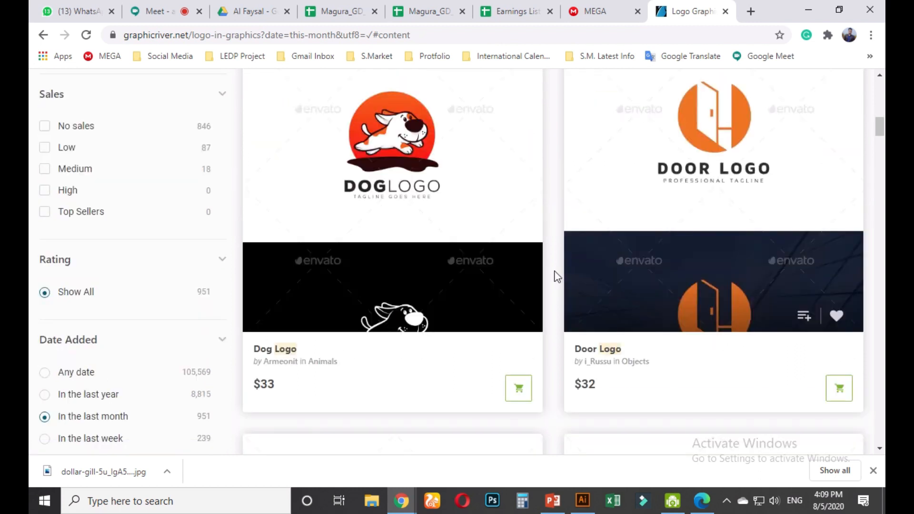
pyautogui.scroll(8, 557, 276)
pyautogui.click(393, 245)
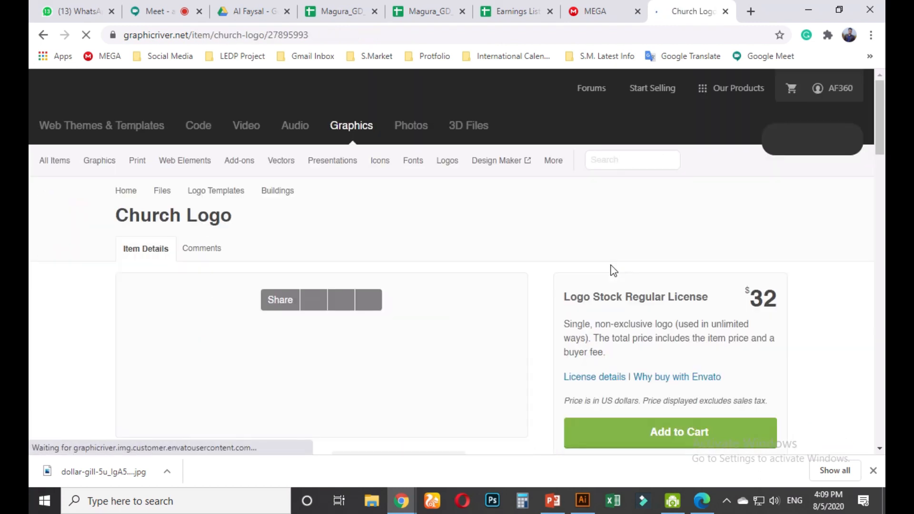
# Examine the Church Logo's preview versions, included files and logo specifications on its item page
pyautogui.scroll(-3, 420, 296)
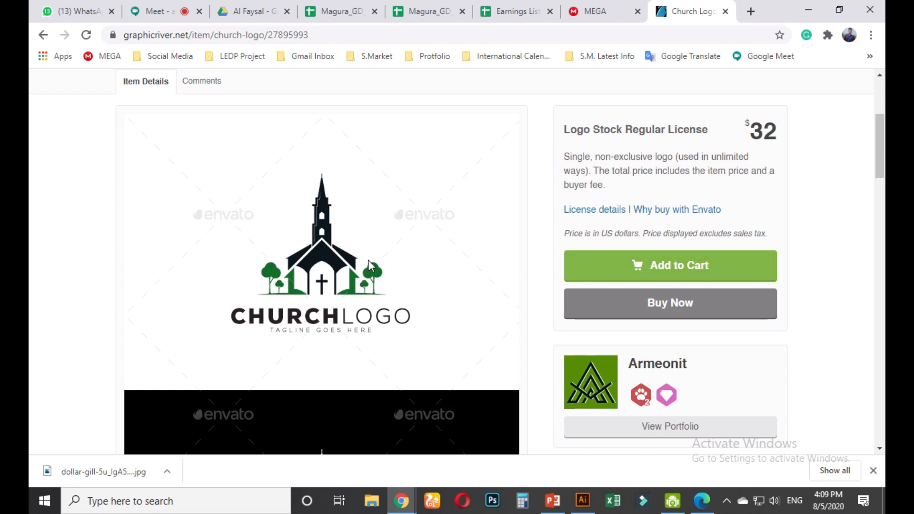
pyautogui.scroll(-10, 371, 265)
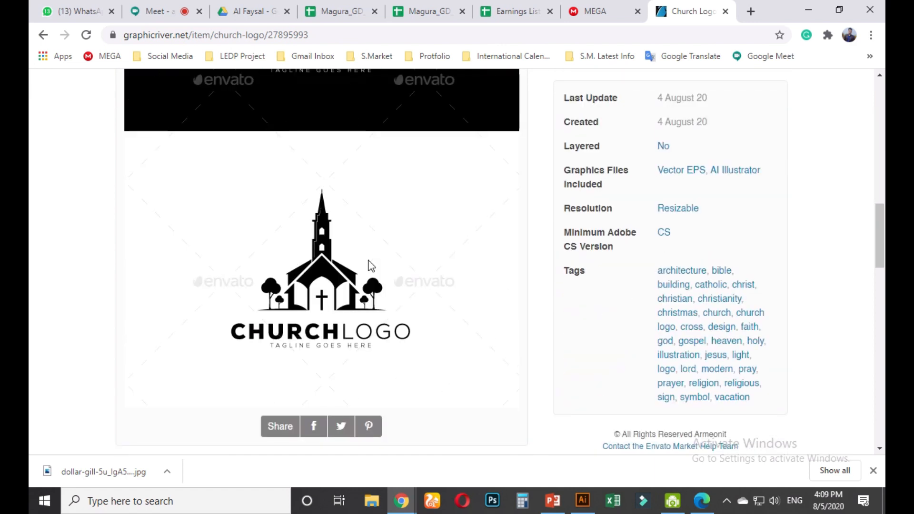
pyautogui.scroll(8, 370, 265)
pyautogui.scroll(4, 366, 260)
pyautogui.scroll(-16, 366, 260)
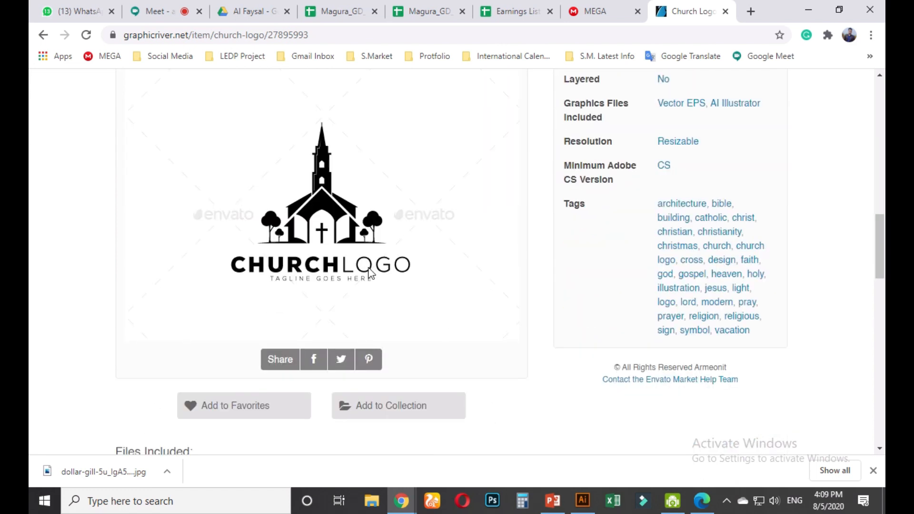
pyautogui.scroll(-4, 372, 266)
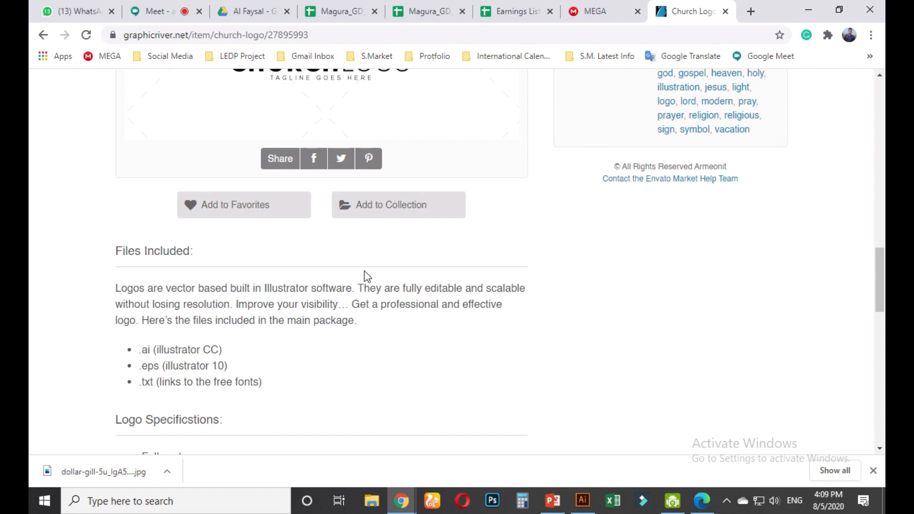
pyautogui.scroll(-2, 363, 269)
pyautogui.scroll(-4, 378, 310)
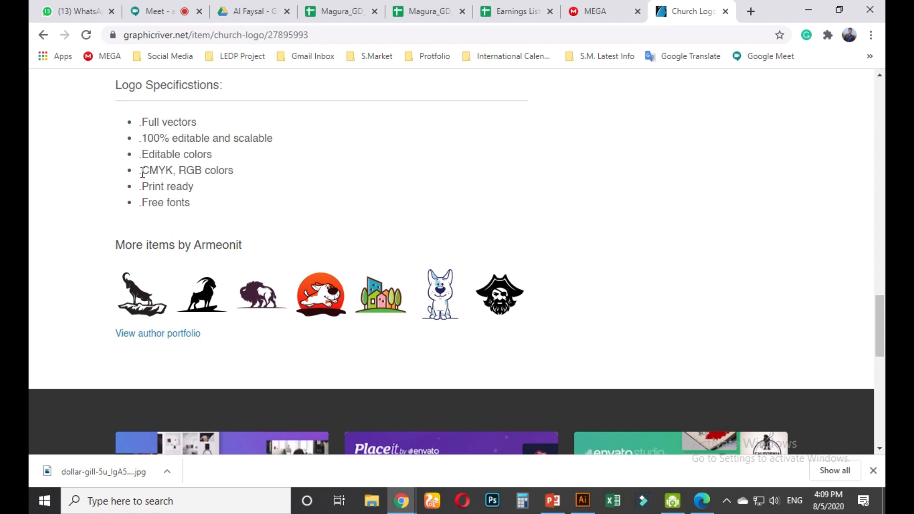
# Mark the editable, scalable, CMYK and RGB specifications with red rectangles in a temporary screen capture
pyautogui.press('Print')
pyautogui.moveTo(72, 91); pyautogui.dragTo(422, 271)
pyautogui.moveTo(122, 162); pyautogui.dragTo(256, 178)
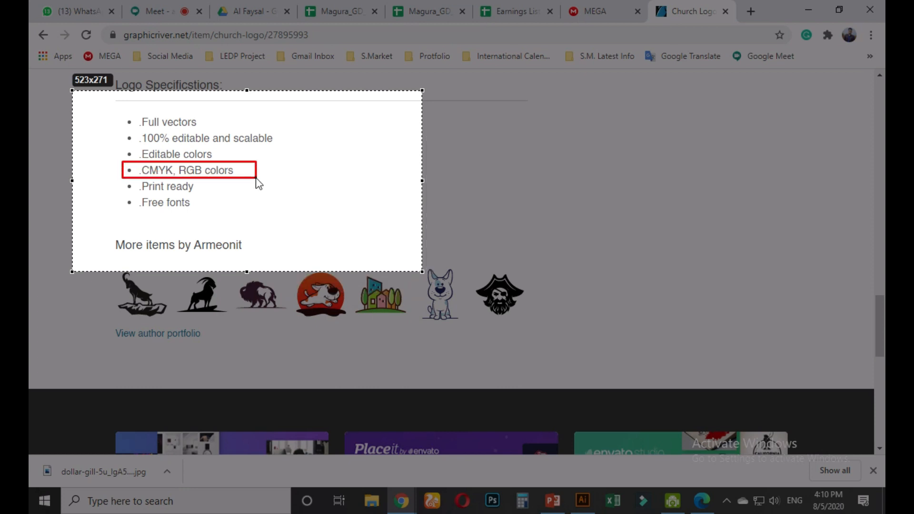
pyautogui.moveTo(121, 132); pyautogui.dragTo(290, 148)
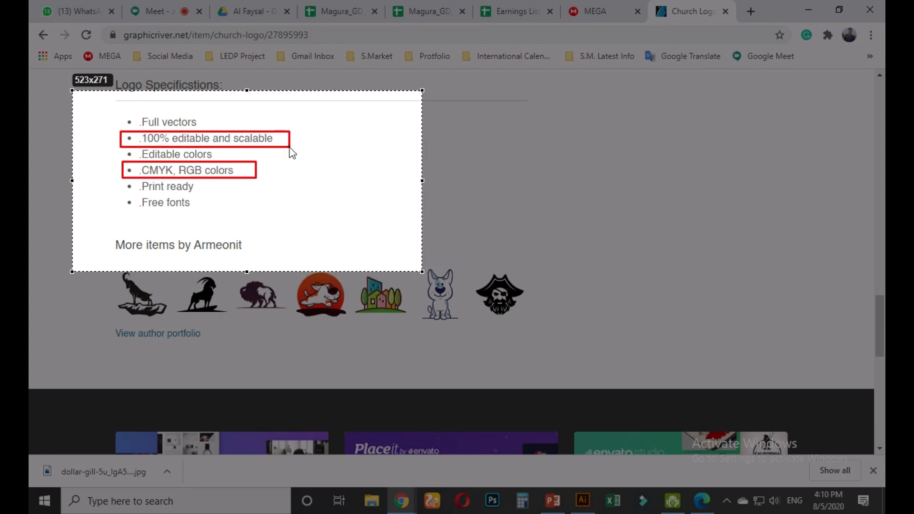
pyautogui.moveTo(226, 119); pyautogui.dragTo(275, 149)
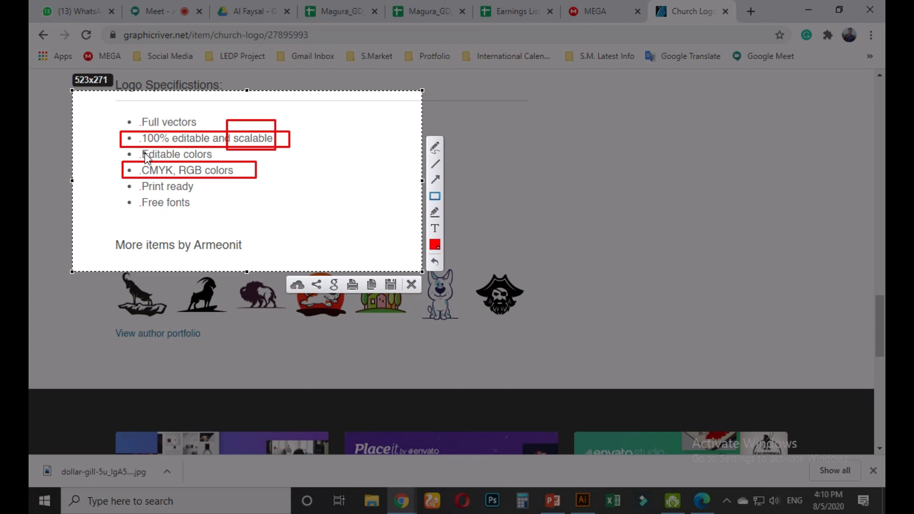
pyautogui.moveTo(131, 132)
pyautogui.mouseDown()
pyautogui.moveTo(146, 143)
pyautogui.moveTo(211, 148)
pyautogui.mouseUp()
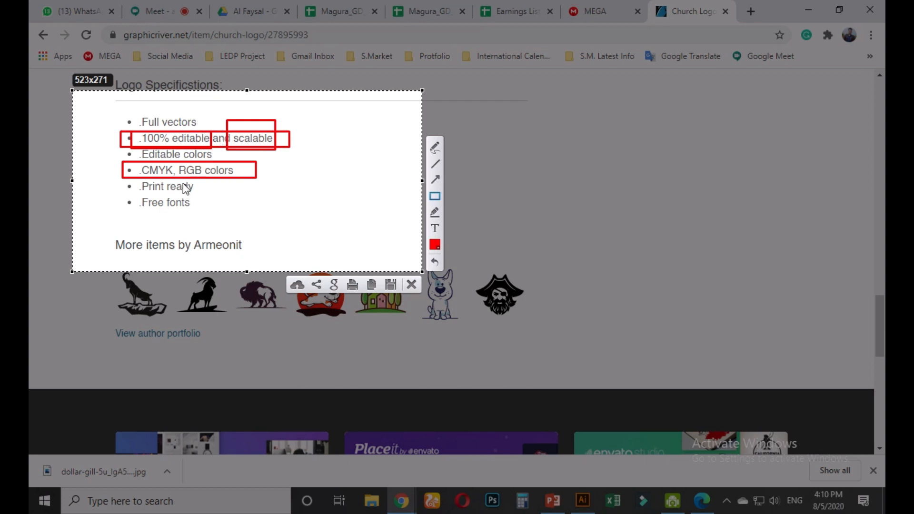
pyautogui.moveTo(137, 156); pyautogui.dragTo(174, 189)
pyautogui.moveTo(177, 153); pyautogui.dragTo(206, 189)
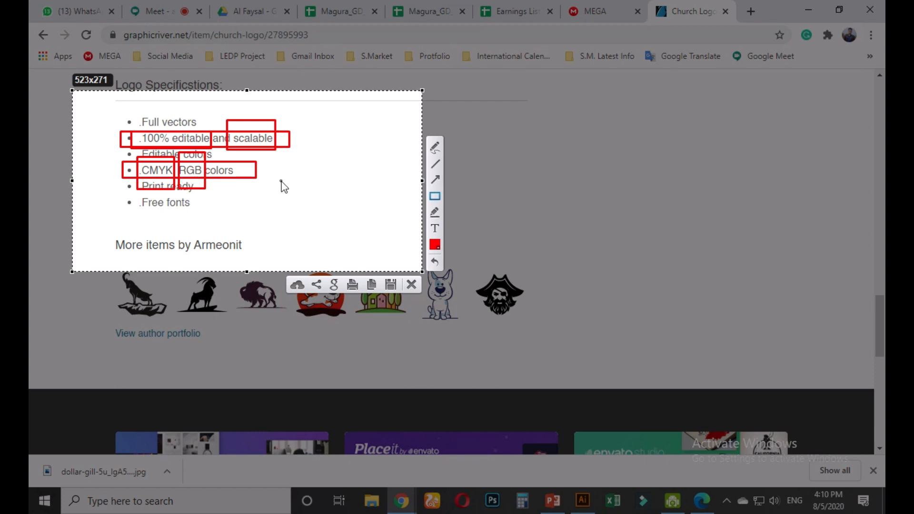
pyautogui.press('Escape')
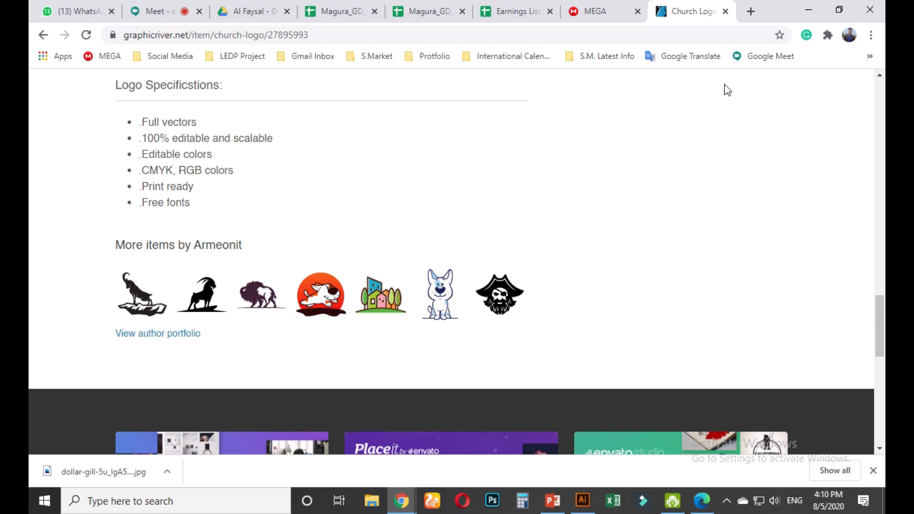
# Copy the Church Logo preview image from the item page and return to Illustrator
pyautogui.scroll(15, 700, 149)
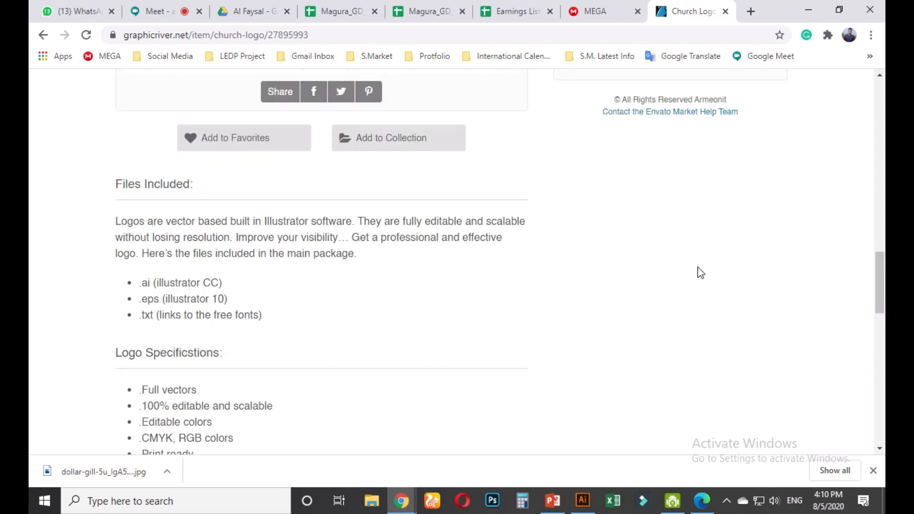
pyautogui.scroll(5, 586, 271)
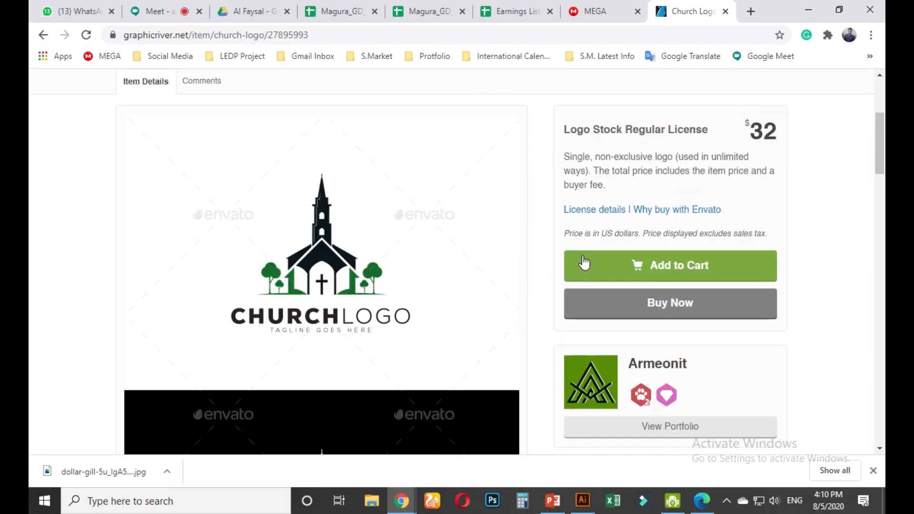
pyautogui.rightClick(233, 193)
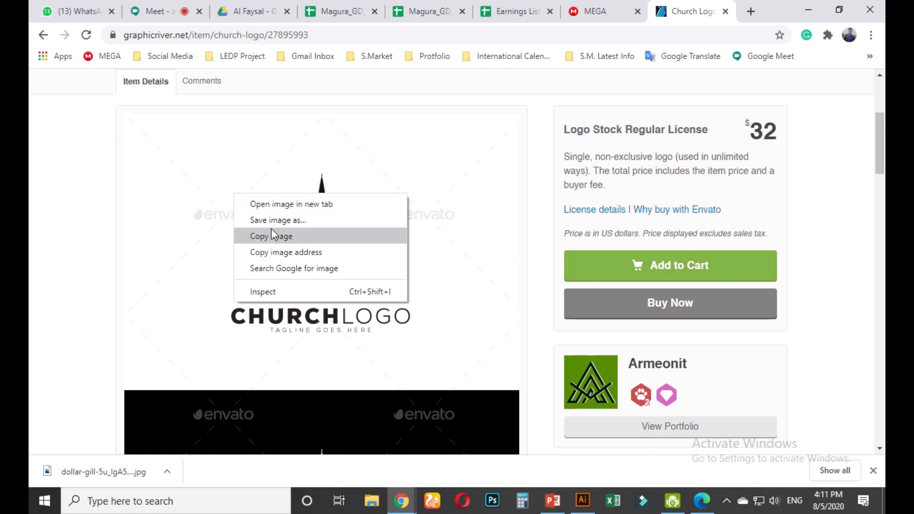
pyautogui.click(270, 235)
pyautogui.click(808, 11)
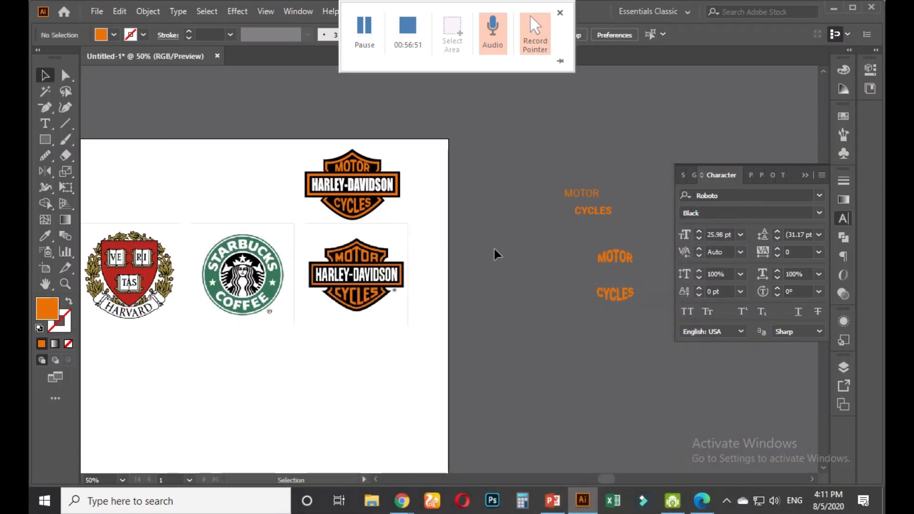
pyautogui.scroll(-3, 489, 259)
pyautogui.moveTo(274, 169); pyautogui.dragTo(491, 309)
pyautogui.click(489, 310)
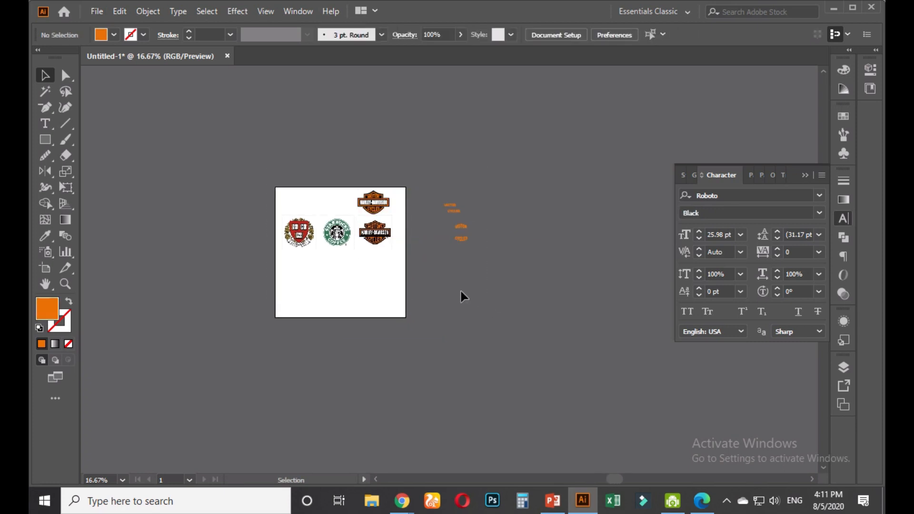
pyautogui.scroll(1, 435, 305)
pyautogui.scroll(1, 430, 297)
pyautogui.scroll(-1, 425, 292)
pyautogui.moveTo(440, 184); pyautogui.dragTo(501, 274)
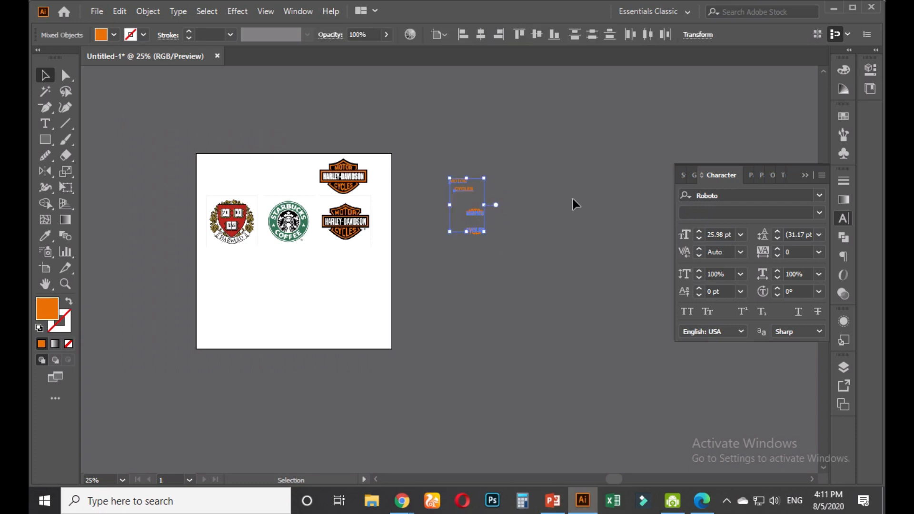
pyautogui.click(576, 212)
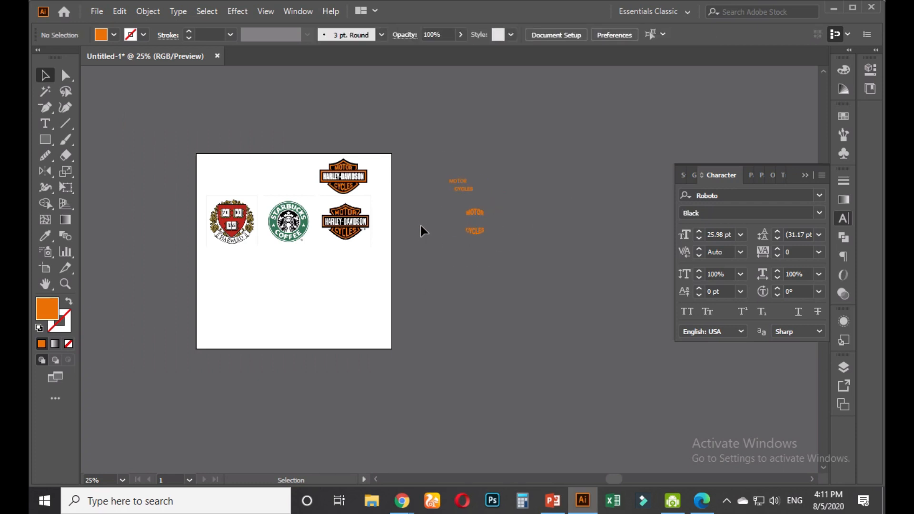
pyautogui.scroll(1, 369, 245)
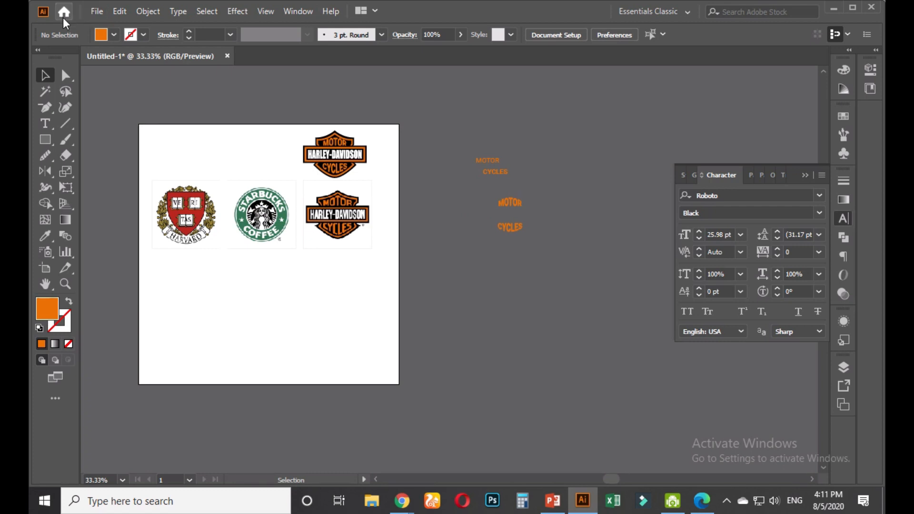
# Create a new landscape document 1024 px wide with one artboard
pyautogui.click(97, 11)
pyautogui.click(107, 27)
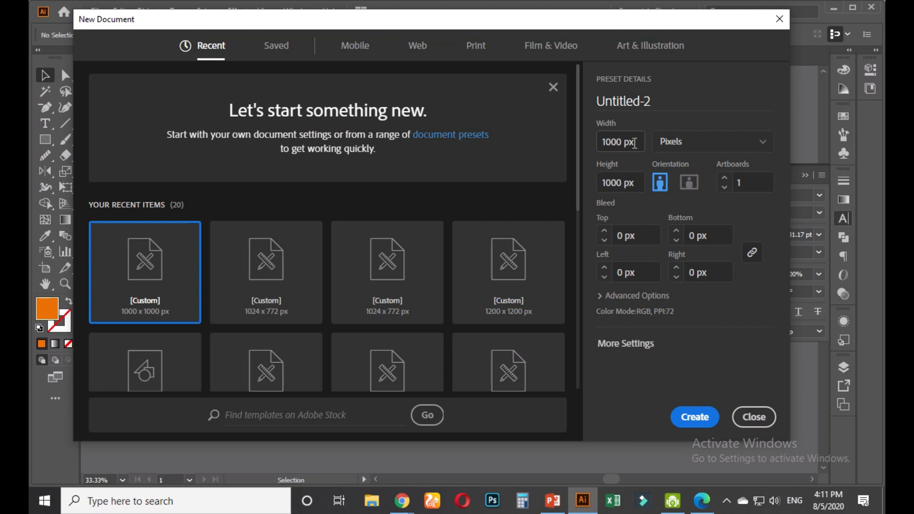
pyautogui.click(635, 143)
pyautogui.write('10')
pyautogui.press('Tab')
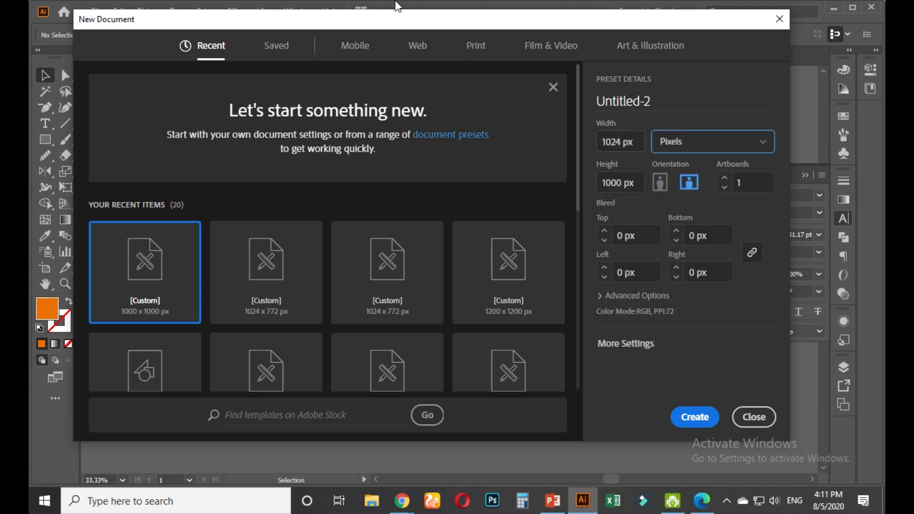
pyautogui.click(630, 177)
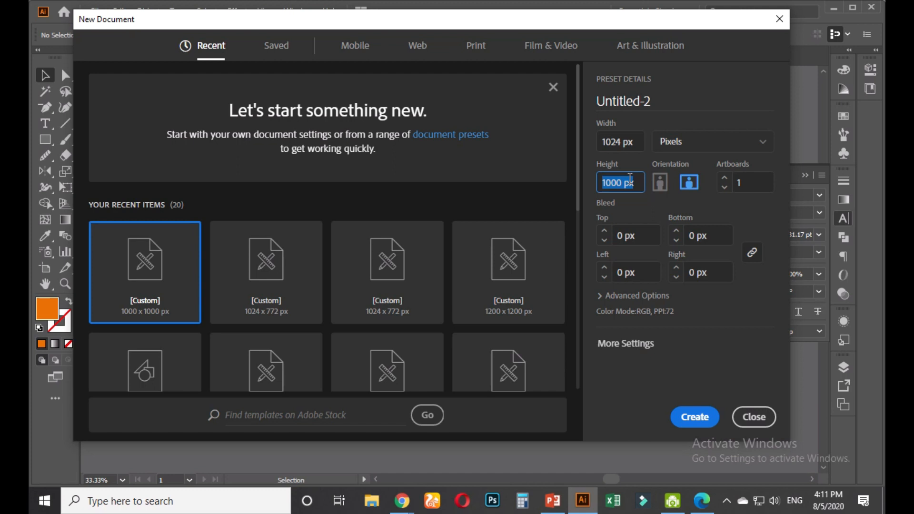
pyautogui.write('1')
pyautogui.press('Return')
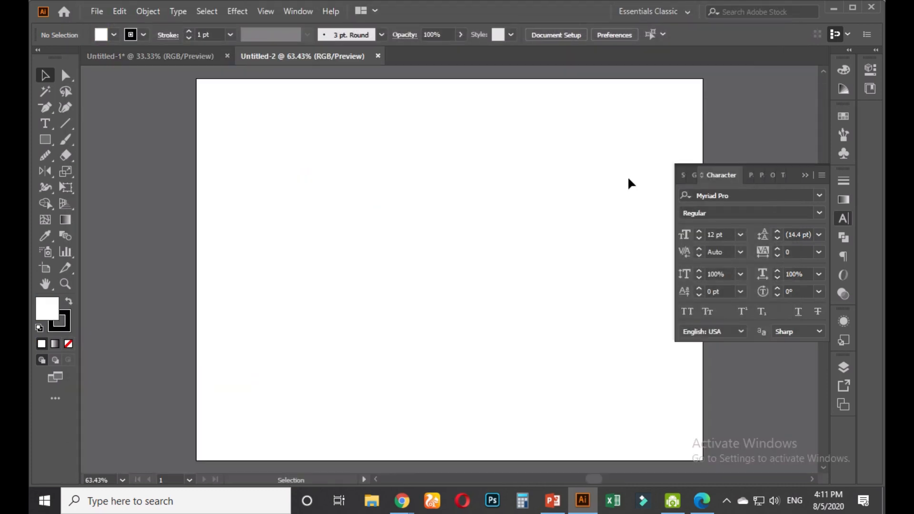
# Paste the copied Church Logo preview image and place it beside the blank artboard, outside its edge
pyautogui.scroll(-2, 486, 184)
pyautogui.moveTo(492, 228); pyautogui.dragTo(373, 264)
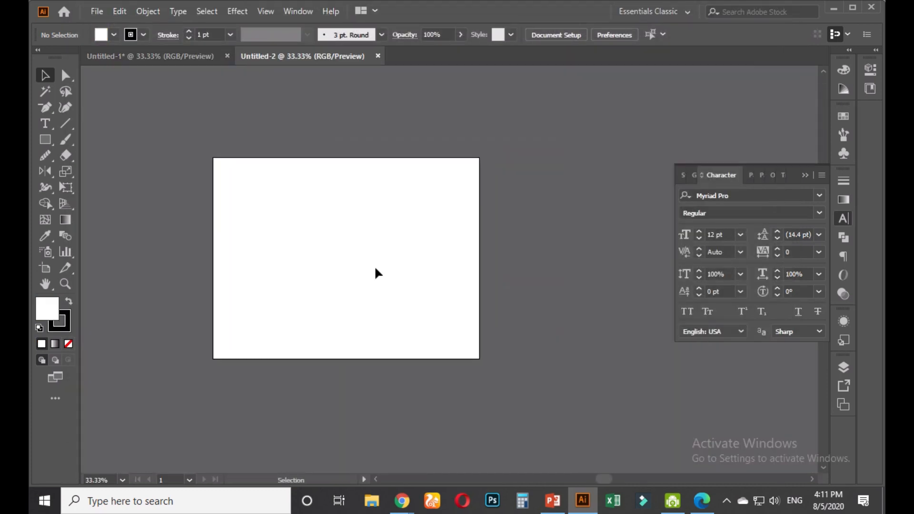
pyautogui.scroll(1, 372, 266)
pyautogui.scroll(-1, 373, 272)
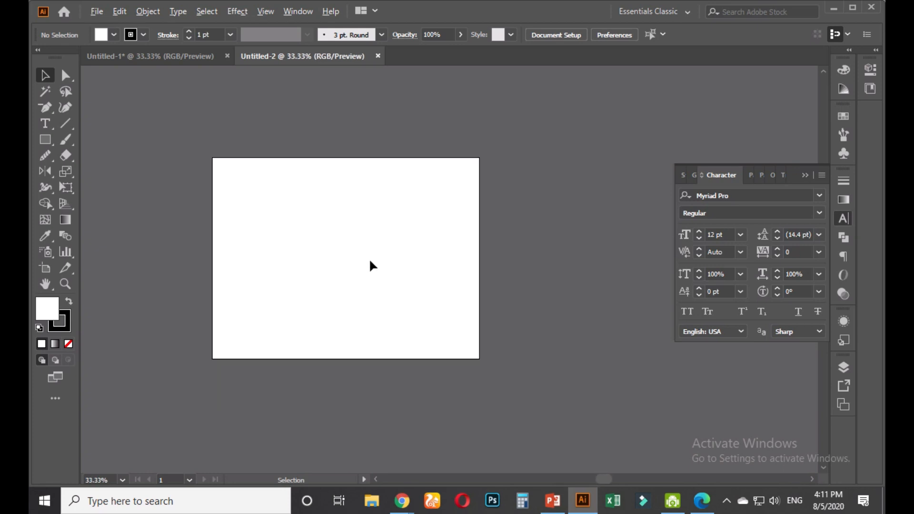
pyautogui.scroll(1, 373, 265)
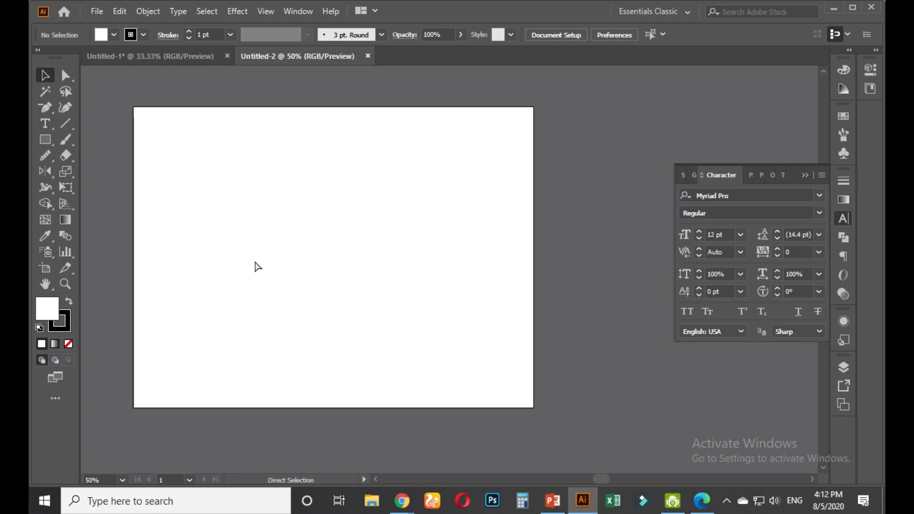
pyautogui.hotkey('ctrl', 'v')
pyautogui.scroll(-1, 265, 263)
pyautogui.moveTo(355, 290); pyautogui.dragTo(508, 293)
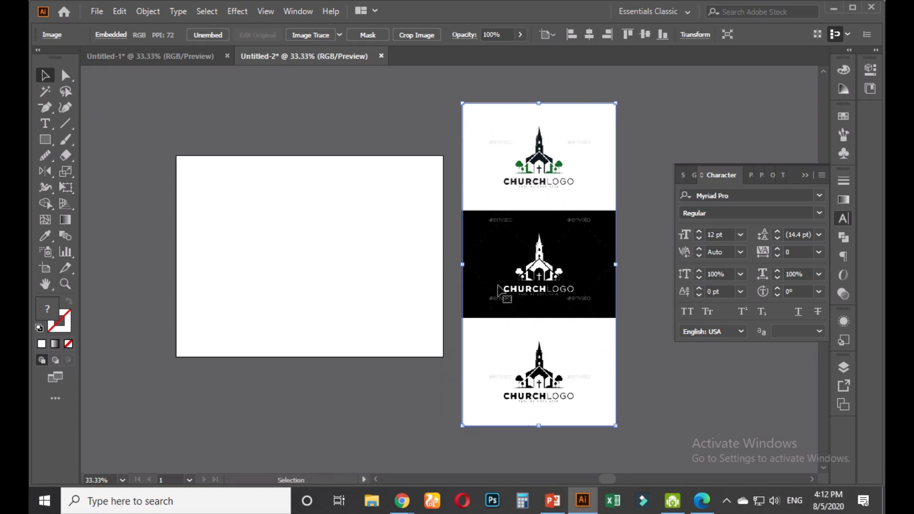
pyautogui.click(446, 263)
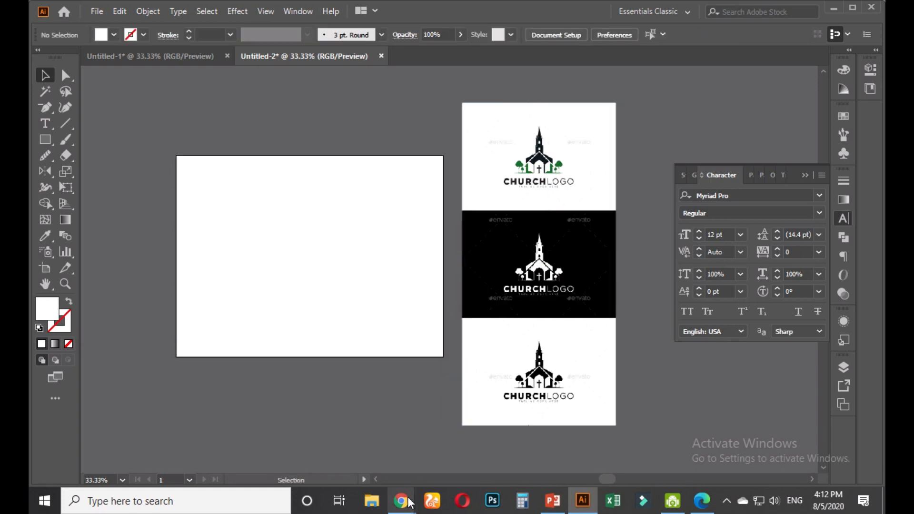
# Switch to Chrome's Church Logo page and open a new blank browser tab
pyautogui.moveTo(401, 500)
pyautogui.click(329, 436)
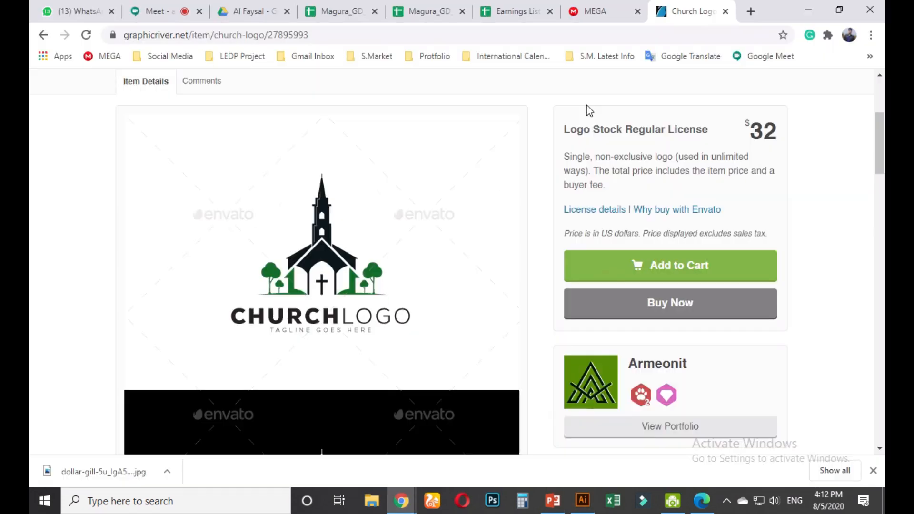
pyautogui.click(747, 13)
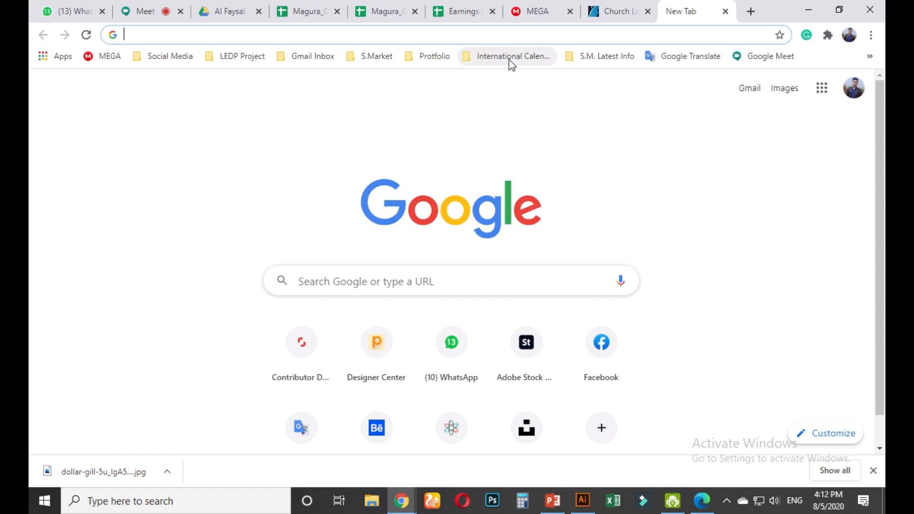
# Go to the Google Meet call and close its meeting details
pyautogui.click(143, 11)
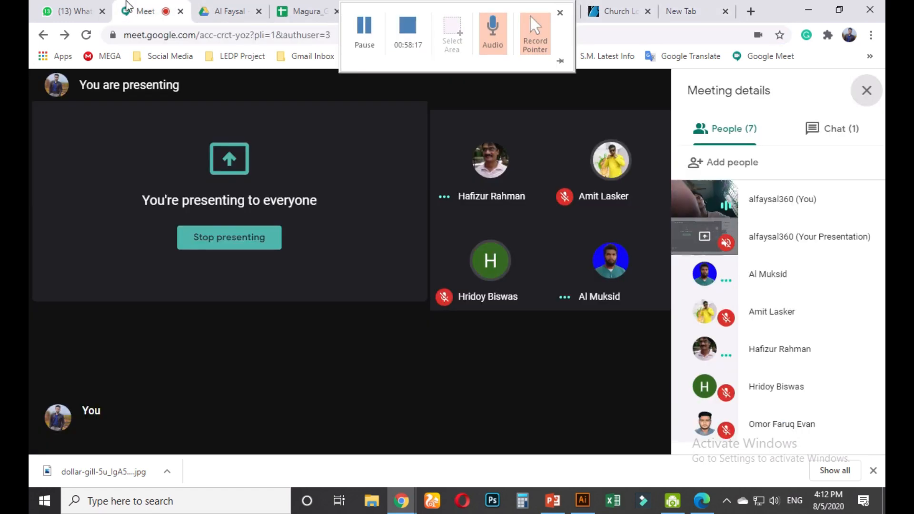
pyautogui.click(590, 301)
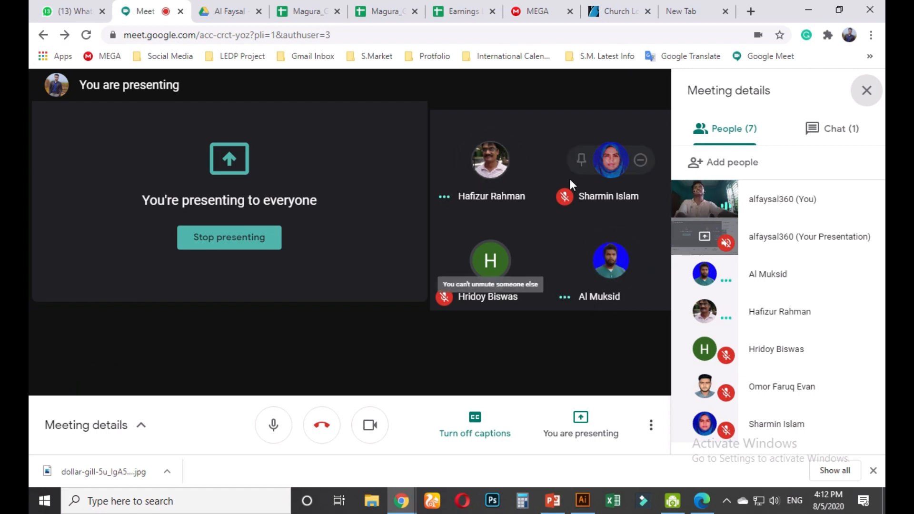
pyautogui.click(872, 92)
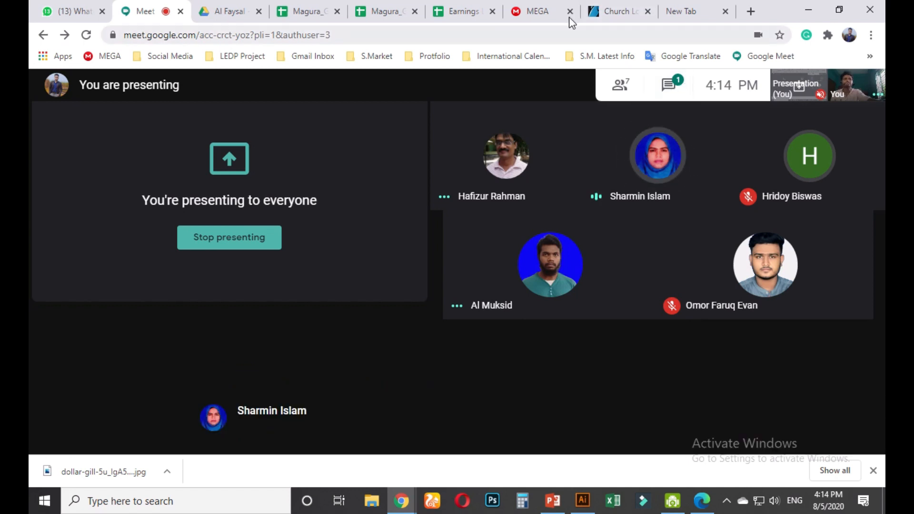
# Return to the GraphicRiver item page and look over the Church Logo's preview versions
pyautogui.moveTo(543, 19)
pyautogui.click(615, 12)
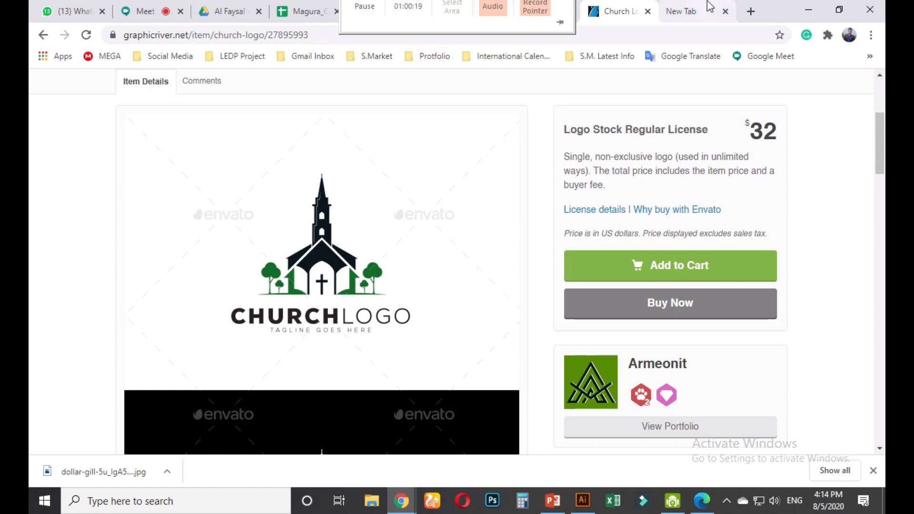
pyautogui.click(693, 8)
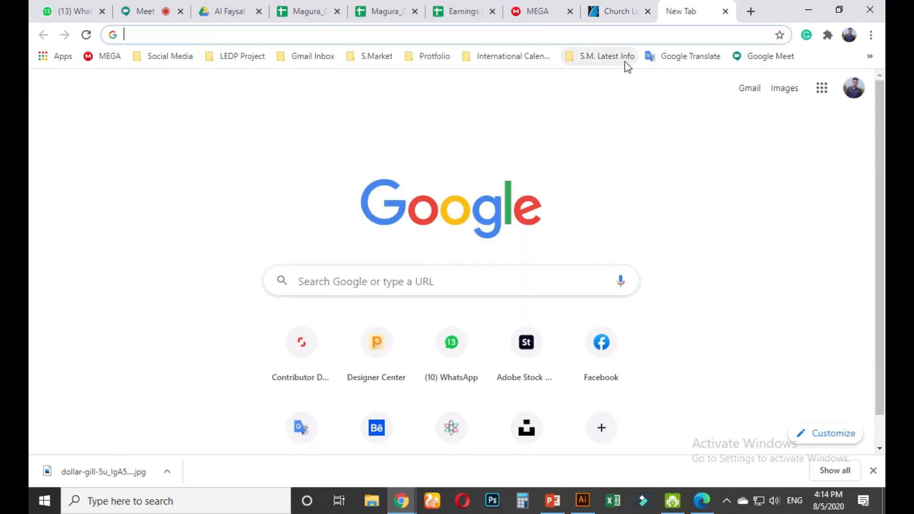
pyautogui.click(600, 8)
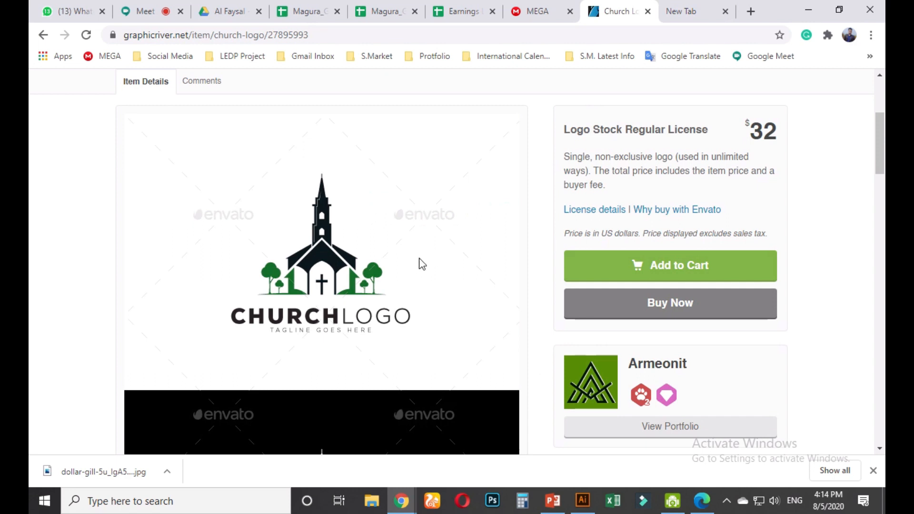
pyautogui.scroll(-2, 372, 344)
pyautogui.scroll(-2, 370, 339)
pyautogui.scroll(4, 364, 350)
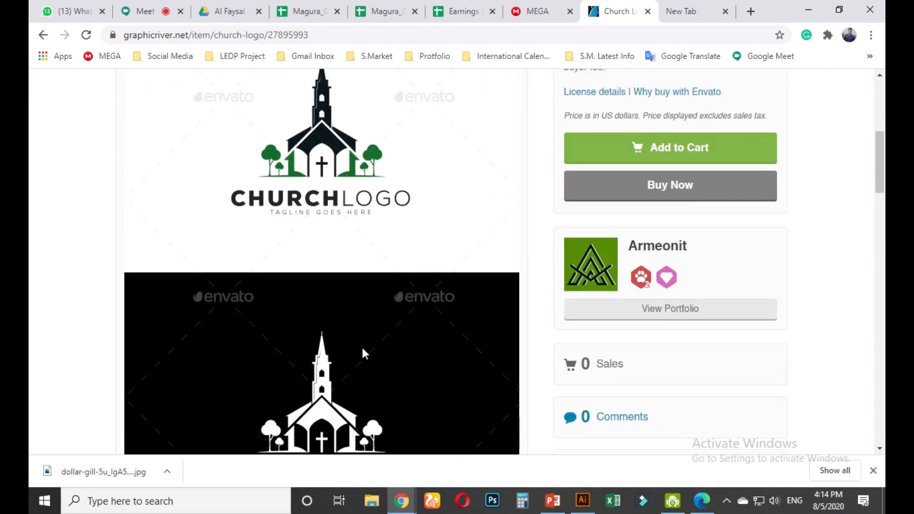
pyautogui.scroll(-5, 363, 354)
pyautogui.scroll(8, 362, 350)
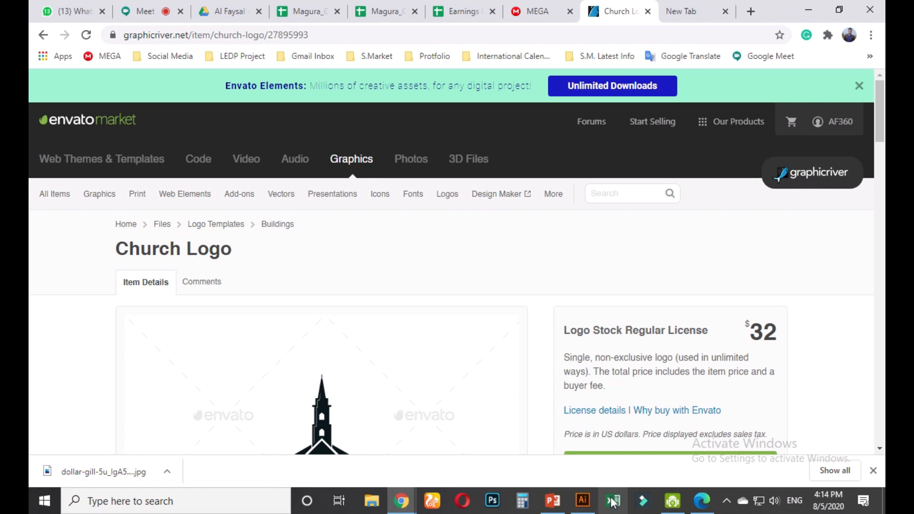
# Switch to Illustrator and compare the recreated Harley-Davidson logo with its reference image in the first document
pyautogui.click(583, 500)
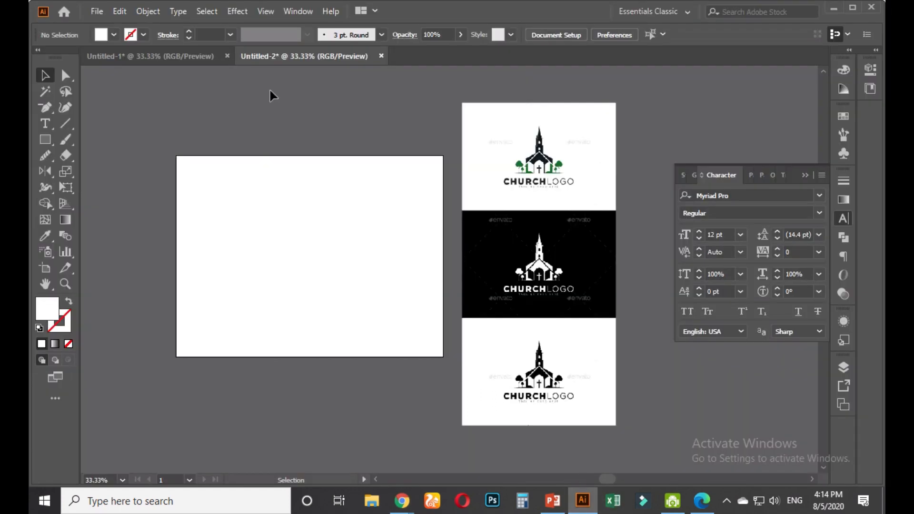
pyautogui.click(188, 56)
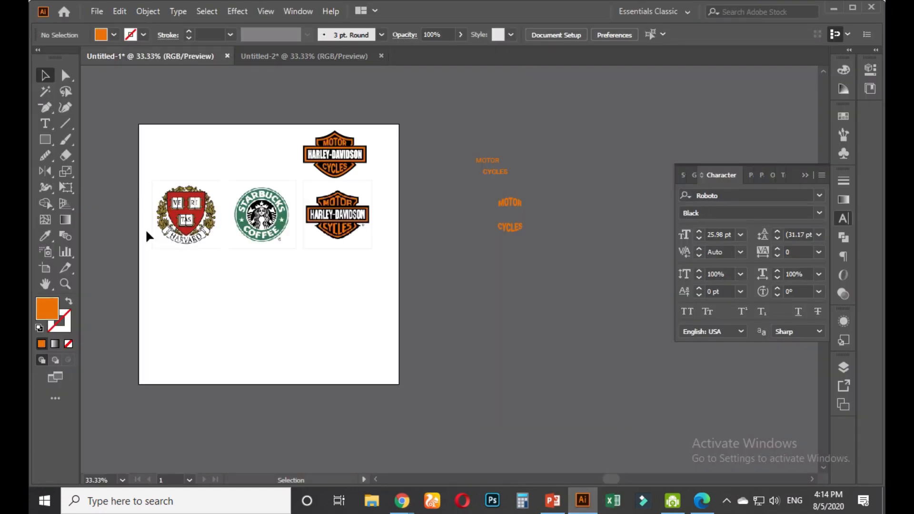
pyautogui.scroll(1, 147, 233)
pyautogui.scroll(2, 154, 258)
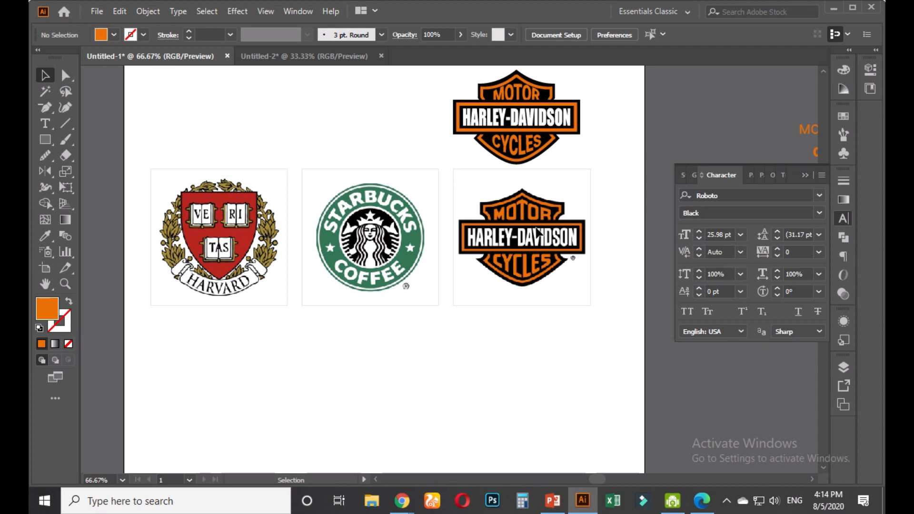
pyautogui.moveTo(546, 226); pyautogui.dragTo(465, 307)
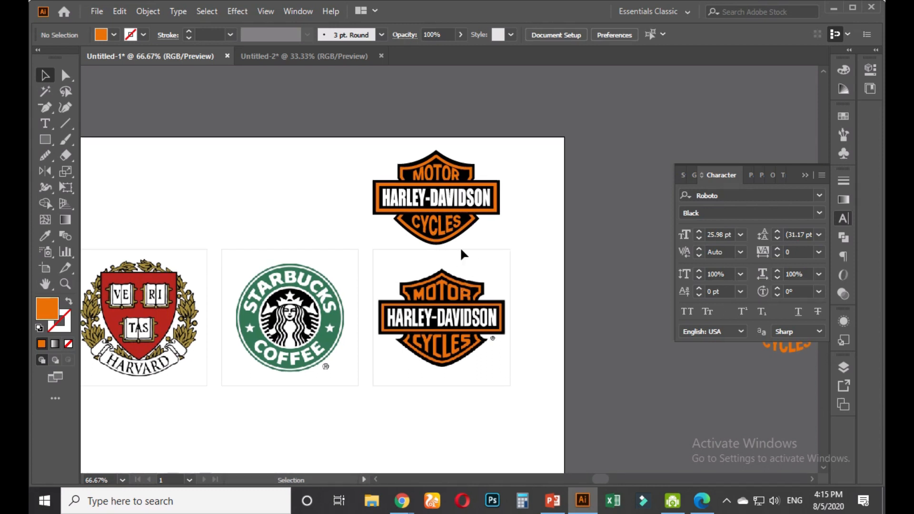
pyautogui.scroll(1, 503, 198)
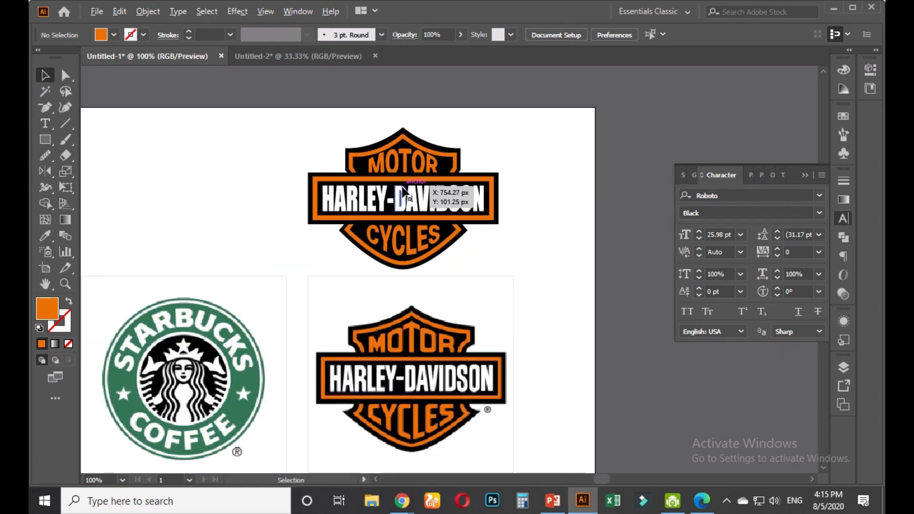
pyautogui.scroll(2, 405, 191)
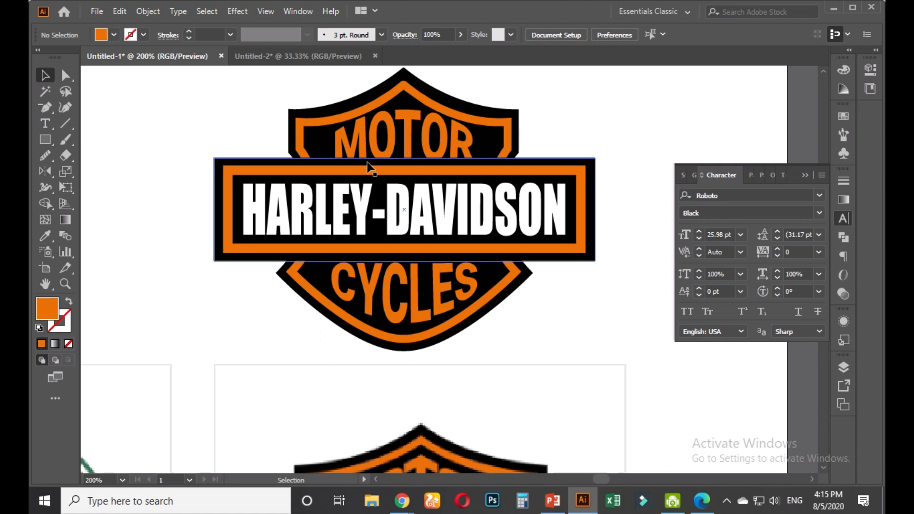
pyautogui.scroll(-2, 417, 307)
pyautogui.scroll(-1, 417, 307)
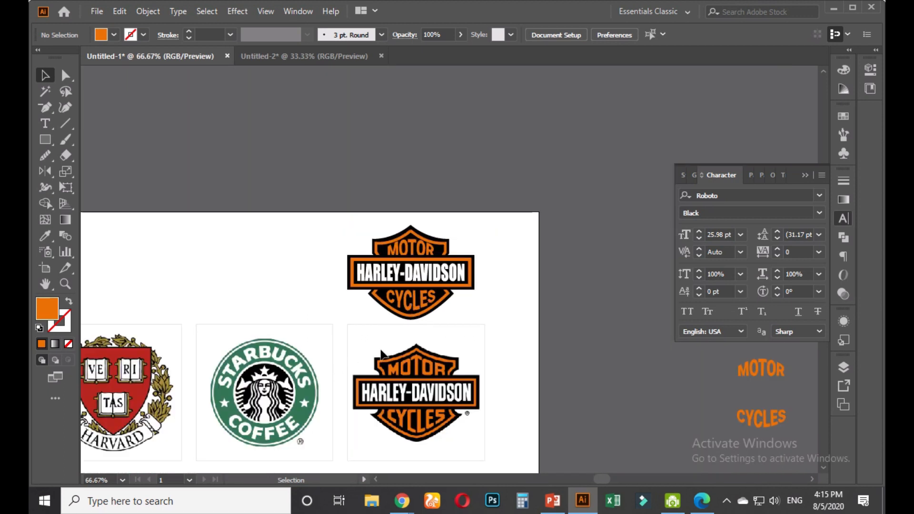
pyautogui.scroll(2, 287, 389)
pyautogui.scroll(-2, 287, 392)
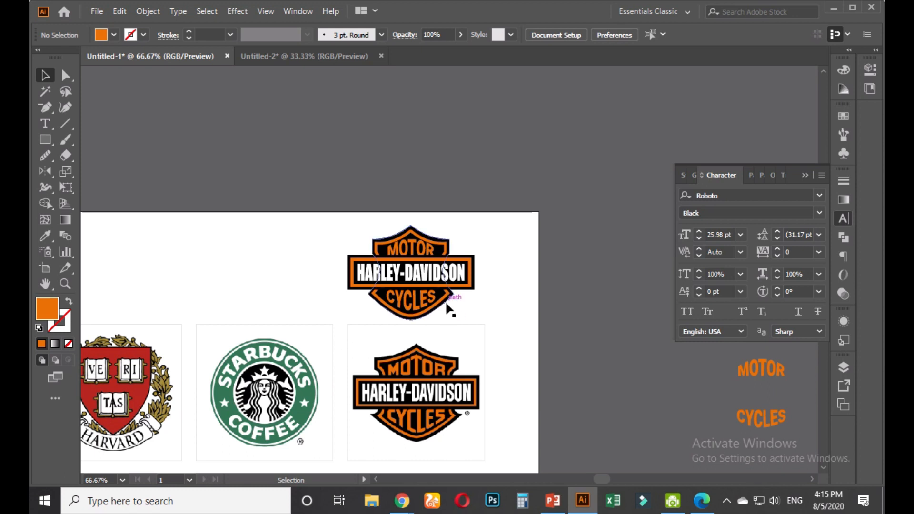
pyautogui.scroll(2, 457, 297)
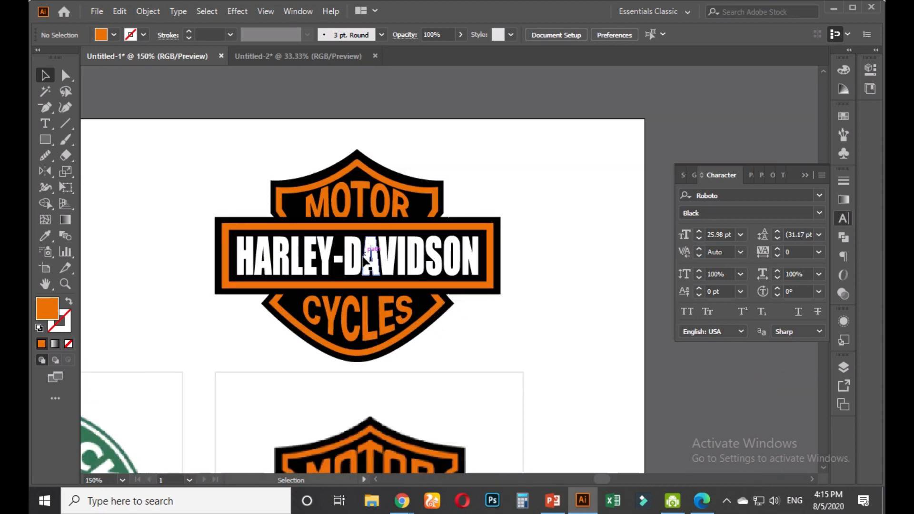
pyautogui.scroll(-1, 364, 351)
pyautogui.scroll(-3, 376, 330)
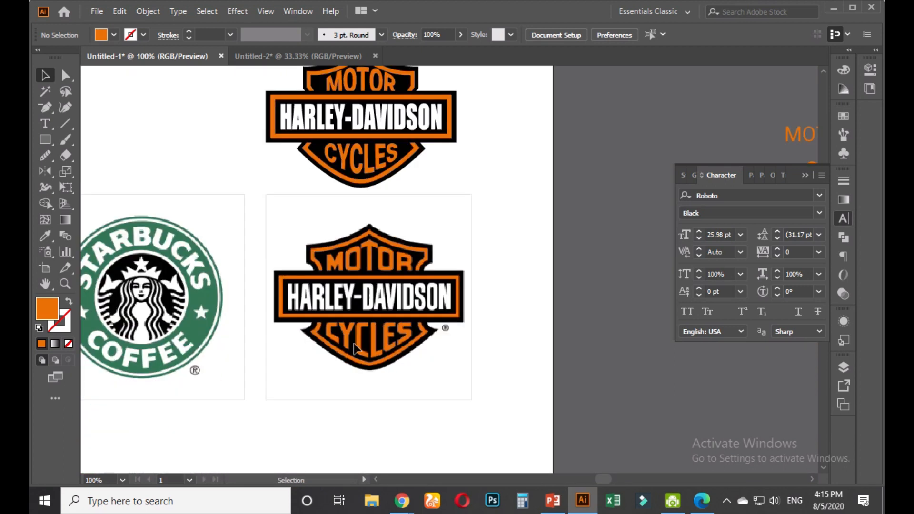
pyautogui.moveTo(399, 192); pyautogui.dragTo(385, 306)
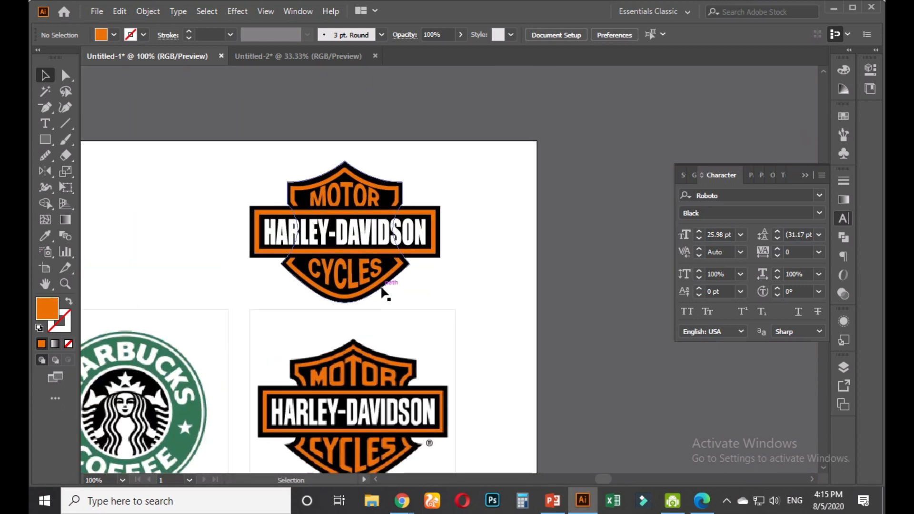
pyautogui.scroll(-2, 384, 292)
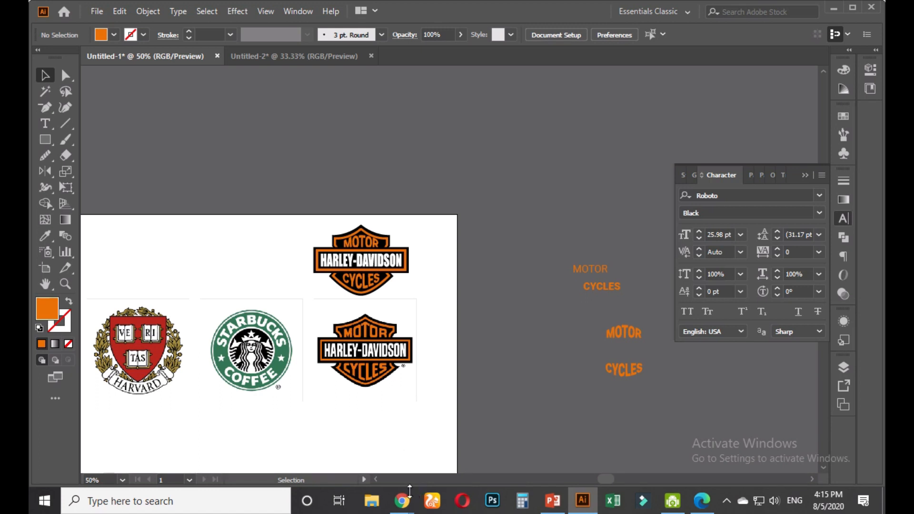
# Switch to Chrome, review the Church Logo item page and bring up the blank new tab
pyautogui.click(402, 500)
pyautogui.scroll(-6, 398, 244)
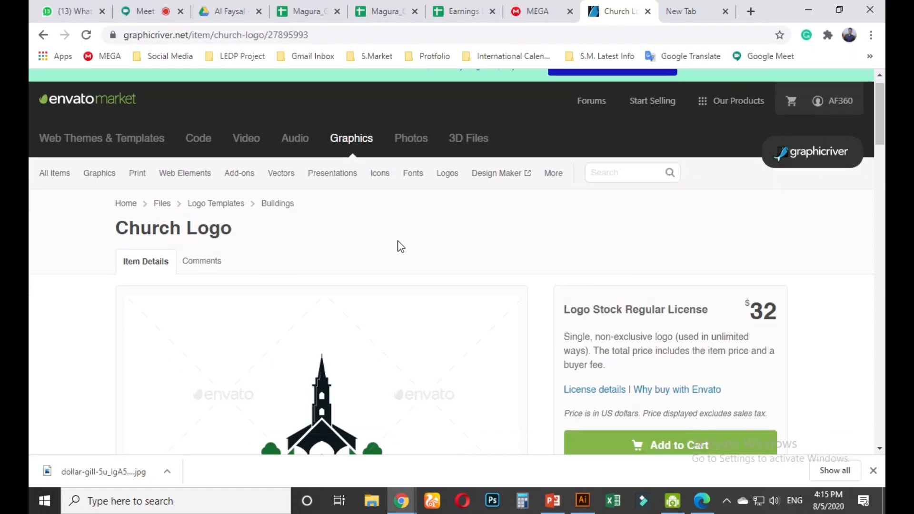
pyautogui.scroll(6, 404, 248)
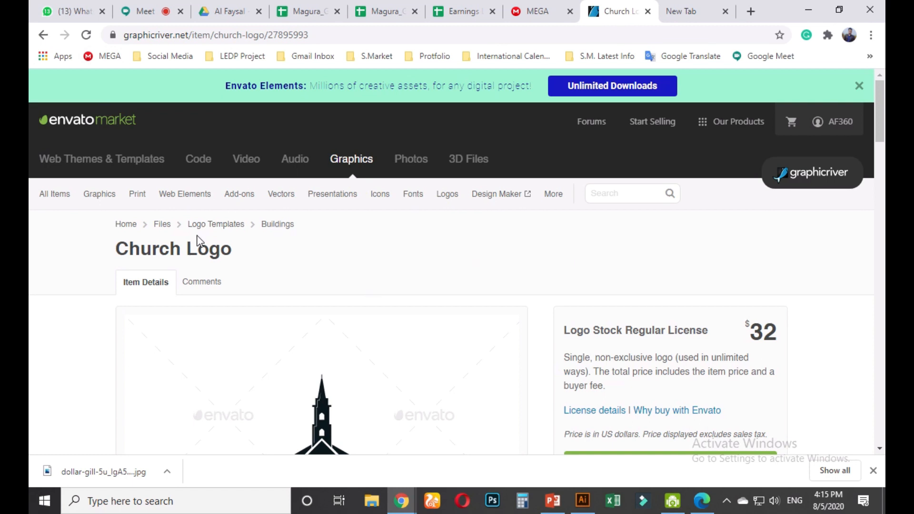
pyautogui.scroll(-5, 331, 316)
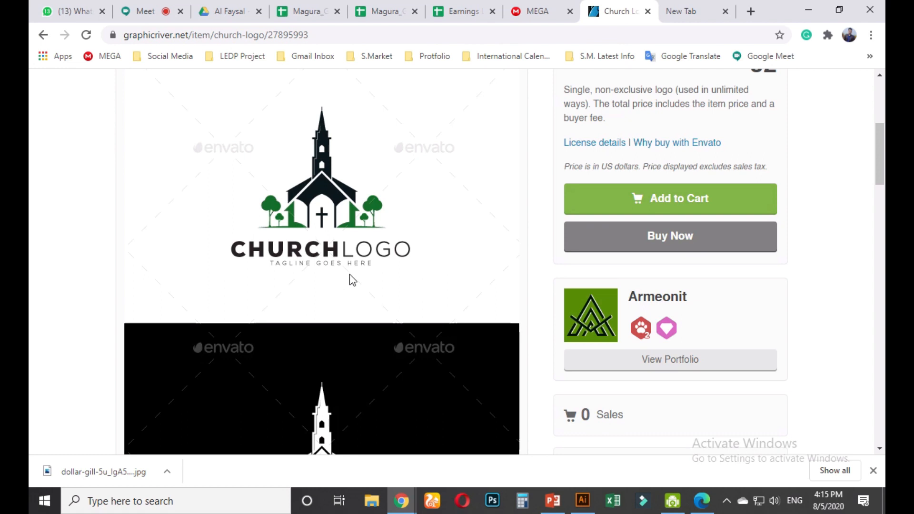
pyautogui.click(702, 14)
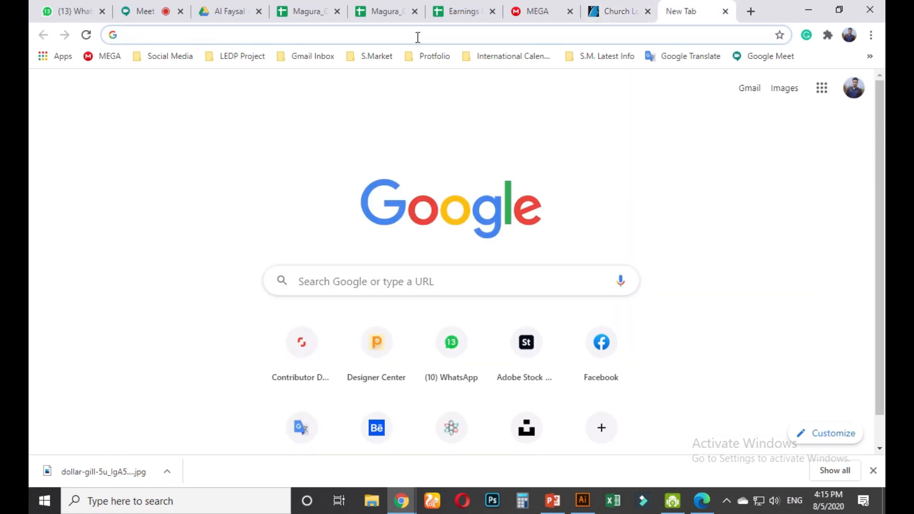
# Search Google Images for "mosque vector"
pyautogui.write('mos')
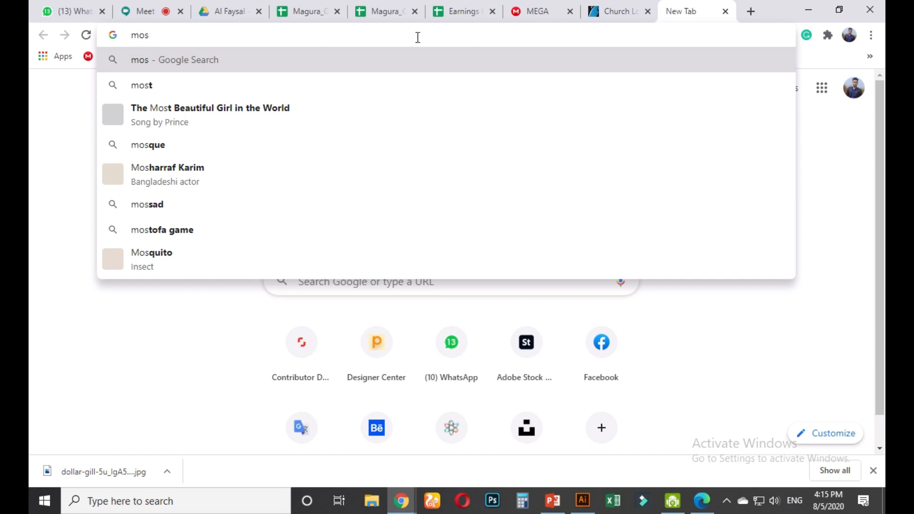
pyautogui.write('que')
pyautogui.press('Return')
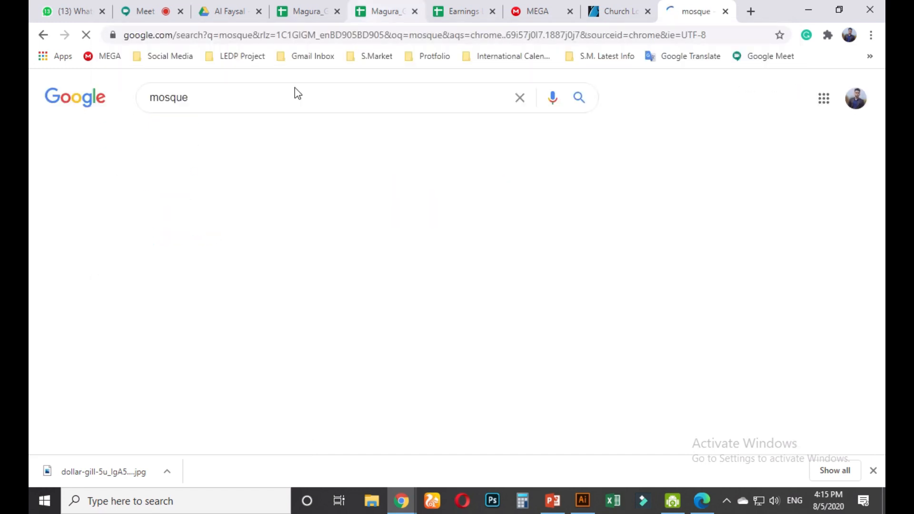
pyautogui.click(216, 137)
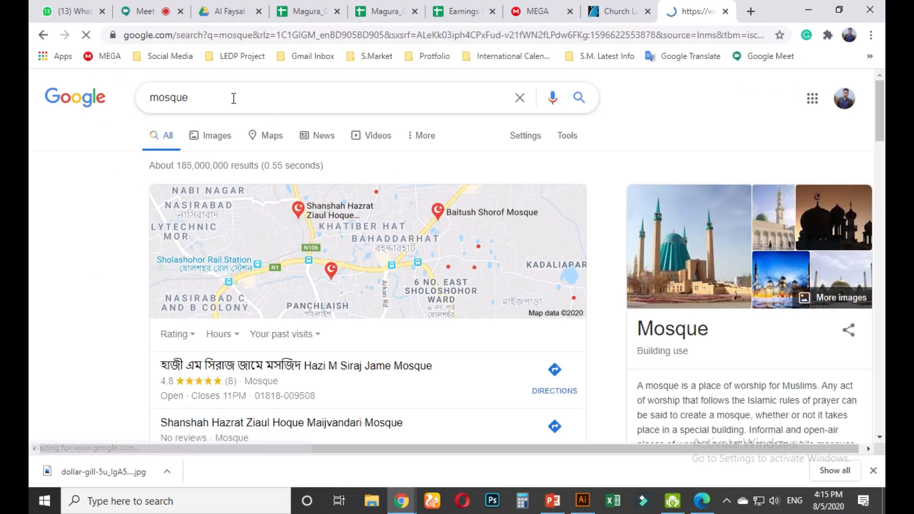
pyautogui.write('vector')
pyautogui.press('Return')
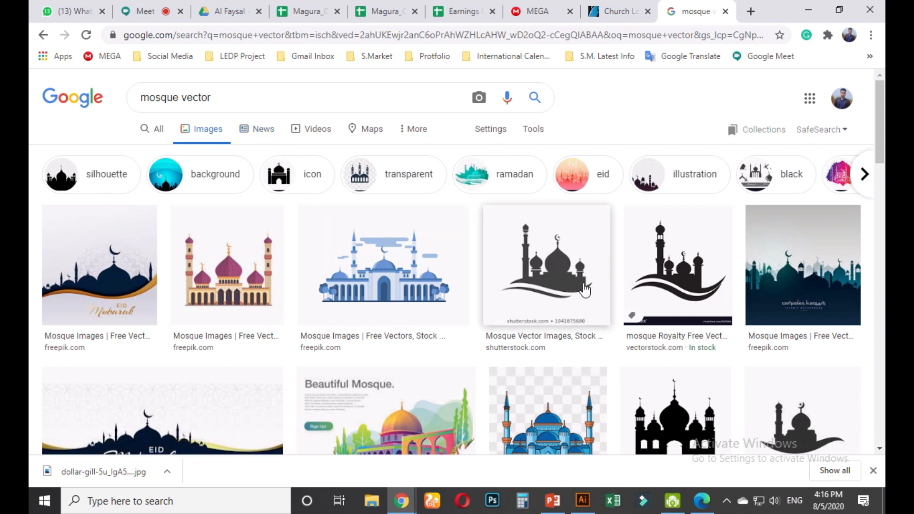
# Look through the first mosque vector results, focusing on the Shutterstock mosque silhouette
pyautogui.scroll(-1, 584, 290)
pyautogui.click(570, 272)
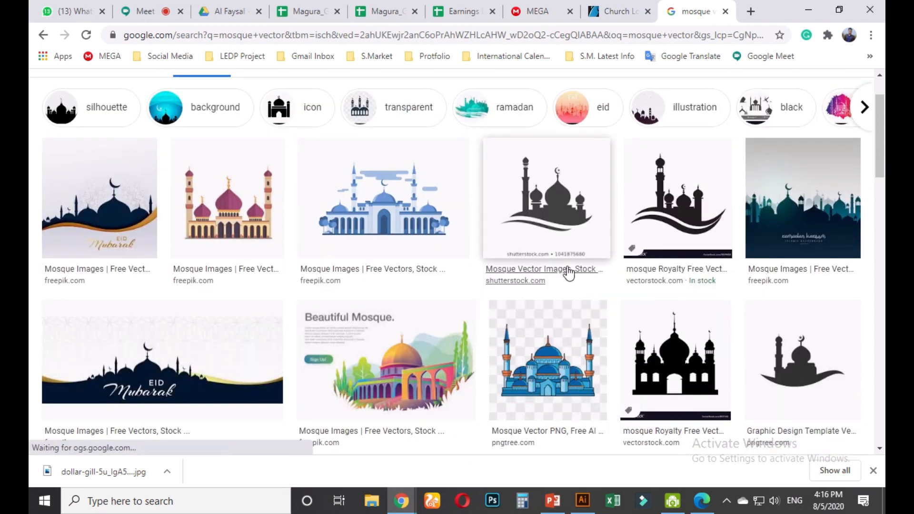
pyautogui.scroll(-1, 571, 249)
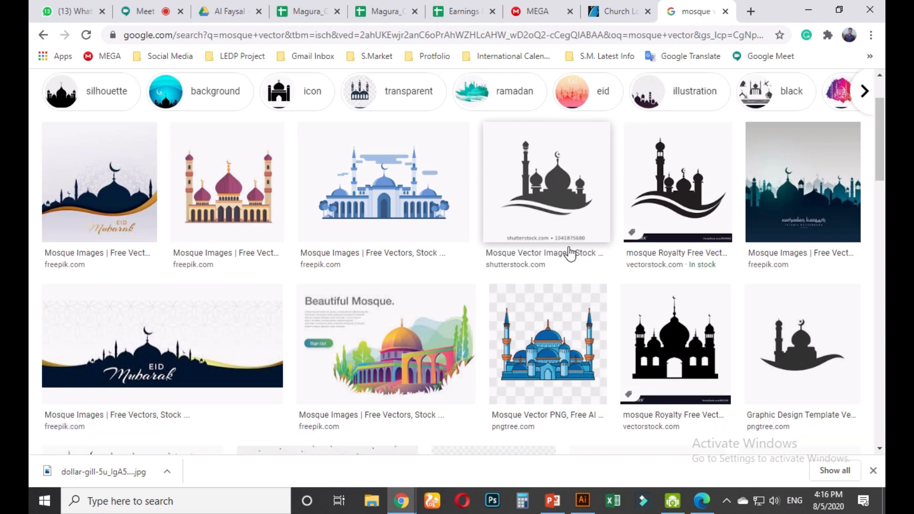
pyautogui.scroll(1, 567, 214)
pyautogui.rightClick(552, 175)
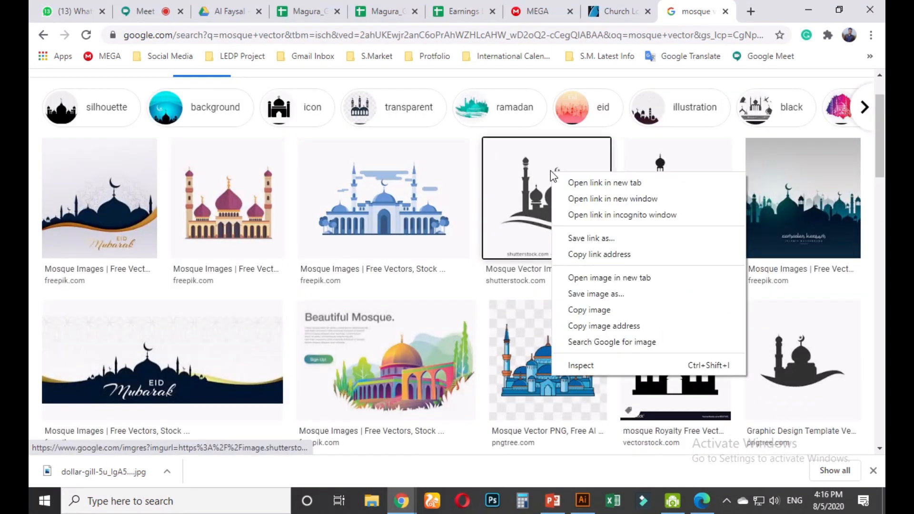
# Check the Google Meet call and look again at the Church Logo item page
pyautogui.click(166, 4)
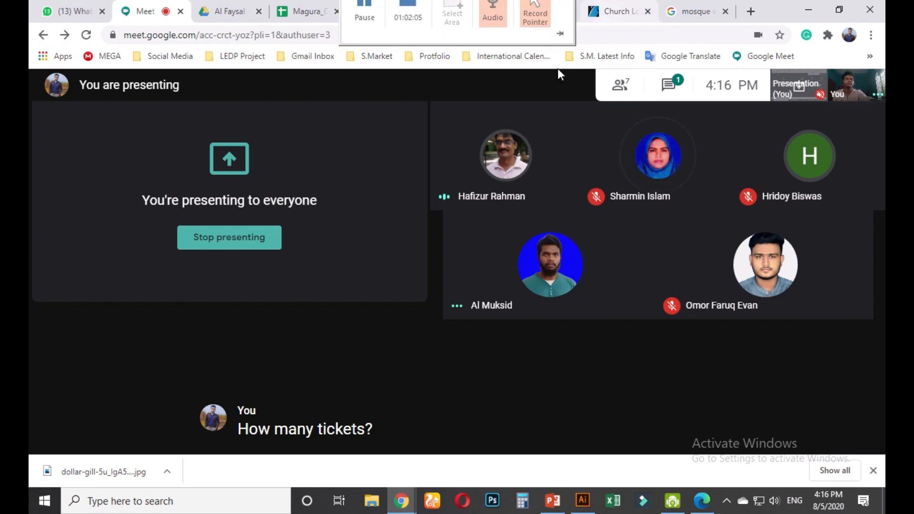
pyautogui.click(614, 11)
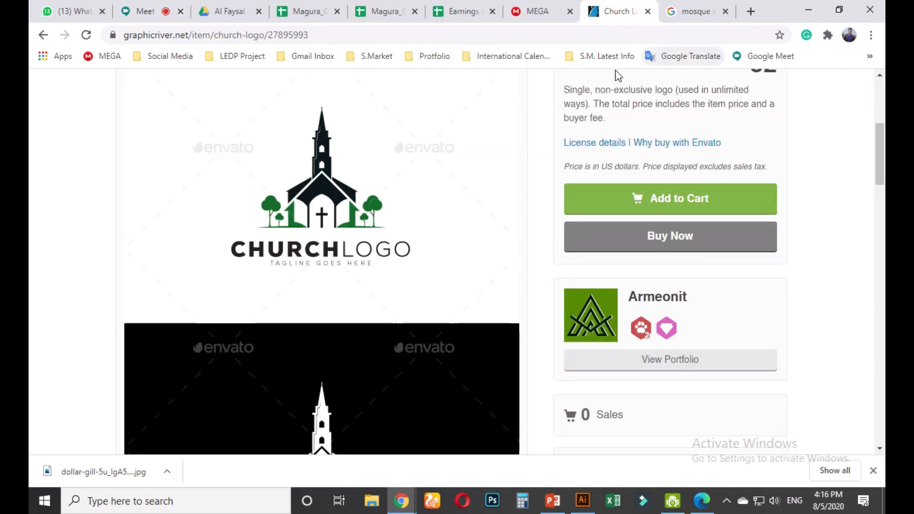
pyautogui.scroll(3, 510, 224)
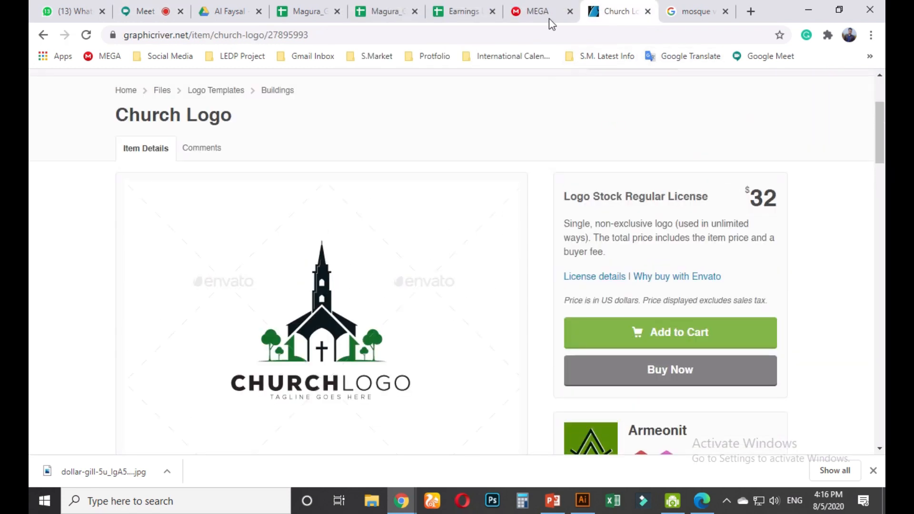
# Return to the mosque image results and copy the Shutterstock mosque silhouette image
pyautogui.click(685, 11)
pyautogui.scroll(-2, 380, 284)
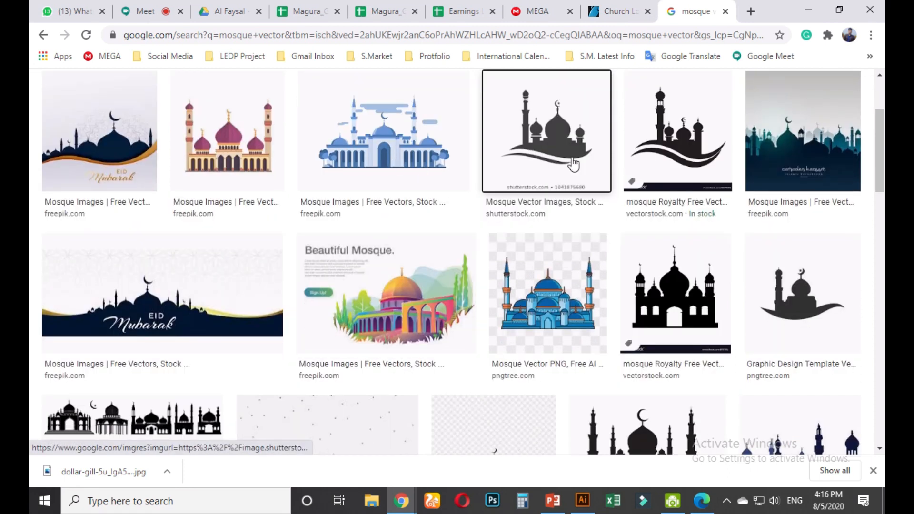
pyautogui.rightClick(547, 102)
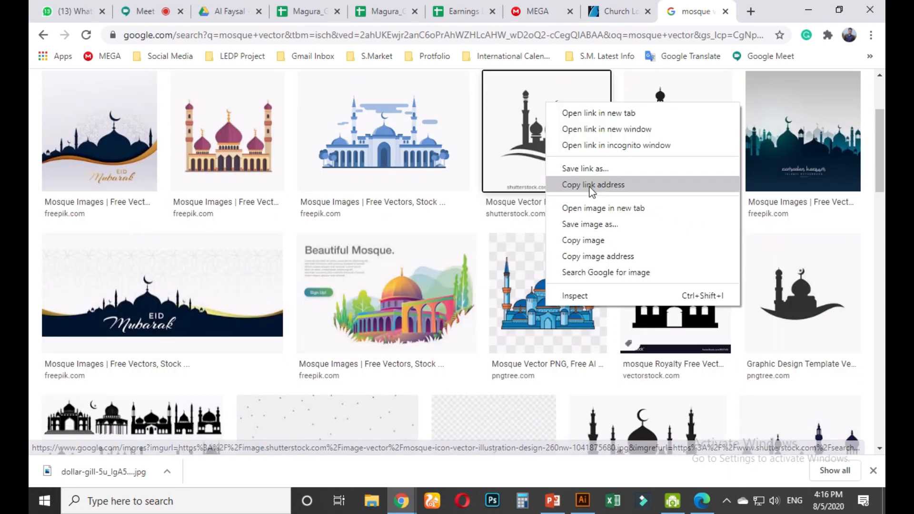
pyautogui.click(592, 241)
# Switch to Illustrator, paste the mosque image into Untitled-2 and place it to the right of the Church Logo reference
pyautogui.click(582, 500)
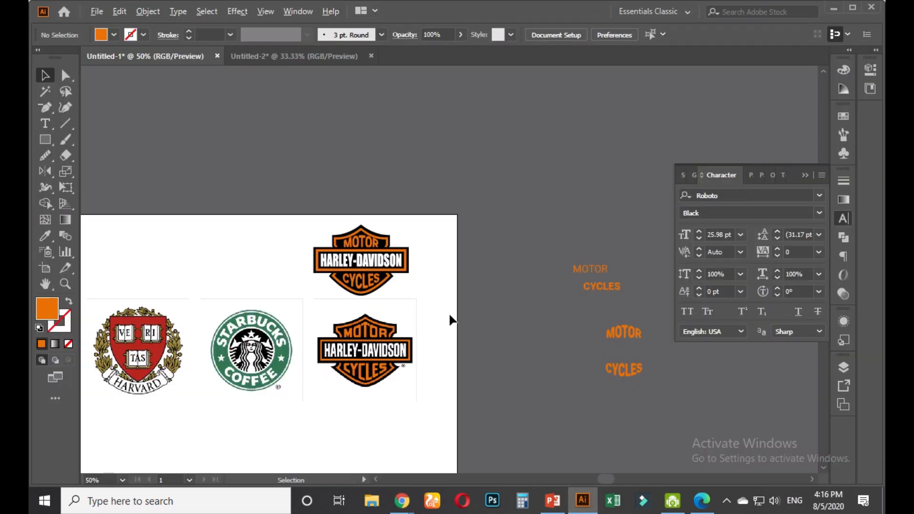
pyautogui.scroll(-2, 450, 316)
pyautogui.click(300, 56)
pyautogui.scroll(-2, 408, 243)
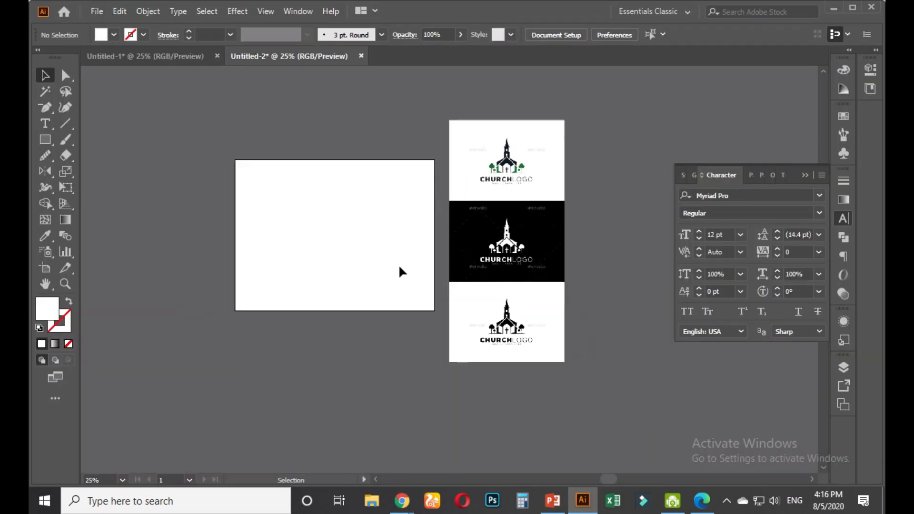
pyautogui.moveTo(400, 272); pyautogui.dragTo(343, 250)
pyautogui.hotkey('ctrl', 'v')
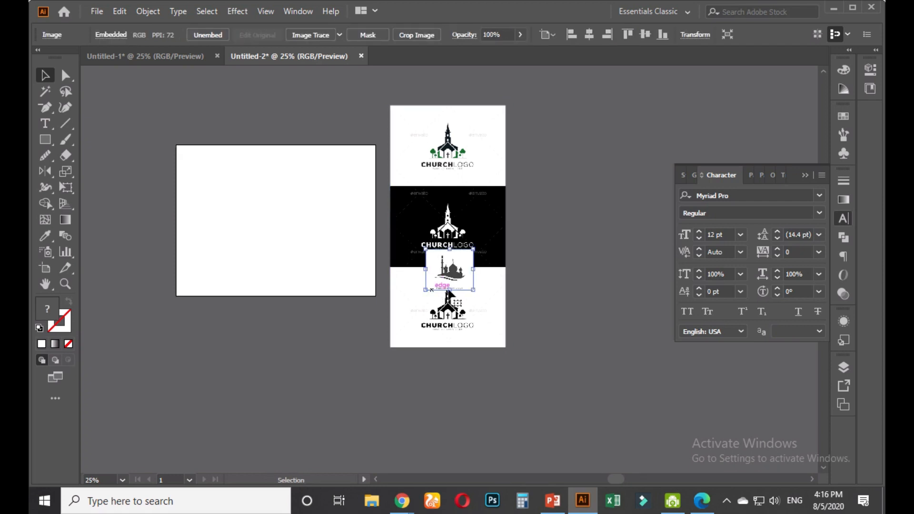
pyautogui.moveTo(447, 291); pyautogui.dragTo(591, 212)
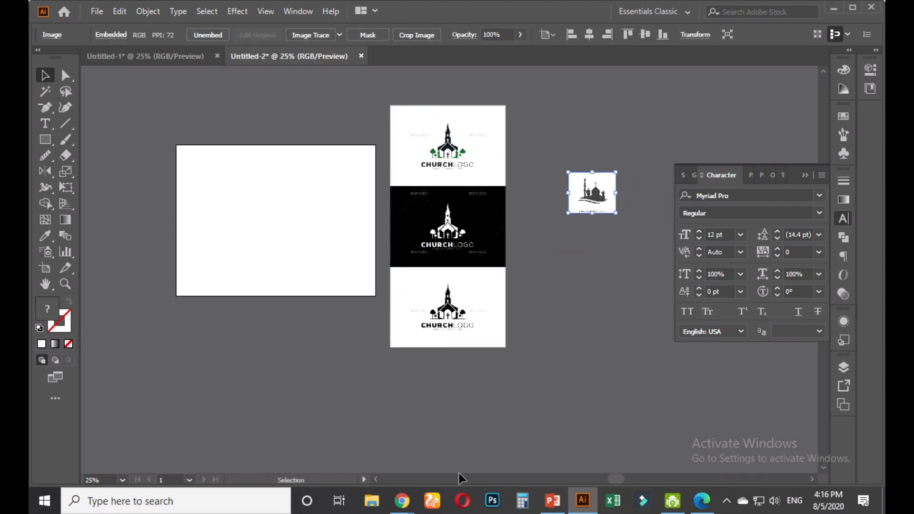
# Copy the neighbouring VectorStock mosque silhouette from Chrome into Untitled-2 and place it below the first mosque image
pyautogui.moveTo(401, 501)
pyautogui.click(321, 435)
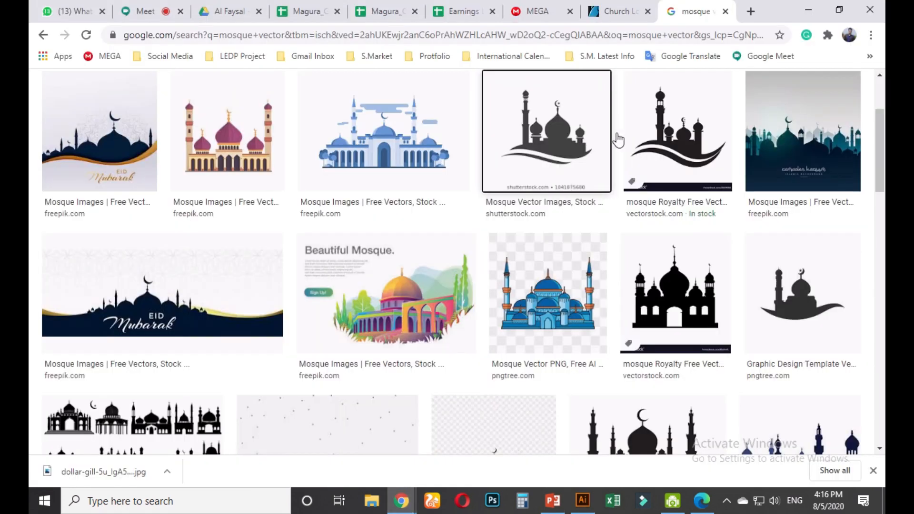
pyautogui.rightClick(669, 129)
pyautogui.click(690, 270)
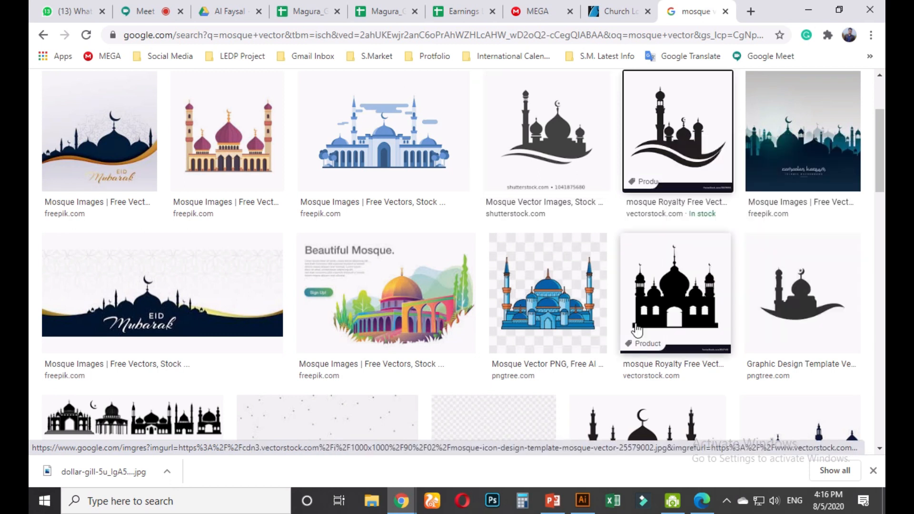
pyautogui.click(582, 501)
pyautogui.hotkey('ctrl', 'v')
pyautogui.click(534, 313)
pyautogui.moveTo(464, 269); pyautogui.dragTo(593, 249)
pyautogui.click(572, 374)
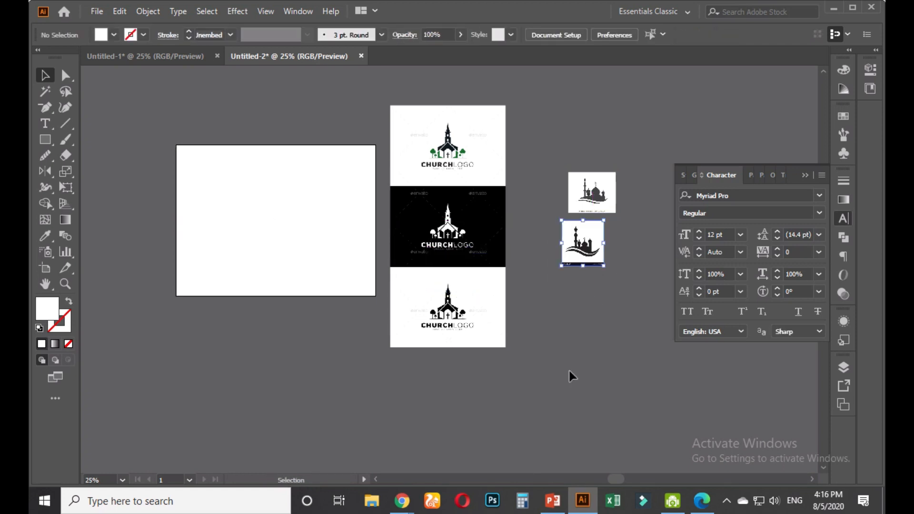
# Copy the Freepik Eid Mubarak mosque banner from Chrome into Untitled-2 and place it to the right of the mosque images
pyautogui.moveTo(402, 501)
pyautogui.click(392, 469)
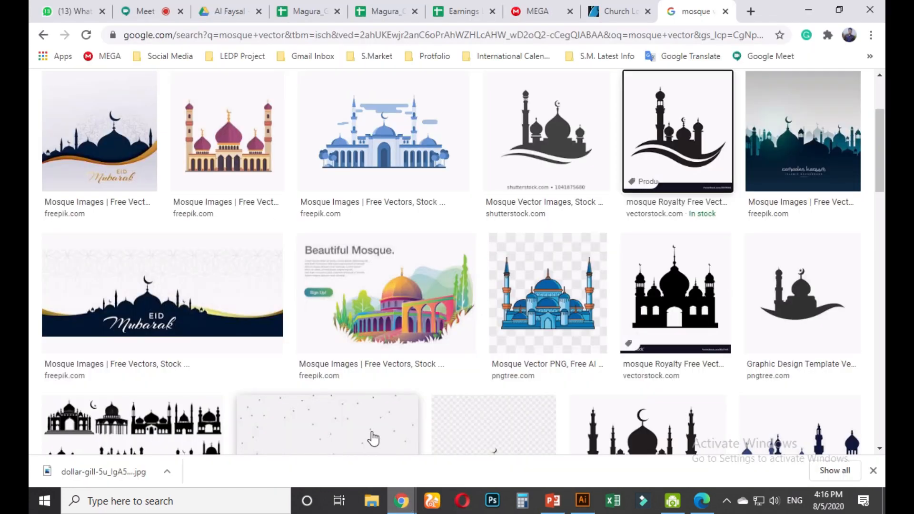
pyautogui.scroll(-1, 348, 385)
pyautogui.scroll(-1, 343, 369)
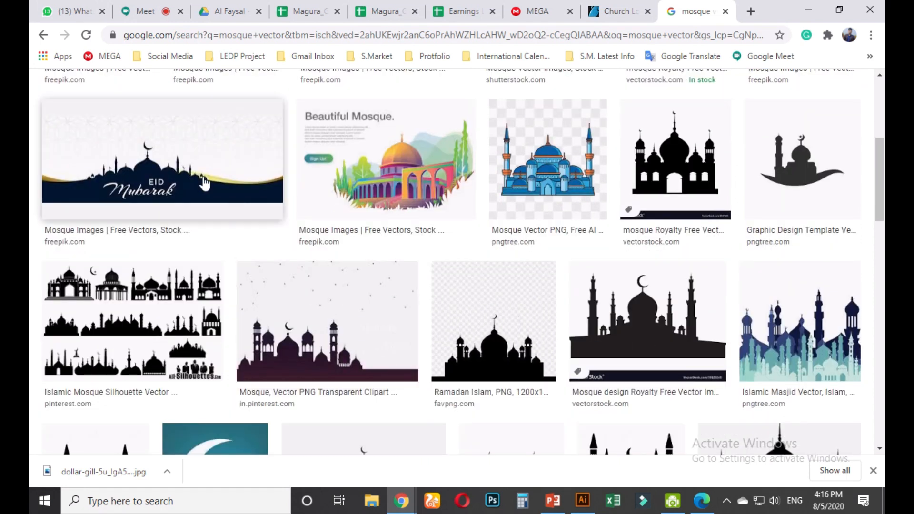
pyautogui.rightClick(193, 161)
pyautogui.click(239, 299)
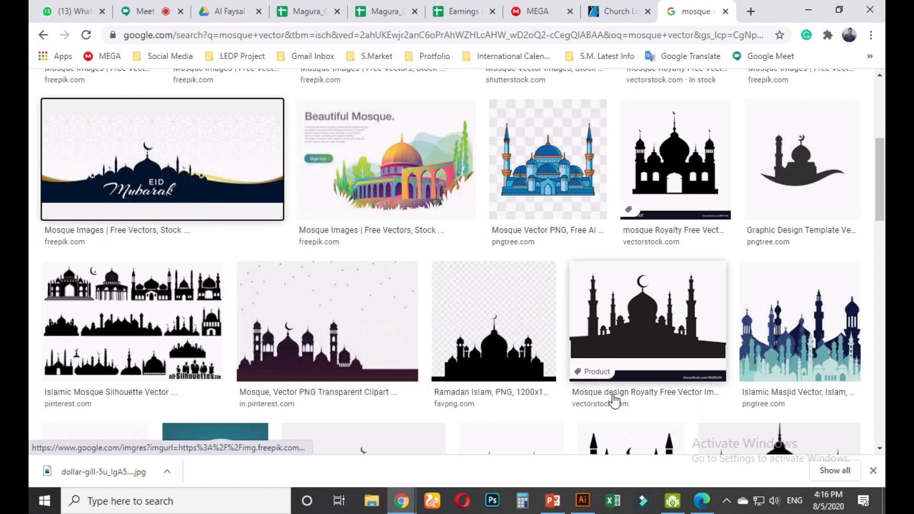
pyautogui.hotkey('alt', 'Tab')
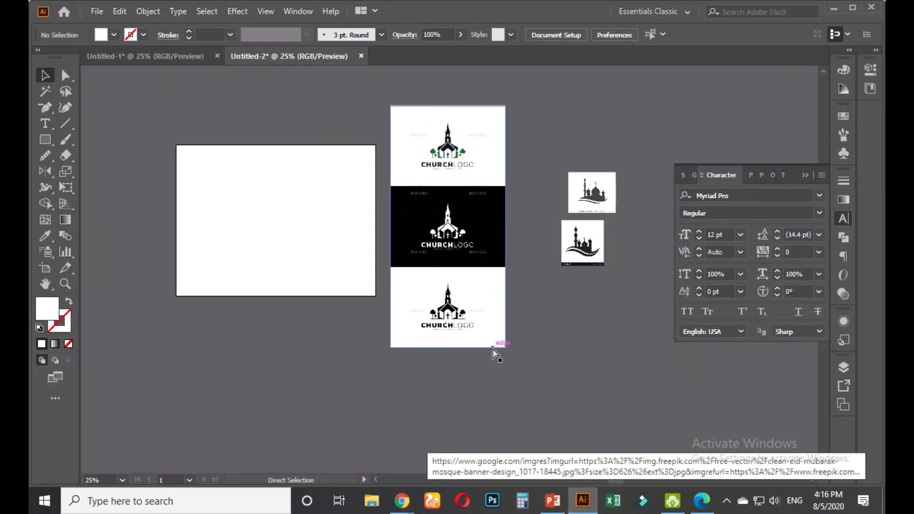
pyautogui.hotkey('ctrl', 'v')
pyautogui.hscroll(5, 515, 333)
pyautogui.moveTo(224, 271); pyautogui.dragTo(429, 230)
pyautogui.click(453, 193)
# Start a Pen tool path at the tip of the Shutterstock mosque's large dome and swap its fill and stroke to a white outline
pyautogui.scroll(1, 427, 188)
pyautogui.scroll(2, 360, 244)
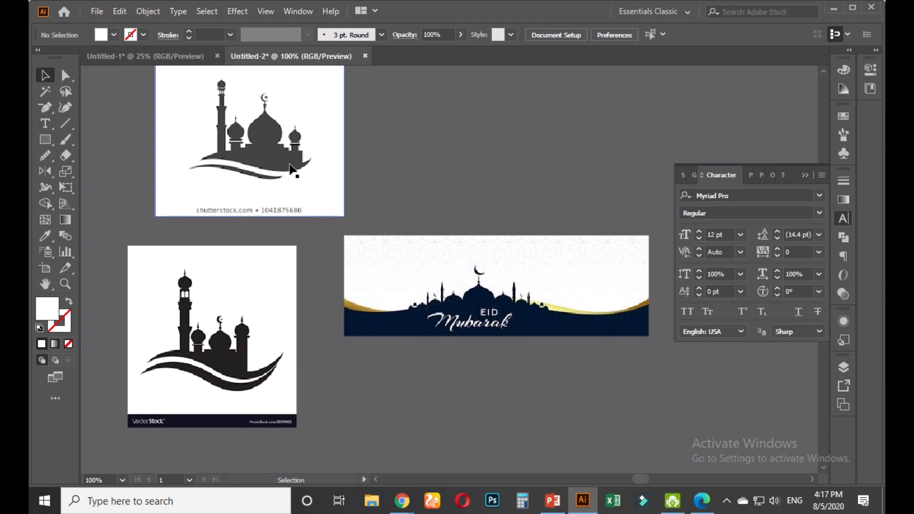
pyautogui.scroll(2, 271, 137)
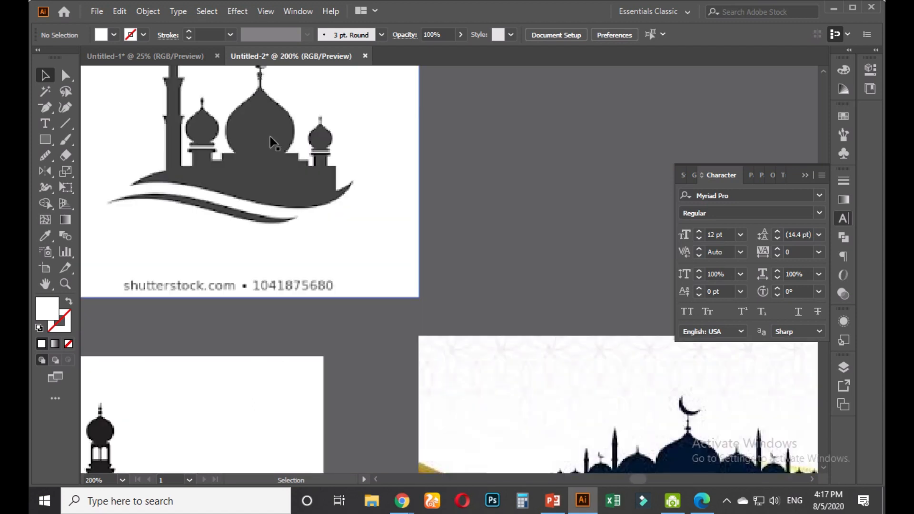
pyautogui.moveTo(262, 135); pyautogui.dragTo(271, 202)
pyautogui.scroll(2, 261, 199)
pyautogui.scroll(3, 264, 195)
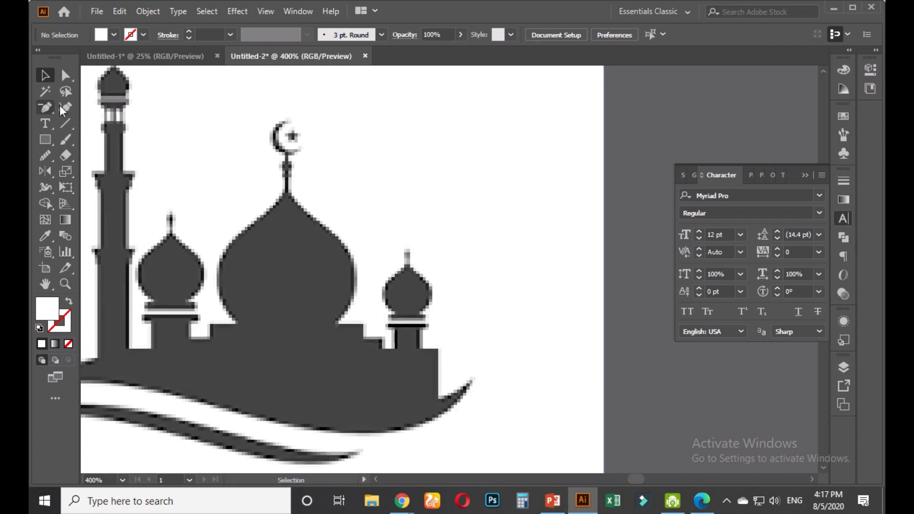
pyautogui.moveTo(46, 108); pyautogui.dragTo(61, 115)
pyautogui.click(100, 107)
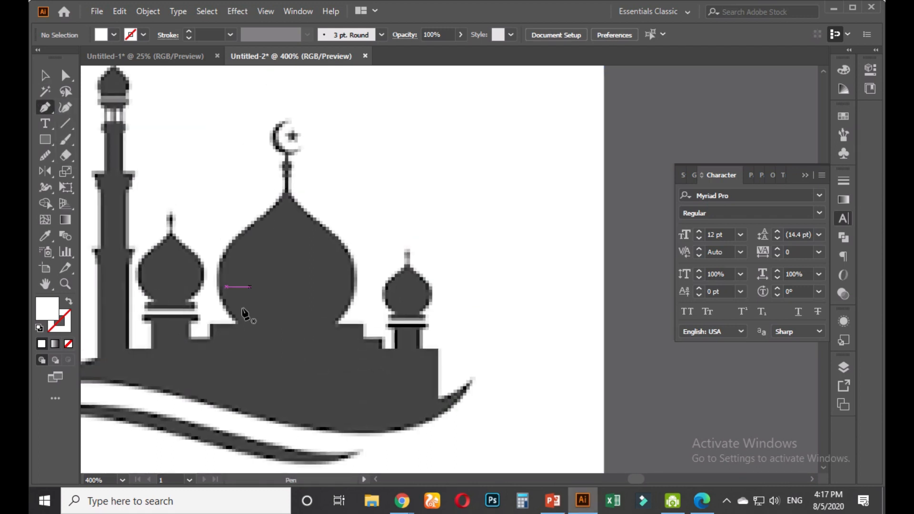
pyautogui.click(286, 189)
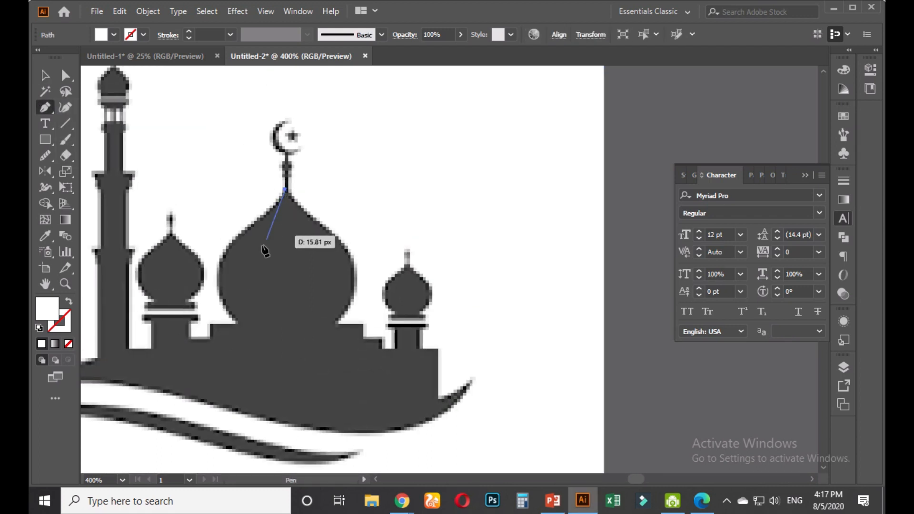
pyautogui.moveTo(219, 278); pyautogui.dragTo(226, 299)
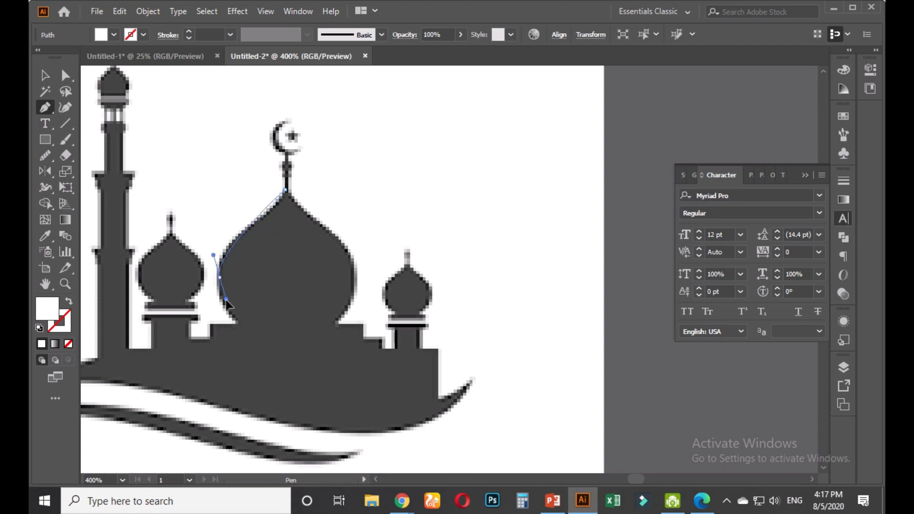
pyautogui.hotkey('ctrl', 'z')
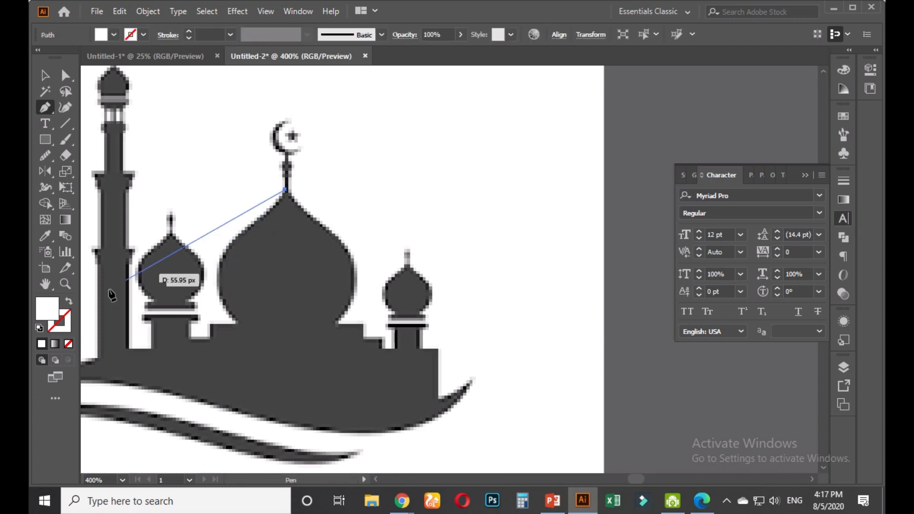
pyautogui.click(69, 301)
pyautogui.moveTo(231, 248); pyautogui.dragTo(208, 260)
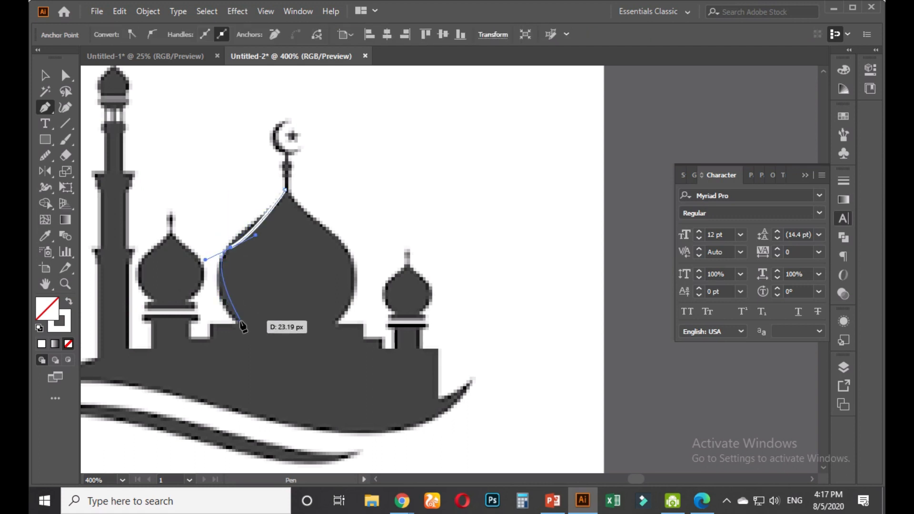
pyautogui.moveTo(239, 321); pyautogui.dragTo(246, 325)
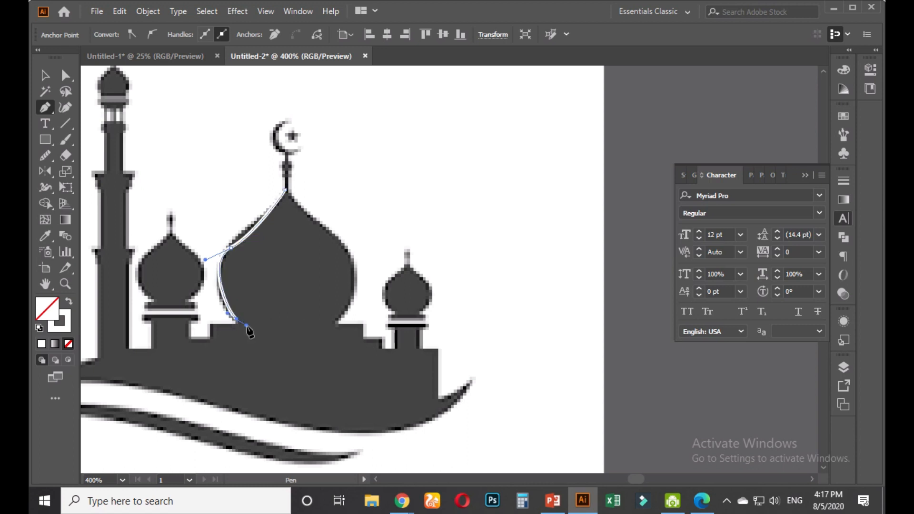
pyautogui.hotkey('ctrl', 'z')
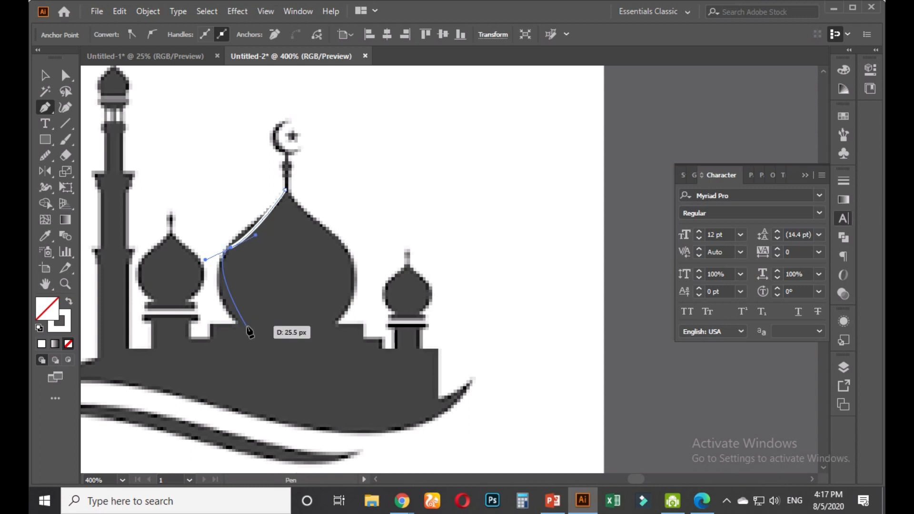
pyautogui.hotkey('ctrl', 'z')
pyautogui.moveTo(221, 268); pyautogui.dragTo(224, 293)
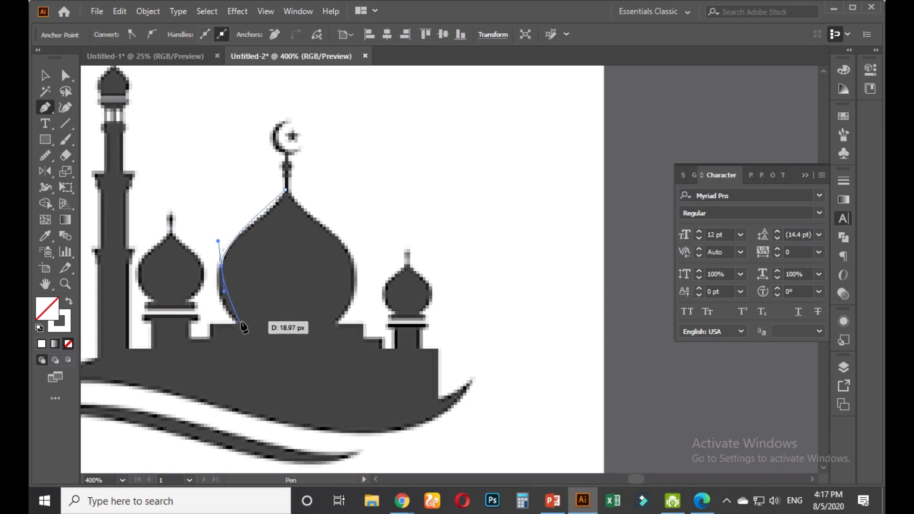
pyautogui.moveTo(240, 323); pyautogui.dragTo(248, 327)
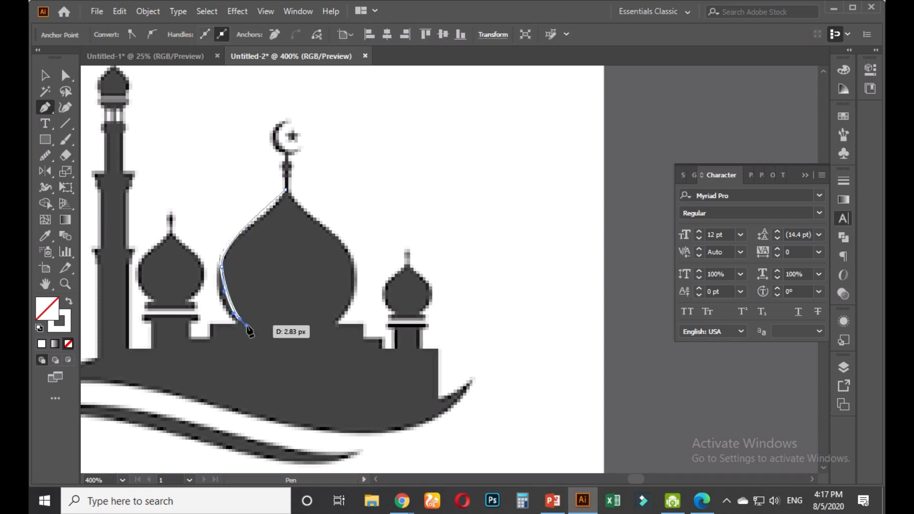
pyautogui.hotkey('ctrl', 'z')
pyautogui.hotkey('ctrl', 'z')
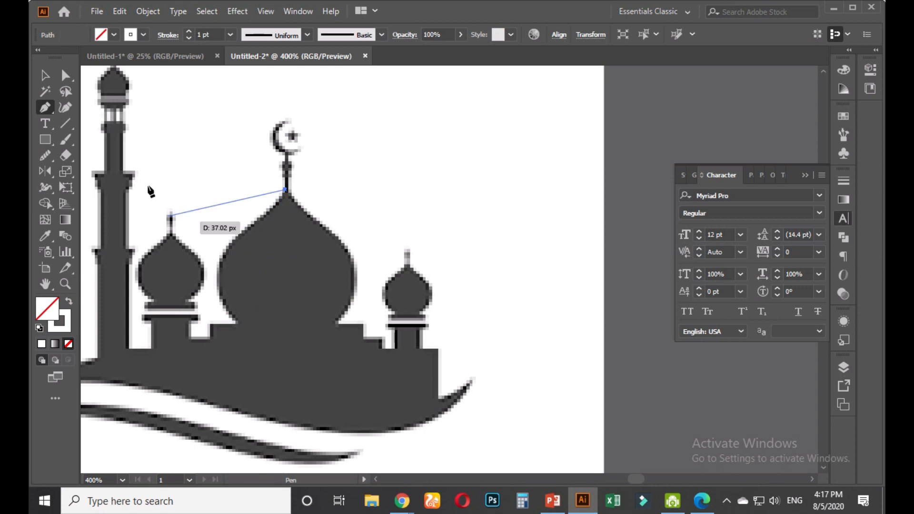
pyautogui.click(46, 77)
pyautogui.click(317, 185)
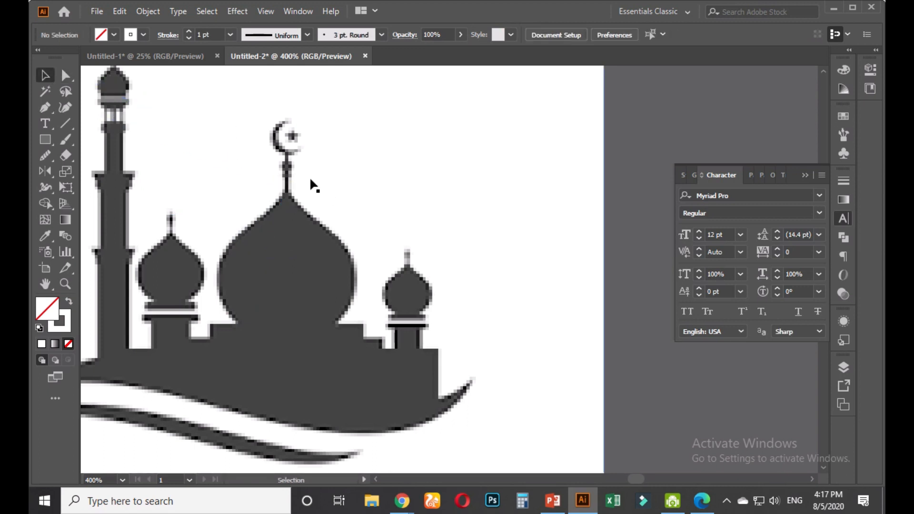
# Trace the large dome's left contour freehand with the Pencil tool, from its tip down to its base
pyautogui.click(46, 155)
pyautogui.click(102, 169)
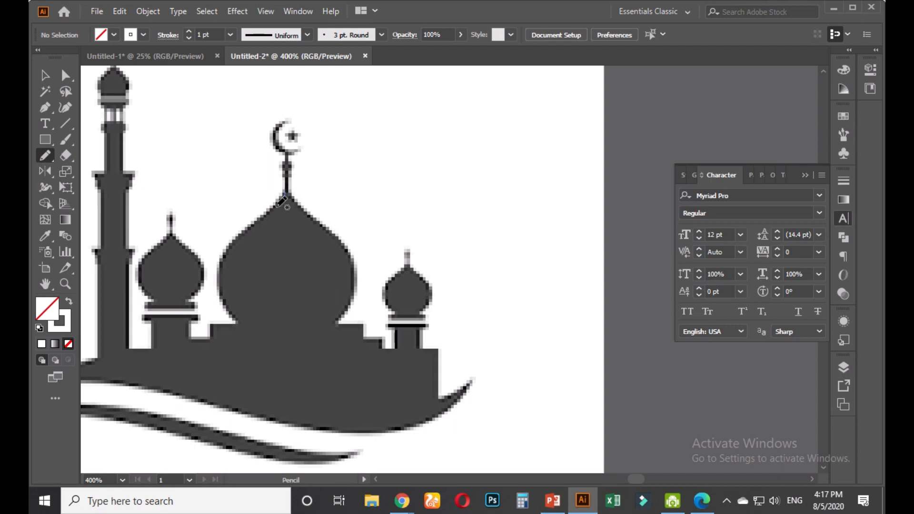
pyautogui.moveTo(235, 312); pyautogui.dragTo(241, 323)
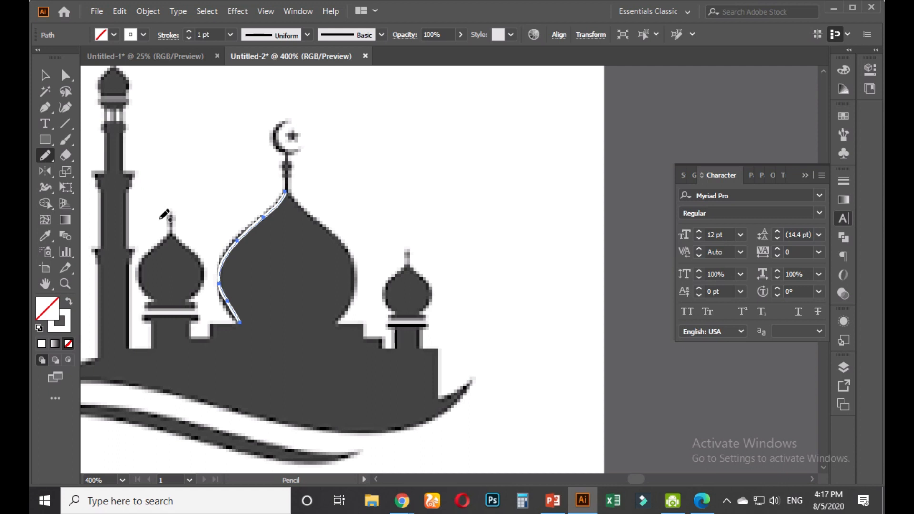
# Even out the pencil-drawn left contour of the large dome with repeated Smooth tool strokes
pyautogui.moveTo(46, 155); pyautogui.dragTo(85, 189)
pyautogui.moveTo(223, 263); pyautogui.dragTo(288, 196)
pyautogui.moveTo(237, 251)
pyautogui.mouseDown()
pyautogui.moveTo(248, 341)
pyautogui.moveTo(222, 276)
pyautogui.moveTo(265, 213)
pyautogui.moveTo(289, 197)
pyautogui.mouseUp()
pyautogui.moveTo(289, 197)
pyautogui.mouseDown()
pyautogui.moveTo(243, 242)
pyautogui.moveTo(231, 289)
pyautogui.mouseUp()
pyautogui.moveTo(277, 216)
pyautogui.mouseDown()
pyautogui.moveTo(259, 225)
pyautogui.moveTo(228, 283)
pyautogui.mouseUp()
pyautogui.moveTo(279, 202); pyautogui.dragTo(244, 284)
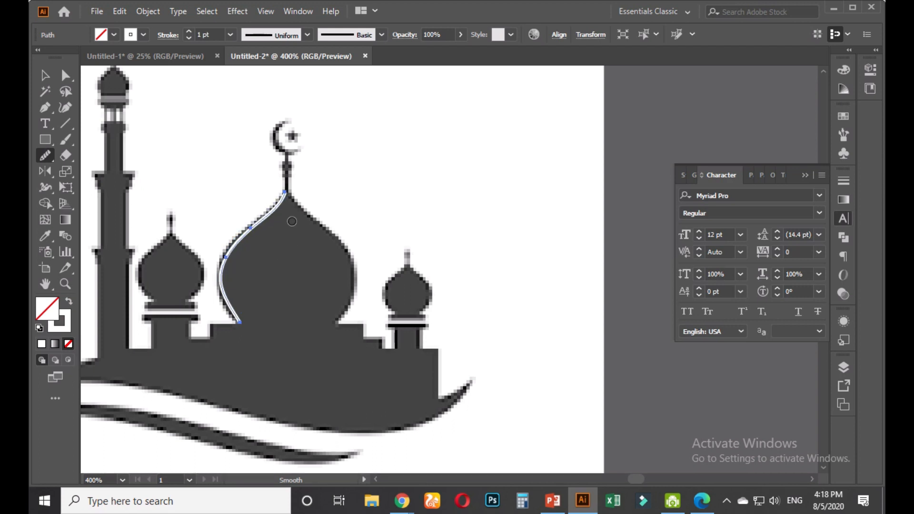
pyautogui.click(46, 76)
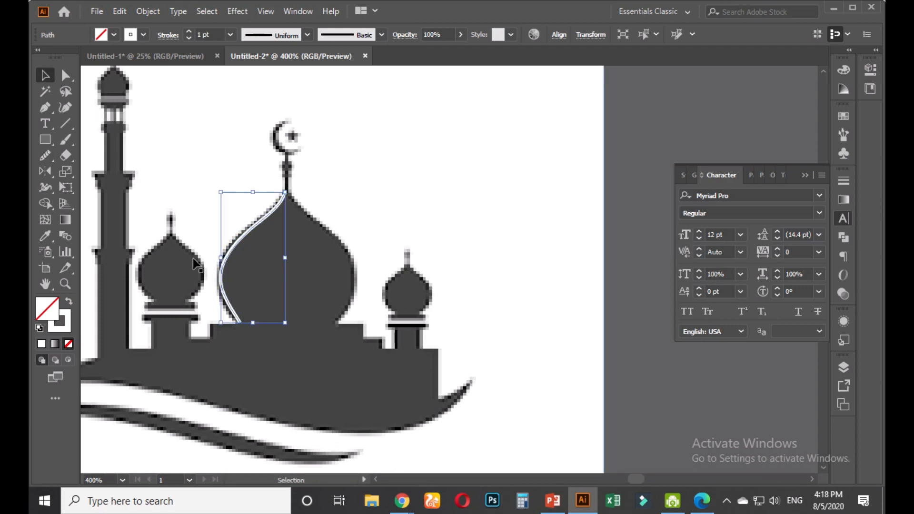
# Continue the dome contour with the Pen tool along the left roof ledge: about 10 px outward, 6 px down and 7 px outward
pyautogui.click(45, 107)
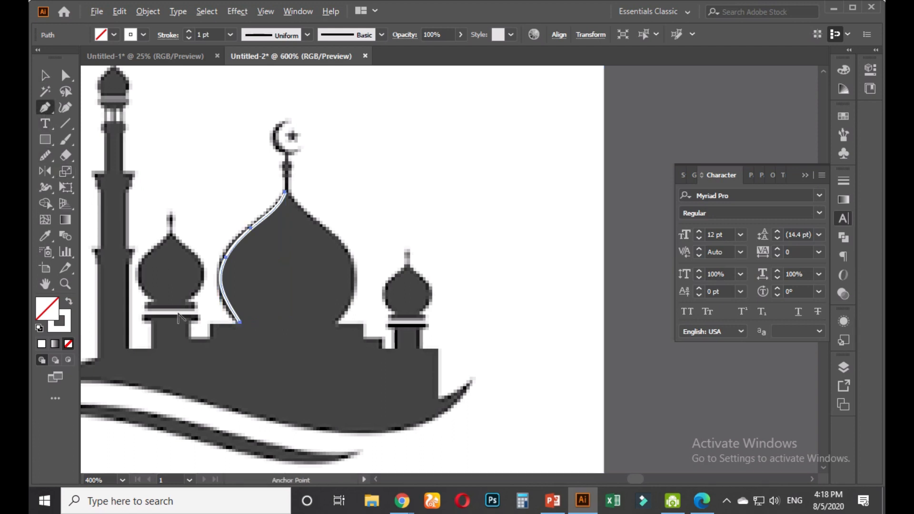
pyautogui.scroll(3, 187, 318)
pyautogui.moveTo(343, 330); pyautogui.dragTo(257, 332)
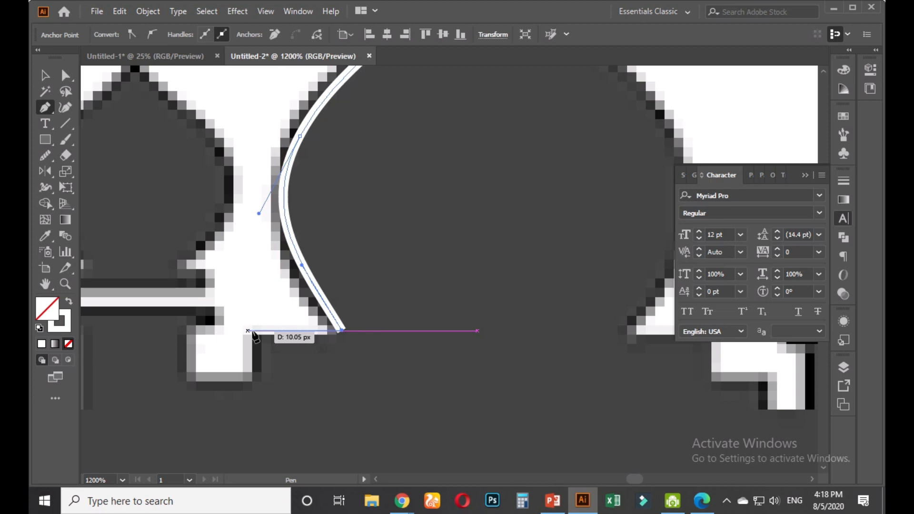
pyautogui.click(249, 331)
pyautogui.scroll(-2, 249, 332)
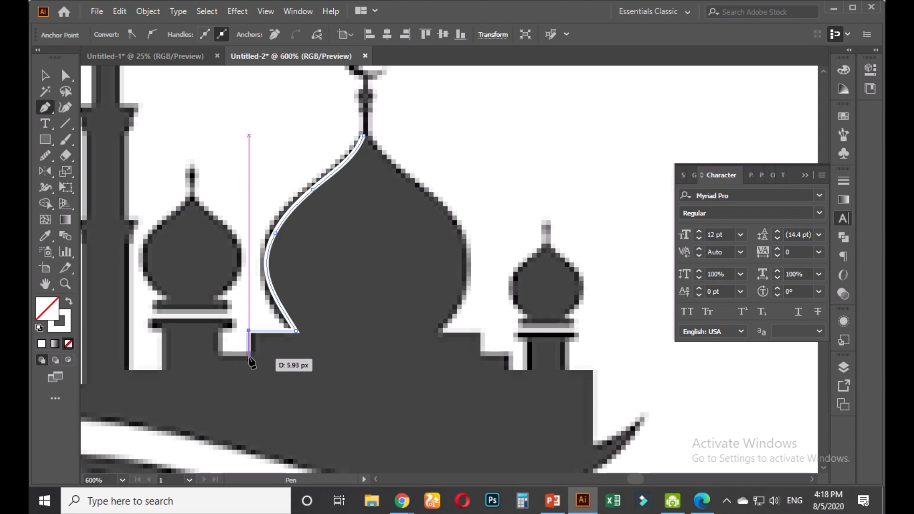
pyautogui.click(249, 357)
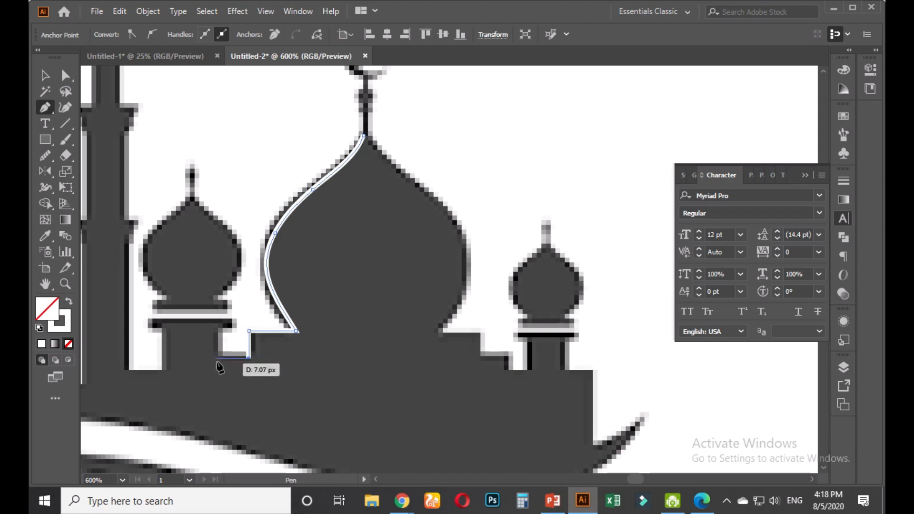
pyautogui.click(217, 358)
# Extend the path 7 px down and about 32 px across to the dome's centre line, and close it at the dome tip
pyautogui.scroll(-1, 217, 363)
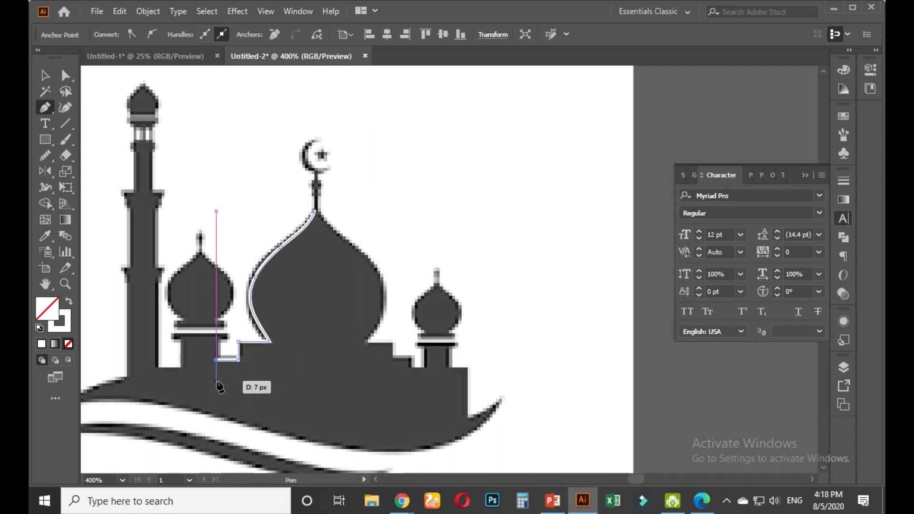
pyautogui.click(217, 381)
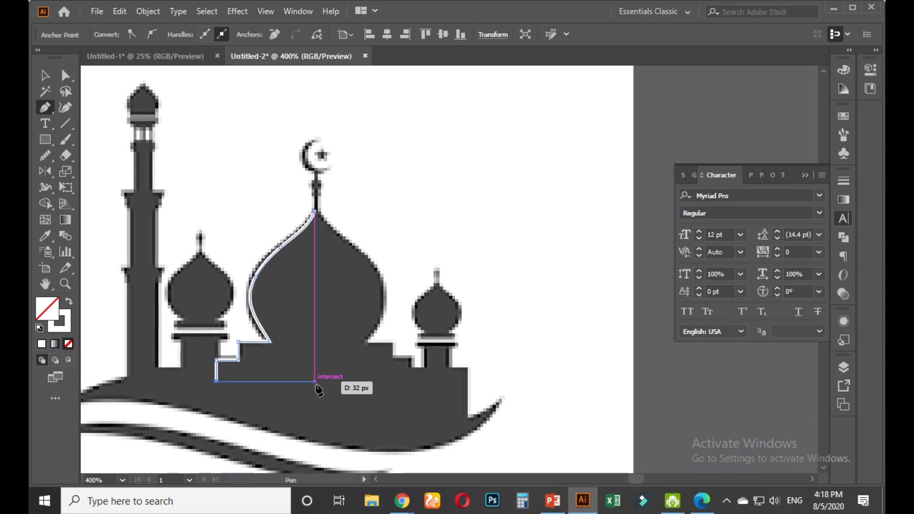
pyautogui.click(316, 382)
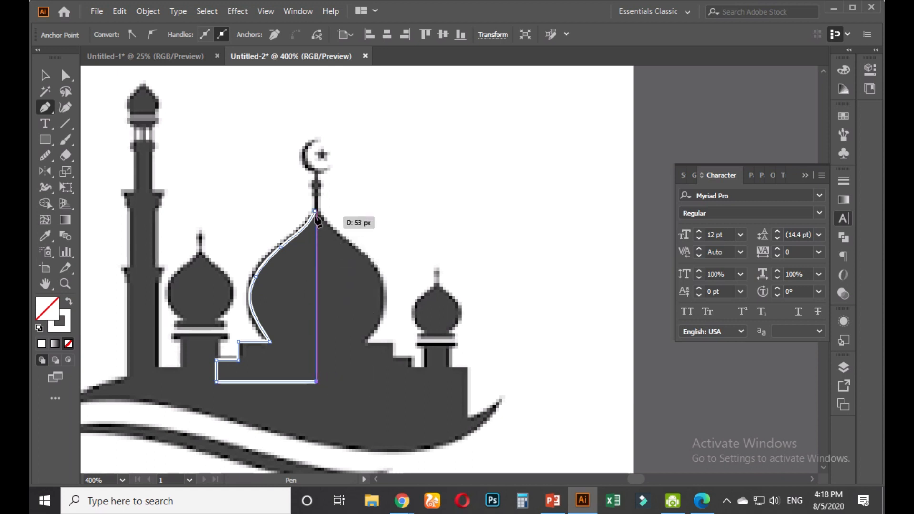
pyautogui.click(314, 212)
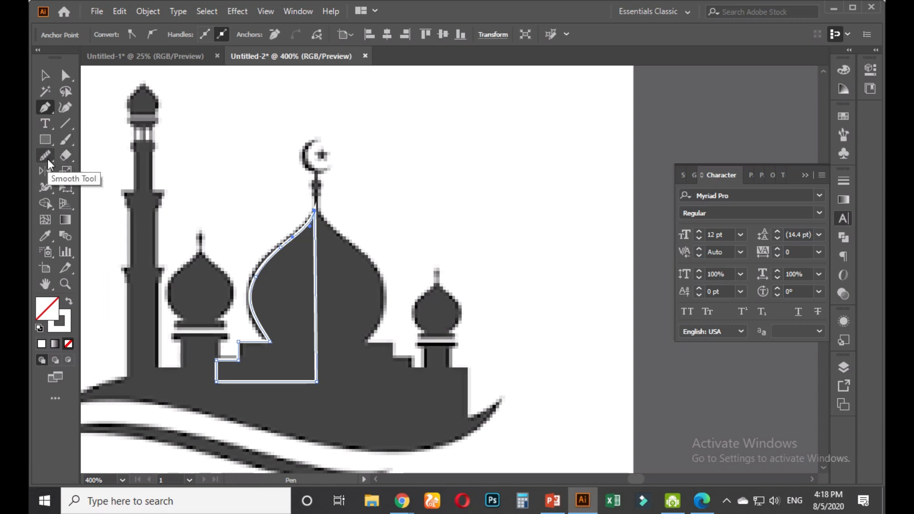
# Leave the half-dome shape unreflected, swap its outline for a solid fill and sample the grey of the canvas surroundings as its colour
pyautogui.doubleClick(46, 172)
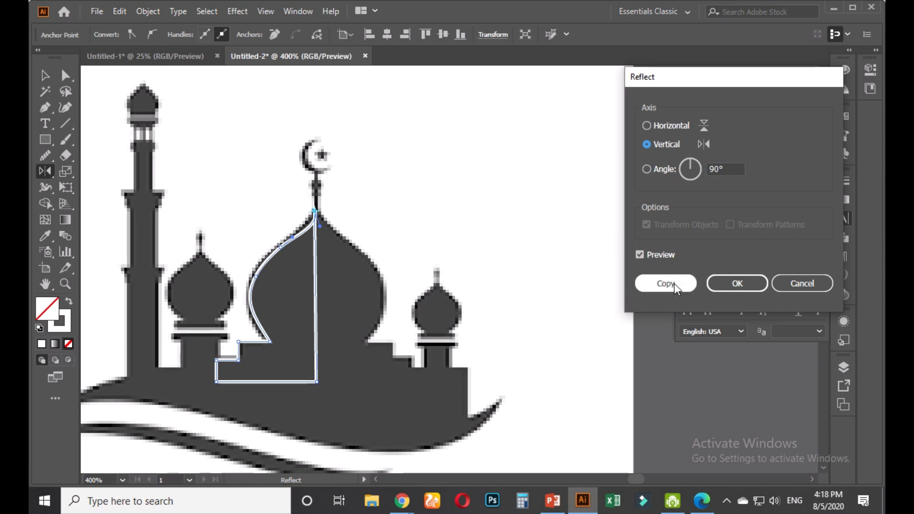
pyautogui.click(814, 286)
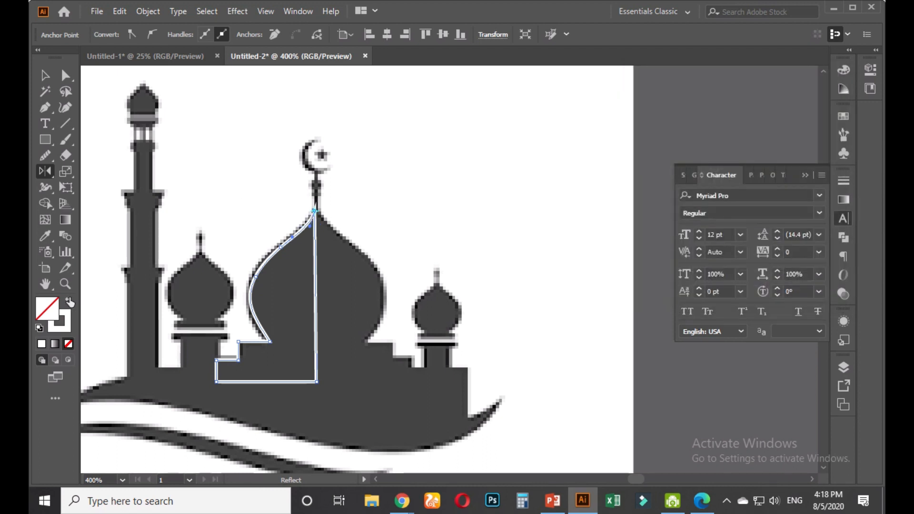
pyautogui.click(70, 301)
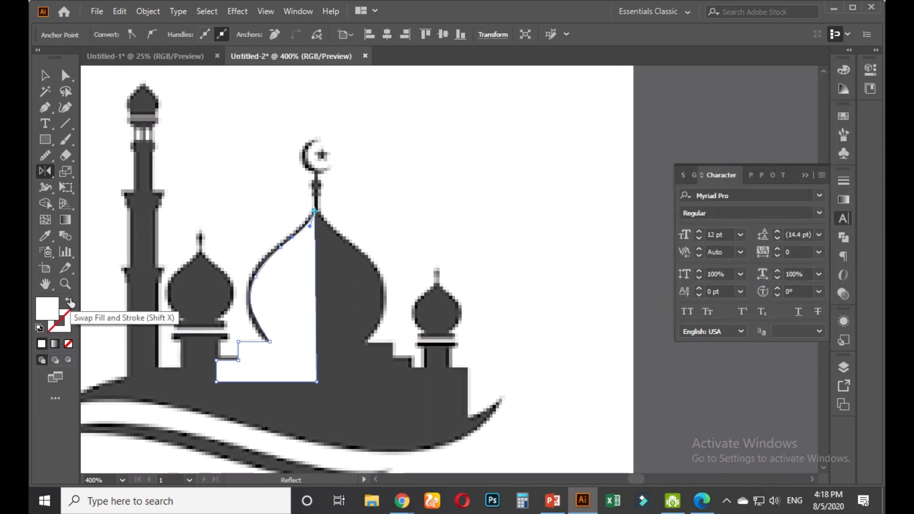
pyautogui.click(46, 236)
pyautogui.click(708, 377)
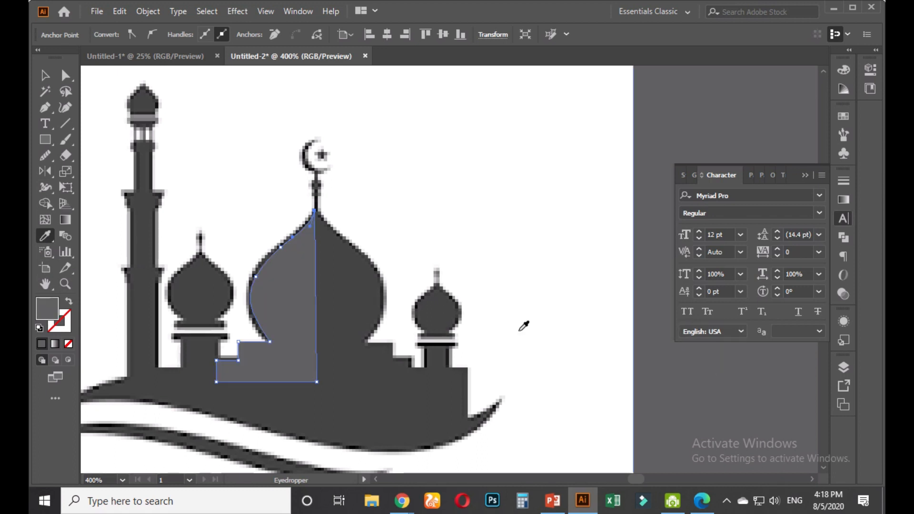
# Examine the straight centre edge and base of the grey half-dome shape against the reference image
pyautogui.click(45, 77)
pyautogui.click(259, 176)
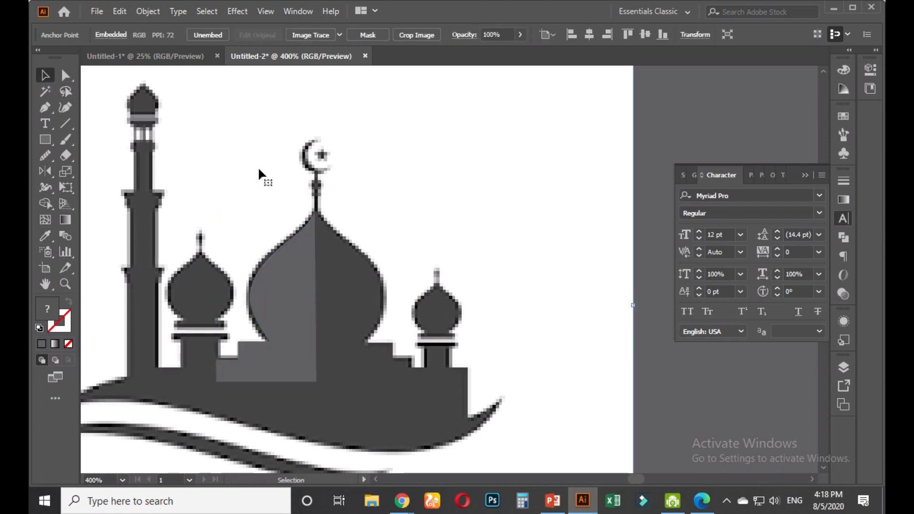
pyautogui.click(291, 246)
pyautogui.scroll(3, 302, 267)
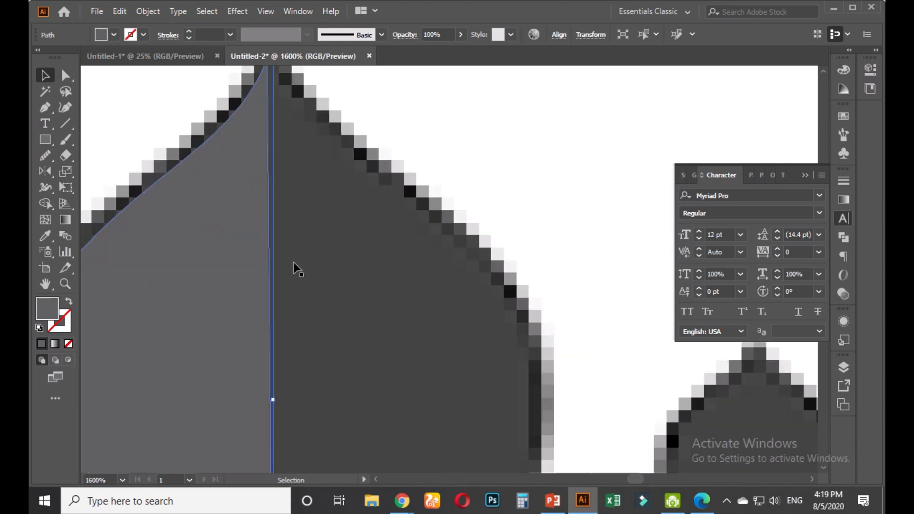
pyautogui.scroll(-2, 248, 212)
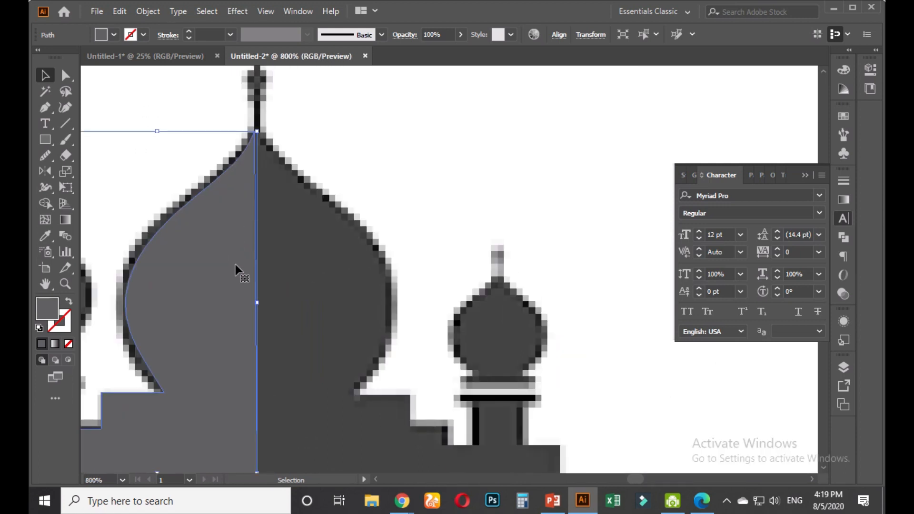
pyautogui.scroll(-2, 238, 271)
pyautogui.scroll(-3, 255, 374)
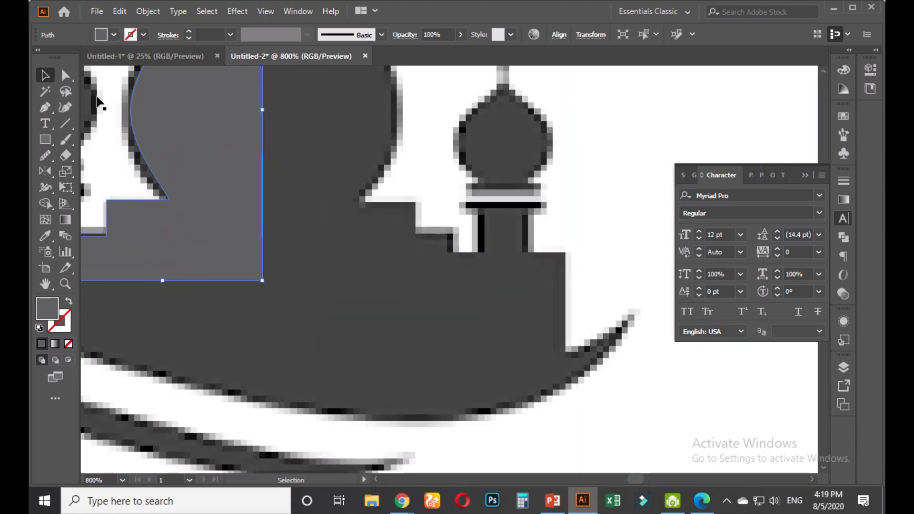
# Try to straighten the half dome's centre edge by moving its top corner anchor point
pyautogui.click(66, 75)
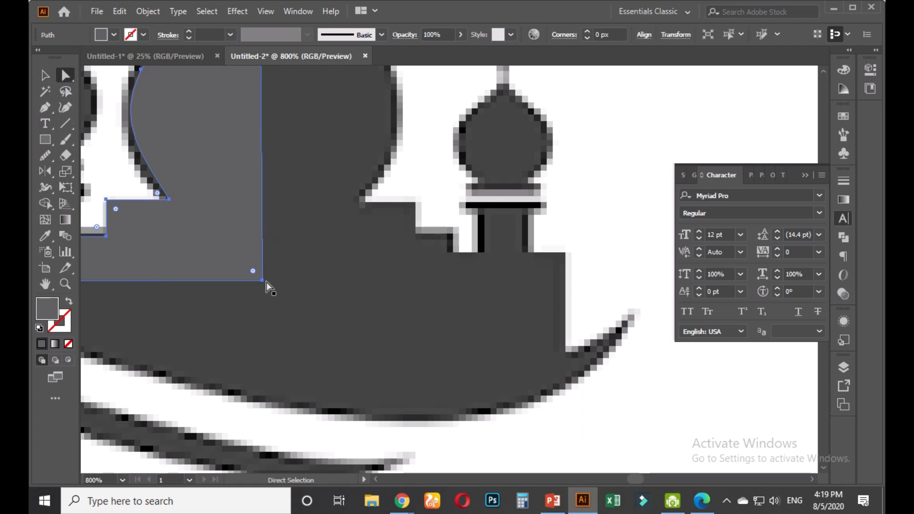
pyautogui.click(263, 281)
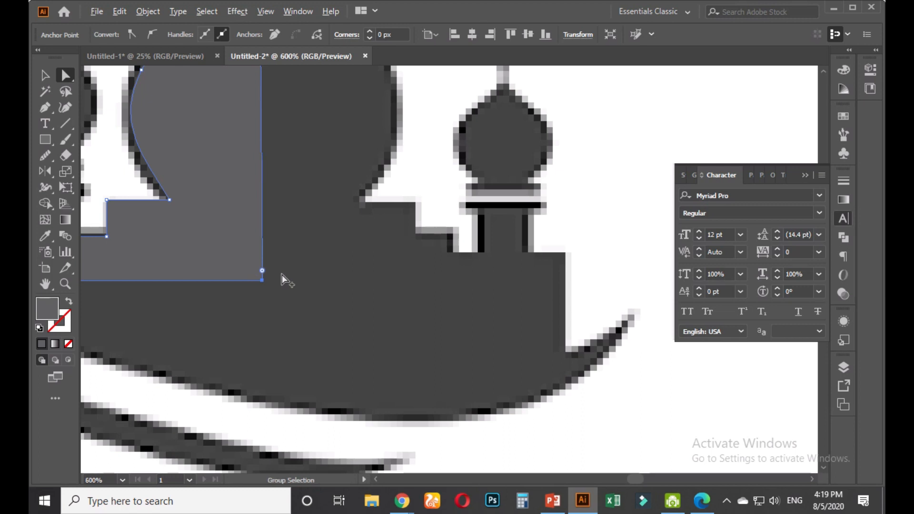
pyautogui.keyDown('alt'); pyautogui.scroll(-2, 282, 275); pyautogui.keyUp('alt')
pyautogui.scroll(2, 281, 238)
pyautogui.keyDown('alt'); pyautogui.scroll(2, 275, 197); pyautogui.keyUp('alt')
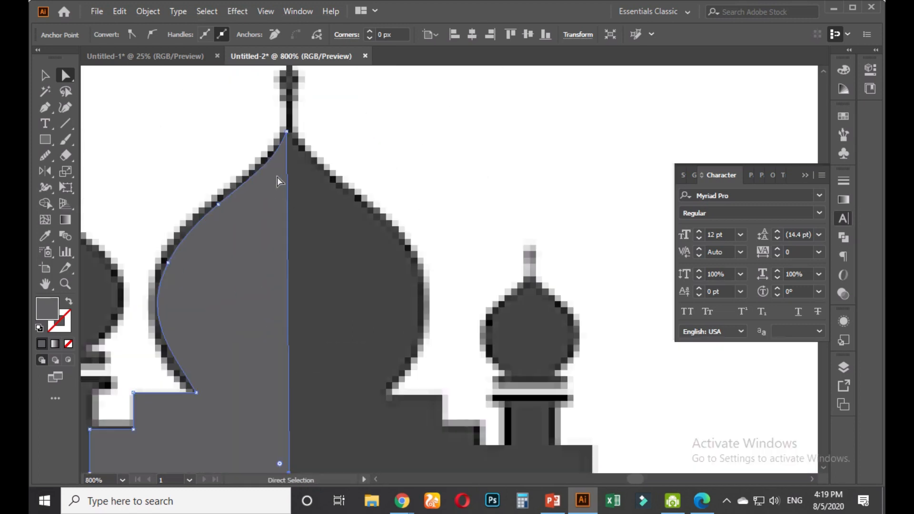
pyautogui.moveTo(287, 133); pyautogui.dragTo(292, 131)
pyautogui.press('Right')
pyautogui.press('Left')
pyautogui.press('Left')
pyautogui.click(386, 169)
# Undo the recent edits back to the open, white-stroked half-dome outline
pyautogui.hotkey('ctrl', 'z')
pyautogui.hotkey('ctrl', 'z')
pyautogui.hotkey('ctrl', 'z')
pyautogui.hotkey('ctrl', 'z')
pyautogui.hotkey('ctrl', 'z')
pyautogui.hotkey('ctrl', 'z')
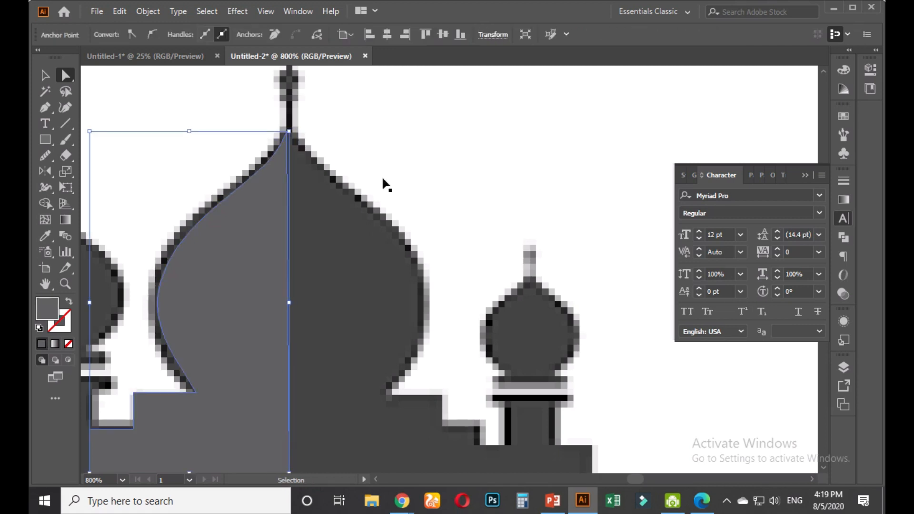
pyautogui.press('a')
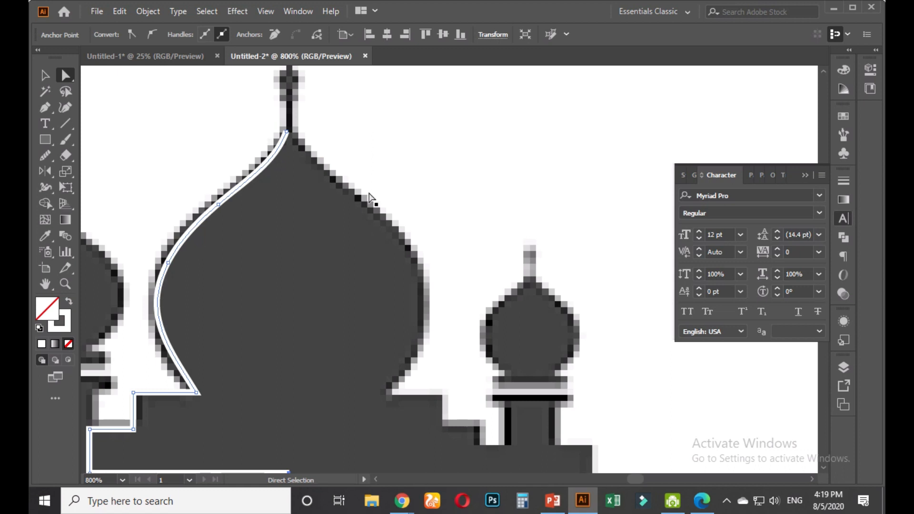
pyautogui.scroll(-1, 333, 233)
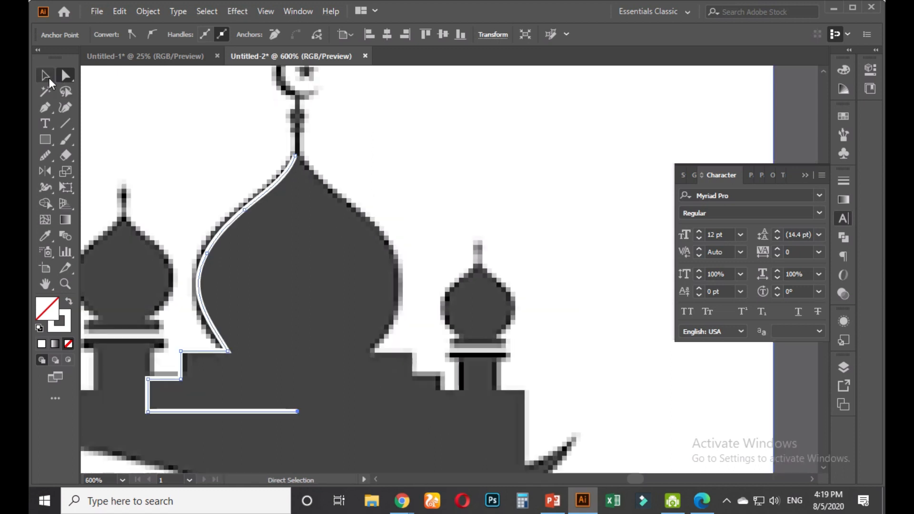
# Close the half-dome outline with a straight base and vertical centre edge, and give it a white fill without stroke
pyautogui.click(46, 107)
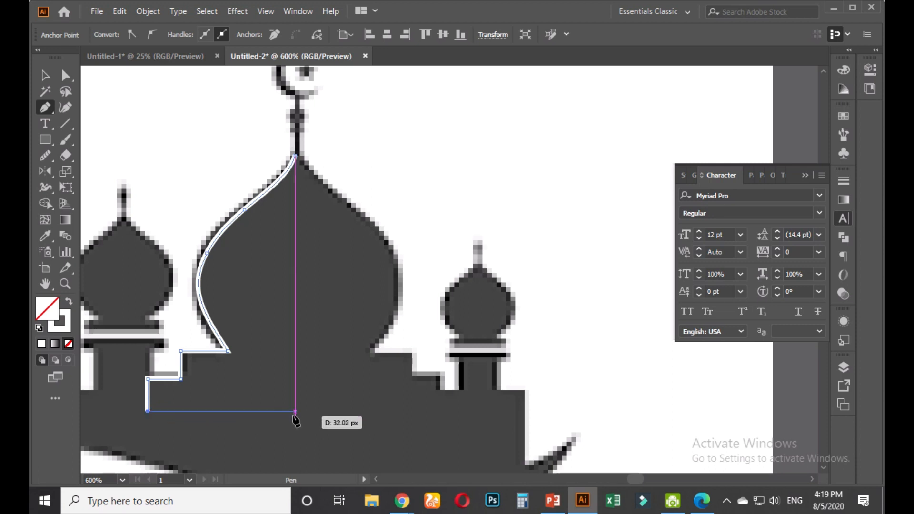
pyautogui.click(295, 412)
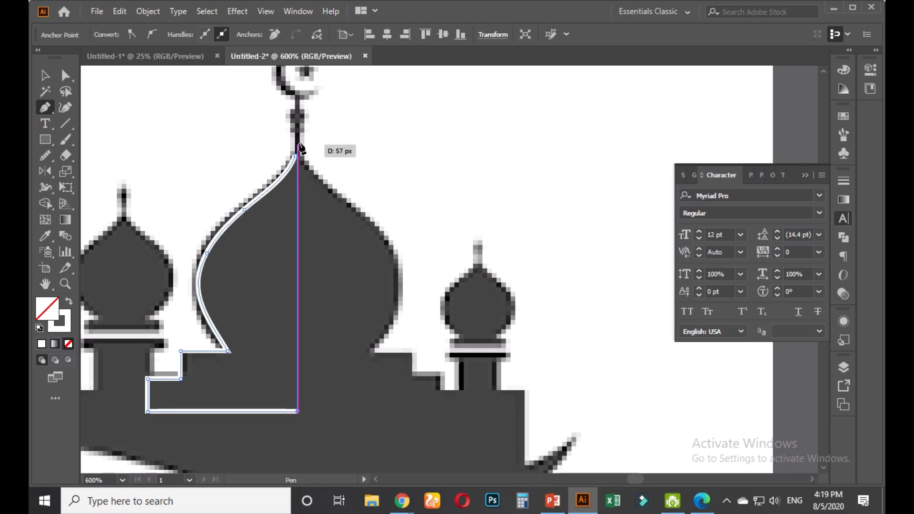
pyautogui.click(299, 148)
pyautogui.scroll(2, 304, 157)
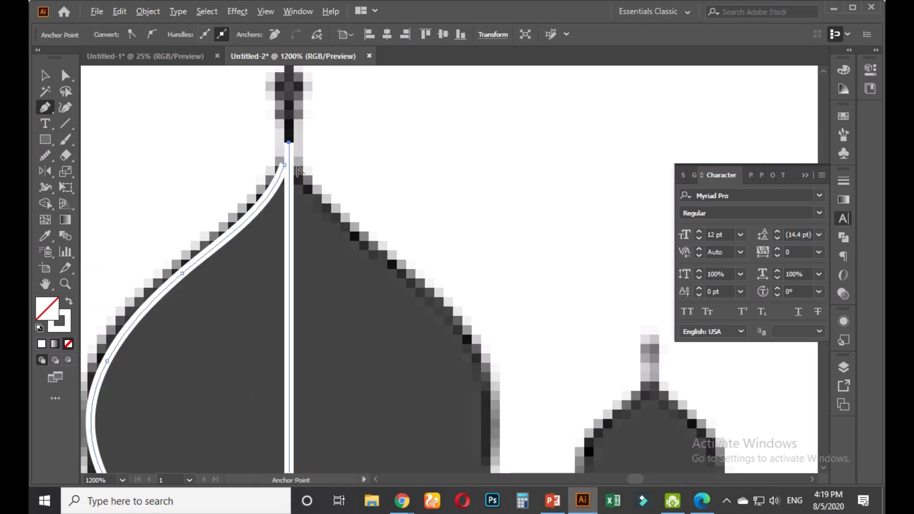
pyautogui.scroll(2, 298, 171)
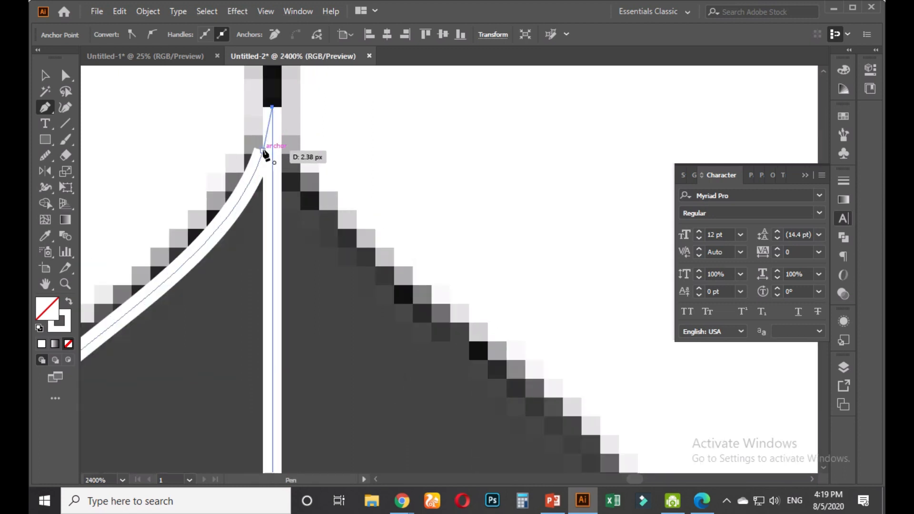
pyautogui.scroll(-3, 266, 157)
pyautogui.click(45, 75)
pyautogui.click(69, 301)
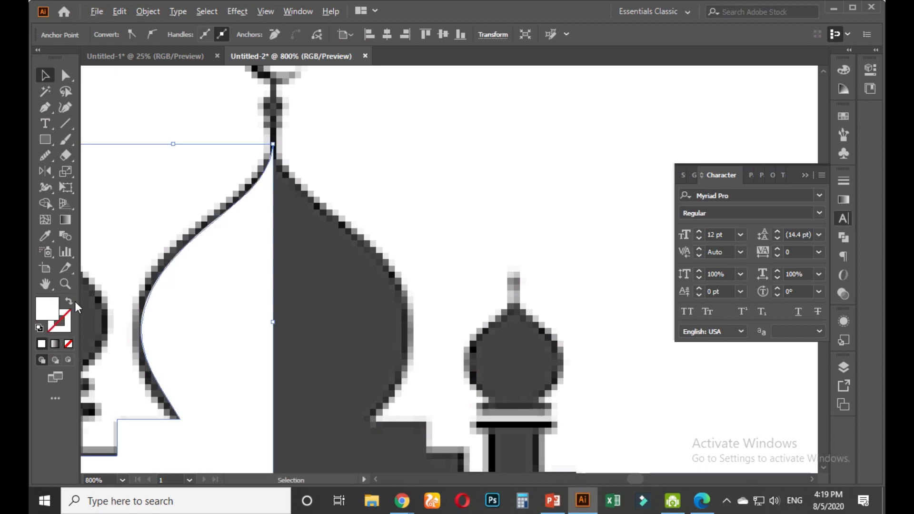
# Try to create a vertically reflected copy of the white half dome
pyautogui.scroll(-2, 224, 329)
pyautogui.moveTo(251, 302); pyautogui.dragTo(342, 281)
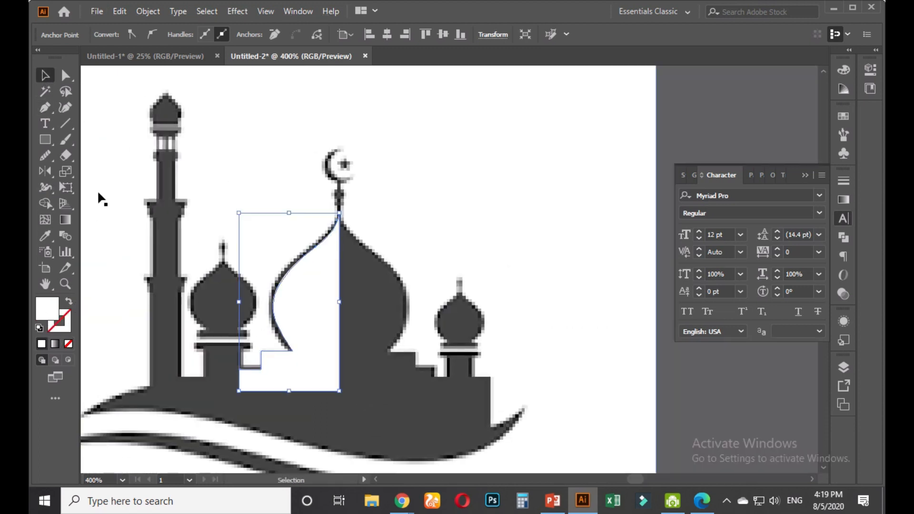
pyautogui.doubleClick(48, 171)
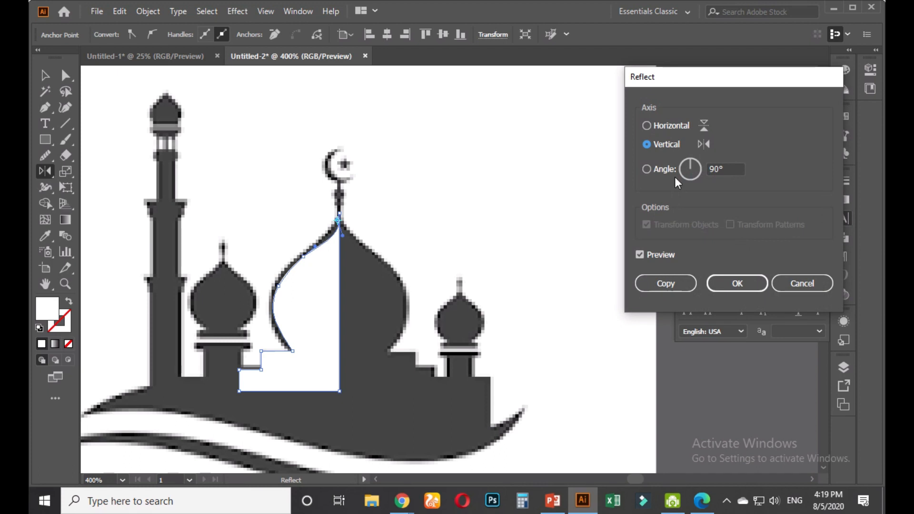
pyautogui.click(668, 282)
pyautogui.click(45, 75)
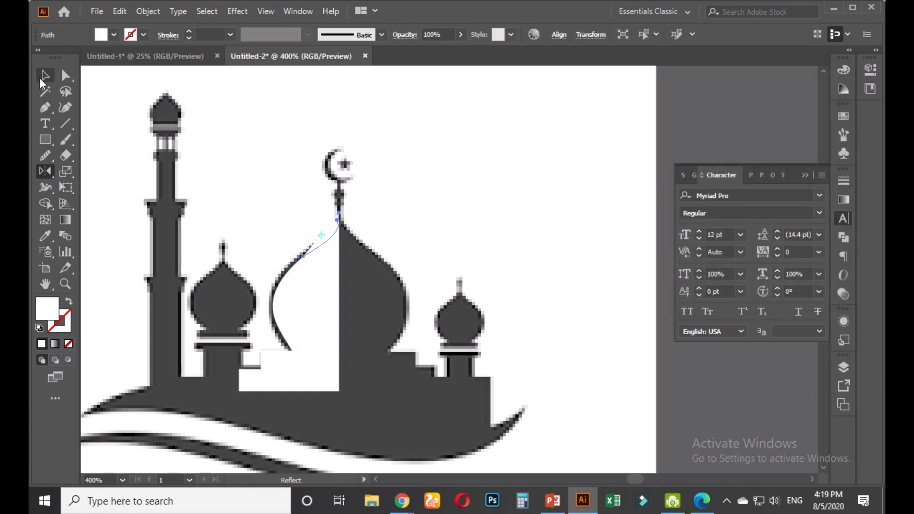
pyautogui.keyDown('shift'); pyautogui.click(296, 305); pyautogui.keyUp('shift')
pyautogui.hotkey('ctrl', 'j')
# Reflect a copy of the whole half dome about the vertical axis and place it against the centre edge to complete the dome
pyautogui.click(467, 197)
pyautogui.click(324, 329)
pyautogui.doubleClick(45, 171)
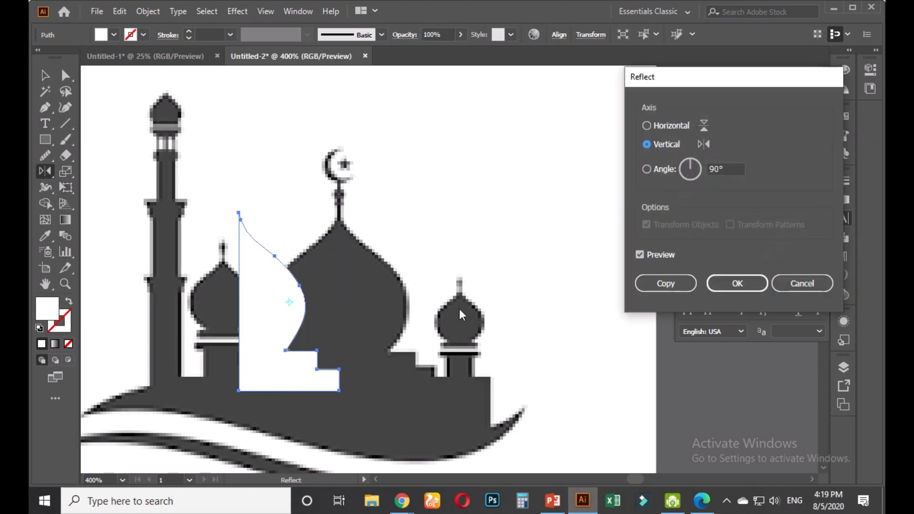
pyautogui.click(666, 284)
pyautogui.click(46, 75)
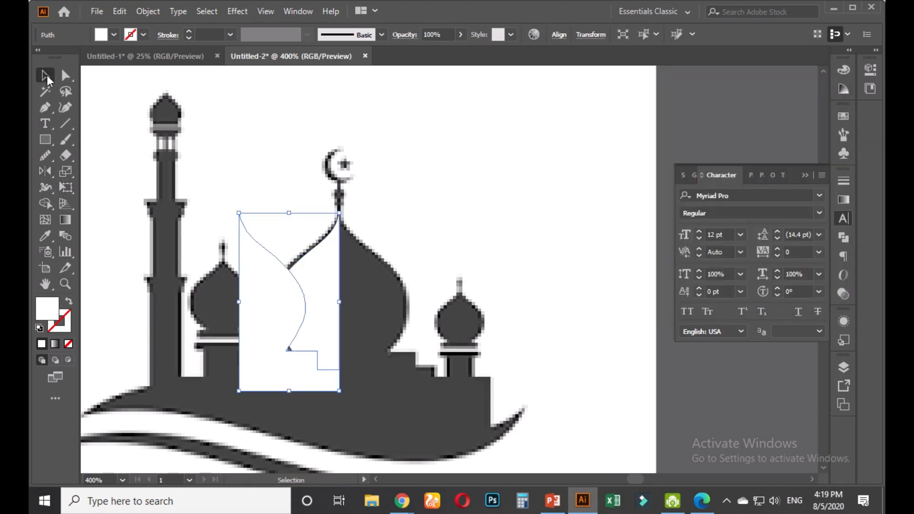
pyautogui.moveTo(250, 290); pyautogui.dragTo(351, 306)
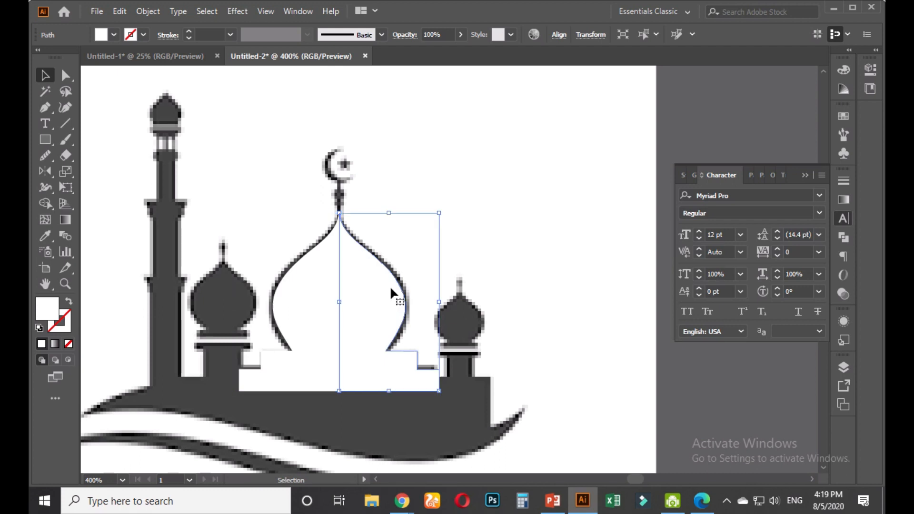
# Move the mosque reference image away to the left so the white dome halves stand alone
pyautogui.click(464, 250)
pyautogui.scroll(-2, 462, 252)
pyautogui.moveTo(479, 286); pyautogui.dragTo(310, 279)
pyautogui.moveTo(316, 227); pyautogui.dragTo(224, 296)
pyautogui.hotkey('ctrl', 'z')
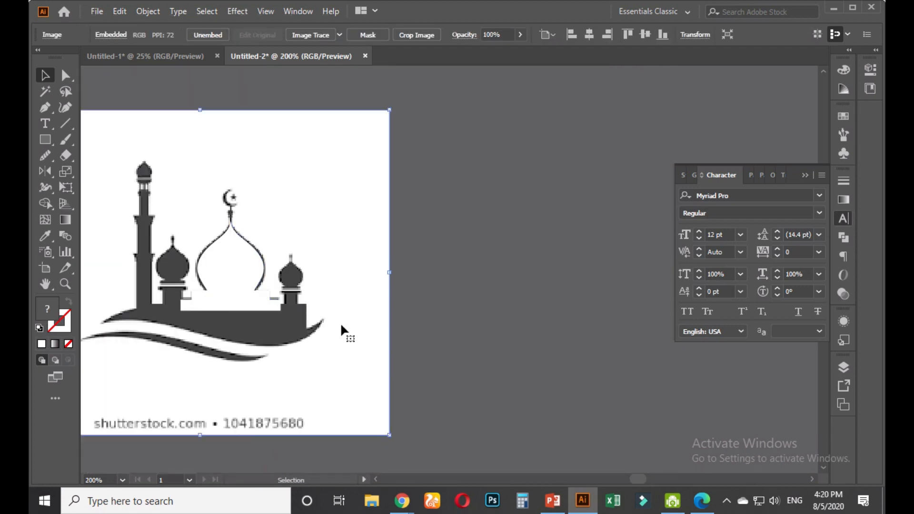
pyautogui.scroll(-1, 341, 322)
pyautogui.moveTo(329, 338); pyautogui.dragTo(44, 348)
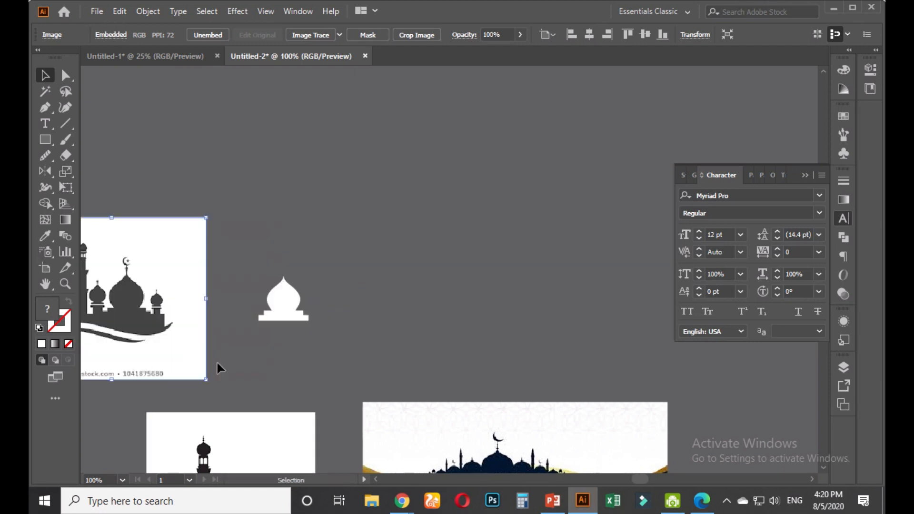
# Select both dome halves and merge them into one shape with the Shape Builder tool
pyautogui.click(349, 332)
pyautogui.moveTo(334, 261); pyautogui.dragTo(249, 346)
pyautogui.scroll(3, 277, 321)
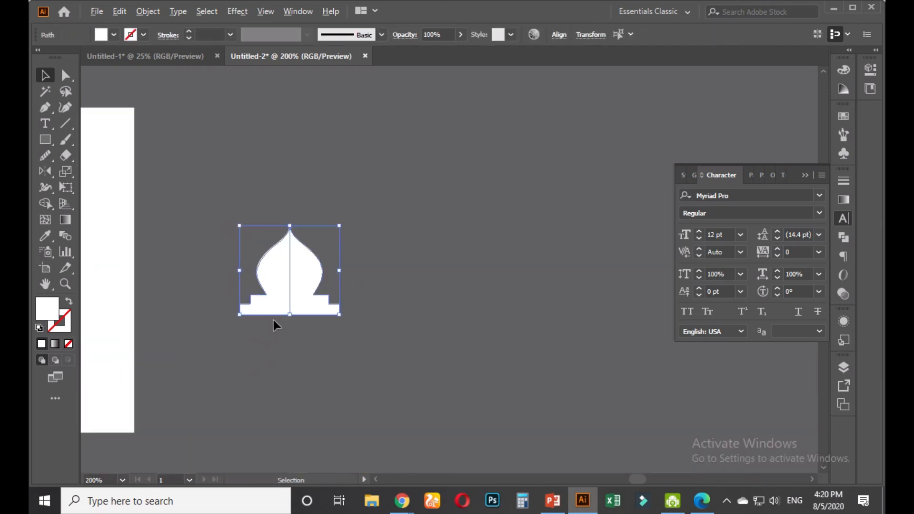
pyautogui.scroll(1, 276, 304)
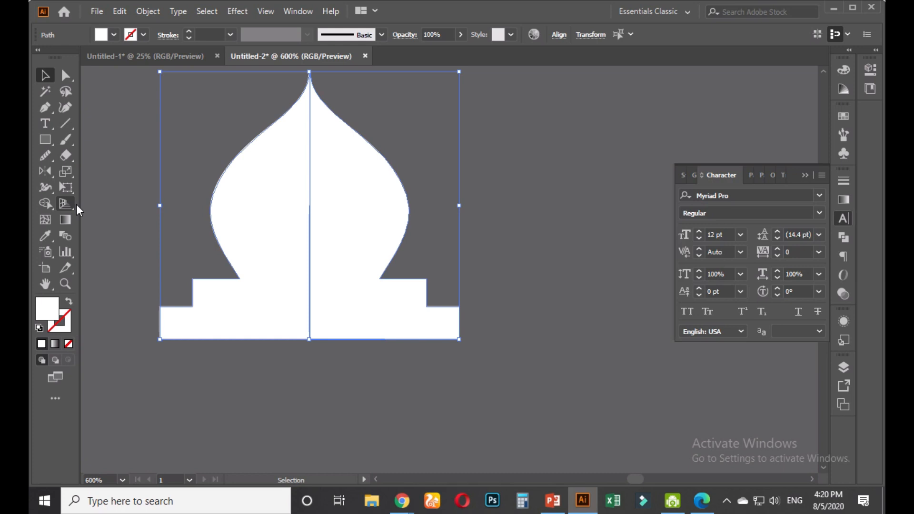
pyautogui.click(48, 202)
pyautogui.moveTo(266, 214)
pyautogui.mouseDown()
pyautogui.moveTo(331, 216)
pyautogui.moveTo(453, 179)
pyautogui.mouseUp()
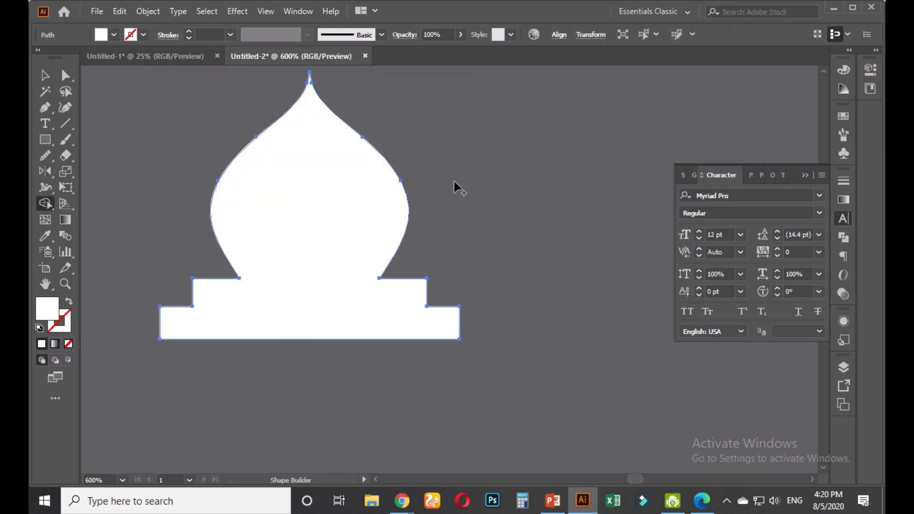
pyautogui.click(47, 76)
pyautogui.click(198, 110)
# Reselect the separate dome halves, try merging them again with the Shape Builder tool, and undo the merge
pyautogui.scroll(-2, 206, 129)
pyautogui.moveTo(215, 200); pyautogui.dragTo(284, 272)
pyautogui.scroll(-2, 247, 244)
pyautogui.moveTo(192, 284); pyautogui.dragTo(315, 288)
pyautogui.click(388, 262)
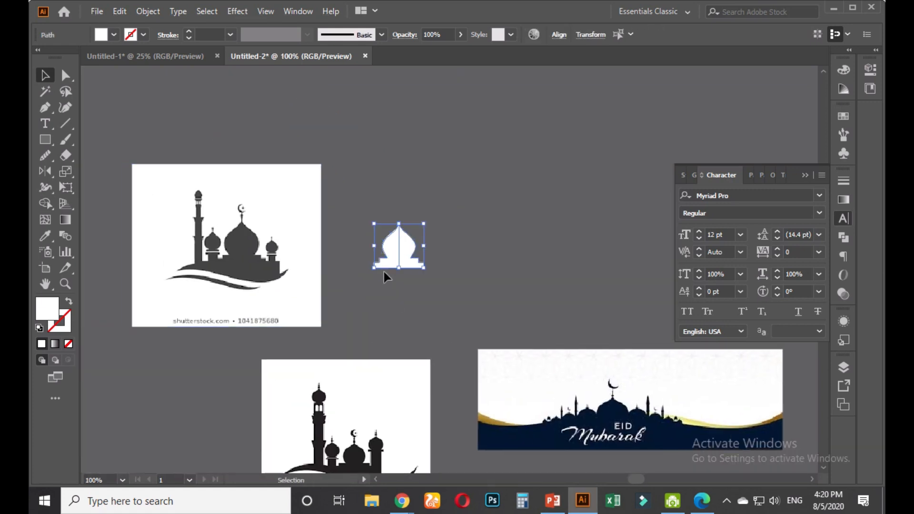
pyautogui.scroll(4, 384, 272)
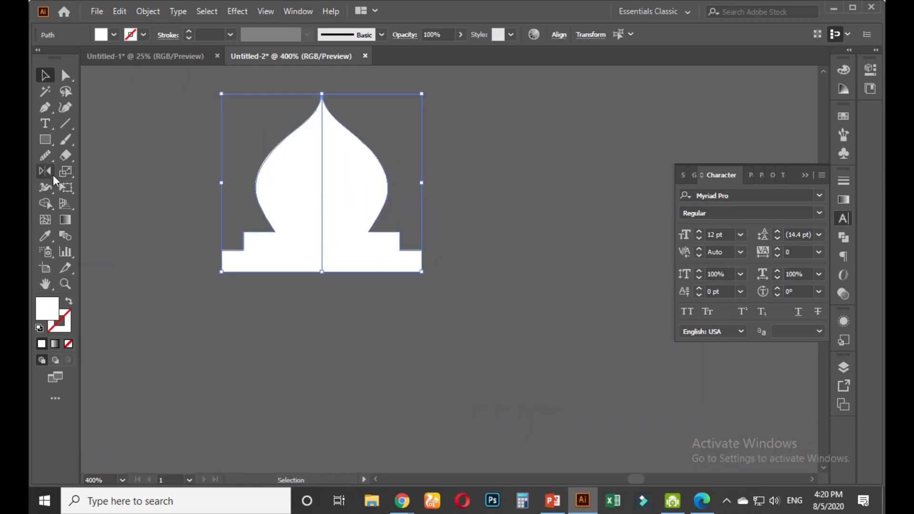
pyautogui.click(45, 203)
pyautogui.moveTo(282, 194)
pyautogui.mouseDown()
pyautogui.moveTo(308, 205)
pyautogui.moveTo(354, 181)
pyautogui.mouseUp()
pyautogui.hotkey('ctrl', 'z')
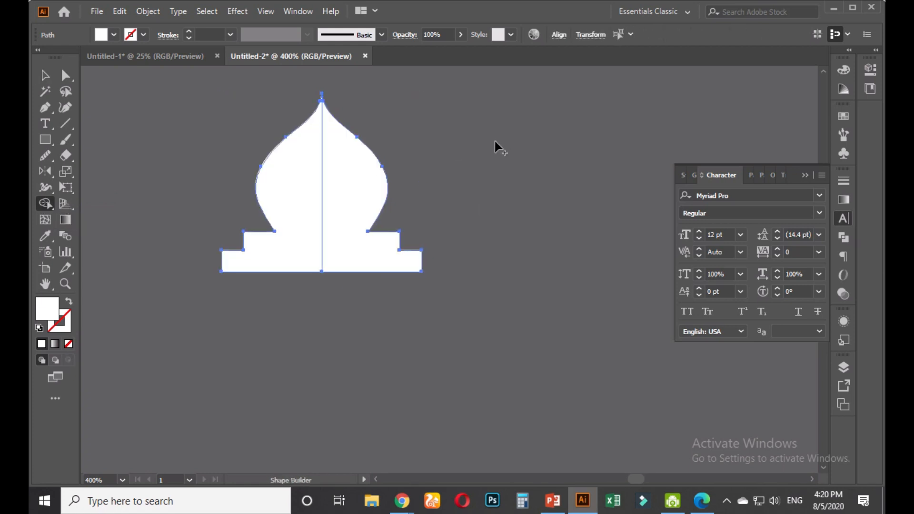
# Try combining the two dome halves with the Pathfinder Unite operation and undo it
pyautogui.click(844, 238)
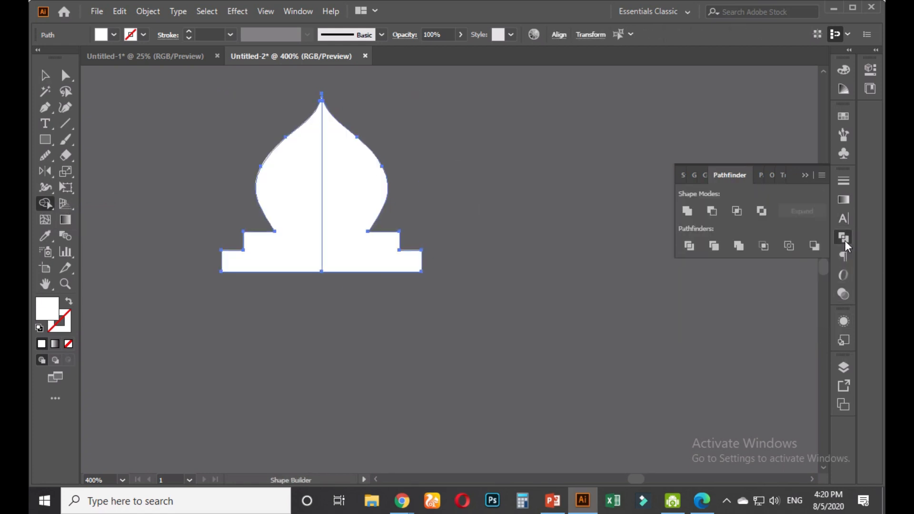
pyautogui.click(688, 210)
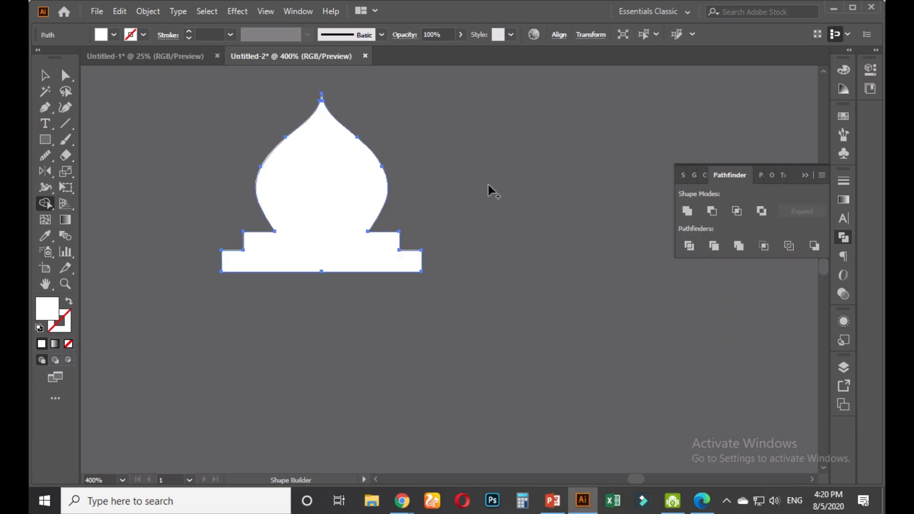
pyautogui.hotkey('ctrl', 'z')
# Merge the two selected dome halves into a single shape with the Shape Builder tool and deselect it
pyautogui.moveTo(305, 200); pyautogui.dragTo(318, 193)
pyautogui.click(46, 75)
pyautogui.click(187, 188)
# Lock the mosque reference image so that it stays in place while tracing its minaret
pyautogui.scroll(-2, 234, 235)
pyautogui.moveTo(222, 271); pyautogui.dragTo(420, 264)
pyautogui.scroll(-1, 387, 294)
pyautogui.scroll(-1, 387, 293)
pyautogui.click(438, 238)
pyautogui.scroll(2, 238, 271)
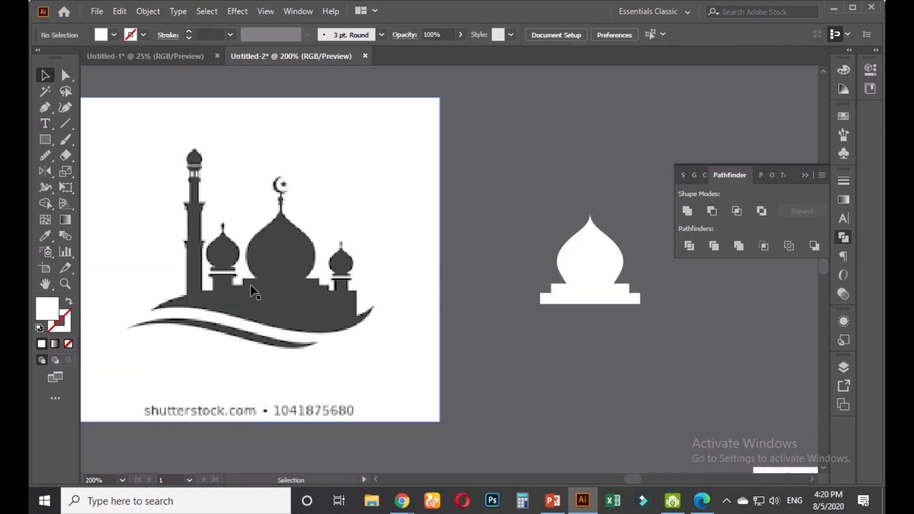
pyautogui.scroll(2, 186, 288)
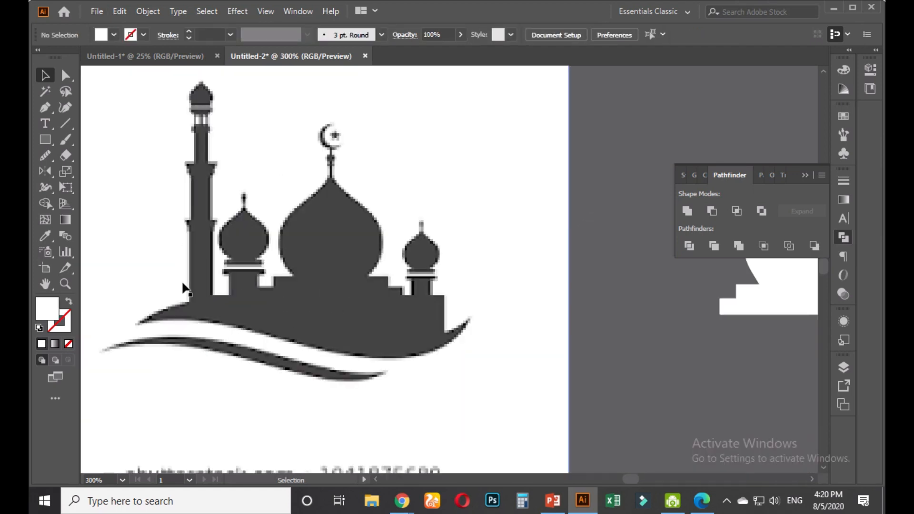
pyautogui.click(200, 298)
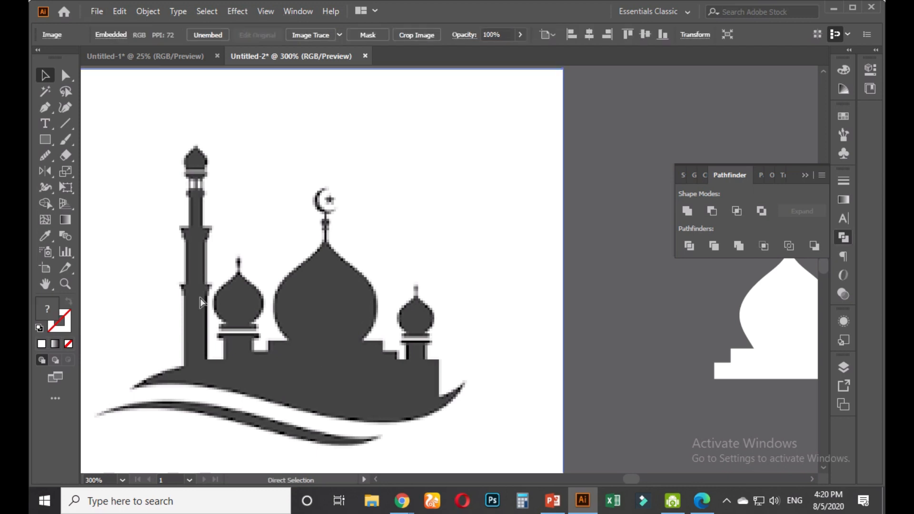
pyautogui.hotkey('ctrl', '2')
pyautogui.moveTo(200, 298); pyautogui.dragTo(264, 301)
pyautogui.scroll(1, 233, 328)
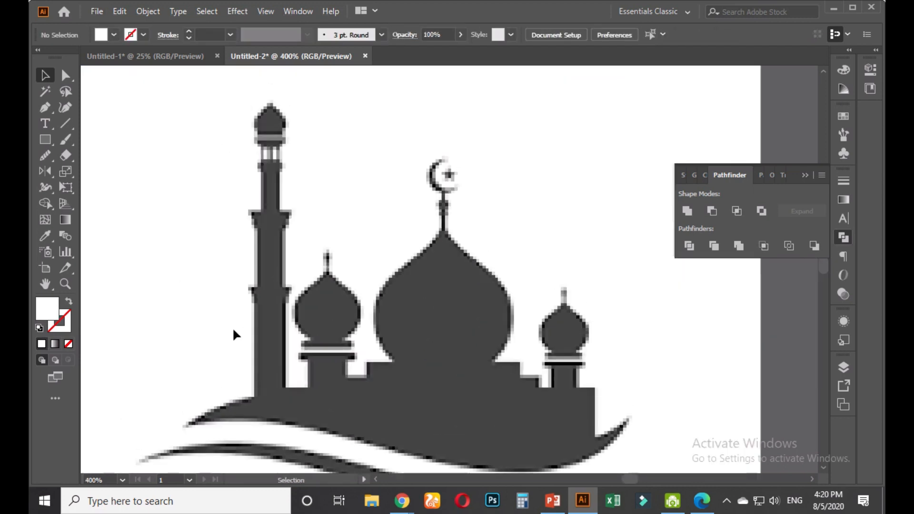
# Start a Pen path at the right base of the minaret and trace up its edge around the lower ledge
pyautogui.click(46, 109)
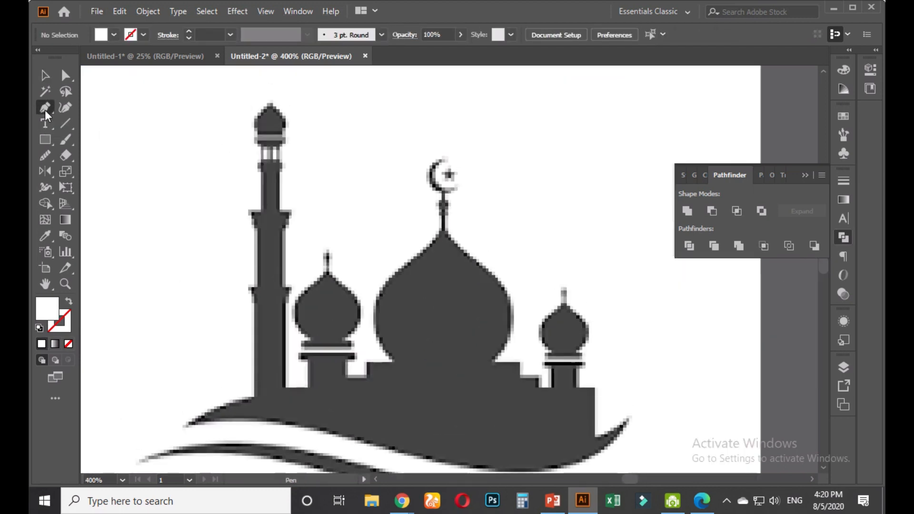
pyautogui.click(283, 390)
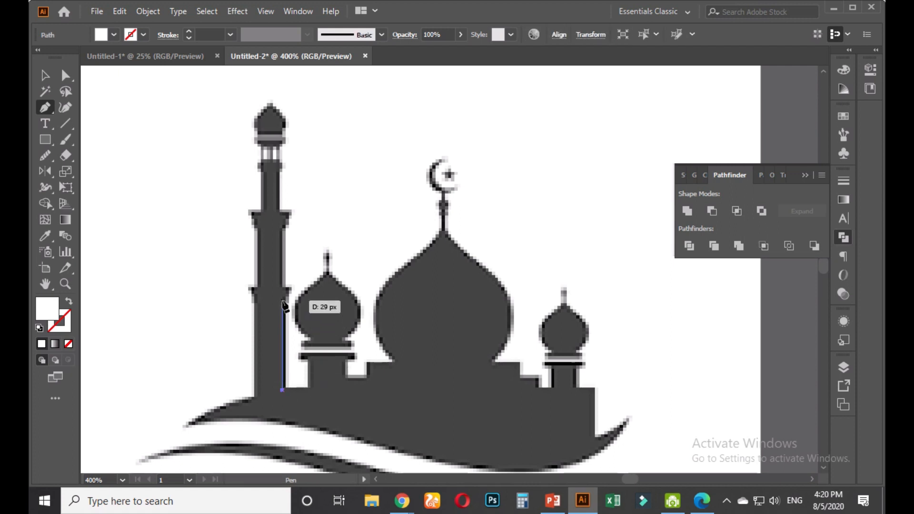
pyautogui.scroll(2, 283, 304)
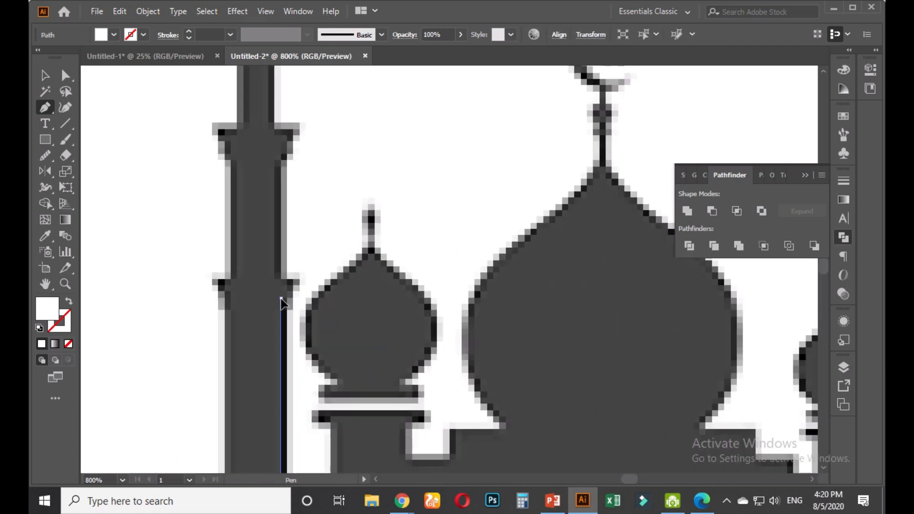
pyautogui.click(282, 296)
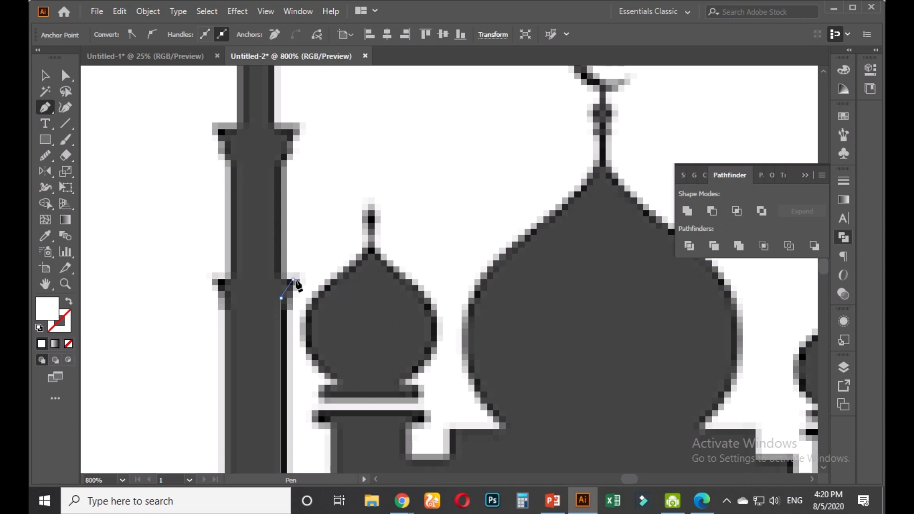
pyautogui.click(293, 279)
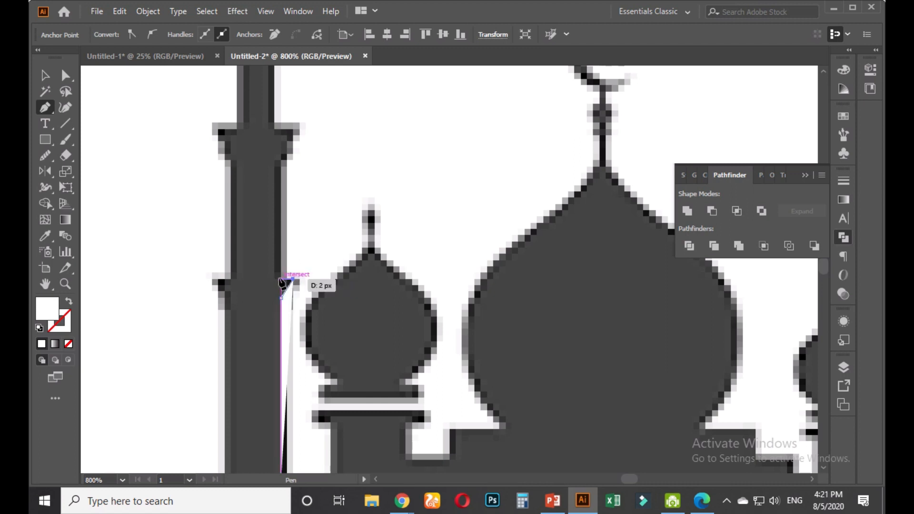
pyautogui.click(281, 279)
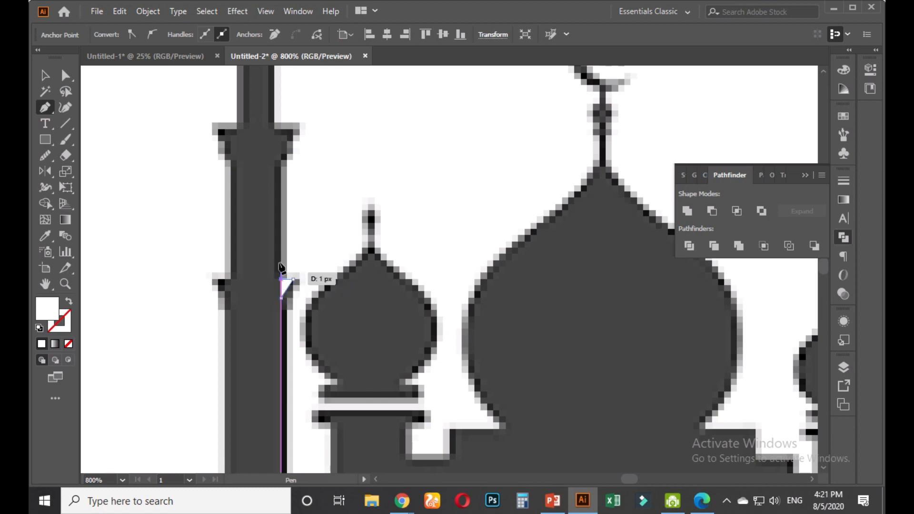
# Continue the minaret outline up the middle shaft section and around the pointed upper ledge
pyautogui.click(282, 141)
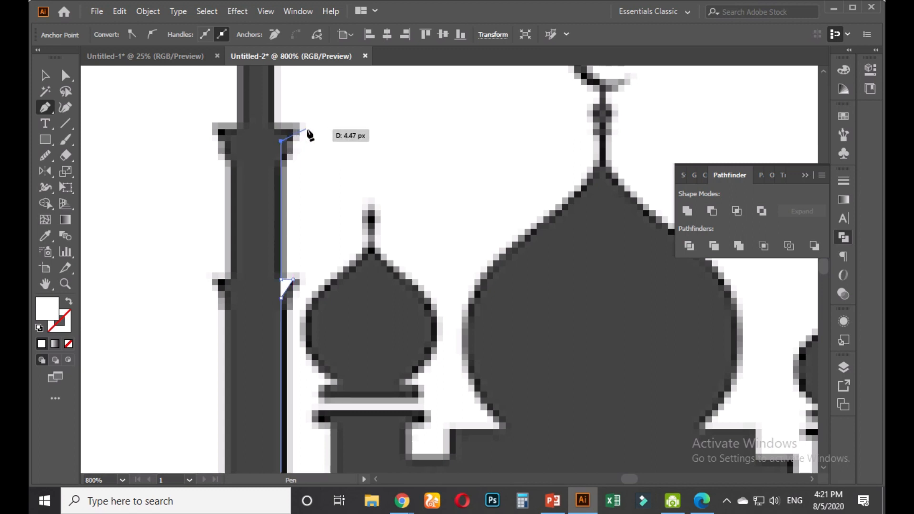
pyautogui.click(306, 129)
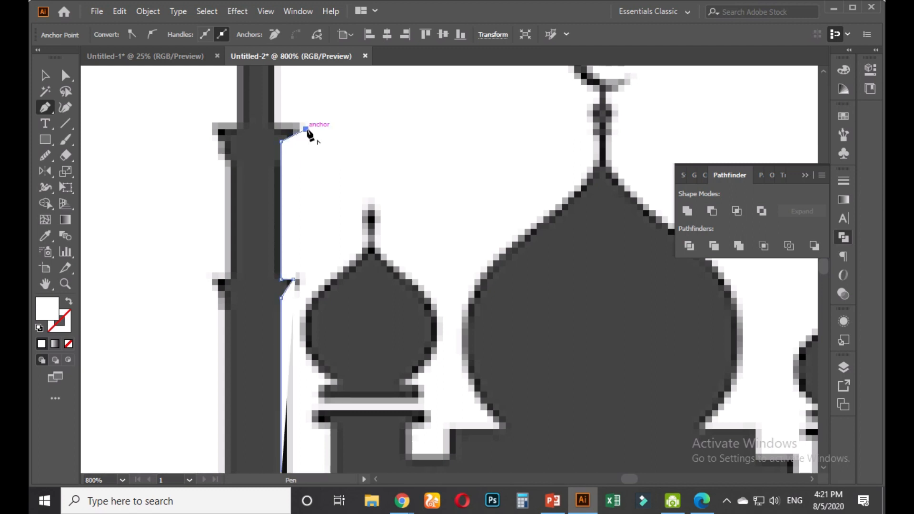
pyautogui.click(281, 132)
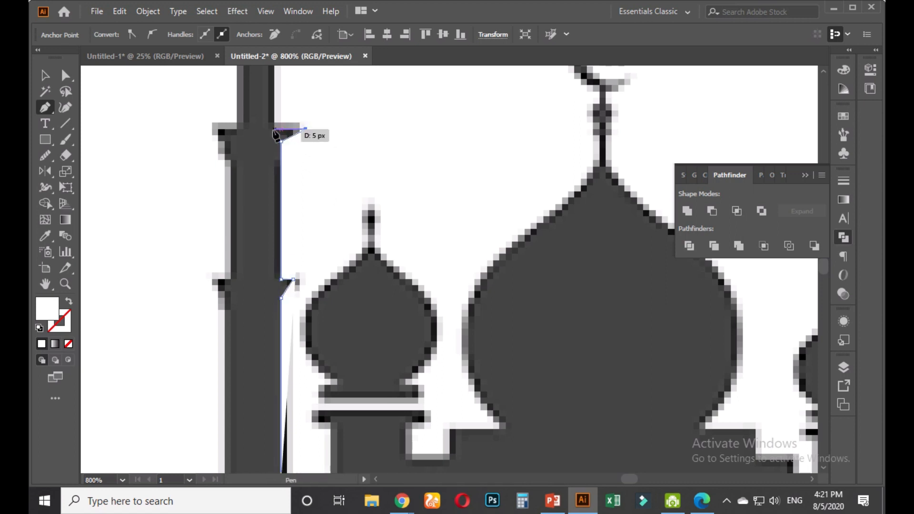
pyautogui.click(274, 129)
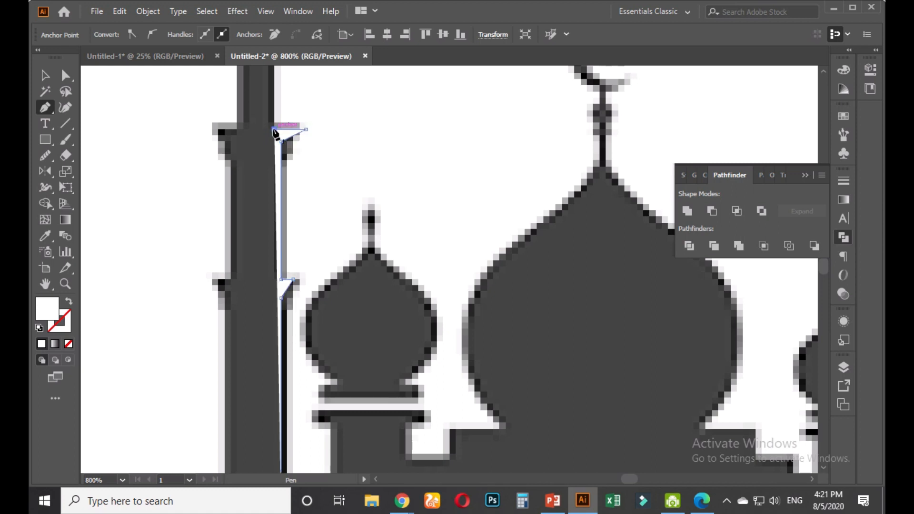
# Extend the outline up the minaret's top shaft, adding a small rounded bulge, to the base of the cap
pyautogui.scroll(-1, 274, 129)
pyautogui.moveTo(292, 137); pyautogui.dragTo(322, 281)
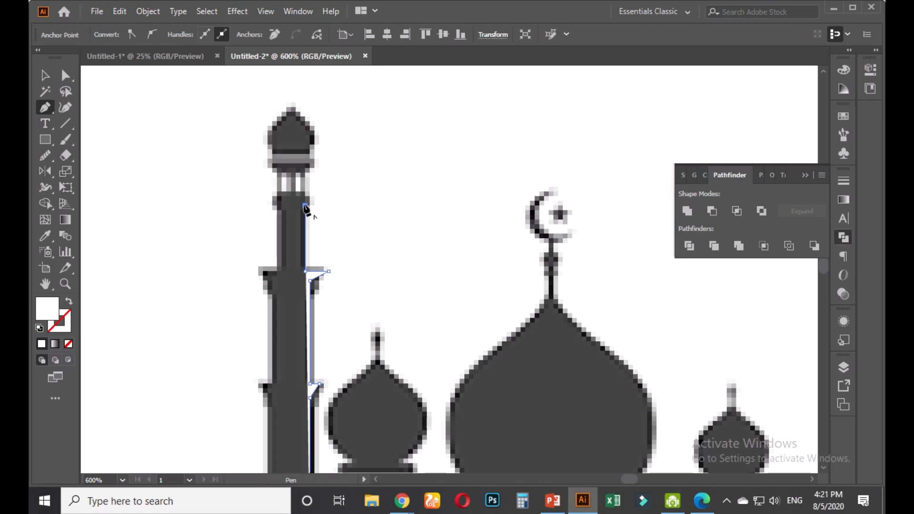
pyautogui.click(305, 206)
pyautogui.scroll(3, 305, 206)
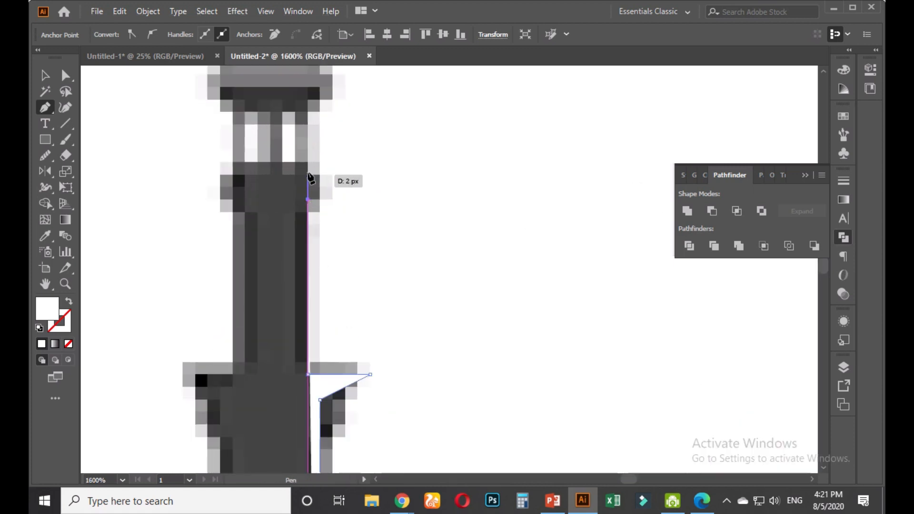
pyautogui.moveTo(308, 174); pyautogui.dragTo(282, 162)
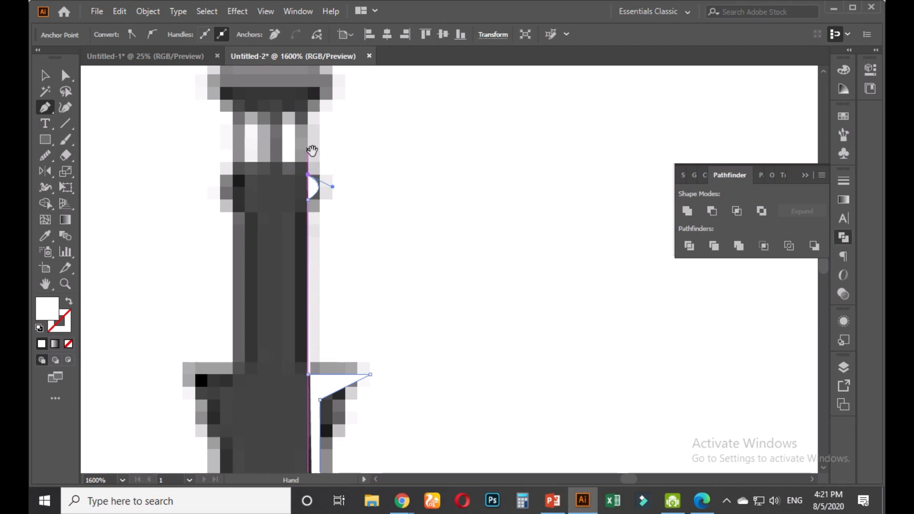
pyautogui.scroll(3, 310, 153)
pyautogui.click(312, 212)
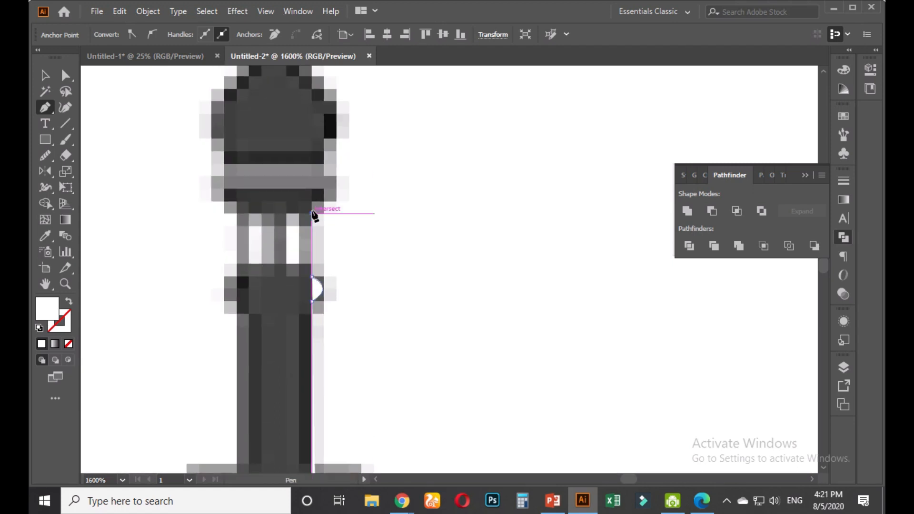
# Curve the outline along the underside of the minaret's cap and remove the last anchor's outgoing direction handle
pyautogui.scroll(2, 318, 247)
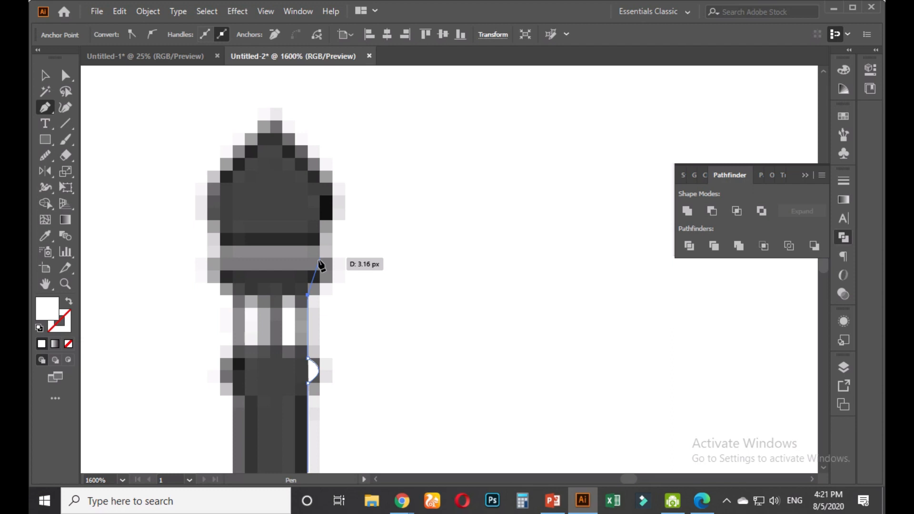
pyautogui.moveTo(318, 258); pyautogui.dragTo(313, 244)
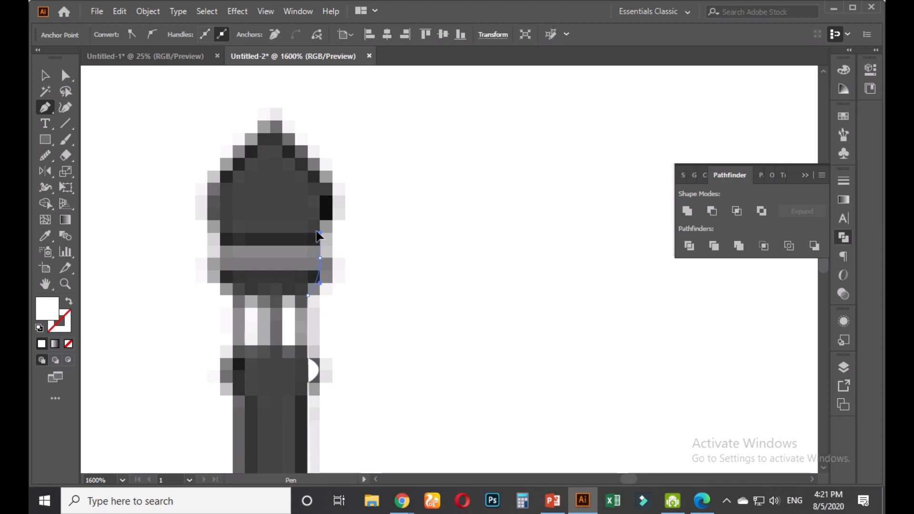
pyautogui.moveTo(318, 229); pyautogui.dragTo(319, 230)
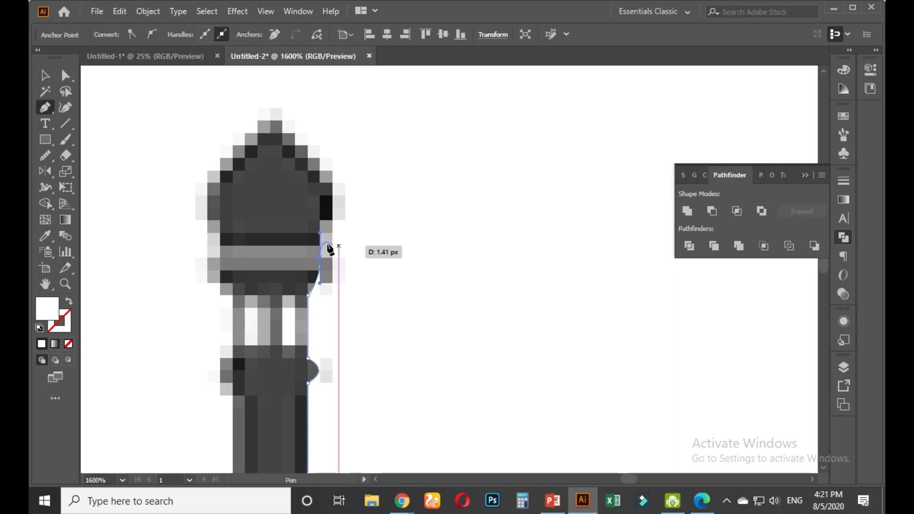
pyautogui.keyDown('alt'); pyautogui.click(319, 258); pyautogui.keyUp('alt')
pyautogui.keyDown('alt'); pyautogui.click(320, 258); pyautogui.keyUp('alt')
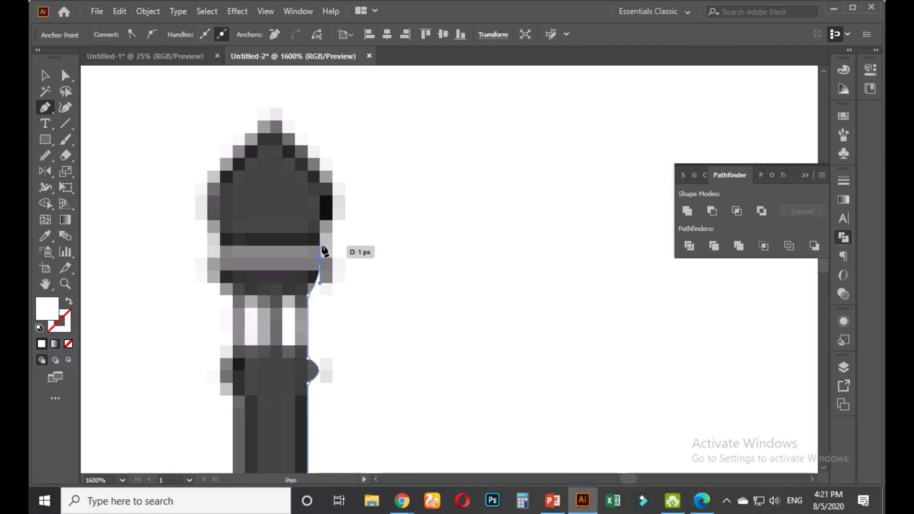
pyautogui.moveTo(333, 221); pyautogui.dragTo(354, 221)
pyautogui.hotkey('ctrl', 'z')
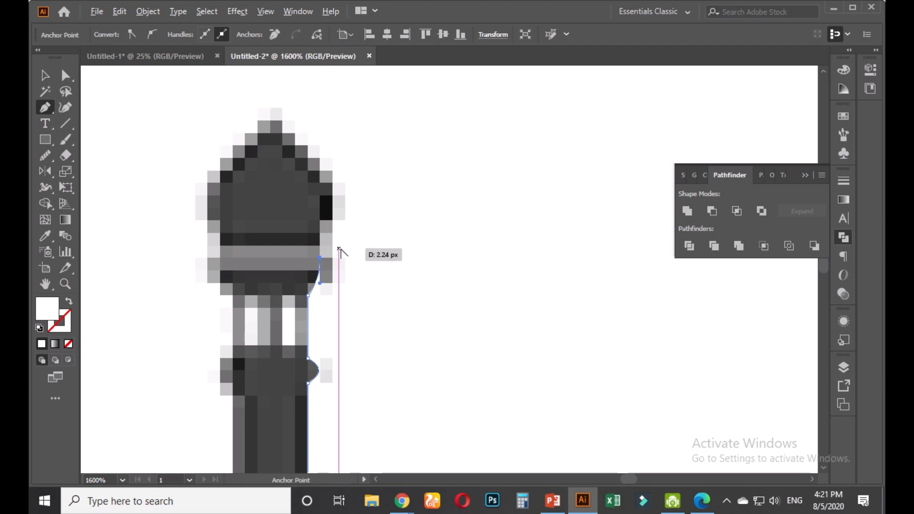
# Draw a curved segment from the cap's lower rim up to the minaret's tip
pyautogui.scroll(-1, 340, 248)
pyautogui.press('space')
pyautogui.moveTo(341, 250); pyautogui.dragTo(345, 278)
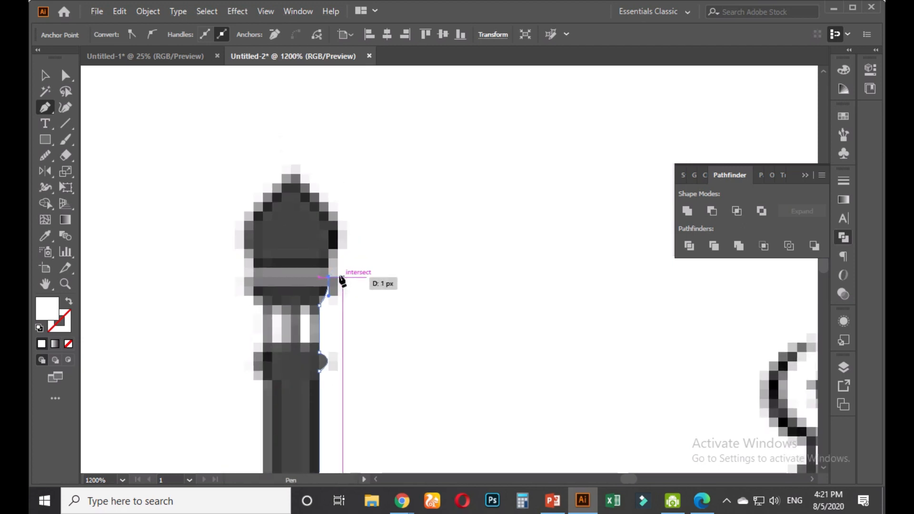
pyautogui.click(340, 278)
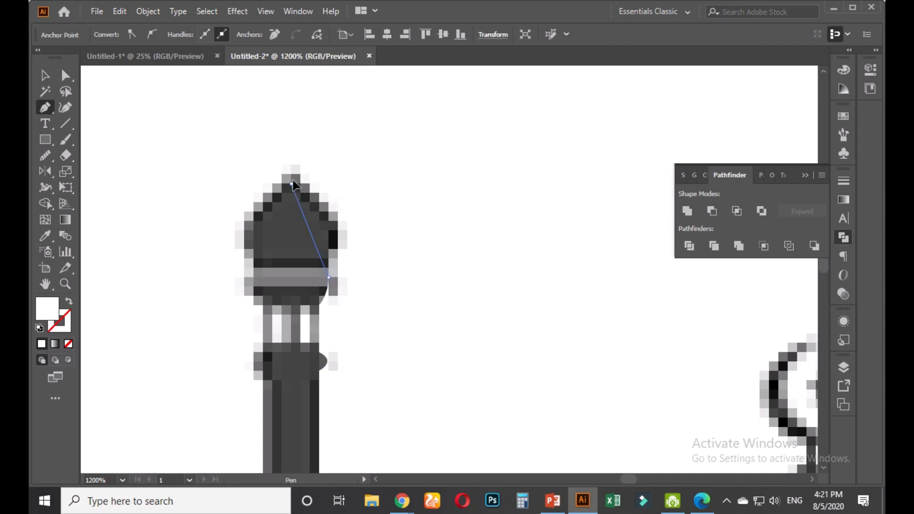
pyautogui.moveTo(243, 155)
pyautogui.mouseDown()
pyautogui.moveTo(232, 148)
pyautogui.moveTo(244, 146)
pyautogui.mouseUp()
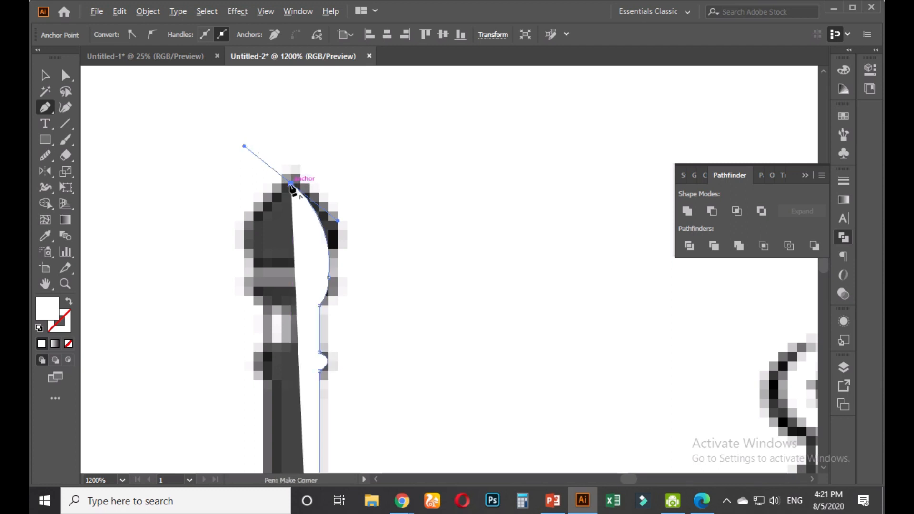
# Finish the half minaret with a straight edge from the tip down its central axis to the base, and deselect it
pyautogui.scroll(-5, 292, 186)
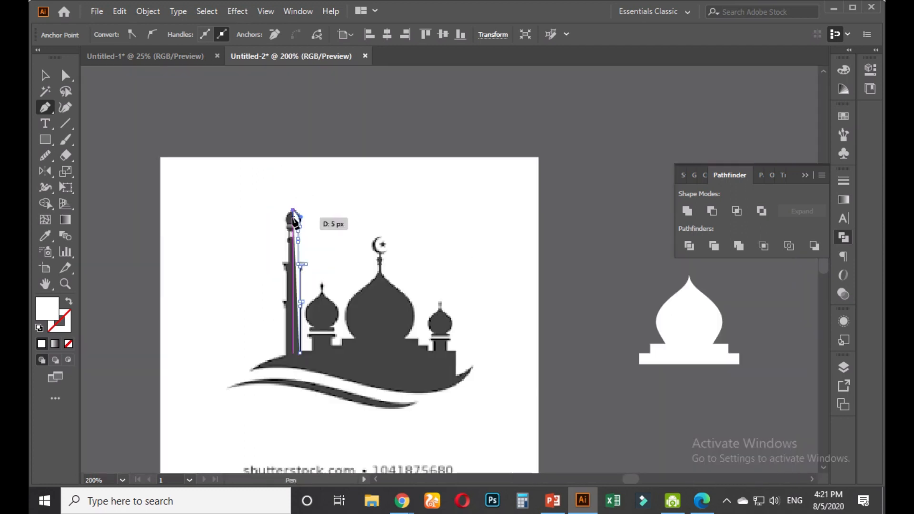
pyautogui.moveTo(293, 210); pyautogui.dragTo(292, 247)
pyautogui.scroll(2, 292, 246)
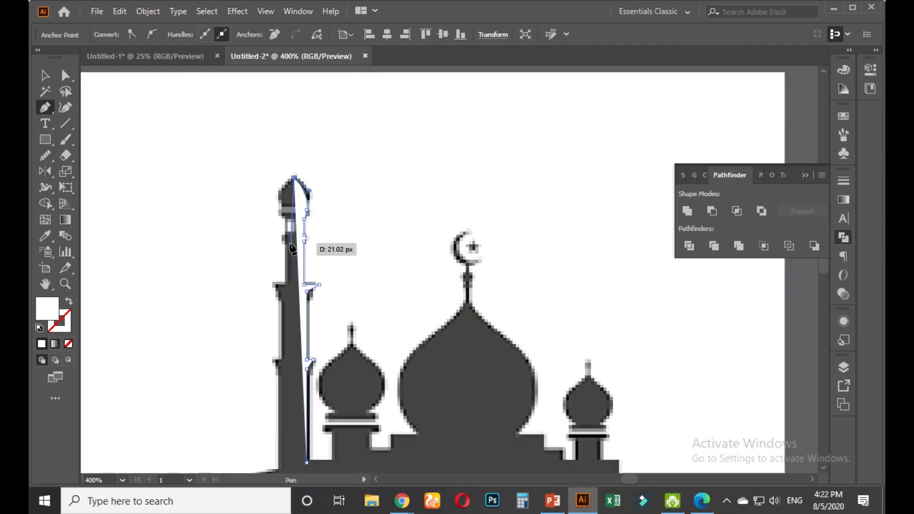
pyautogui.moveTo(316, 331); pyautogui.dragTo(307, 135)
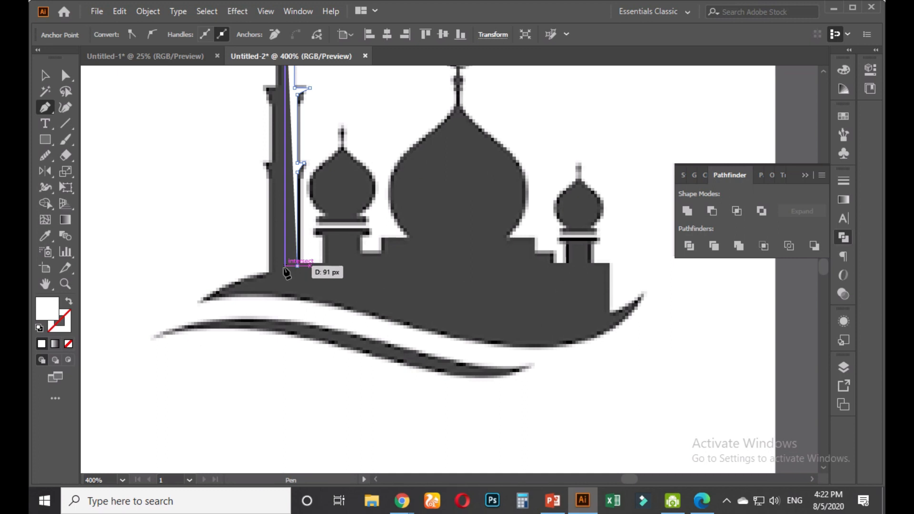
pyautogui.click(285, 265)
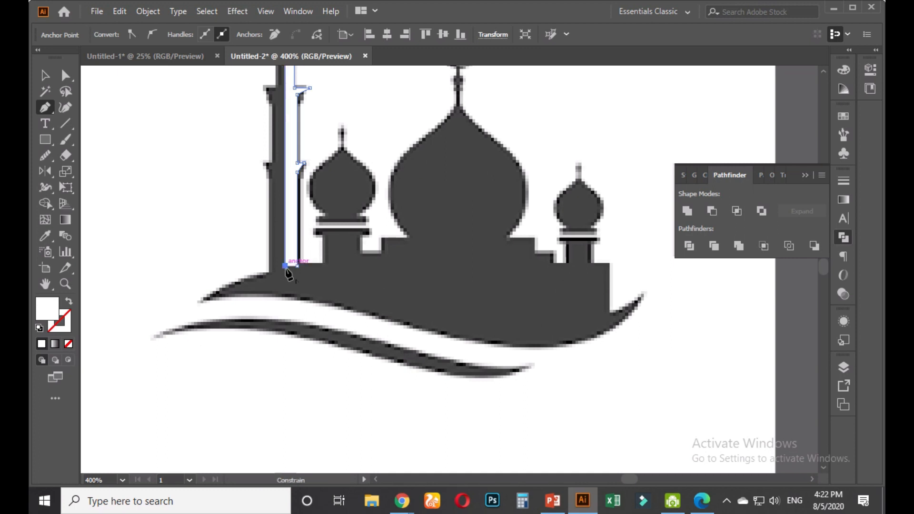
pyautogui.press('v')
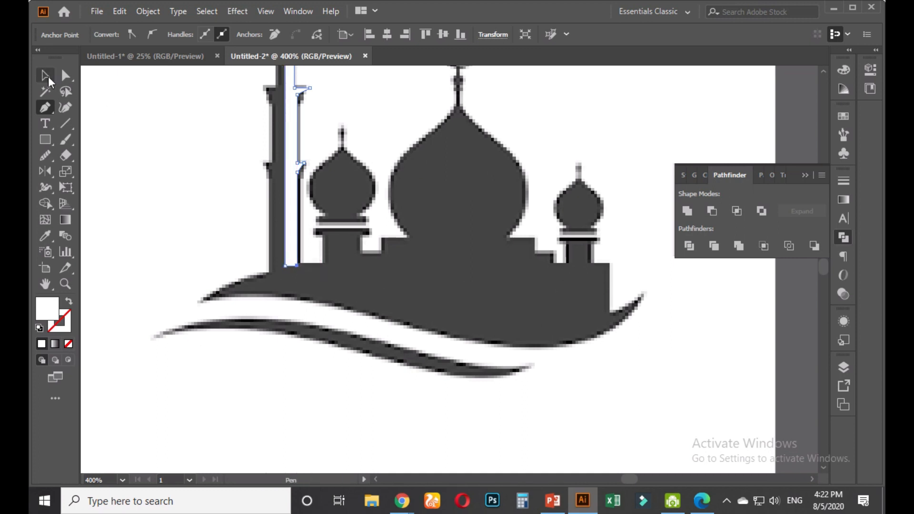
pyautogui.click(193, 209)
# Create a mirrored copy of the half minaret with the Reflect tool, using the Vertical axis
pyautogui.scroll(3, 368, 313)
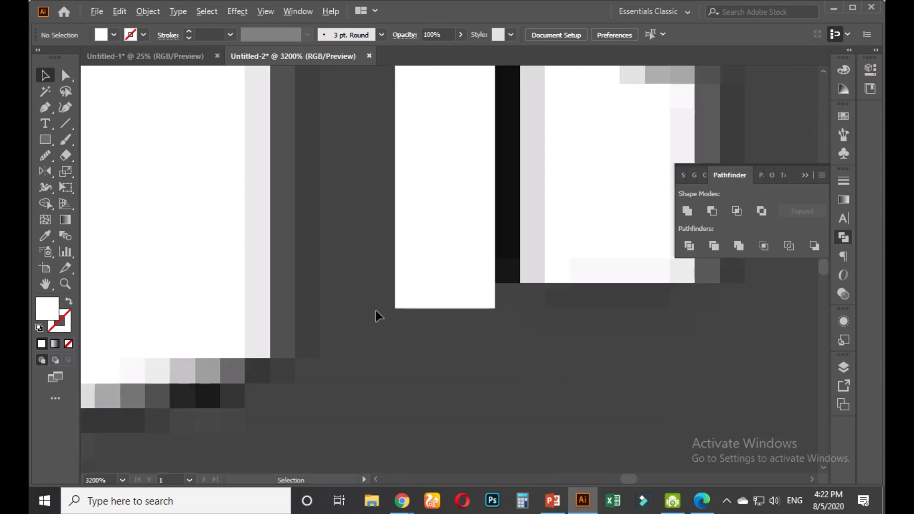
pyautogui.scroll(-3, 385, 310)
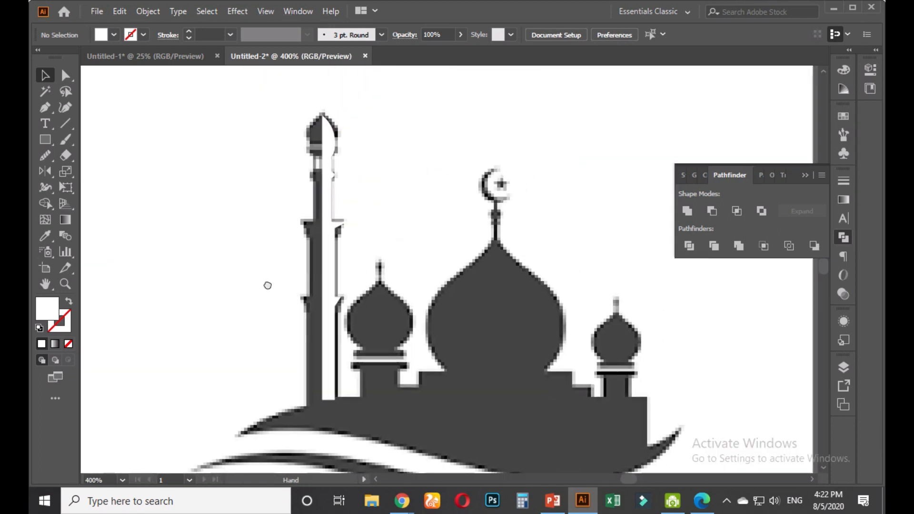
pyautogui.click(307, 280)
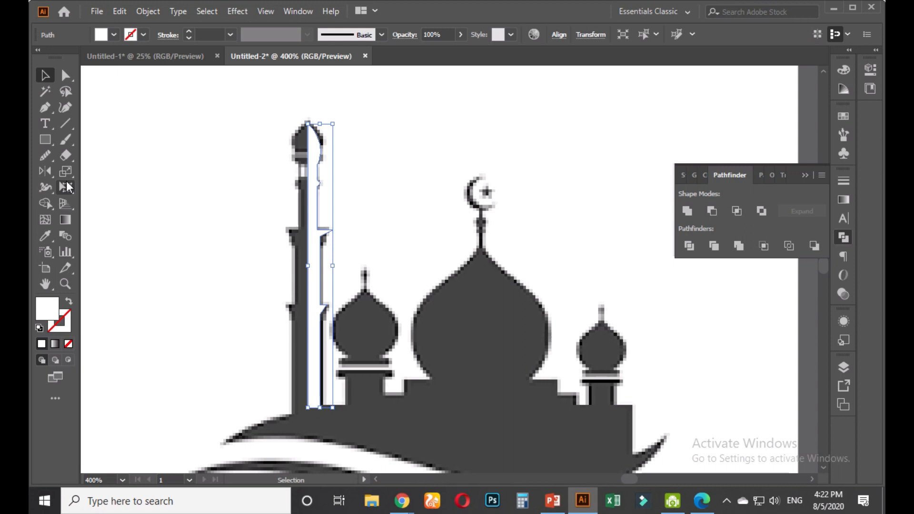
pyautogui.doubleClick(48, 172)
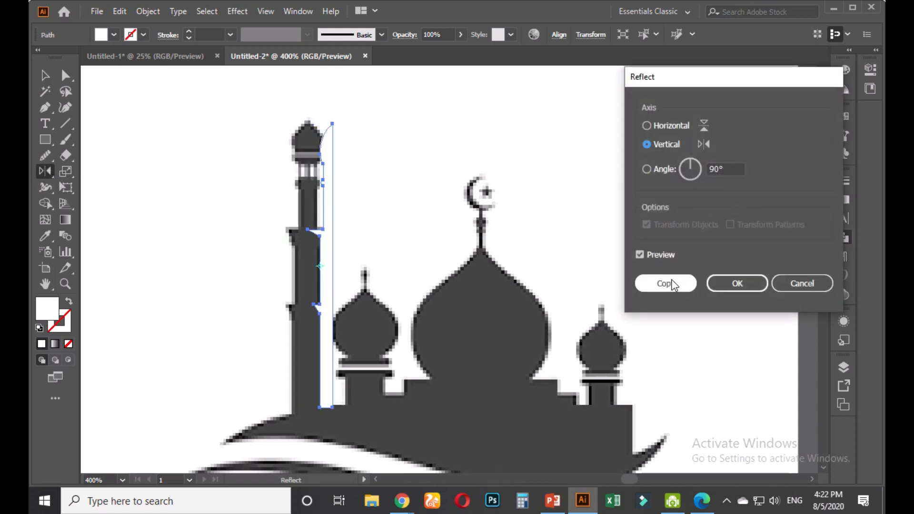
pyautogui.click(672, 284)
# Move the mirrored half 8 px to the left so that both minaret halves meet along the central axis
pyautogui.click(45, 76)
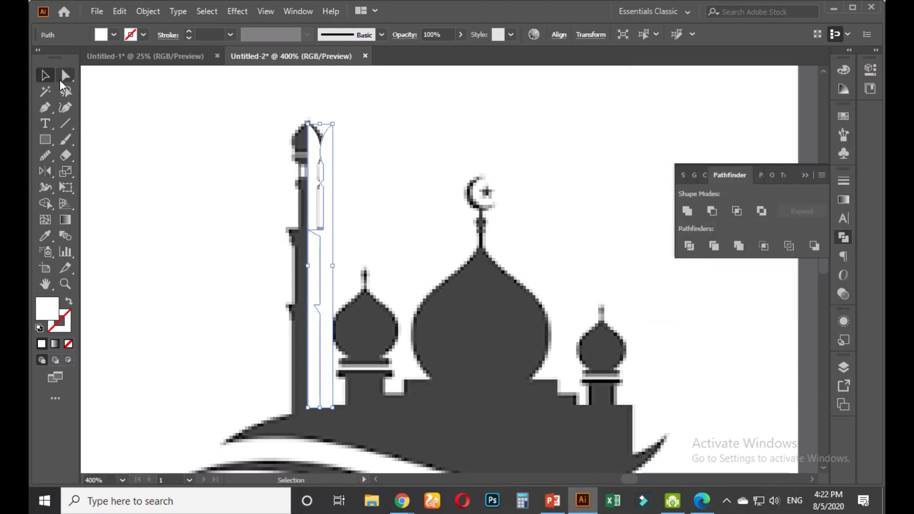
pyautogui.click(359, 182)
pyautogui.moveTo(332, 186); pyautogui.dragTo(306, 184)
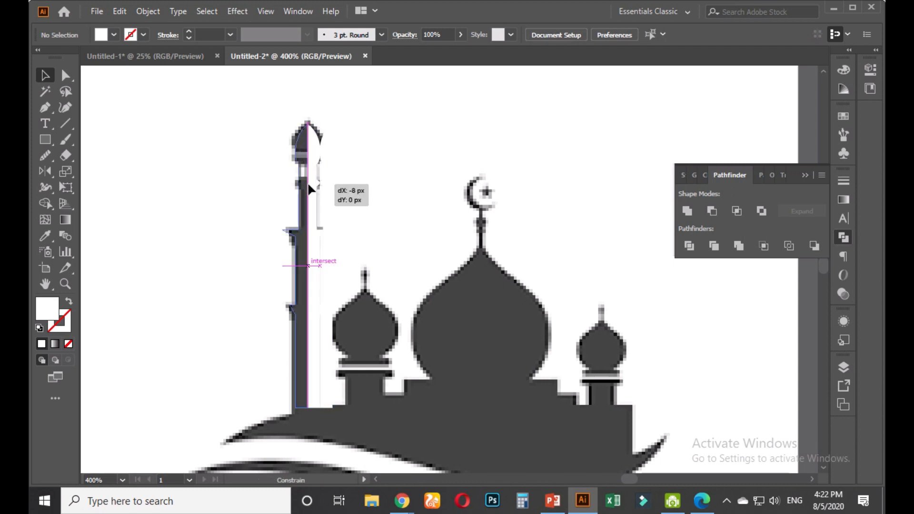
# Select both minaret halves and move them off the artboard, beside the traced white dome
pyautogui.scroll(-2, 356, 235)
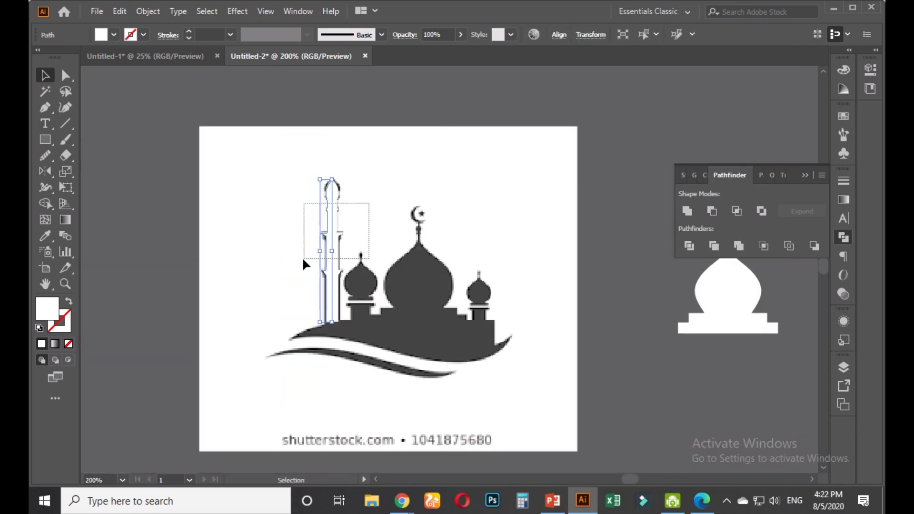
pyautogui.moveTo(333, 267); pyautogui.dragTo(592, 305)
pyautogui.click(640, 344)
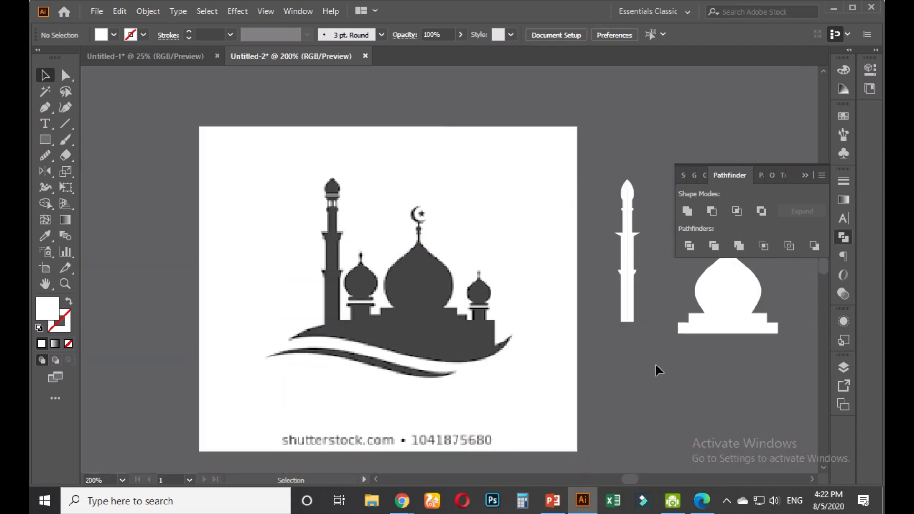
# Shift the right half of the minaret slightly inward so that it overlaps the left half along the axis
pyautogui.moveTo(656, 368); pyautogui.dragTo(400, 364)
pyautogui.scroll(3, 390, 270)
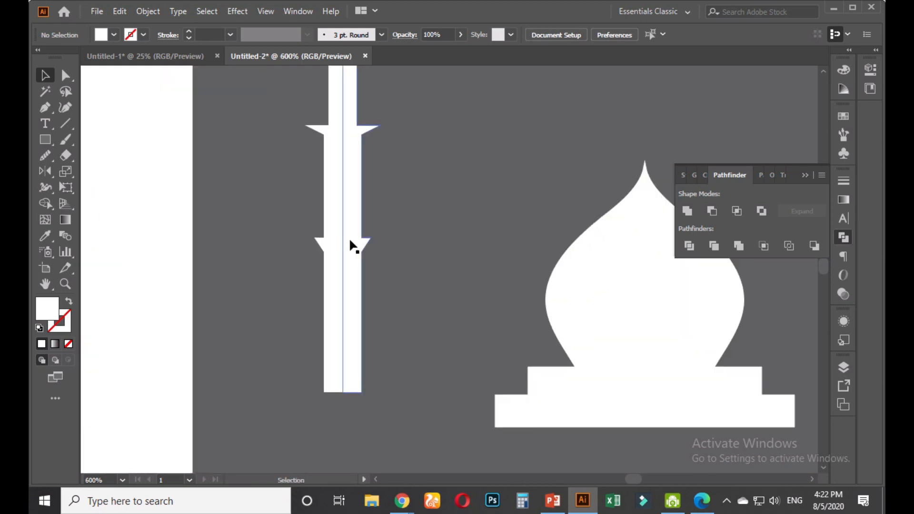
pyautogui.click(349, 238)
pyautogui.click(406, 259)
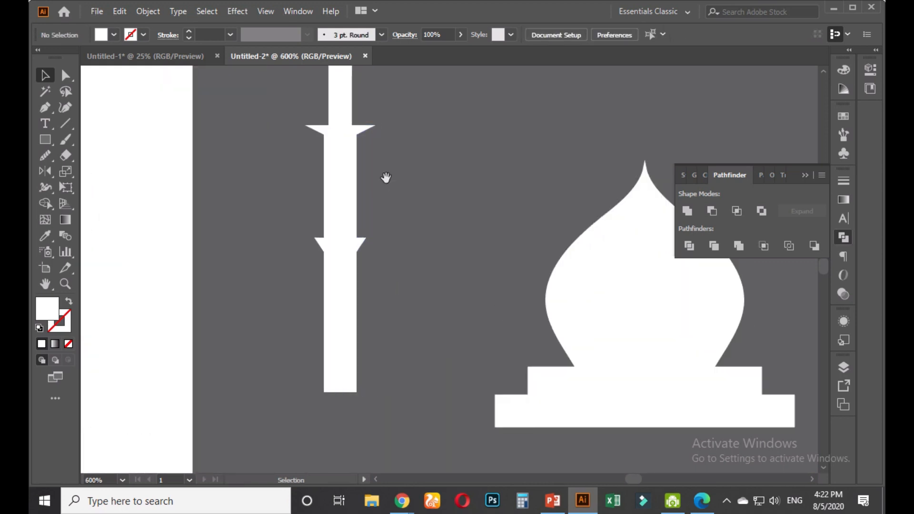
pyautogui.scroll(3, 389, 286)
pyautogui.scroll(-1, 388, 282)
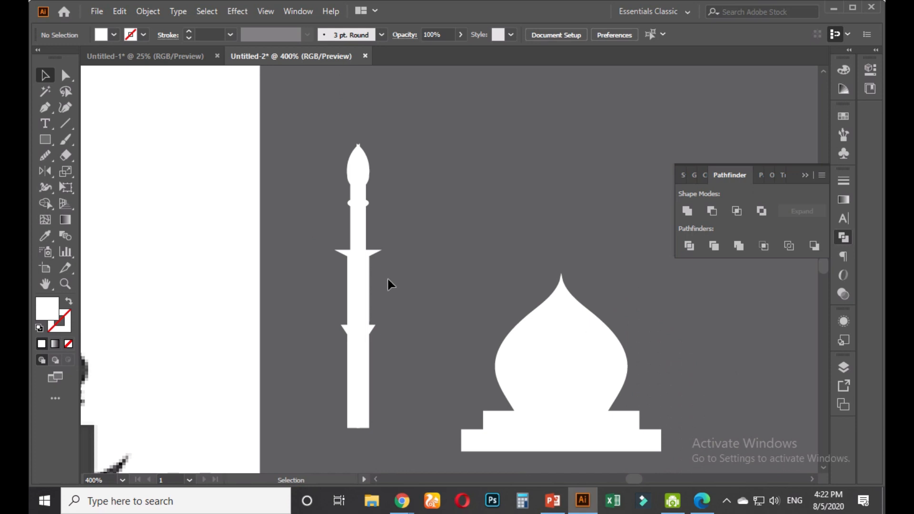
# Select both overlapping minaret halves and merge them into one shape with Pathfinder Unite
pyautogui.scroll(3, 376, 263)
pyautogui.click(359, 243)
pyautogui.click(457, 182)
pyautogui.click(320, 333)
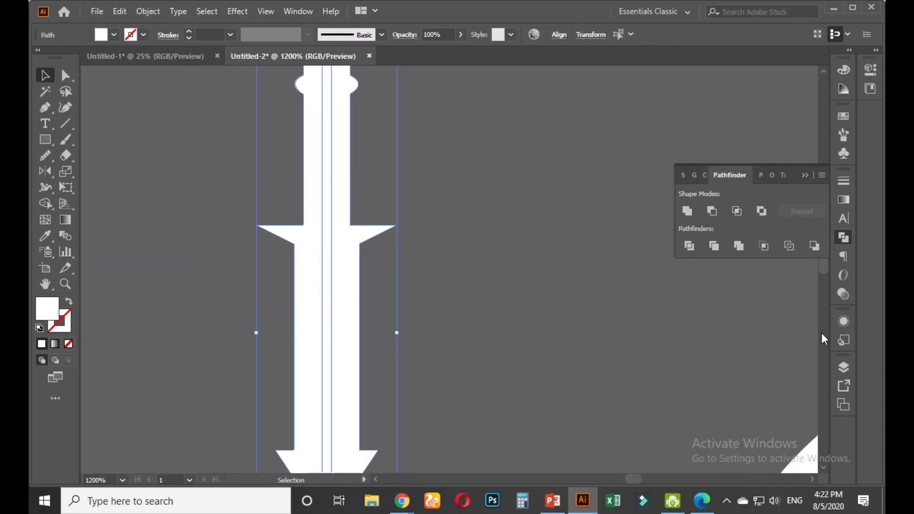
pyautogui.click(688, 211)
pyautogui.click(422, 256)
pyautogui.scroll(-2, 415, 258)
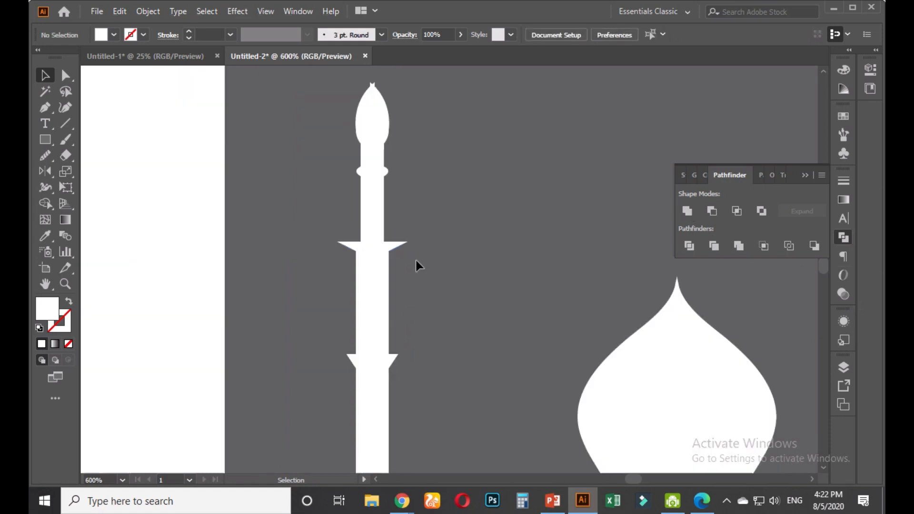
# Delete the anchor points of the two small spikes at the minaret's tip to remove the notch, and deselect the shape
pyautogui.scroll(3, 400, 299)
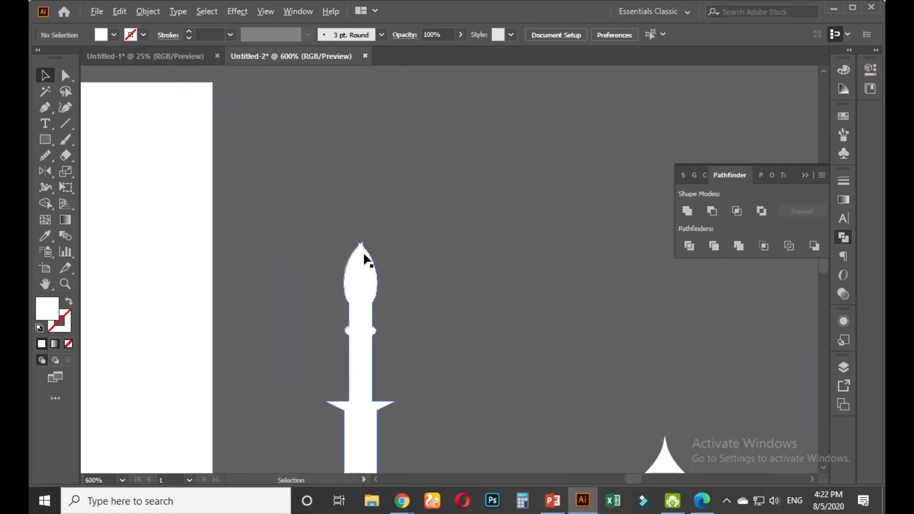
pyautogui.scroll(3, 364, 254)
pyautogui.scroll(2, 363, 250)
pyautogui.click(367, 224)
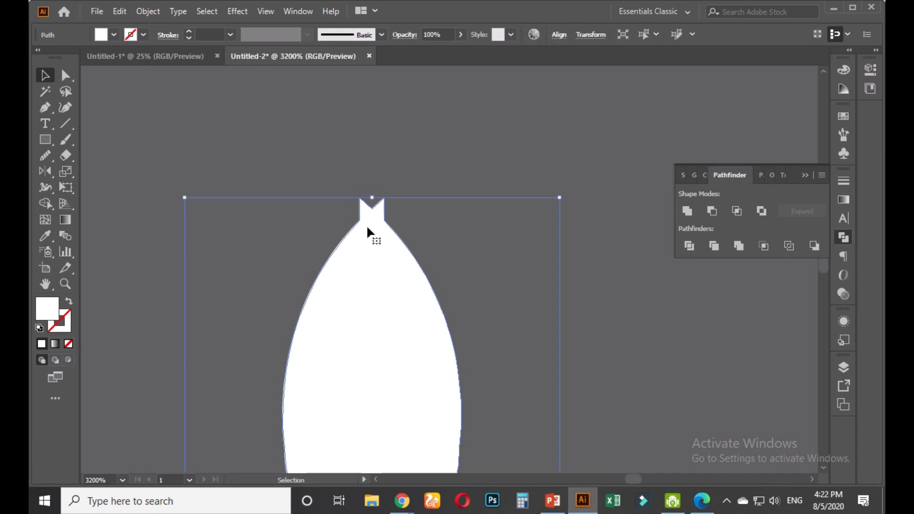
pyautogui.click(46, 106)
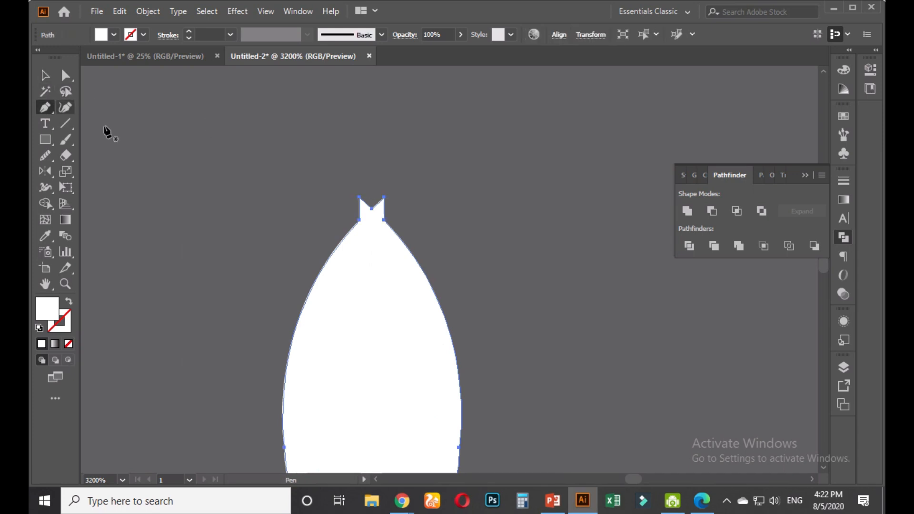
pyautogui.click(360, 220)
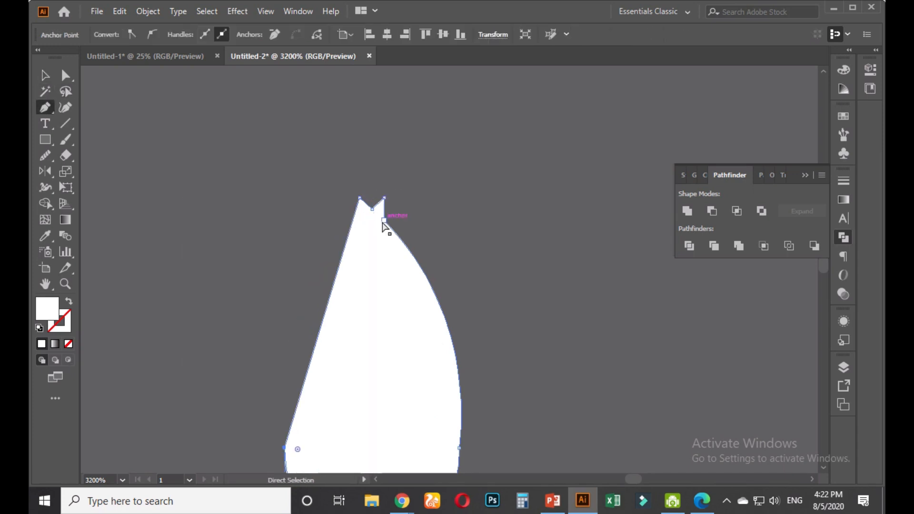
pyautogui.hotkey('ctrl', 'z')
pyautogui.click(384, 197)
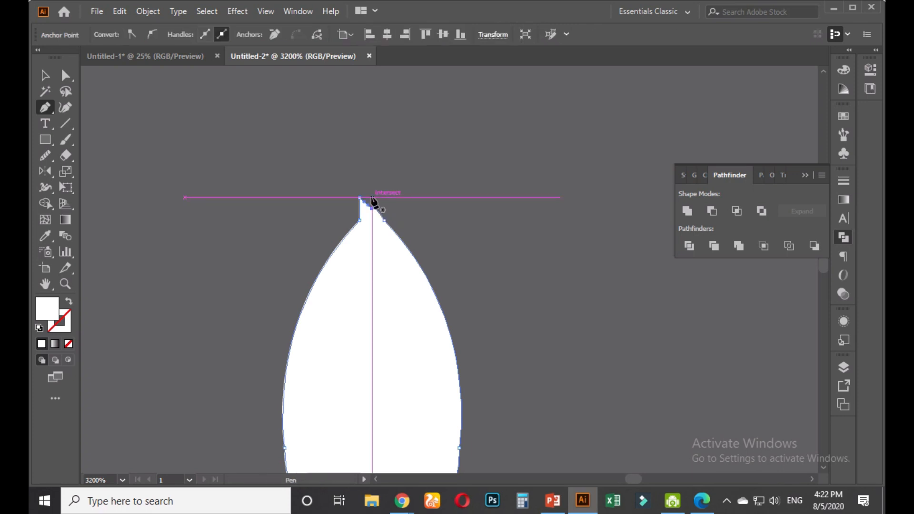
pyautogui.click(360, 198)
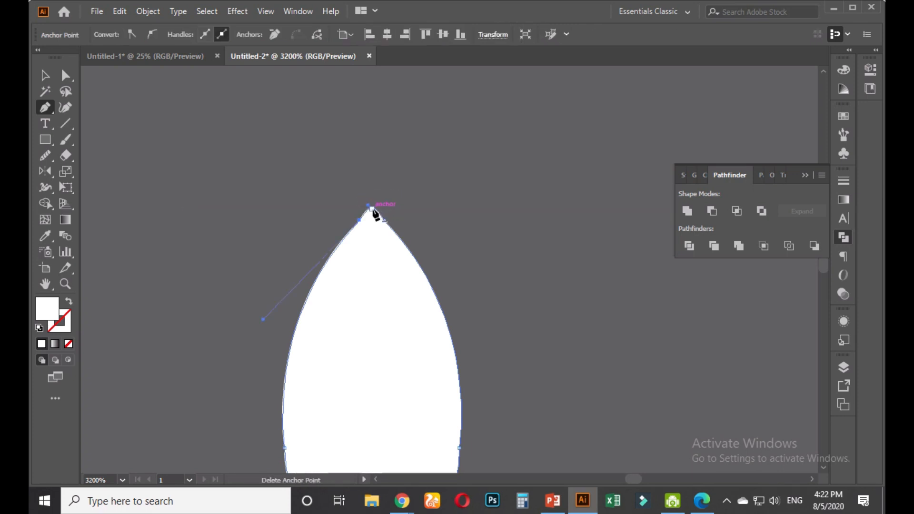
pyautogui.click(45, 75)
pyautogui.click(206, 189)
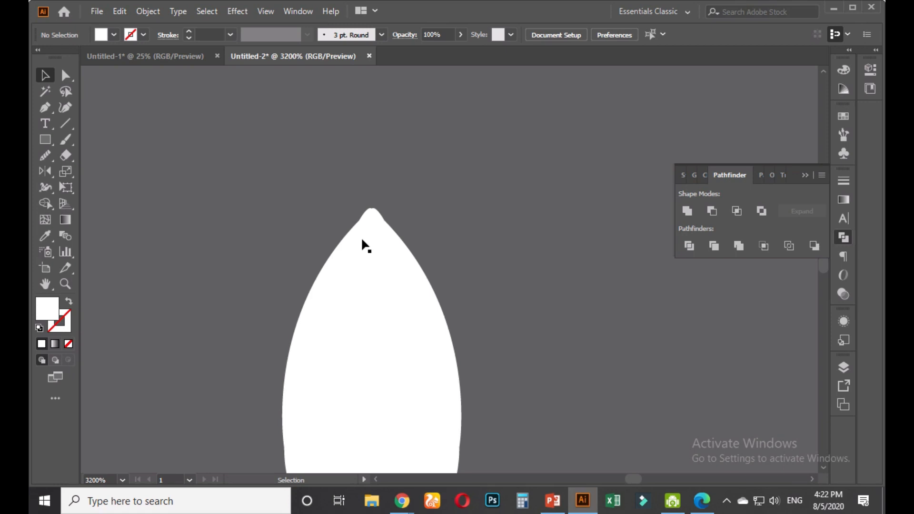
# Round the two pointed ends of the minaret's upper balcony with the Direct Selection tool's corner widgets
pyautogui.scroll(-3, 362, 252)
pyautogui.scroll(-3, 475, 319)
pyautogui.moveTo(497, 400); pyautogui.dragTo(327, 151)
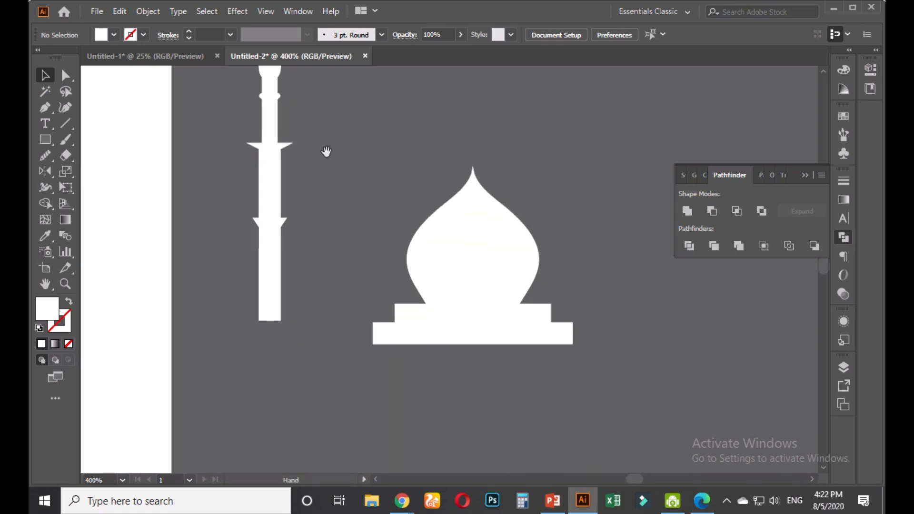
pyautogui.scroll(1, 296, 181)
pyautogui.scroll(1, 316, 281)
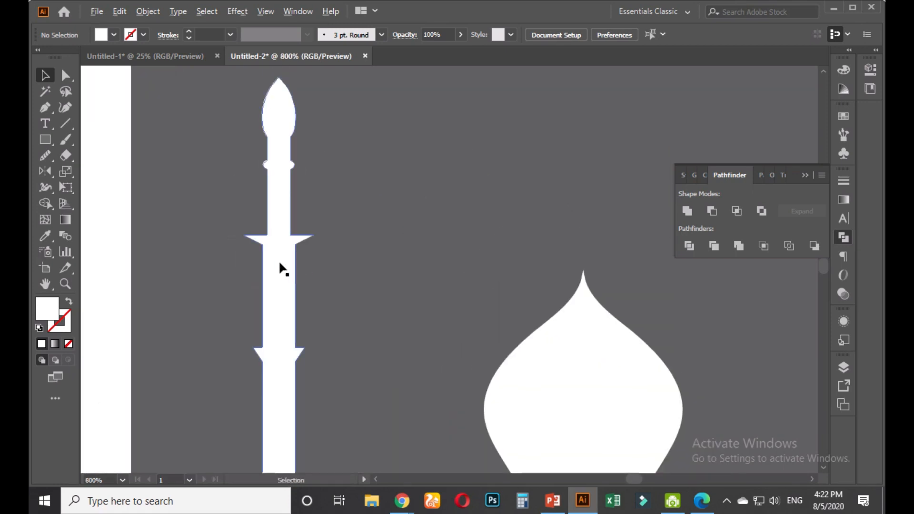
pyautogui.scroll(1, 277, 247)
pyautogui.scroll(2, 275, 233)
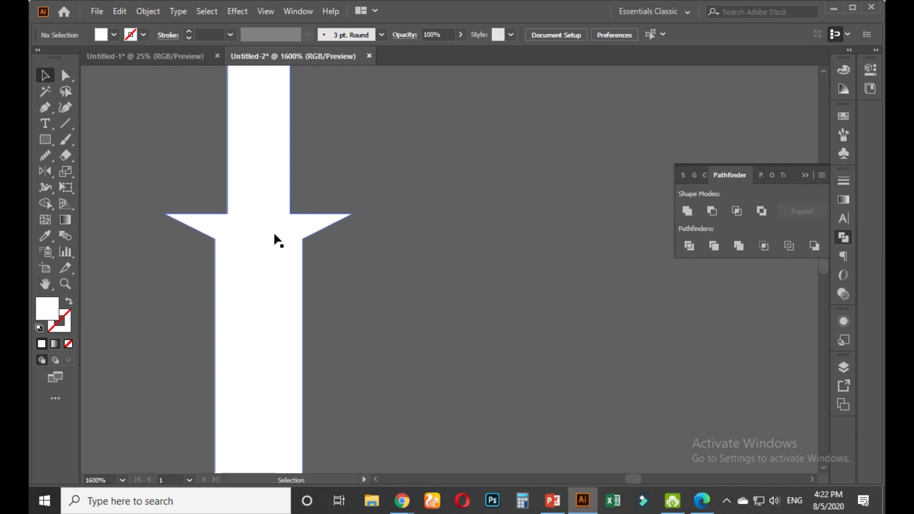
pyautogui.click(247, 216)
pyautogui.click(65, 76)
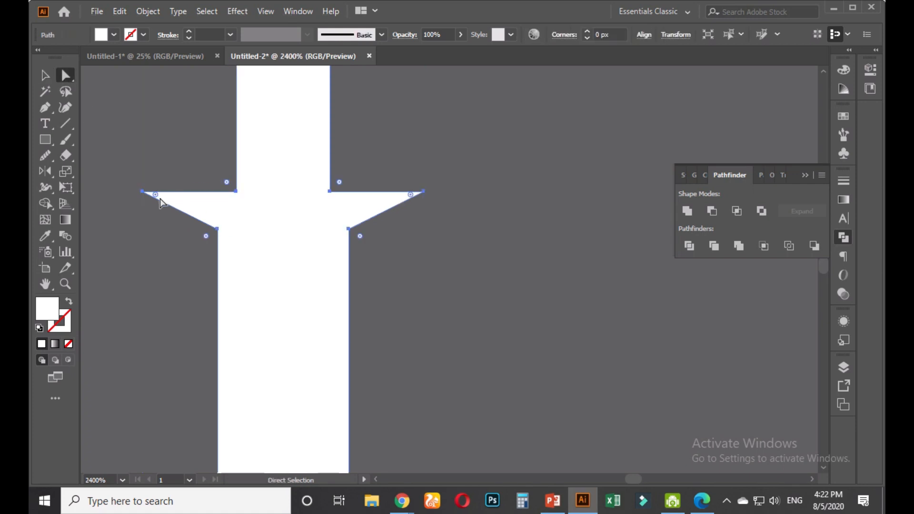
pyautogui.moveTo(156, 195); pyautogui.dragTo(168, 198)
pyautogui.moveTo(411, 194)
pyautogui.mouseDown()
pyautogui.moveTo(384, 202)
pyautogui.moveTo(404, 196)
pyautogui.mouseUp()
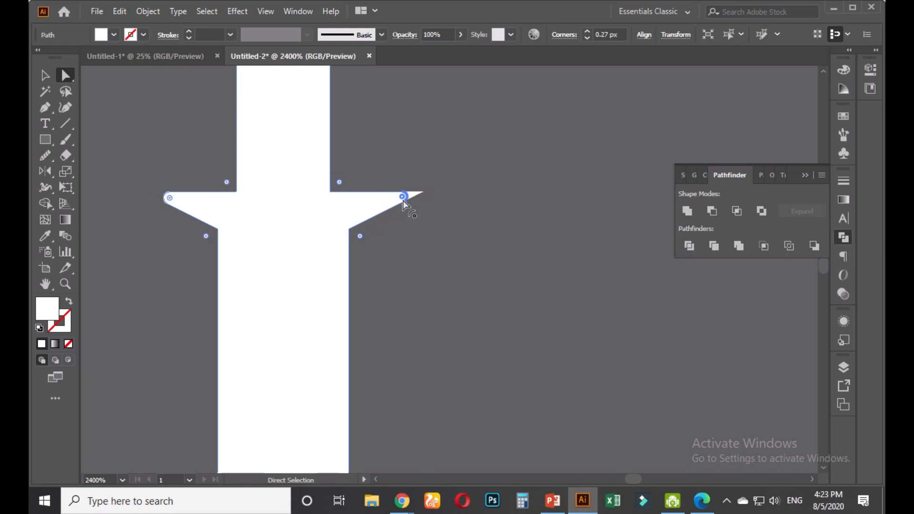
pyautogui.click(415, 230)
# Increase the rounding of the upper balcony's right tip slightly to match the left tip
pyautogui.scroll(-1, 347, 297)
pyautogui.scroll(1, 348, 288)
pyautogui.click(357, 216)
pyautogui.moveTo(399, 197); pyautogui.dragTo(397, 198)
pyautogui.click(380, 286)
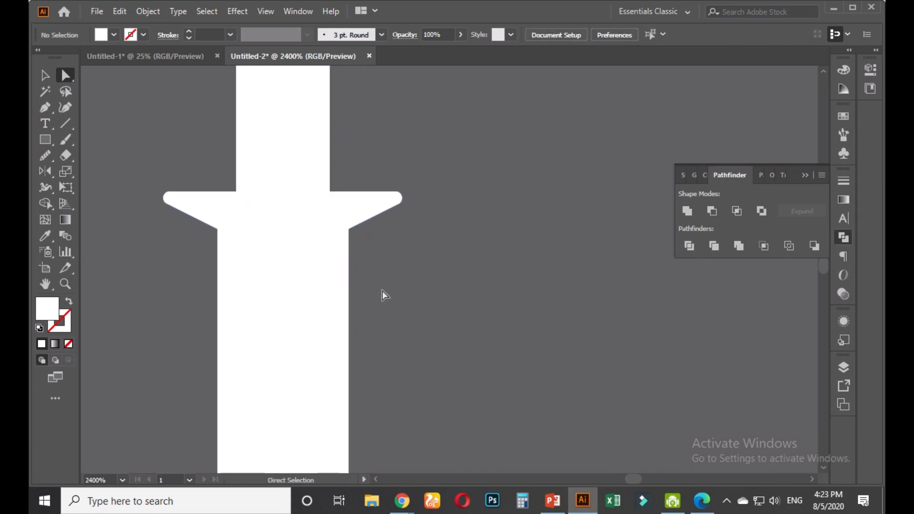
# Select the whole minaret around its lower balcony and round its corners together with the corner widgets
pyautogui.scroll(-5, 384, 293)
pyautogui.scroll(-1, 381, 314)
pyautogui.scroll(9, 376, 300)
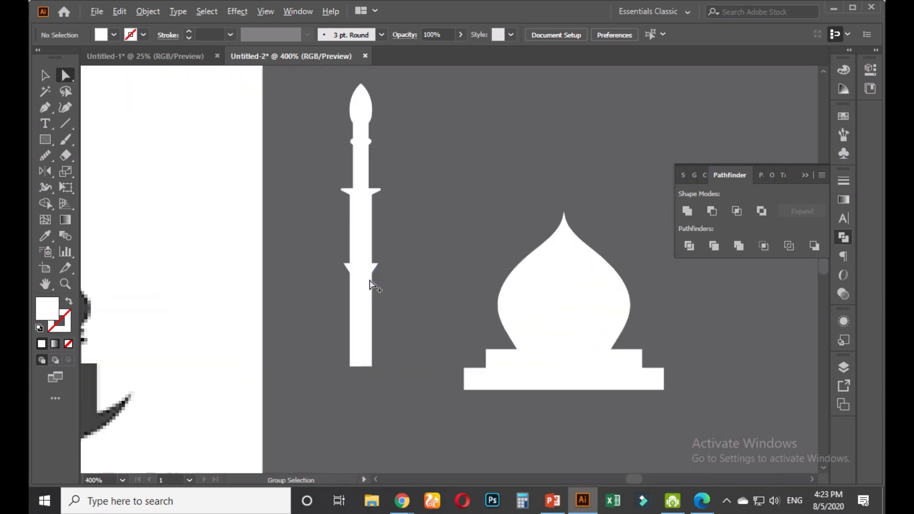
pyautogui.click(240, 167)
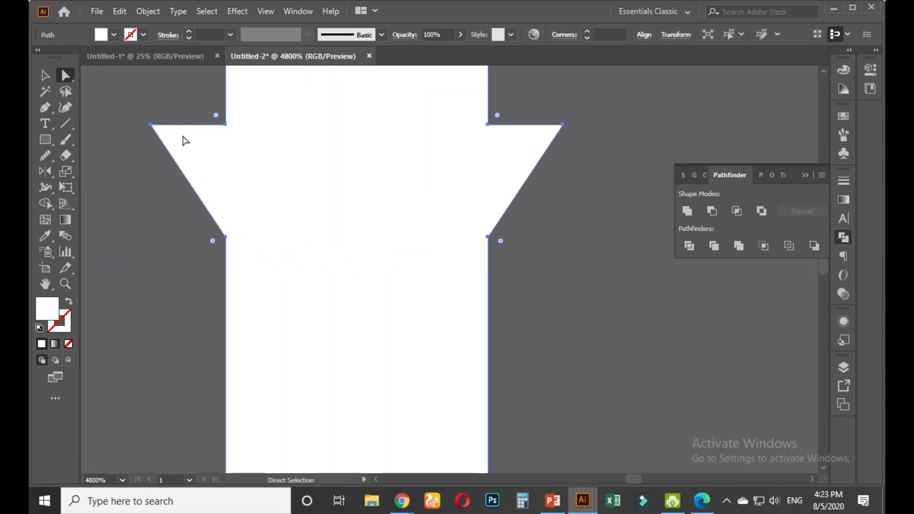
pyautogui.moveTo(207, 113); pyautogui.dragTo(198, 109)
pyautogui.hotkey('ctrl', 'z')
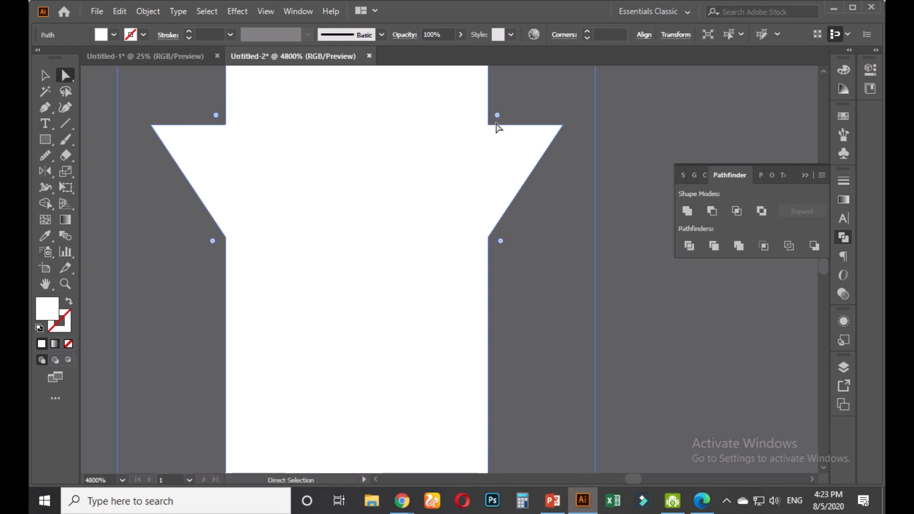
pyautogui.moveTo(498, 116); pyautogui.dragTo(537, 102)
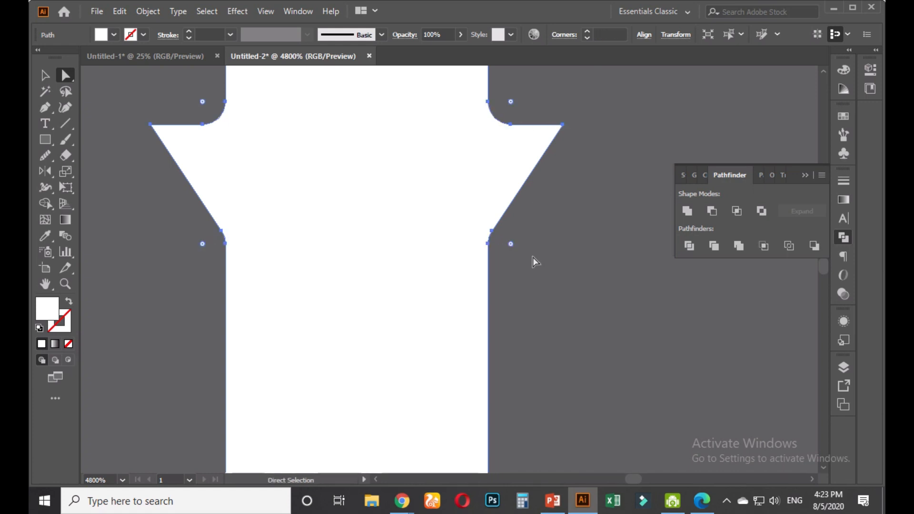
pyautogui.click(558, 292)
pyautogui.scroll(-5, 556, 300)
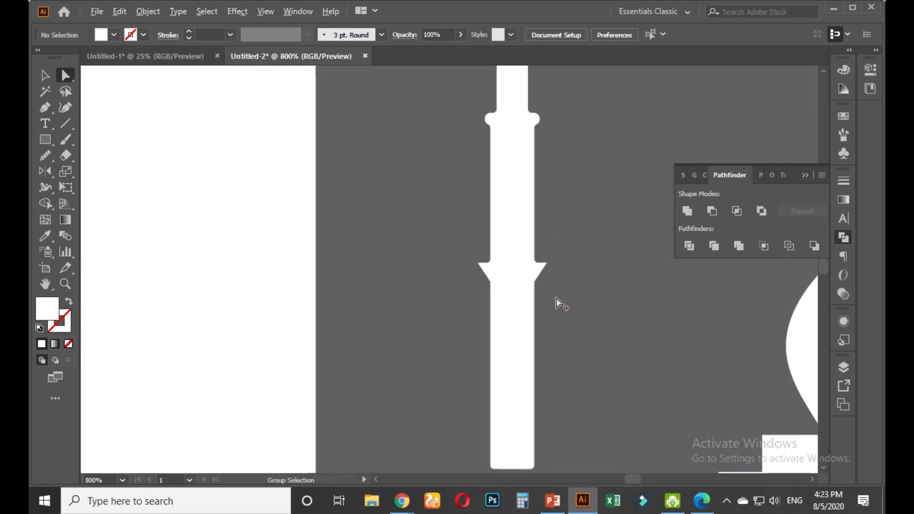
# Align the minaret and the dome along their bottom edges, and move the minaret against the left end of the dome's base
pyautogui.scroll(-1, 557, 295)
pyautogui.moveTo(565, 287); pyautogui.dragTo(464, 331)
pyautogui.scroll(-1, 499, 325)
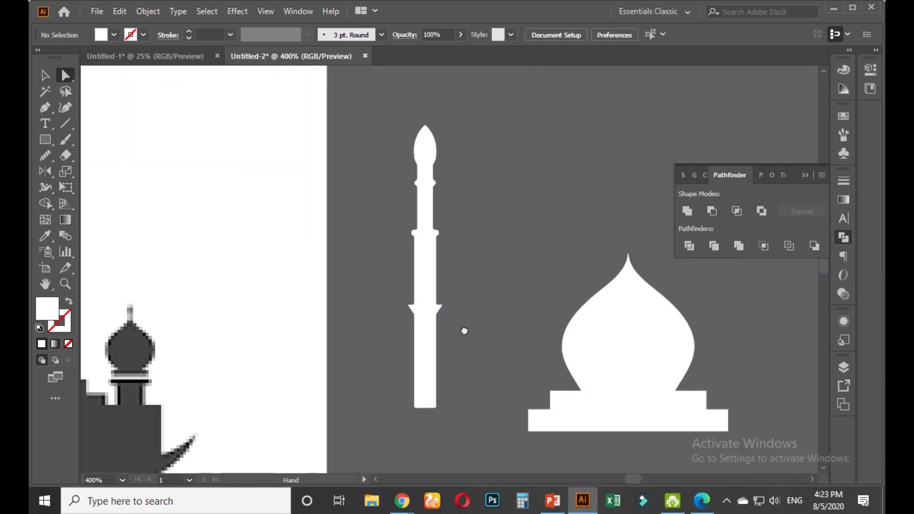
pyautogui.click(45, 75)
pyautogui.moveTo(402, 170); pyautogui.dragTo(372, 289)
pyautogui.keyDown('shift'); pyautogui.click(496, 339); pyautogui.keyUp('shift')
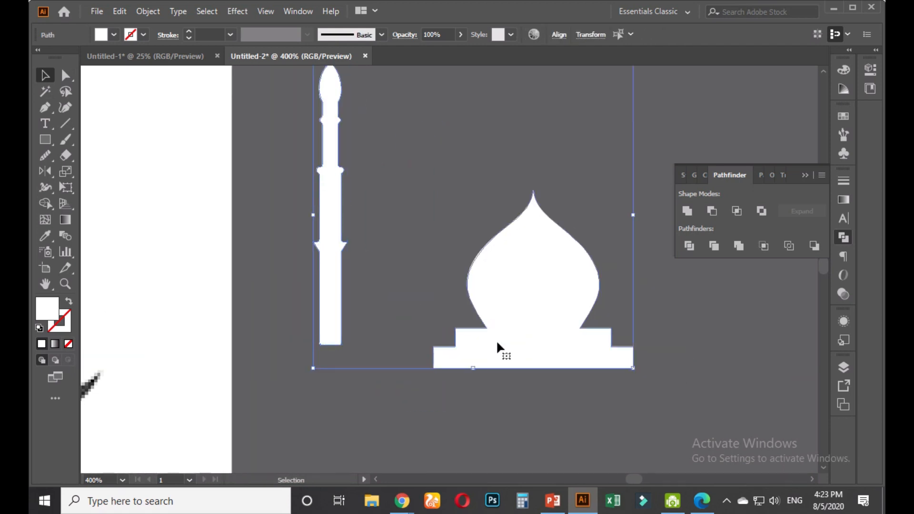
pyautogui.click(560, 36)
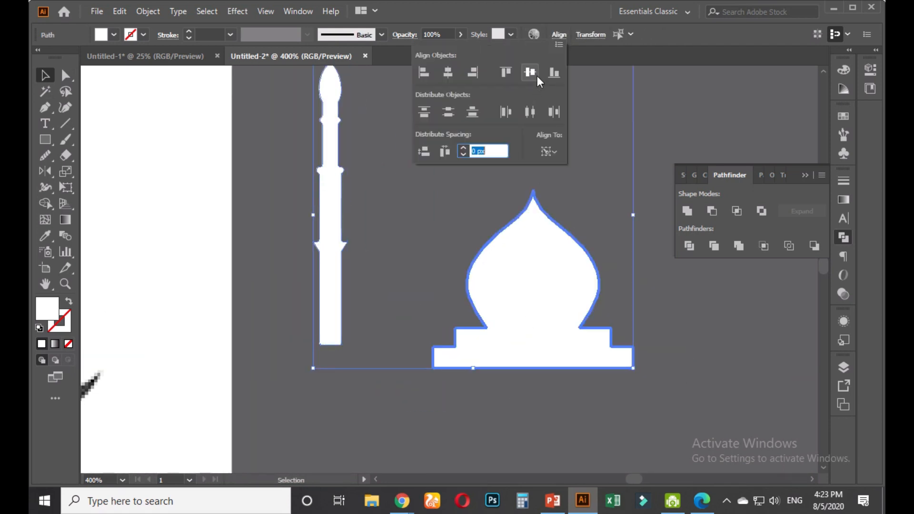
pyautogui.click(554, 72)
pyautogui.click(432, 200)
pyautogui.click(432, 201)
pyautogui.moveTo(339, 234); pyautogui.dragTo(420, 245)
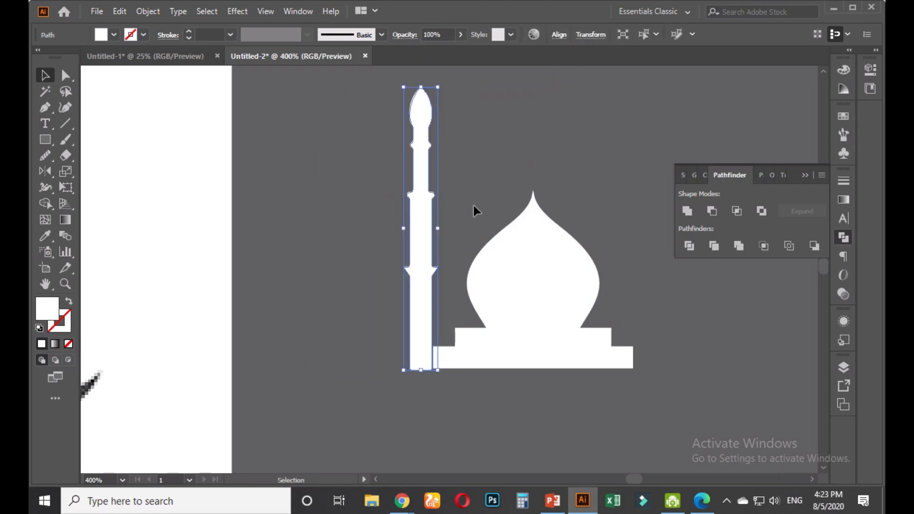
pyautogui.click(474, 210)
# Examine the small right tower in the traced reference and compare it with the other mosque reference images
pyautogui.scroll(-2, 457, 309)
pyautogui.scroll(-1, 457, 313)
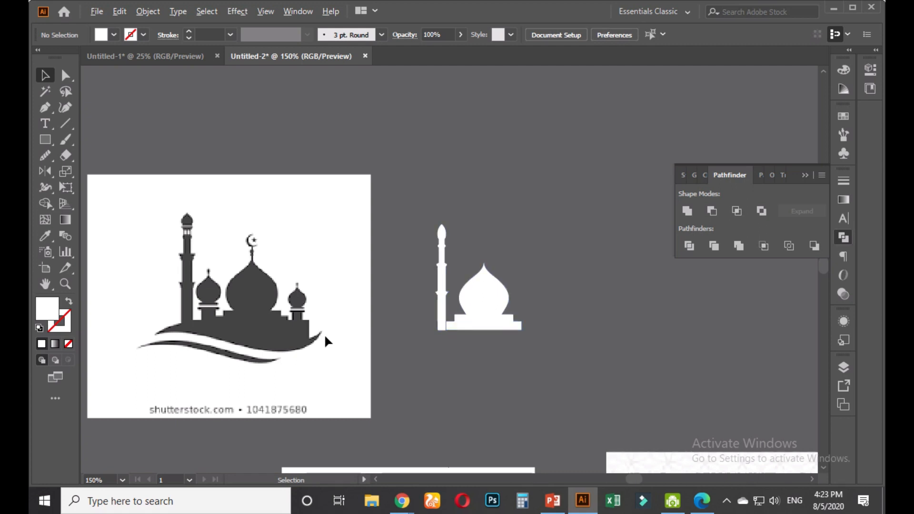
pyautogui.scroll(3, 292, 317)
pyautogui.scroll(3, 291, 317)
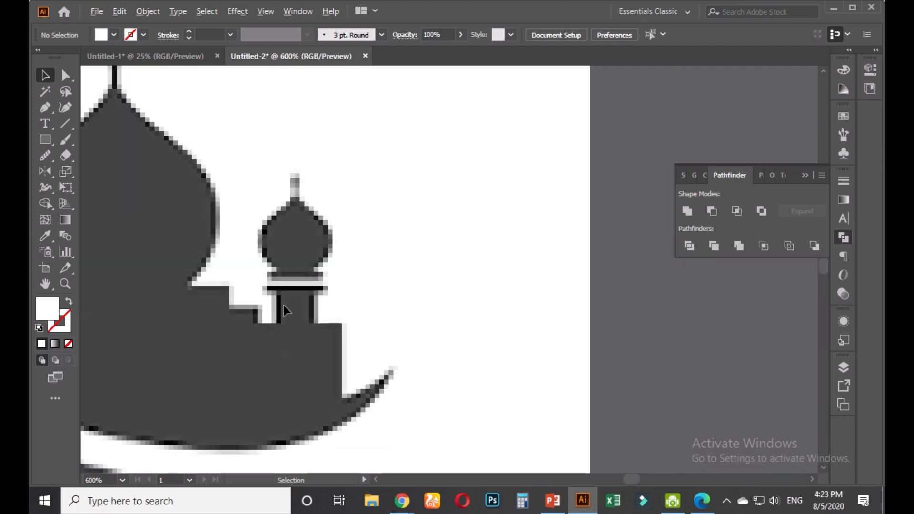
pyautogui.scroll(-6, 290, 306)
pyautogui.press('space')
pyautogui.moveTo(446, 447); pyautogui.dragTo(353, 219)
pyautogui.press('space')
pyautogui.moveTo(479, 385); pyautogui.dragTo(345, 315)
pyautogui.scroll(-2, 345, 315)
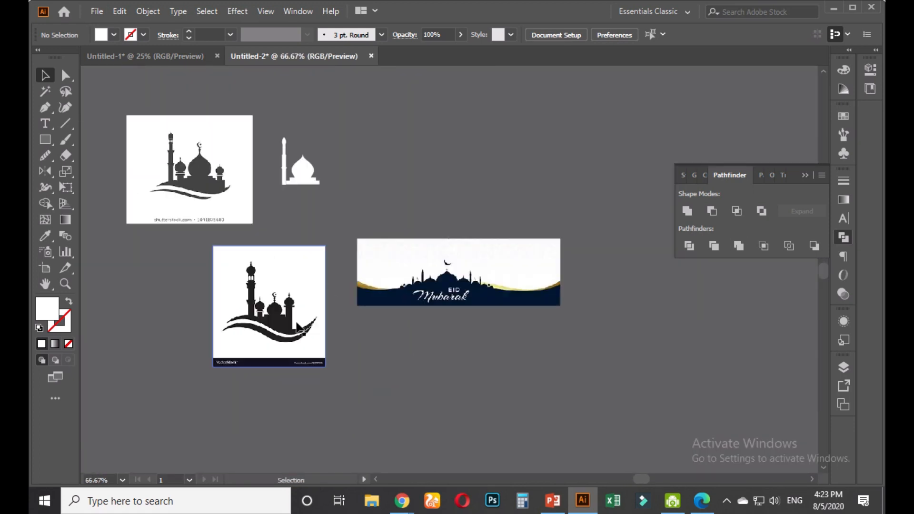
# Start a Pen tool path up the right tower's outer shaft edge and around the thin ledge beneath its dome
pyautogui.scroll(4, 300, 333)
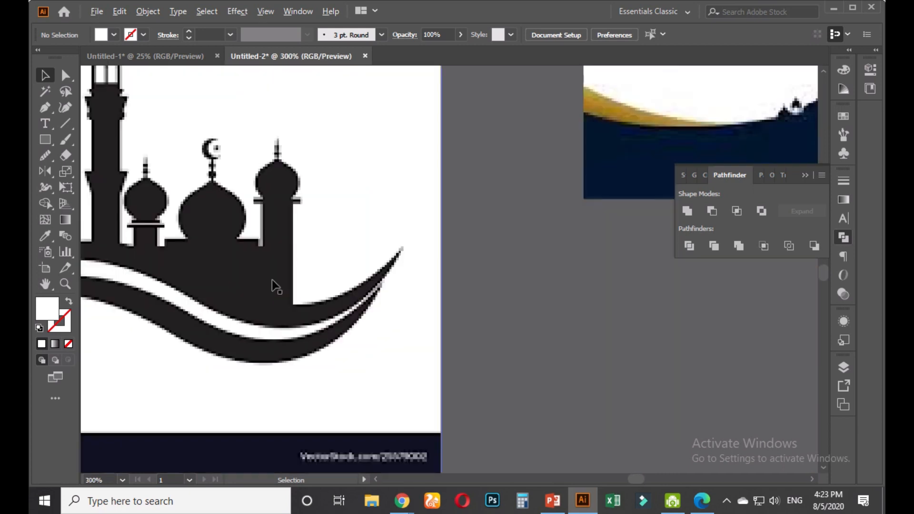
pyautogui.scroll(1, 273, 282)
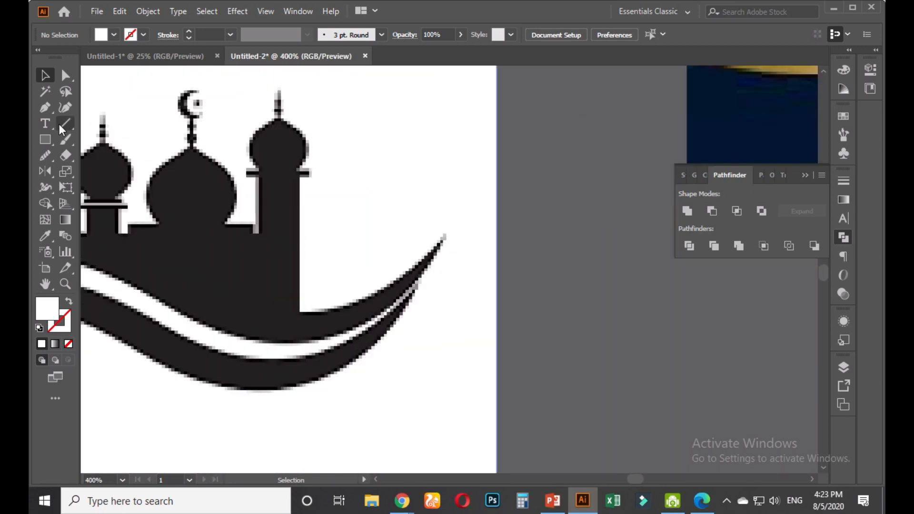
pyautogui.click(297, 312)
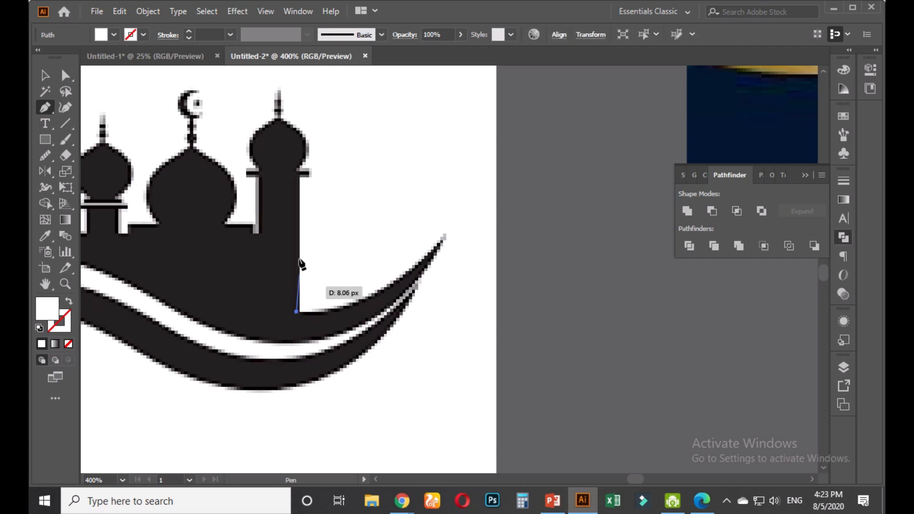
pyautogui.click(298, 177)
pyautogui.scroll(2, 299, 176)
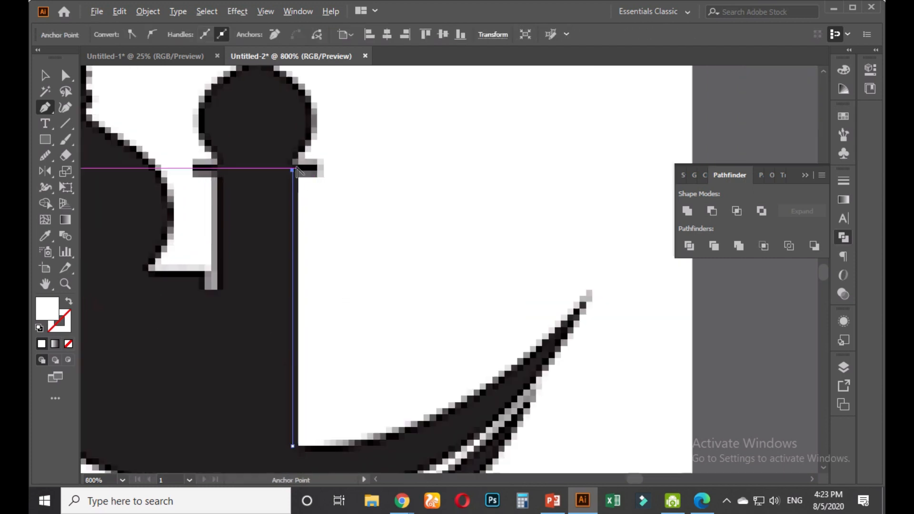
pyautogui.click(329, 169)
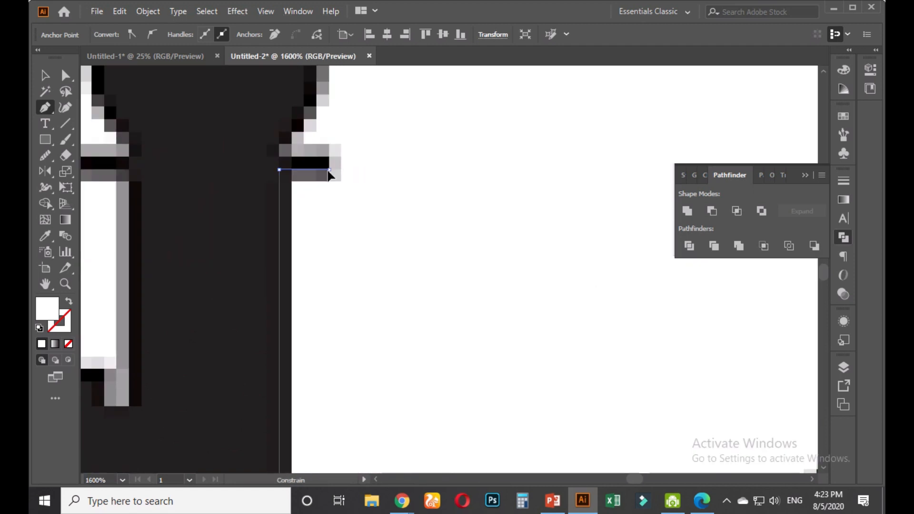
pyautogui.click(330, 155)
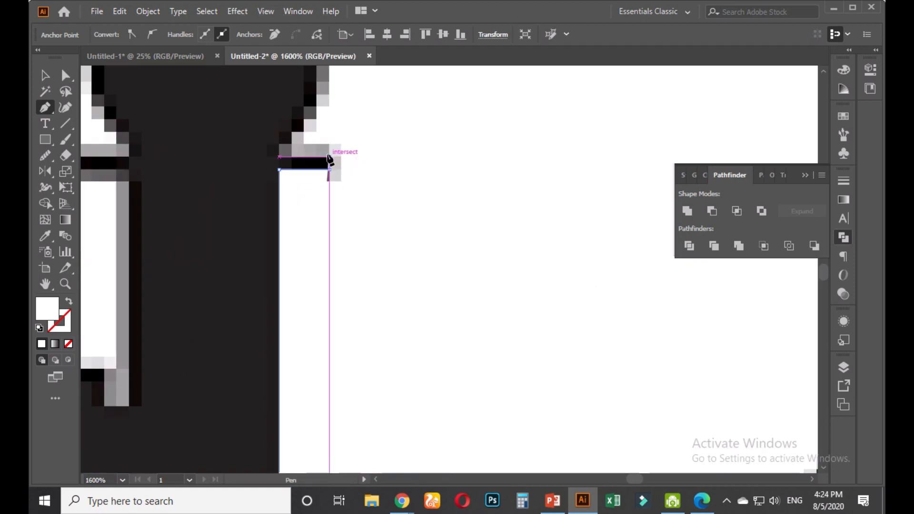
pyautogui.click(279, 157)
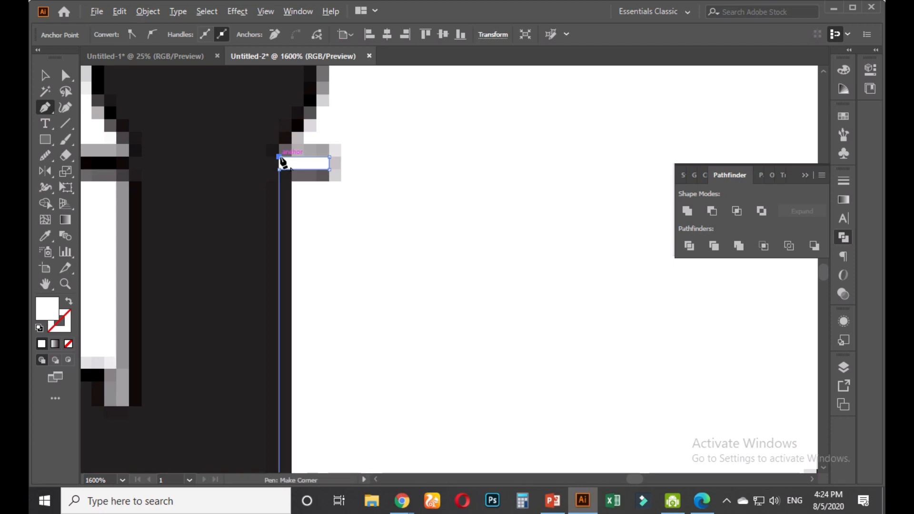
# Continue the path as a curve along the right side of the tower's dome up to the base of its spire
pyautogui.scroll(-2, 279, 157)
pyautogui.moveTo(293, 151); pyautogui.dragTo(298, 248)
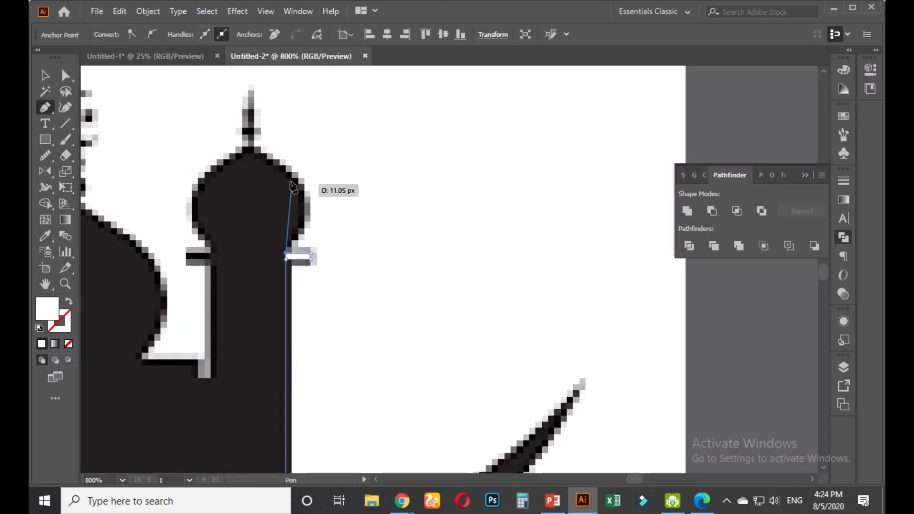
pyautogui.moveTo(299, 197); pyautogui.dragTo(284, 172)
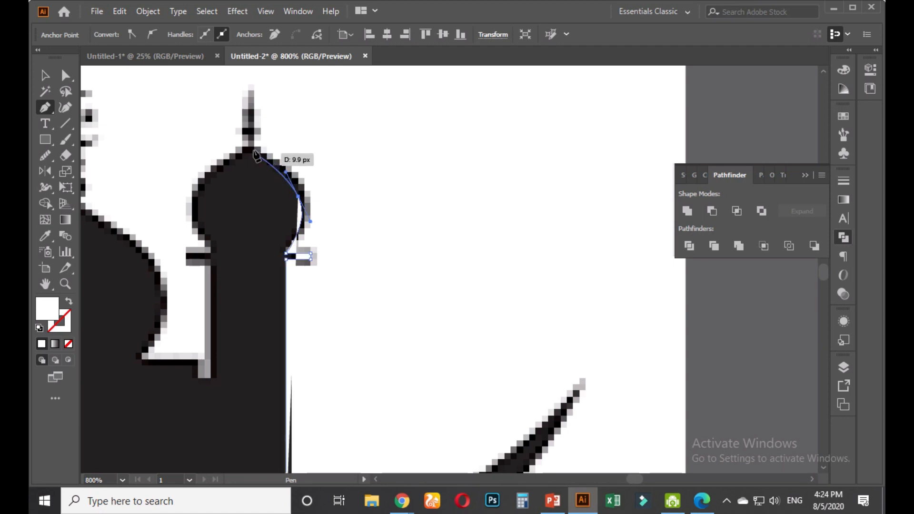
pyautogui.click(254, 151)
# Trace the spire's right edge with its small crossbar up to the tip, ending the path on the tower's centre line
pyautogui.scroll(3, 250, 162)
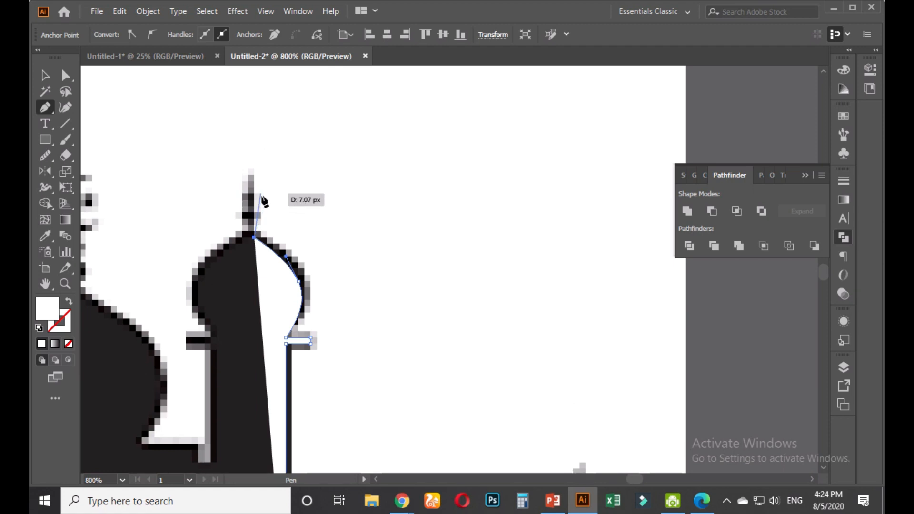
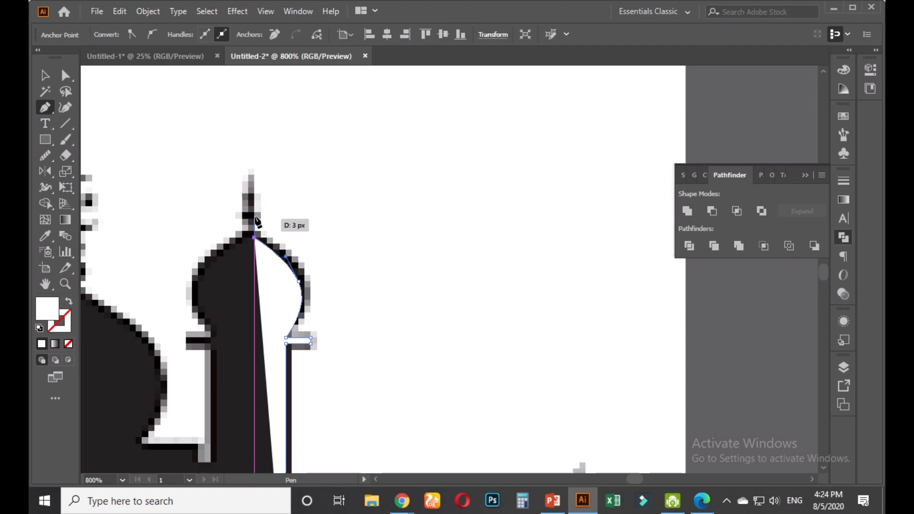
pyautogui.scroll(2, 256, 220)
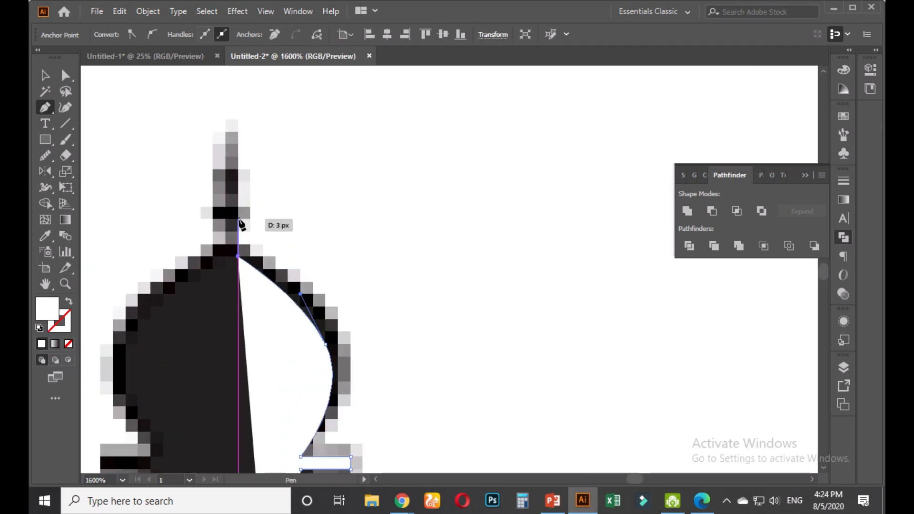
pyautogui.click(238, 219)
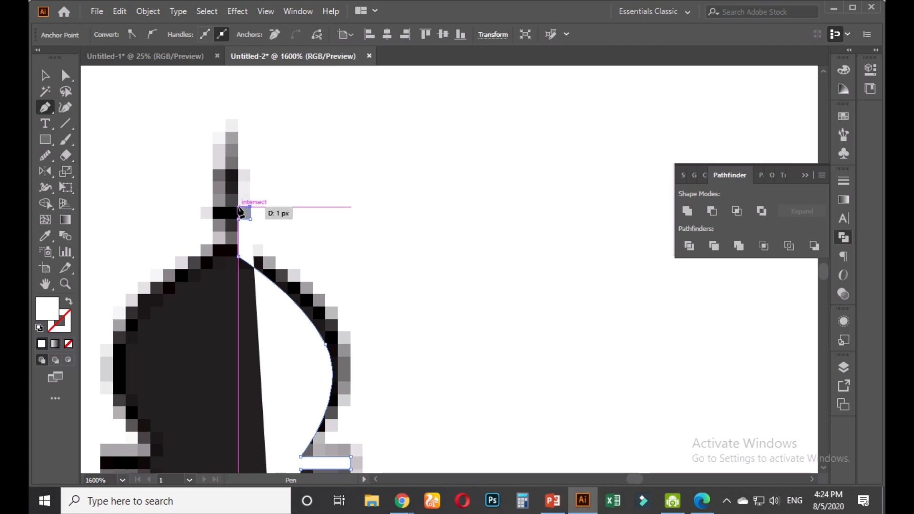
pyautogui.click(239, 208)
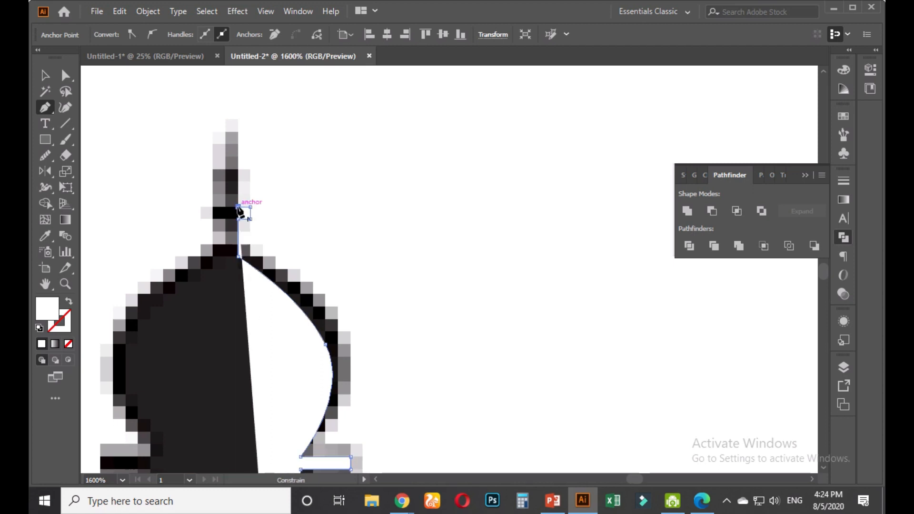
pyautogui.click(238, 182)
pyautogui.click(241, 181)
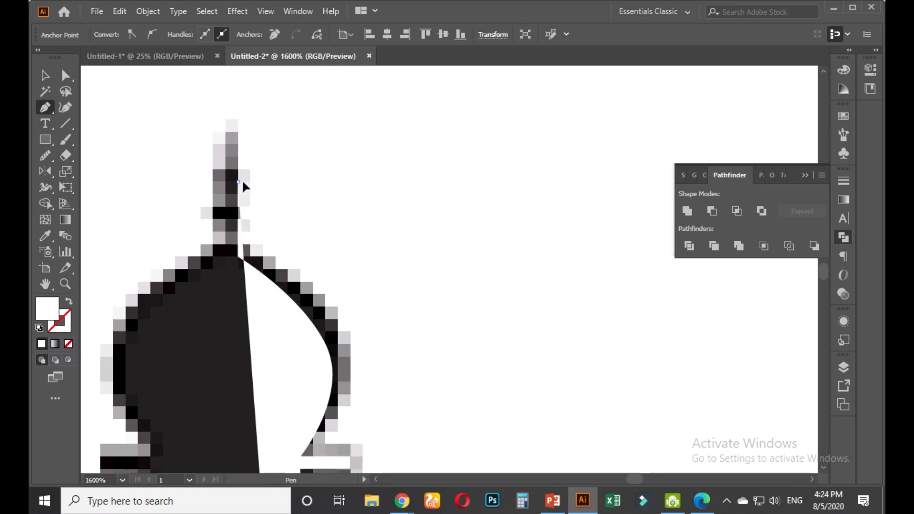
pyautogui.scroll(1, 220, 194)
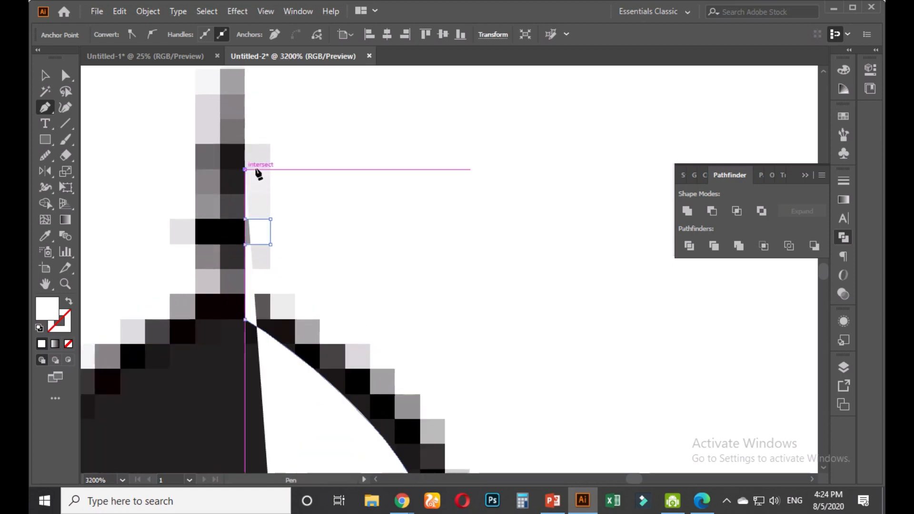
pyautogui.moveTo(258, 170); pyautogui.dragTo(229, 141)
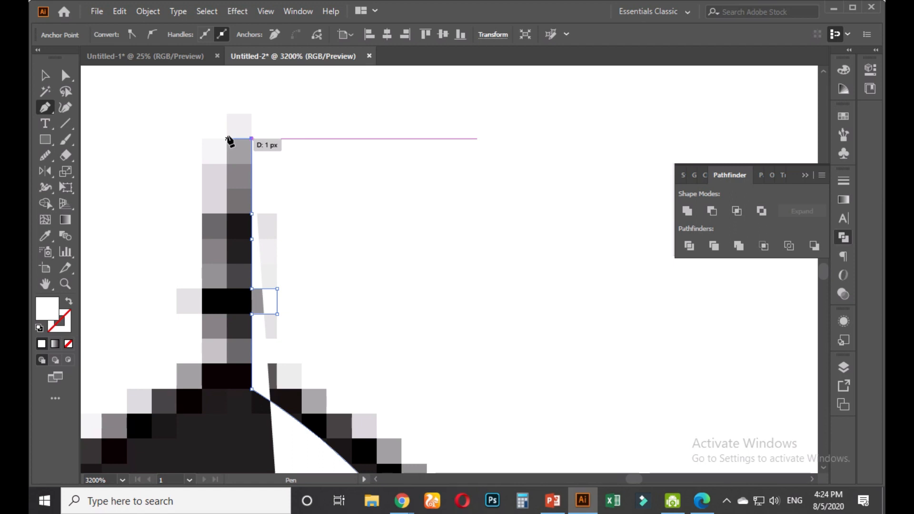
pyautogui.scroll(-4, 232, 135)
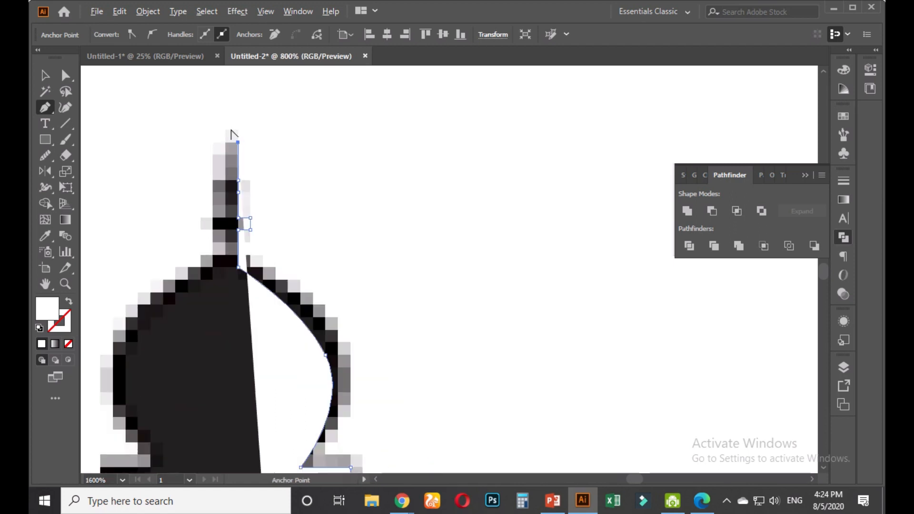
pyautogui.scroll(2, 232, 140)
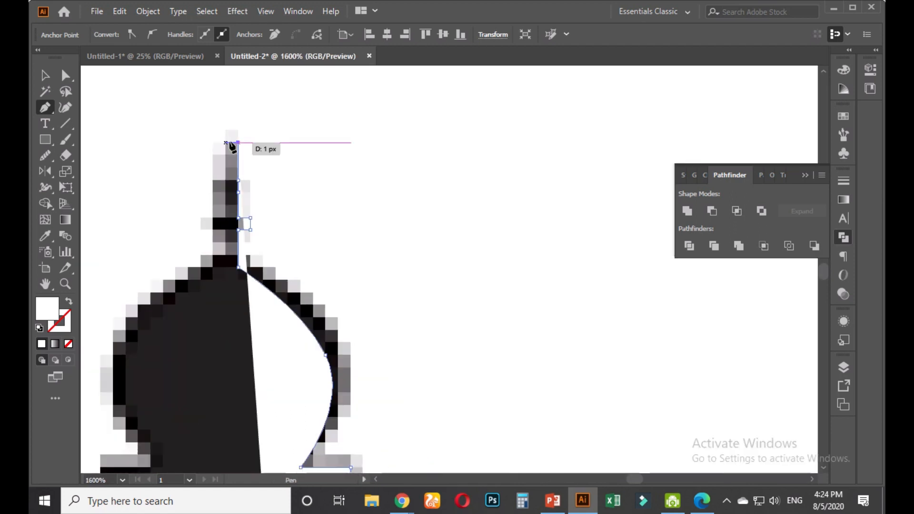
pyautogui.moveTo(226, 142); pyautogui.dragTo(225, 141)
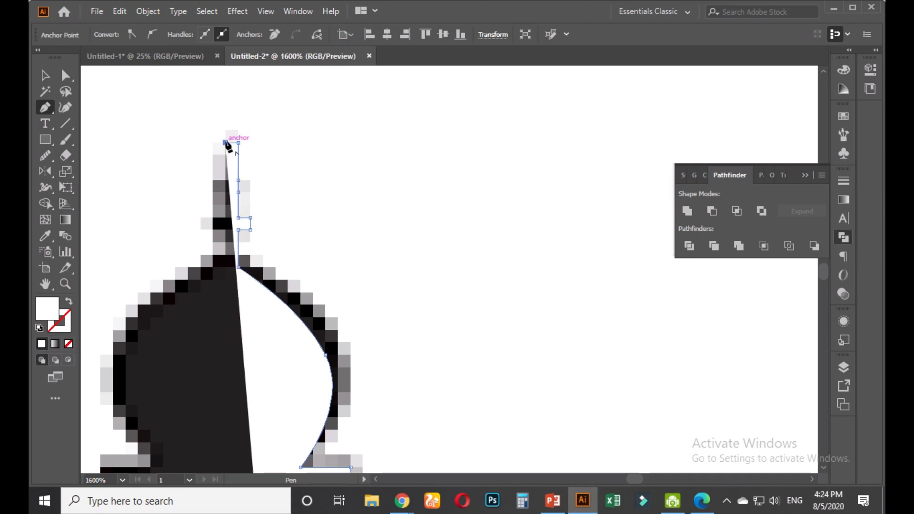
# Close the half-tower outline straight down the centre line and along the base, and move it onto the empty canvas beside the reference
pyautogui.scroll(-2, 225, 141)
pyautogui.scroll(-2, 226, 157)
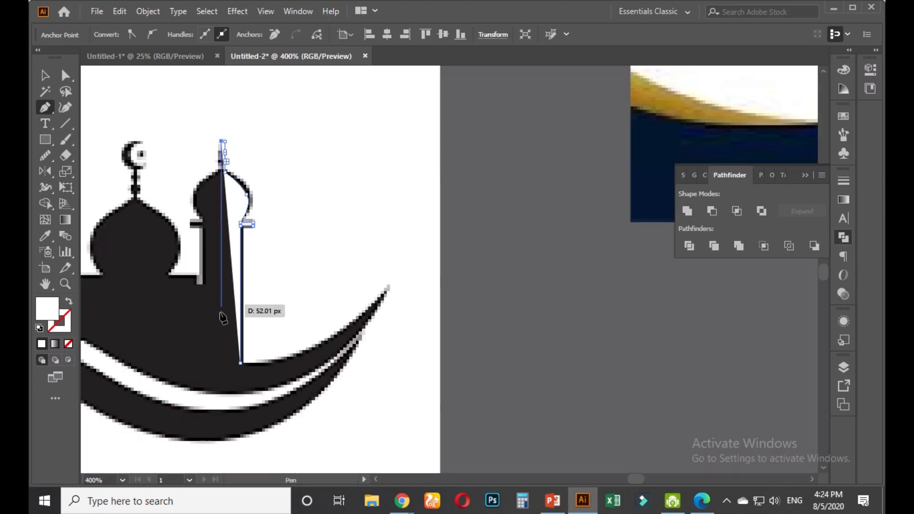
pyautogui.click(221, 362)
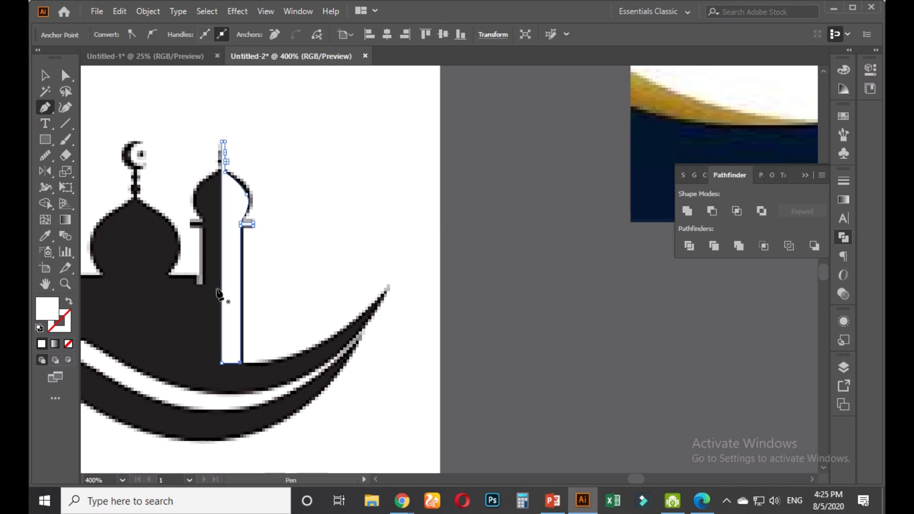
pyautogui.click(44, 78)
pyautogui.moveTo(230, 221); pyautogui.dragTo(499, 243)
pyautogui.click(573, 270)
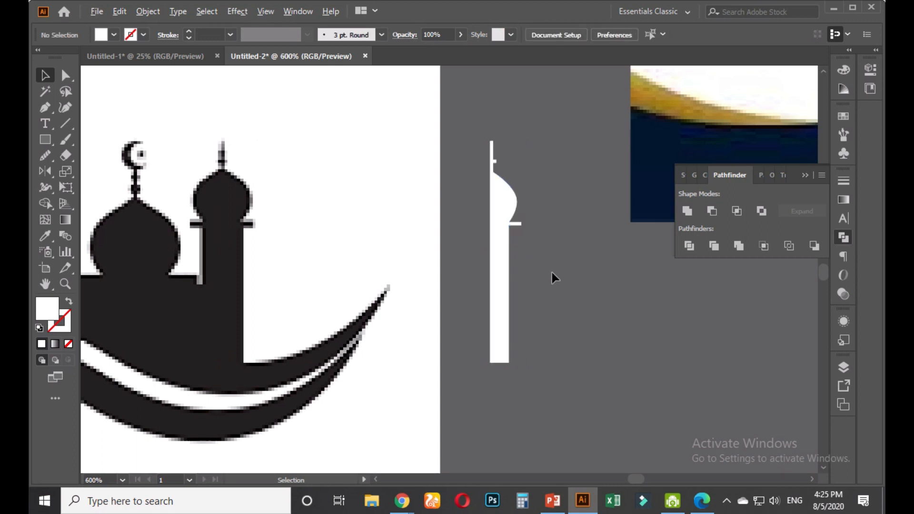
# Make a reflected copy of the half tower across the vertical axis and place it against the original's straight left edge
pyautogui.scroll(1, 551, 275)
pyautogui.click(482, 215)
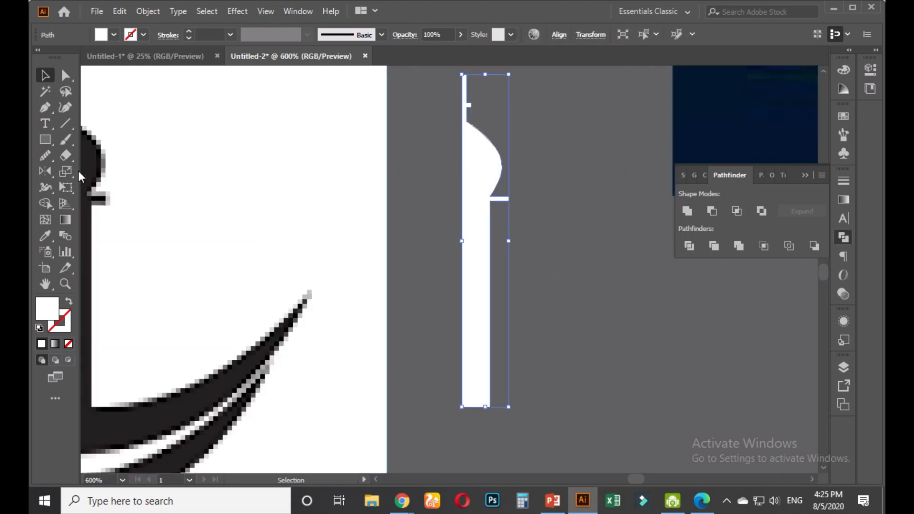
pyautogui.doubleClick(46, 171)
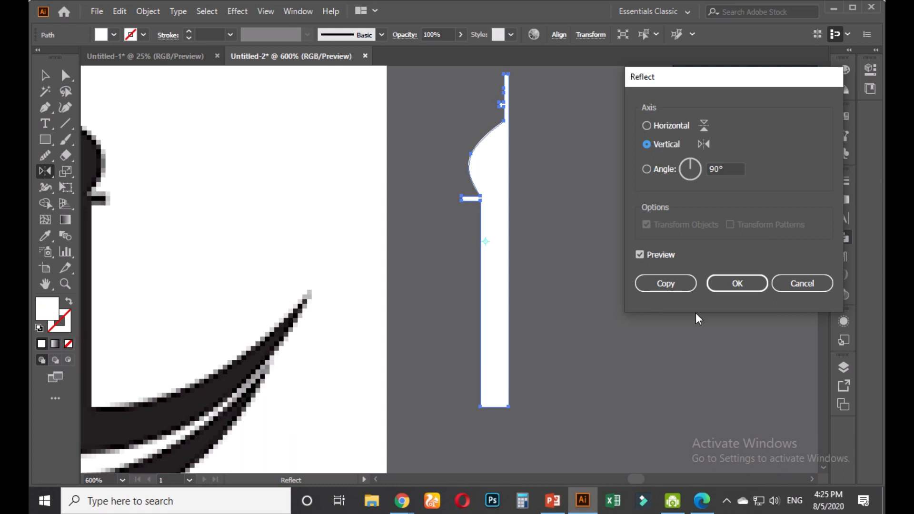
pyautogui.click(665, 283)
pyautogui.click(45, 79)
pyautogui.click(516, 204)
pyautogui.moveTo(485, 205); pyautogui.dragTo(457, 205)
# Select both tower halves and unite them into a single shape
pyautogui.click(537, 235)
pyautogui.moveTo(535, 210); pyautogui.dragTo(445, 309)
pyautogui.click(689, 212)
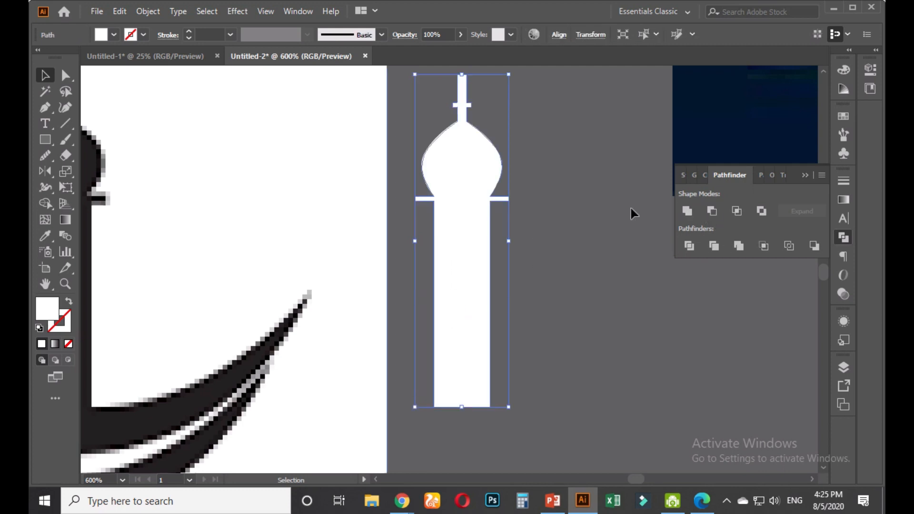
# Move the spire's two top corner points onto its top centre point to form a sharp pointed tip
pyautogui.click(550, 133)
pyautogui.moveTo(540, 149); pyautogui.dragTo(513, 285)
pyautogui.scroll(1, 450, 227)
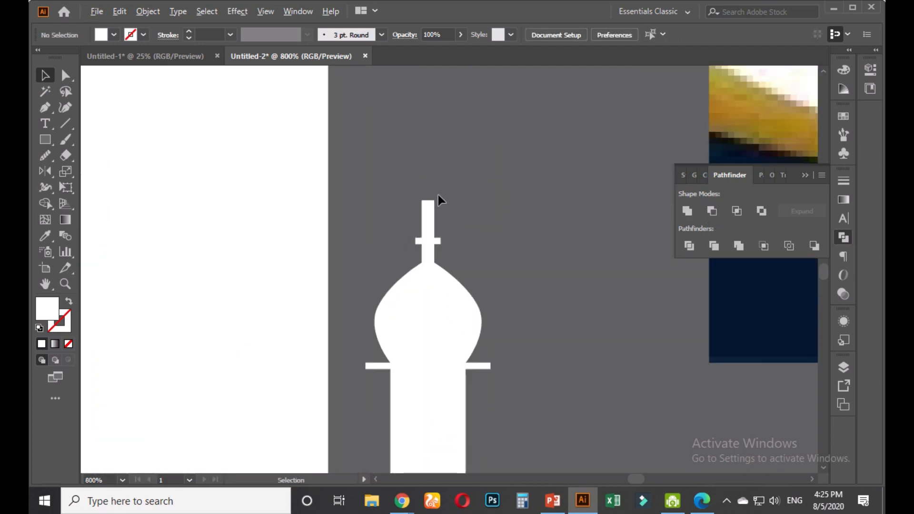
pyautogui.scroll(6, 438, 196)
pyautogui.click(66, 75)
pyautogui.click(386, 238)
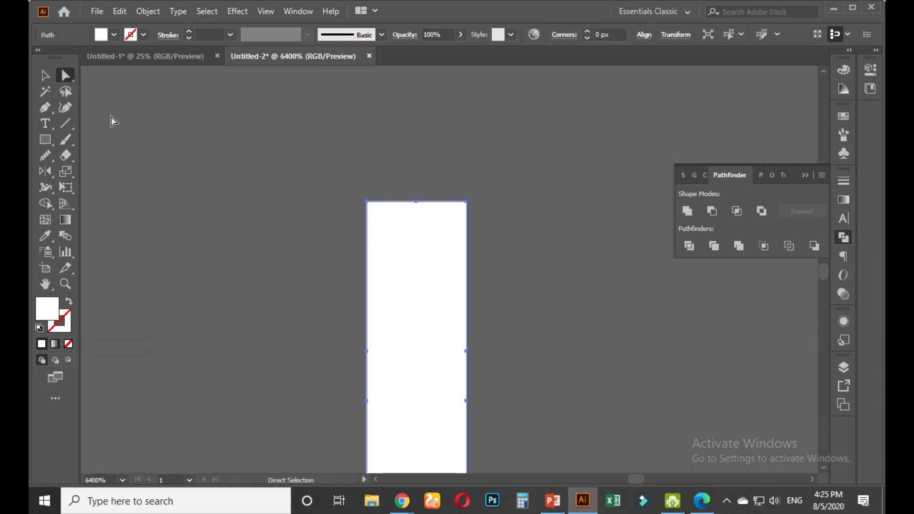
pyautogui.click(45, 75)
pyautogui.click(479, 227)
pyautogui.click(418, 242)
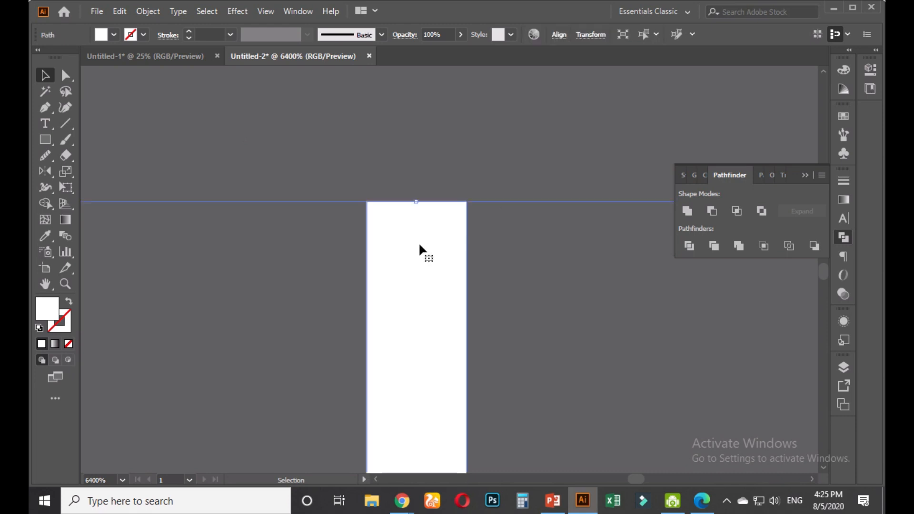
pyautogui.click(65, 76)
pyautogui.click(467, 202)
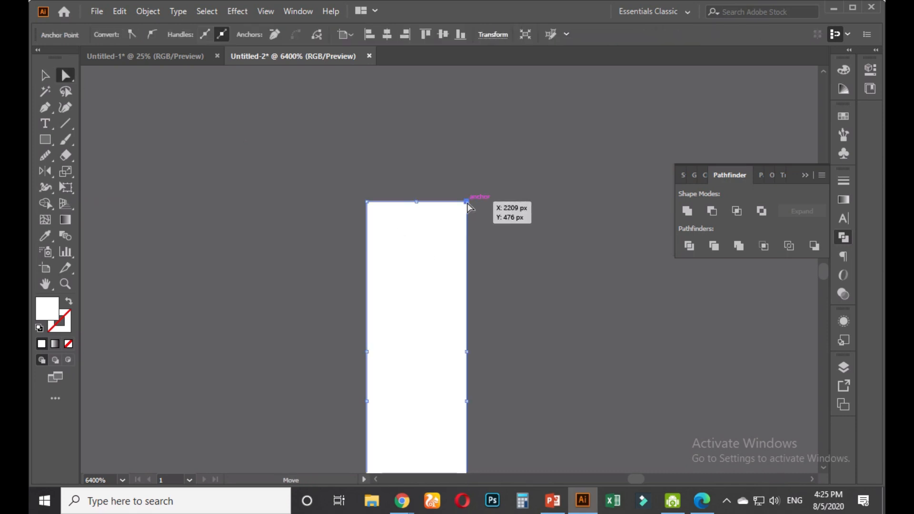
pyautogui.moveTo(467, 203); pyautogui.dragTo(416, 218)
pyautogui.moveTo(367, 202); pyautogui.dragTo(417, 202)
pyautogui.click(481, 227)
# Delete the upper right corner point of the spire's crossbar to give that arm a slanted edge
pyautogui.scroll(-3, 486, 233)
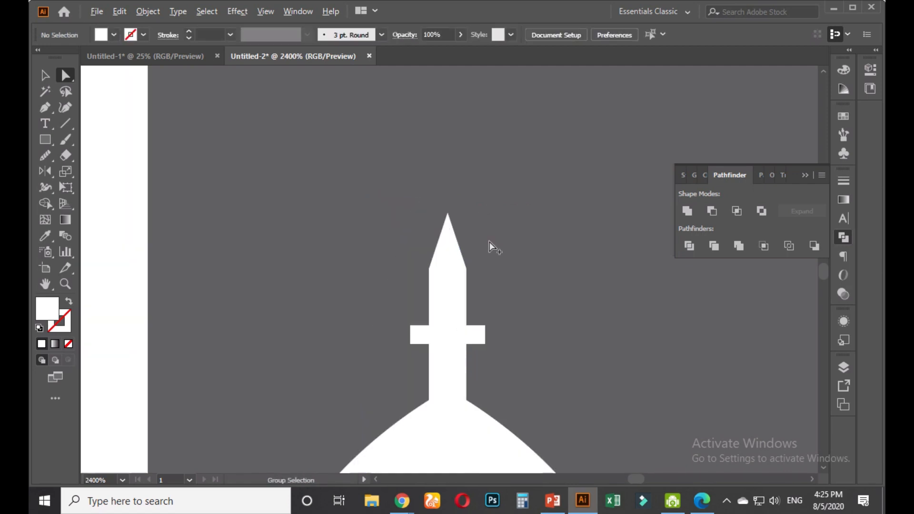
pyautogui.scroll(5, 487, 280)
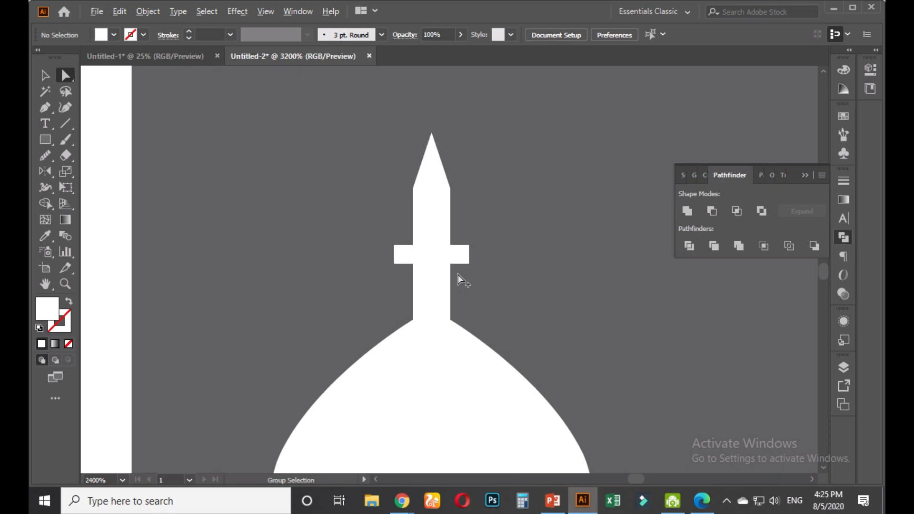
pyautogui.click(507, 238)
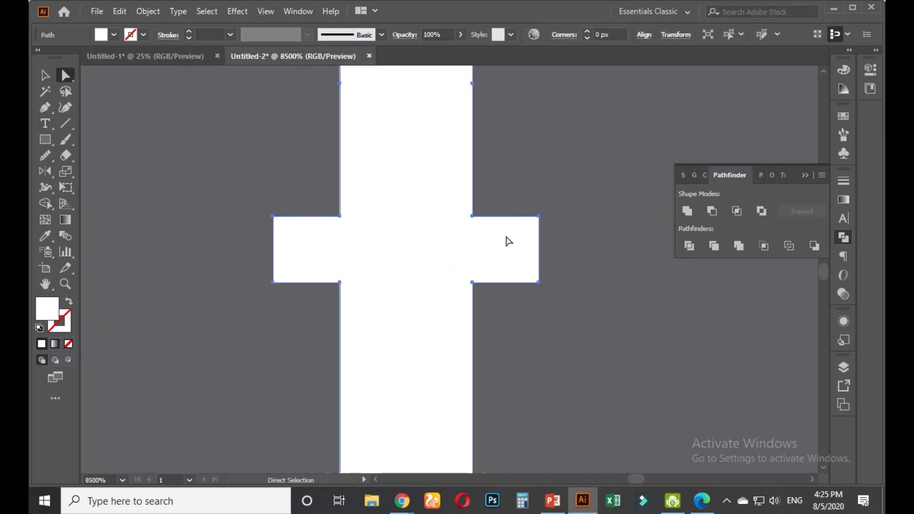
pyautogui.click(538, 217)
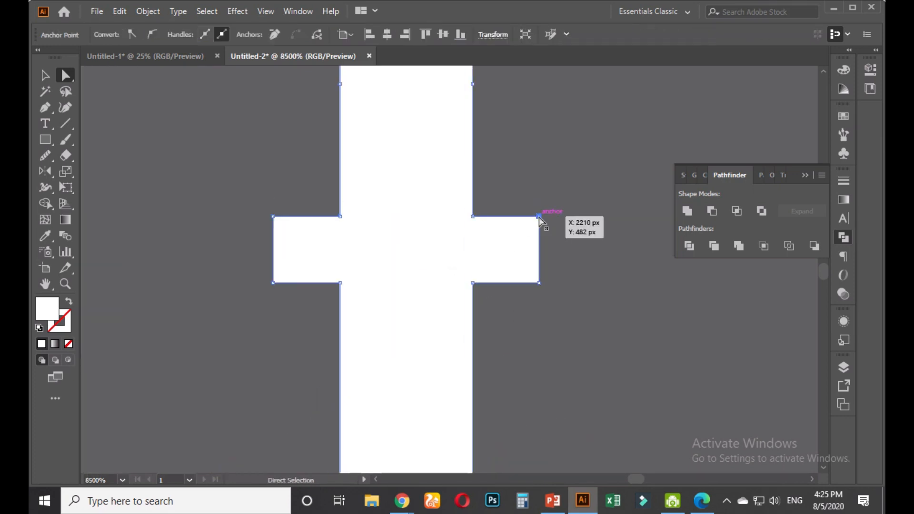
pyautogui.press('Delete')
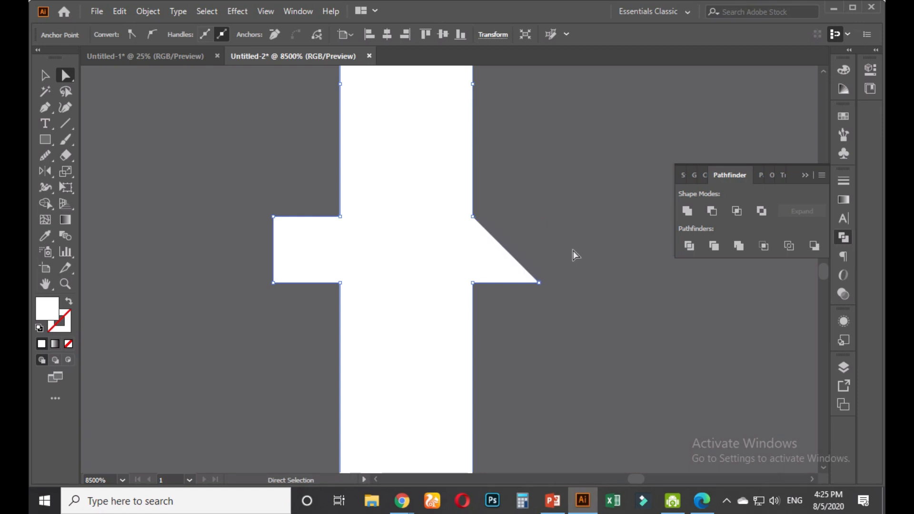
# Delete the upper left corner point of the spire's crossbar to slant that arm like the opposite one
pyautogui.click(274, 217)
pyautogui.press('Delete')
pyautogui.click(275, 188)
pyautogui.scroll(-3, 280, 190)
pyautogui.scroll(-2, 231, 212)
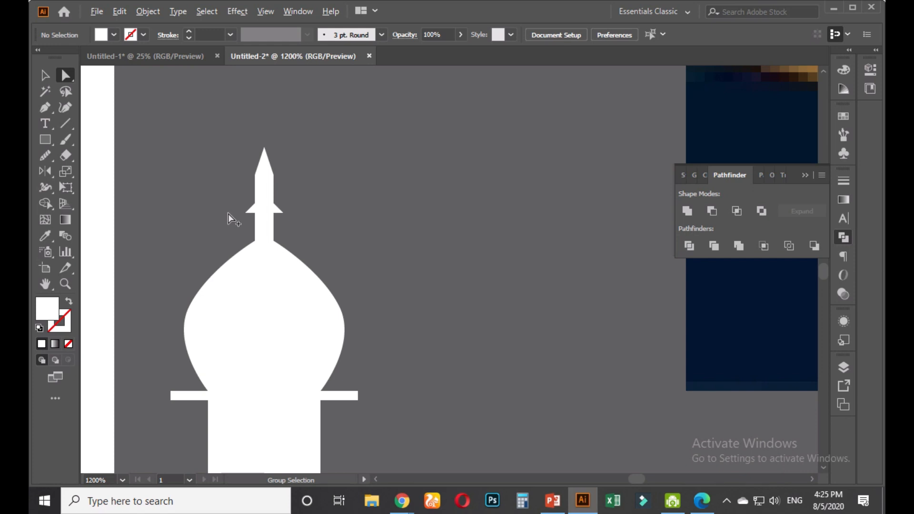
# Slant both arms of the ledge below the tower's dome by collapsing their upper outer corner points onto the lower ones
pyautogui.moveTo(302, 339); pyautogui.dragTo(411, 328)
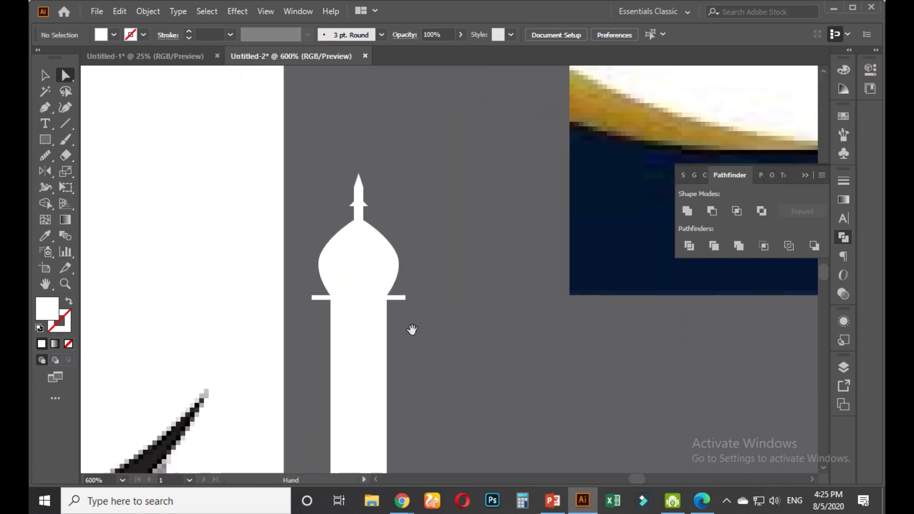
pyautogui.scroll(3, 376, 326)
pyautogui.click(199, 258)
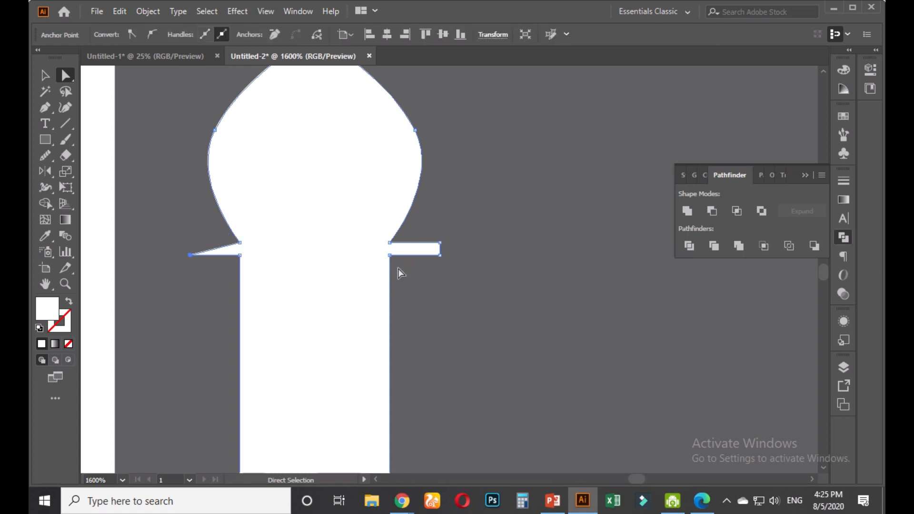
pyautogui.moveTo(440, 242); pyautogui.dragTo(441, 255)
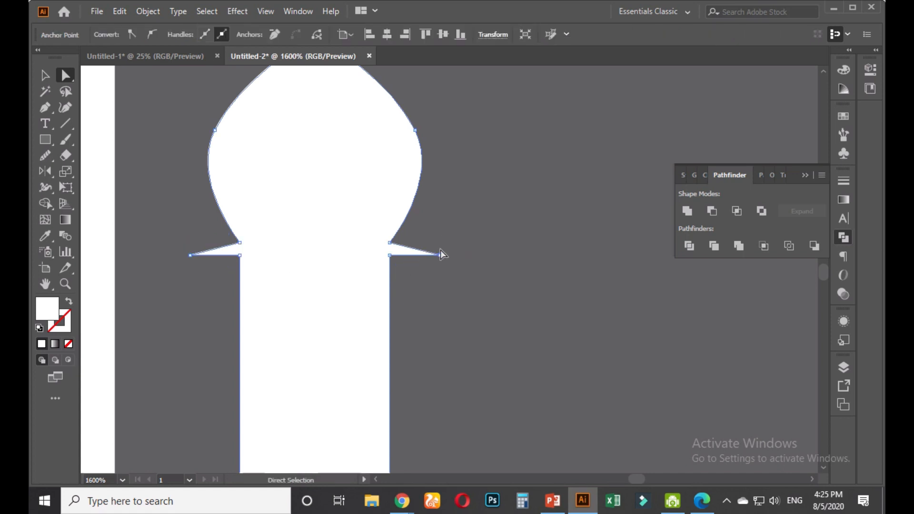
pyautogui.click(447, 289)
pyautogui.scroll(-5, 446, 288)
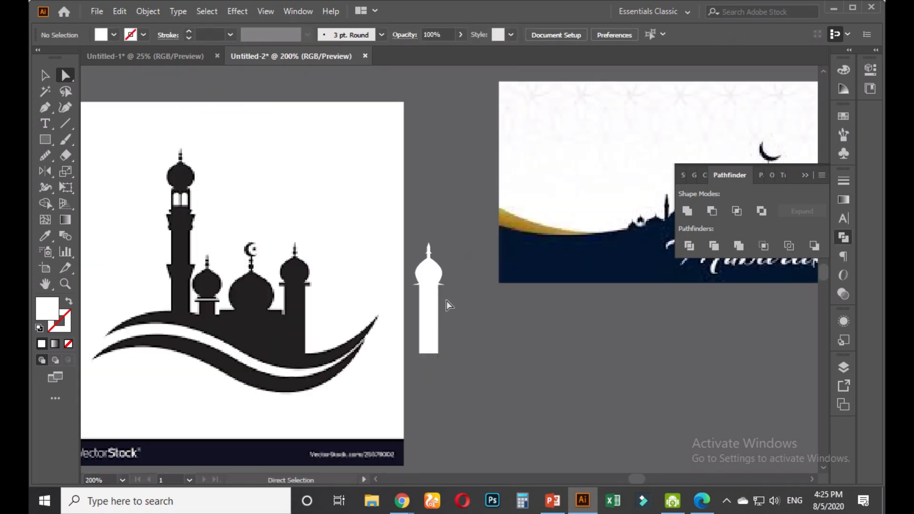
# Move the finished tower to the right side of the white dome and minaret shapes
pyautogui.click(45, 74)
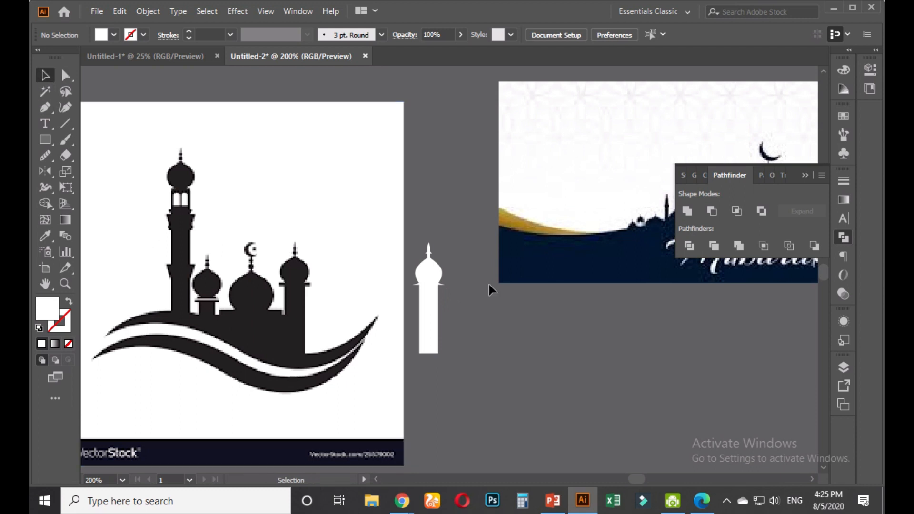
pyautogui.moveTo(447, 336); pyautogui.dragTo(452, 337)
pyautogui.scroll(-2, 465, 336)
pyautogui.press('space')
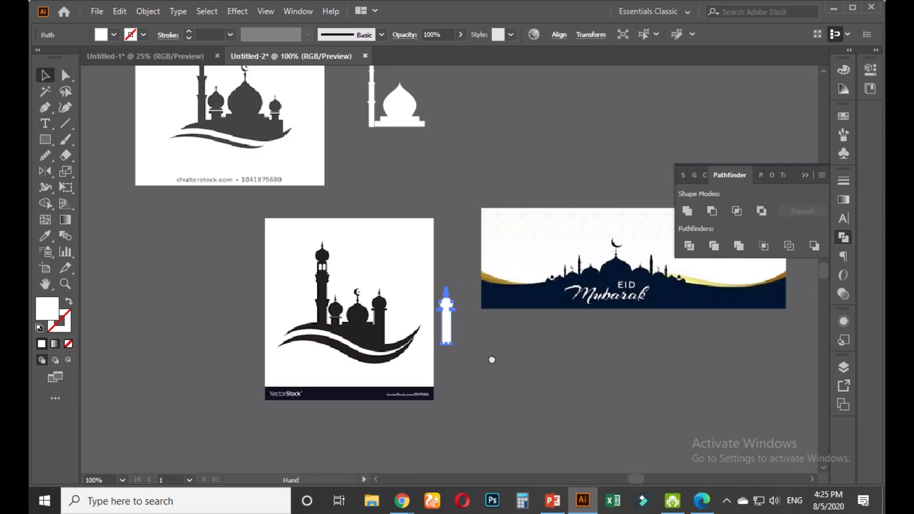
pyautogui.moveTo(492, 359); pyautogui.dragTo(451, 393)
pyautogui.moveTo(407, 339); pyautogui.dragTo(388, 126)
pyautogui.click(418, 157)
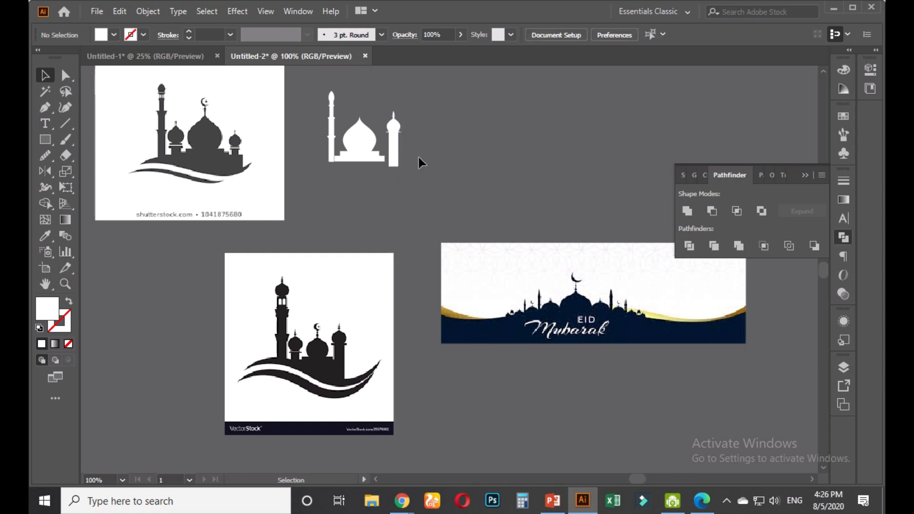
# Scale the tower down proportionally so its foot sits about level with the dome's base
pyautogui.scroll(2, 418, 157)
pyautogui.press('space')
pyautogui.moveTo(394, 219); pyautogui.dragTo(401, 306)
pyautogui.scroll(1, 376, 305)
pyautogui.click(478, 217)
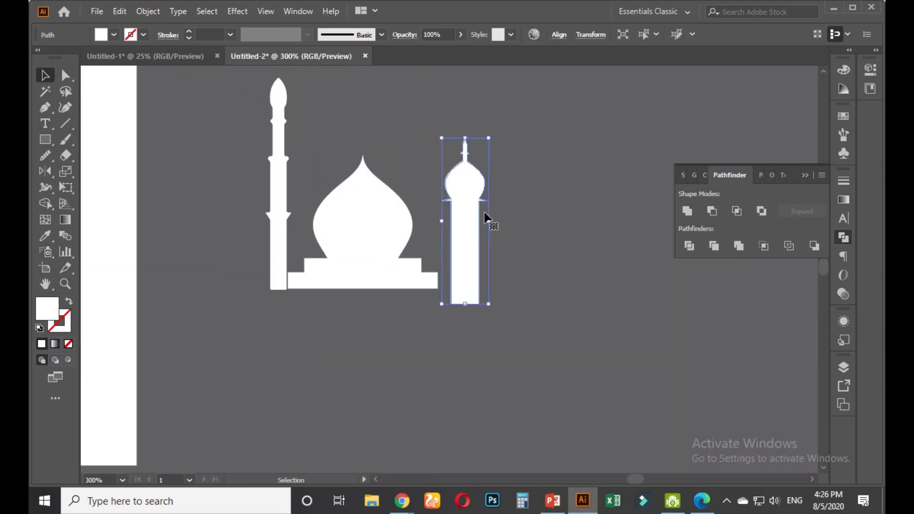
pyautogui.moveTo(492, 140); pyautogui.dragTo(484, 152)
pyautogui.click(496, 243)
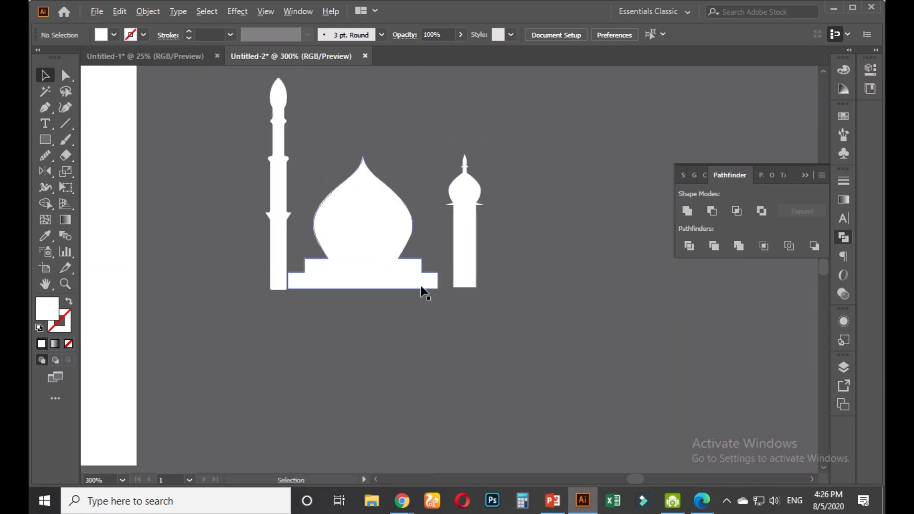
# Move the tower over the right end of the dome's base and bottom-align it to the dome shape as key object
pyautogui.scroll(2, 422, 292)
pyautogui.moveTo(501, 217); pyautogui.dragTo(466, 227)
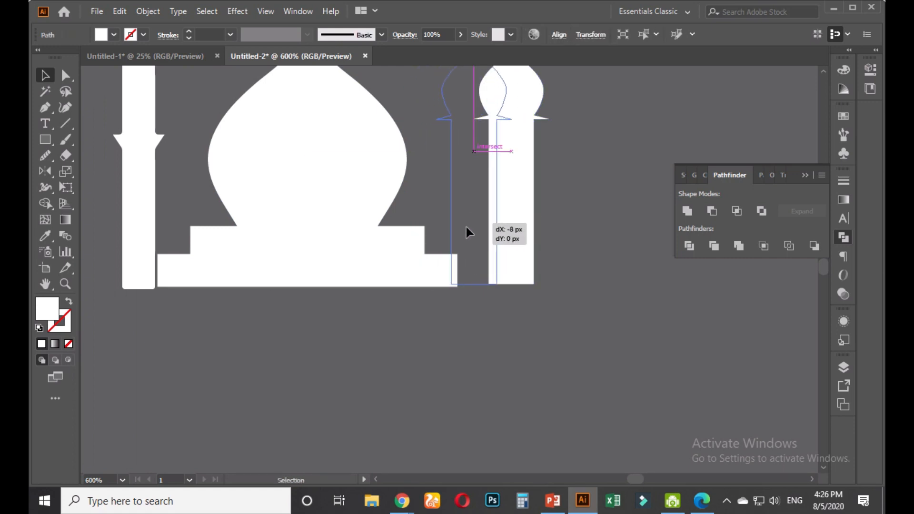
pyautogui.keyDown('shift'); pyautogui.click(386, 264); pyautogui.keyUp('shift')
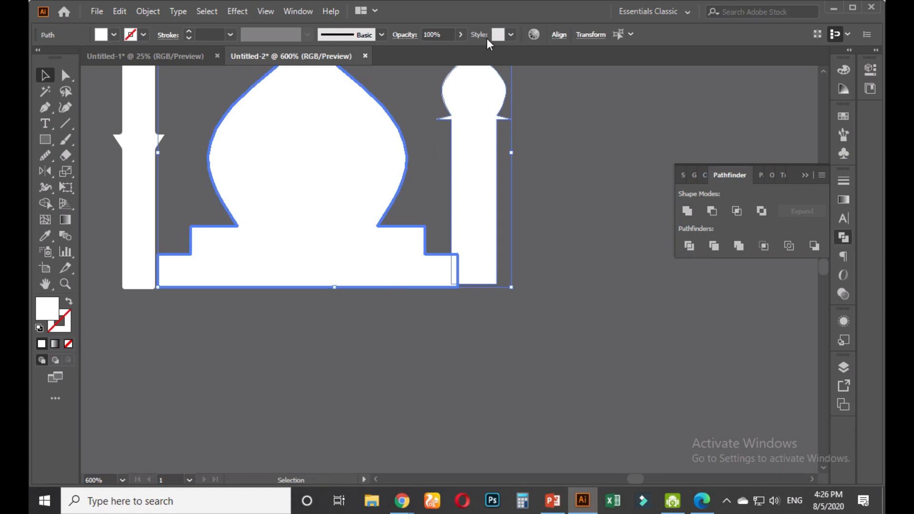
pyautogui.click(562, 41)
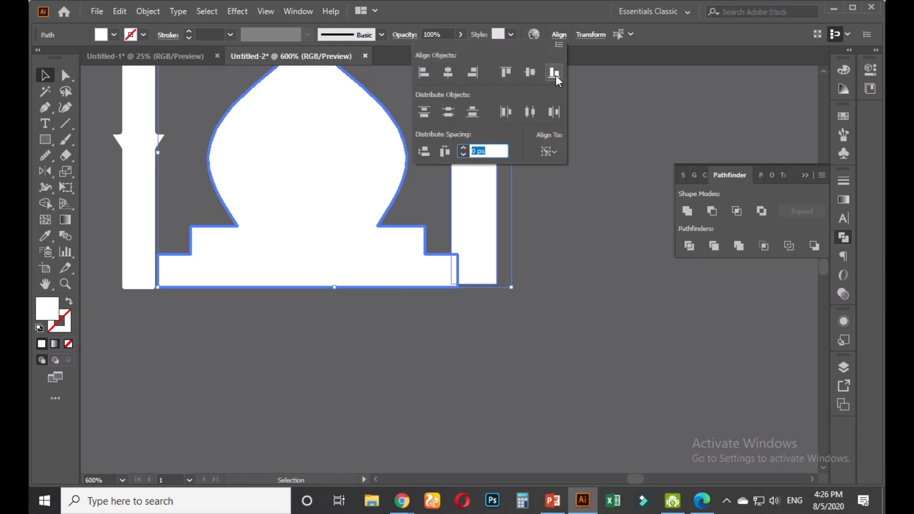
pyautogui.click(559, 246)
pyautogui.click(559, 246)
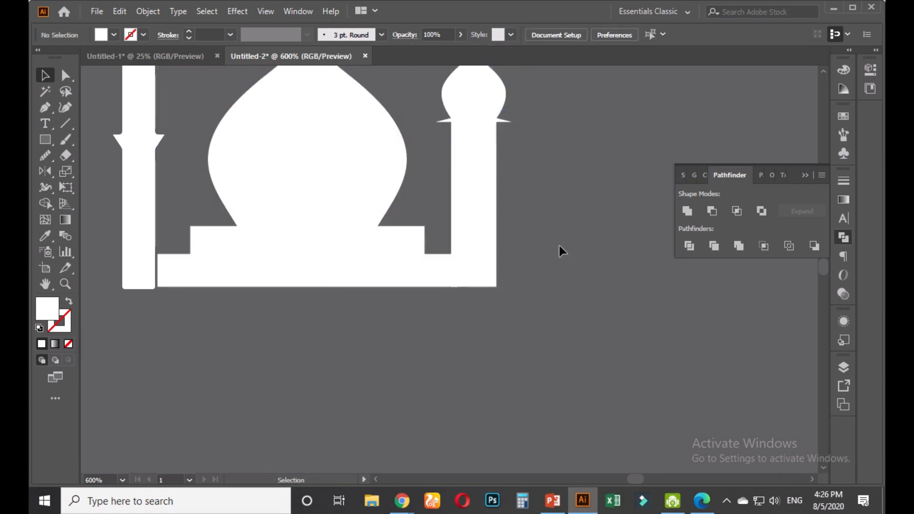
# Nudge the minaret right to overlap the base and align its bottom edge to the dome shape as key object
pyautogui.click(125, 166)
pyautogui.press('Right')
pyautogui.keyDown('shift'); pyautogui.click(319, 150); pyautogui.keyUp('shift')
pyautogui.click(317, 149)
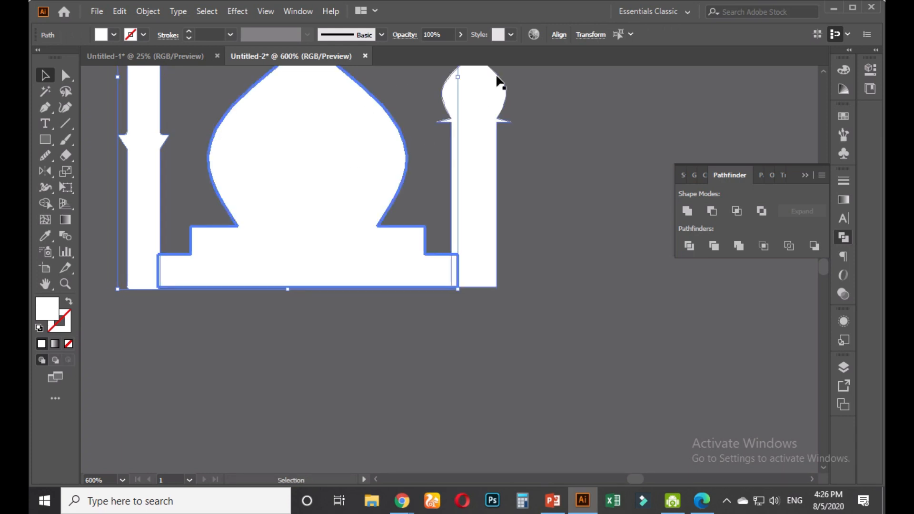
pyautogui.click(558, 41)
pyautogui.click(530, 72)
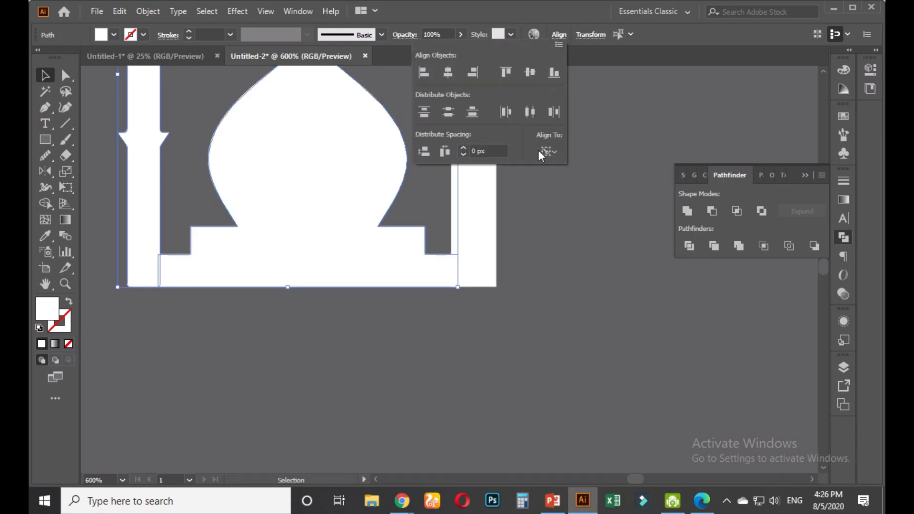
pyautogui.click(451, 320)
# Round the lower right outer corner of the right tower
pyautogui.click(476, 259)
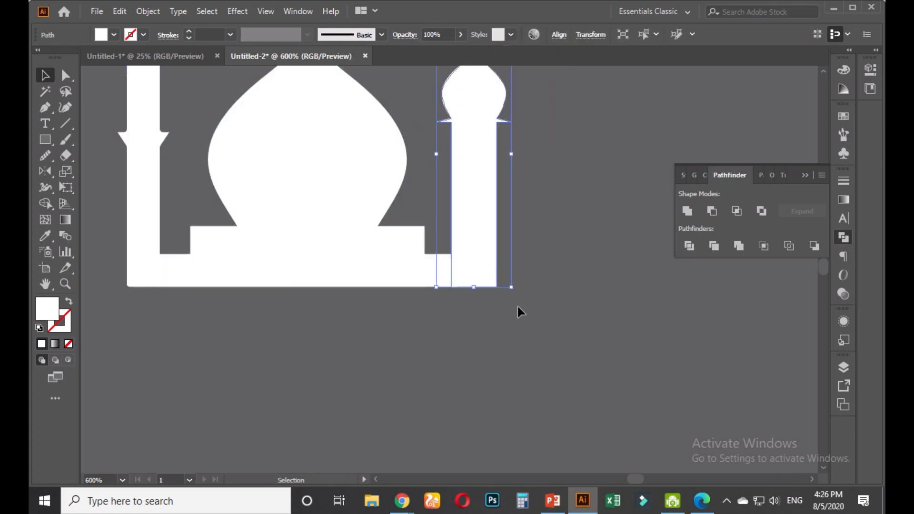
pyautogui.scroll(2, 518, 312)
pyautogui.press('a')
pyautogui.click(448, 246)
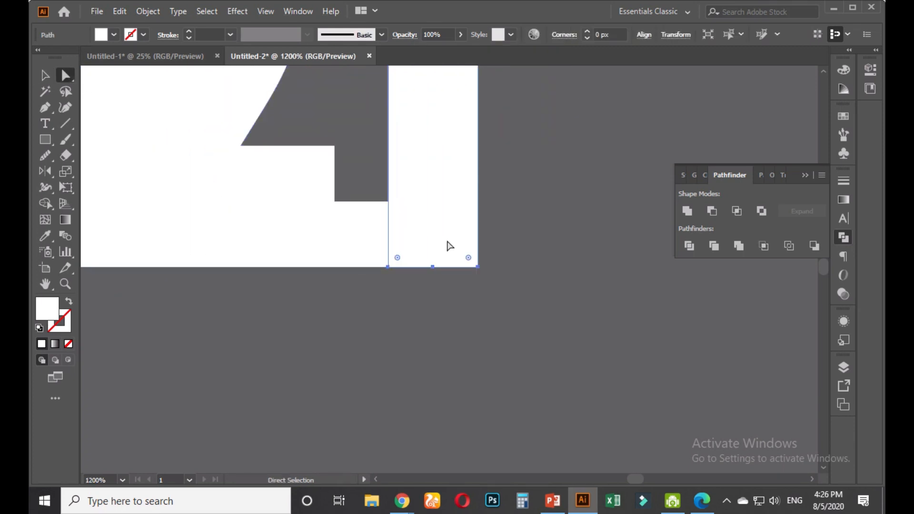
pyautogui.moveTo(468, 257)
pyautogui.mouseDown()
pyautogui.moveTo(443, 235)
pyautogui.moveTo(459, 250)
pyautogui.mouseUp()
pyautogui.click(479, 304)
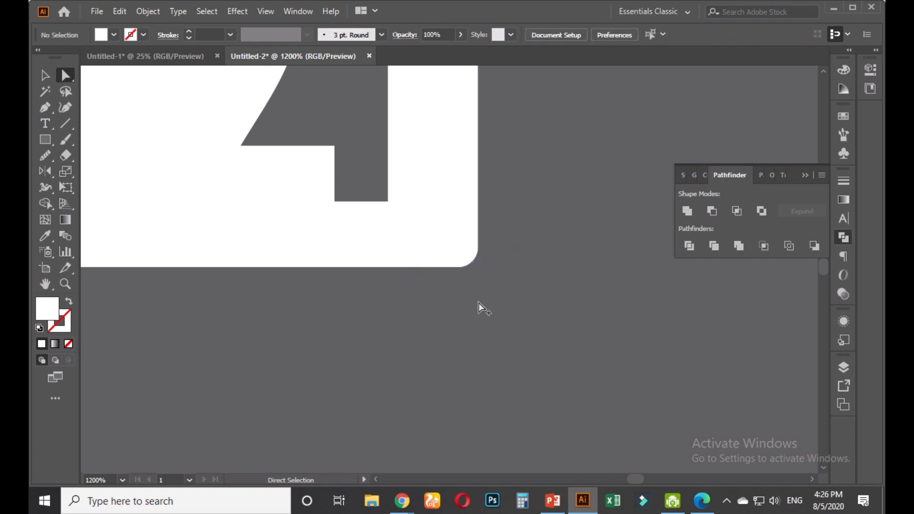
# Increase the rounding of the minaret's lower left outer corner
pyautogui.scroll(-3, 478, 302)
pyautogui.press('space')
pyautogui.moveTo(333, 309); pyautogui.dragTo(355, 318)
pyautogui.scroll(2, 249, 316)
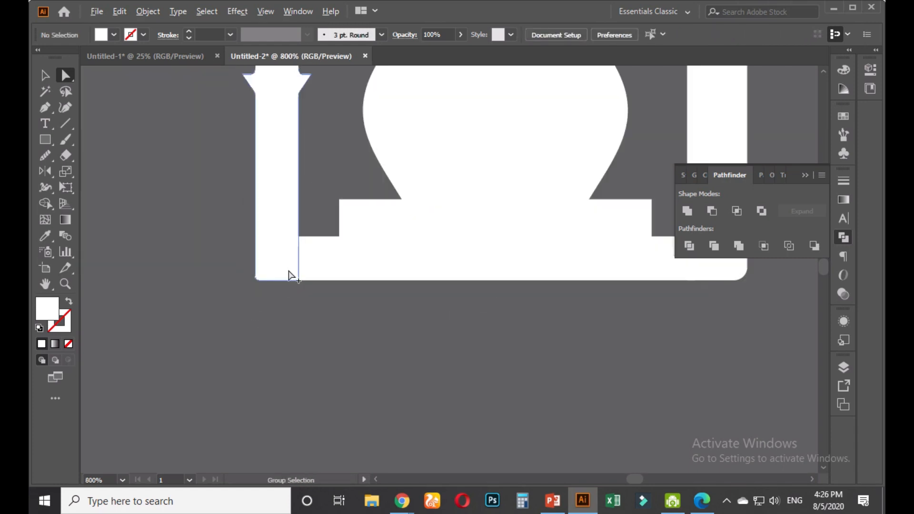
pyautogui.click(275, 249)
pyautogui.scroll(2, 282, 283)
pyautogui.moveTo(235, 261); pyautogui.dragTo(244, 257)
pyautogui.click(282, 313)
pyautogui.scroll(-2, 285, 313)
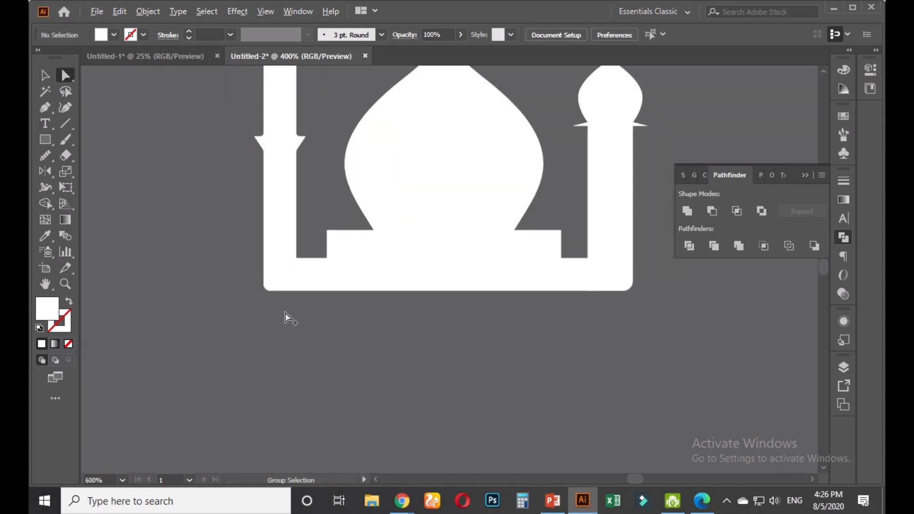
# Select all the mosque shapes and fill them with the dark navy sampled from the Eid Mubarak banner
pyautogui.scroll(-3, 424, 342)
pyautogui.scroll(-3, 481, 346)
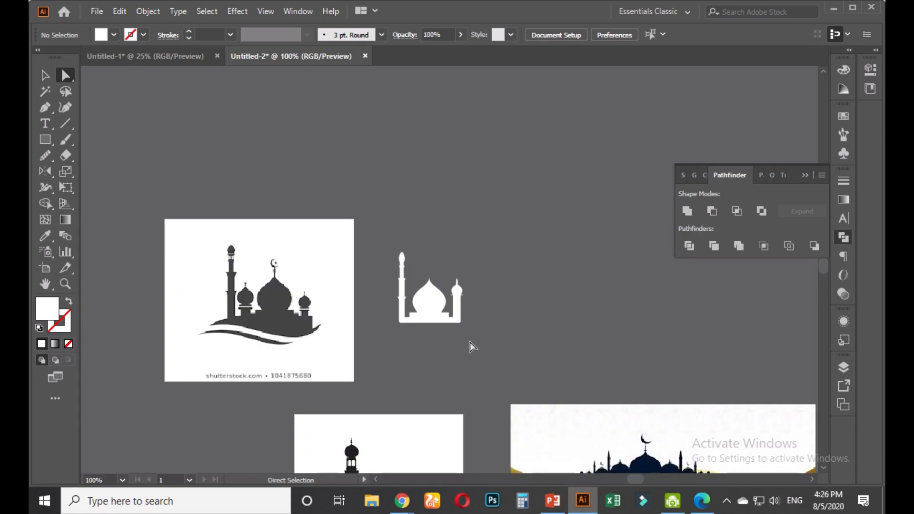
pyautogui.moveTo(366, 244); pyautogui.dragTo(366, 244)
pyautogui.click(45, 235)
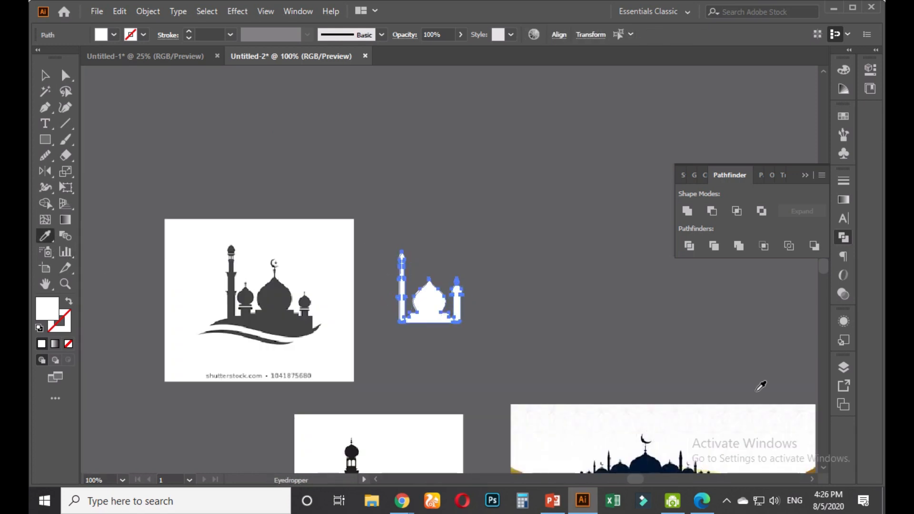
pyautogui.click(654, 462)
pyautogui.click(45, 75)
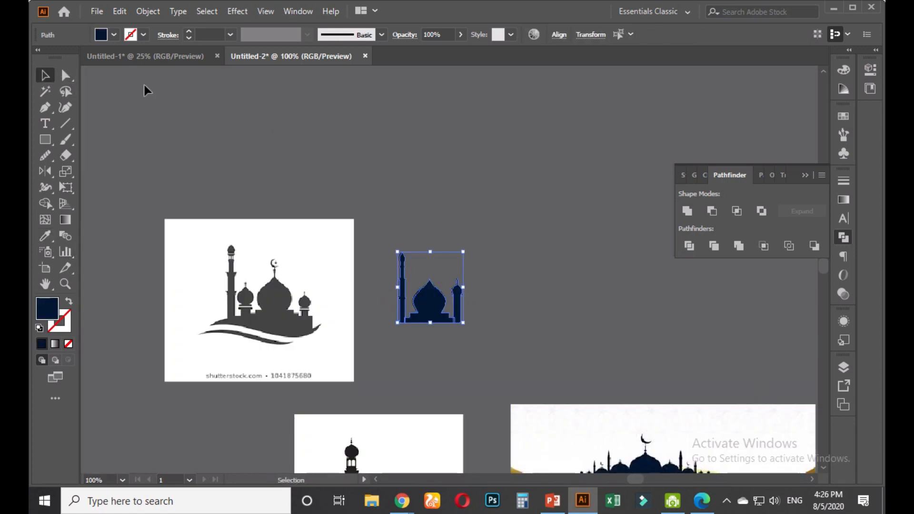
pyautogui.click(502, 259)
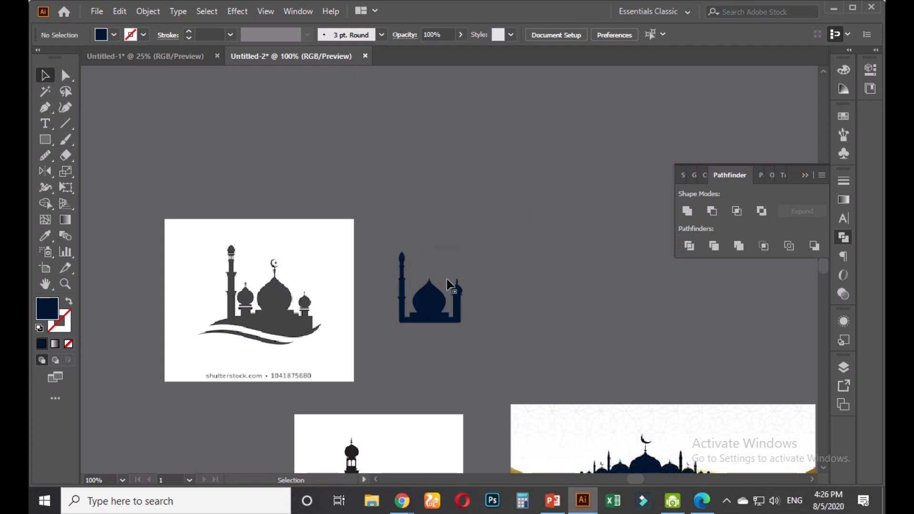
# Draw a small circle with the Ellipse tool just right of the right tower's shaft
pyautogui.scroll(4, 288, 274)
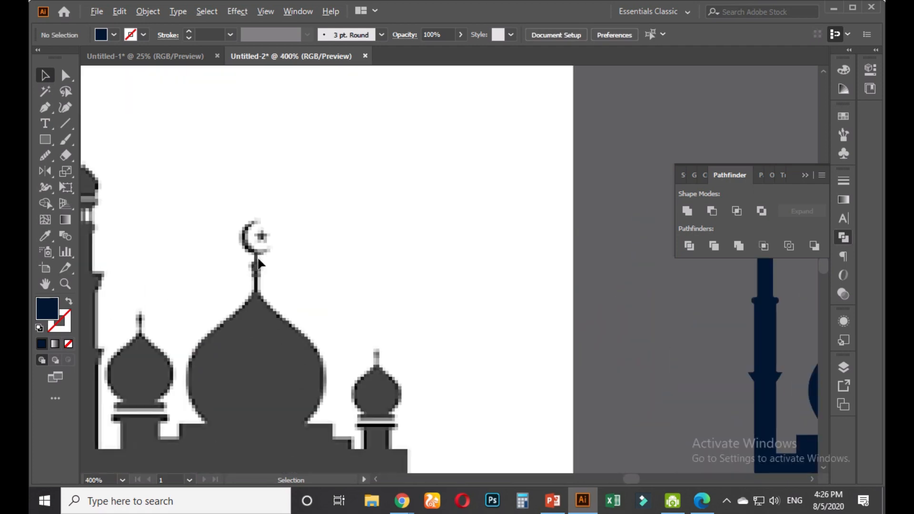
pyautogui.scroll(-3, 258, 263)
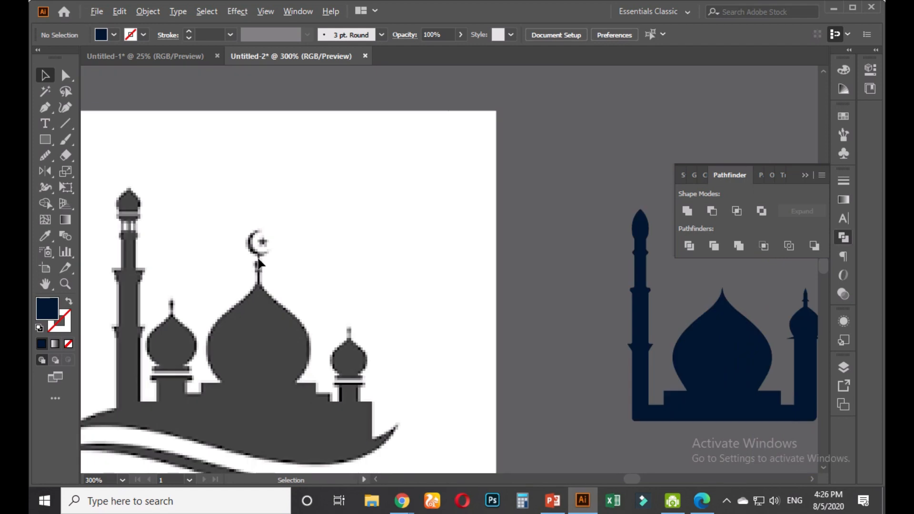
pyautogui.moveTo(389, 295); pyautogui.dragTo(293, 287)
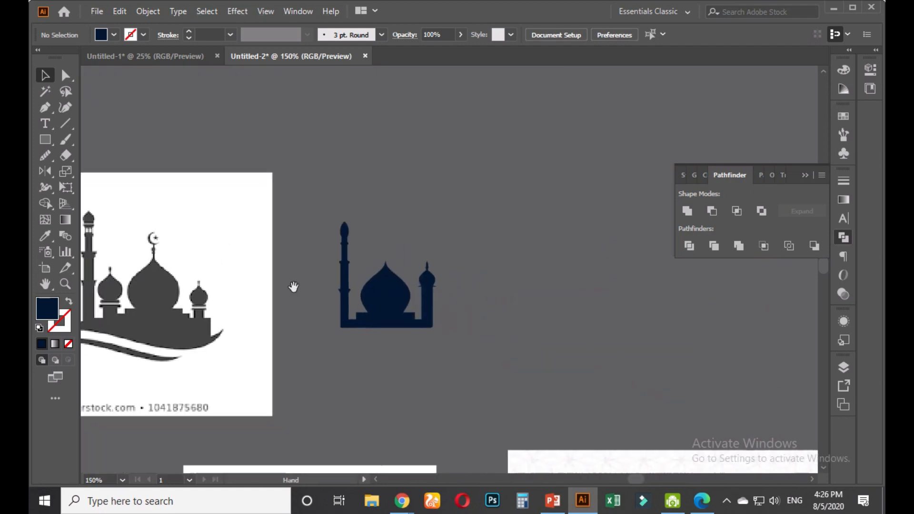
pyautogui.scroll(1, 416, 321)
pyautogui.scroll(2, 410, 324)
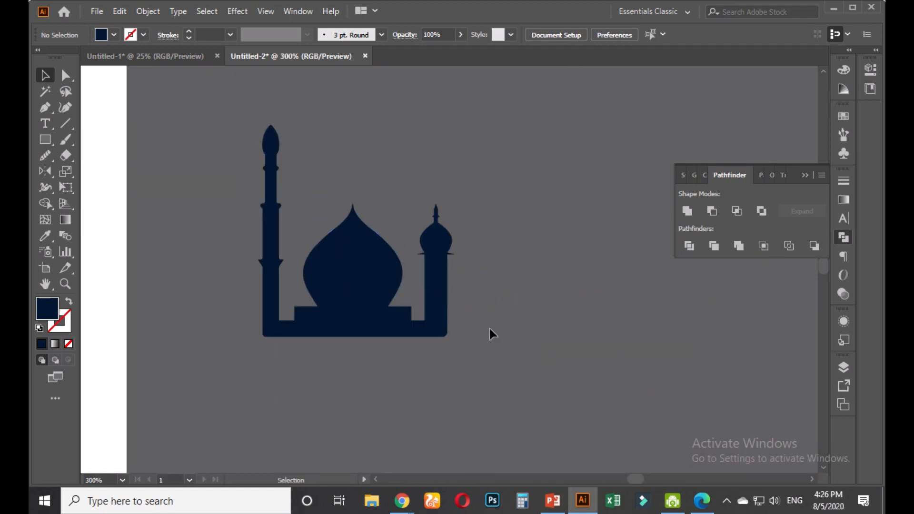
pyautogui.scroll(1, 480, 328)
pyautogui.moveTo(475, 327); pyautogui.dragTo(506, 334)
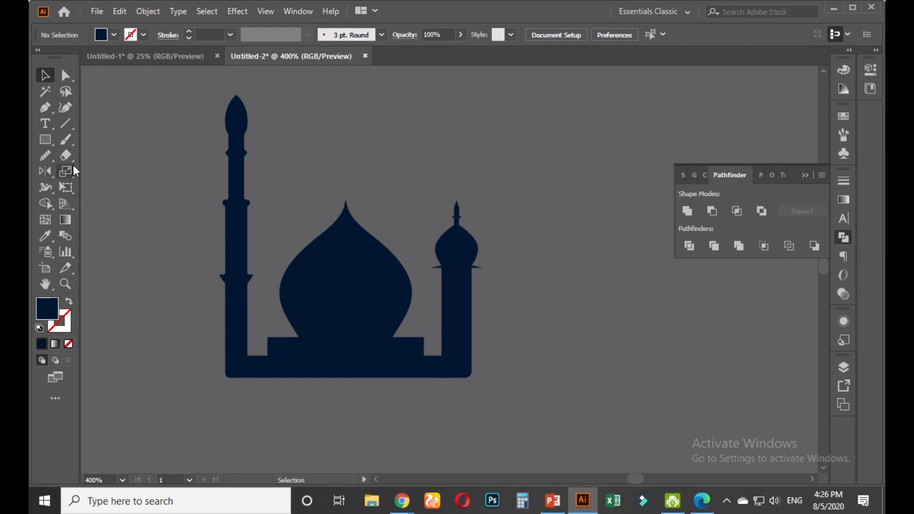
pyautogui.click(45, 139)
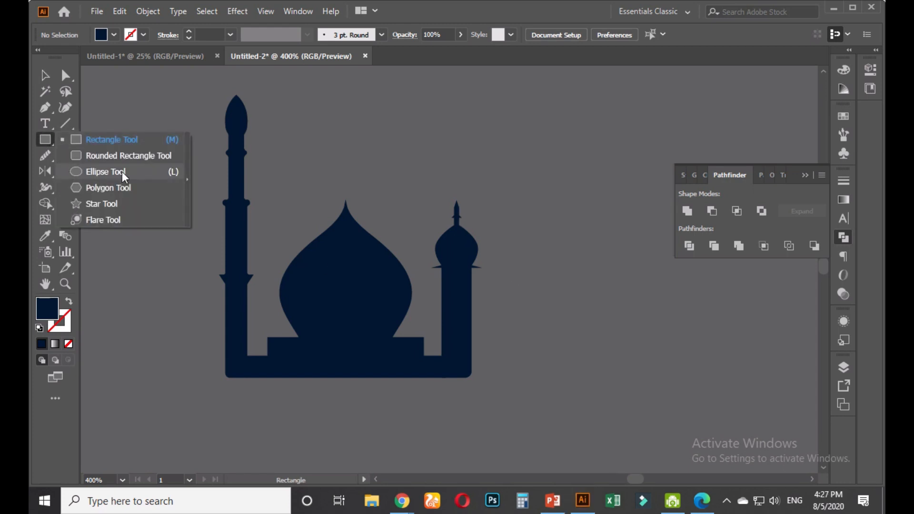
pyautogui.click(105, 171)
pyautogui.scroll(2, 502, 327)
pyautogui.moveTo(457, 274); pyautogui.dragTo(475, 291)
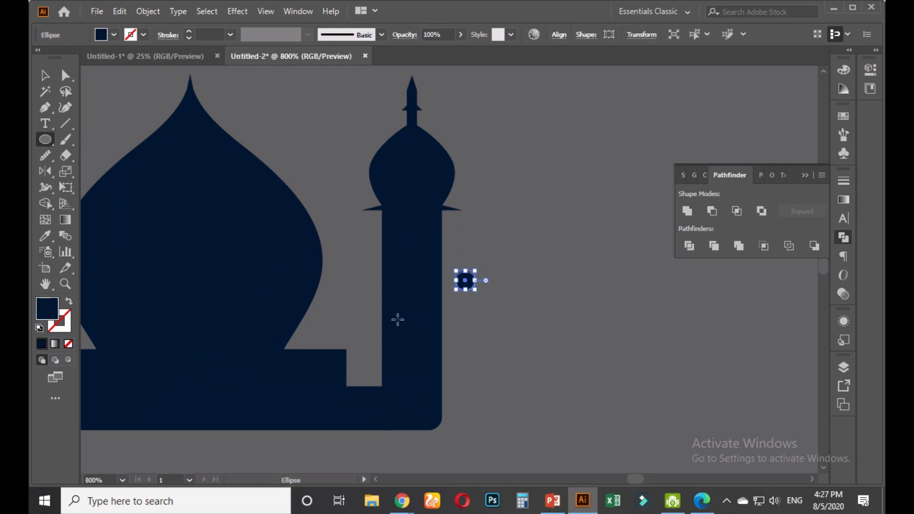
# Fill the circle with the grey canvas background colour and nudge it left so it overlaps the shaft's right edge
pyautogui.click(45, 236)
pyautogui.click(558, 306)
pyautogui.click(45, 75)
pyautogui.press('Left')
pyautogui.press('Left')
pyautogui.press('Left')
pyautogui.press('Left')
pyautogui.press('Left')
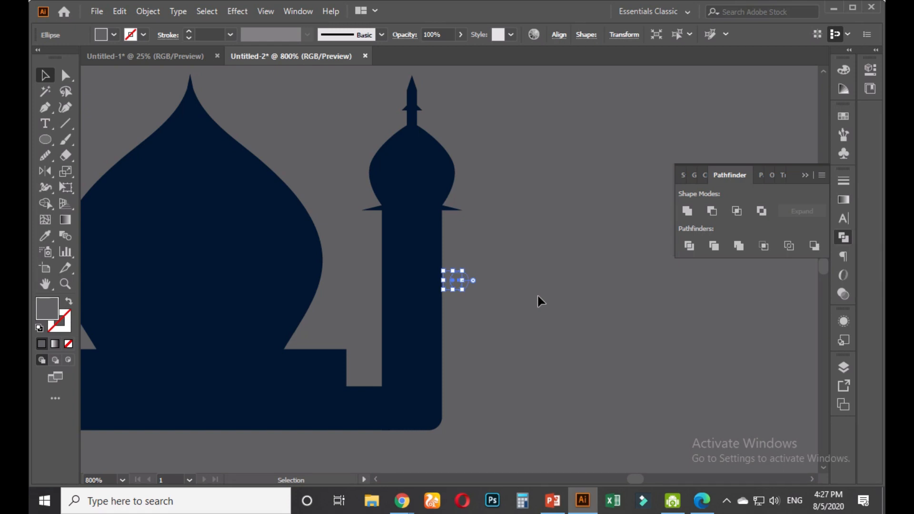
pyautogui.click(529, 296)
# Flatten the grey circle into a thin ellipse and place a copy of it over the shaft's left edge
pyautogui.scroll(1, 468, 298)
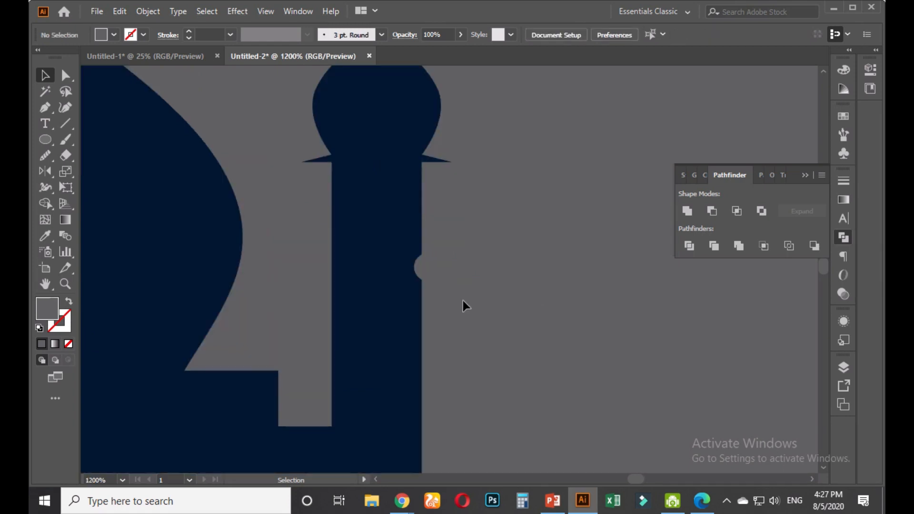
pyautogui.click(431, 268)
pyautogui.moveTo(433, 279); pyautogui.dragTo(335, 275)
pyautogui.click(494, 273)
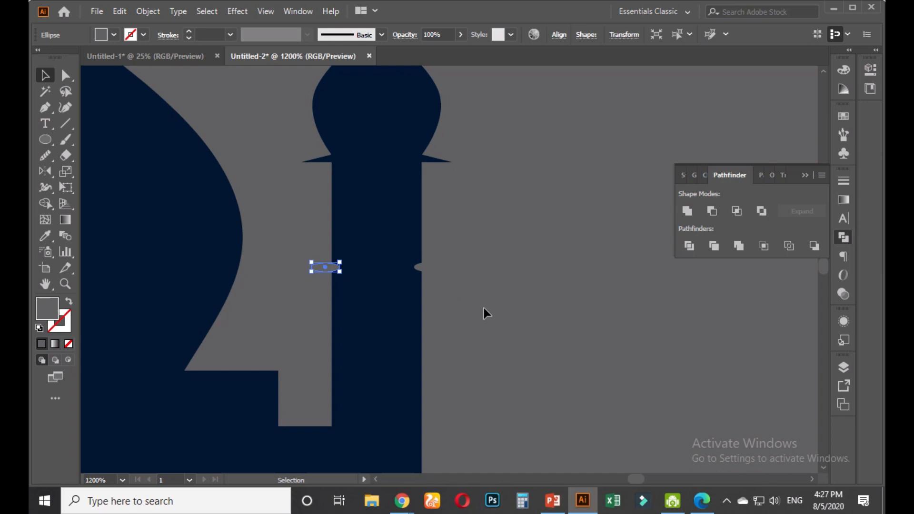
# Try to scale down the right tower together with its two edge ellipses, and undo it
pyautogui.click(485, 307)
pyautogui.scroll(-1, 485, 308)
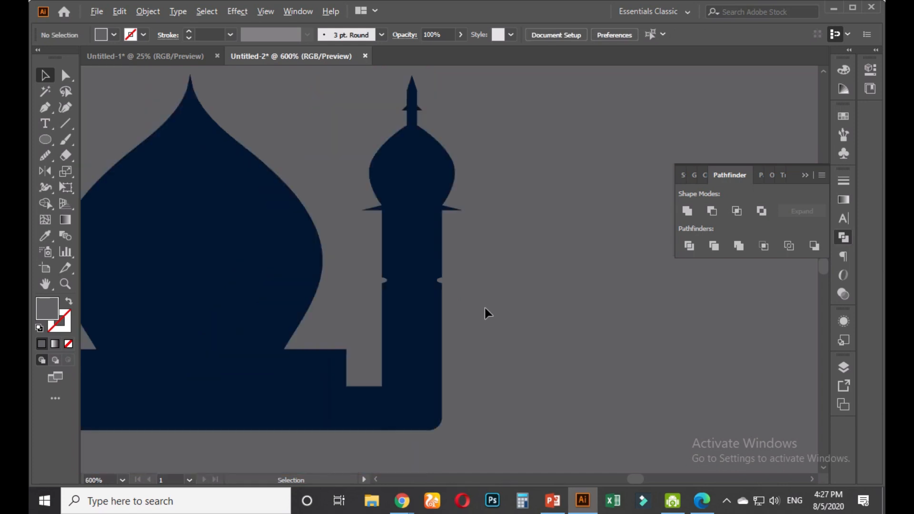
pyautogui.scroll(-1, 485, 308)
pyautogui.scroll(-1, 484, 312)
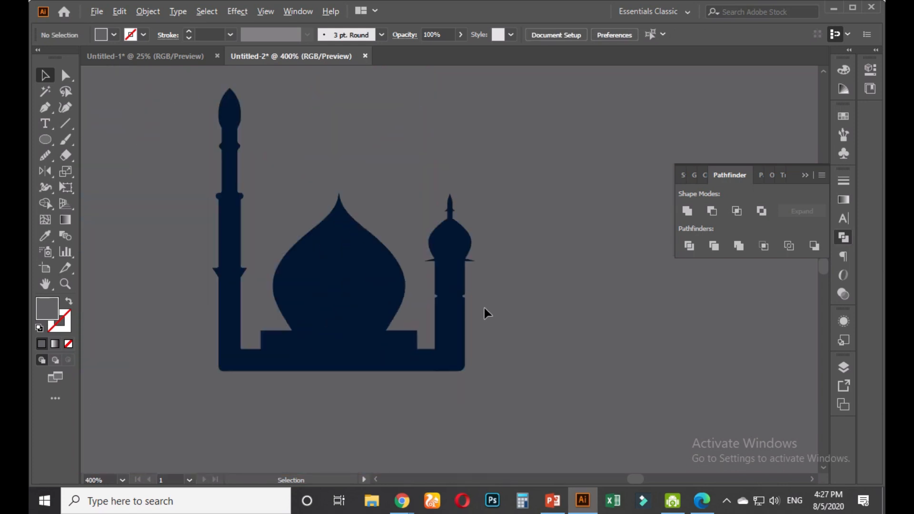
pyautogui.scroll(1, 484, 299)
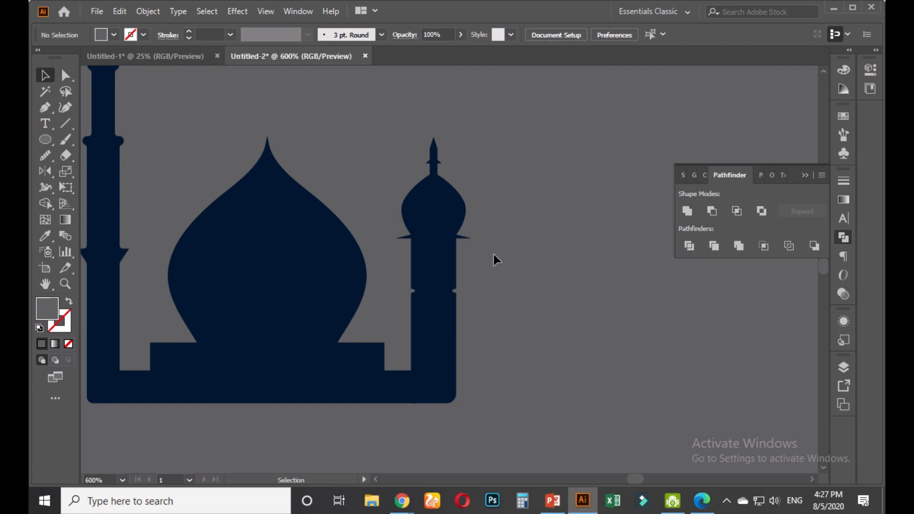
pyautogui.moveTo(498, 211); pyautogui.dragTo(410, 305)
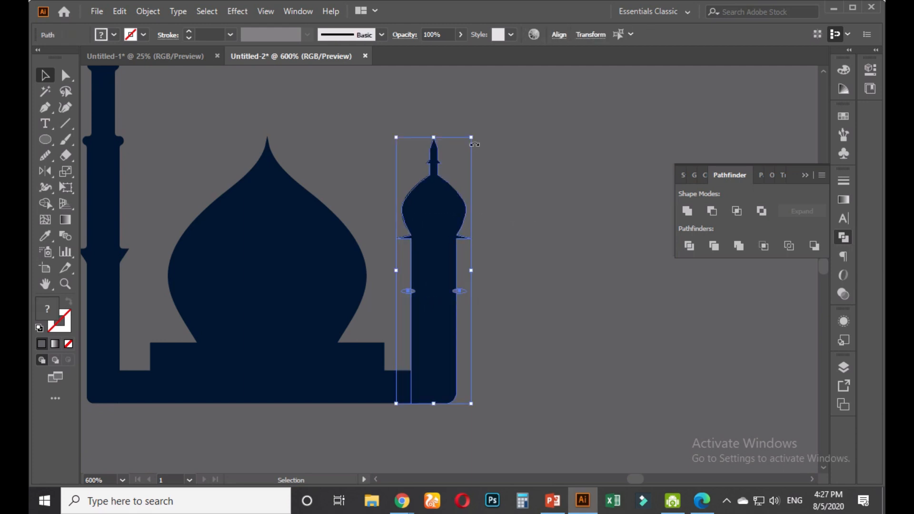
pyautogui.moveTo(471, 137); pyautogui.dragTo(459, 181)
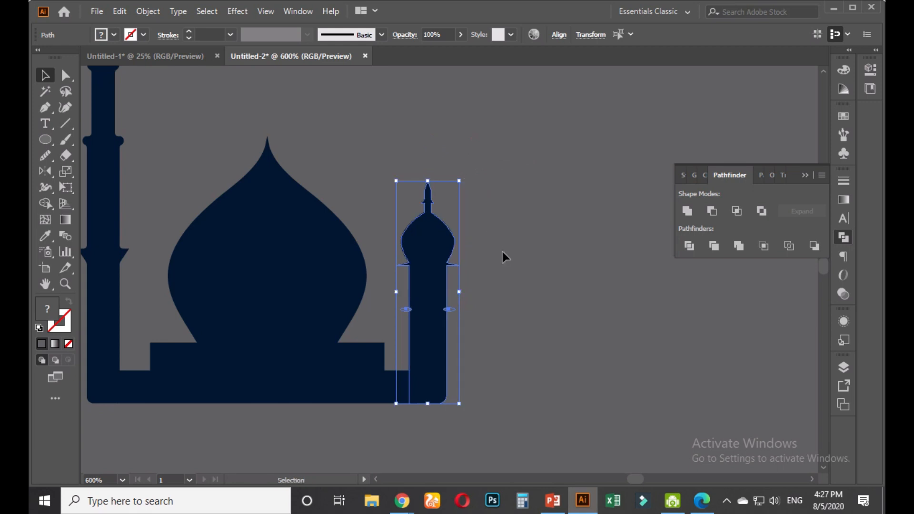
pyautogui.click(502, 252)
pyautogui.scroll(-1, 502, 252)
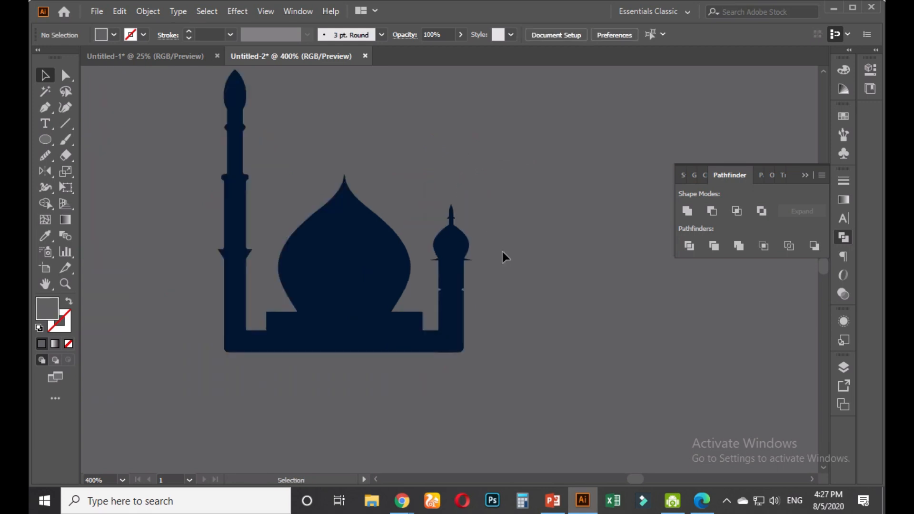
pyautogui.hotkey('ctrl', 'z')
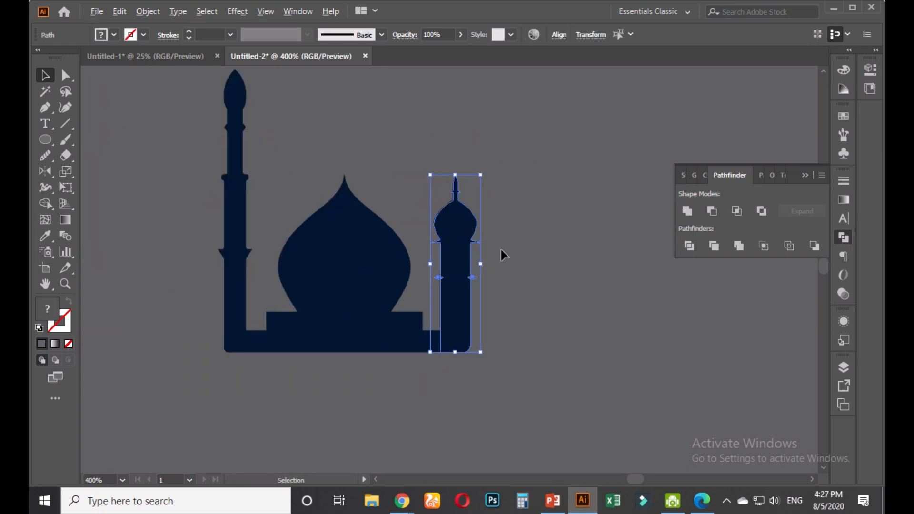
# Try to round the inner corners where the right tower's ledge meets the dome and shaft, and undo it
pyautogui.click(502, 250)
pyautogui.scroll(1, 502, 249)
pyautogui.scroll(1, 470, 244)
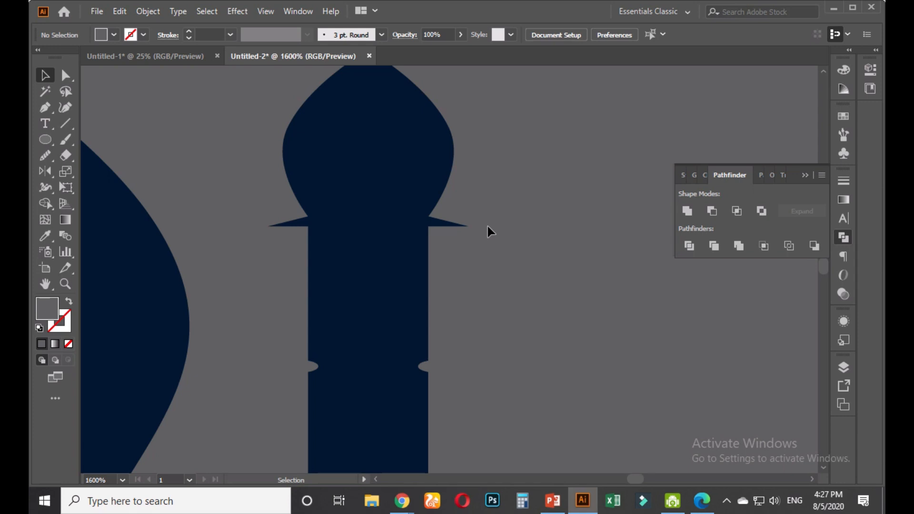
pyautogui.click(66, 75)
pyautogui.scroll(1, 374, 240)
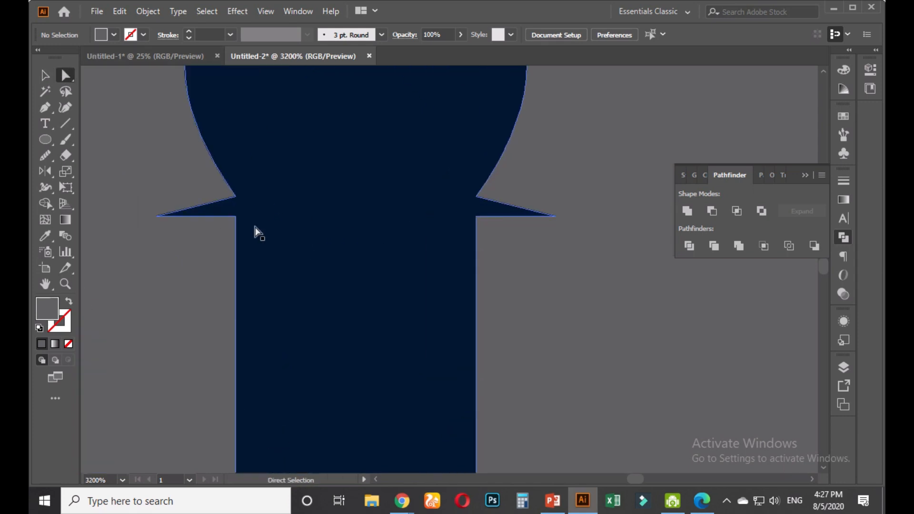
pyautogui.click(222, 212)
pyautogui.moveTo(225, 225)
pyautogui.mouseDown()
pyautogui.moveTo(204, 230)
pyautogui.moveTo(216, 227)
pyautogui.mouseUp()
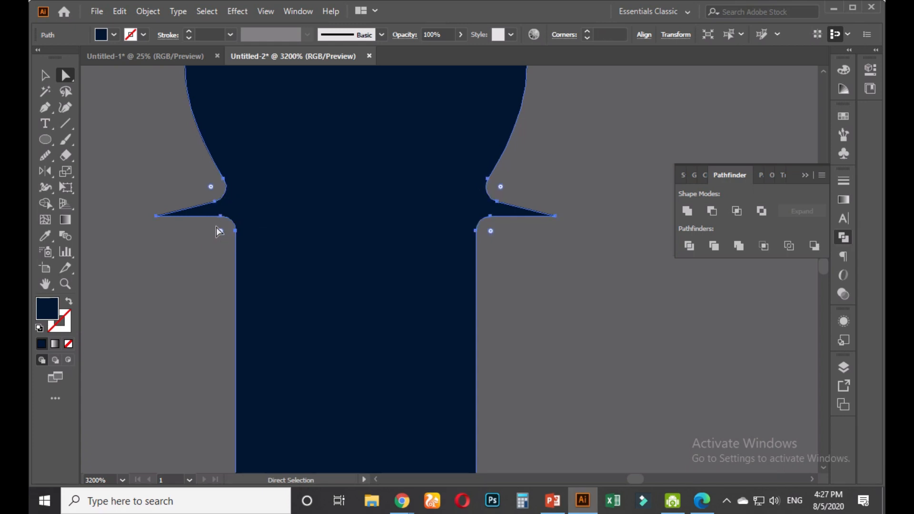
pyautogui.hotkey('ctrl', 'z')
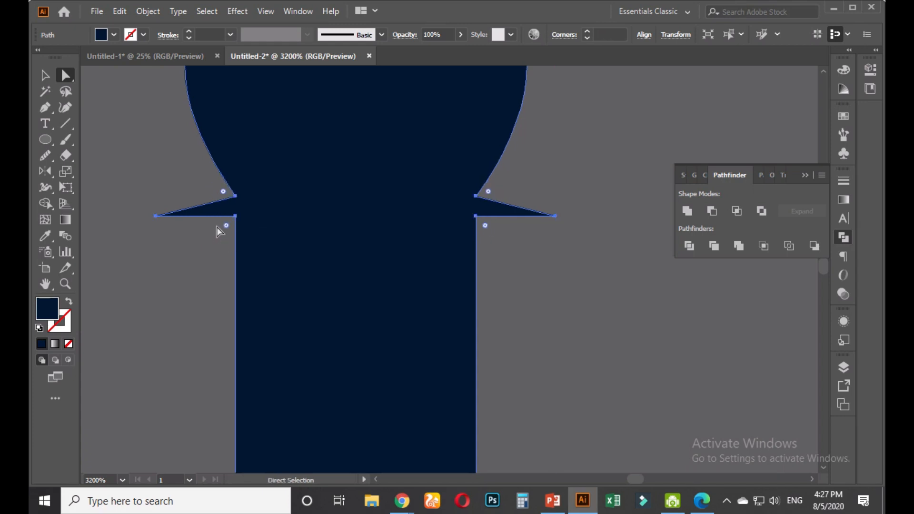
# Shorten the left spike of the right tower's ledge by nudging its tip anchor point inward toward the shaft
pyautogui.click(177, 220)
pyautogui.click(157, 216)
pyautogui.press('Right')
pyautogui.click(199, 236)
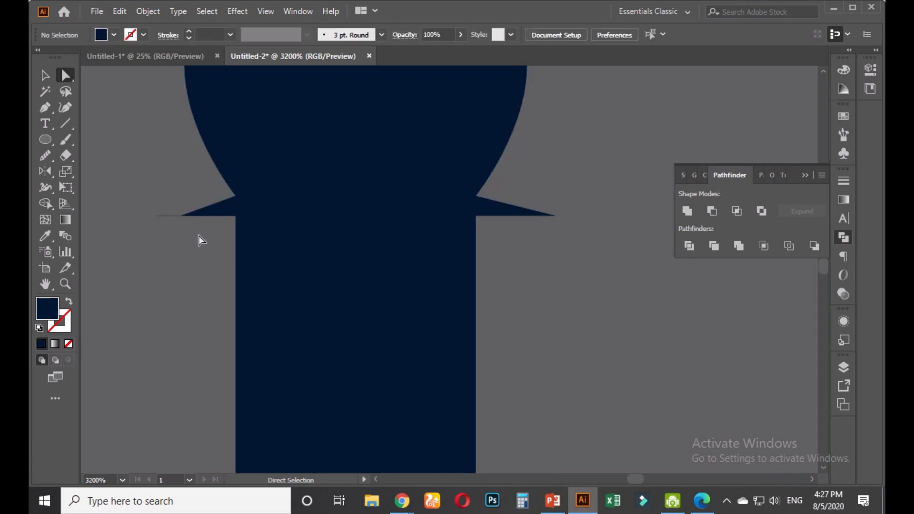
pyautogui.hotkey('ctrl', 'z')
pyautogui.click(199, 236)
pyautogui.scroll(1, 173, 226)
pyautogui.click(162, 227)
pyautogui.press('Right')
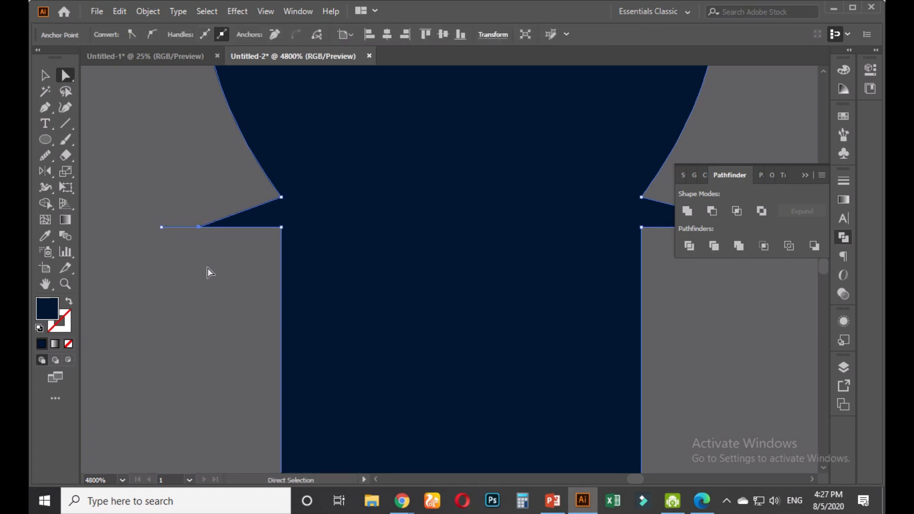
pyautogui.press('Right')
pyautogui.press('Left')
# Shorten the right spike of the tower's ledge by nudging its tip anchor point inward to match the left one
pyautogui.click(650, 300)
pyautogui.moveTo(728, 327); pyautogui.dragTo(530, 330)
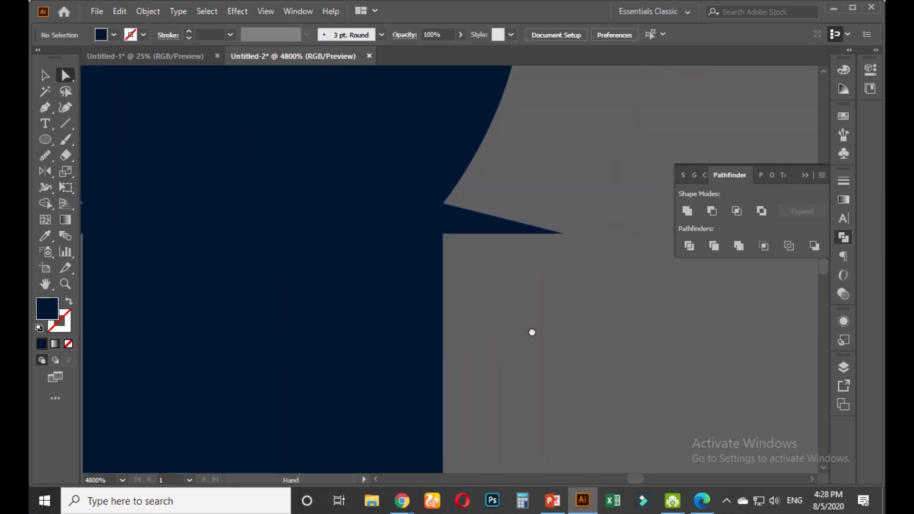
pyautogui.click(561, 235)
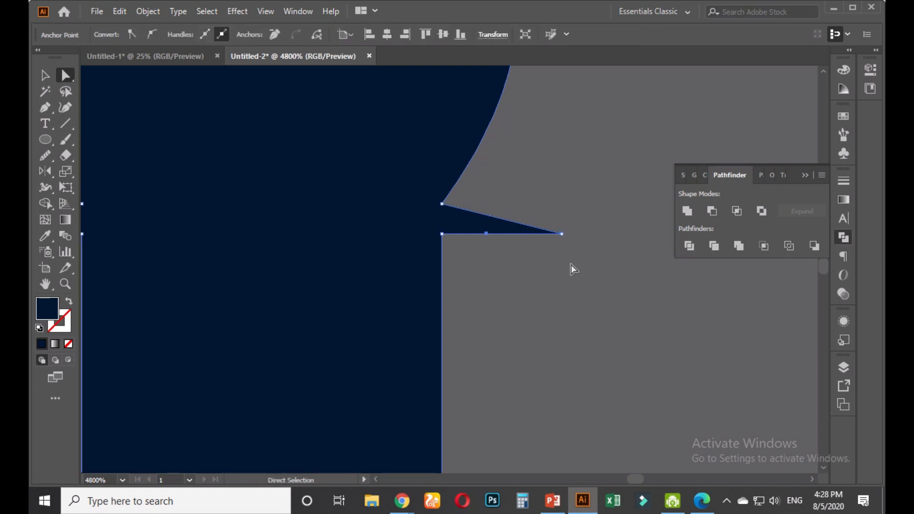
pyautogui.click(571, 264)
pyautogui.click(562, 233)
pyautogui.press('Left')
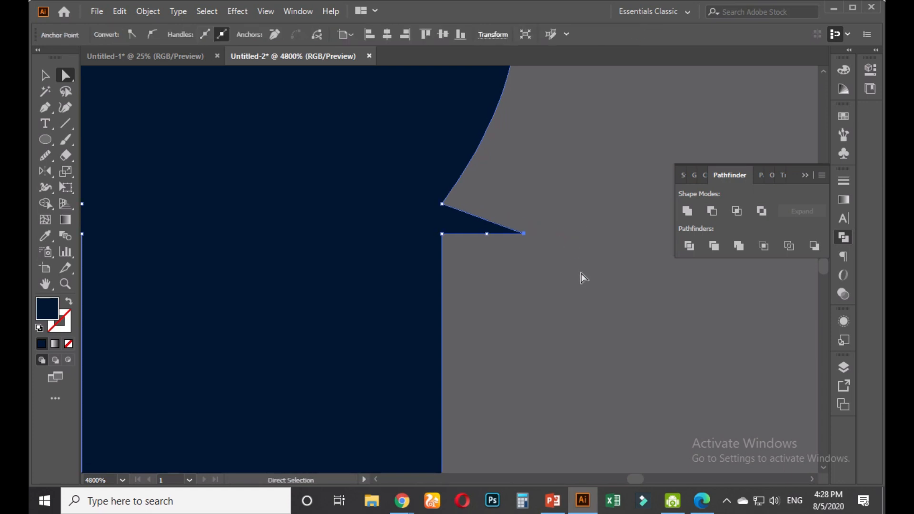
pyautogui.click(544, 273)
pyautogui.scroll(-2, 544, 272)
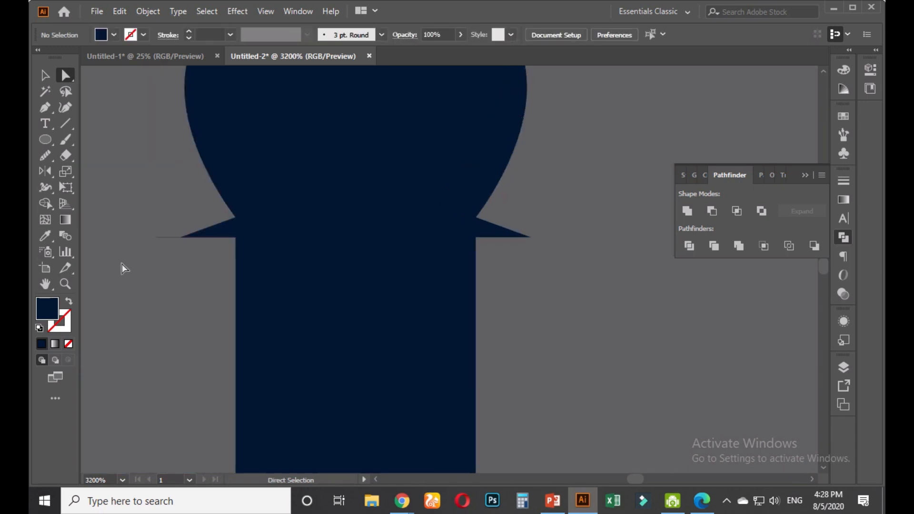
# Try to remove the stray line beyond the ledge's left tip with the Eraser tool
pyautogui.scroll(3, 162, 258)
pyautogui.moveTo(175, 230); pyautogui.dragTo(213, 279)
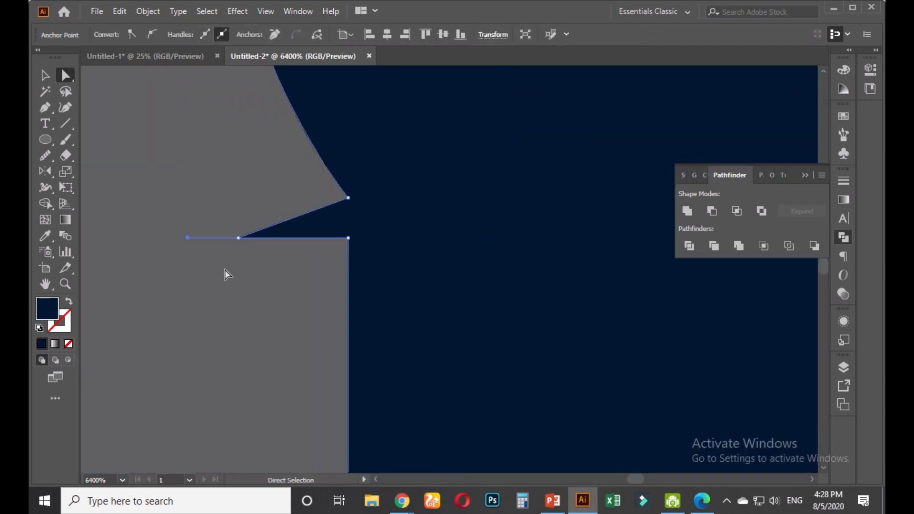
pyautogui.click(225, 270)
pyautogui.scroll(2, 221, 247)
pyautogui.click(71, 158)
pyautogui.moveTo(196, 202); pyautogui.dragTo(243, 253)
pyautogui.click(65, 76)
pyautogui.click(251, 237)
pyautogui.click(66, 155)
pyautogui.moveTo(243, 247); pyautogui.dragTo(256, 240)
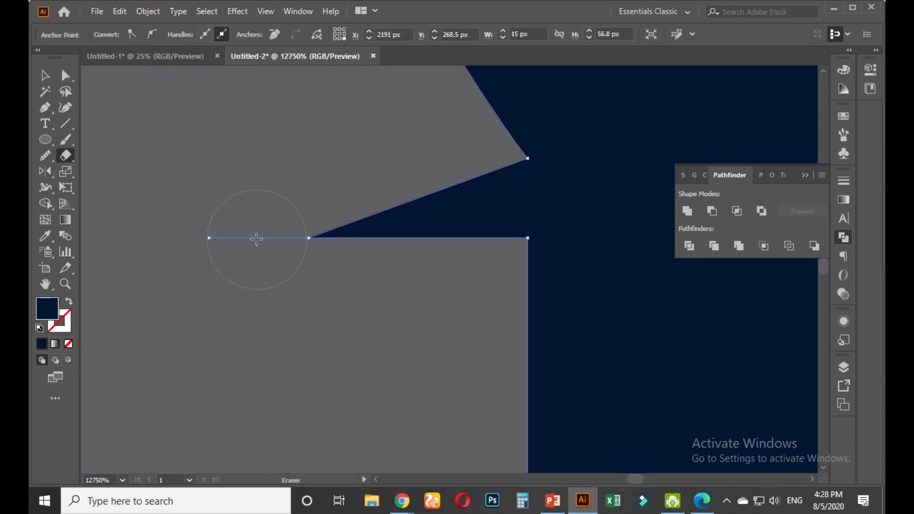
pyautogui.click(46, 75)
pyautogui.click(292, 289)
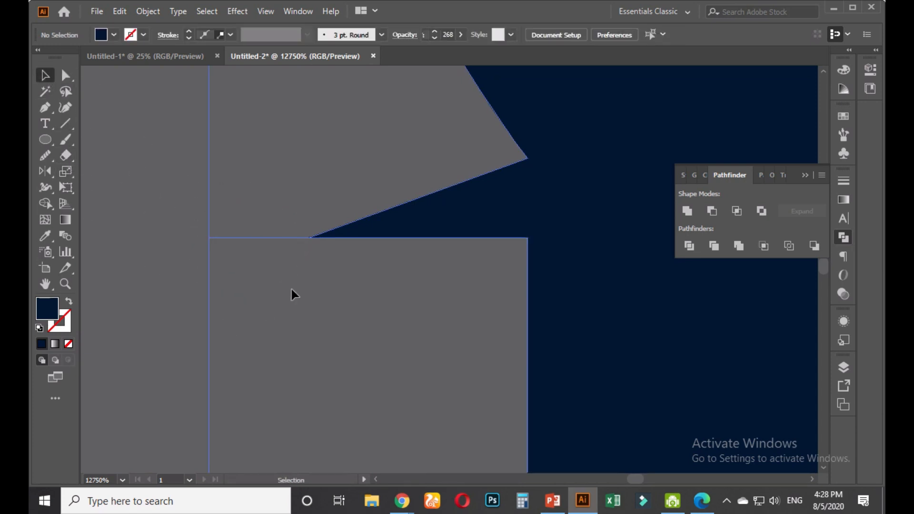
# Delete the stray anchor point beyond the ledge's left tip with the Pen tool
pyautogui.scroll(1, 276, 248)
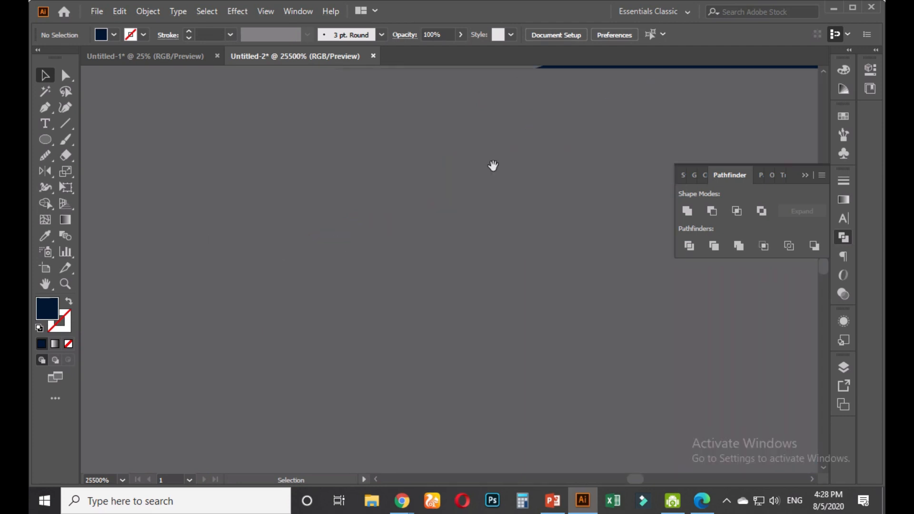
pyautogui.moveTo(493, 165); pyautogui.dragTo(453, 324)
pyautogui.click(551, 227)
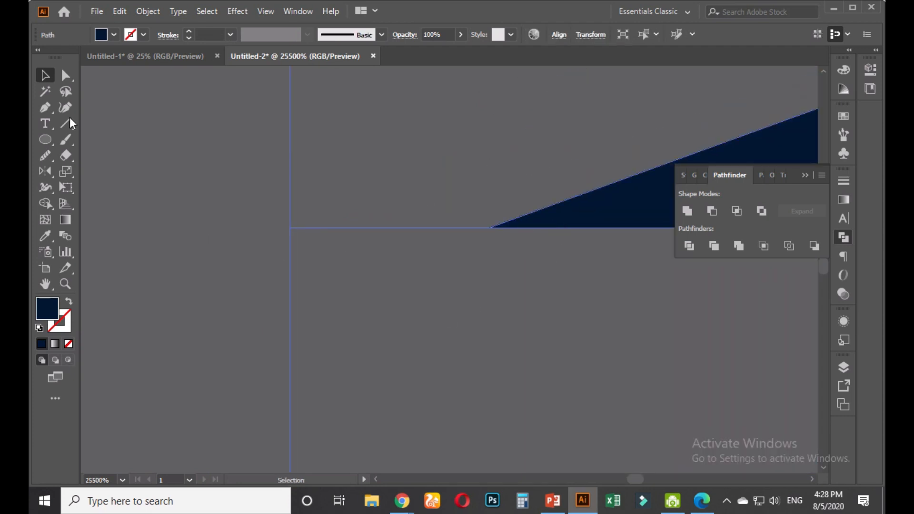
pyautogui.click(49, 109)
pyautogui.click(291, 228)
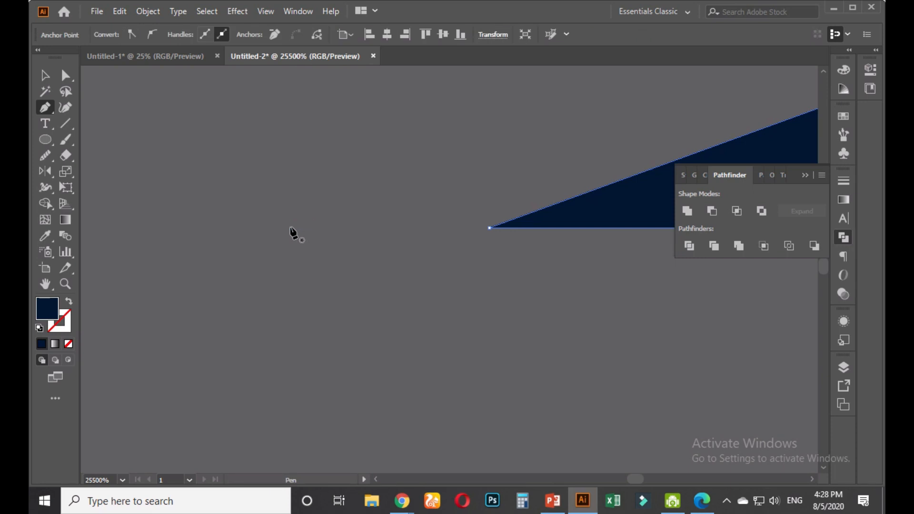
pyautogui.click(45, 75)
pyautogui.click(290, 279)
pyautogui.scroll(-2, 290, 277)
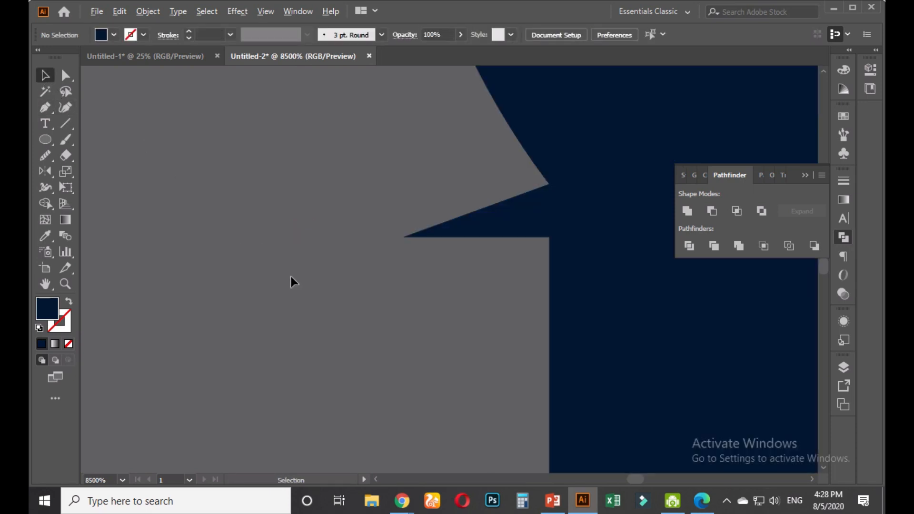
# Select both grey ellipses on the right tower's shaft and move them up to just below the ledge
pyautogui.scroll(-6, 290, 277)
pyautogui.scroll(-2, 398, 375)
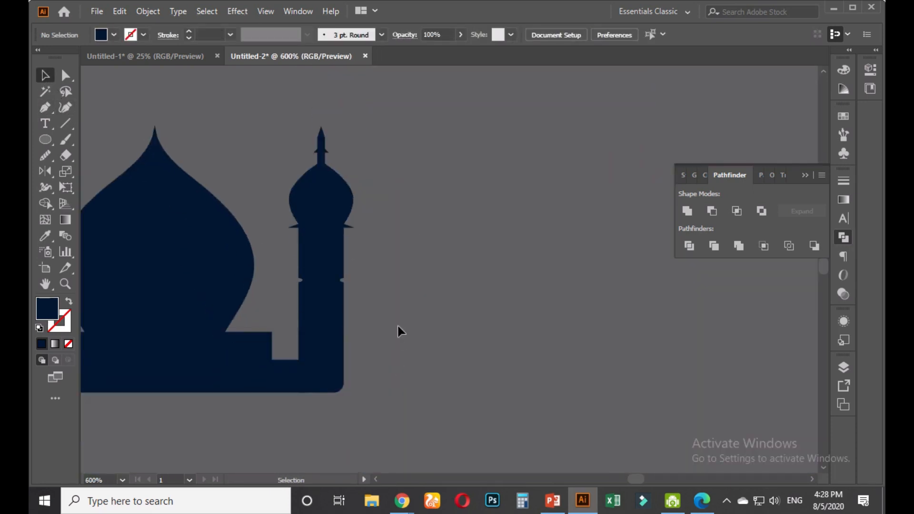
pyautogui.scroll(2, 352, 297)
pyautogui.click(336, 273)
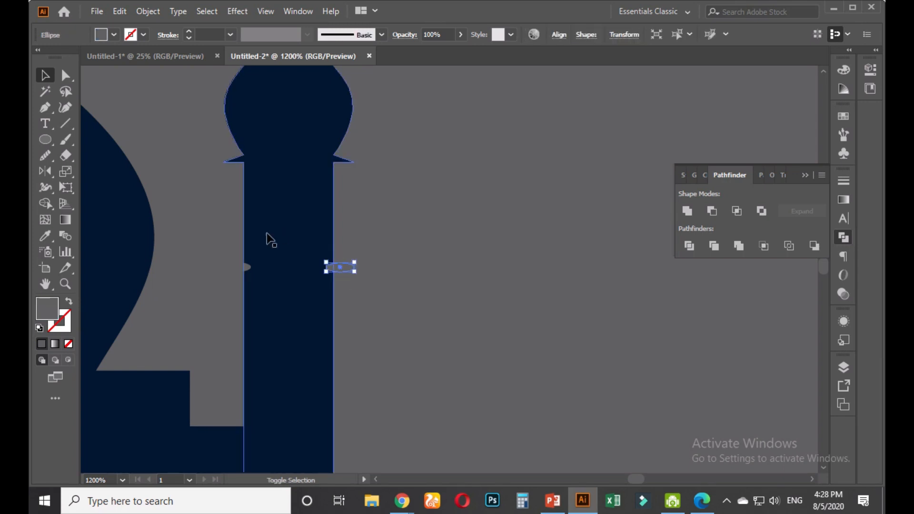
pyautogui.keyDown('shift'); pyautogui.click(248, 267); pyautogui.keyUp('shift')
pyautogui.moveTo(250, 270); pyautogui.dragTo(247, 165)
pyautogui.click(434, 274)
pyautogui.scroll(-2, 435, 274)
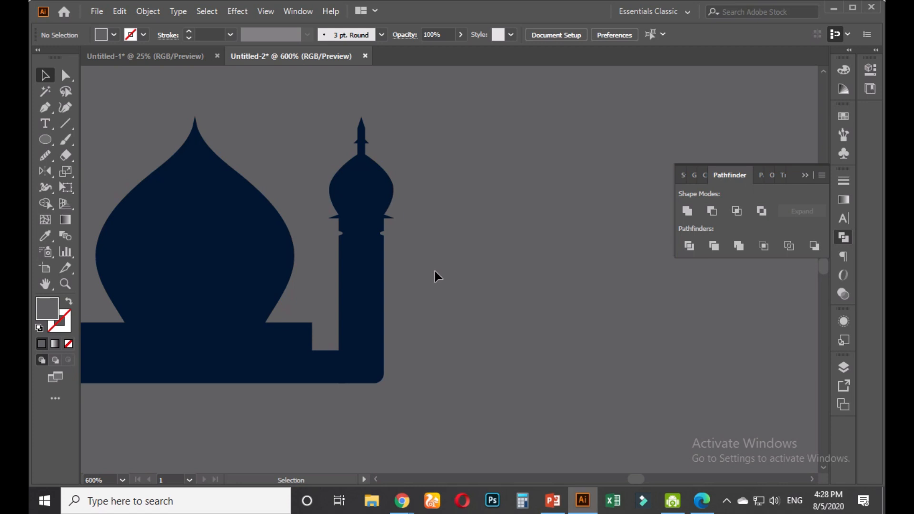
# Cut the right grey ellipse out of the tower's shaft with the Shape Builder tool to form a notch
pyautogui.scroll(3, 381, 238)
pyautogui.scroll(2, 412, 283)
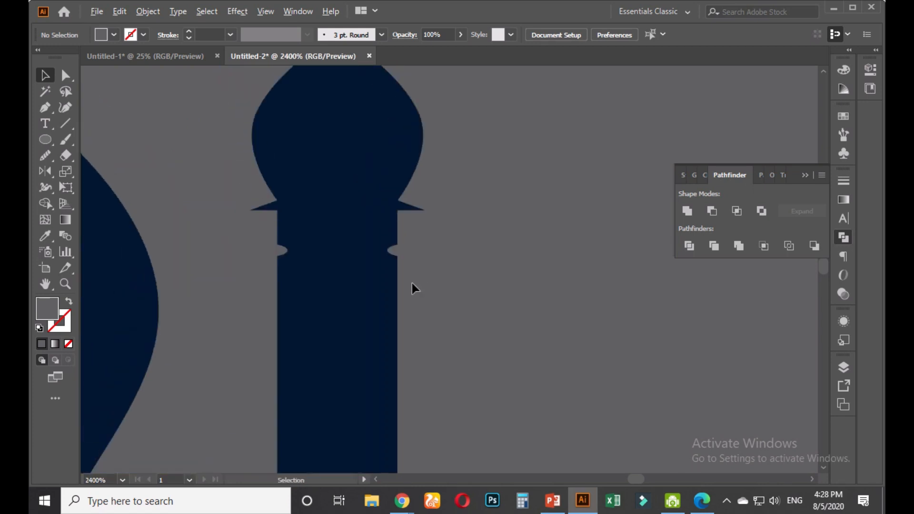
pyautogui.click(402, 231)
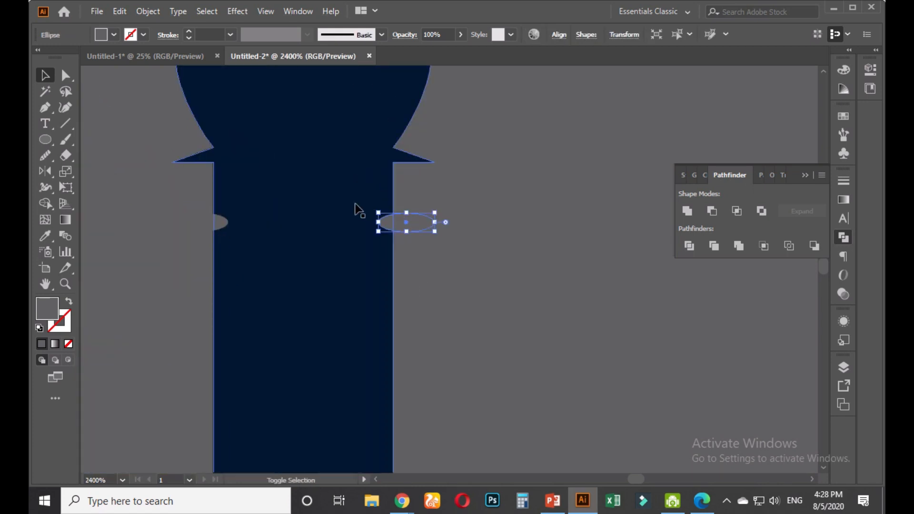
pyautogui.keyDown('shift'); pyautogui.click(359, 211); pyautogui.keyUp('shift')
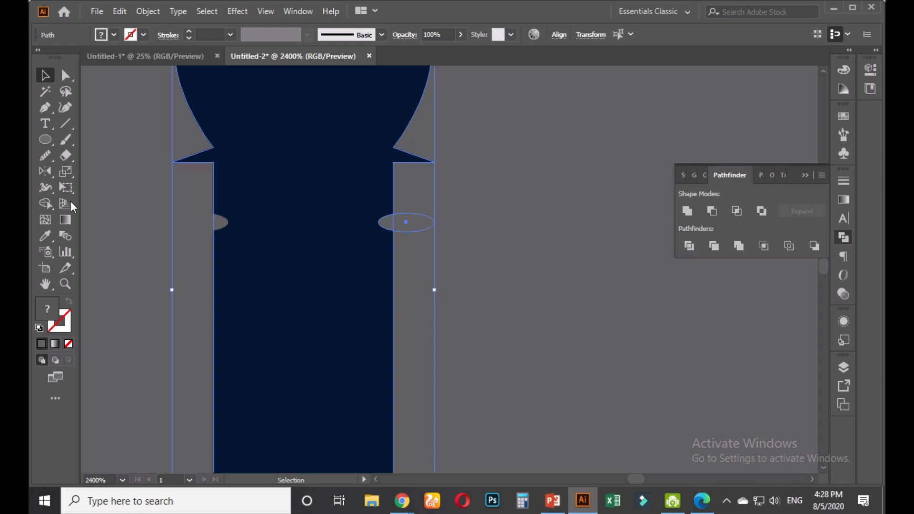
pyautogui.click(49, 200)
pyautogui.keyDown('alt'); pyautogui.click(404, 225); pyautogui.keyUp('alt')
pyautogui.click(46, 75)
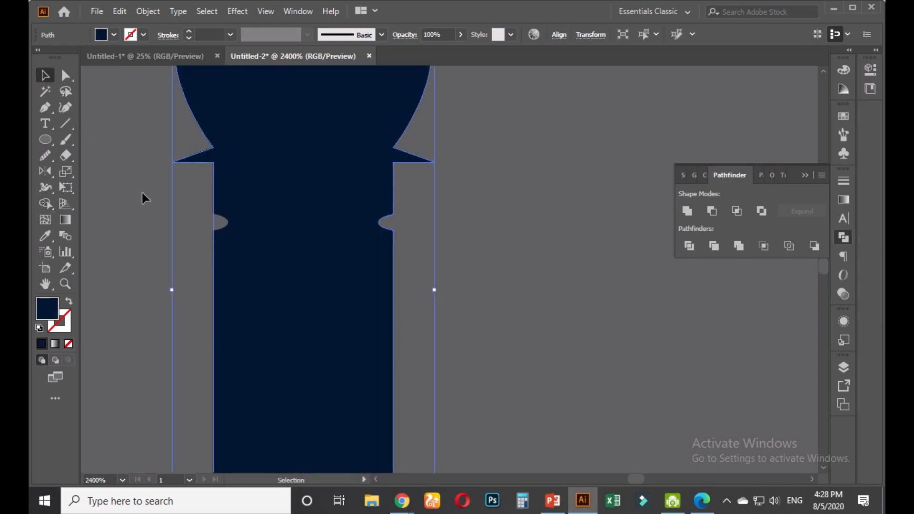
# Subtract the left grey ellipse from the tower with Pathfinder's Minus Front and expand the result
pyautogui.keyDown('shift'); pyautogui.click(219, 230); pyautogui.keyUp('shift')
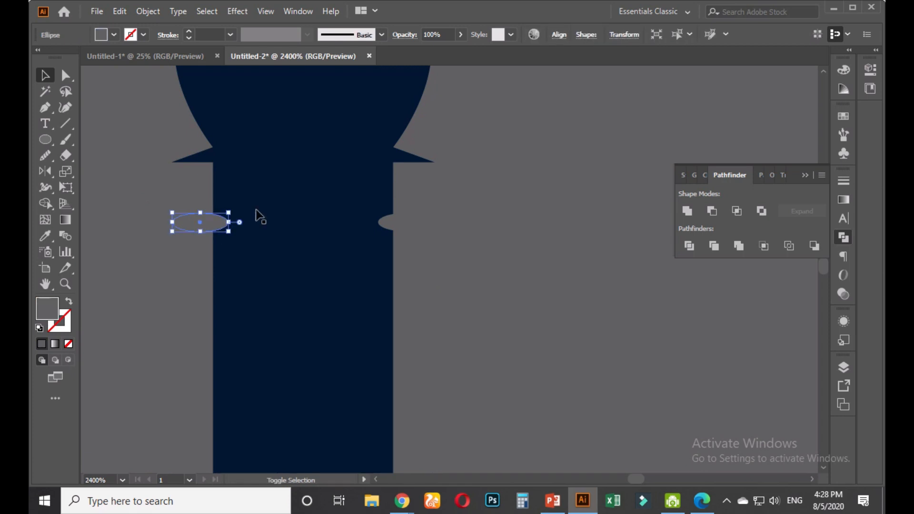
pyautogui.keyDown('alt'); pyautogui.click(712, 211); pyautogui.keyUp('alt')
pyautogui.click(800, 211)
pyautogui.click(526, 225)
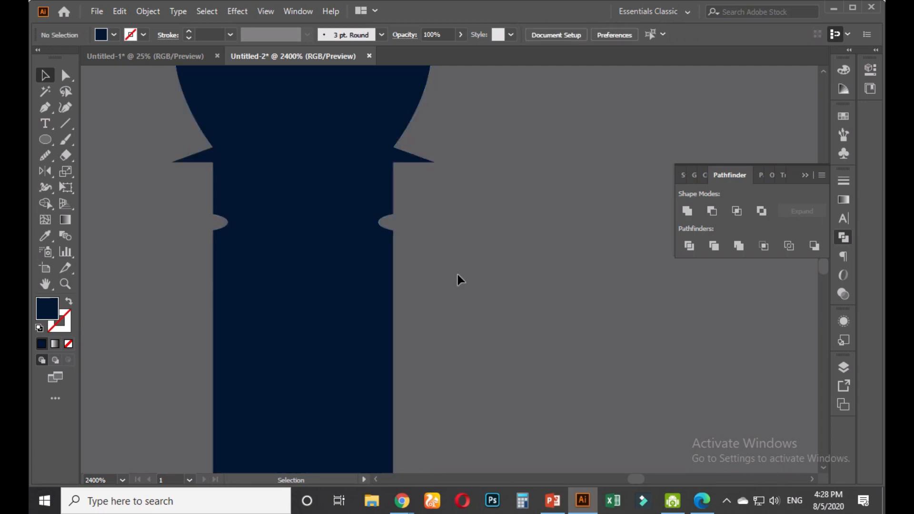
# Try to unite all the mosque parts into one shape with Pathfinder and test it by moving the right tower
pyautogui.scroll(-4, 444, 295)
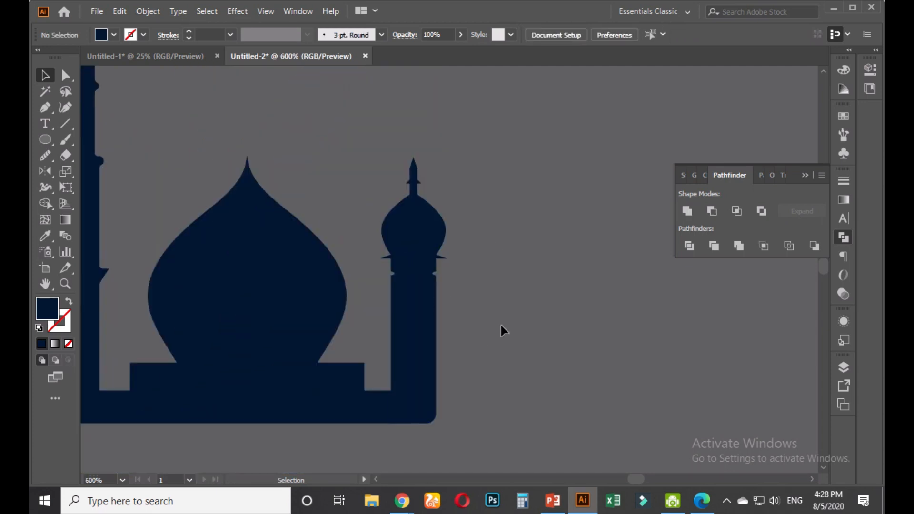
pyautogui.scroll(-2, 500, 325)
pyautogui.moveTo(245, 151); pyautogui.dragTo(486, 389)
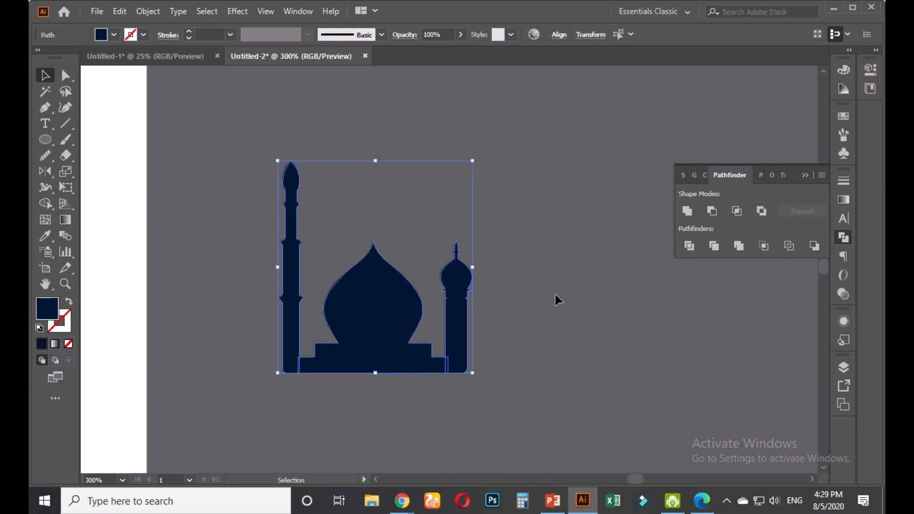
pyautogui.click(689, 212)
pyautogui.click(542, 319)
pyautogui.moveTo(464, 307); pyautogui.dragTo(582, 261)
pyautogui.press('v')
pyautogui.click(596, 352)
pyautogui.moveTo(465, 310); pyautogui.dragTo(548, 311)
pyautogui.hotkey('ctrl', 'z')
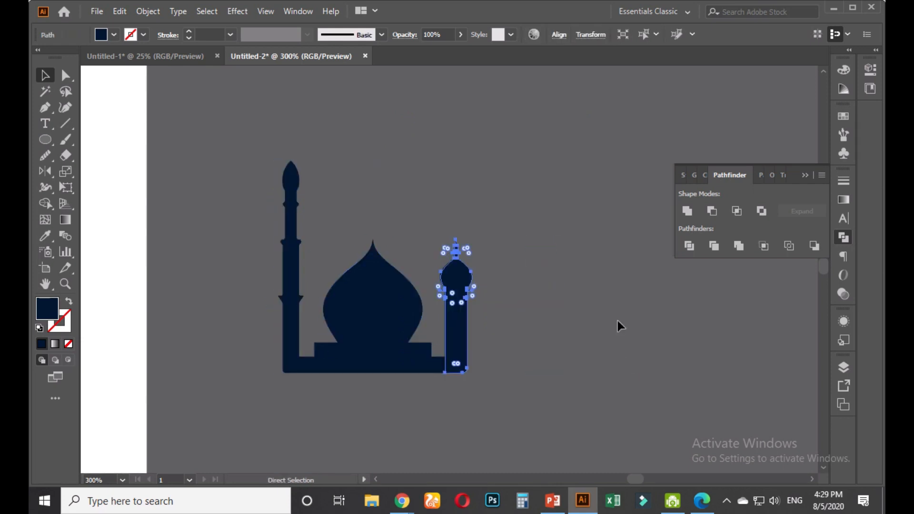
# Select the minaret, domed base and right tower again and try Pathfinder's Unite on them
pyautogui.click(535, 210)
pyautogui.moveTo(530, 208); pyautogui.dragTo(266, 381)
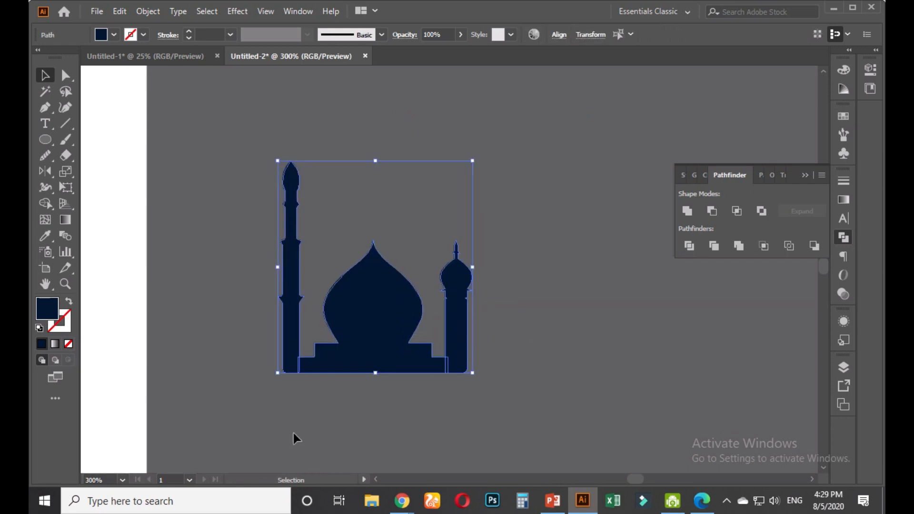
pyautogui.click(688, 210)
pyautogui.click(384, 118)
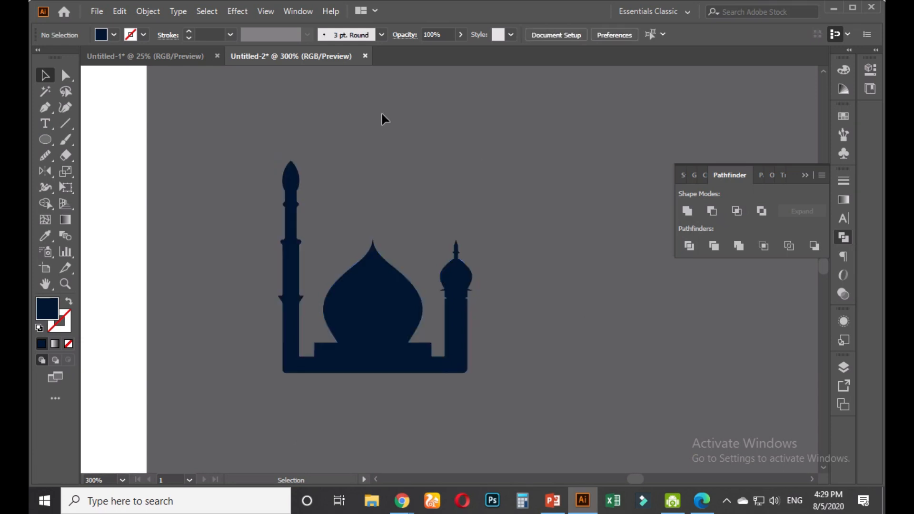
# Shorten the left minaret slightly from its tip and widen it a little toward the dome
pyautogui.moveTo(318, 213); pyautogui.dragTo(317, 209)
pyautogui.moveTo(291, 161); pyautogui.dragTo(291, 173)
pyautogui.click(347, 232)
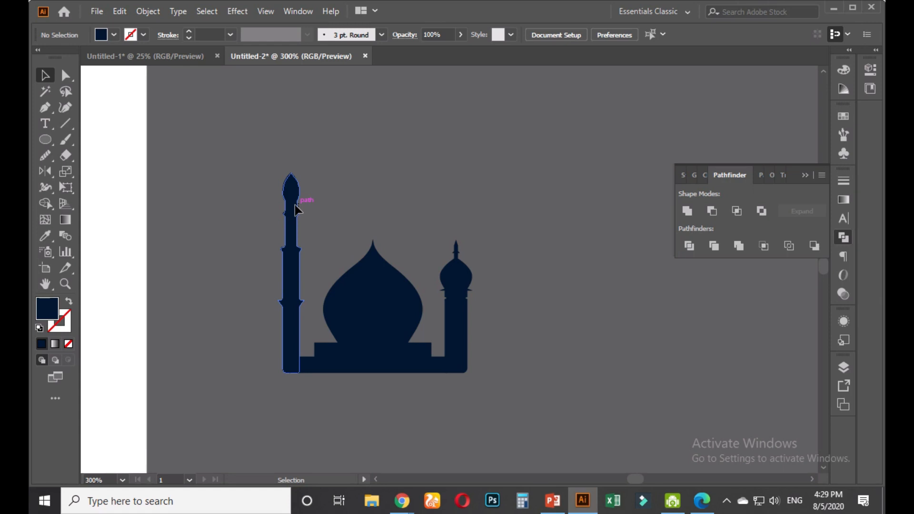
pyautogui.click(296, 205)
pyautogui.moveTo(304, 267); pyautogui.dragTo(309, 272)
pyautogui.click(359, 218)
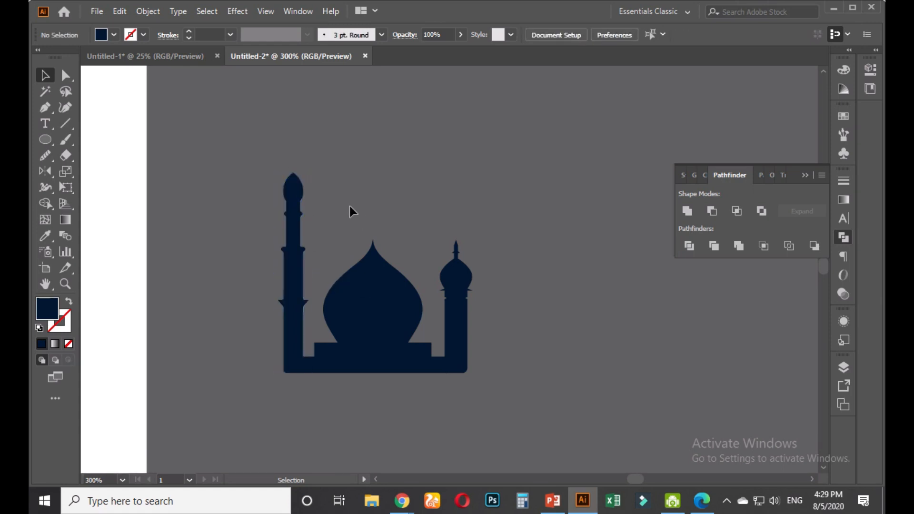
# Unite all the mosque parts with Pathfinder and move the merged silhouette up and to the right
pyautogui.moveTo(254, 156); pyautogui.dragTo(466, 365)
pyautogui.click(686, 212)
pyautogui.click(530, 281)
pyautogui.moveTo(456, 326); pyautogui.dragTo(495, 280)
pyautogui.click(560, 322)
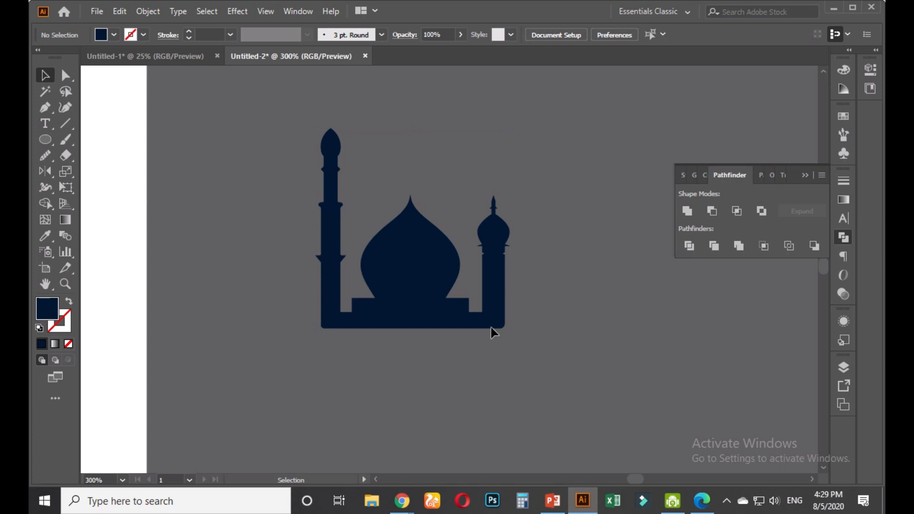
# Try magenta and green swatch fills on the merged mosque and undo them to restore the navy fill
pyautogui.scroll(2, 490, 327)
pyautogui.click(371, 249)
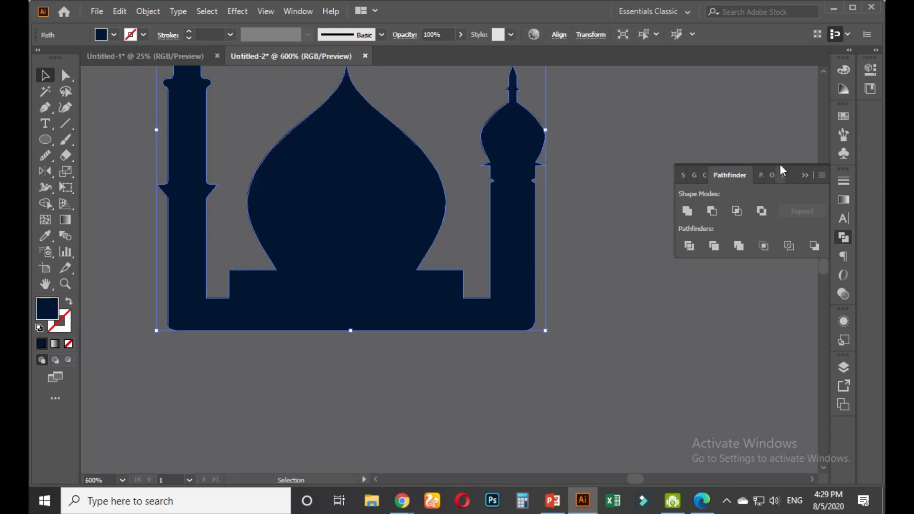
pyautogui.click(846, 117)
pyautogui.click(761, 152)
pyautogui.hotkey('ctrl', 'z')
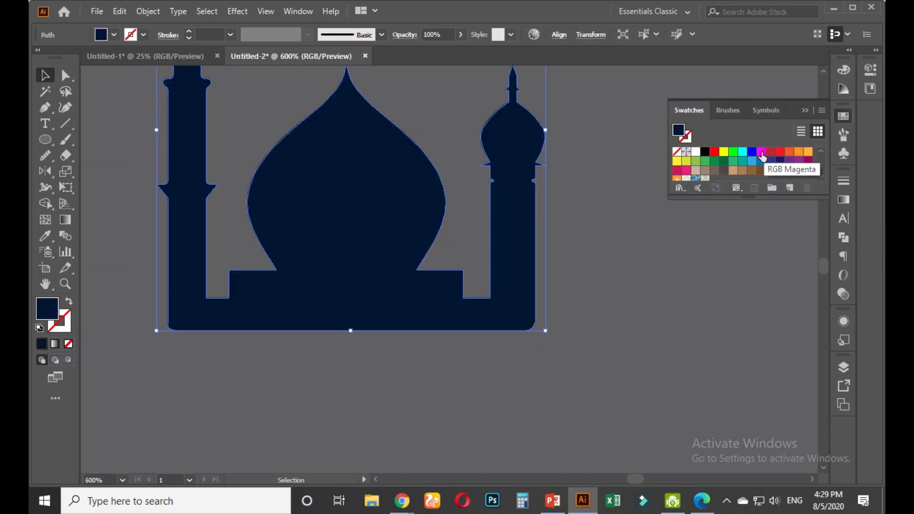
pyautogui.click(714, 162)
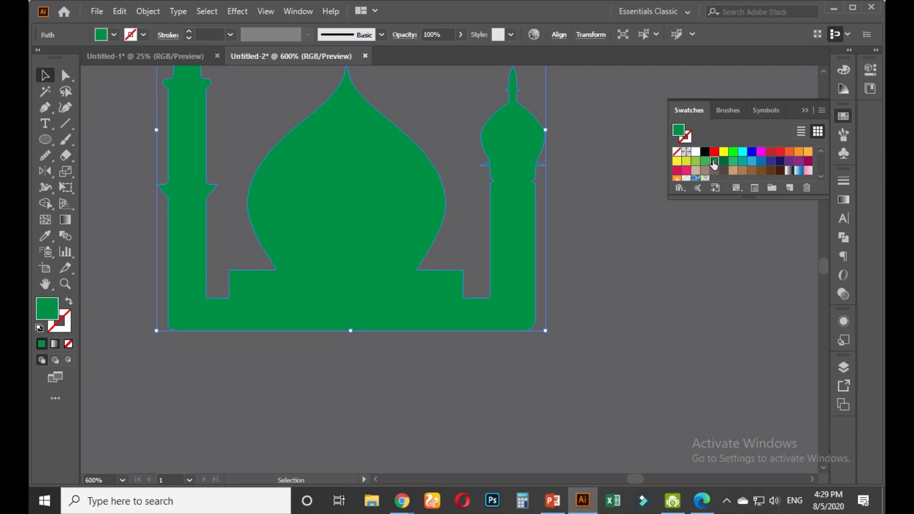
pyautogui.hotkey('ctrl', 'z')
pyautogui.hotkey('ctrl', 'z')
pyautogui.click(589, 257)
# Draw a wide, flat navy ellipse across the mosque's bottom edge and nudge it up to overlap the base
pyautogui.scroll(-6, 589, 261)
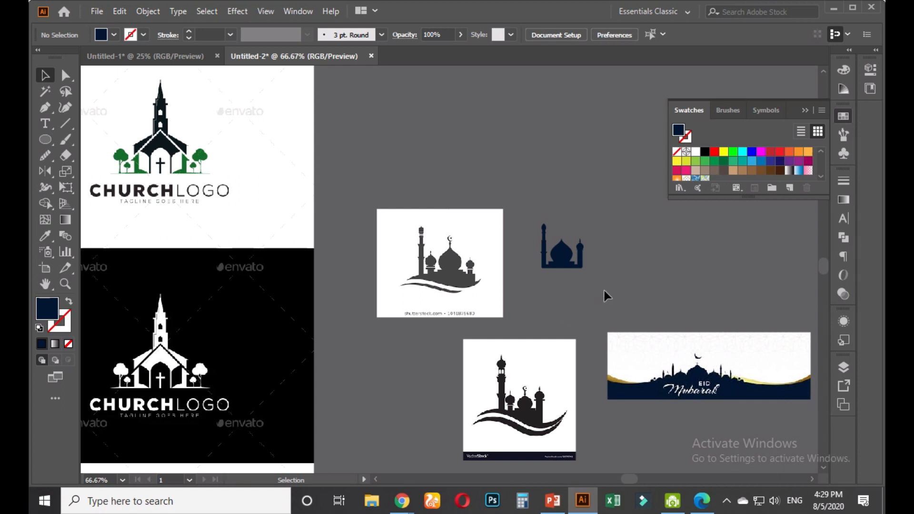
pyautogui.scroll(3, 607, 274)
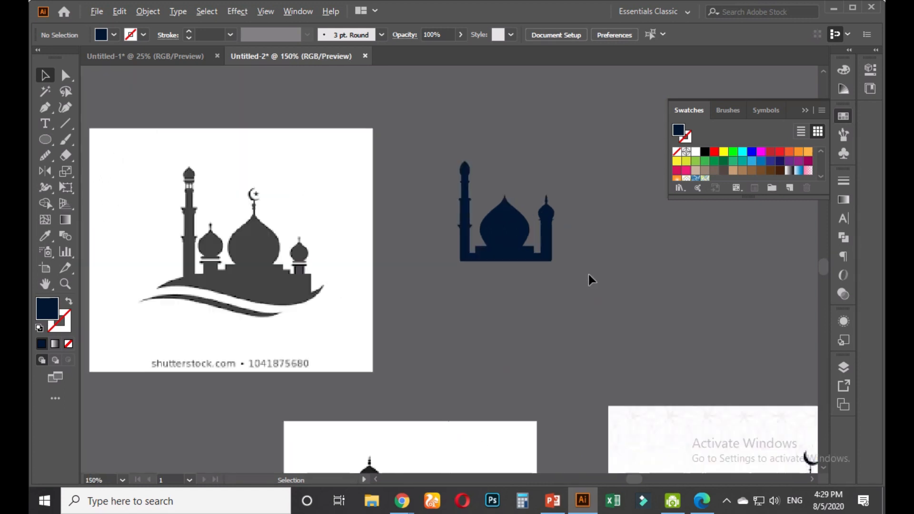
pyautogui.scroll(2, 552, 275)
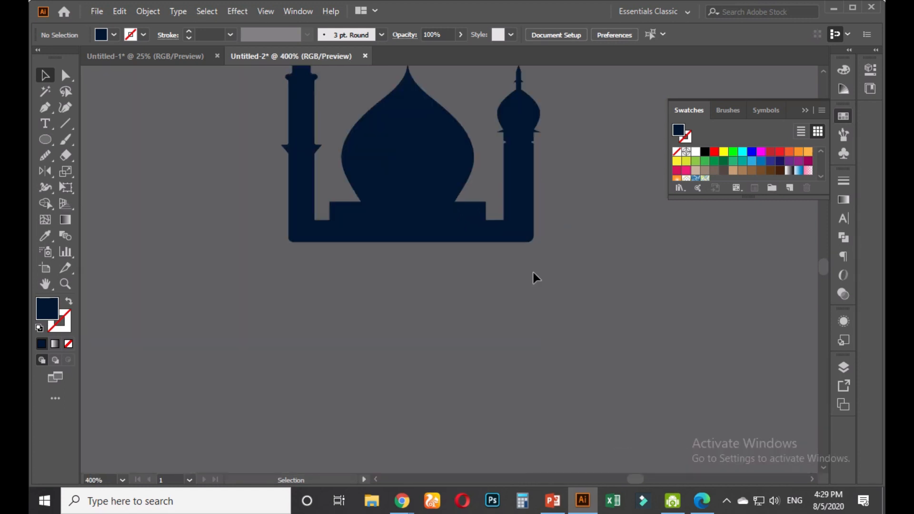
pyautogui.click(46, 140)
pyautogui.moveTo(212, 278); pyautogui.dragTo(604, 331)
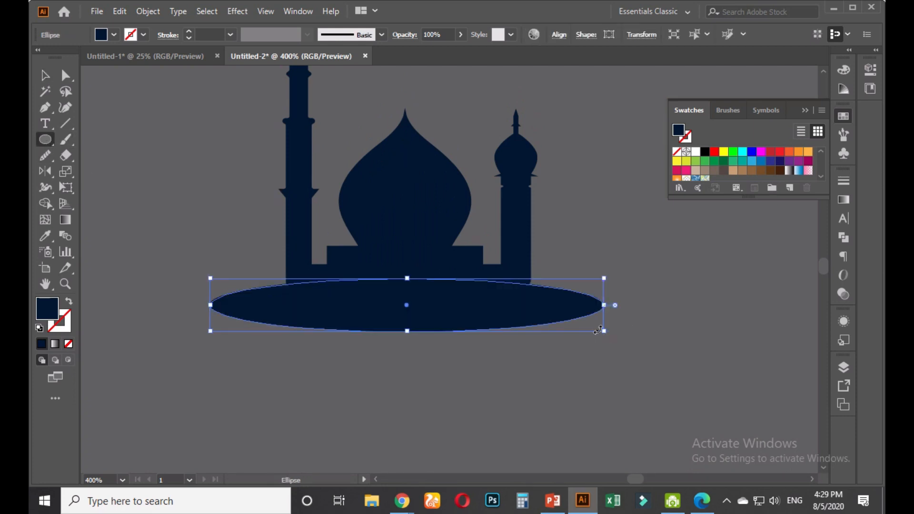
pyautogui.press('Up')
# Cut the ellipse at its left and right anchor points with the Scissors tool and delete the lower half
pyautogui.click(44, 75)
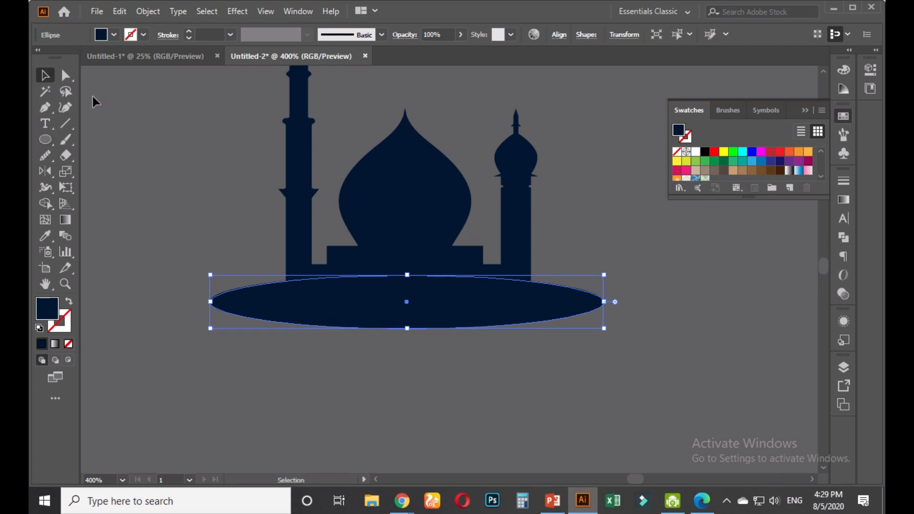
pyautogui.click(68, 153)
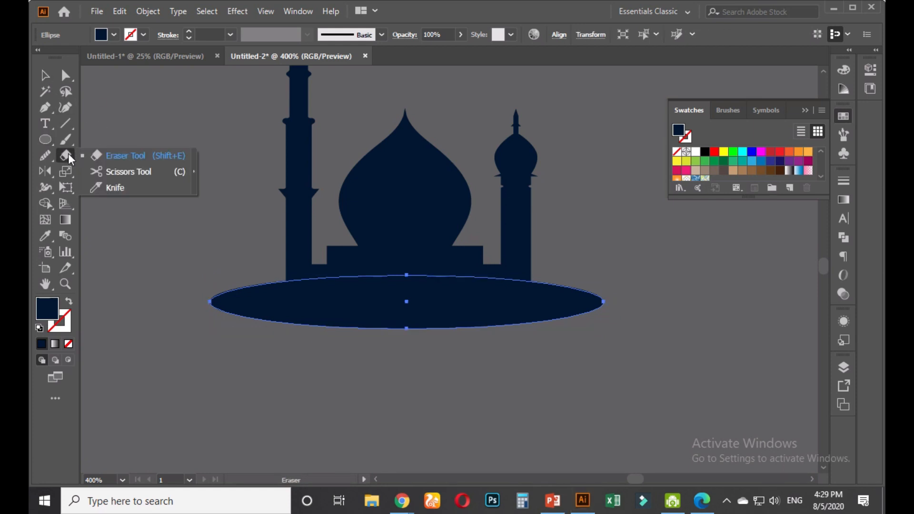
pyautogui.click(118, 169)
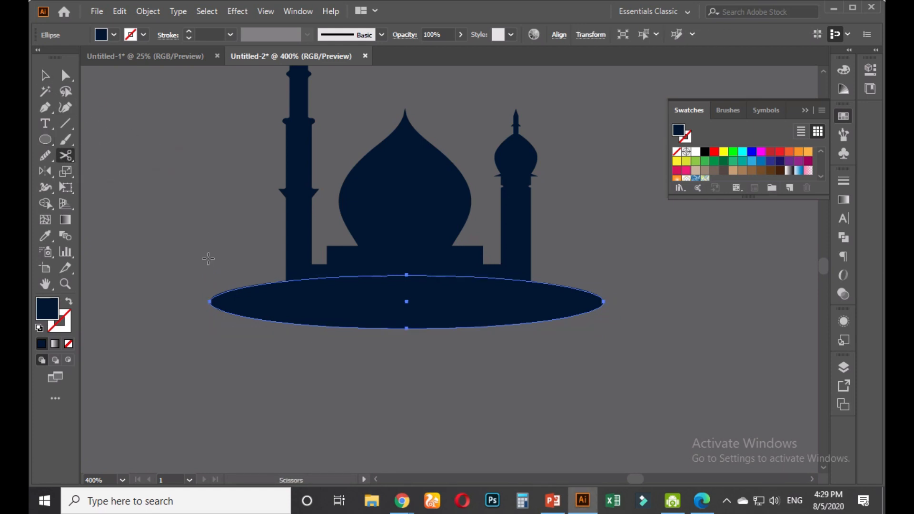
pyautogui.click(210, 302)
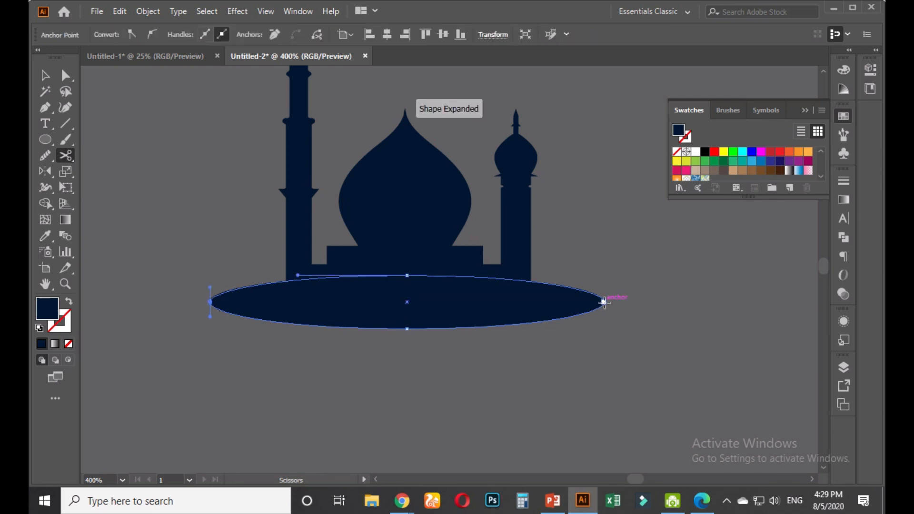
pyautogui.click(604, 302)
pyautogui.click(67, 76)
pyautogui.click(54, 79)
pyautogui.click(355, 347)
pyautogui.click(371, 329)
pyautogui.press('Delete')
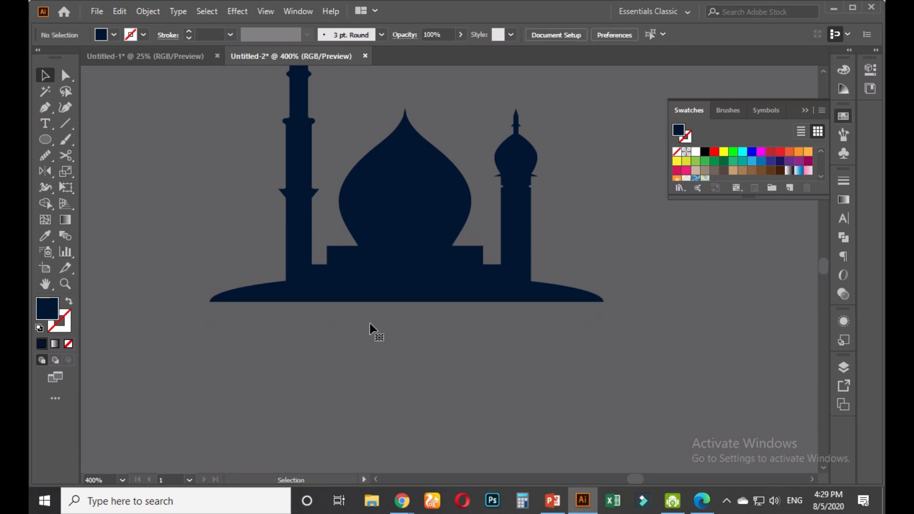
# Align the half-ellipse ground and the mosque horizontally on their centres
pyautogui.moveTo(208, 223); pyautogui.dragTo(194, 250)
pyautogui.click(394, 301)
pyautogui.keyDown('shift'); pyautogui.click(408, 218); pyautogui.keyUp('shift')
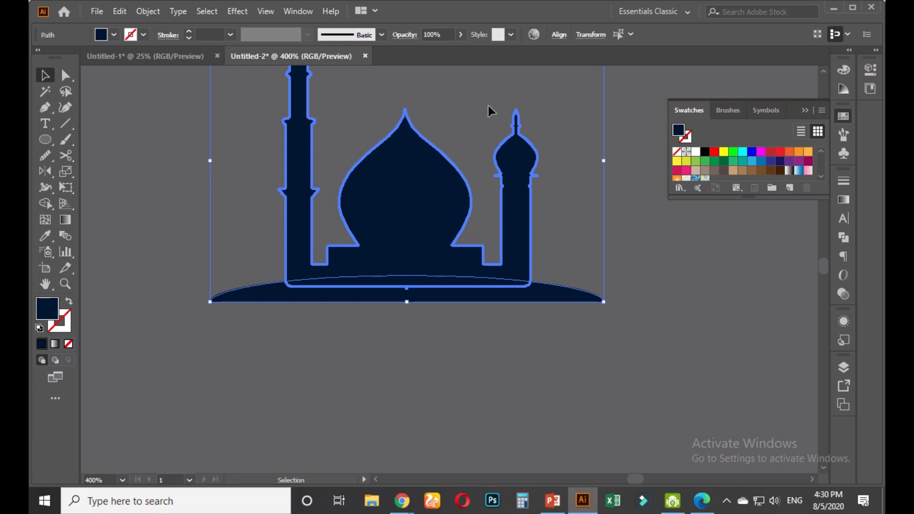
pyautogui.click(558, 38)
pyautogui.click(451, 70)
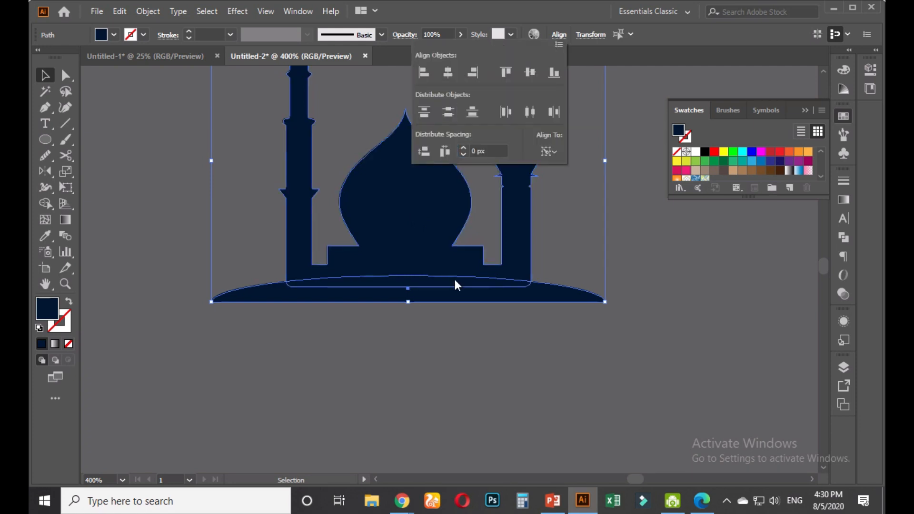
# Unite the mosque and its half-ellipse ground into one shape with Pathfinder
pyautogui.moveTo(529, 363); pyautogui.dragTo(373, 208)
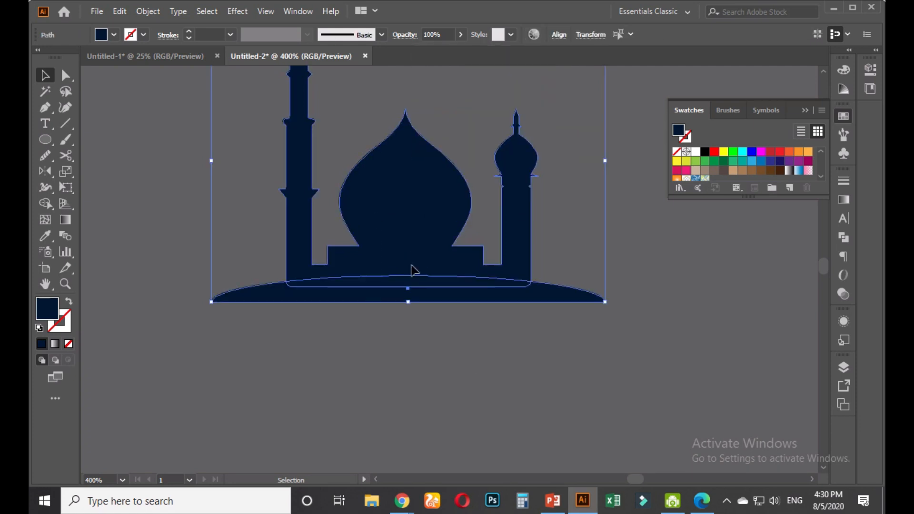
pyautogui.click(844, 237)
pyautogui.click(687, 211)
pyautogui.click(624, 208)
# Centre the merged mosque horizontally and vertically on the artboard
pyautogui.scroll(-7, 610, 253)
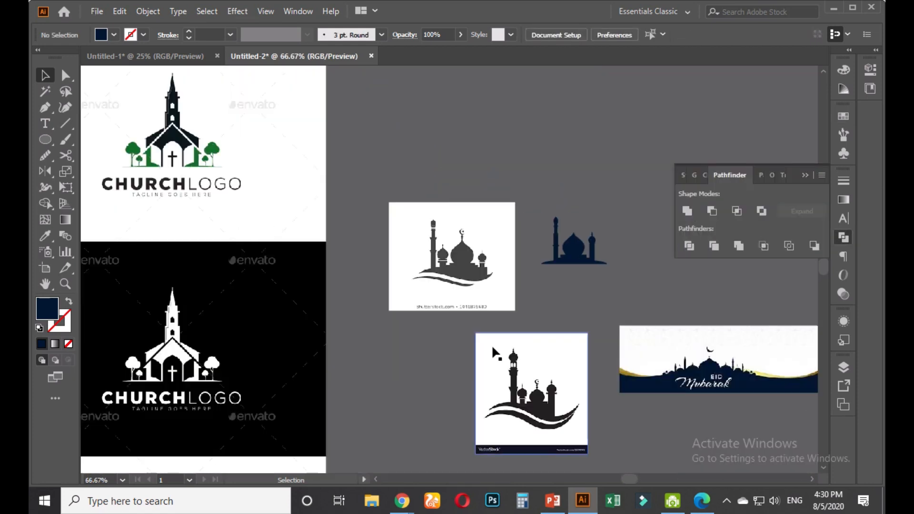
pyautogui.click(532, 294)
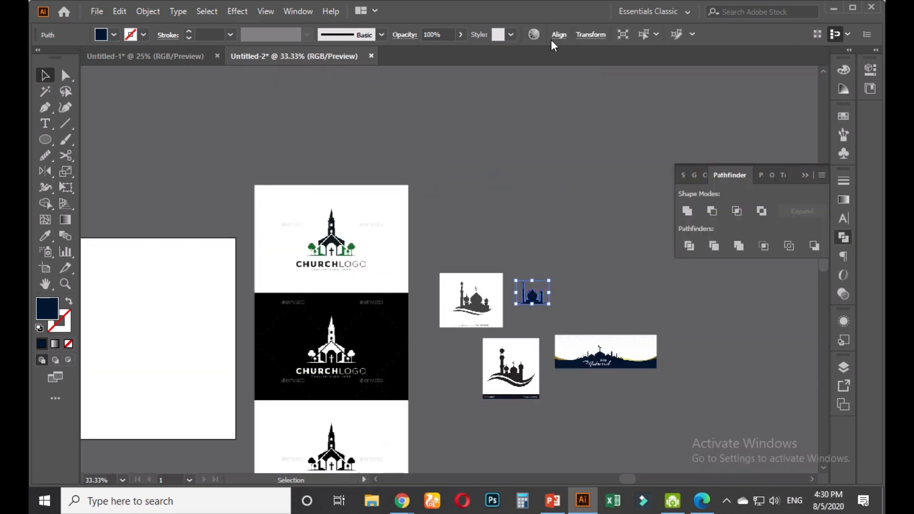
pyautogui.click(559, 34)
pyautogui.click(448, 73)
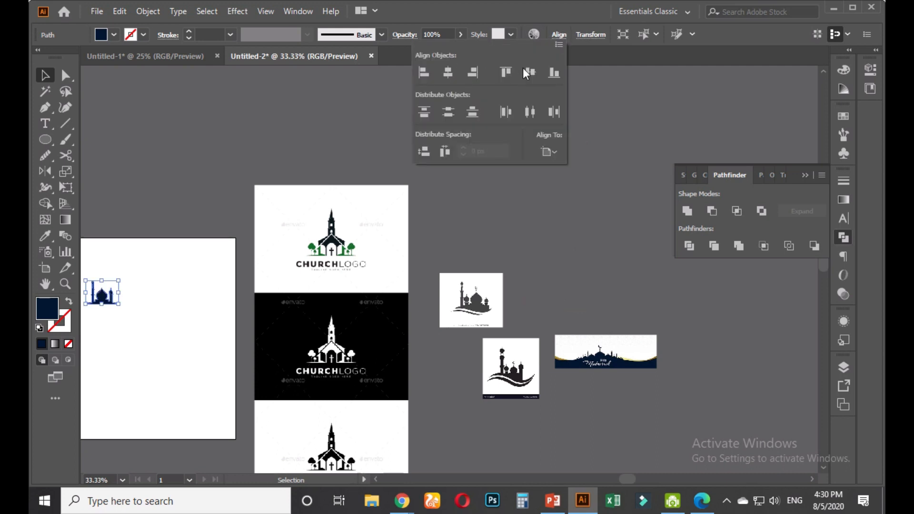
pyautogui.click(528, 72)
# Enlarge the mosque proportionally until it spans more than half of the artboard's width
pyautogui.click(216, 131)
pyautogui.click(150, 200)
pyautogui.moveTo(192, 202); pyautogui.dragTo(405, 198)
pyautogui.click(314, 343)
pyautogui.moveTo(332, 323); pyautogui.dragTo(393, 270)
pyautogui.click(318, 244)
pyautogui.scroll(2, 318, 400)
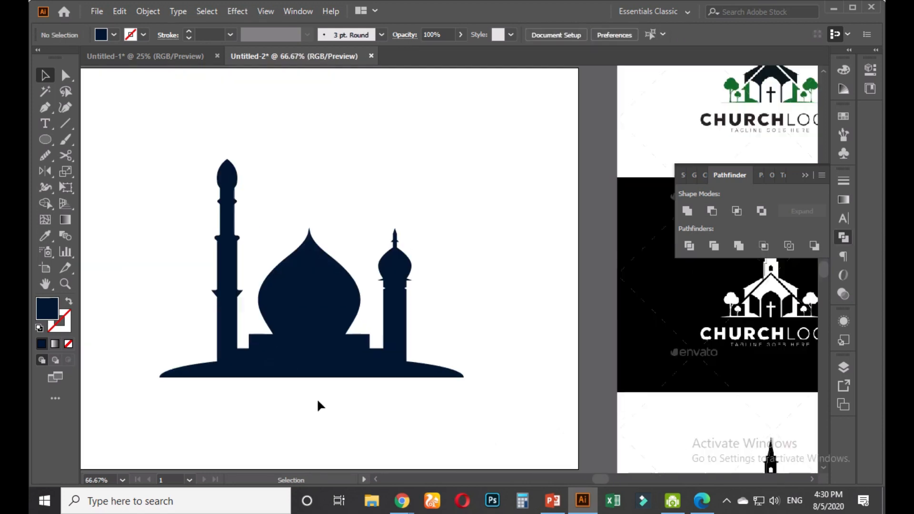
pyautogui.scroll(1, 318, 398)
pyautogui.scroll(-1, 318, 396)
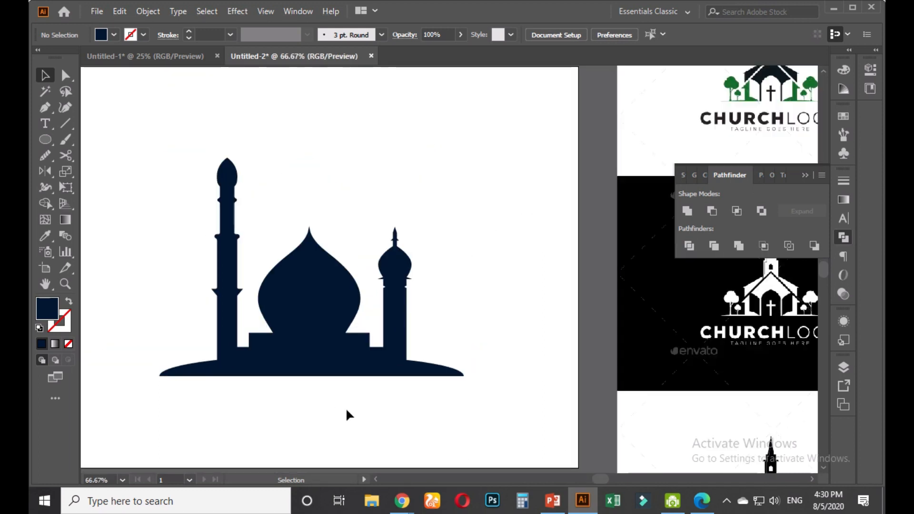
pyautogui.scroll(-2, 362, 380)
# Move the two inner lower anchor points of the right tower's ledge down slightly so its underside slopes
pyautogui.scroll(4, 410, 260)
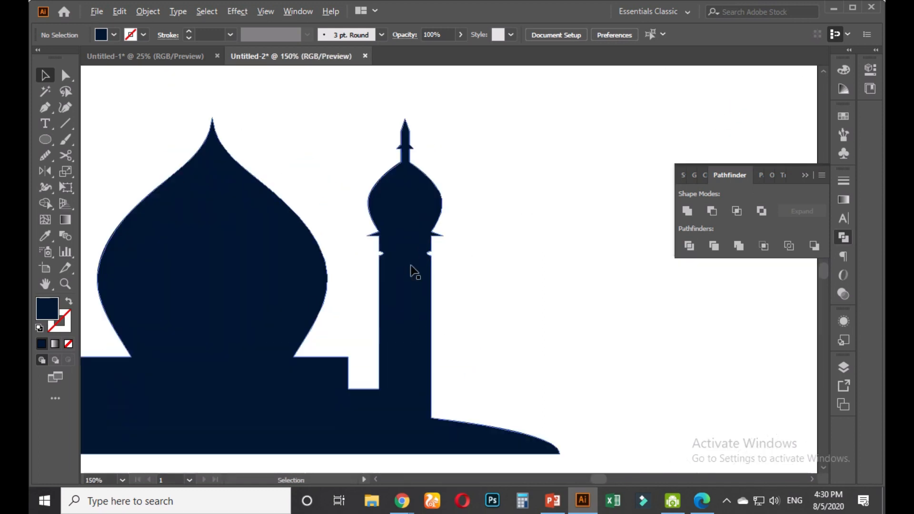
pyautogui.scroll(2, 377, 233)
pyautogui.click(66, 76)
pyautogui.click(292, 212)
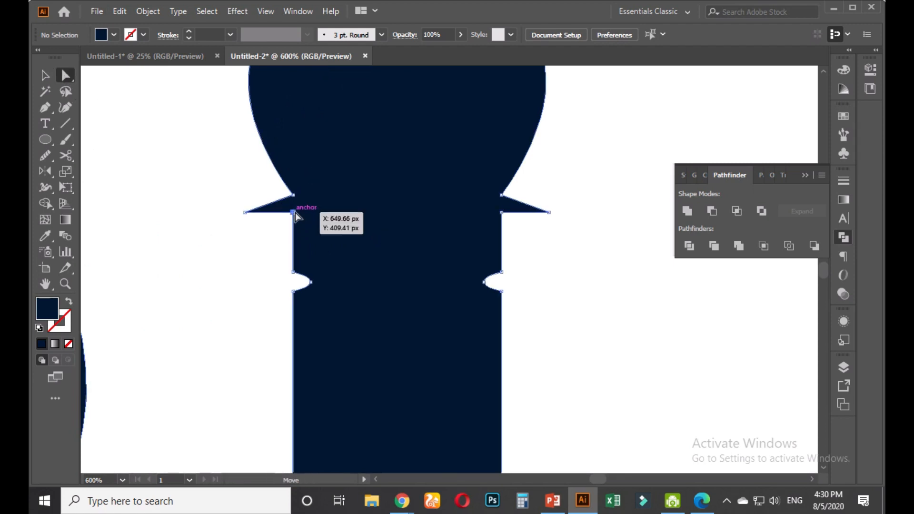
pyautogui.keyDown('shift'); pyautogui.click(502, 212); pyautogui.keyUp('shift')
pyautogui.press('Down')
pyautogui.click(552, 269)
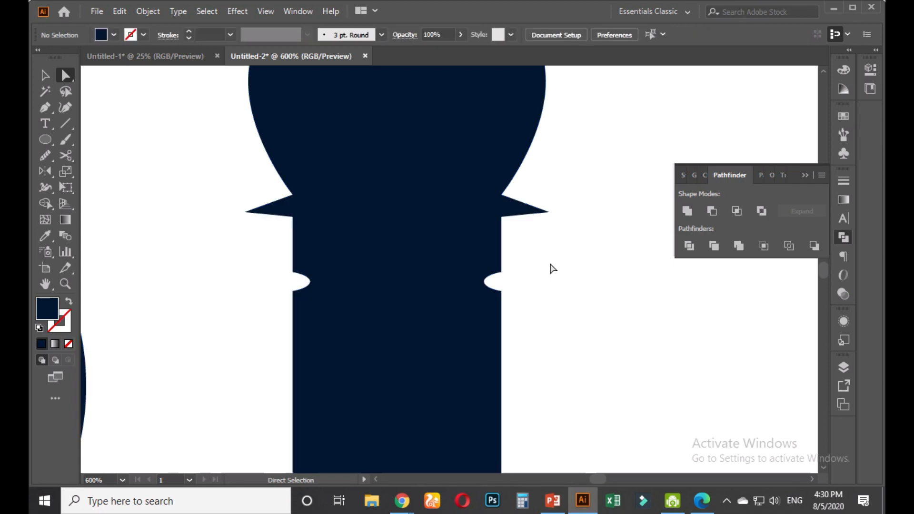
# Round the mosque path's corners, including the right tower's ledge tips and notches, to a radius of 0.63 px
pyautogui.click(306, 211)
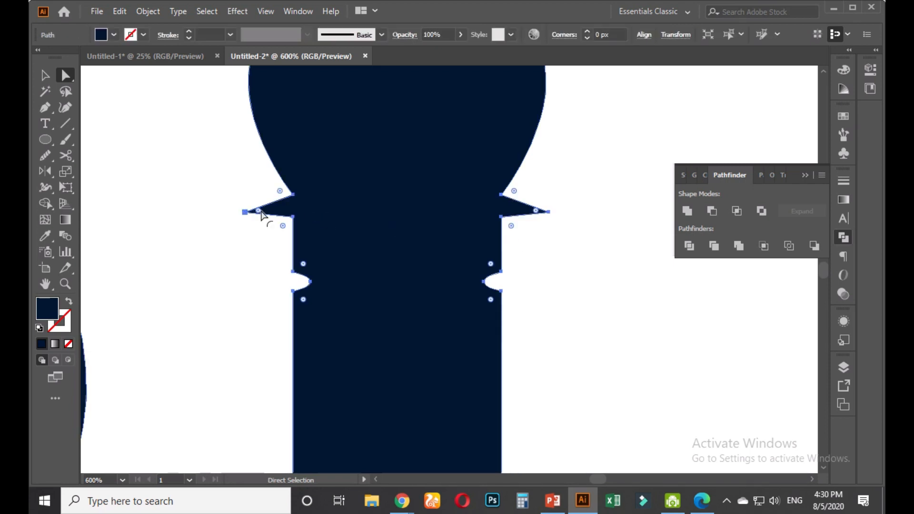
pyautogui.moveTo(260, 214); pyautogui.dragTo(262, 216)
pyautogui.moveTo(536, 211); pyautogui.dragTo(531, 212)
pyautogui.hotkey('ctrl', 'z')
pyautogui.hotkey('ctrl', 'z')
pyautogui.moveTo(259, 211); pyautogui.dragTo(261, 212)
pyautogui.click(558, 316)
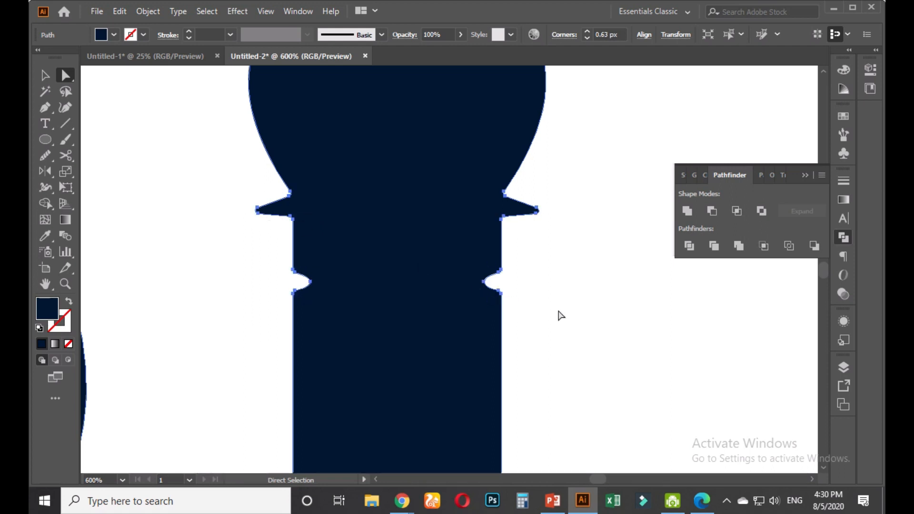
pyautogui.scroll(-2, 559, 315)
pyautogui.scroll(-4, 561, 314)
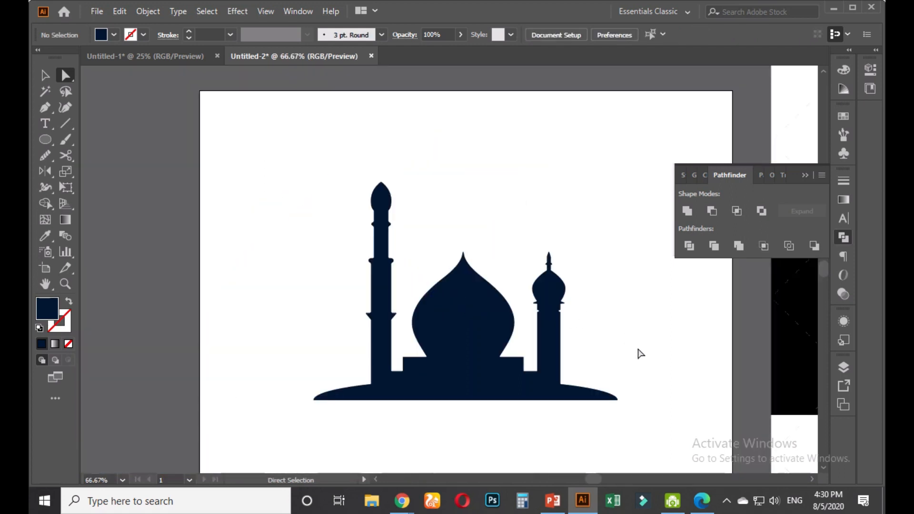
pyautogui.moveTo(638, 352); pyautogui.dragTo(563, 316)
pyautogui.click(45, 75)
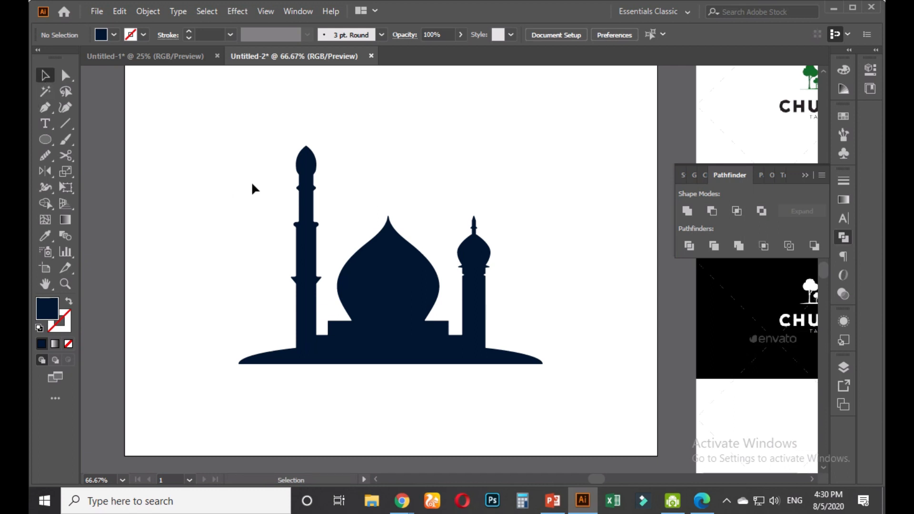
# Examine the church logo references beside the artboard and compare their icon-and-text layout with the mosque silhouette
pyautogui.click(374, 294)
pyautogui.scroll(-2, 395, 304)
pyautogui.click(534, 326)
pyautogui.scroll(4, 663, 314)
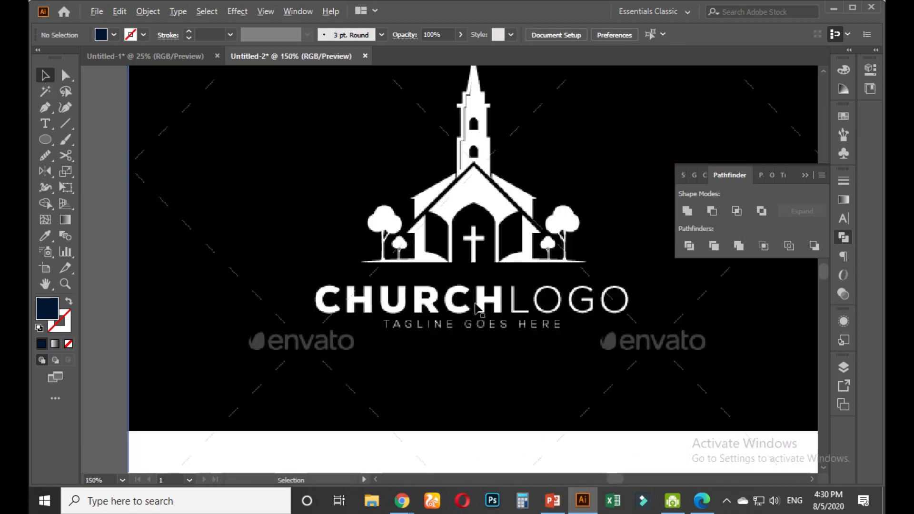
pyautogui.scroll(-3, 477, 309)
pyautogui.scroll(2, 270, 322)
pyautogui.click(239, 322)
pyautogui.keyDown('shift'); pyautogui.click(240, 287); pyautogui.keyUp('shift')
pyautogui.click(239, 287)
pyautogui.moveTo(222, 305); pyautogui.dragTo(220, 290)
pyautogui.click(388, 287)
pyautogui.scroll(-2, 316, 297)
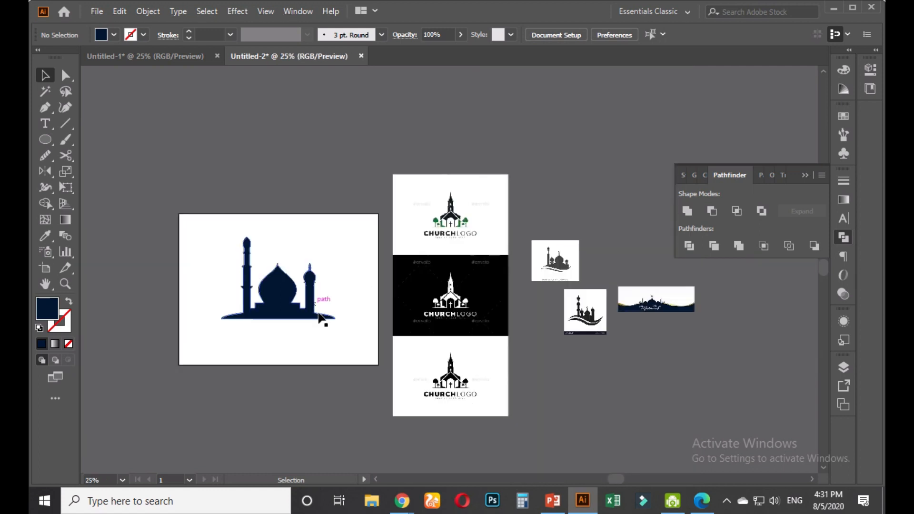
pyautogui.scroll(2, 316, 318)
# Place a line of placeholder text below the mosque and enlarge it proportionally to about 74.79 pt
pyautogui.press('space')
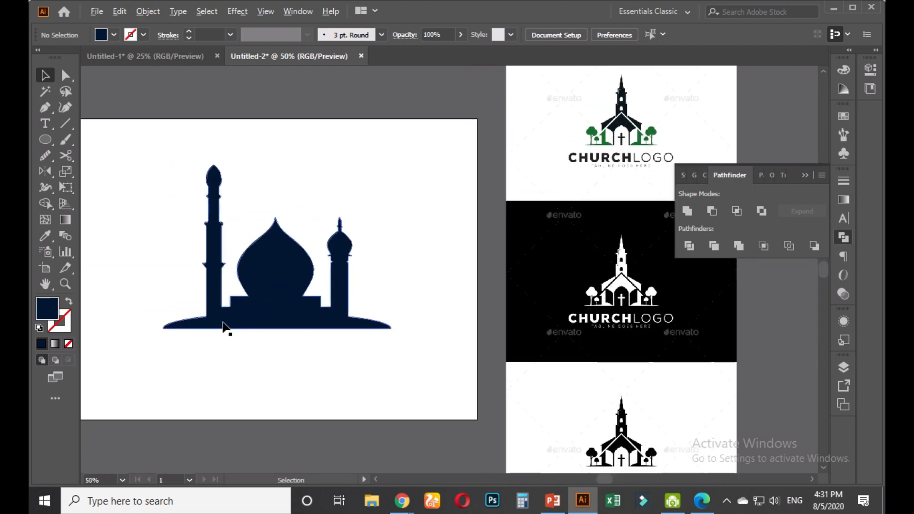
pyautogui.scroll(1, 224, 322)
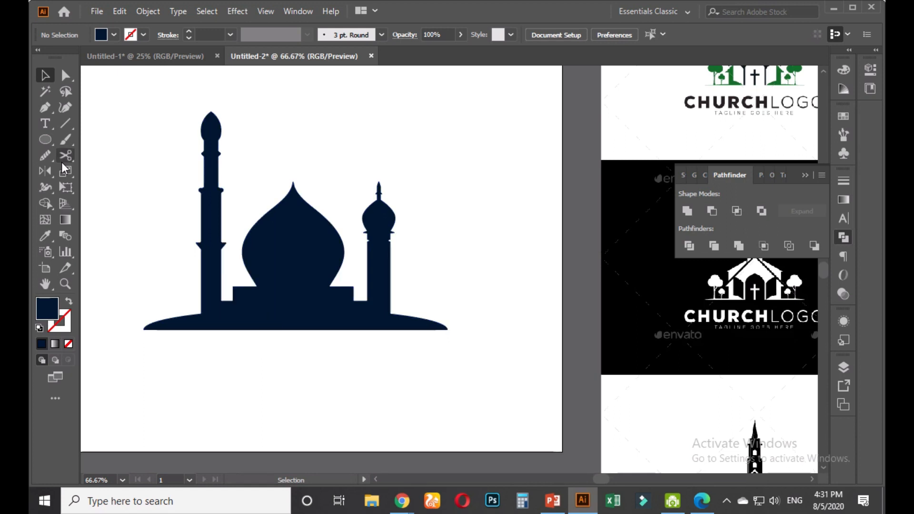
pyautogui.press('space')
pyautogui.moveTo(464, 266); pyautogui.dragTo(471, 267)
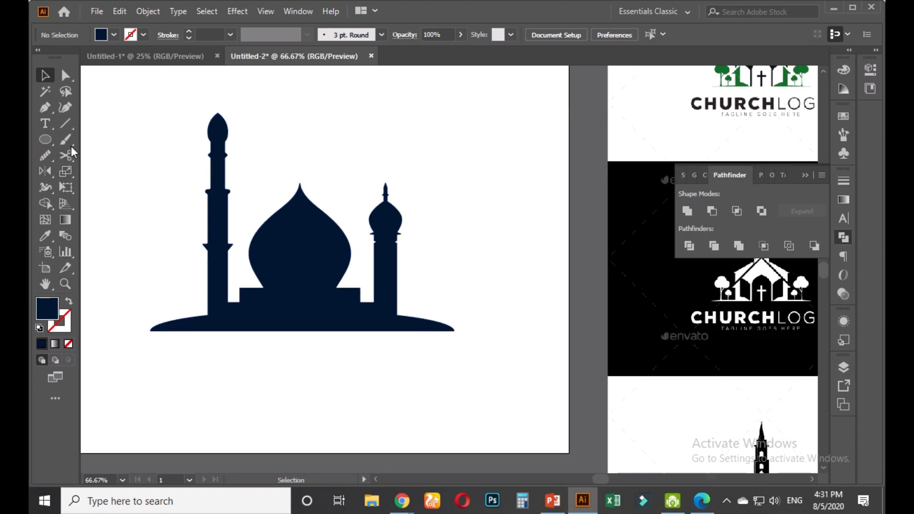
pyautogui.click(47, 124)
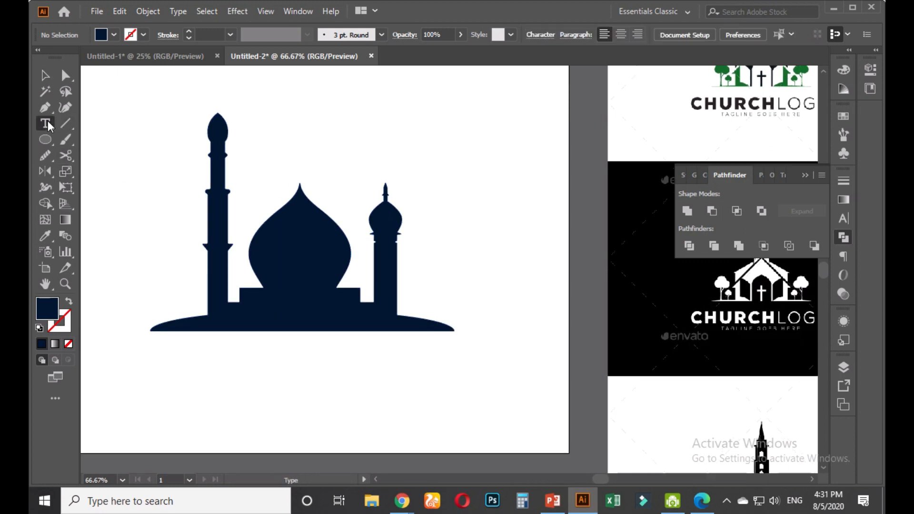
pyautogui.click(211, 376)
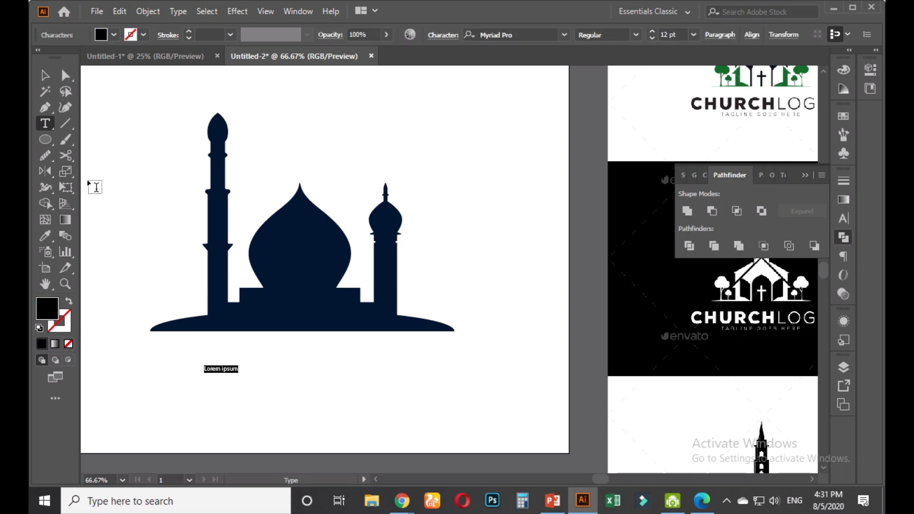
pyautogui.press('Escape')
pyautogui.moveTo(238, 375); pyautogui.dragTo(350, 390)
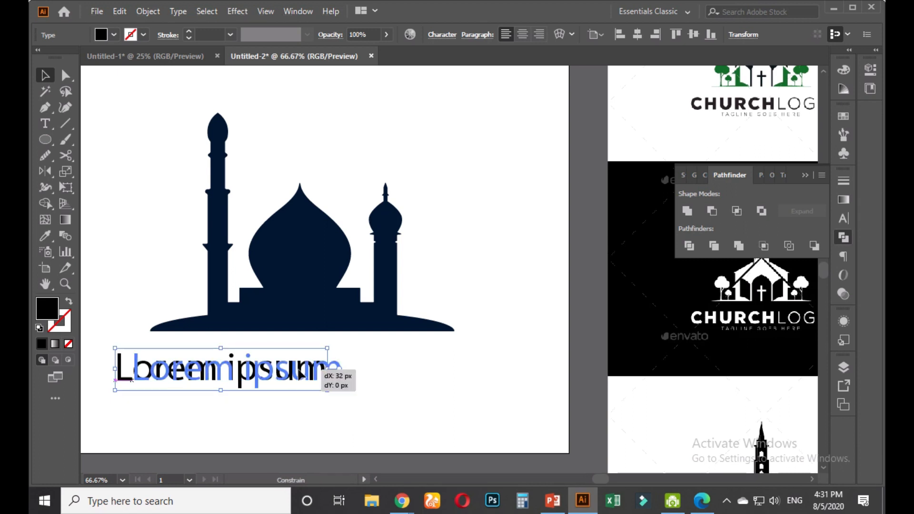
# Set the font of the whole placeholder text below the mosque to Roboto Black
pyautogui.doubleClick(276, 377)
pyautogui.hotkey('ctrl', 'a')
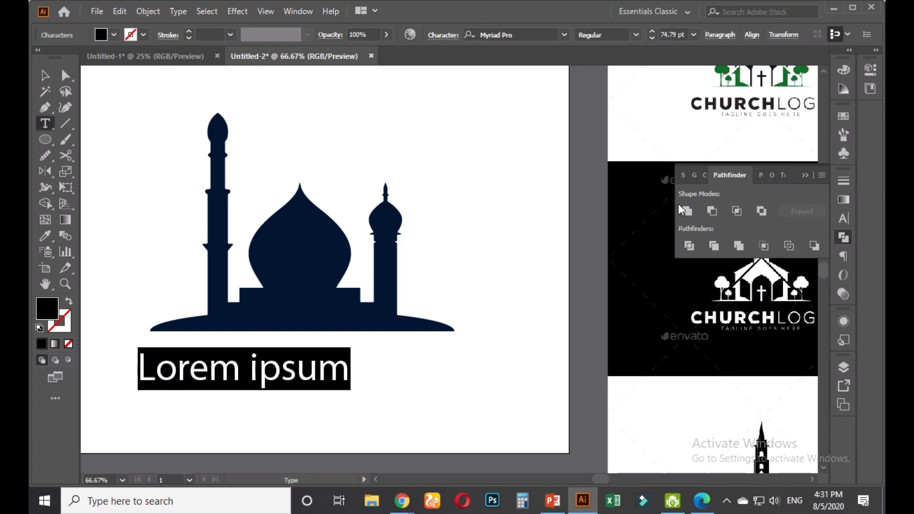
pyautogui.click(805, 175)
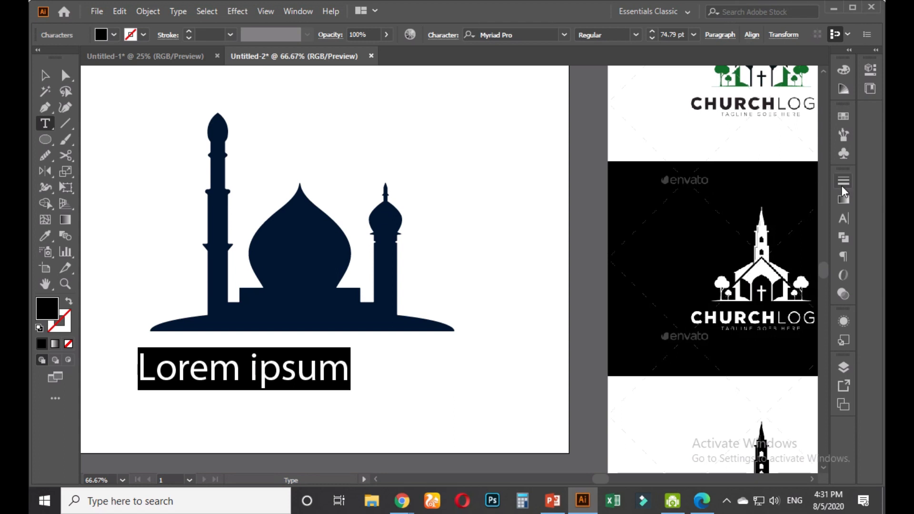
pyautogui.click(843, 219)
pyautogui.click(755, 196)
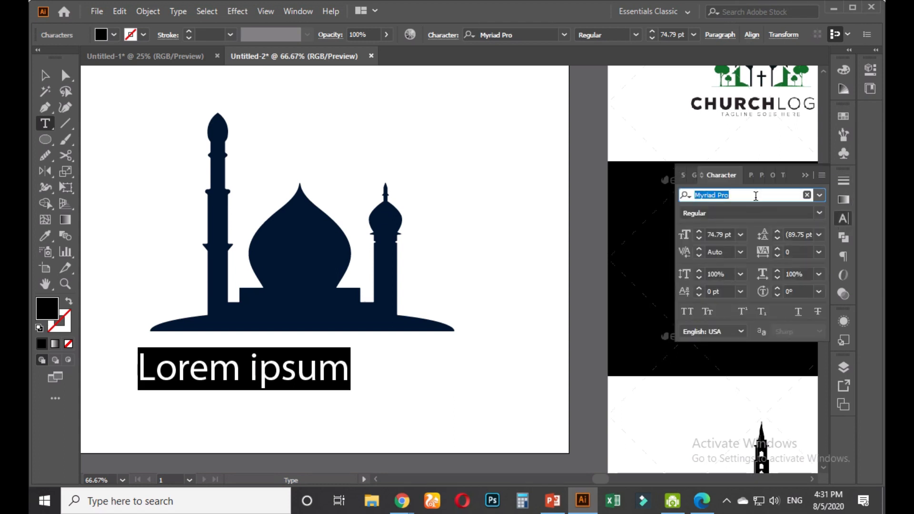
pyautogui.write('roboto')
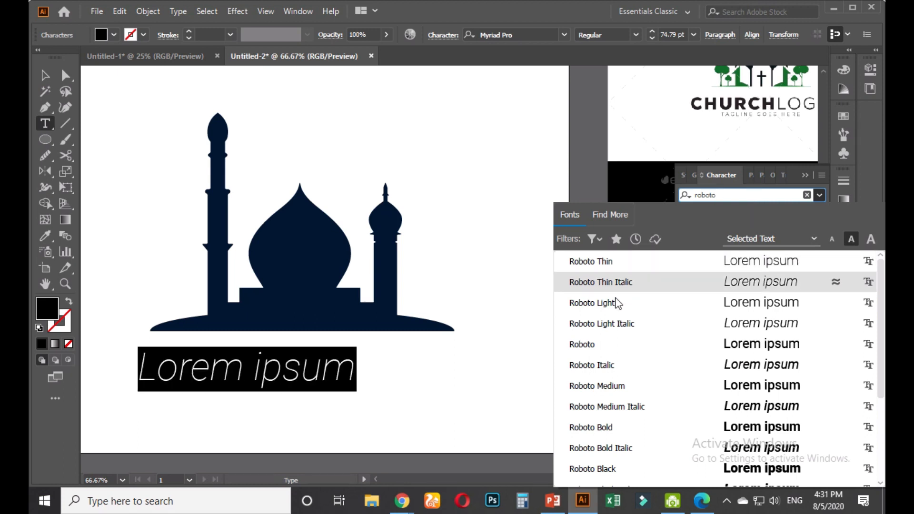
pyautogui.click(607, 365)
pyautogui.click(819, 212)
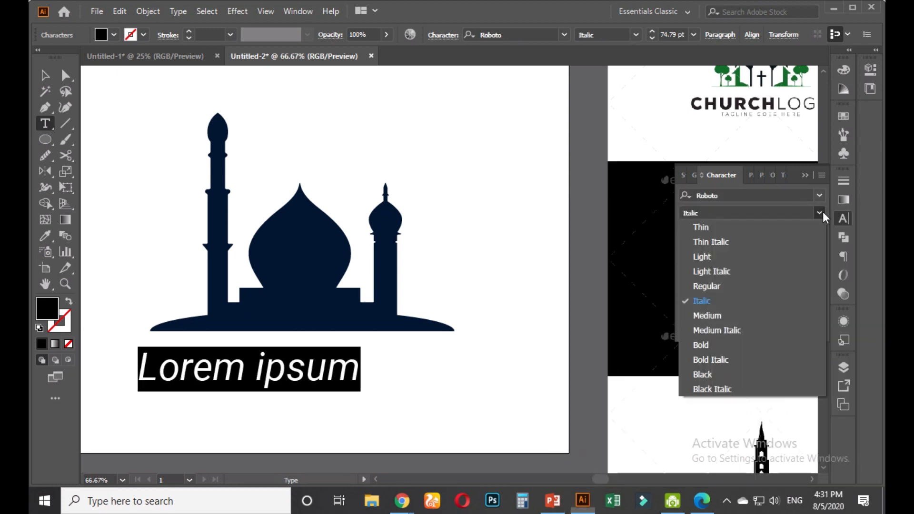
pyautogui.click(719, 375)
# Replace the placeholder text with "MOSQUE LOGO"
pyautogui.tripleClick(257, 367)
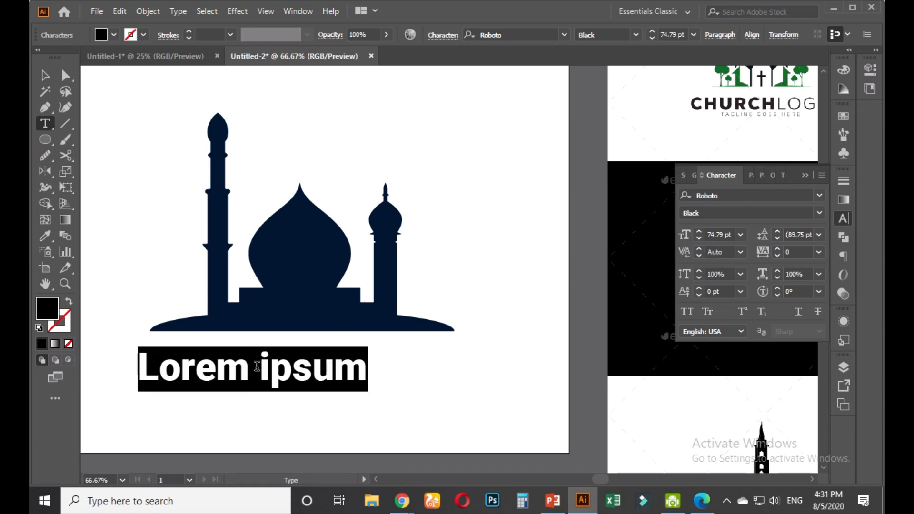
pyautogui.write('MOSQ')
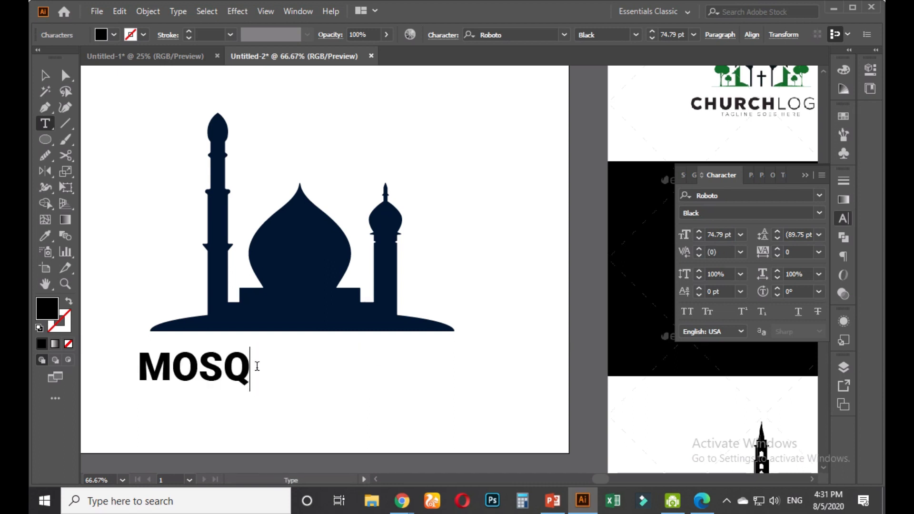
pyautogui.write('UE LOGO')
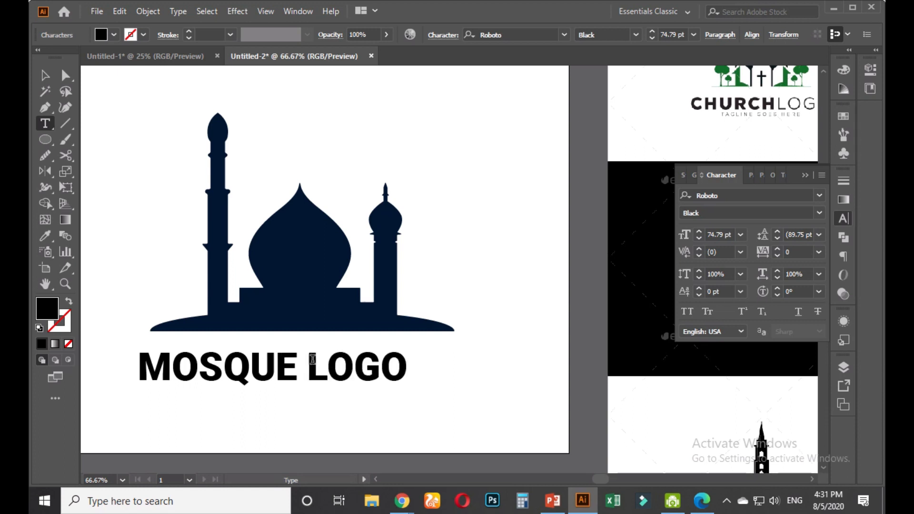
# Set the word "LOGO" to the Light weight of Roboto
pyautogui.moveTo(313, 359); pyautogui.dragTo(447, 362)
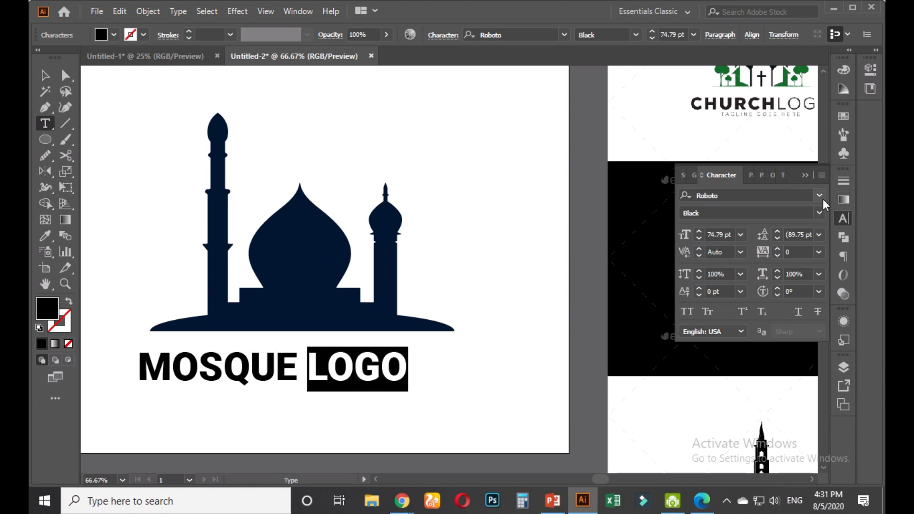
pyautogui.click(819, 212)
pyautogui.click(731, 256)
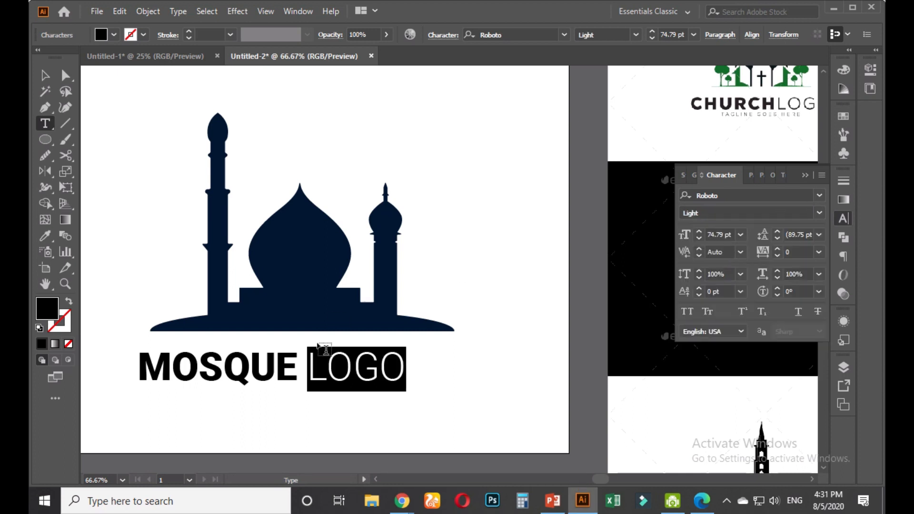
# Colour the word "MOSQUE" with the navy sampled from the mosque silhouette
pyautogui.moveTo(295, 358); pyautogui.dragTo(119, 367)
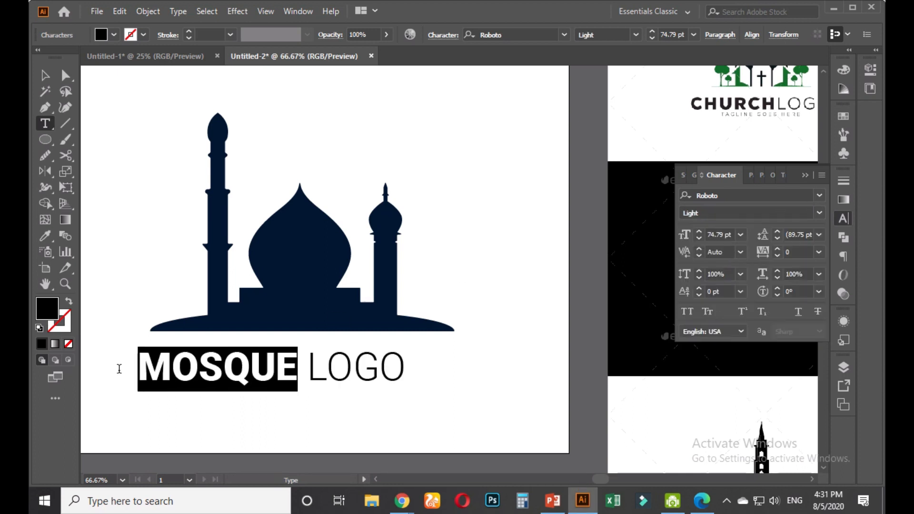
pyautogui.click(40, 236)
pyautogui.click(292, 278)
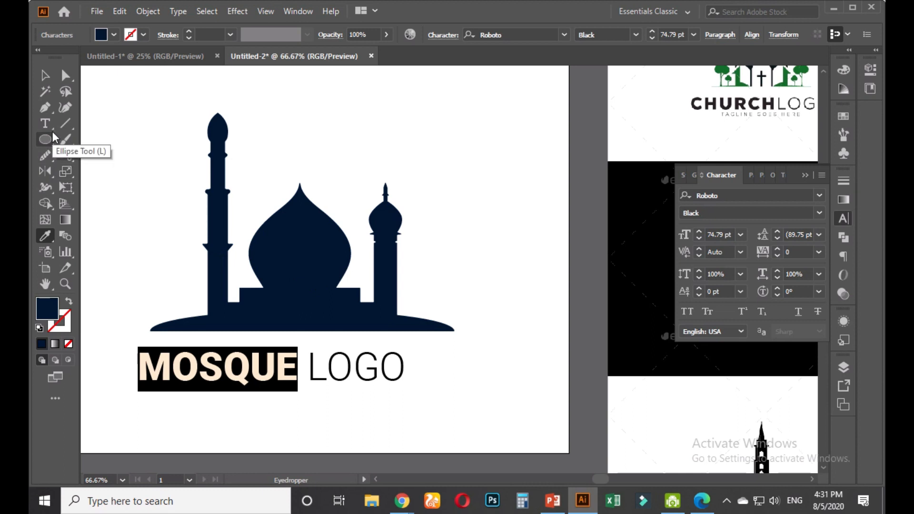
pyautogui.click(45, 75)
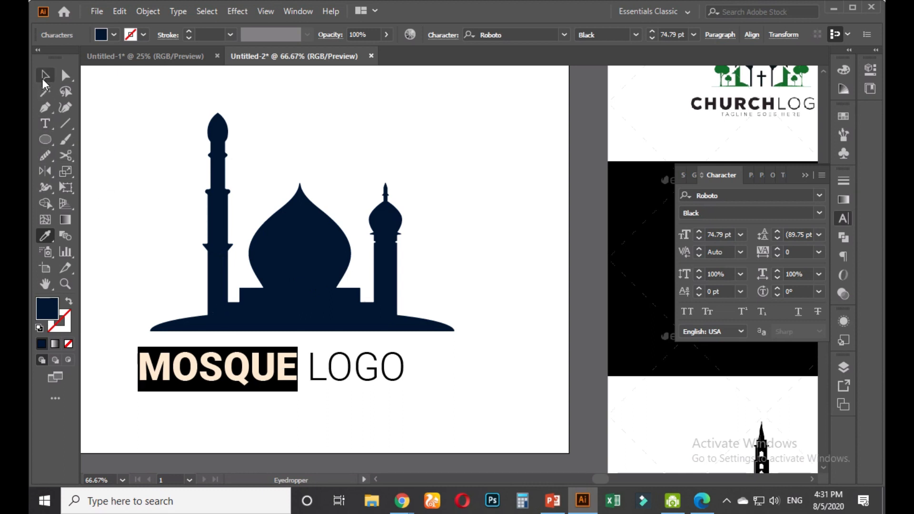
pyautogui.click(460, 368)
# Fill the word "LOGO" with the dark grey #191919
pyautogui.click(381, 376)
pyautogui.press('t')
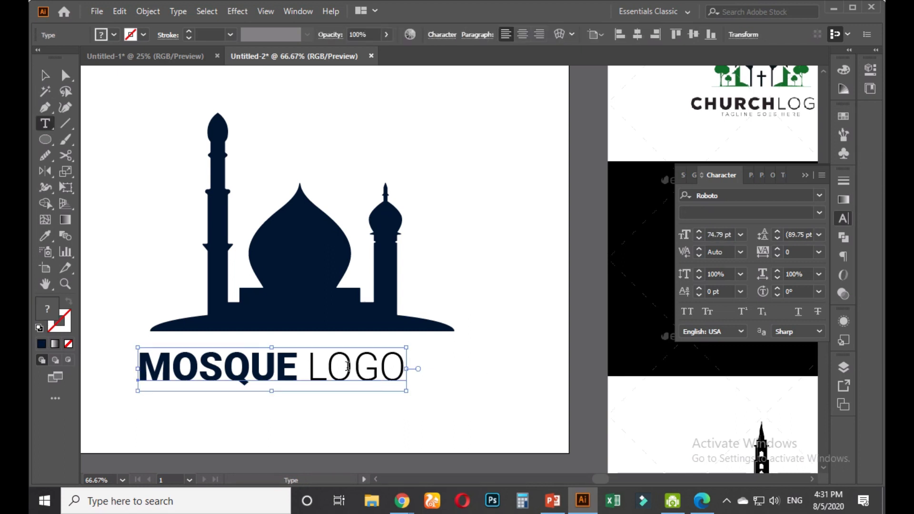
pyautogui.moveTo(310, 363); pyautogui.dragTo(429, 364)
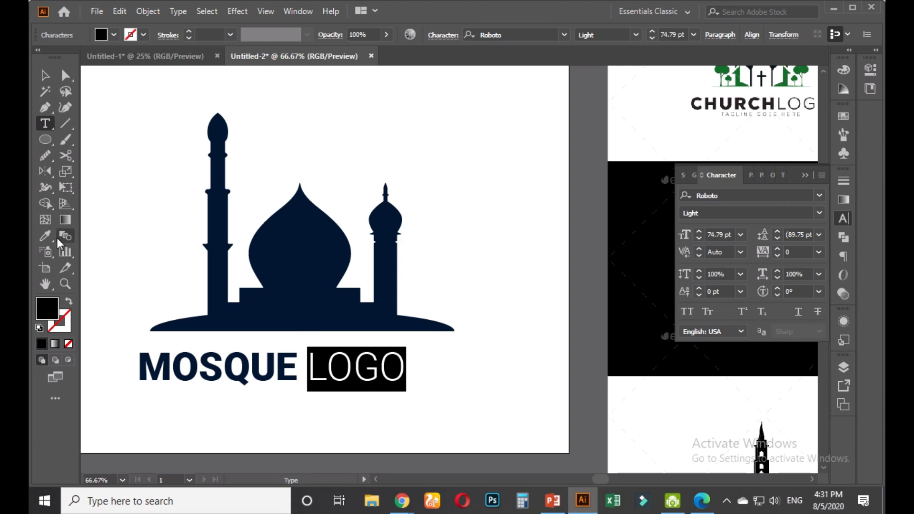
pyautogui.doubleClick(48, 308)
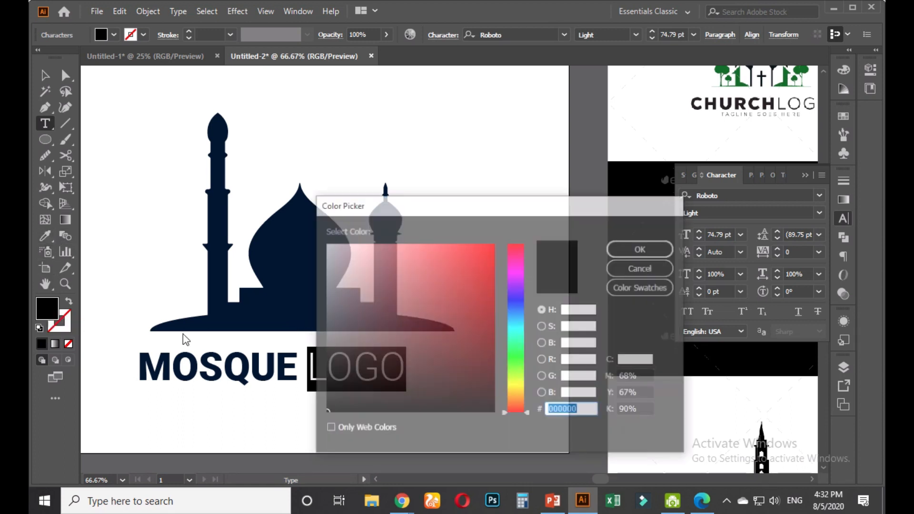
pyautogui.moveTo(379, 388); pyautogui.dragTo(308, 391)
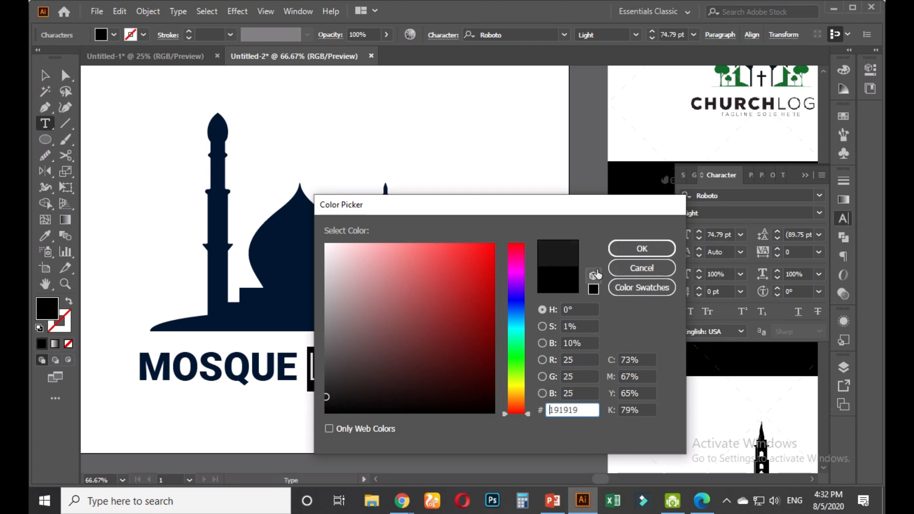
pyautogui.click(625, 246)
pyautogui.click(46, 75)
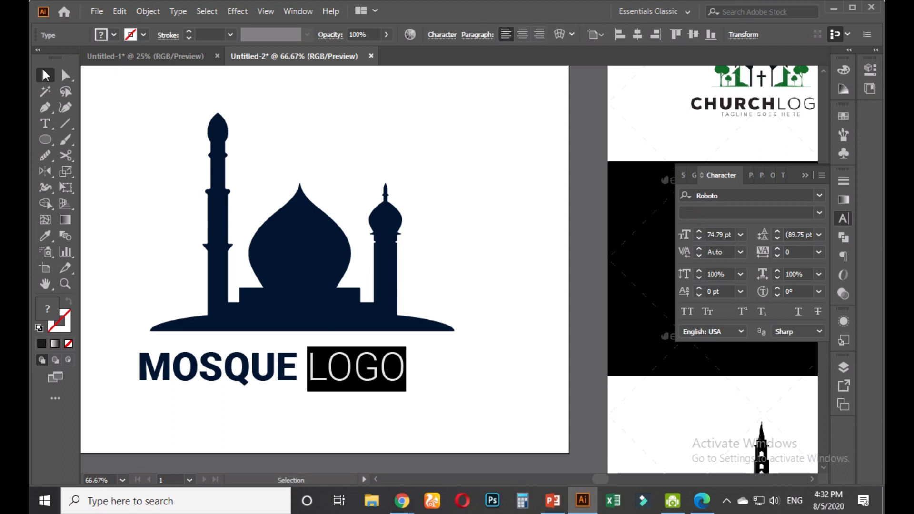
pyautogui.click(471, 302)
# Centre the "MOSQUE LOGO" text horizontally on the artboard
pyautogui.scroll(-2, 473, 298)
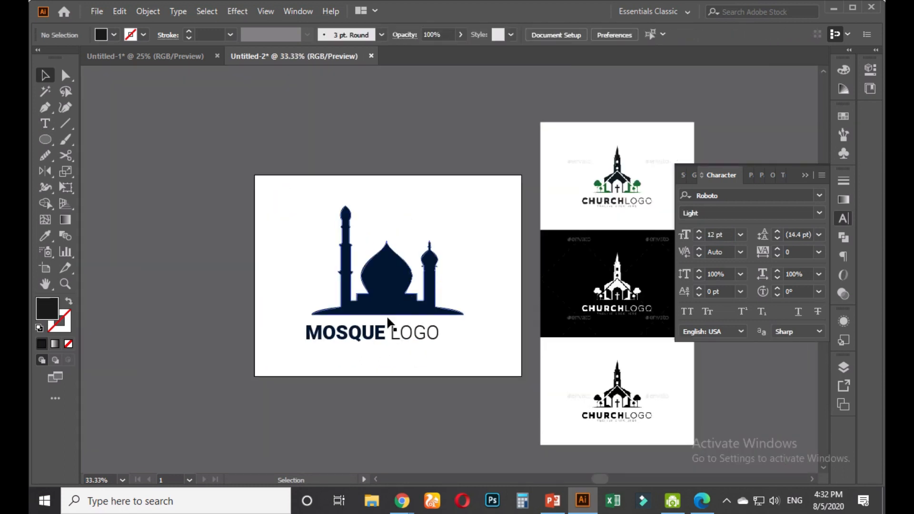
pyautogui.click(388, 334)
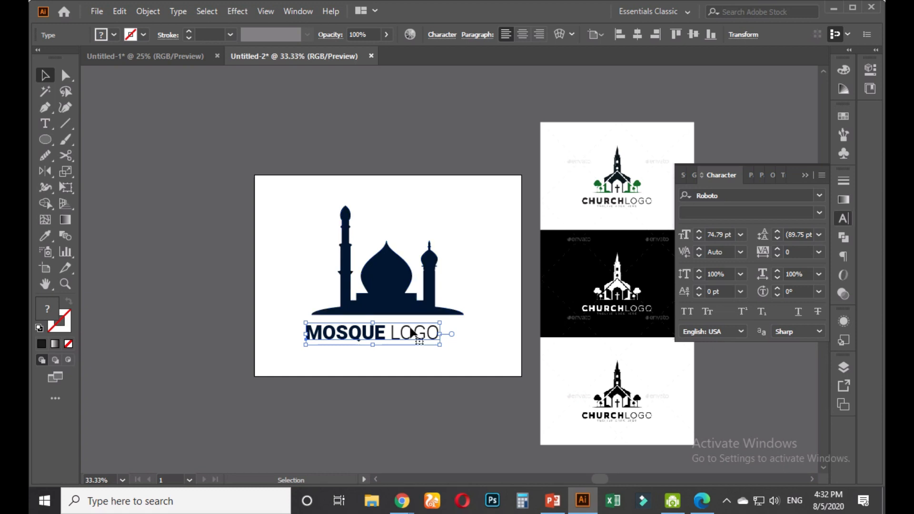
pyautogui.scroll(1, 430, 350)
pyautogui.rightClick(396, 324)
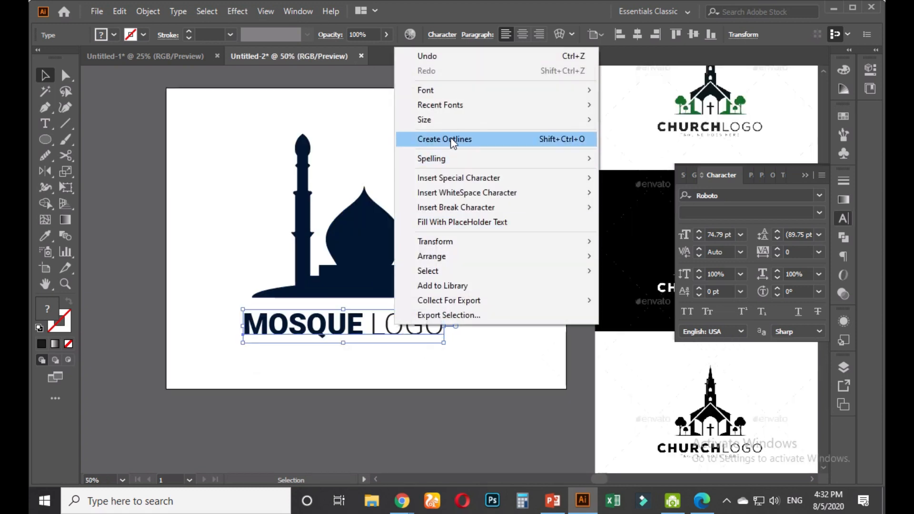
pyautogui.click(341, 329)
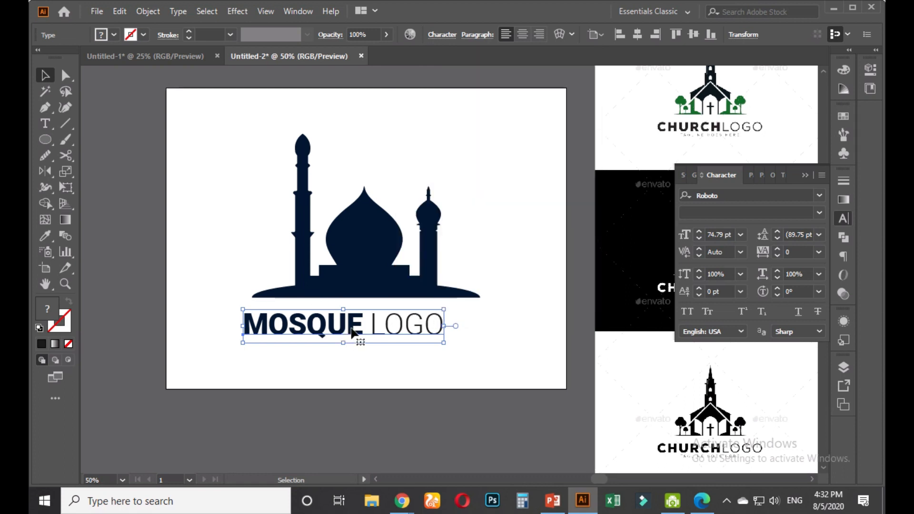
pyautogui.click(638, 34)
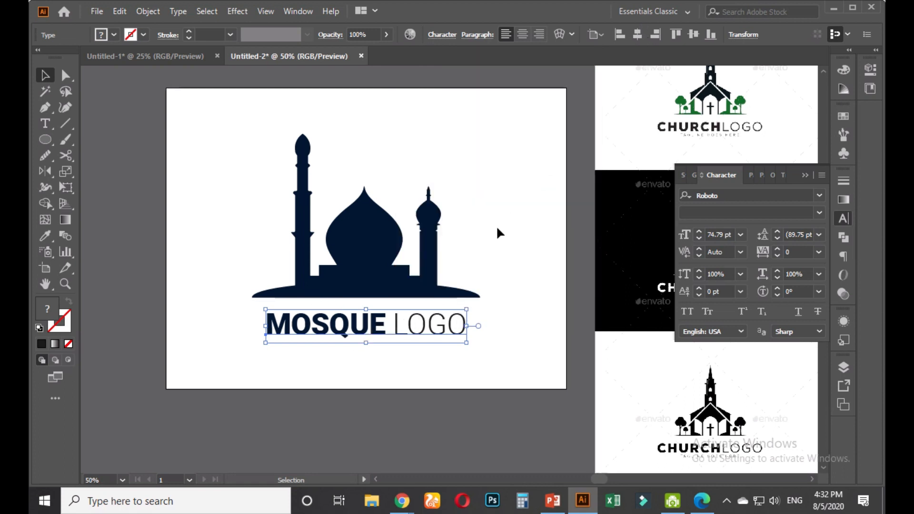
# Shrink the mosque proportionally about its centre until slightly narrower than the text, and nudge it up a little
pyautogui.click(487, 233)
pyautogui.click(369, 326)
pyautogui.click(407, 274)
pyautogui.moveTo(482, 133); pyautogui.dragTo(471, 146)
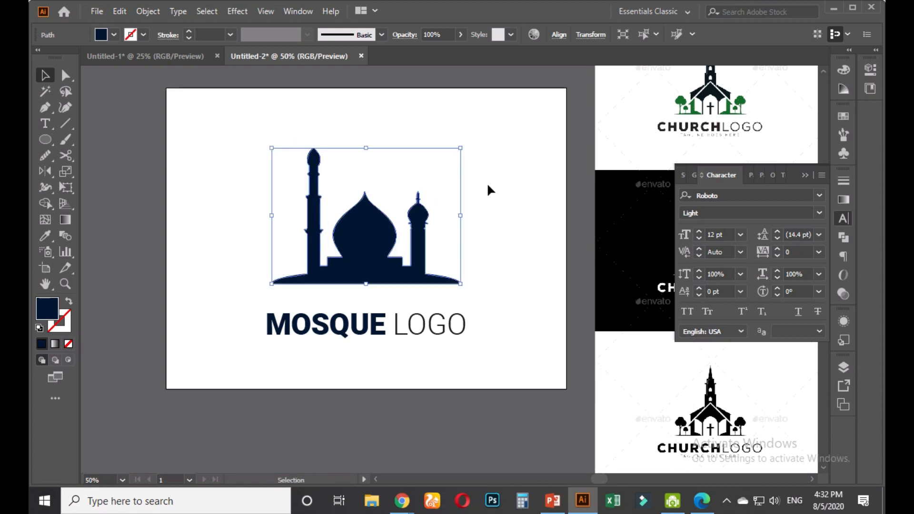
pyautogui.press('Up')
pyautogui.press('Up')
pyautogui.press('Up')
pyautogui.click(490, 196)
# Move the "MOSQUE LOGO" text straight up until it sits just beneath the mosque's curved ground
pyautogui.moveTo(422, 327); pyautogui.dragTo(478, 303)
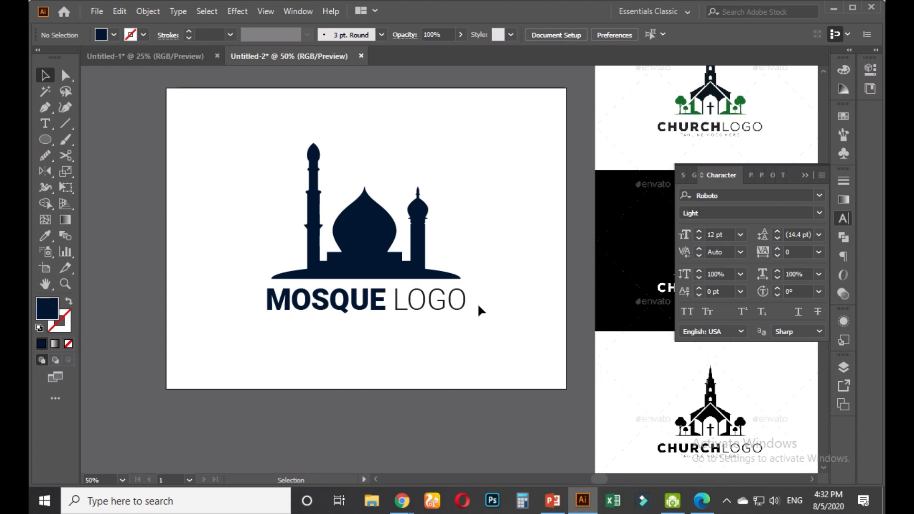
pyautogui.scroll(2, 400, 325)
pyautogui.click(425, 322)
pyautogui.rightClick(424, 321)
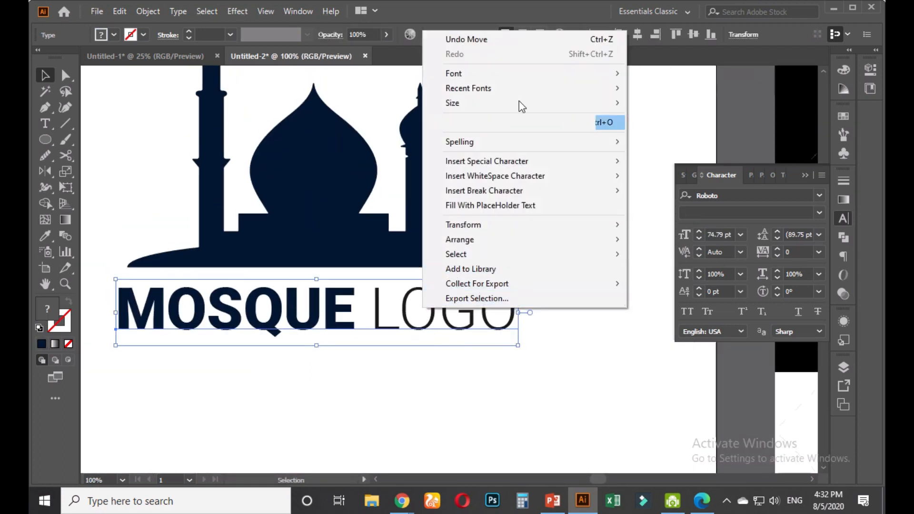
pyautogui.click(542, 330)
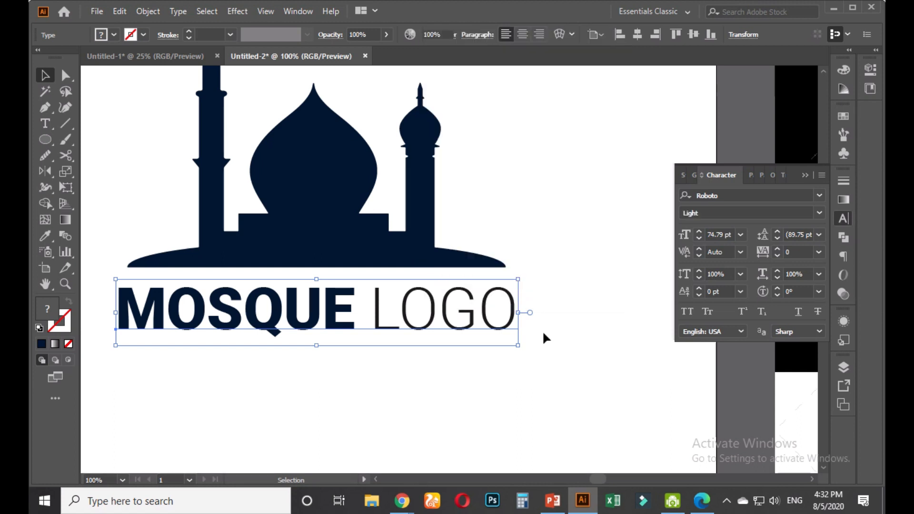
# Duplicate the "MOSQUE LOGO" text straight down so the copy sits directly beneath the original
pyautogui.click(540, 324)
pyautogui.scroll(-1, 538, 323)
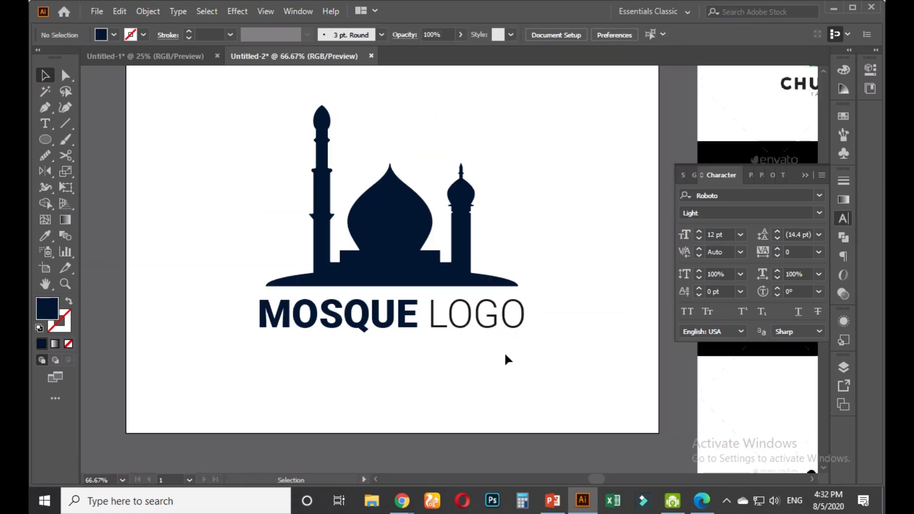
pyautogui.click(446, 327)
pyautogui.moveTo(446, 326); pyautogui.dragTo(446, 361)
# Set the font size of the lower "MOSQUE LOGO" copy to 40 pt
pyautogui.scroll(-2, 447, 373)
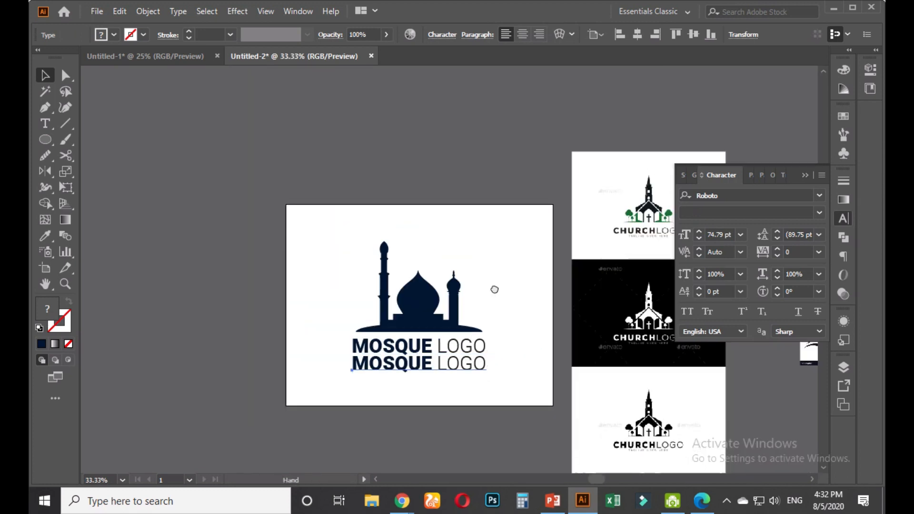
pyautogui.moveTo(494, 289); pyautogui.dragTo(292, 293)
pyautogui.scroll(1, 464, 263)
pyautogui.scroll(3, 464, 267)
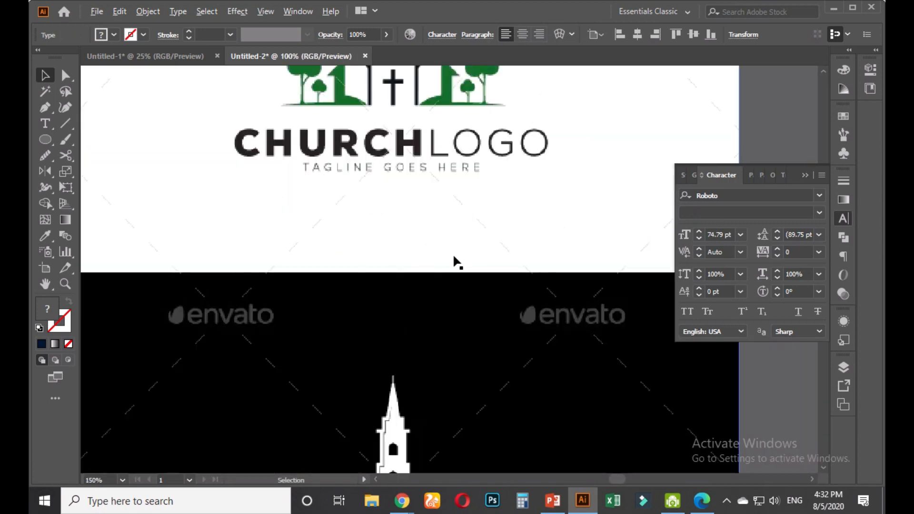
pyautogui.scroll(-4, 453, 253)
pyautogui.scroll(4, 340, 314)
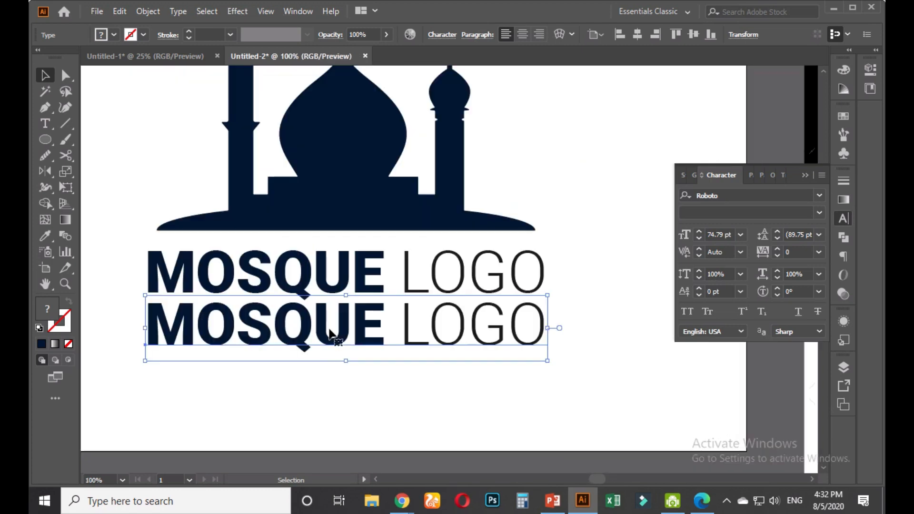
pyautogui.click(717, 233)
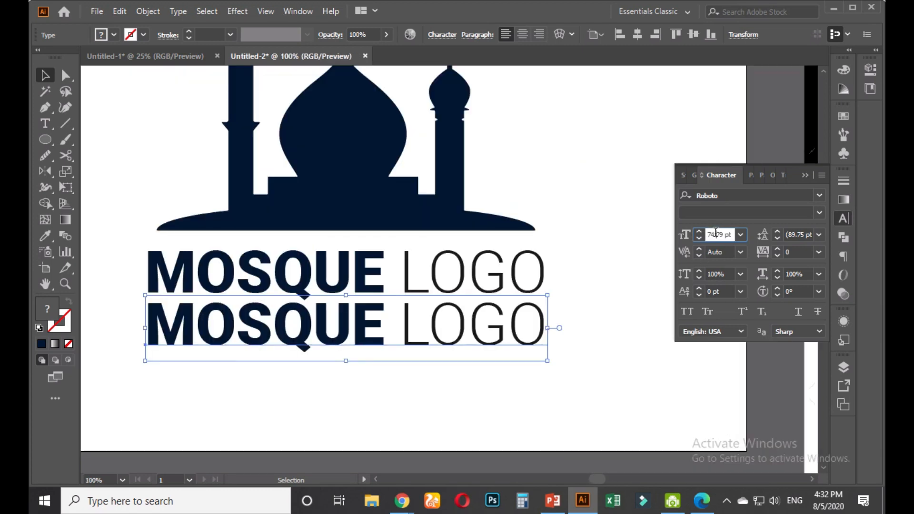
pyautogui.write('40')
pyautogui.press('Return')
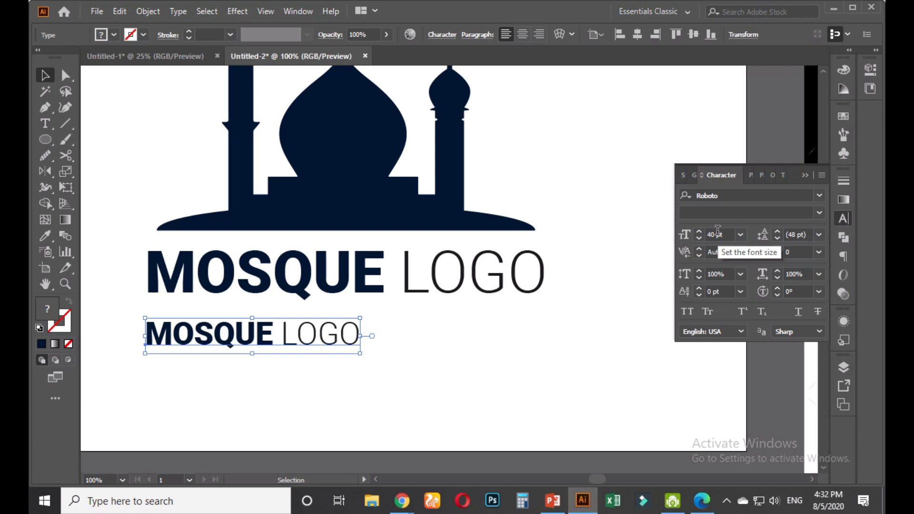
# Try the Regular style on the whole lower text copy, and settle on Roboto Light
pyautogui.click(819, 212)
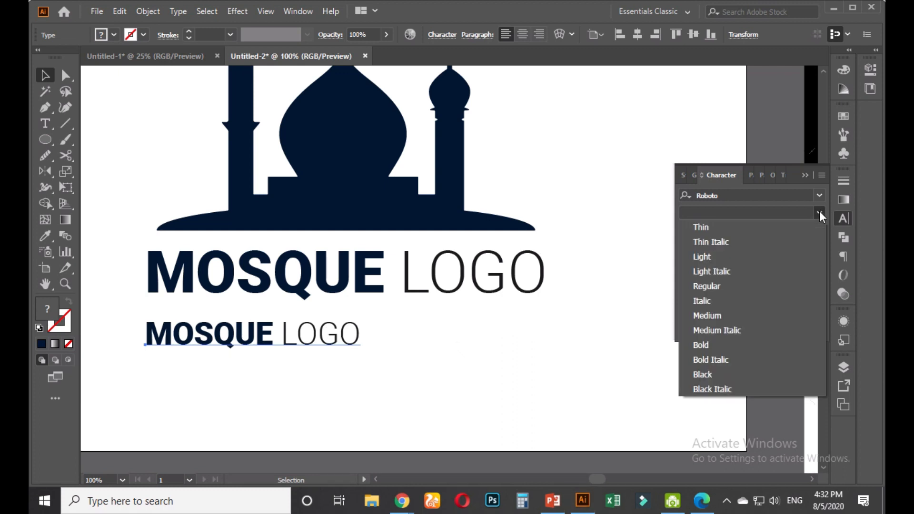
pyautogui.click(707, 290)
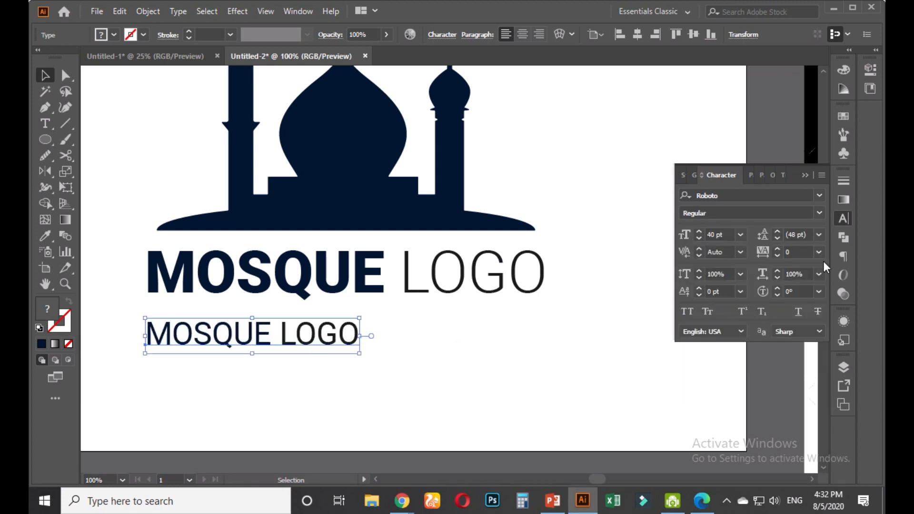
pyautogui.click(820, 214)
pyautogui.click(721, 259)
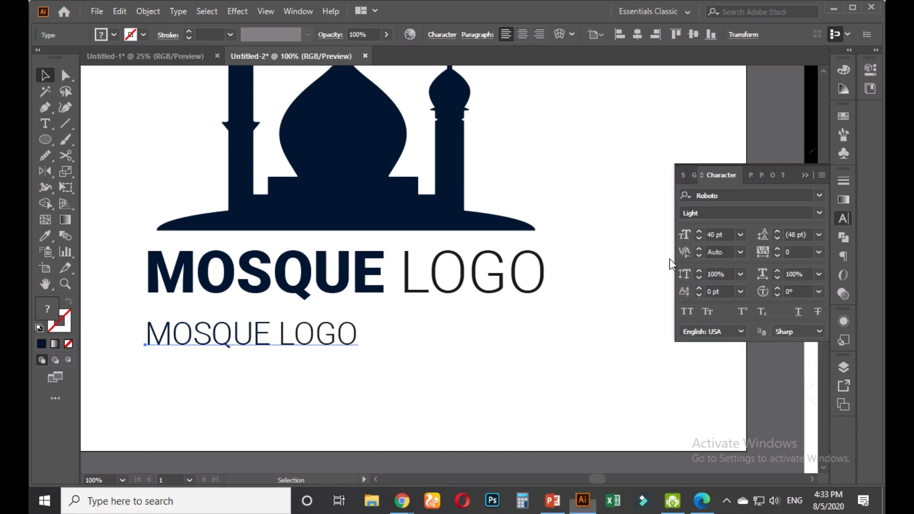
# Replace the wording of the lower text copy with "TAGLINE GOES HERE"
pyautogui.doubleClick(322, 339)
pyautogui.hotkey('ctrl', 'a')
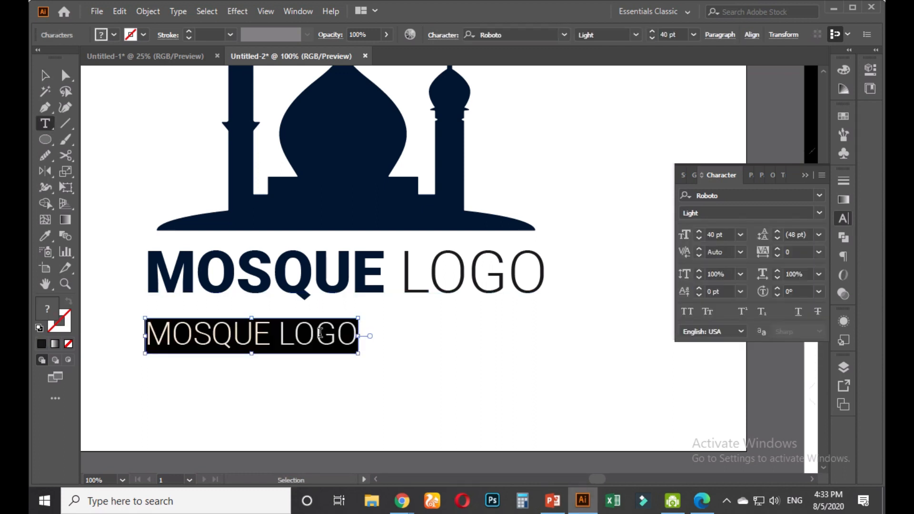
pyautogui.write('TAGLIN')
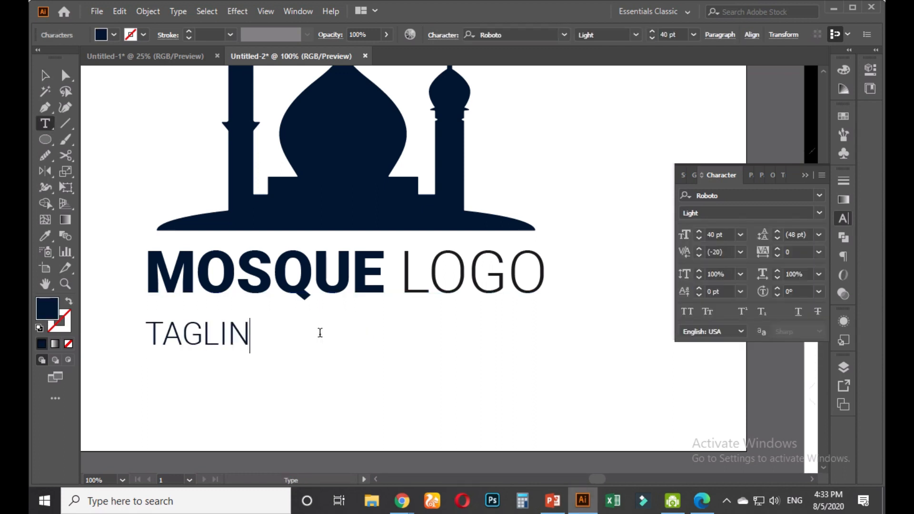
pyautogui.write('E GOES HERE')
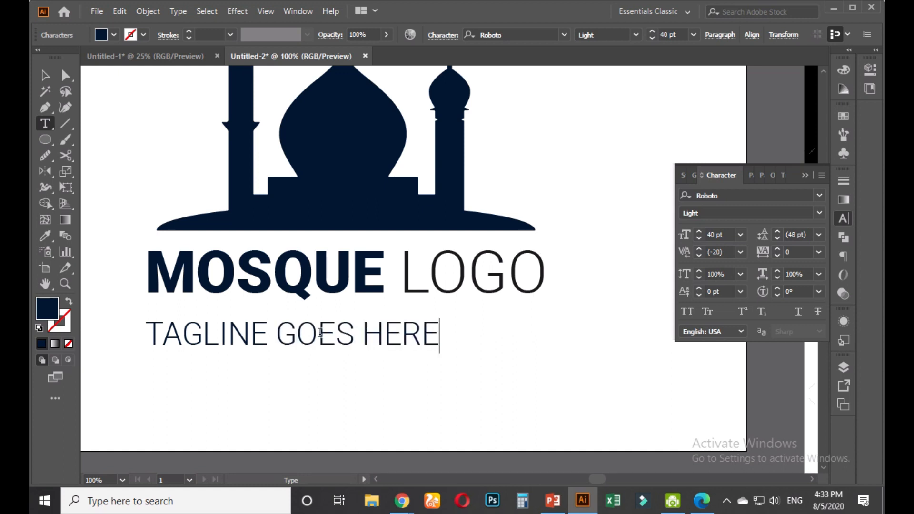
pyautogui.click(45, 75)
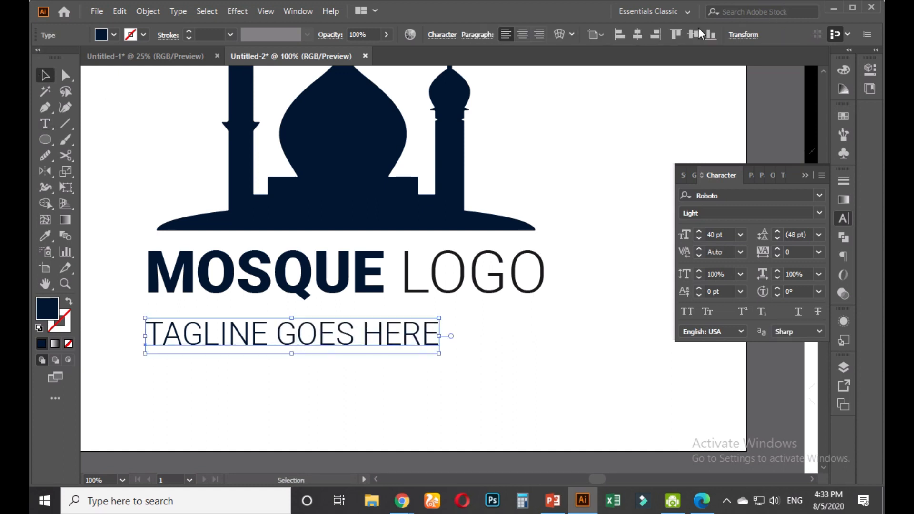
# Reduce the tagline to 30 pt and centre it horizontally on the artboard
pyautogui.click(637, 34)
pyautogui.click(723, 233)
pyautogui.scroll(-8, 726, 235)
pyautogui.scroll(-2, 726, 234)
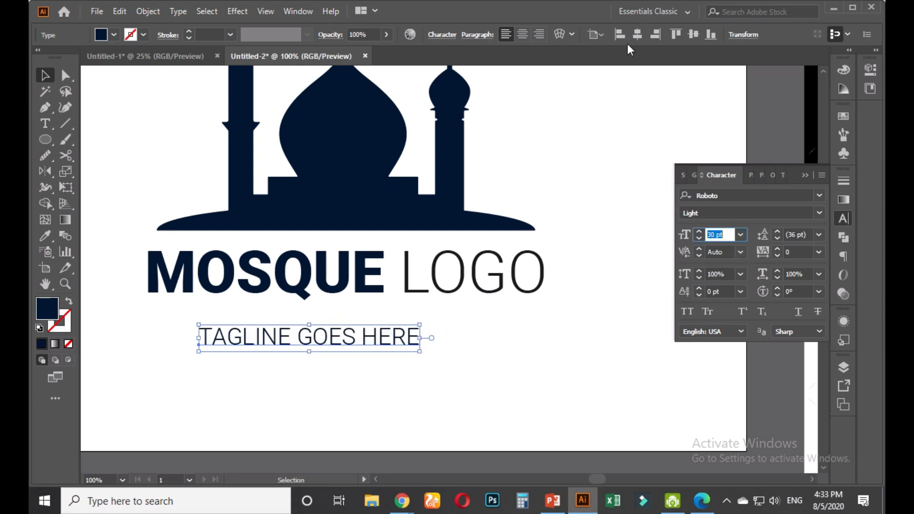
pyautogui.click(637, 35)
# Set the tagline's tracking to 200, and move it back under the middle of "MOSQUE LOGO" and up close beneath it
pyautogui.click(818, 249)
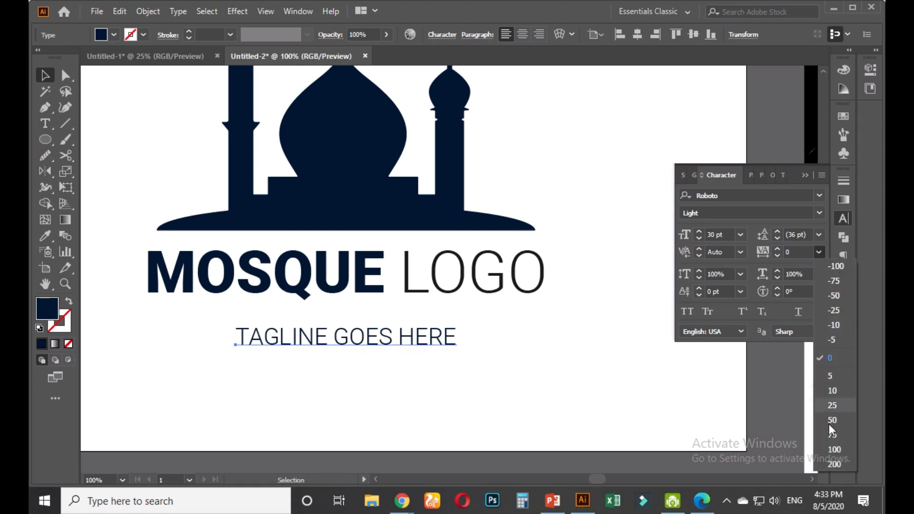
pyautogui.click(836, 463)
pyautogui.click(596, 374)
pyautogui.click(486, 336)
pyautogui.moveTo(467, 335); pyautogui.dragTo(434, 336)
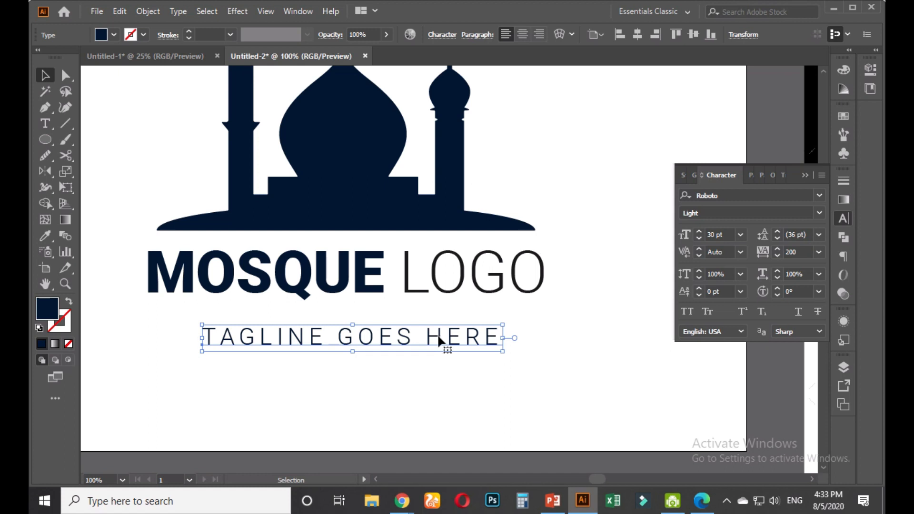
pyautogui.moveTo(439, 336); pyautogui.dragTo(439, 324)
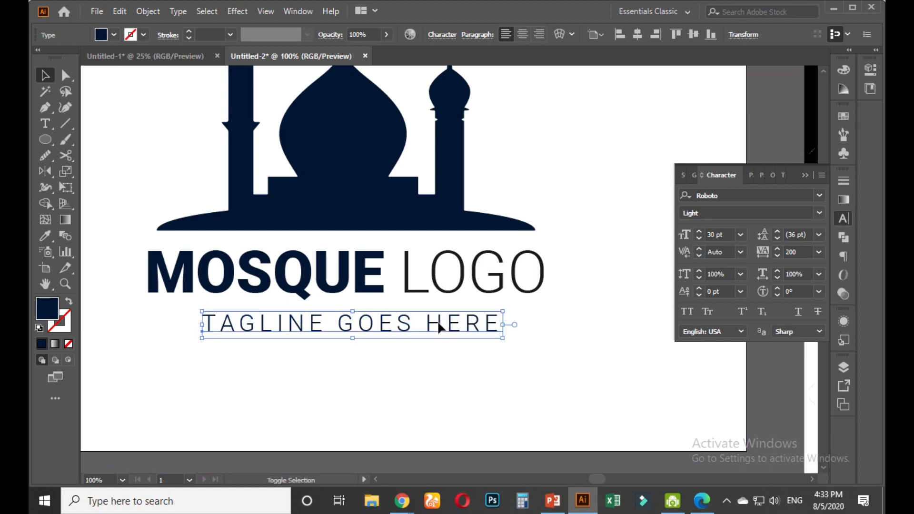
# Compare the mosque logo's proportions and tagline with the church logo references beside the artboard
pyautogui.click(473, 363)
pyautogui.scroll(-4, 473, 364)
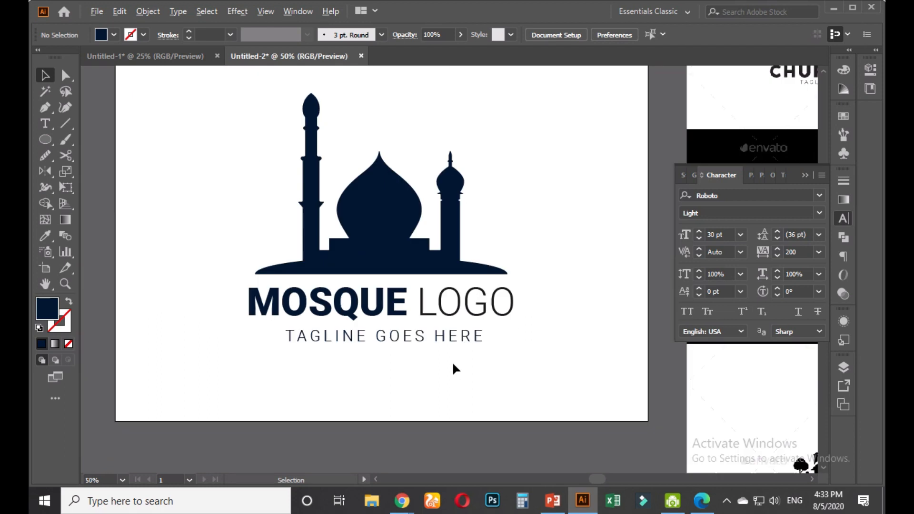
pyautogui.moveTo(476, 366); pyautogui.dragTo(449, 351)
pyautogui.scroll(1, 448, 348)
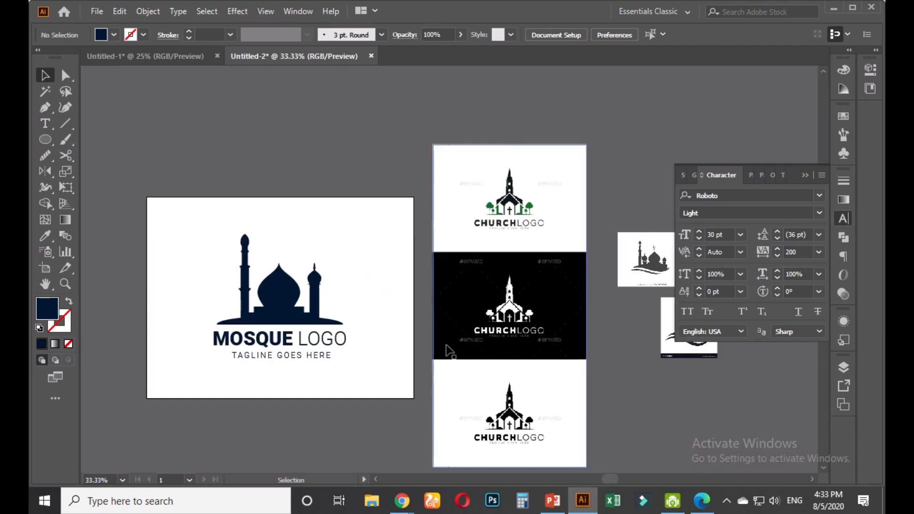
pyautogui.scroll(3, 450, 350)
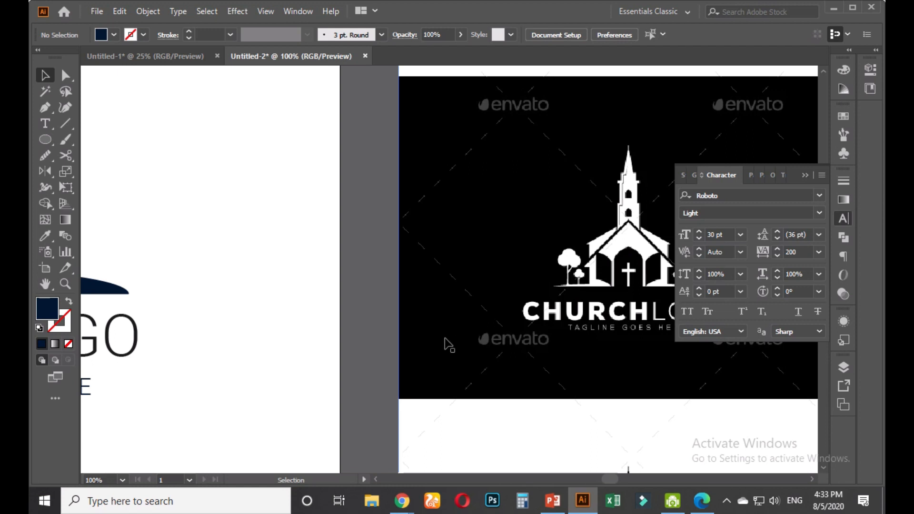
pyautogui.scroll(-2, 448, 343)
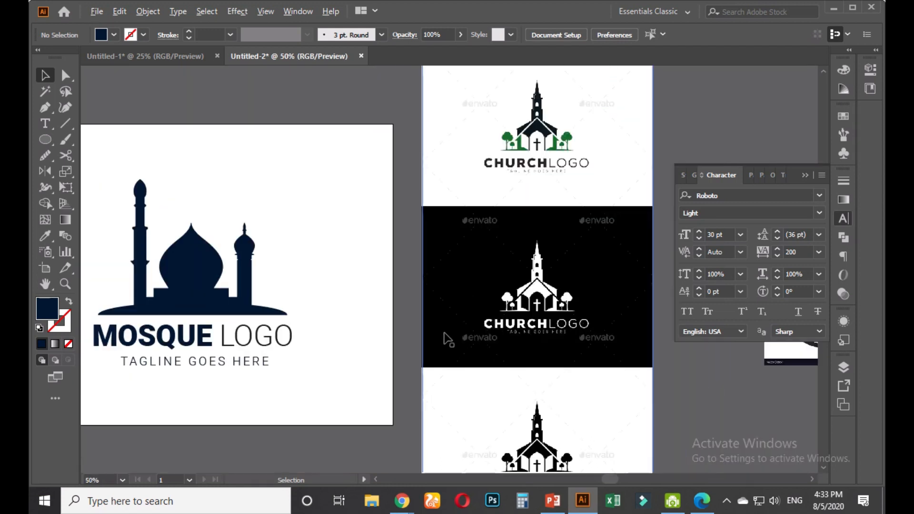
pyautogui.scroll(1, 369, 349)
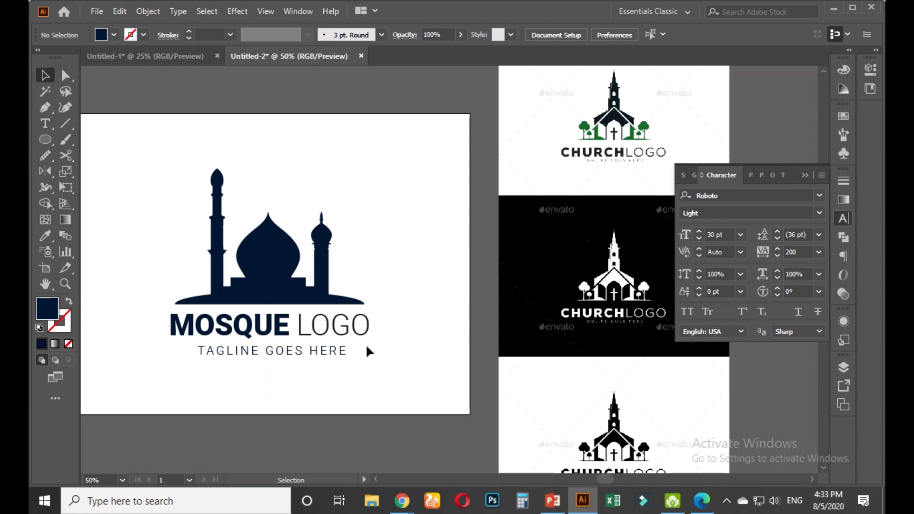
pyautogui.moveTo(533, 241); pyautogui.dragTo(406, 300)
pyautogui.scroll(2, 494, 259)
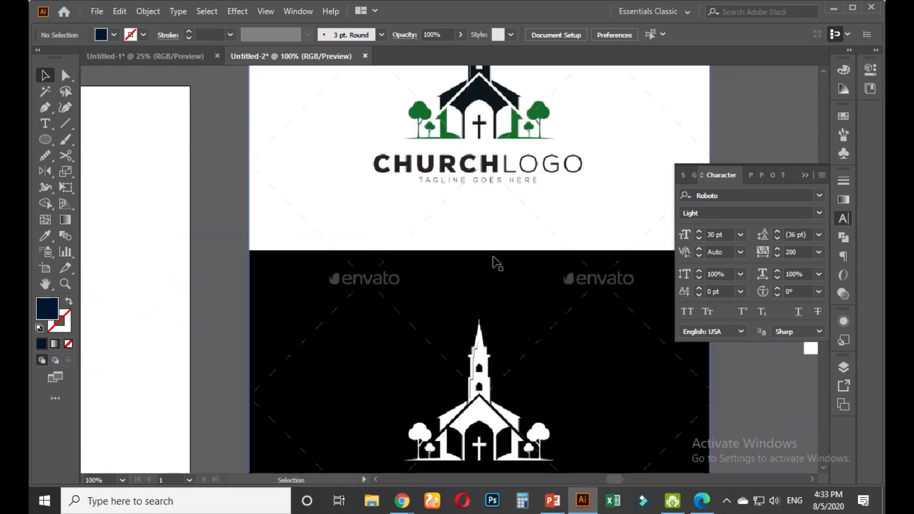
pyautogui.scroll(-2, 493, 262)
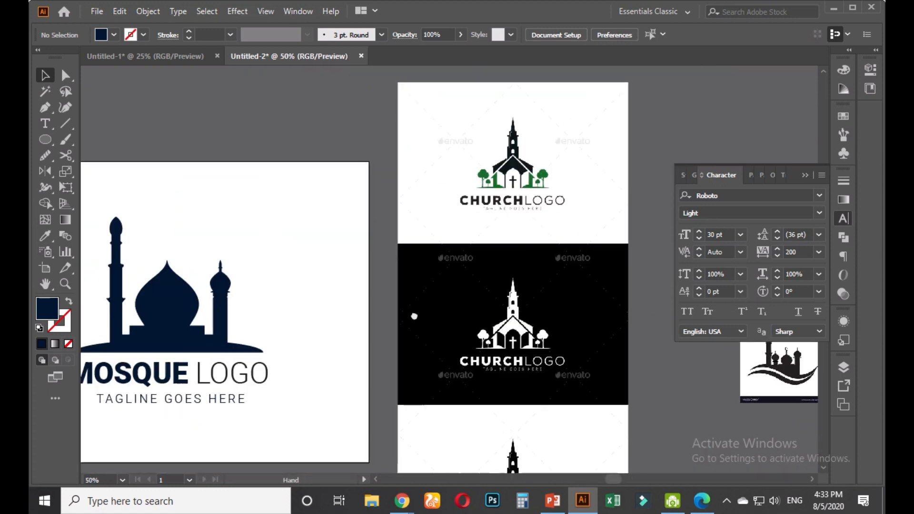
pyautogui.scroll(2, 307, 374)
# Centre the letter-spaced "TAGLINE GOES HERE" text horizontally on the artboard
pyautogui.click(281, 371)
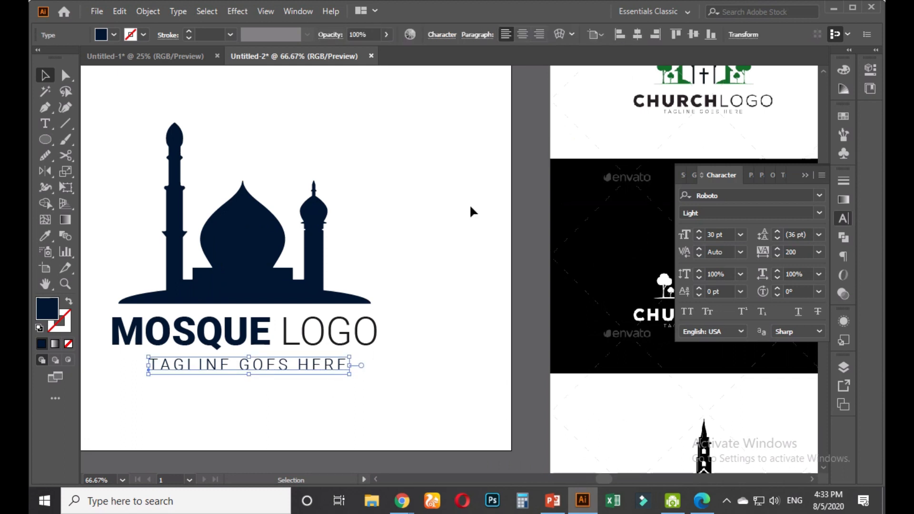
pyautogui.click(638, 35)
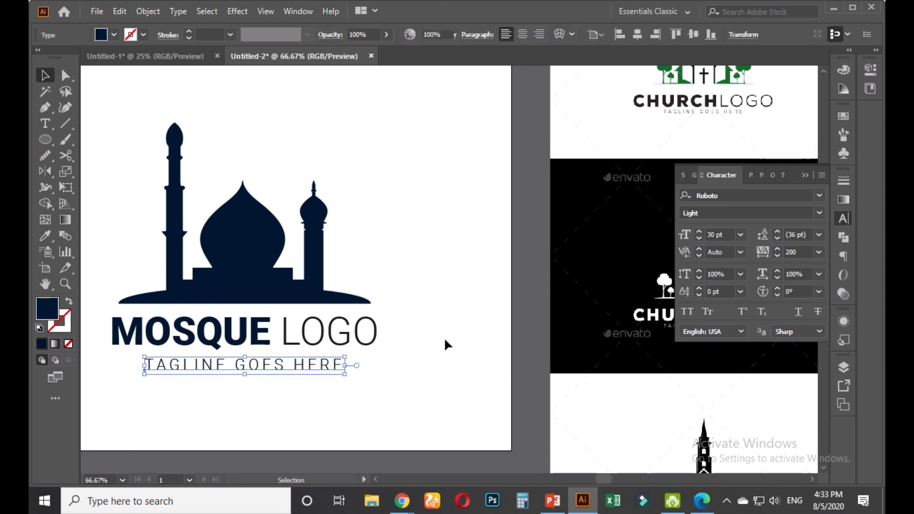
pyautogui.click(444, 337)
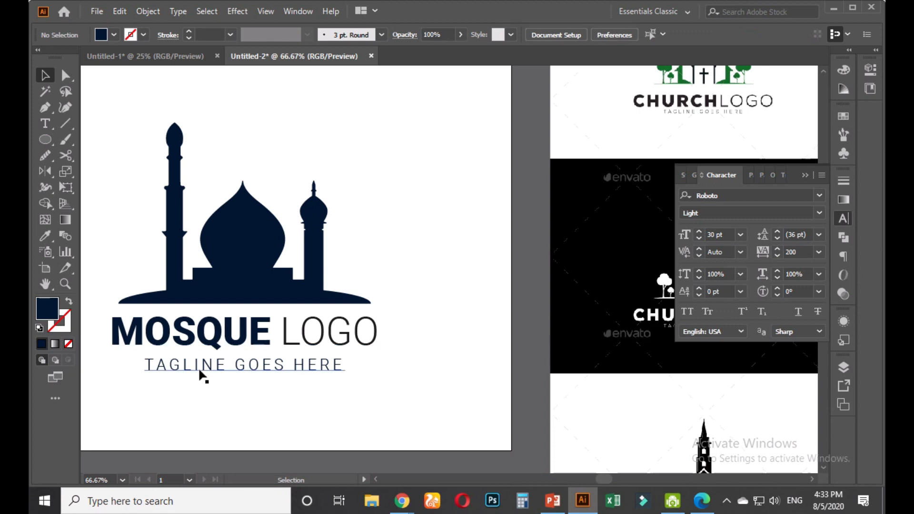
# Examine the tagline's size, spacing and alignment beneath the "MOSQUE LOGO" text
pyautogui.scroll(1, 218, 387)
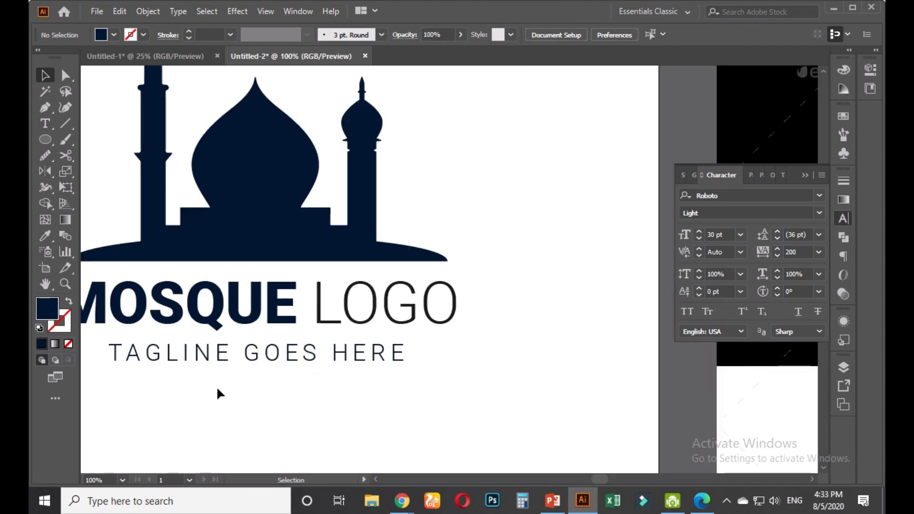
pyautogui.click(239, 353)
pyautogui.click(245, 388)
pyautogui.scroll(-1, 247, 379)
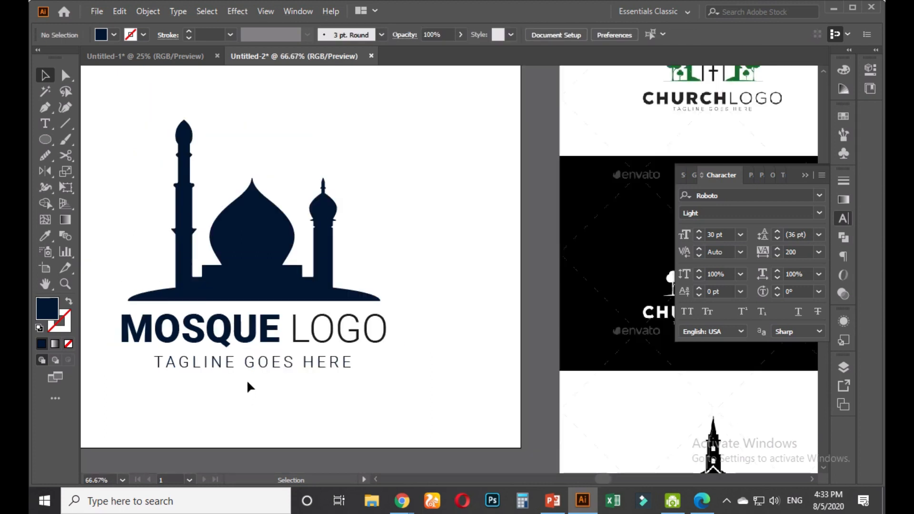
pyautogui.moveTo(247, 379); pyautogui.dragTo(283, 390)
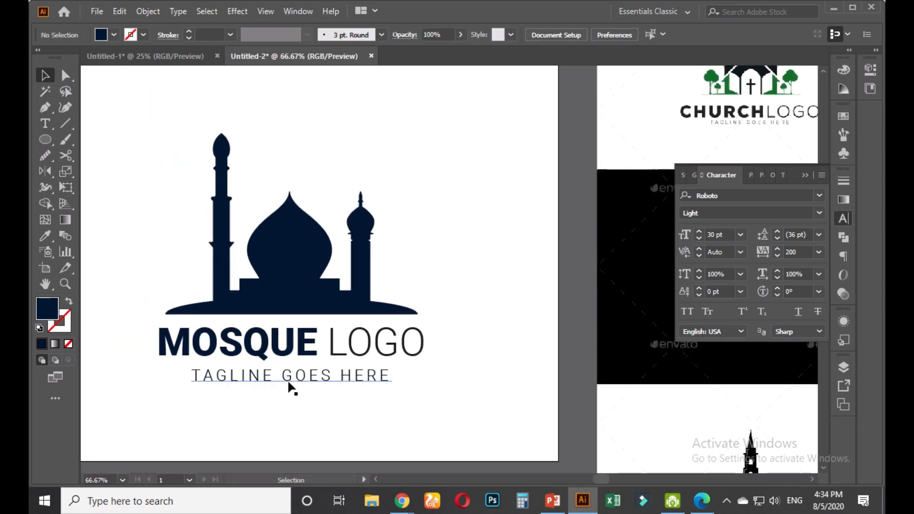
pyautogui.click(288, 389)
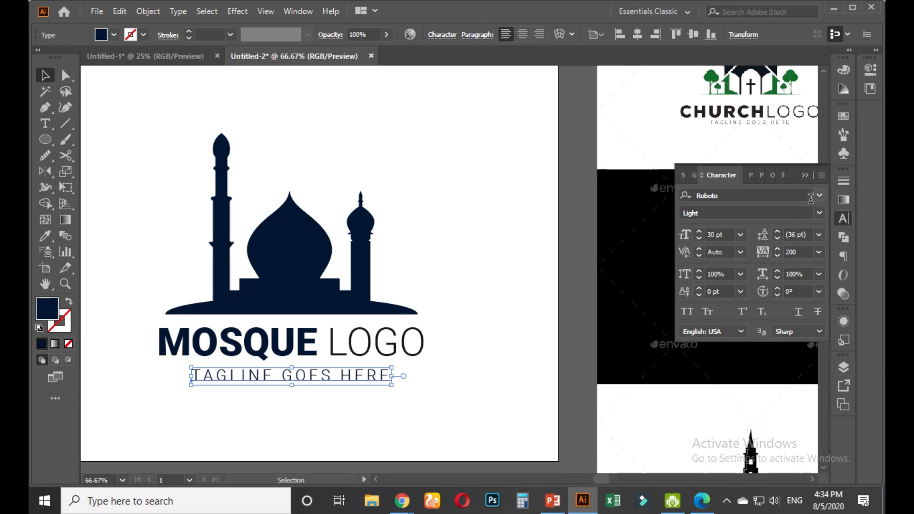
pyautogui.click(464, 299)
pyautogui.click(368, 379)
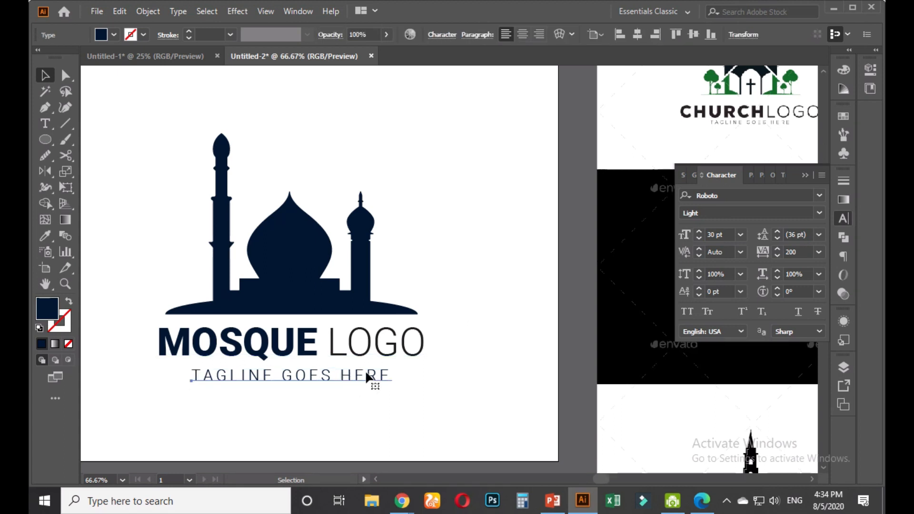
pyautogui.click(429, 351)
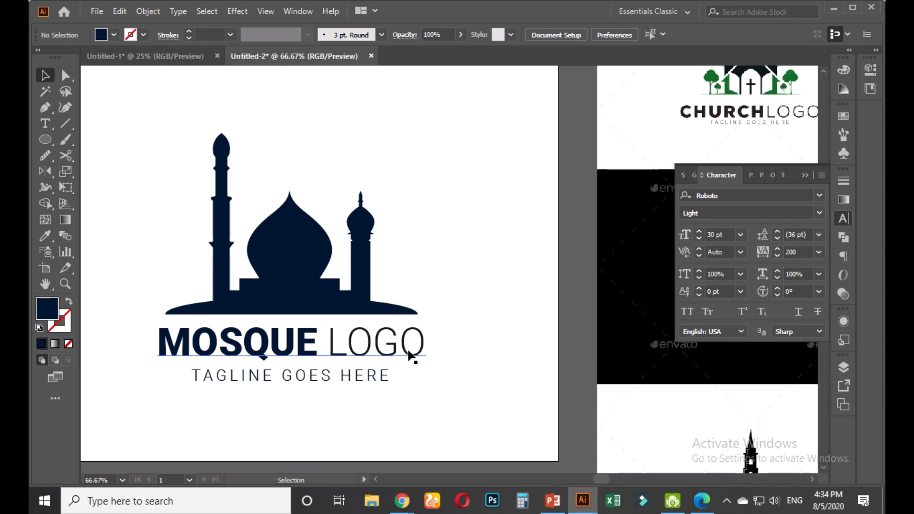
pyautogui.scroll(-2, 445, 340)
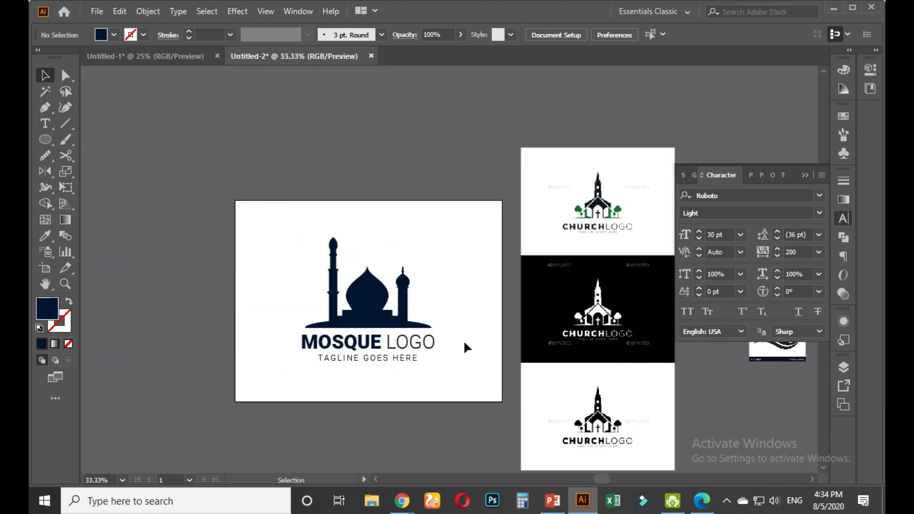
pyautogui.moveTo(436, 224); pyautogui.dragTo(291, 388)
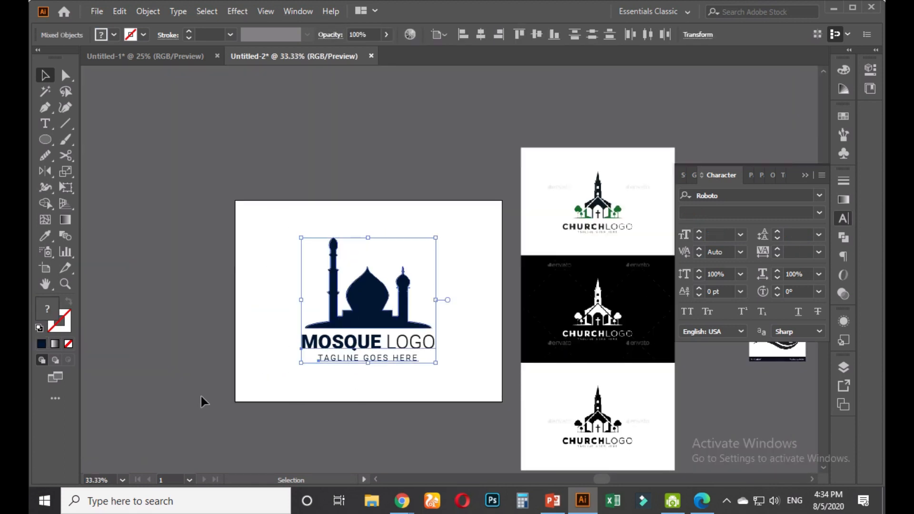
pyautogui.click(380, 405)
pyautogui.click(380, 357)
pyautogui.click(459, 326)
pyautogui.click(428, 345)
pyautogui.click(456, 288)
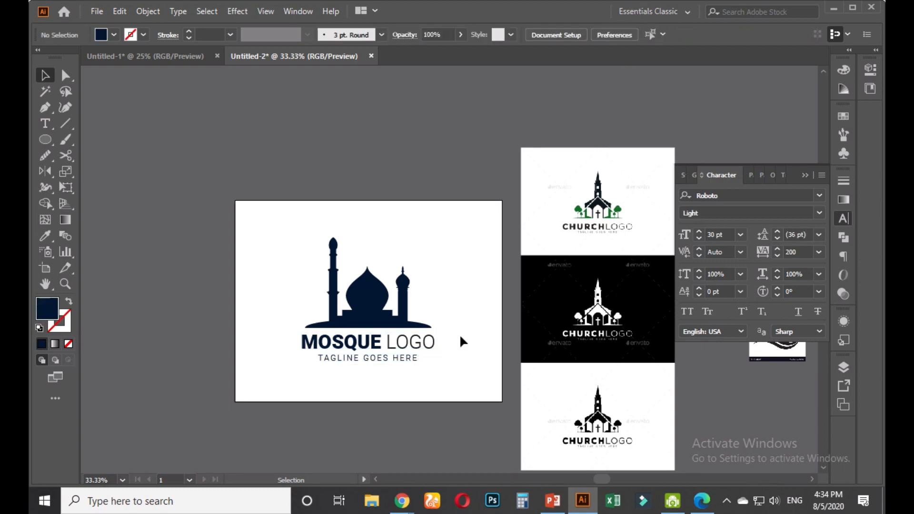
# Group the "MOSQUE LOGO" text with the tagline, and group both with the navy mosque silhouette as one logo
pyautogui.moveTo(463, 335); pyautogui.dragTo(402, 364)
pyautogui.hotkey('ctrl', 'g')
pyautogui.click(382, 290)
pyautogui.moveTo(451, 265); pyautogui.dragTo(416, 364)
pyautogui.hotkey('ctrl', 'g')
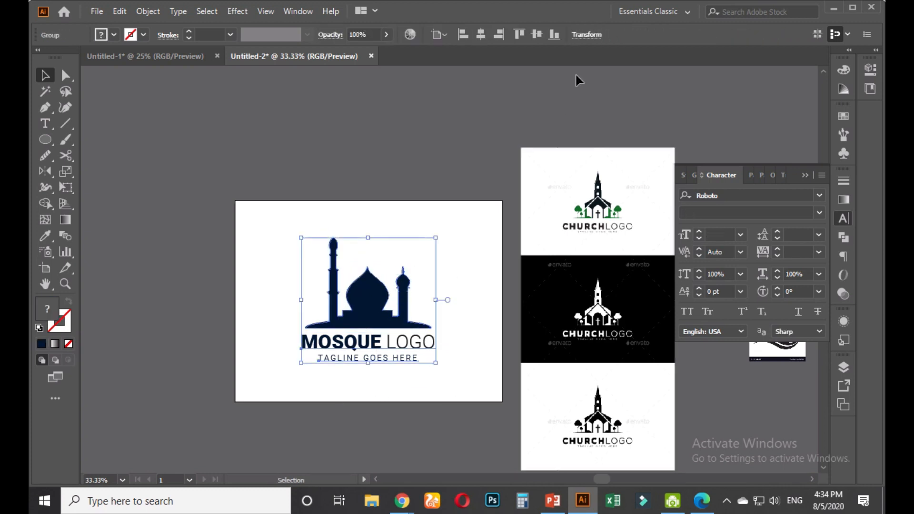
pyautogui.click(465, 250)
# Look over the church logo, wave-based mosque and Eid Mubarak reference images beside the artboard
pyautogui.hotkey('ctrl', '-')
pyautogui.hotkey('ctrl', '-')
pyautogui.moveTo(474, 341); pyautogui.dragTo(270, 305)
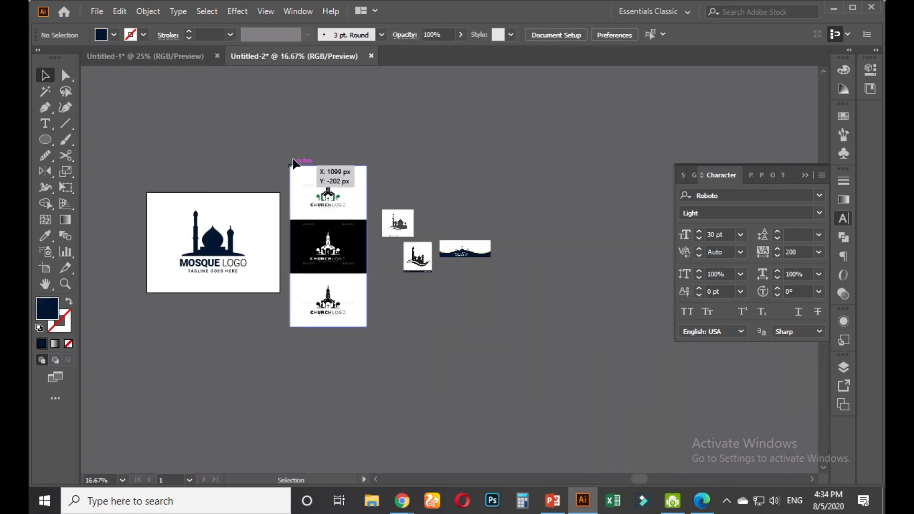
pyautogui.moveTo(291, 159); pyautogui.dragTo(495, 366)
pyautogui.click(496, 366)
pyautogui.scroll(4, 457, 290)
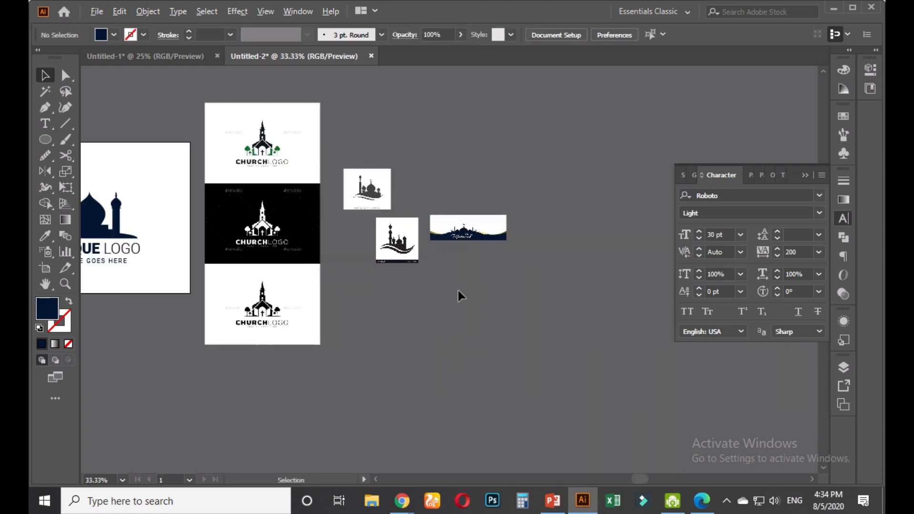
pyautogui.scroll(3, 447, 244)
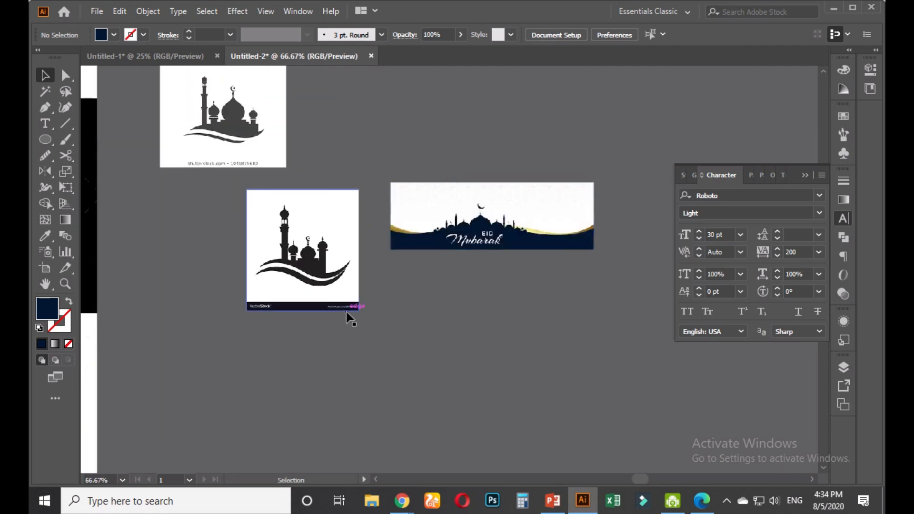
pyautogui.scroll(-2, 347, 314)
pyautogui.scroll(2, 345, 318)
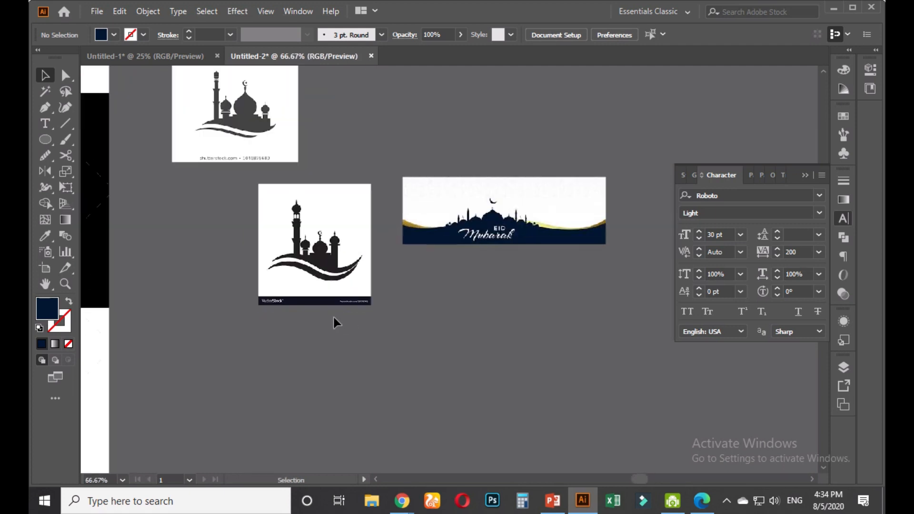
pyautogui.scroll(-2, 330, 325)
# Move the black VectorStock mosque reference image slightly further down, away from the grey mosque image
pyautogui.moveTo(342, 286); pyautogui.dragTo(386, 336)
pyautogui.scroll(1, 417, 335)
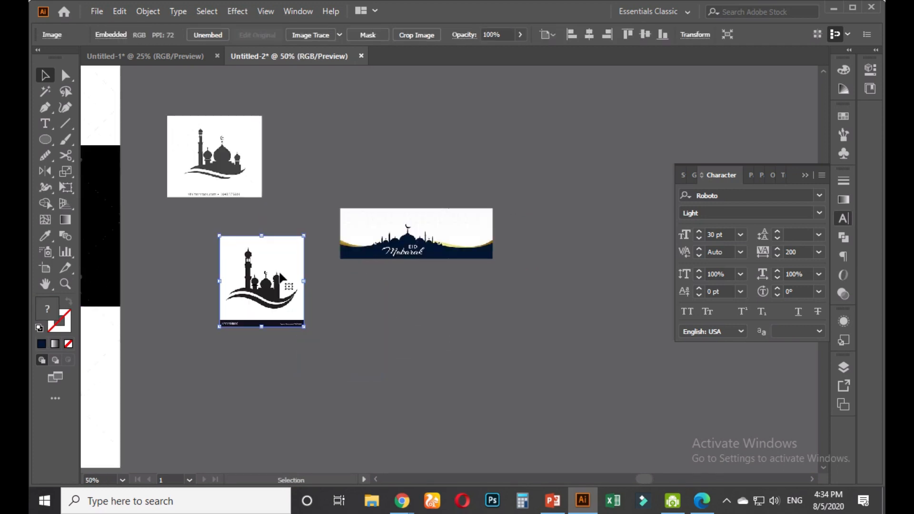
pyautogui.scroll(2, 202, 236)
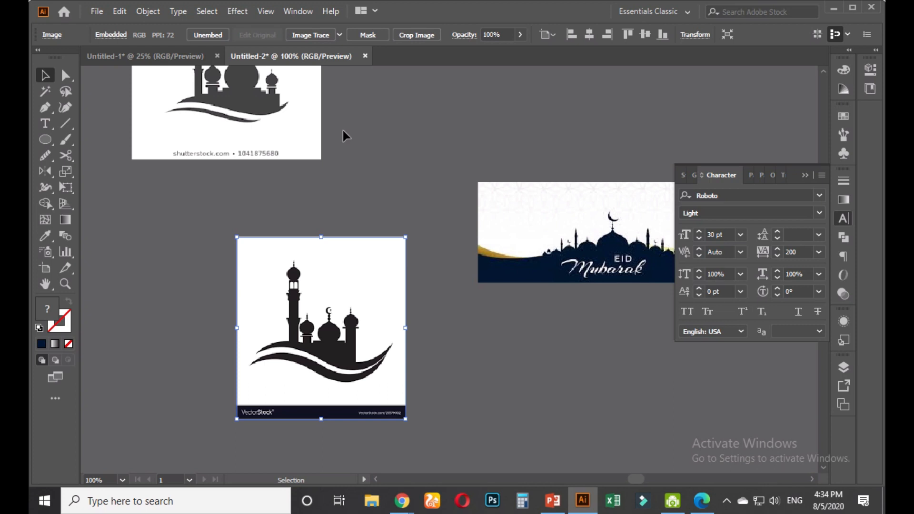
pyautogui.moveTo(337, 124); pyautogui.dragTo(346, 212)
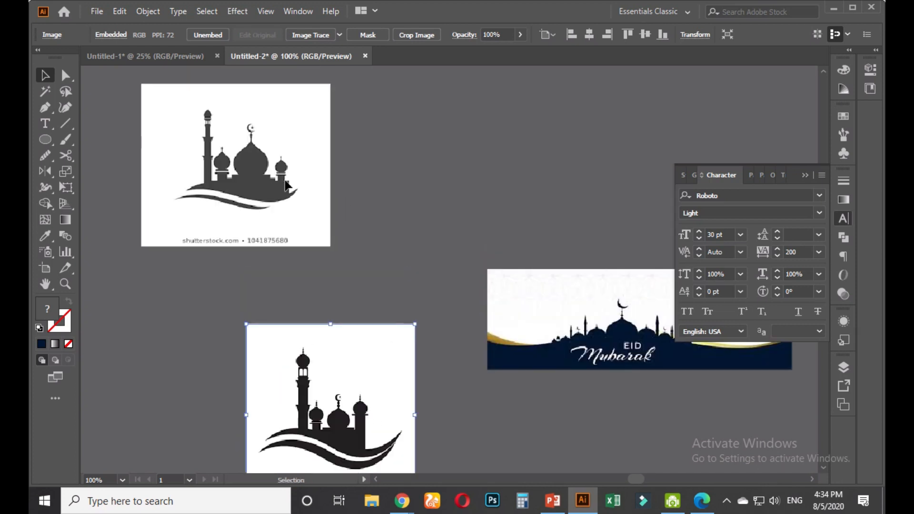
pyautogui.click(297, 210)
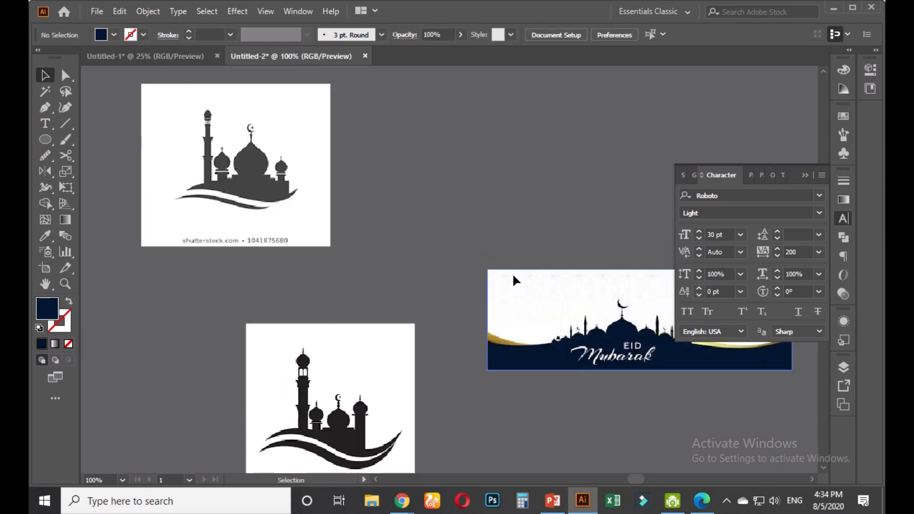
# Nudge the Eid Mubarak banner reference image slightly down beside the other mosque references
pyautogui.moveTo(513, 273); pyautogui.dragTo(512, 281)
pyautogui.hotkey('ctrl', '-')
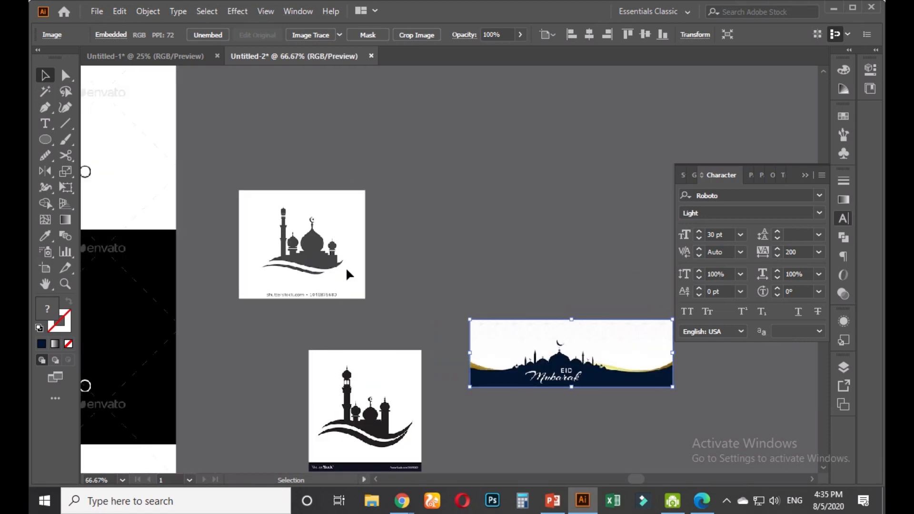
pyautogui.hotkey('ctrl', '-')
pyautogui.hotkey('ctrl', '-')
pyautogui.hotkey('ctrl', '-')
pyautogui.hotkey('ctrl', '-')
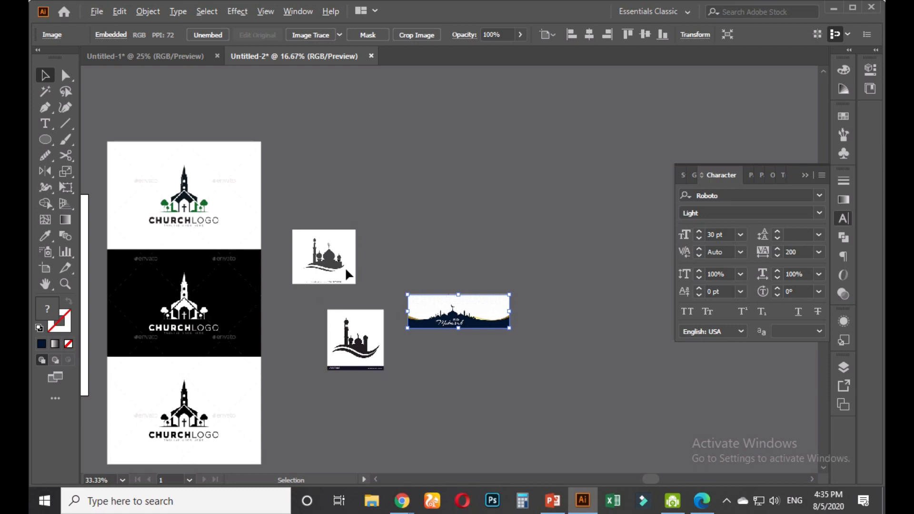
# Delete the church logo sheet, the two mosque reference images and the mosque banner beside the artboard
pyautogui.scroll(2, 237, 302)
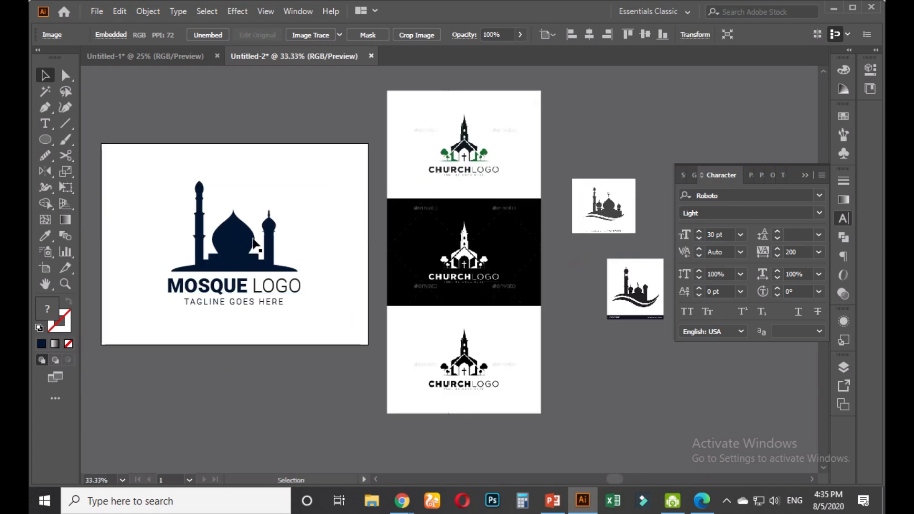
pyautogui.moveTo(336, 248); pyautogui.dragTo(304, 261)
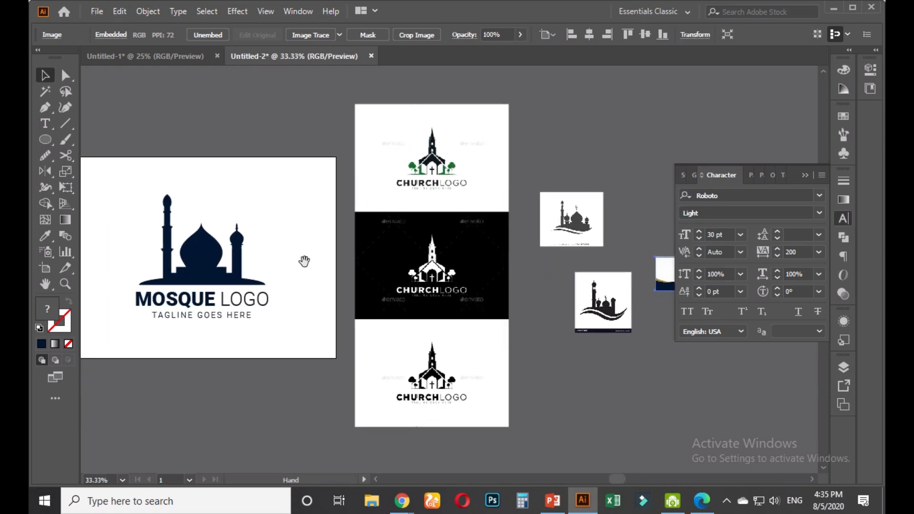
pyautogui.scroll(-1, 288, 273)
pyautogui.scroll(1, 292, 273)
pyautogui.scroll(-1, 295, 270)
pyautogui.click(447, 247)
pyautogui.press('Delete')
pyautogui.moveTo(490, 264); pyautogui.dragTo(617, 361)
pyautogui.press('Delete')
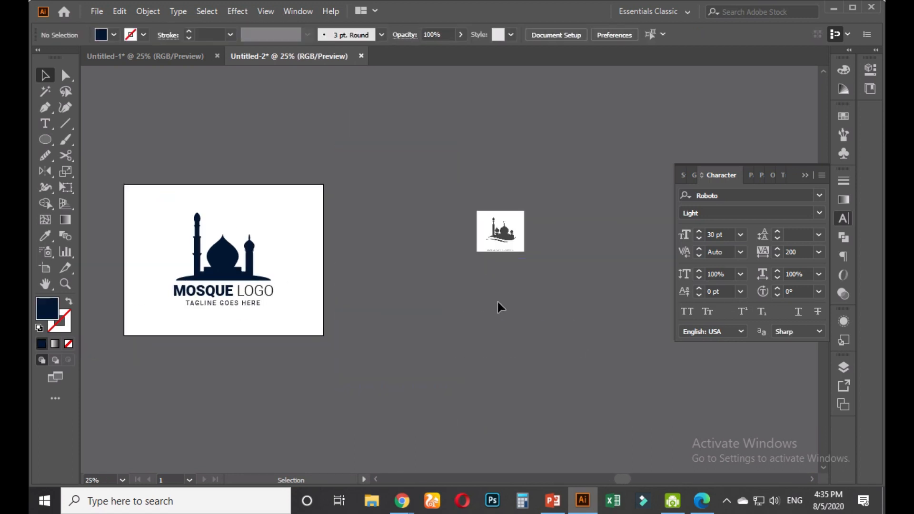
pyautogui.click(501, 246)
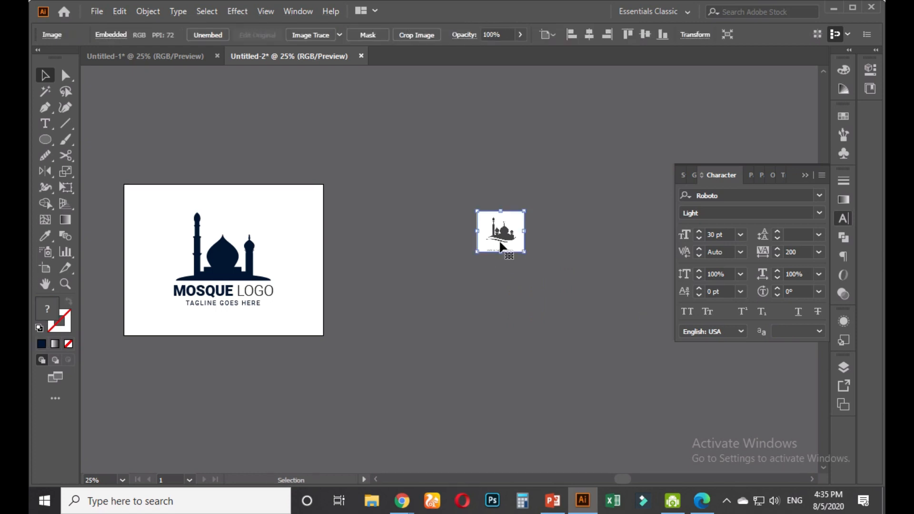
pyautogui.press('Delete')
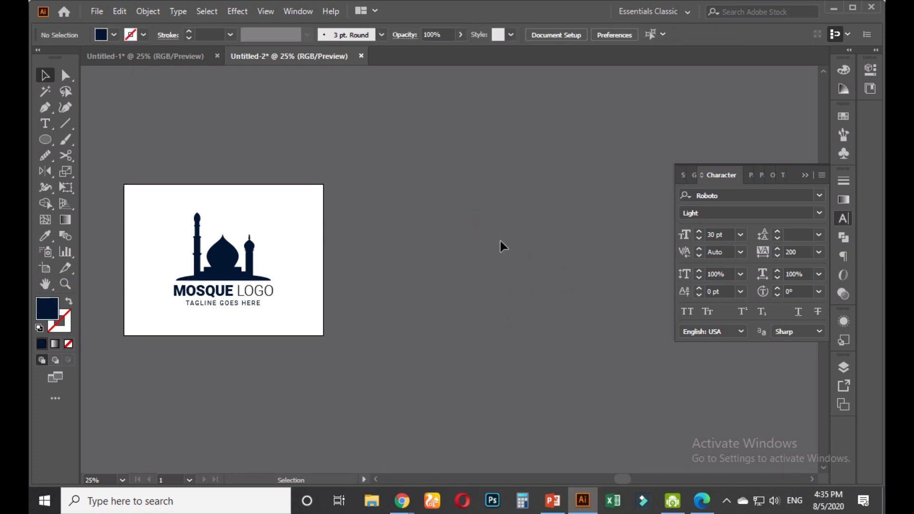
# Close the floating Character panel and look over the cleared canvas around the mosque logo artboard
pyautogui.click(807, 175)
pyautogui.scroll(-6, 505, 336)
pyautogui.scroll(4, 442, 311)
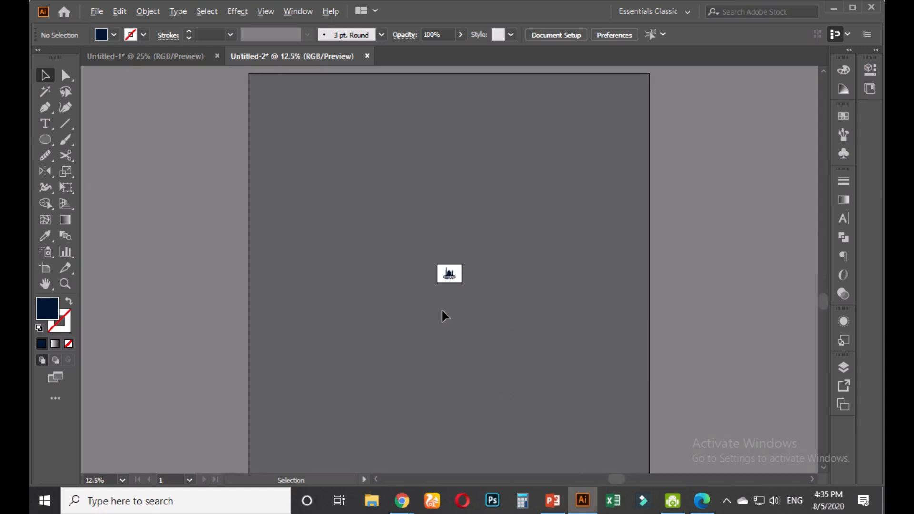
pyautogui.scroll(3, 436, 300)
pyautogui.moveTo(410, 187); pyautogui.dragTo(447, 354)
pyautogui.scroll(-2, 377, 276)
pyautogui.moveTo(343, 245); pyautogui.dragTo(357, 329)
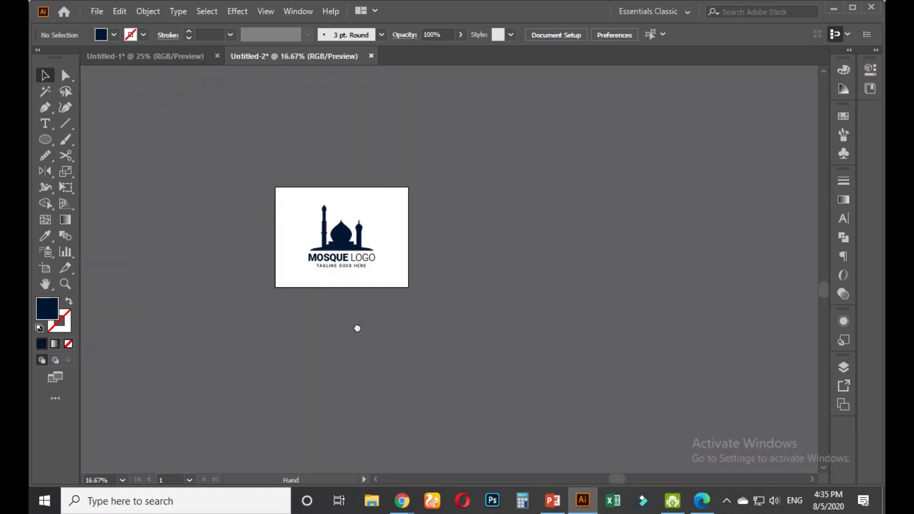
pyautogui.scroll(3, 352, 319)
pyautogui.scroll(2, 597, 324)
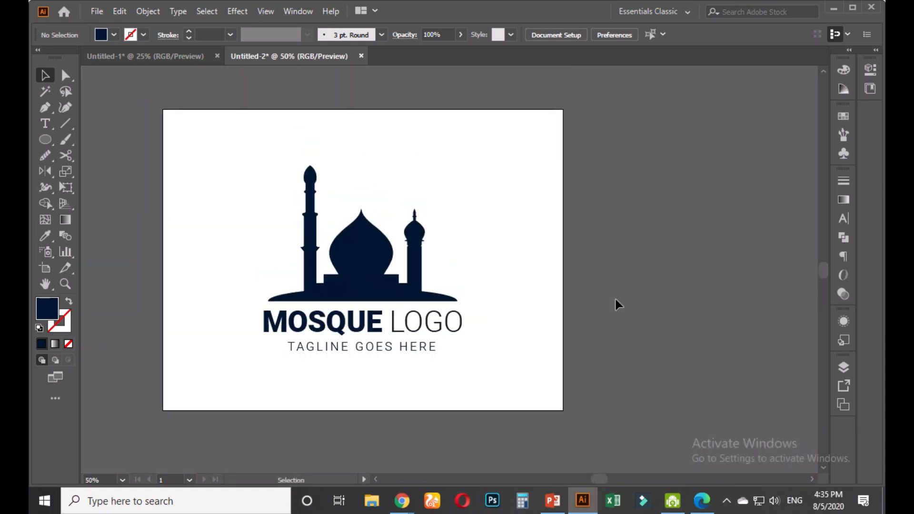
# Start saving the document to the Desktop with the file name Mosque Logo Design Template
pyautogui.press('ctrl')
pyautogui.hotkey('ctrl', 's')
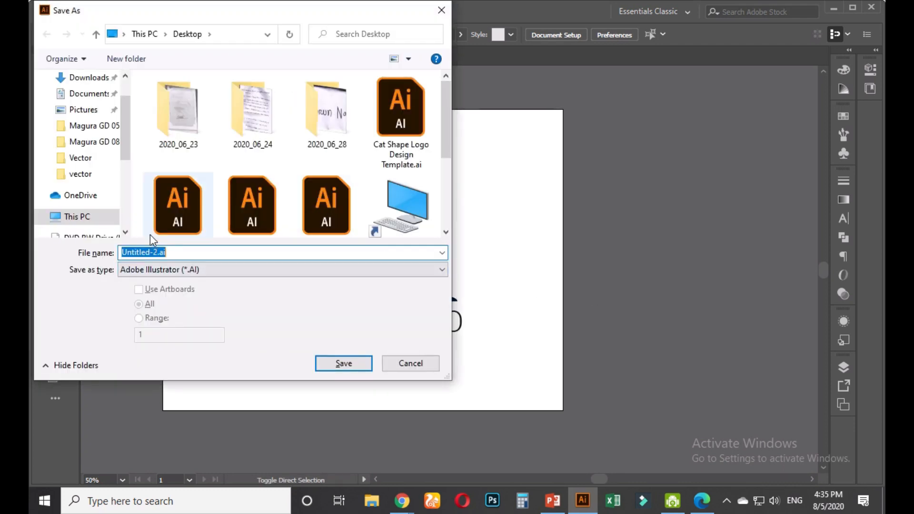
pyautogui.moveTo(128, 132); pyautogui.dragTo(123, 99)
pyautogui.click(84, 104)
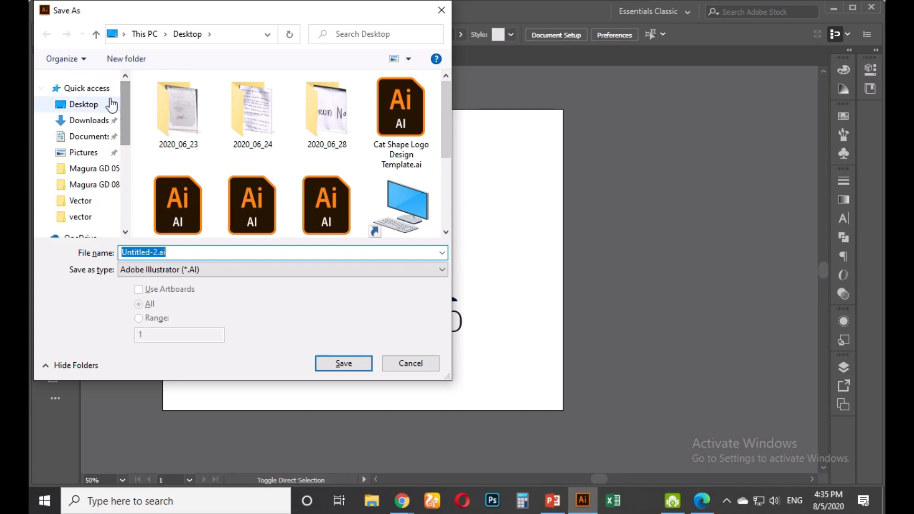
pyautogui.click(238, 251)
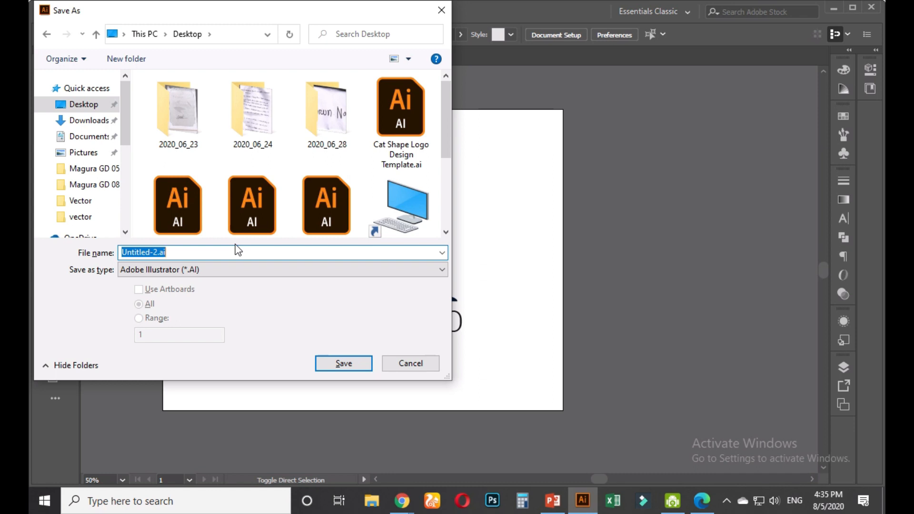
pyautogui.write('Mosque')
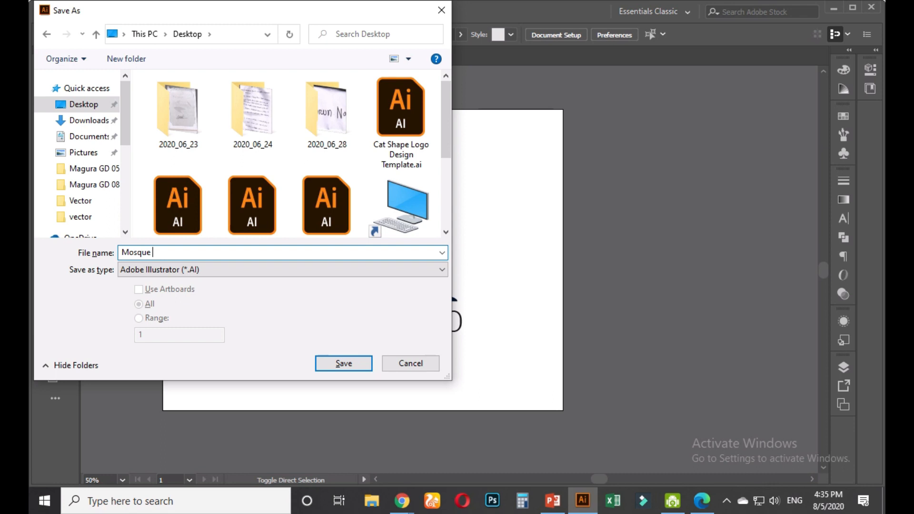
pyautogui.write('ogo Design')
pyautogui.write('Template')
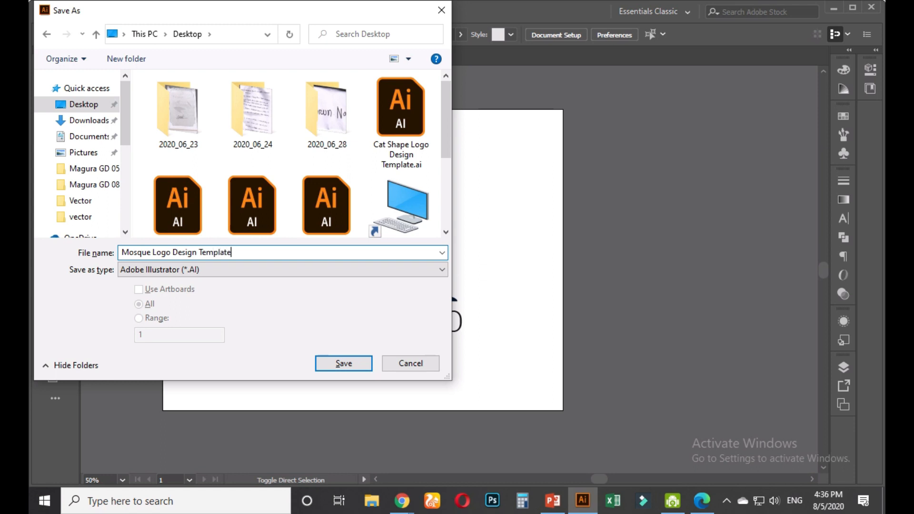
# Choose Adobe Illustrator (*.AI) as the file type and save the logo with the default Illustrator options
pyautogui.click(238, 270)
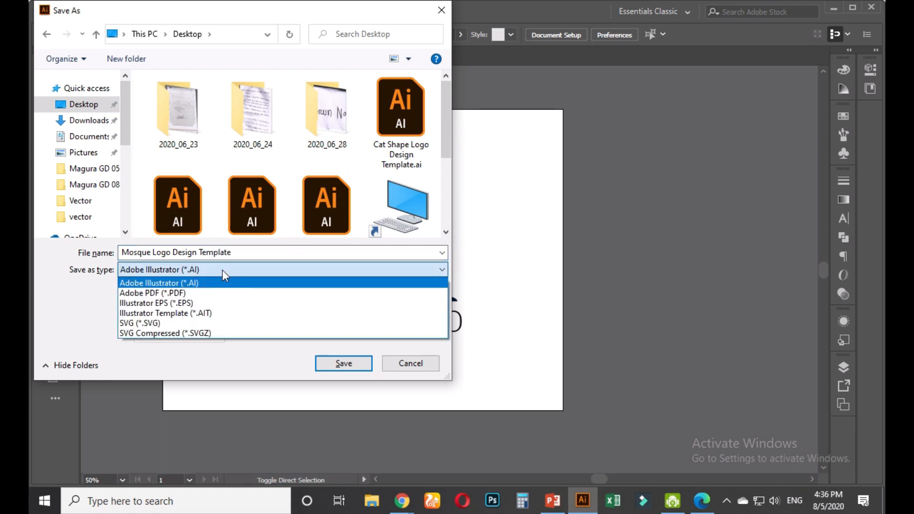
pyautogui.click(206, 284)
pyautogui.click(271, 251)
pyautogui.click(273, 251)
pyautogui.press('Return')
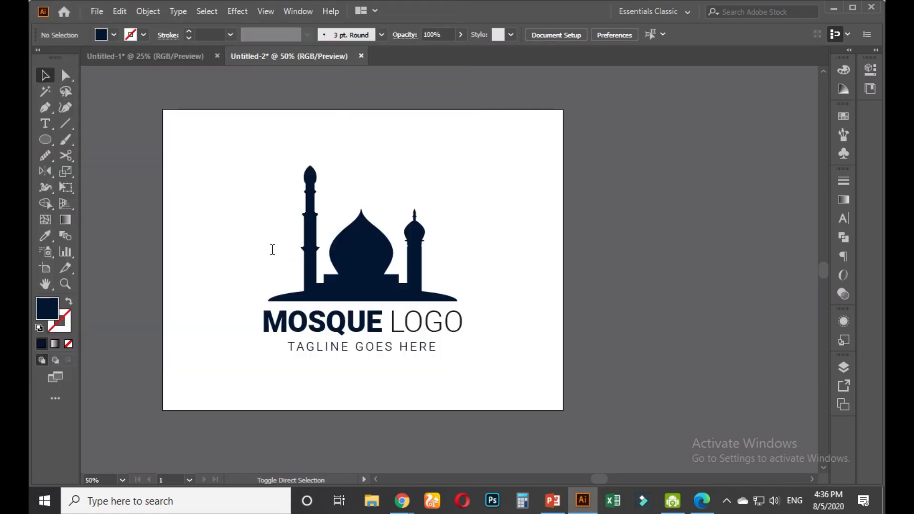
pyautogui.press('Return')
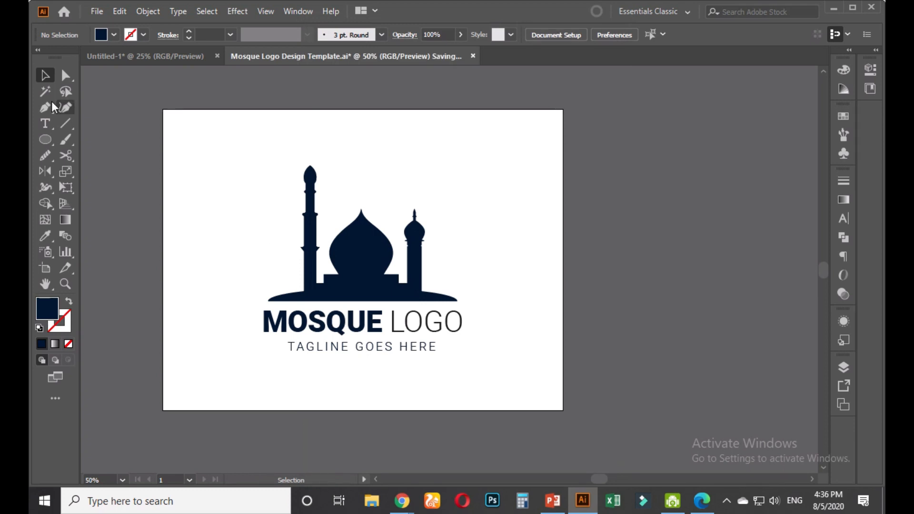
# Export the artboard for web as a maximum-quality JPEG named Mosque-Logo-Design-Template.jpg on the Desktop
pyautogui.scroll(-2, 272, 207)
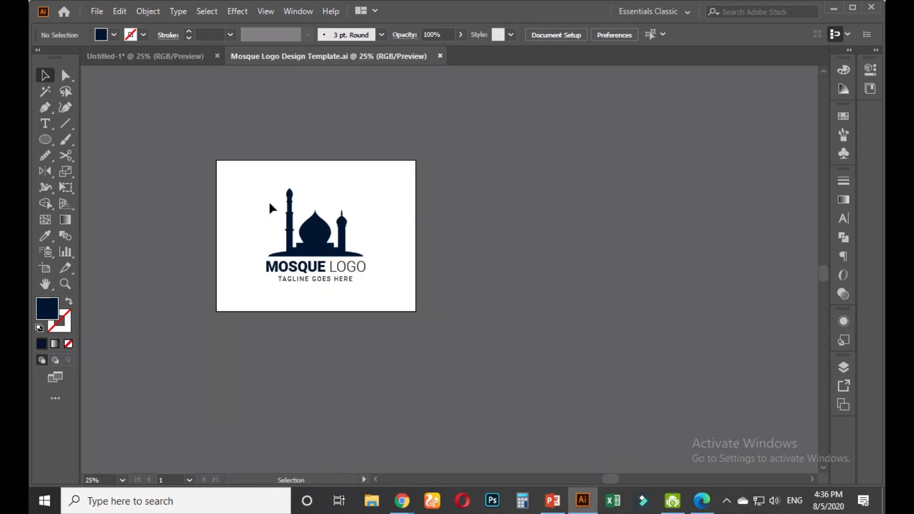
pyautogui.scroll(1, 271, 207)
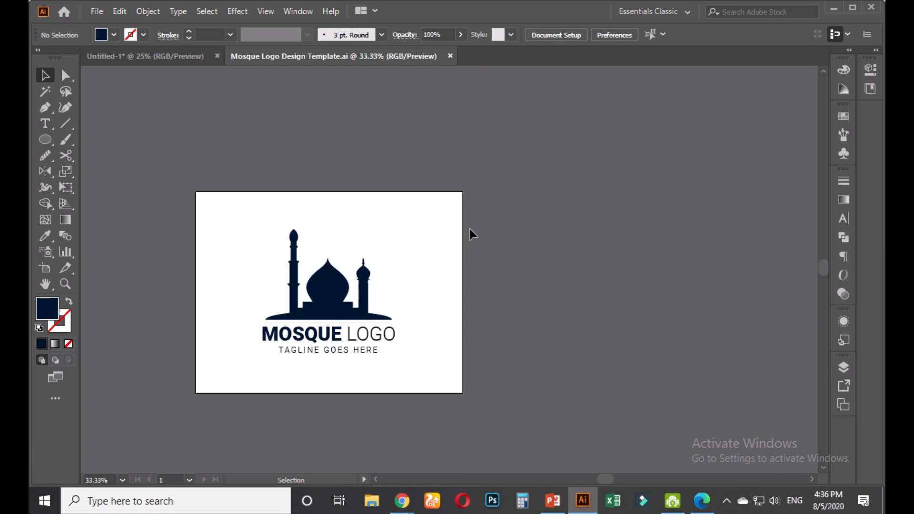
pyautogui.hotkey('ctrl', 'alt', 'shift', 's')
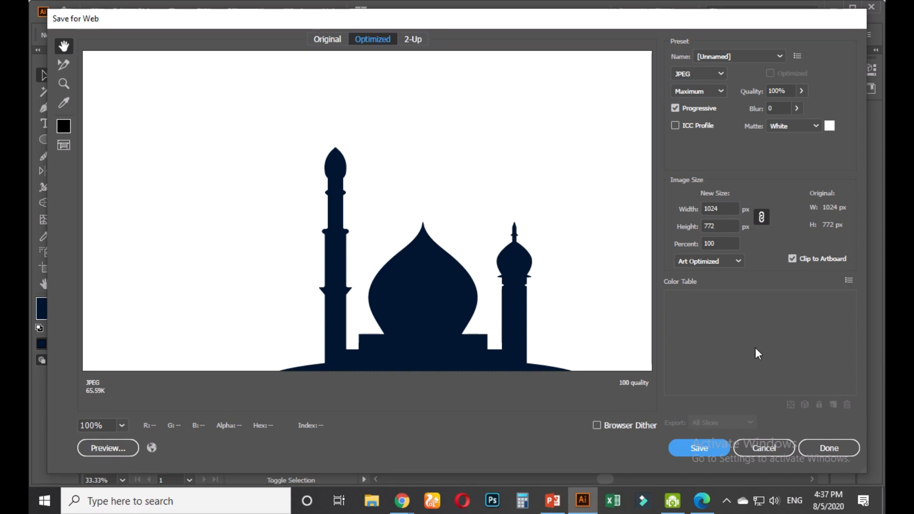
pyautogui.press('Return')
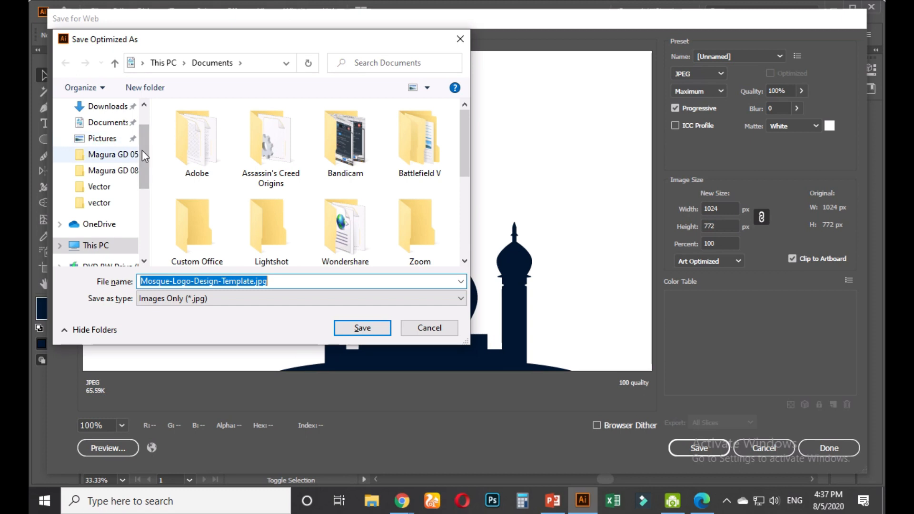
pyautogui.moveTo(145, 163); pyautogui.dragTo(153, 208)
pyautogui.click(128, 158)
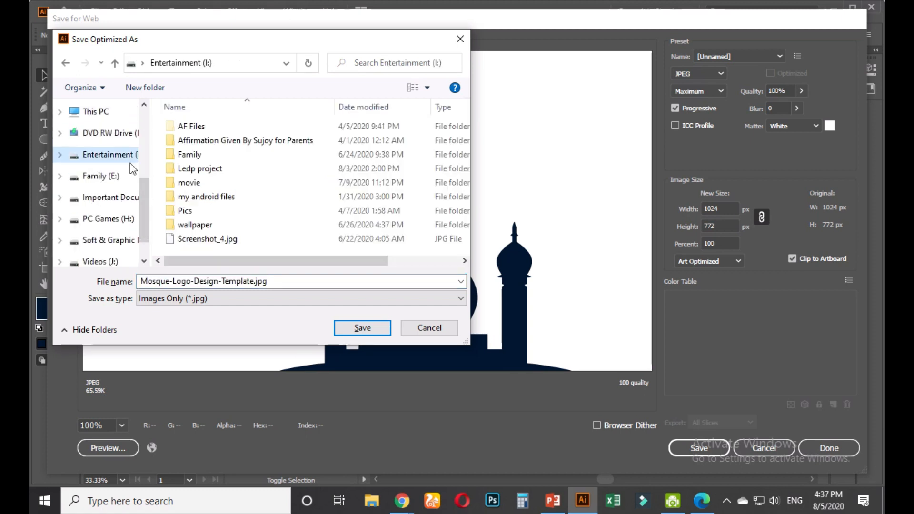
pyautogui.scroll(5, 142, 196)
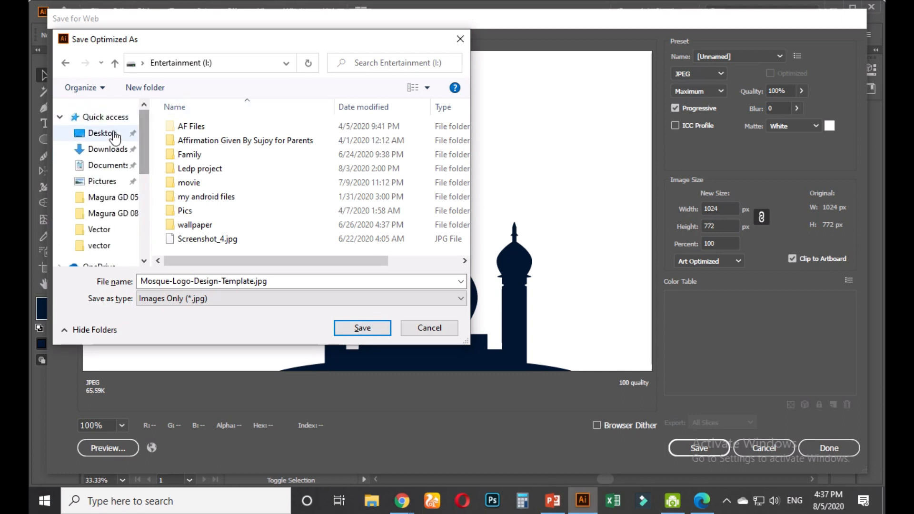
pyautogui.click(102, 133)
pyautogui.doubleClick(295, 281)
pyautogui.press('Return')
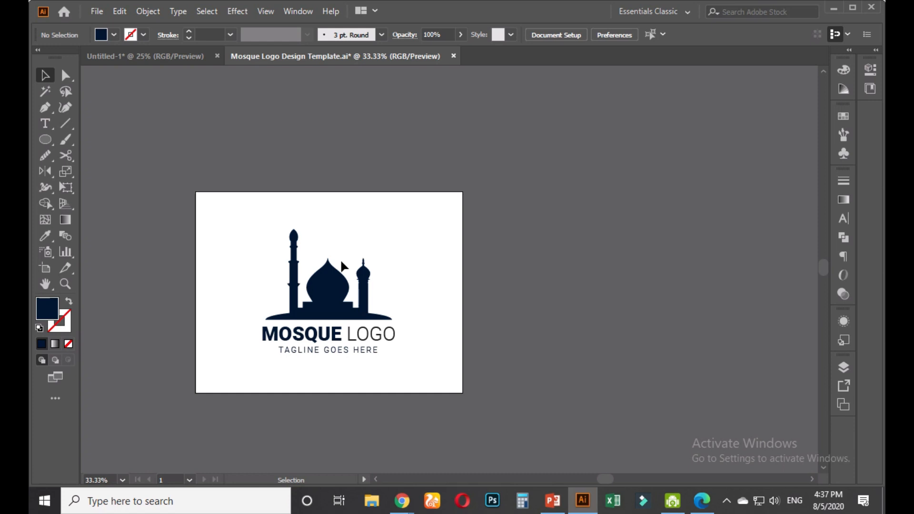
pyautogui.hotkey('ctrl', 'shift', 's')
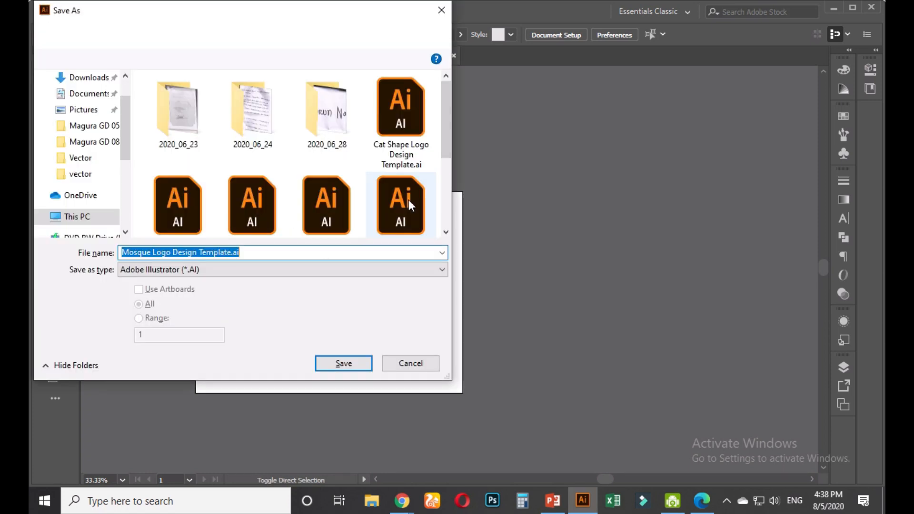
pyautogui.scroll(-3, 385, 198)
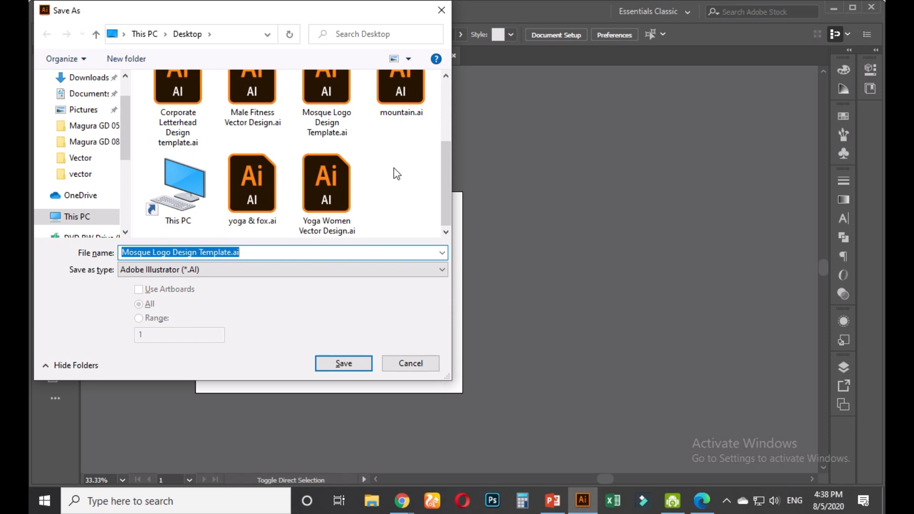
pyautogui.click(425, 364)
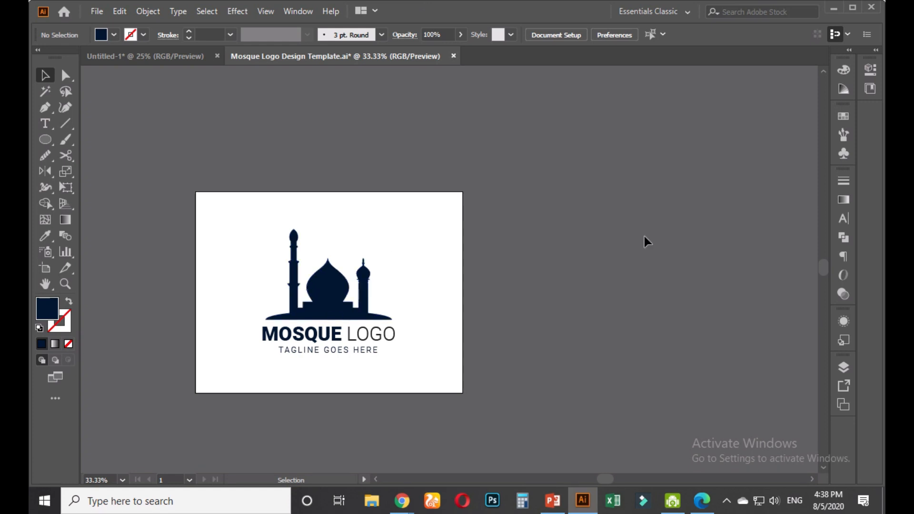
# Minimize the open windows and open the exported mosque logo JPEG from the desktop in Photos
pyautogui.click(832, 12)
pyautogui.click(815, 6)
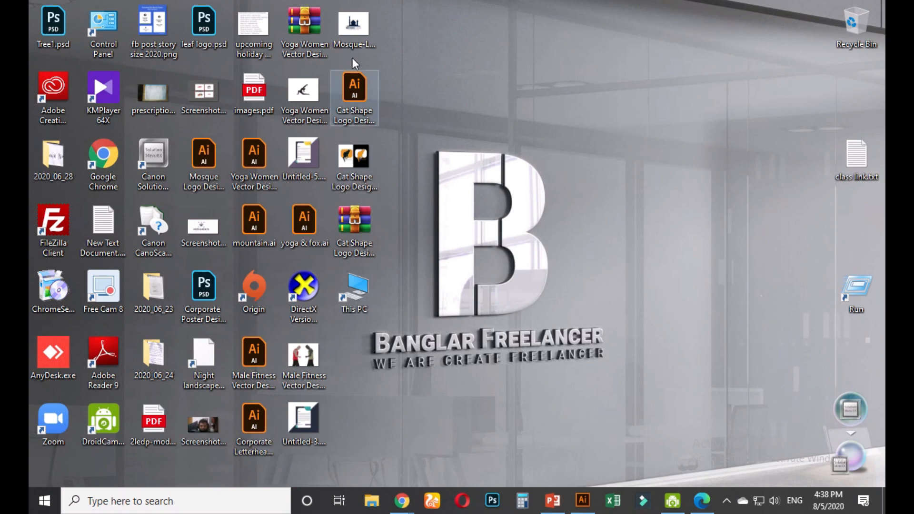
pyautogui.doubleClick(357, 32)
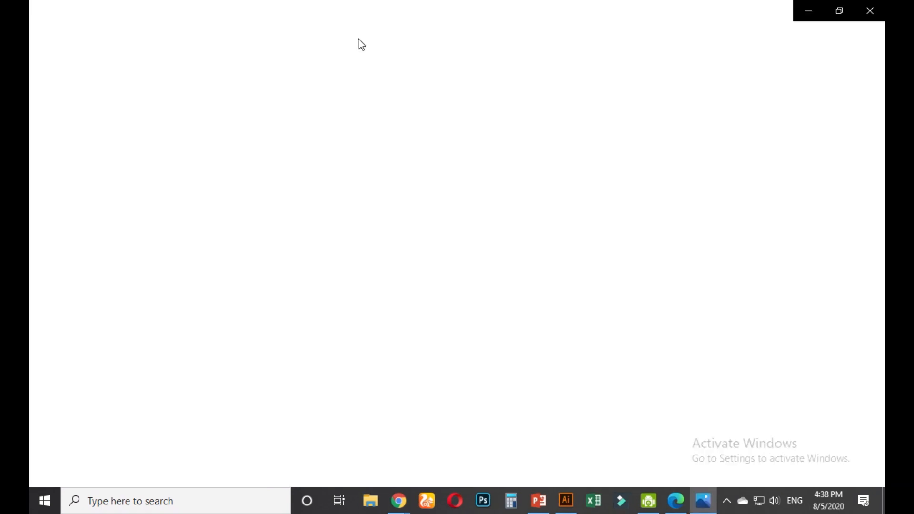
# Set the mosque logo image as the desktop background and close Photos
pyautogui.rightClick(406, 115)
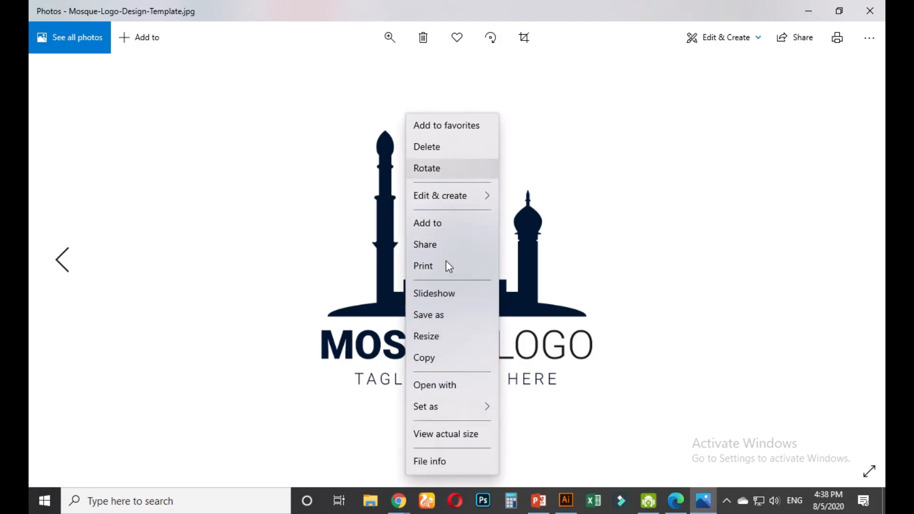
pyautogui.moveTo(449, 405)
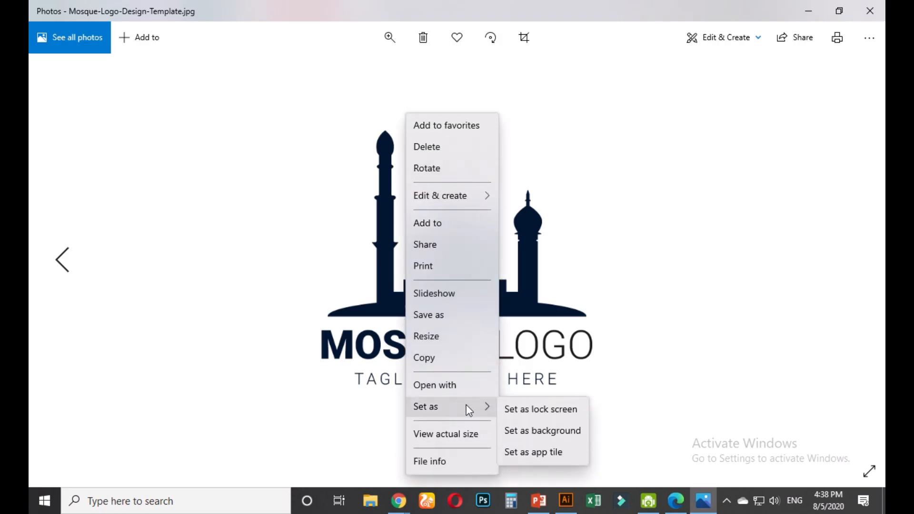
pyautogui.click(537, 431)
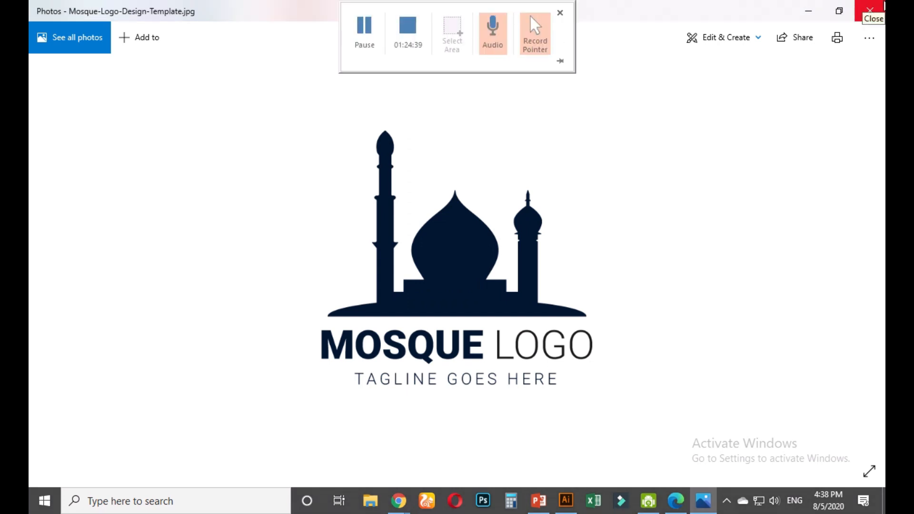
pyautogui.click(883, 6)
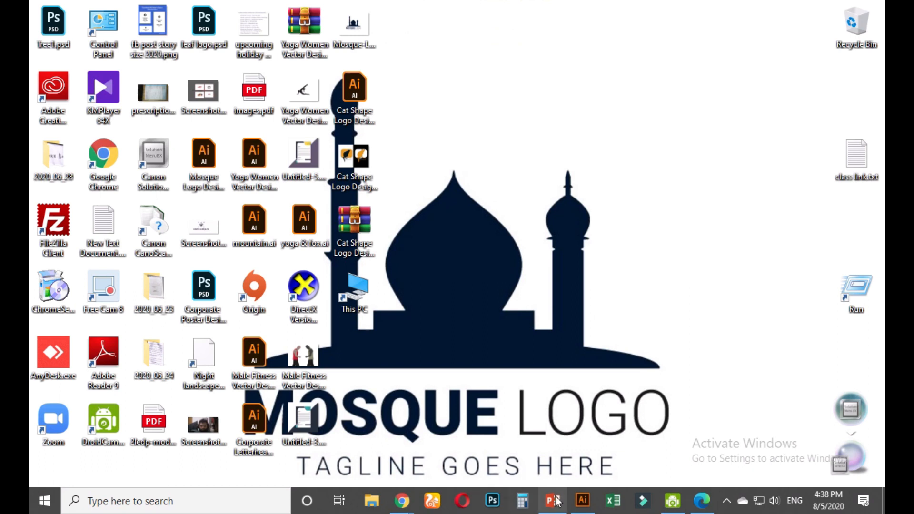
# Switch to Chrome and show the Google Meet call that is sharing the screen
pyautogui.moveTo(402, 501)
pyautogui.click(399, 478)
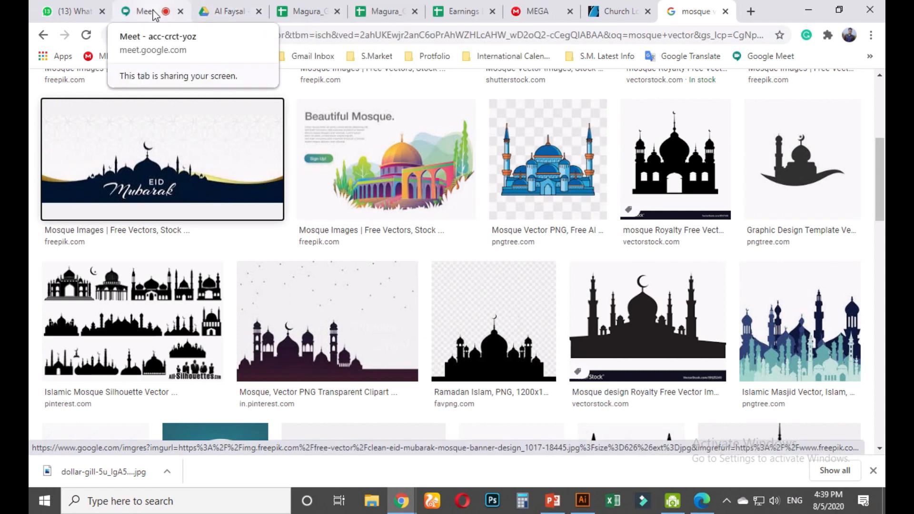
pyautogui.click(154, 16)
pyautogui.moveTo(431, 6)
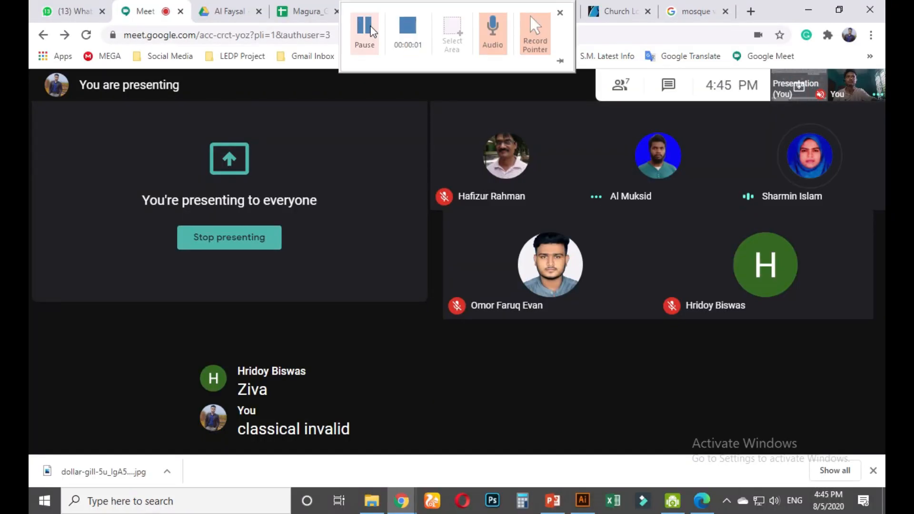
pyautogui.click(366, 27)
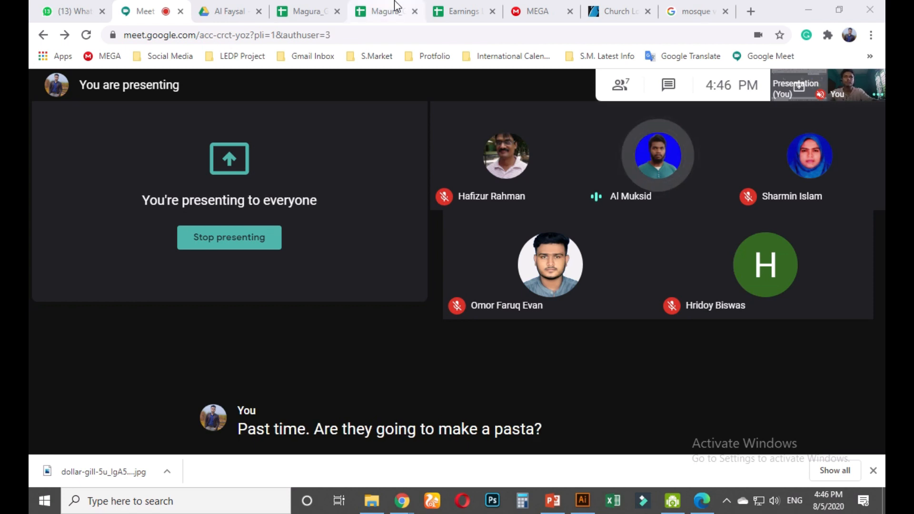
# Stop presenting the screen in the Google Meet call
pyautogui.moveTo(395, 2)
pyautogui.click(370, 35)
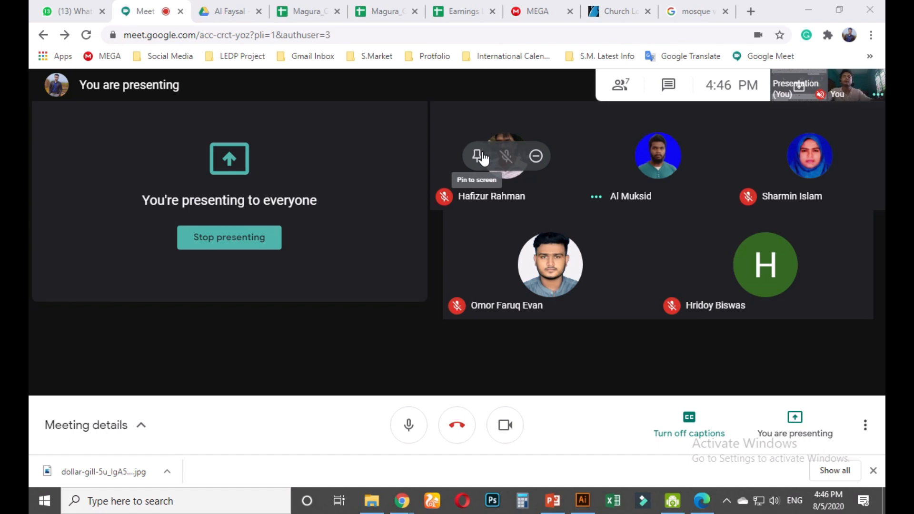
pyautogui.click(272, 248)
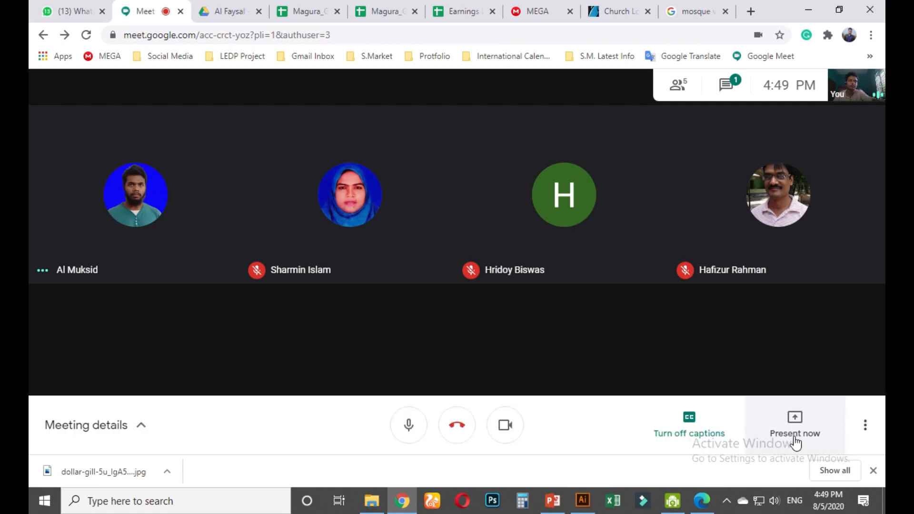
# Present the entire screen in the meeting again and hide the screen-sharing notice
pyautogui.click(796, 425)
pyautogui.click(817, 323)
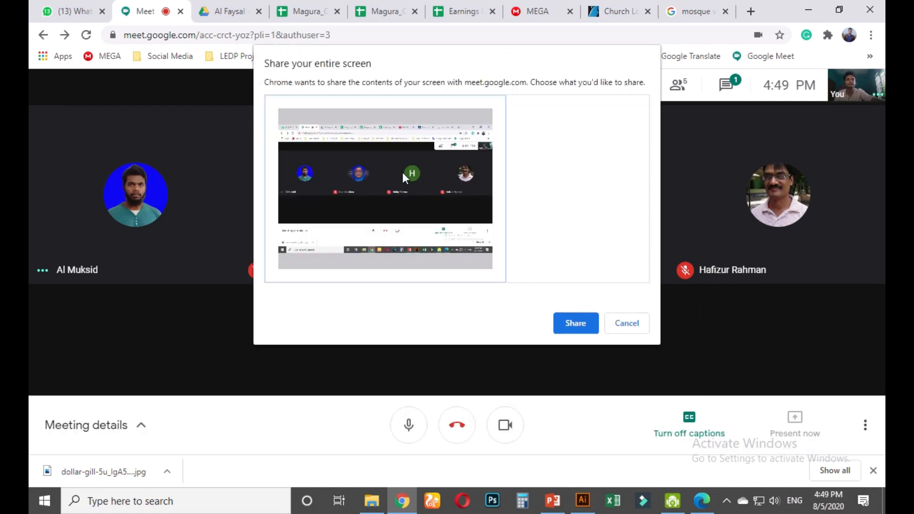
pyautogui.click(567, 315)
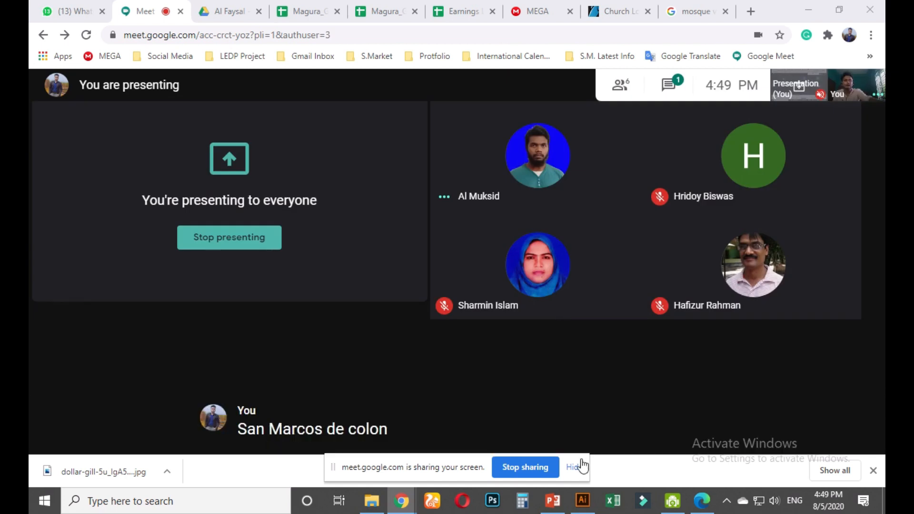
pyautogui.click(576, 467)
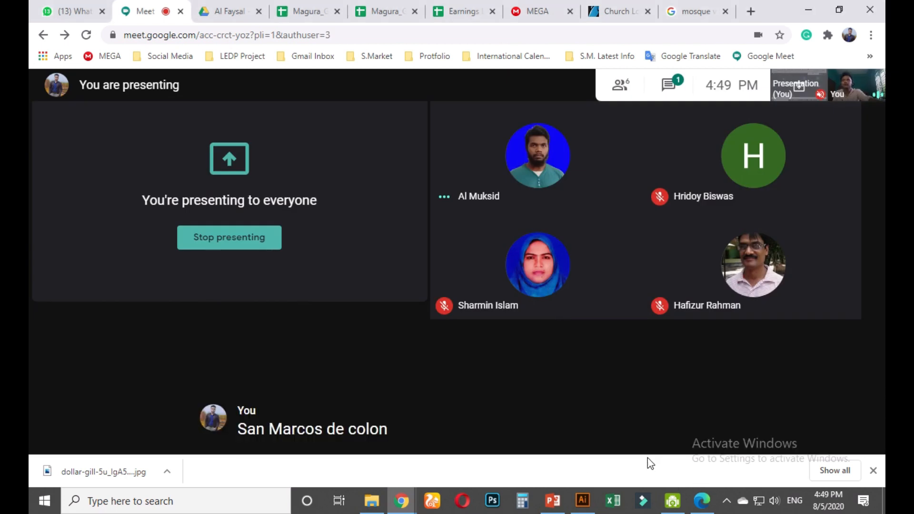
# Switch to Illustrator and set up a new document 1000 px wide and 1000 px high
pyautogui.click(583, 500)
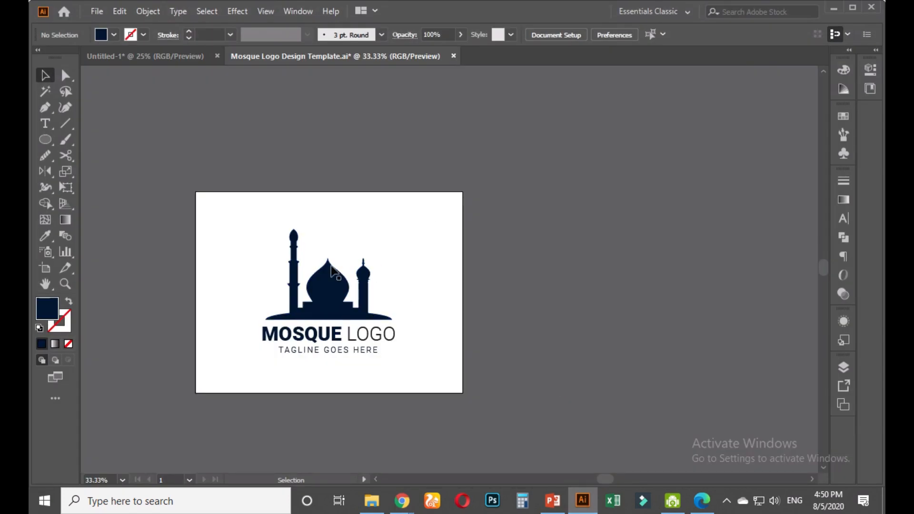
pyautogui.click(333, 293)
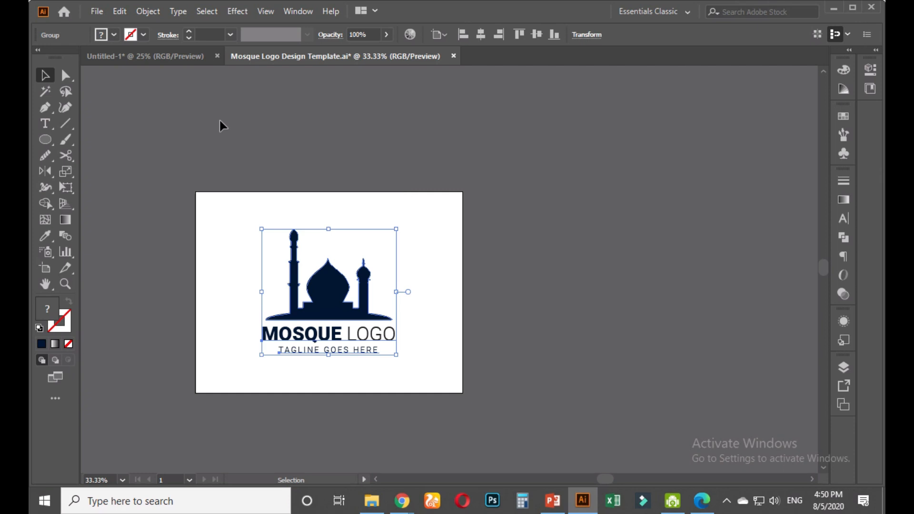
pyautogui.click(141, 108)
pyautogui.click(97, 11)
pyautogui.click(115, 27)
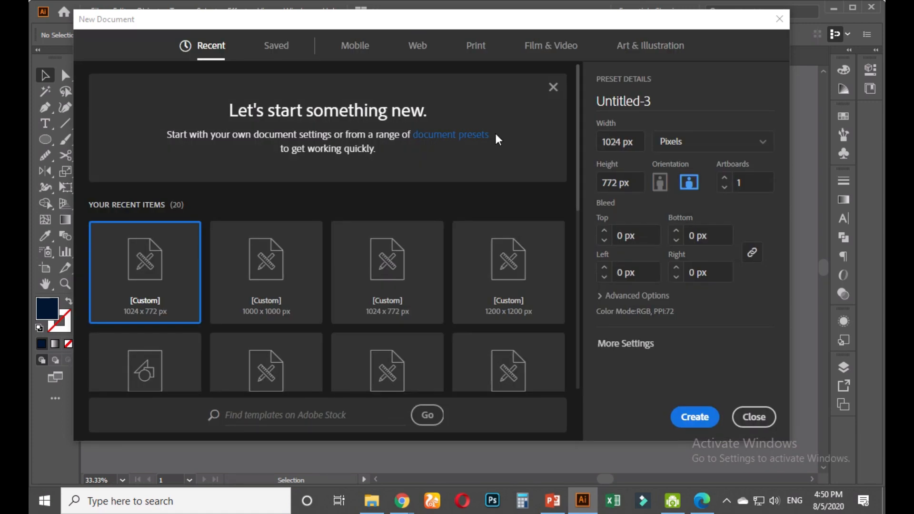
pyautogui.click(637, 145)
pyautogui.write('1000')
pyautogui.press('Tab')
pyautogui.write('1')
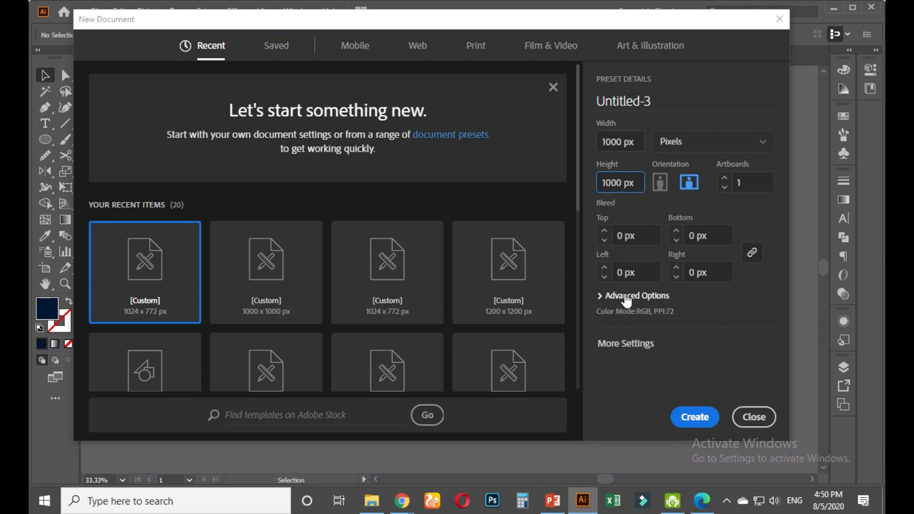
# Set the new document's color mode to CMYK Color, choose its raster effects resolution and create the document
pyautogui.click(634, 296)
pyautogui.click(677, 277)
pyautogui.click(637, 312)
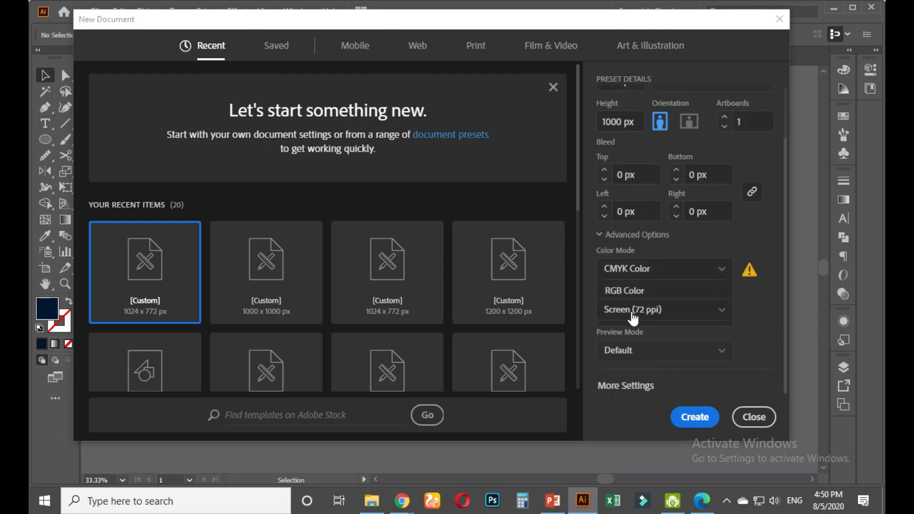
pyautogui.click(645, 311)
pyautogui.click(644, 334)
pyautogui.click(695, 412)
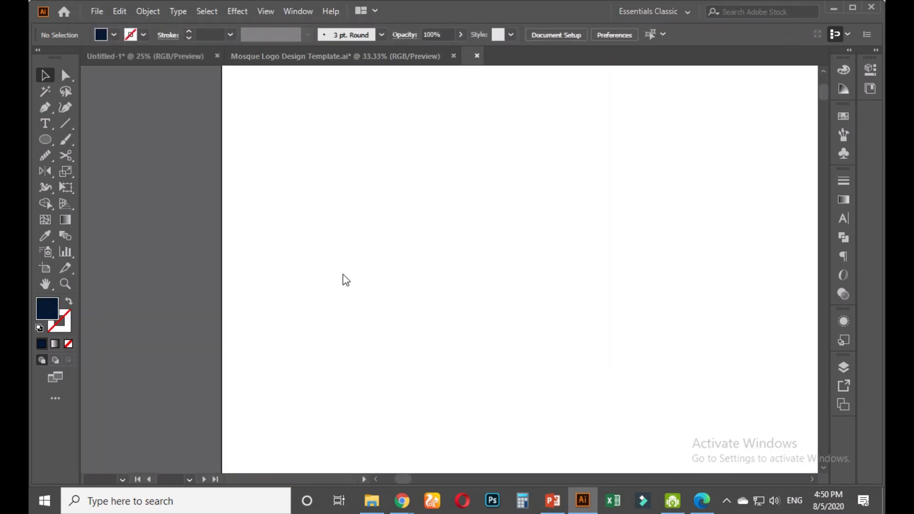
# Copy the mosque logo from Mosque Logo Design Template.ai and paste it into the new CMYK document
pyautogui.click(174, 57)
pyautogui.click(328, 56)
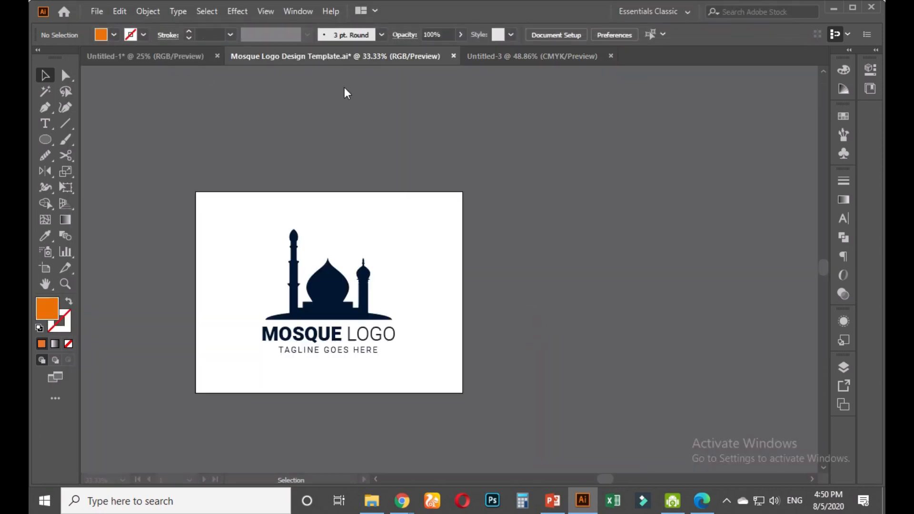
pyautogui.click(342, 276)
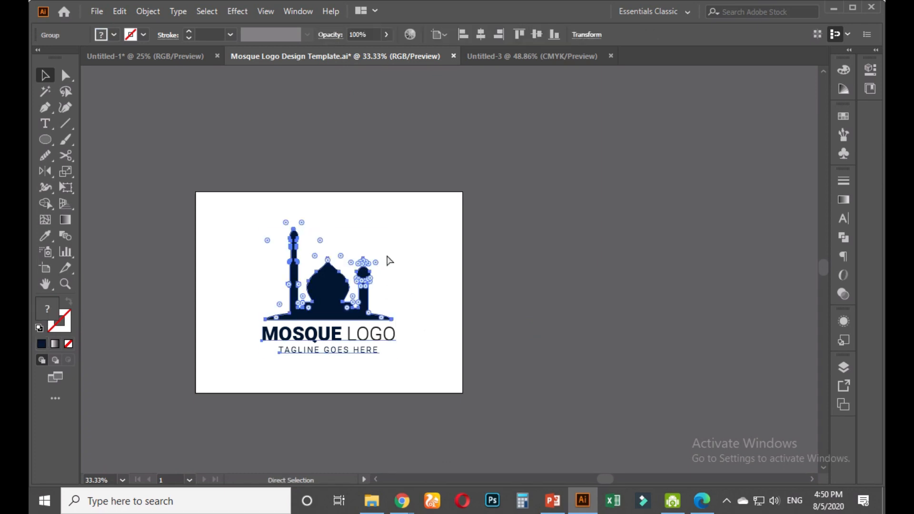
pyautogui.click(543, 57)
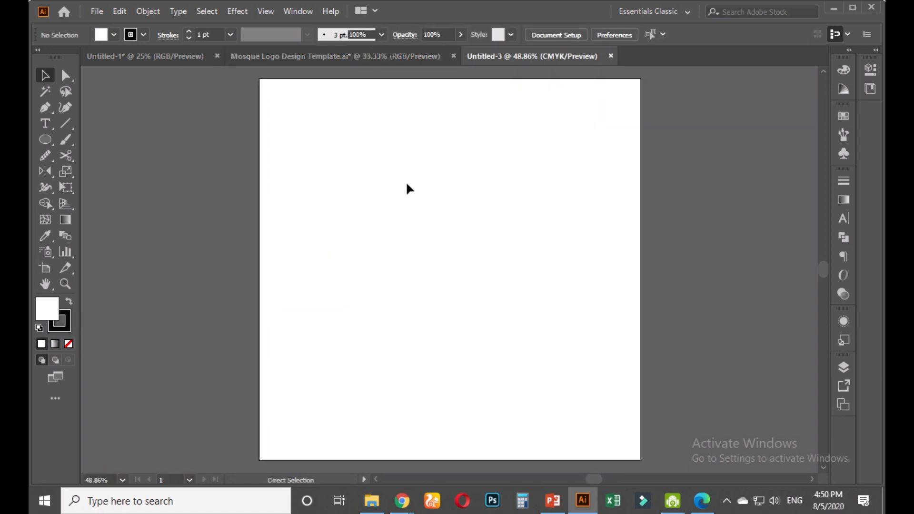
pyautogui.hotkey('ctrl', 'v')
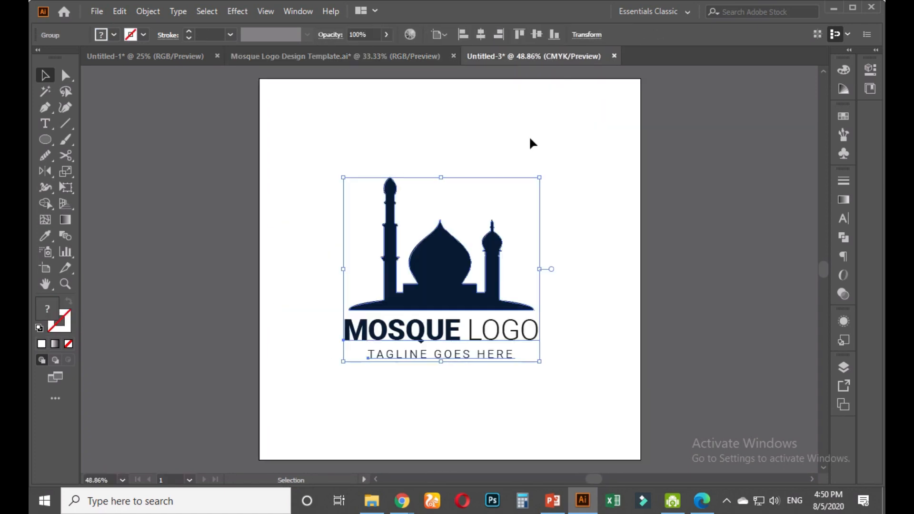
# Center the pasted mosque logo horizontally on the square artboard and deselect it
pyautogui.click(481, 34)
pyautogui.click(555, 143)
pyautogui.scroll(-2, 579, 224)
pyautogui.scroll(4, 564, 255)
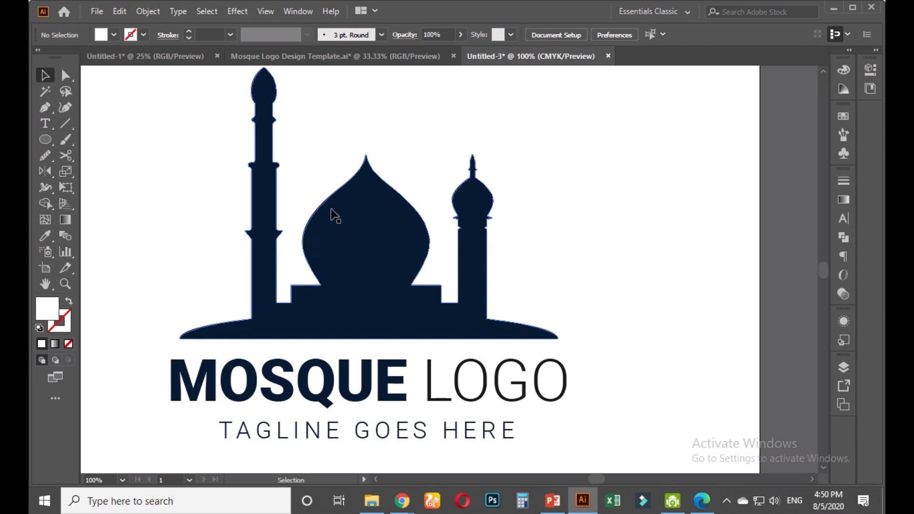
pyautogui.scroll(-2, 336, 216)
pyautogui.scroll(-2, 336, 215)
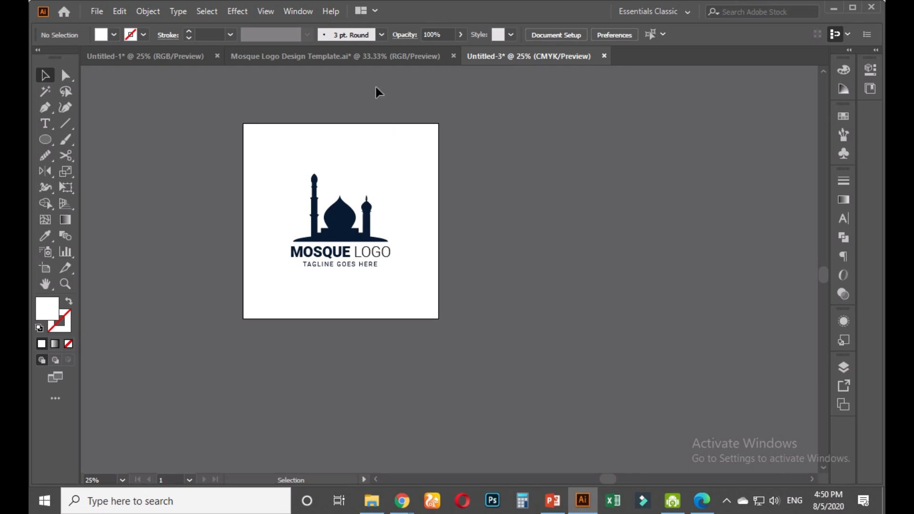
# Mark the RGB document title and the logo in red on a screen capture of the template document, pointing to the CMYK document title
pyautogui.click(357, 57)
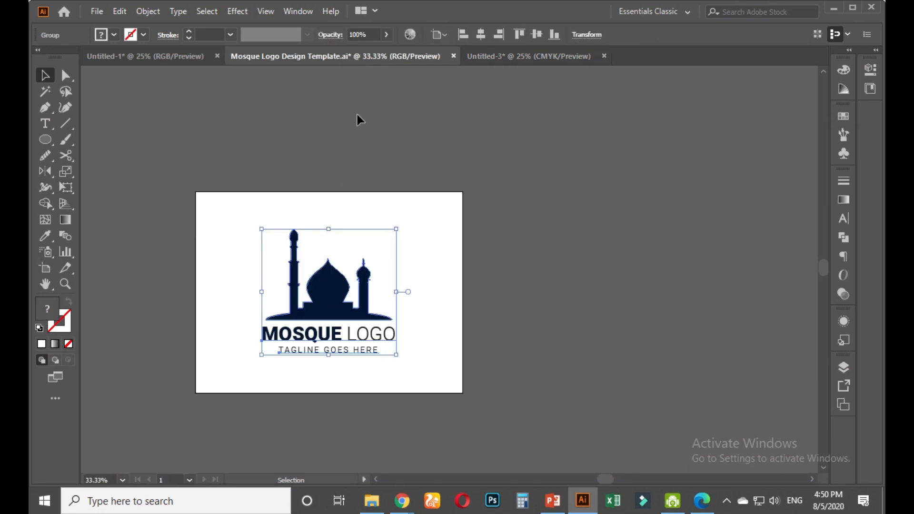
pyautogui.press('Print')
pyautogui.moveTo(151, 18); pyautogui.dragTo(682, 426)
pyautogui.moveTo(243, 136)
pyautogui.mouseDown()
pyautogui.moveTo(286, 101)
pyautogui.moveTo(403, 59)
pyautogui.mouseUp()
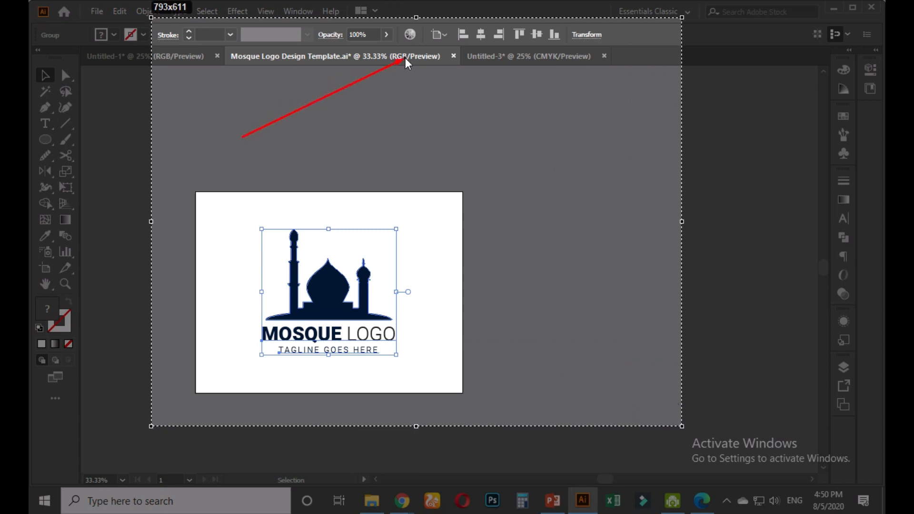
pyautogui.click(694, 302)
pyautogui.moveTo(309, 208)
pyautogui.mouseDown()
pyautogui.moveTo(261, 243)
pyautogui.moveTo(299, 210)
pyautogui.moveTo(523, 101)
pyautogui.moveTo(560, 62)
pyautogui.mouseUp()
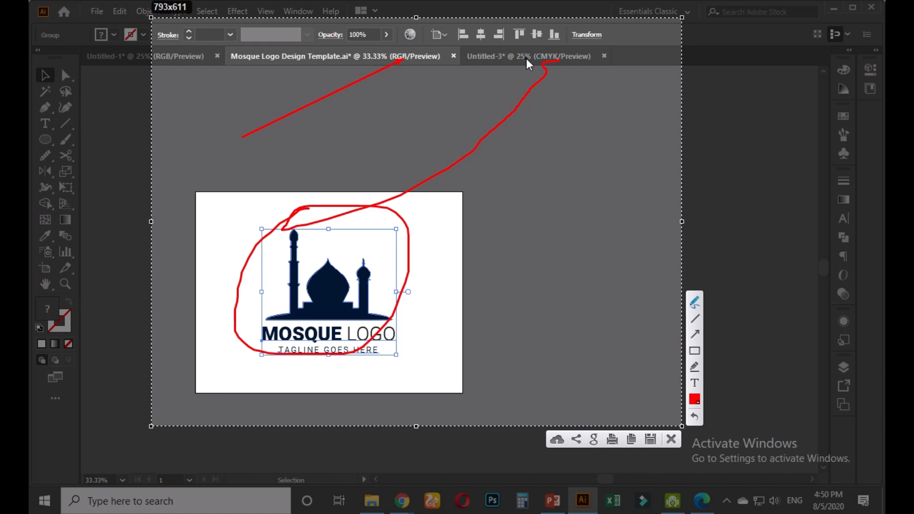
pyautogui.press('Escape')
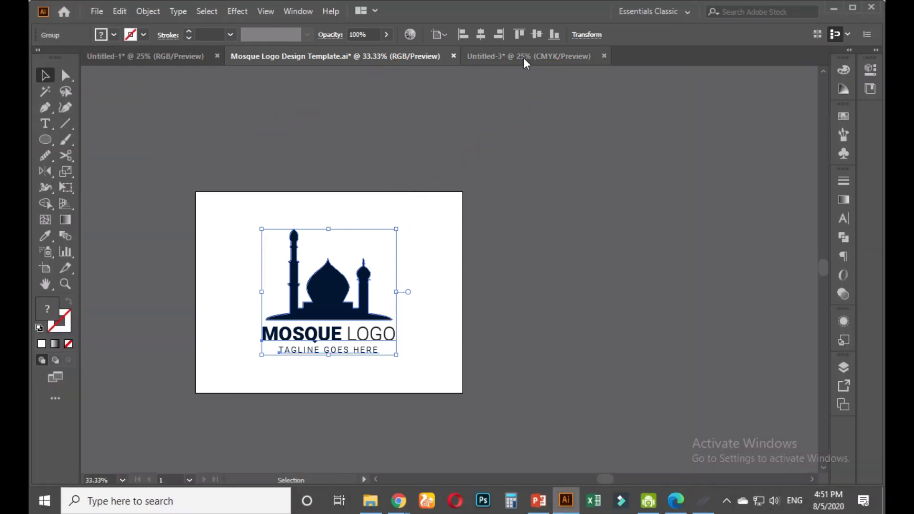
# Return to the CMYK document and examine the pasted mosque logo at 50% zoom
pyautogui.click(528, 57)
pyautogui.click(97, 11)
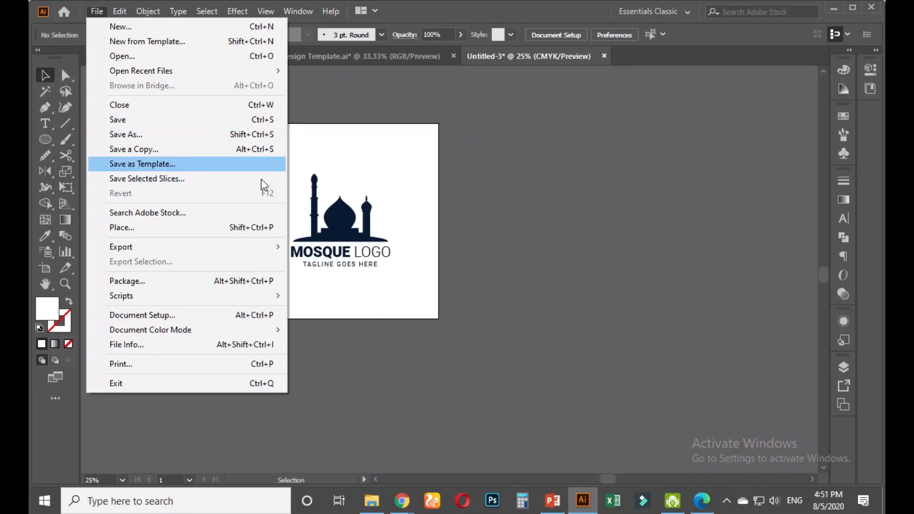
pyautogui.click(378, 225)
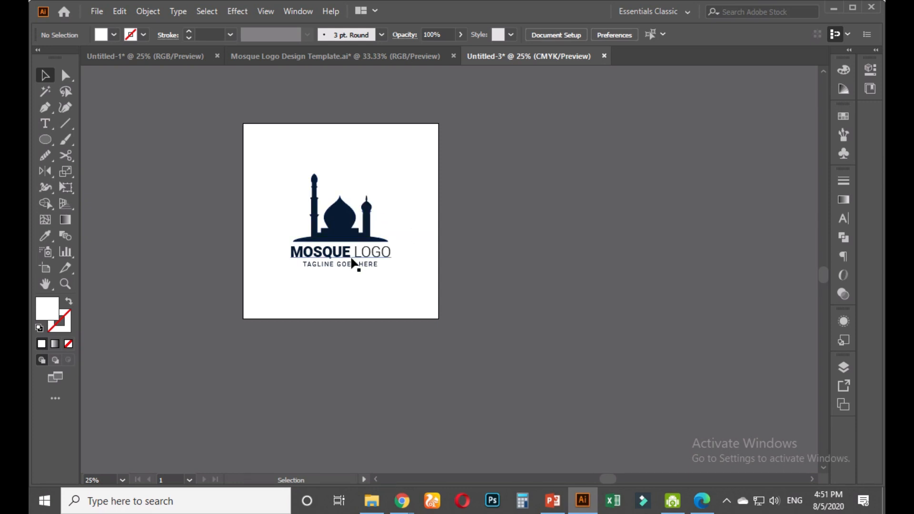
pyautogui.scroll(2, 352, 260)
pyautogui.moveTo(430, 177); pyautogui.dragTo(463, 276)
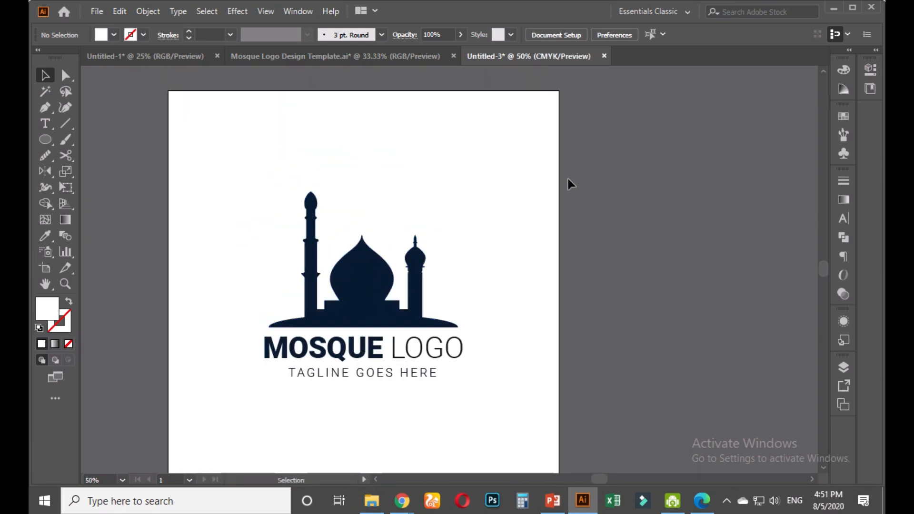
pyautogui.moveTo(289, 182); pyautogui.dragTo(511, 386)
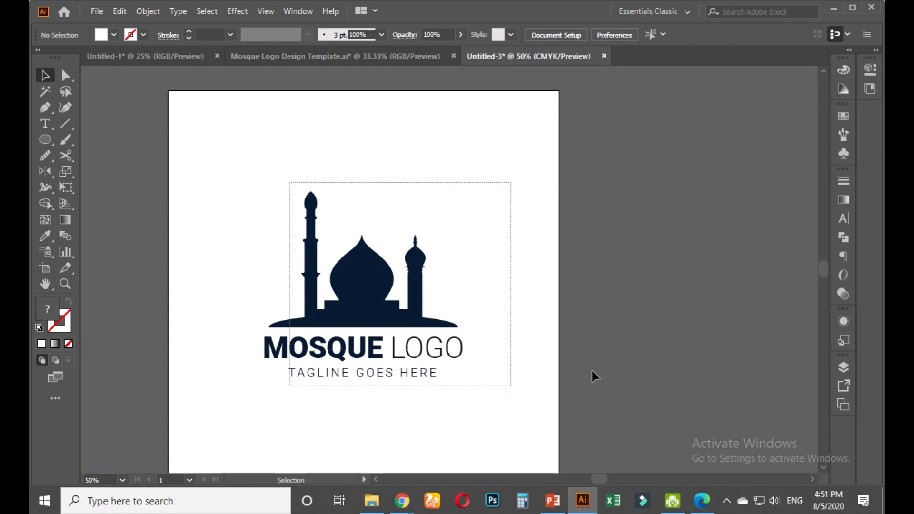
pyautogui.click(618, 275)
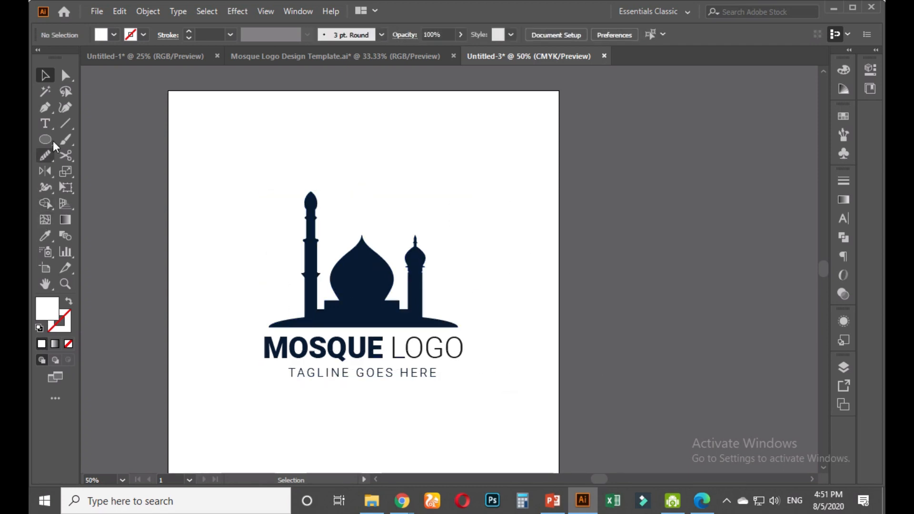
# Isolate the mosque shape inside the logo group and fill it with the dark green swatch
pyautogui.click(372, 270)
pyautogui.doubleClick(373, 270)
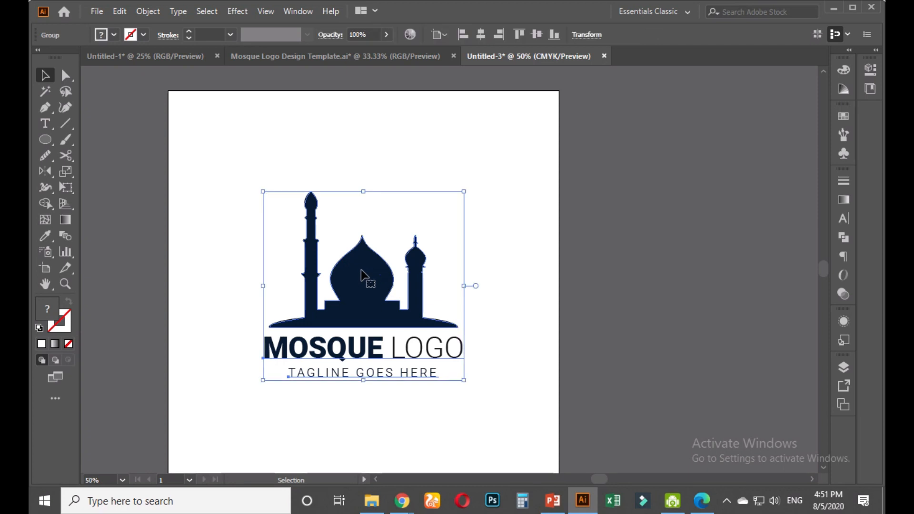
pyautogui.click(372, 270)
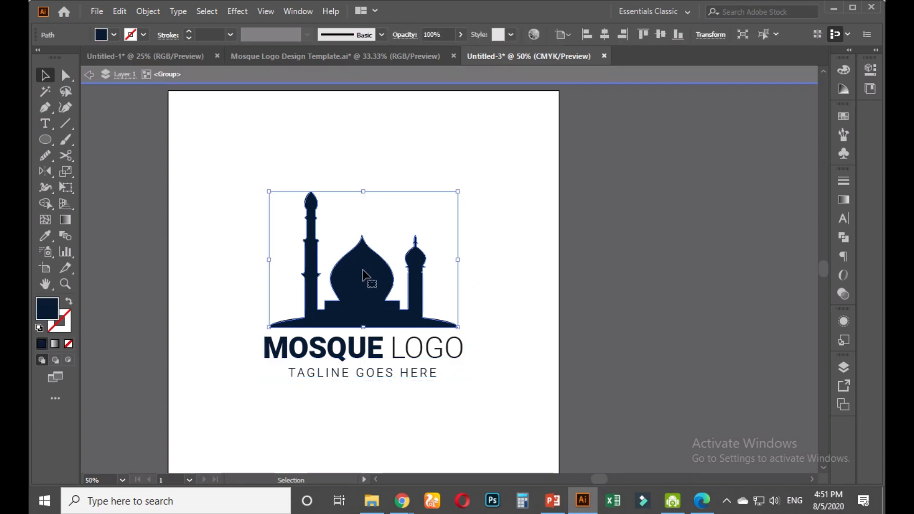
pyautogui.click(843, 116)
pyautogui.click(724, 161)
pyautogui.doubleClick(568, 272)
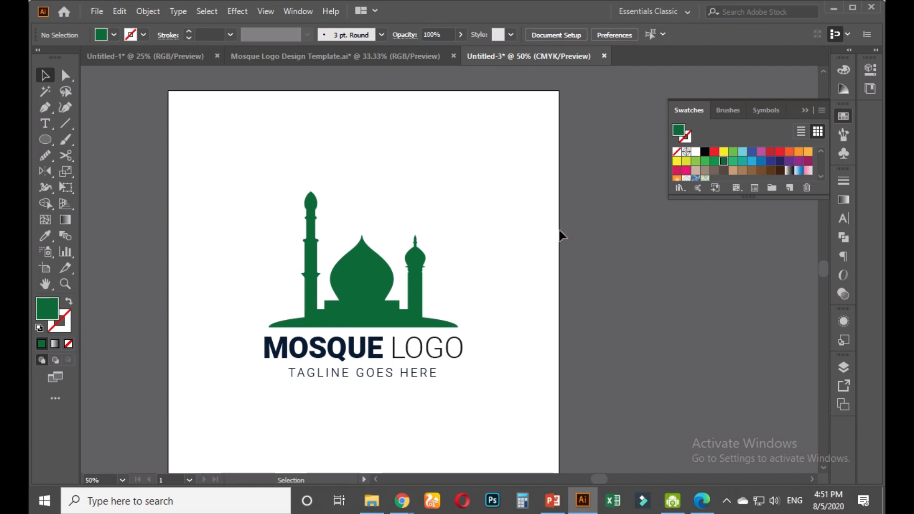
# Undo the green fill on the mosque shape and leave the logo group's isolation mode
pyautogui.hotkey('ctrl', 'z')
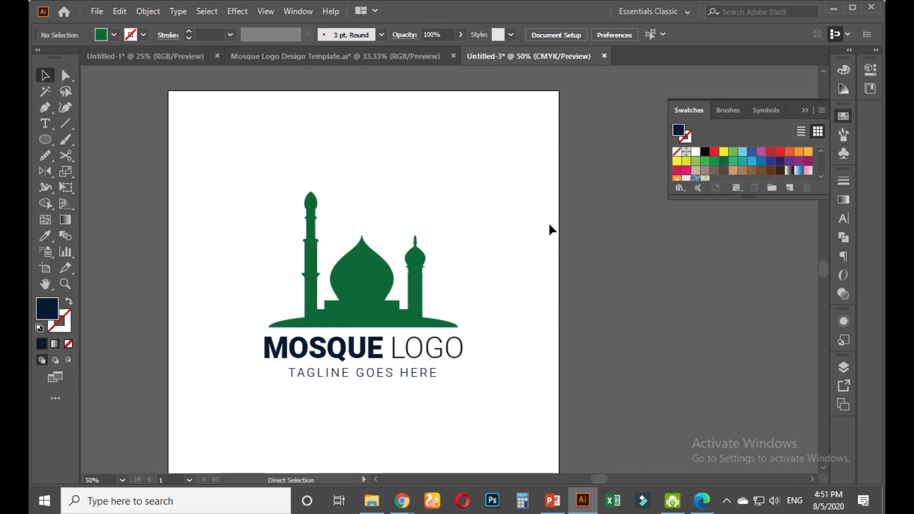
pyautogui.click(603, 162)
pyautogui.doubleClick(591, 159)
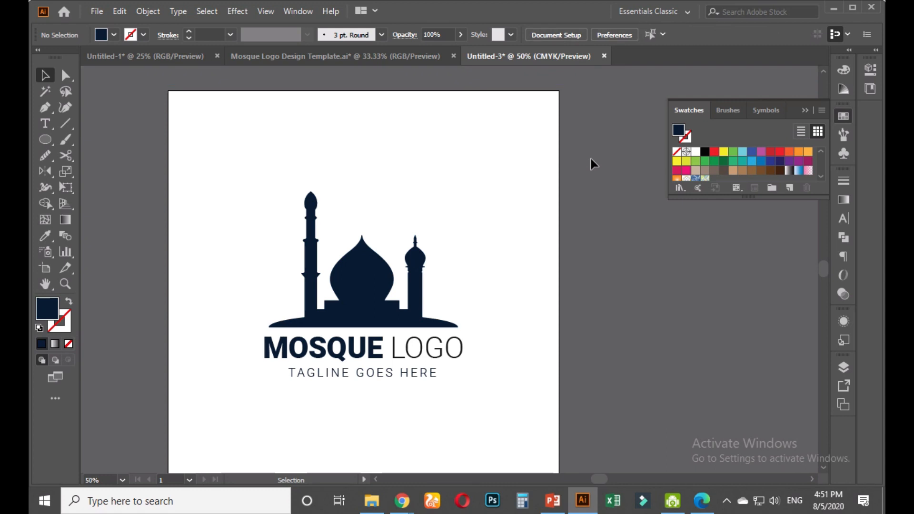
# Return to Mosque Logo Design Template.ai and deselect the logo on its artboard
pyautogui.click(390, 61)
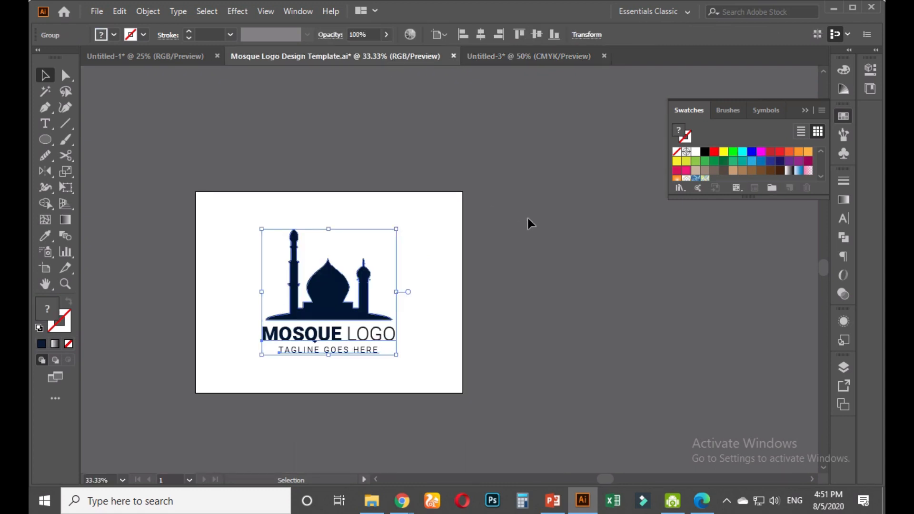
pyautogui.scroll(-2, 522, 240)
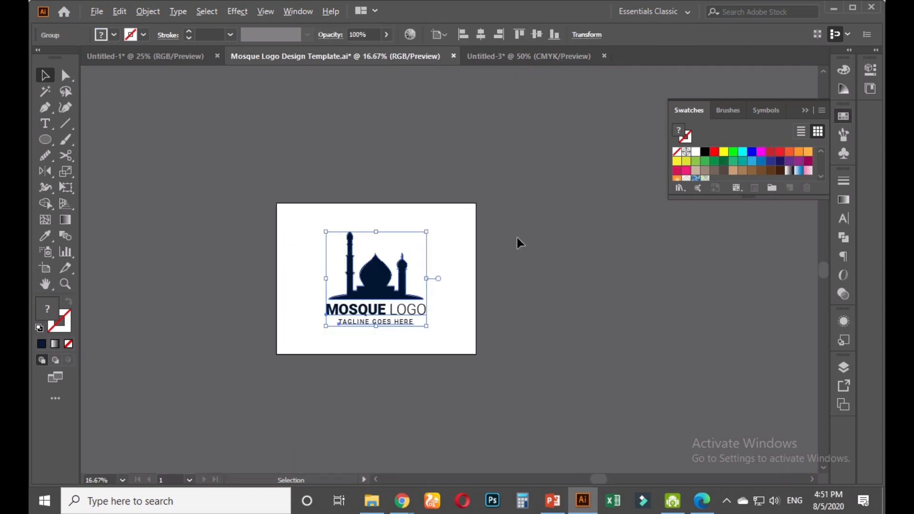
pyautogui.click(515, 257)
# Switch to the Google Meet call in Chrome and stop sharing the screen
pyautogui.moveTo(402, 500)
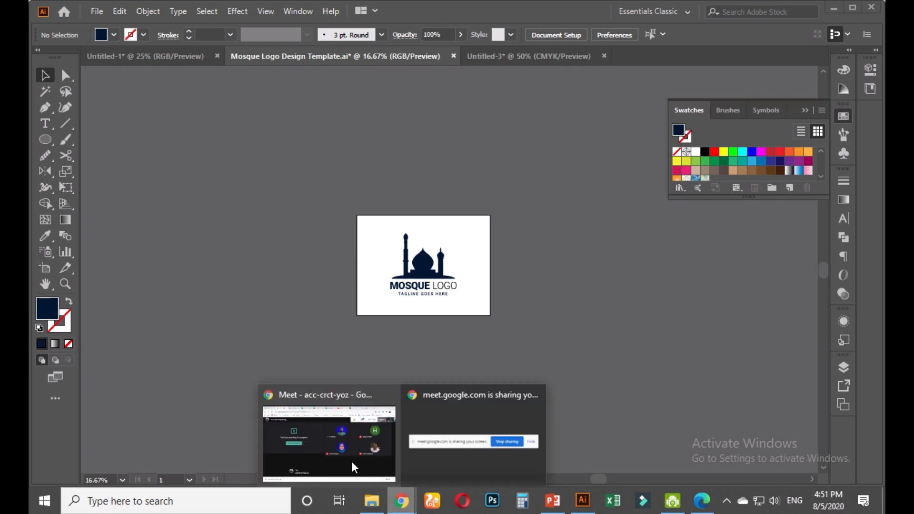
pyautogui.click(351, 465)
pyautogui.click(251, 238)
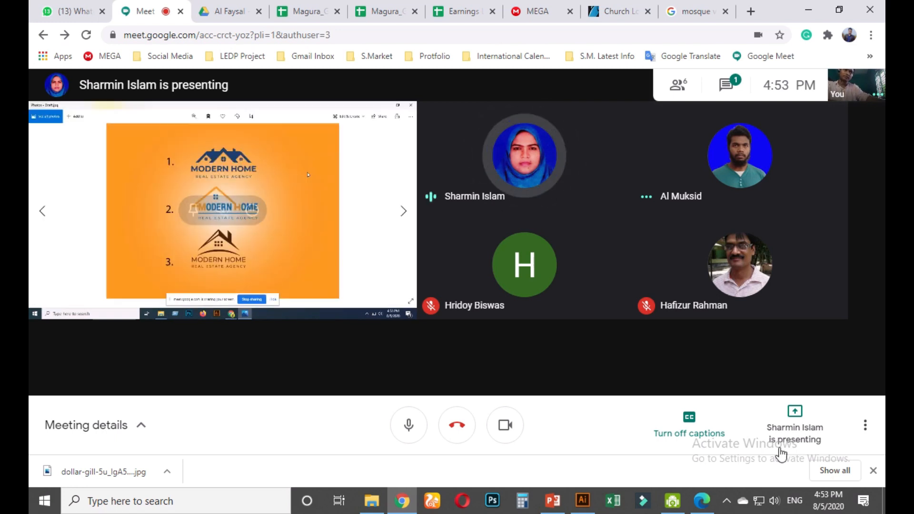
# Turn off captions in the Google Meet call
pyautogui.click(704, 435)
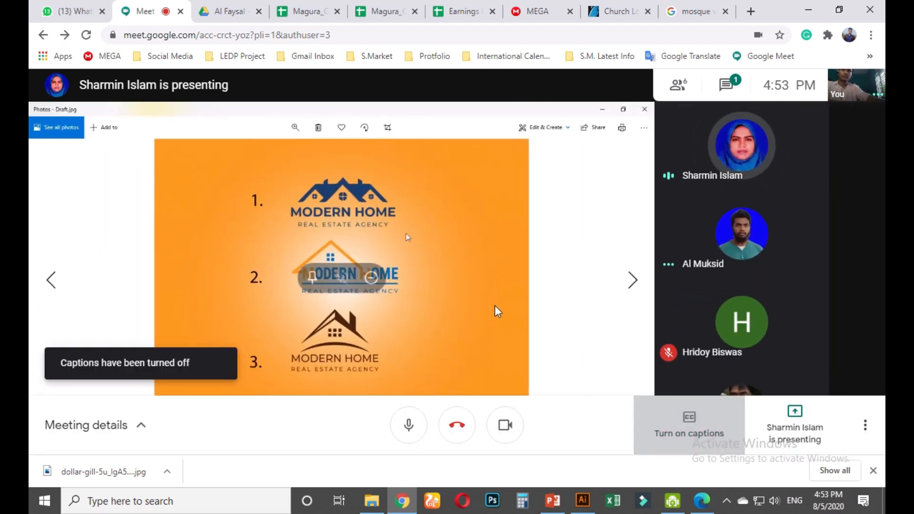
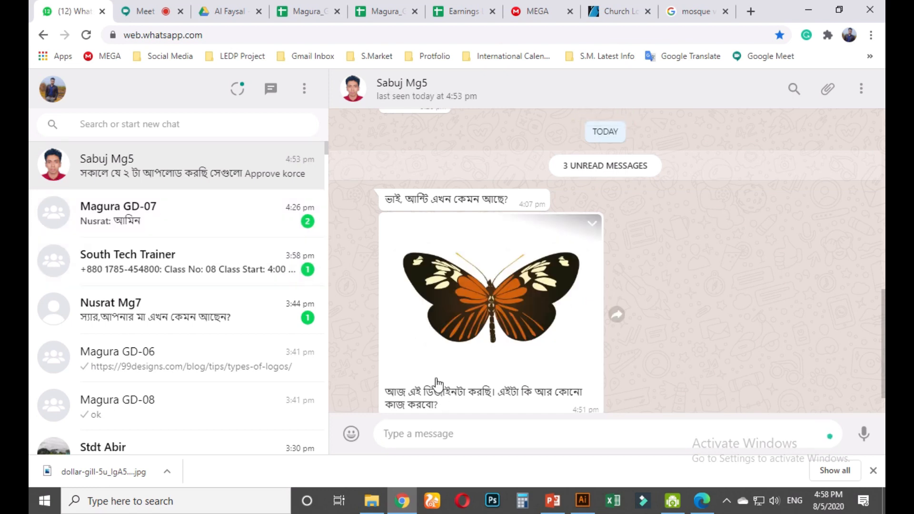
# In the open WhatsApp Web chat, reply "valo" to the contact's first unread message
pyautogui.scroll(-1, 438, 384)
pyautogui.click(542, 161)
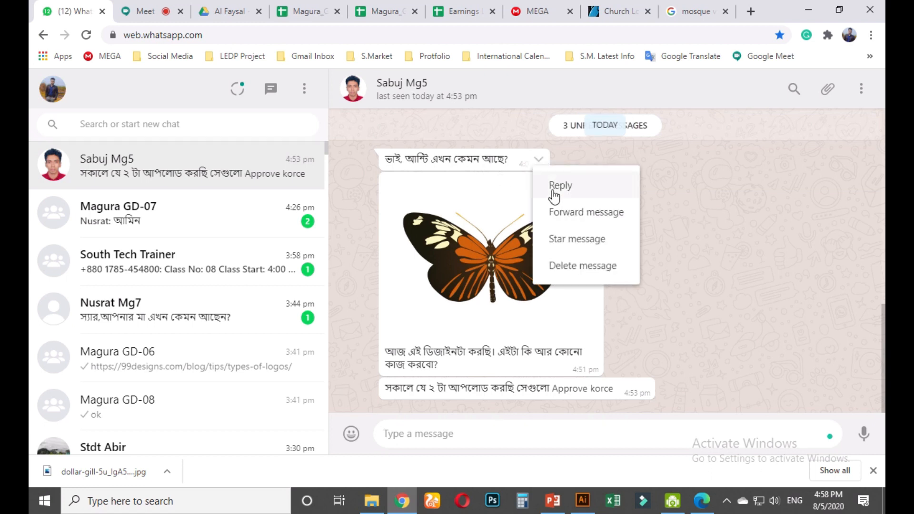
pyautogui.click(554, 194)
pyautogui.write('valo')
pyautogui.press('Return')
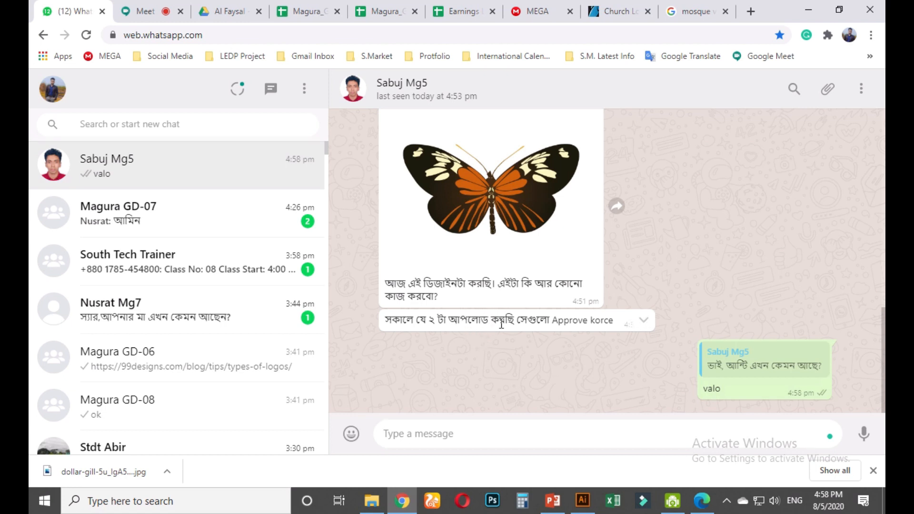
# Reply "valo diye den" to the butterfly image message in the same chat
pyautogui.scroll(2, 533, 331)
pyautogui.click(595, 187)
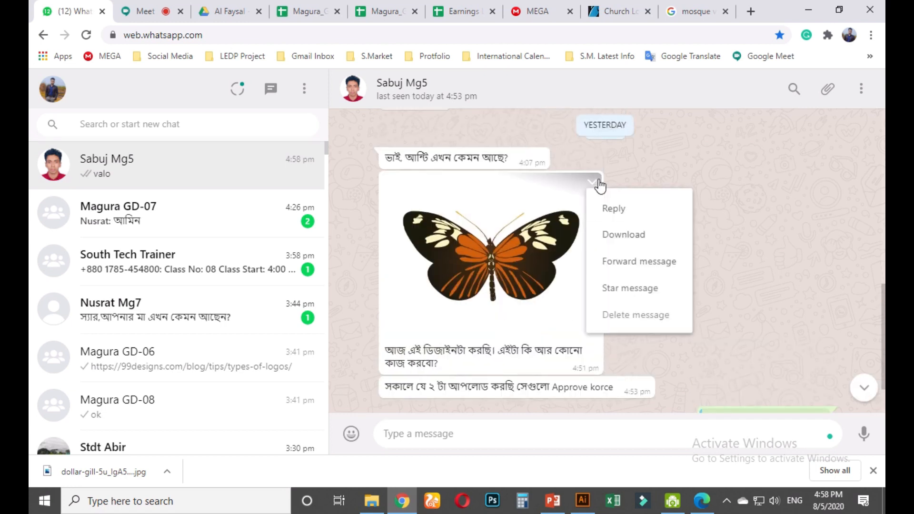
pyautogui.click(636, 212)
pyautogui.write('valo ')
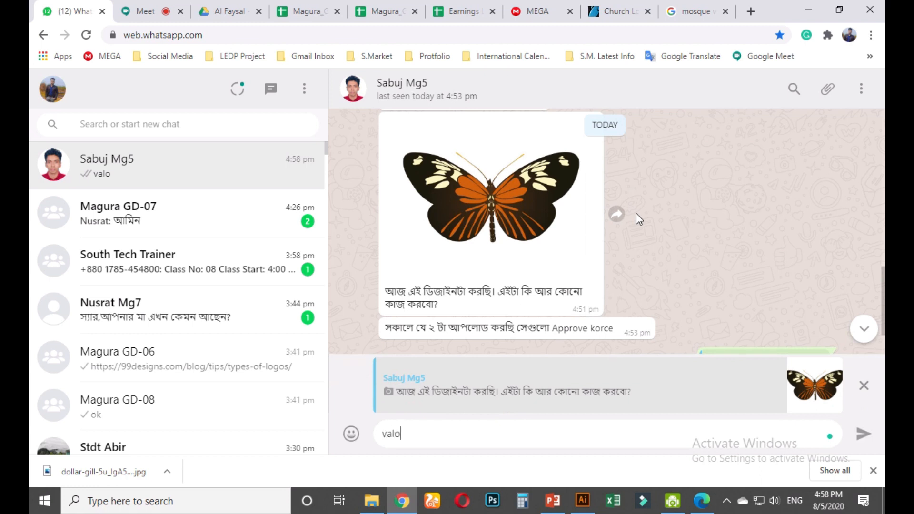
pyautogui.write('diye den')
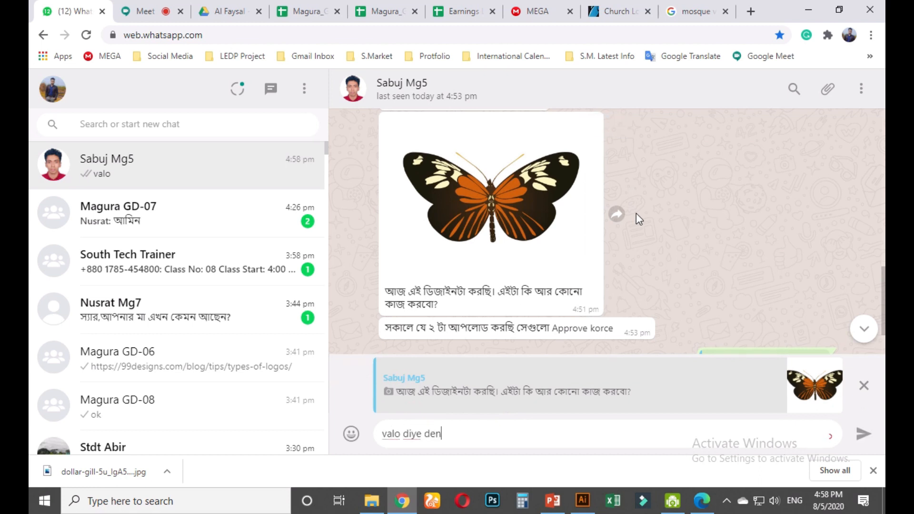
pyautogui.press('Return')
# Return to the Google Meet call, present the entire screen and hide the sharing notice
pyautogui.click(143, 11)
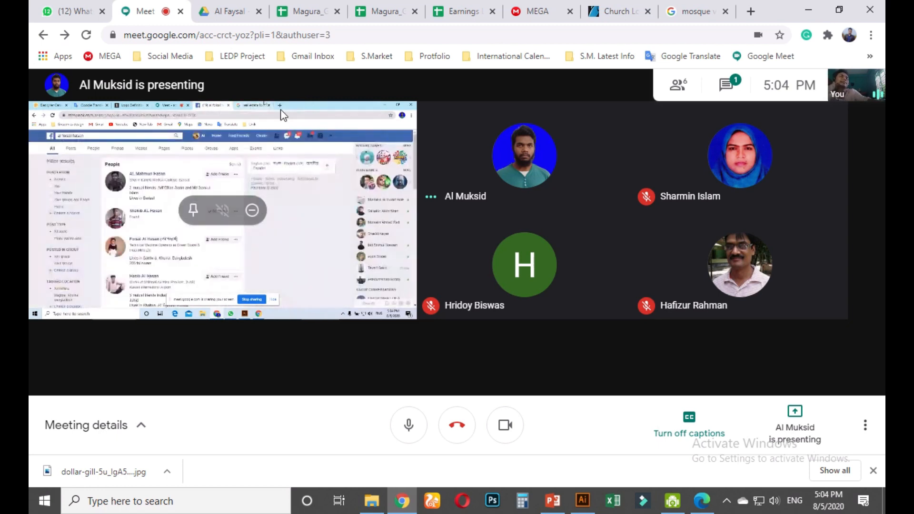
pyautogui.moveTo(485, 15)
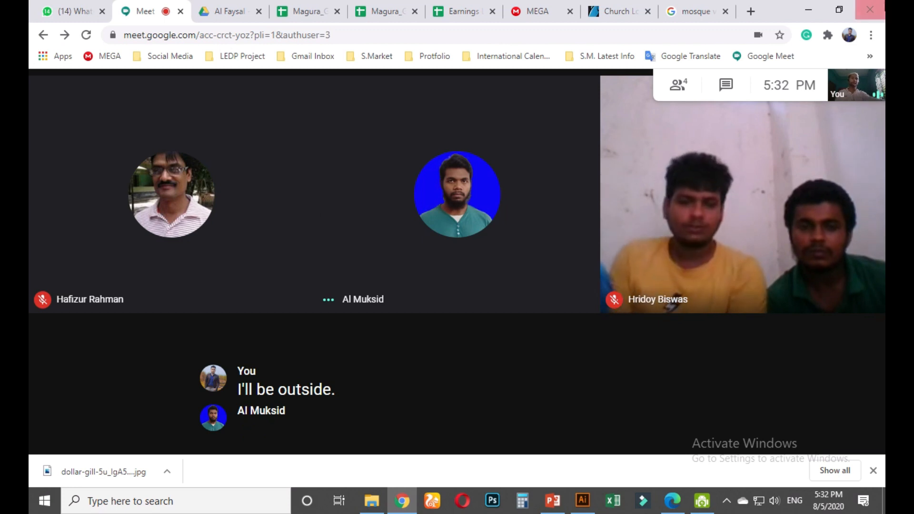
pyautogui.click(794, 412)
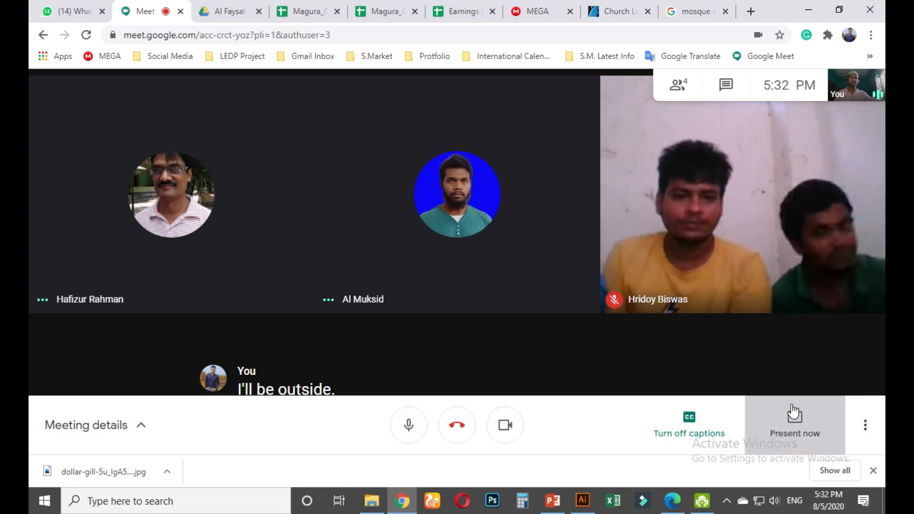
pyautogui.click(766, 310)
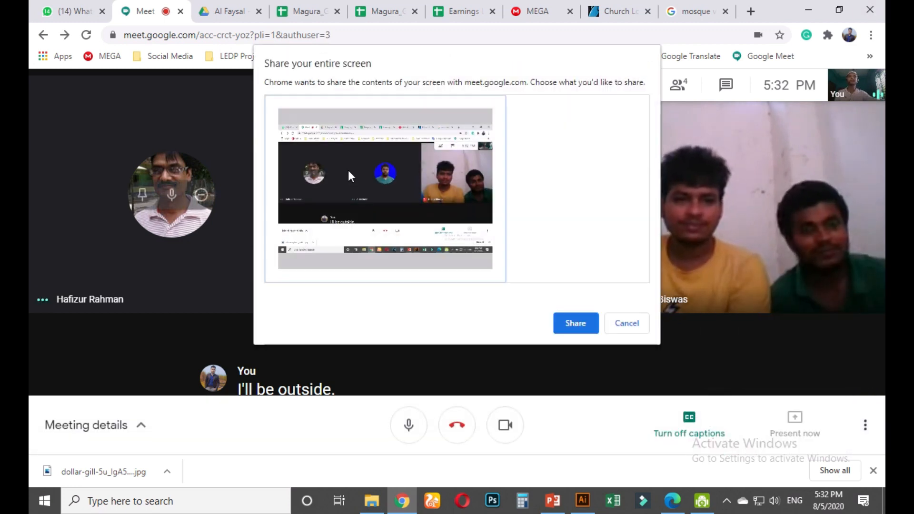
pyautogui.click(566, 326)
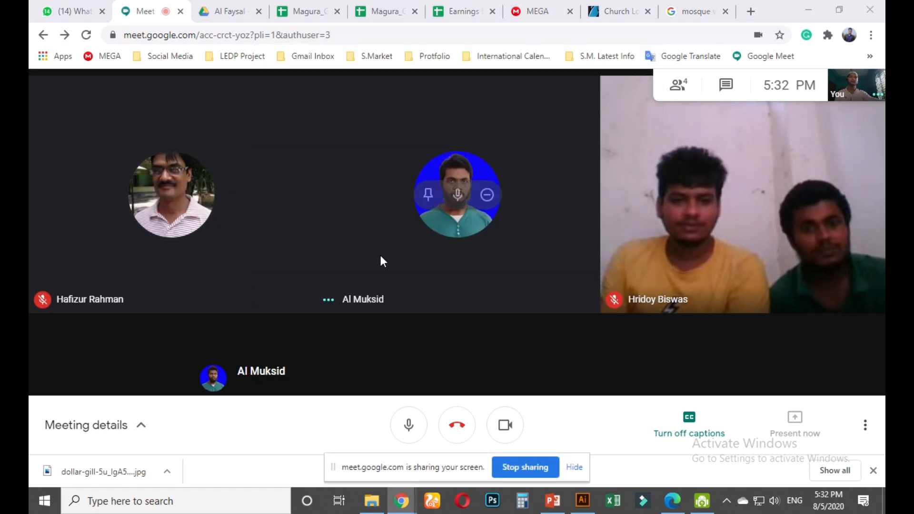
pyautogui.click(574, 467)
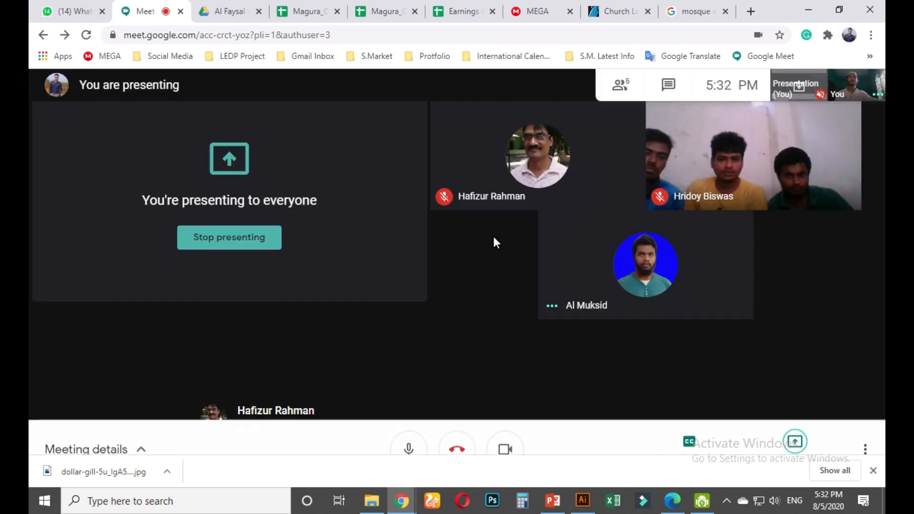
# Minimise Chrome, switch to Illustrator and bring up the Untitled-1 document with the reference logos
pyautogui.moveTo(558, 238)
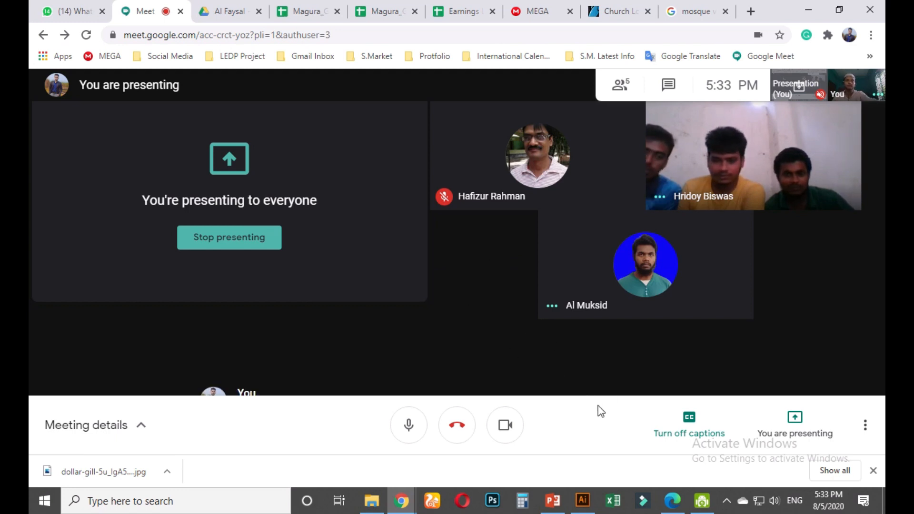
pyautogui.moveTo(589, 505)
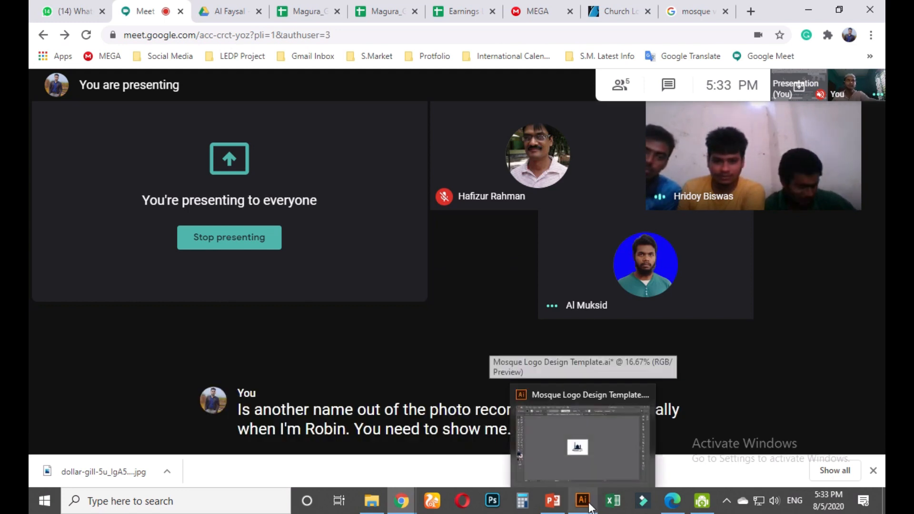
pyautogui.moveTo(721, 285)
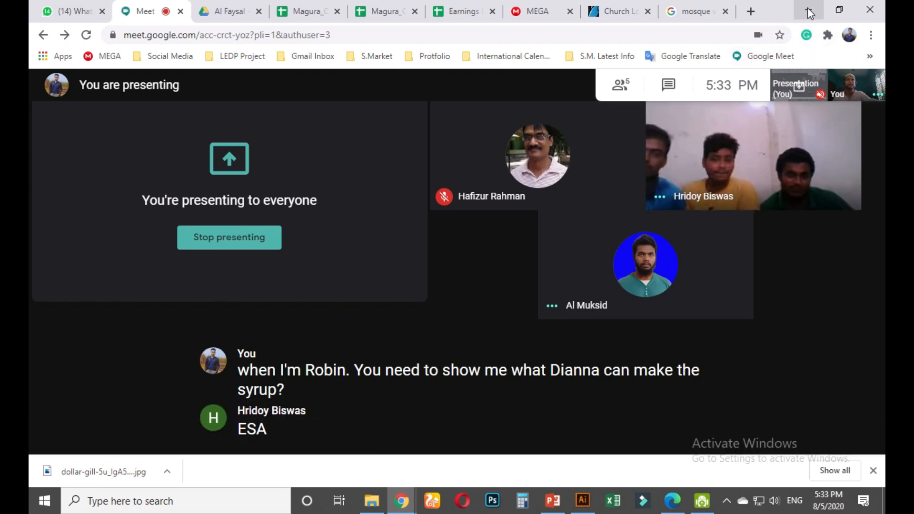
pyautogui.click(808, 10)
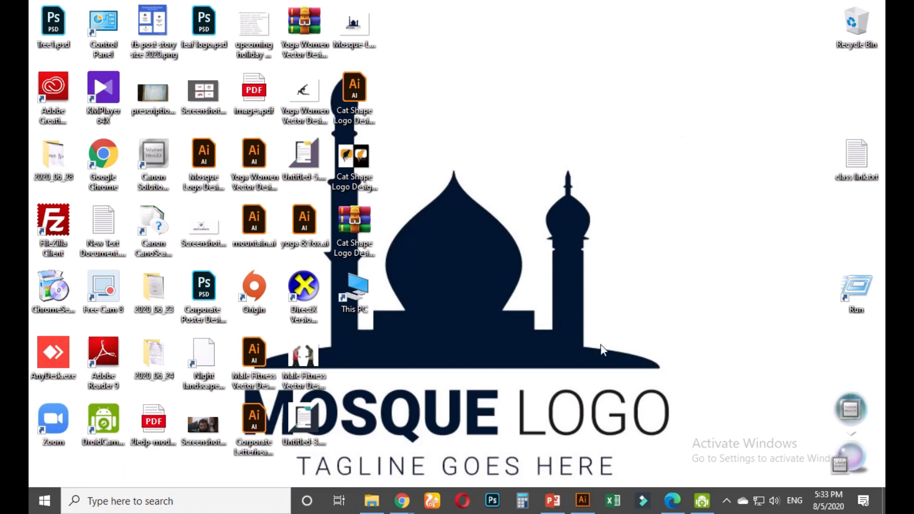
pyautogui.click(583, 500)
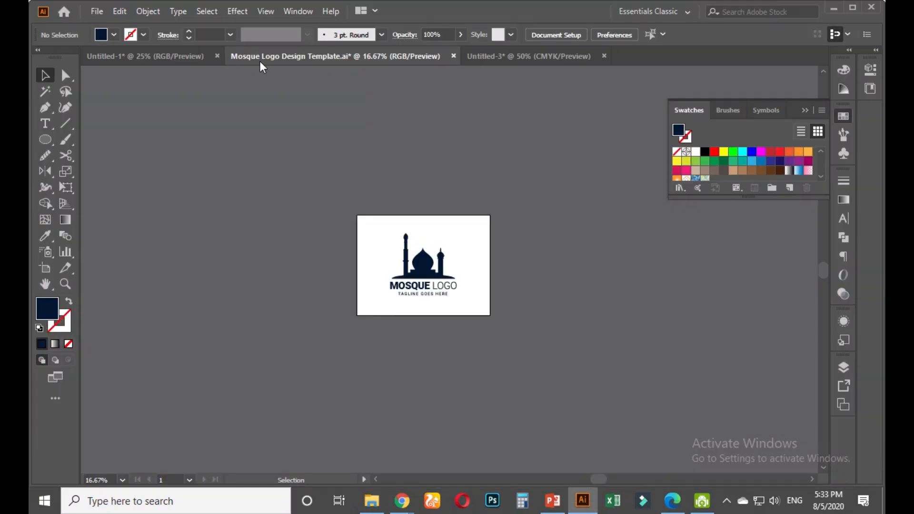
pyautogui.click(162, 59)
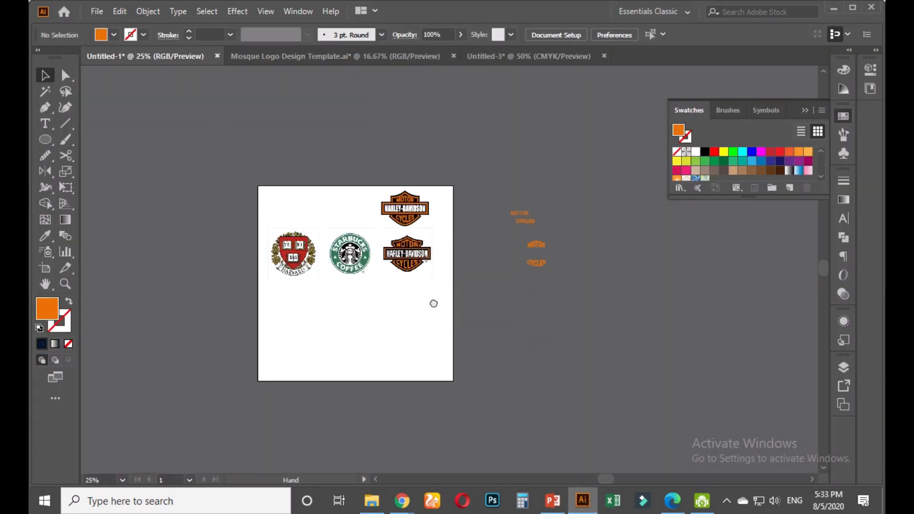
# Draw an orange circle below the Starbucks logo with the Ellipse tool and move it over the logo
pyautogui.scroll(2, 333, 308)
pyautogui.scroll(2, 374, 253)
pyautogui.scroll(-2, 346, 246)
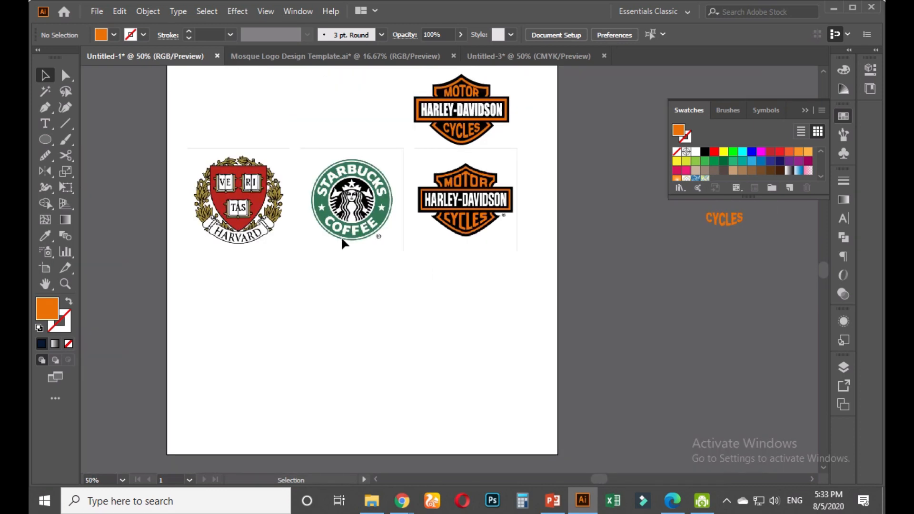
pyautogui.scroll(2, 231, 214)
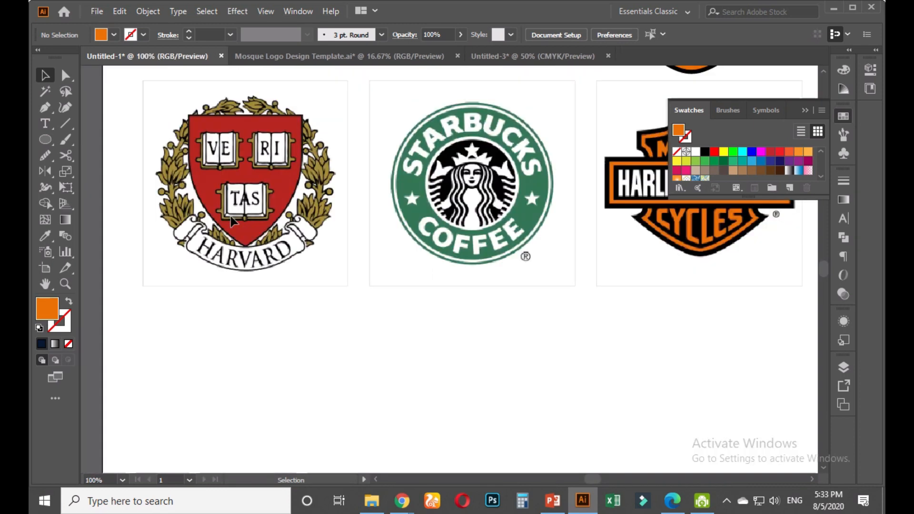
pyautogui.scroll(-2, 456, 191)
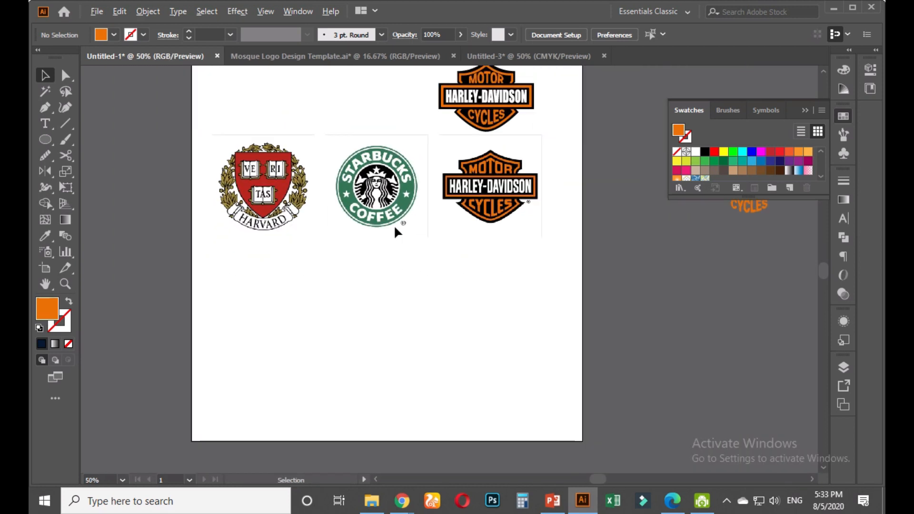
pyautogui.scroll(1, 395, 226)
pyautogui.click(46, 139)
pyautogui.moveTo(294, 294); pyautogui.dragTo(408, 404)
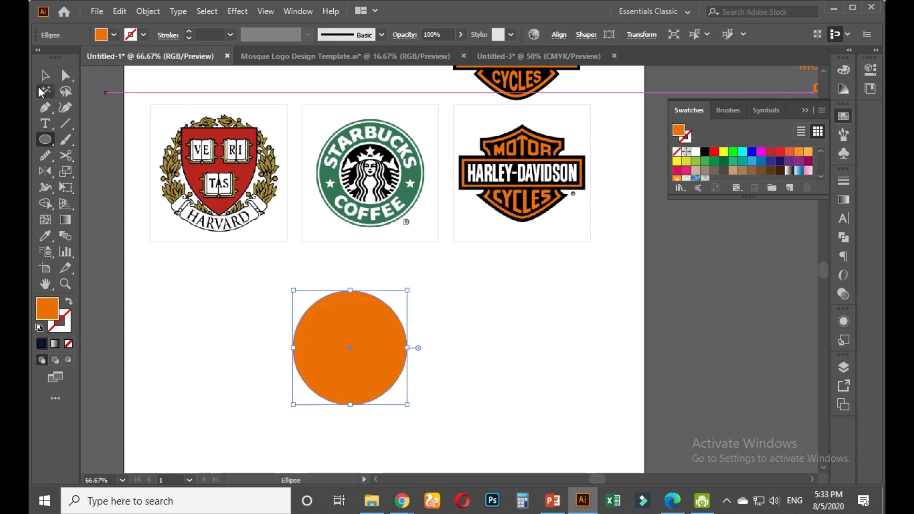
pyautogui.click(45, 75)
pyautogui.moveTo(348, 341); pyautogui.dragTo(371, 167)
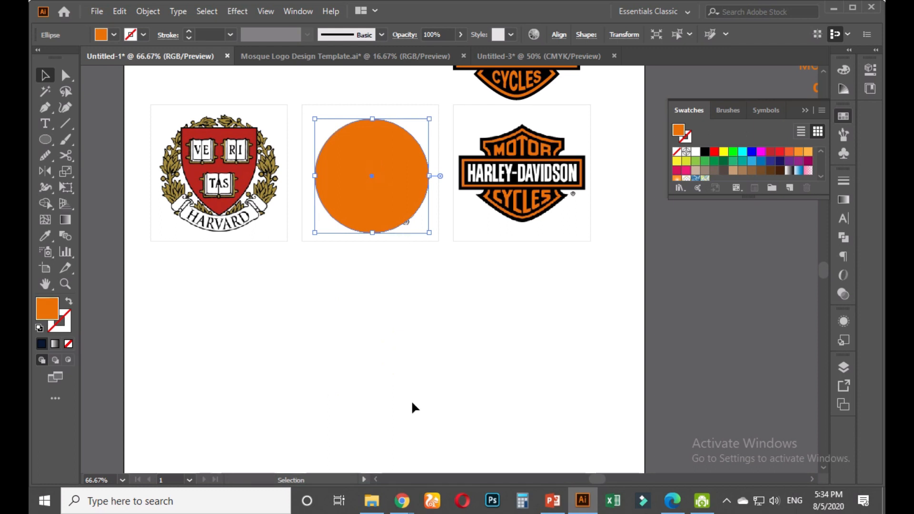
# Switch back to the Google Meet call in Chrome and turn the camera off
pyautogui.moveTo(401, 500)
pyautogui.click(366, 432)
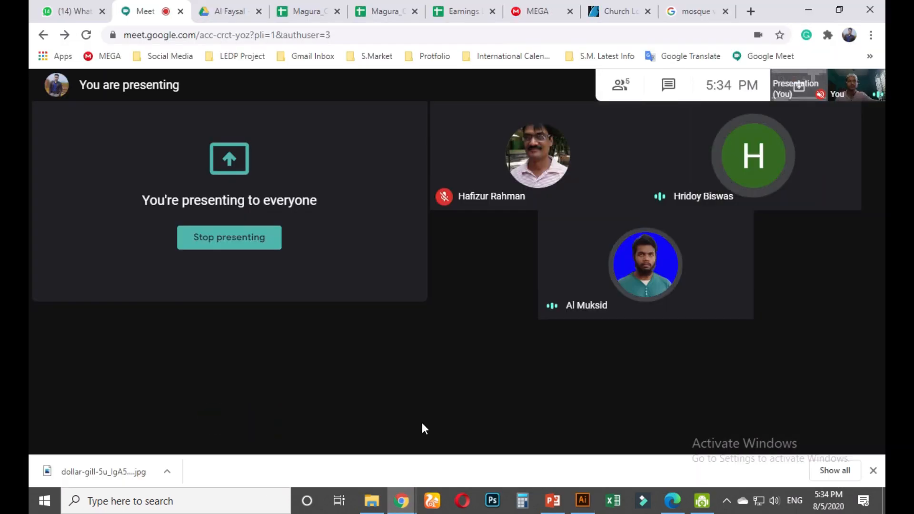
pyautogui.click(500, 426)
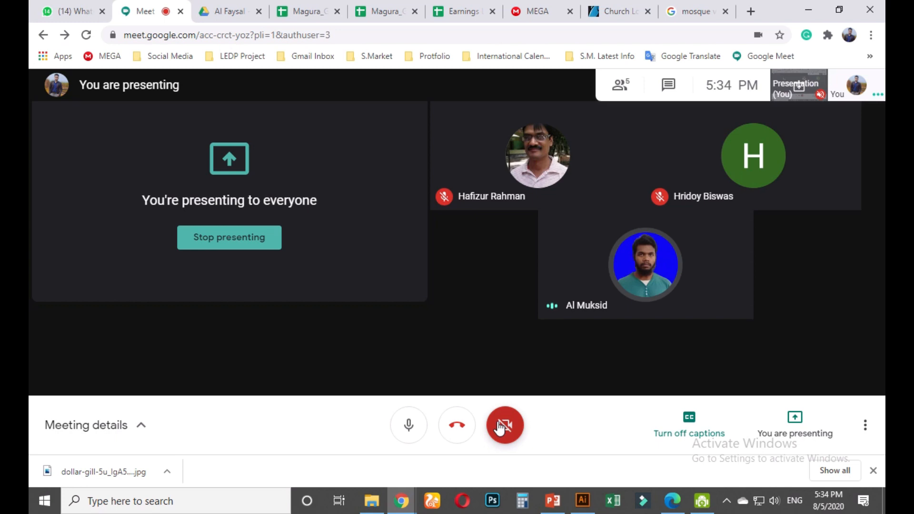
pyautogui.click(493, 427)
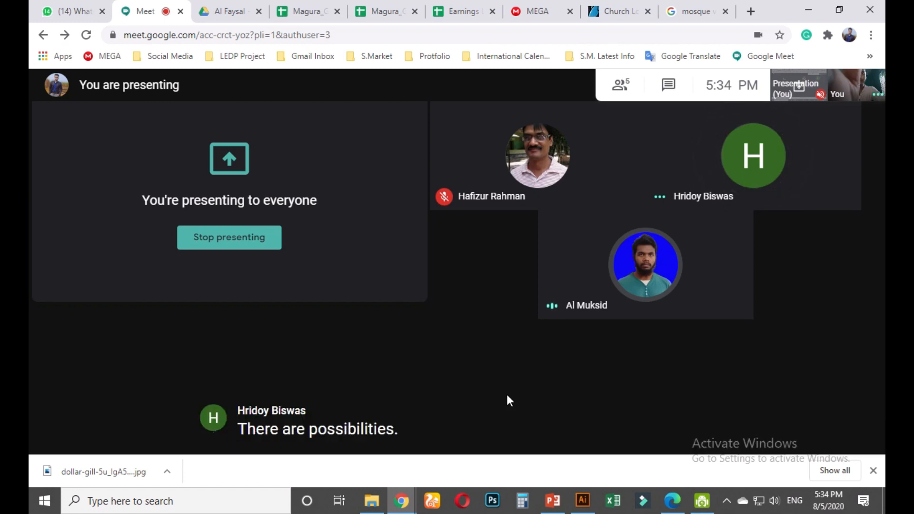
pyautogui.click(505, 424)
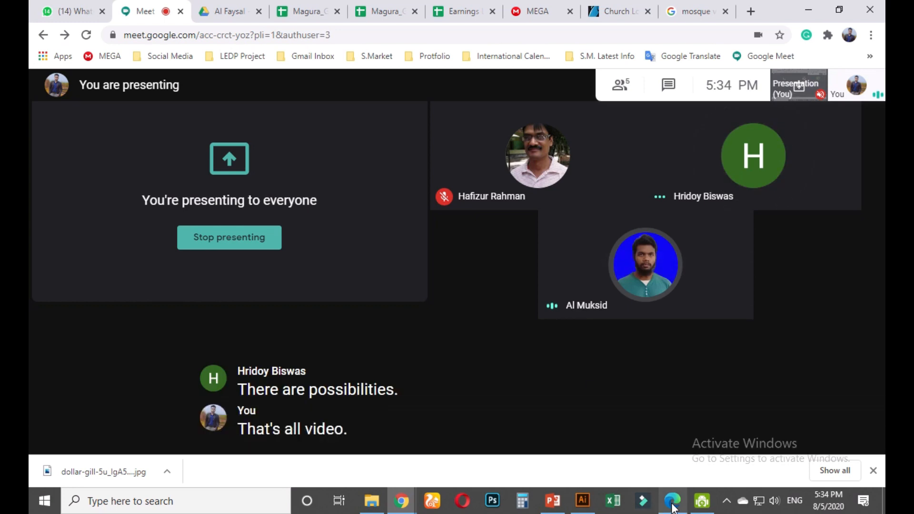
# Return to Illustrator and move the orange circle directly below the Starbucks logo
pyautogui.click(576, 506)
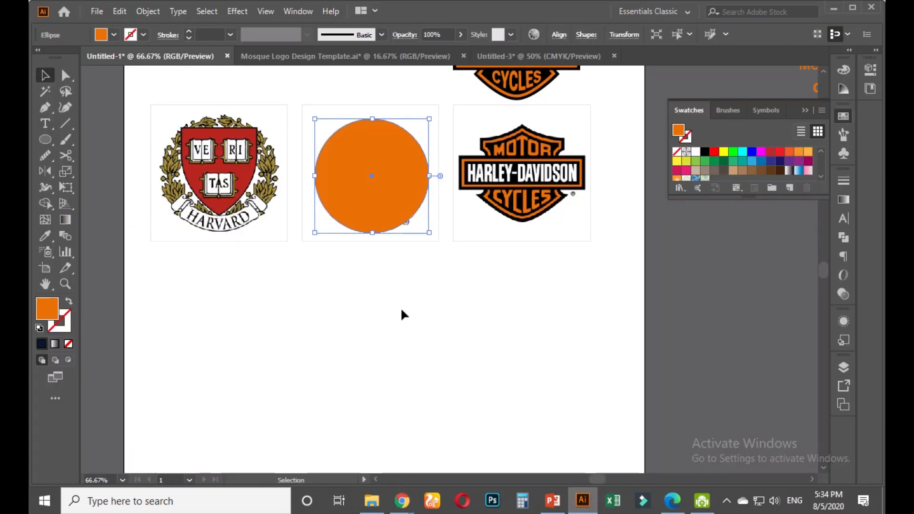
pyautogui.scroll(1, 391, 281)
pyautogui.moveTo(381, 198); pyautogui.dragTo(392, 316)
# Fill the circle with the green sampled from the Starbucks logo using the Eyedropper tool
pyautogui.click(47, 237)
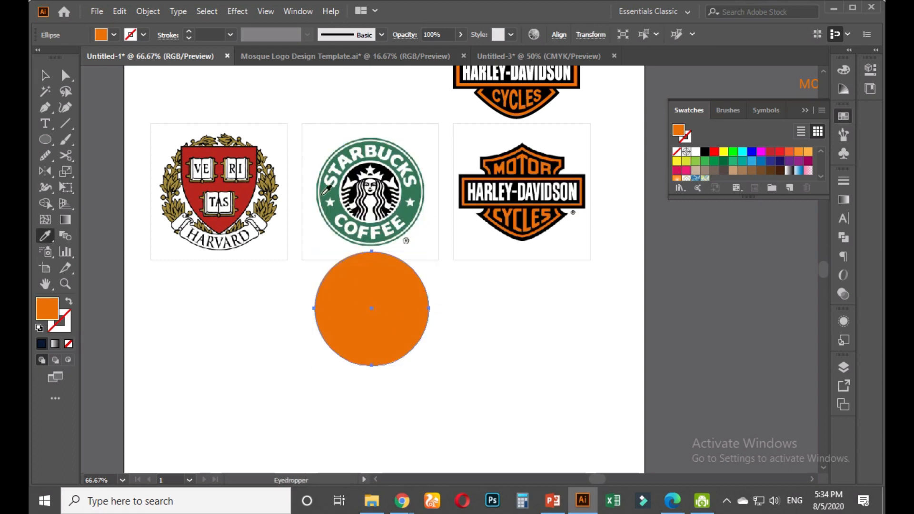
pyautogui.click(326, 189)
pyautogui.press('v')
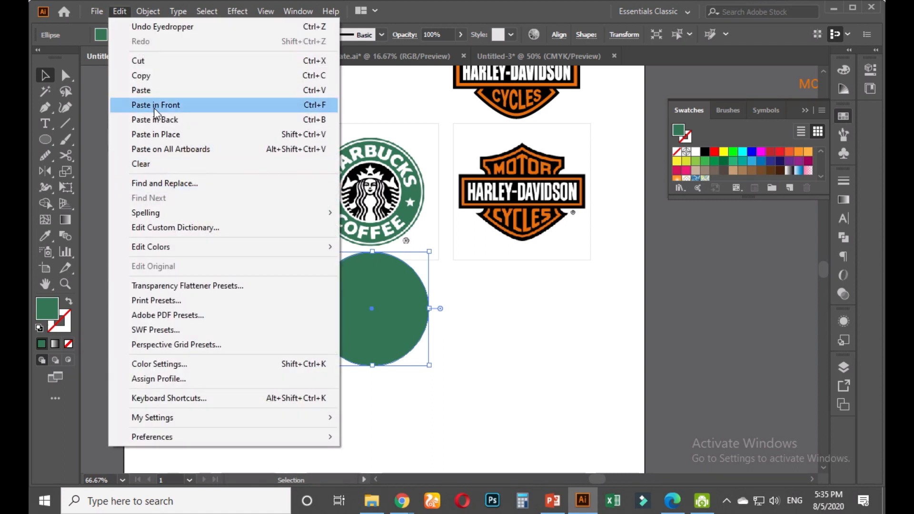
# Copy the green circle and paste the duplicate in front of the original
pyautogui.click(145, 77)
pyautogui.click(115, 14)
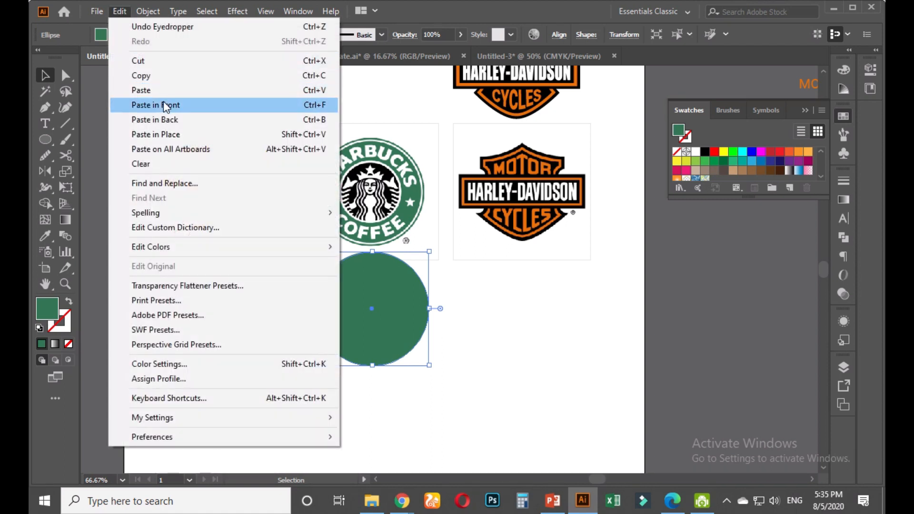
pyautogui.click(163, 104)
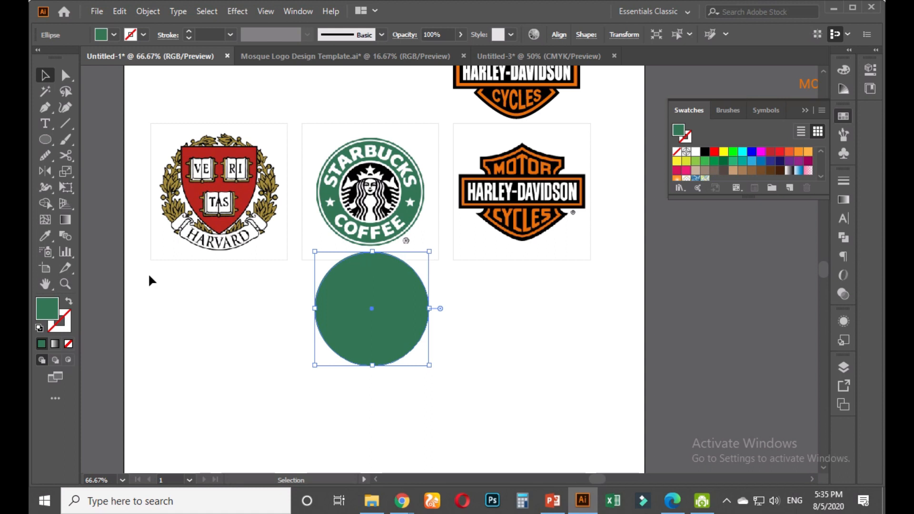
# Give the front circle no fill and a 3 pt green stroke, and enlarge it slightly around its centre as an outer ring
pyautogui.click(68, 303)
pyautogui.click(187, 31)
pyautogui.click(187, 30)
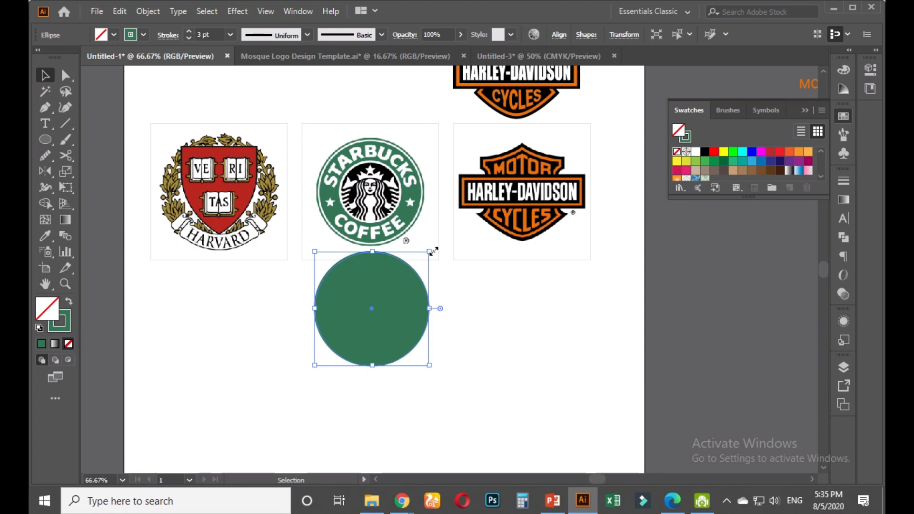
pyautogui.moveTo(434, 251); pyautogui.dragTo(437, 249)
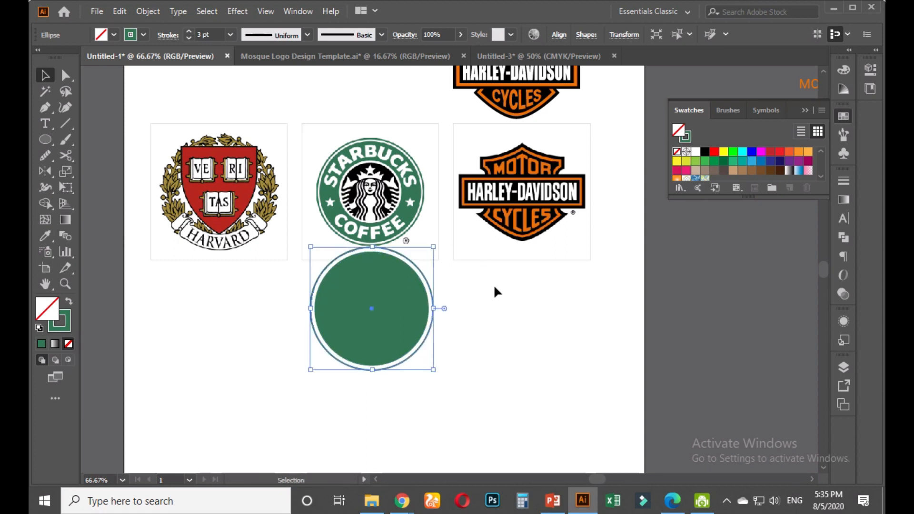
# Set the outer ring's stroke to 5 pt and move both circles farther down below the Starbucks logo
pyautogui.click(187, 30)
pyautogui.click(186, 30)
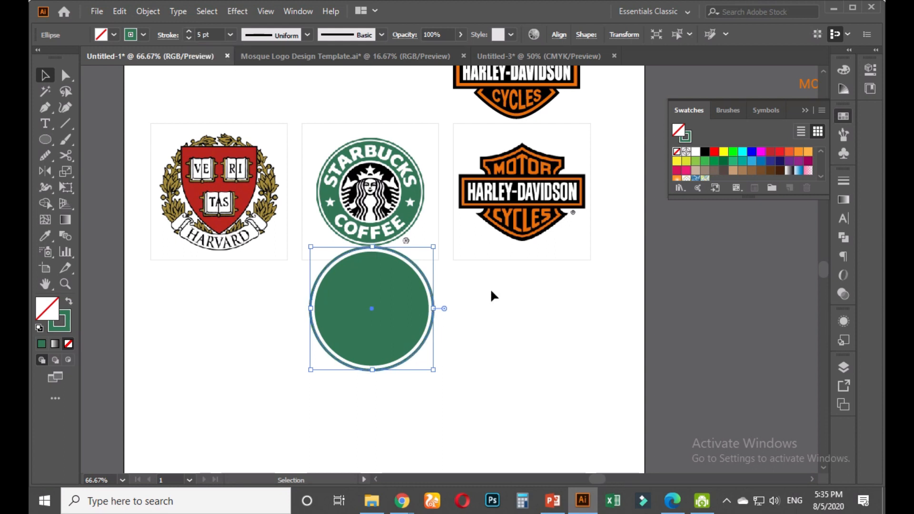
pyautogui.moveTo(477, 306)
pyautogui.mouseDown()
pyautogui.moveTo(359, 351)
pyautogui.moveTo(355, 370)
pyautogui.mouseUp()
pyautogui.click(480, 351)
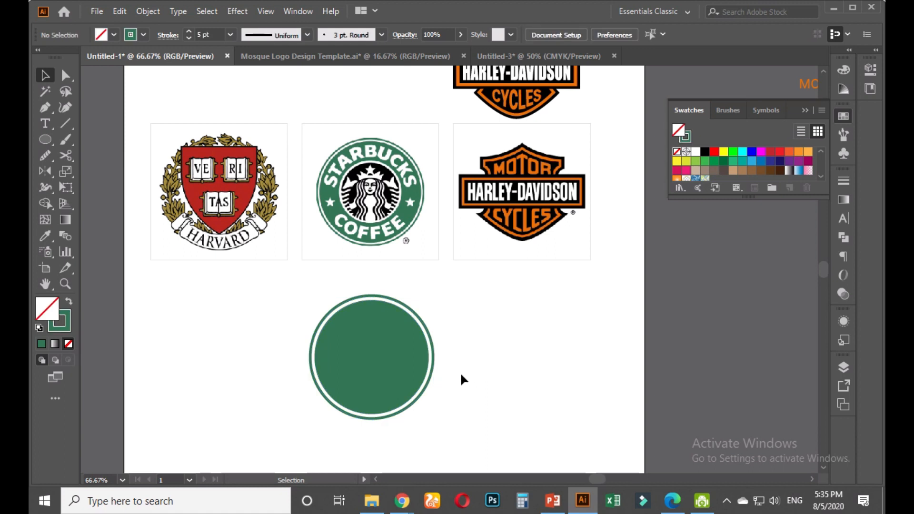
# Copy the filled green circle and paste the duplicate in front of it
pyautogui.scroll(1, 461, 379)
pyautogui.click(352, 307)
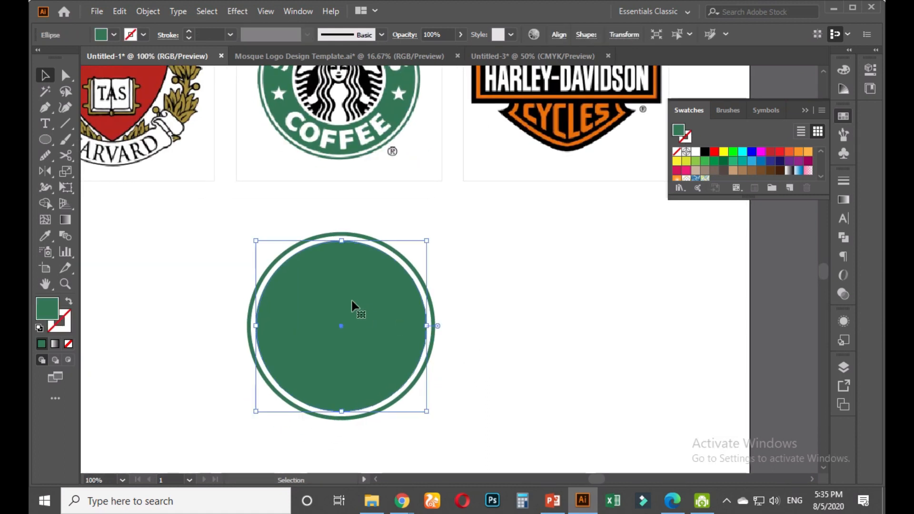
pyautogui.click(120, 11)
pyautogui.click(149, 72)
pyautogui.click(120, 11)
pyautogui.click(164, 103)
# Fill the front circle with white sampled from the artboard and shrink it around its centre to leave a wide green band
pyautogui.click(45, 236)
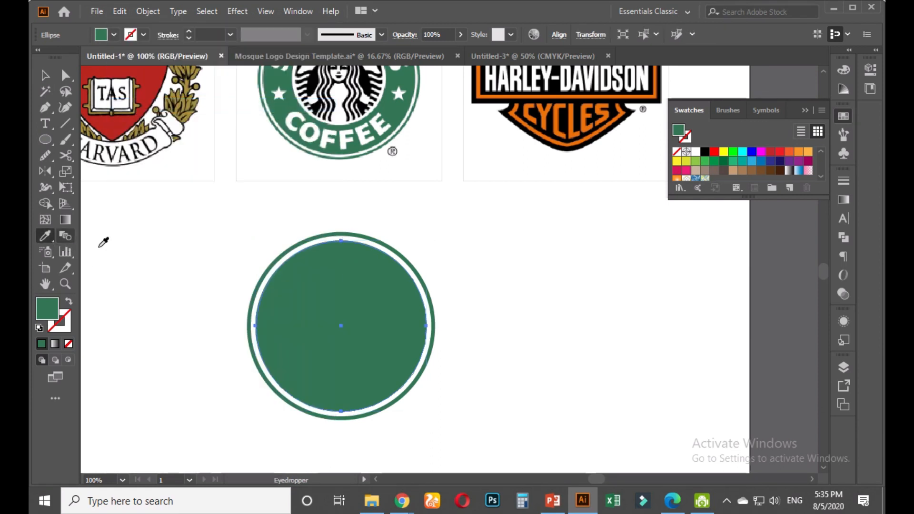
pyautogui.click(102, 241)
pyautogui.click(46, 75)
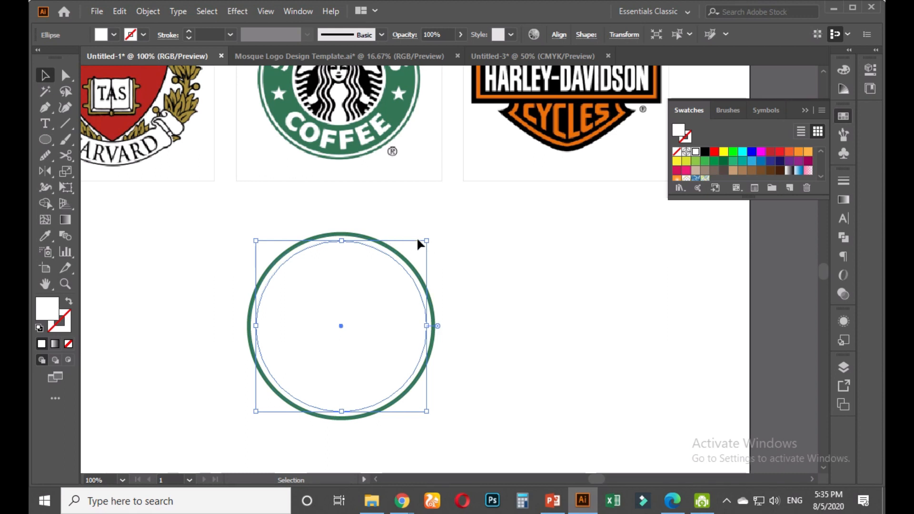
pyautogui.moveTo(425, 241); pyautogui.dragTo(396, 267)
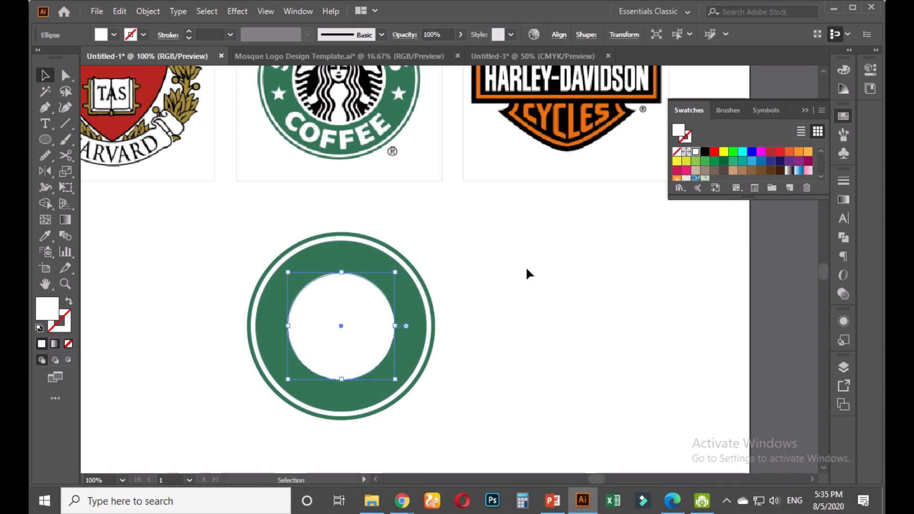
pyautogui.click(527, 269)
# Paste a copy of the white circle in front, shrink it slightly around its centre and fill it with the band's green
pyautogui.click(364, 314)
pyautogui.click(119, 11)
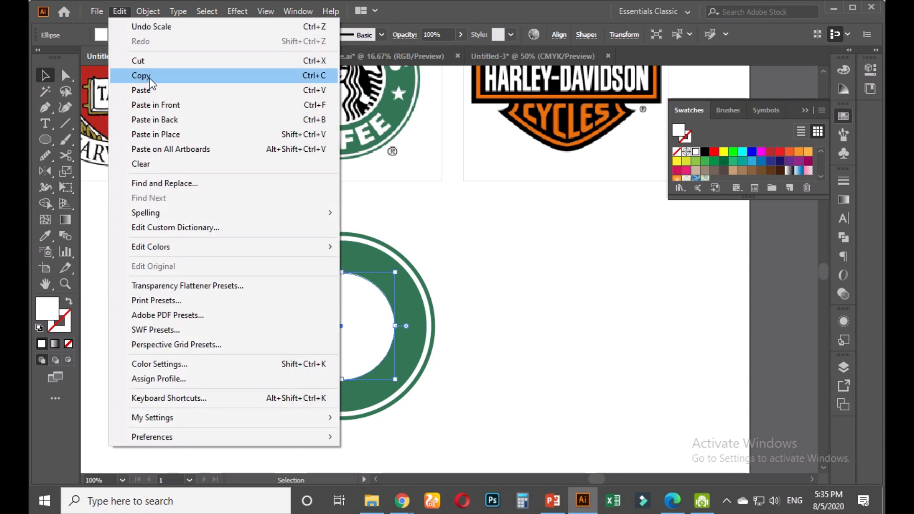
pyautogui.click(141, 106)
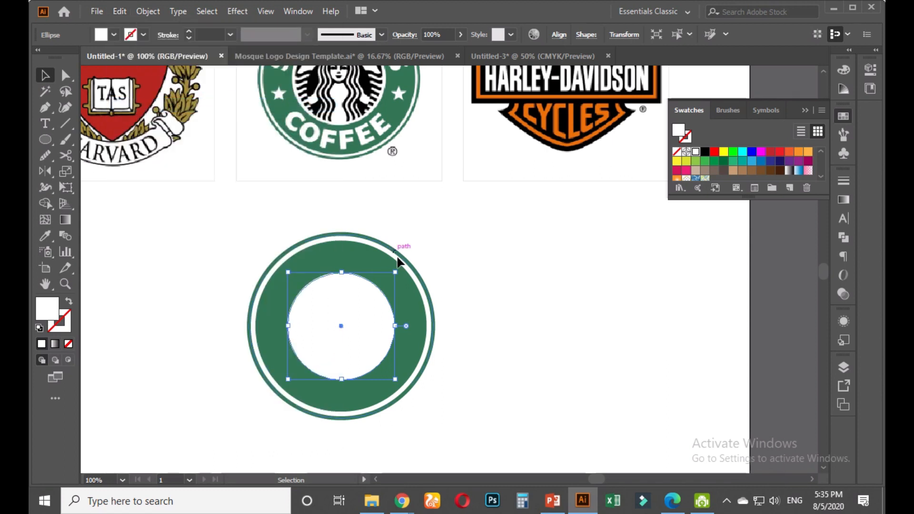
pyautogui.moveTo(395, 274)
pyautogui.mouseDown()
pyautogui.moveTo(385, 283)
pyautogui.moveTo(391, 278)
pyautogui.mouseUp()
pyautogui.click(45, 236)
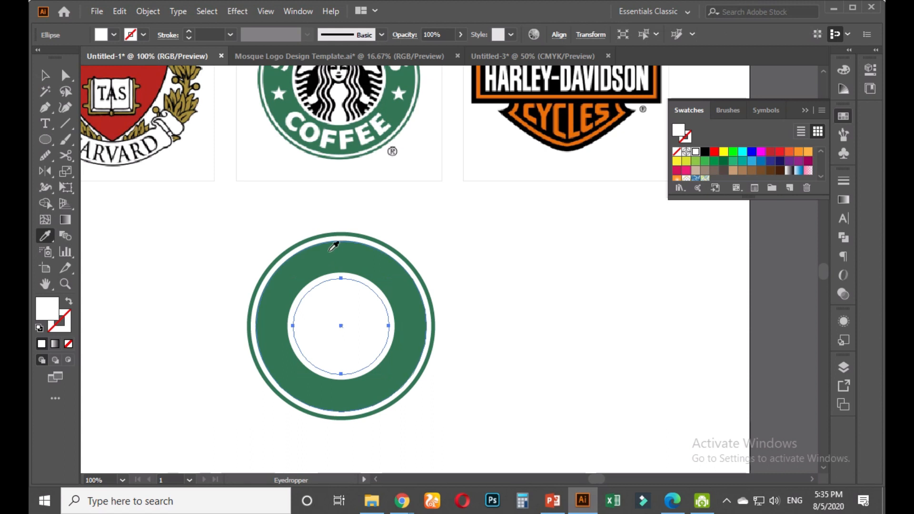
pyautogui.click(330, 259)
pyautogui.click(45, 76)
pyautogui.click(451, 216)
# Take a screen capture of the siren figure in the original Starbucks logo, about 252 x 231 px, and copy it
pyautogui.press('space')
pyautogui.moveTo(416, 180); pyautogui.dragTo(412, 301)
pyautogui.scroll(1, 369, 212)
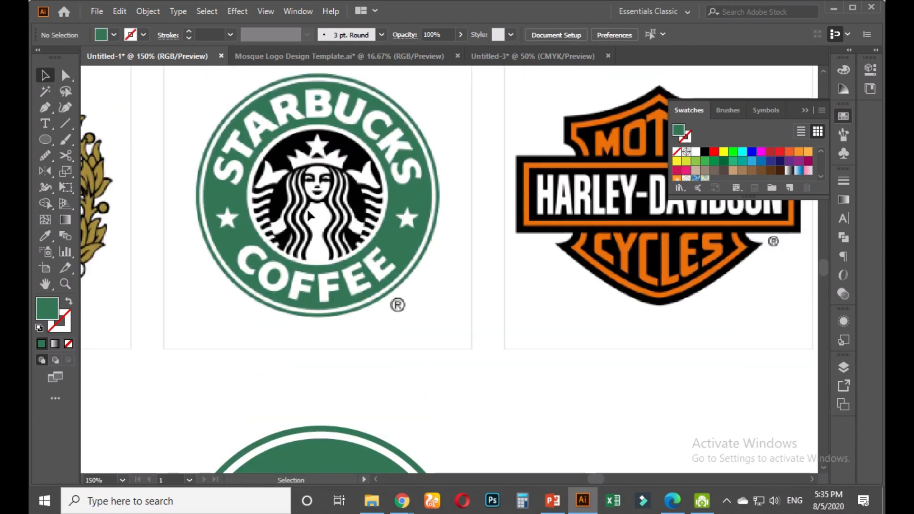
pyautogui.press('super+shift+s')
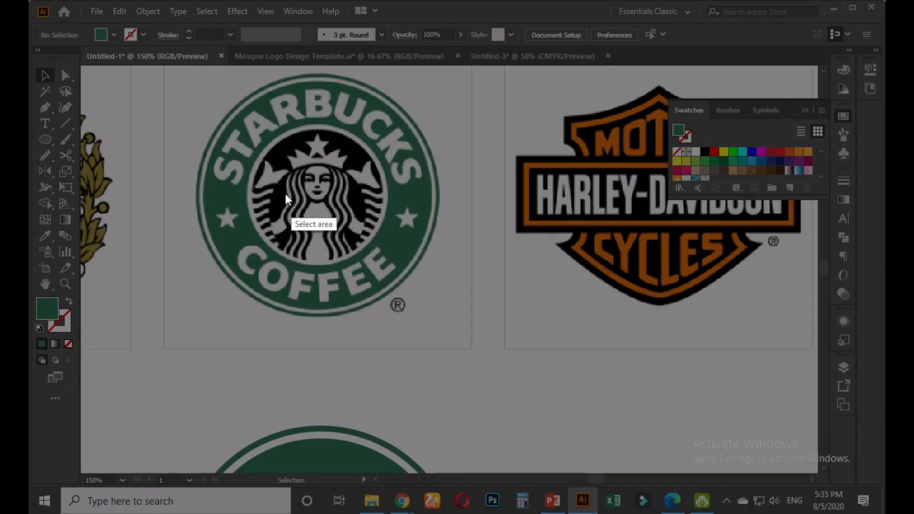
pyautogui.moveTo(219, 102); pyautogui.dragTo(450, 314)
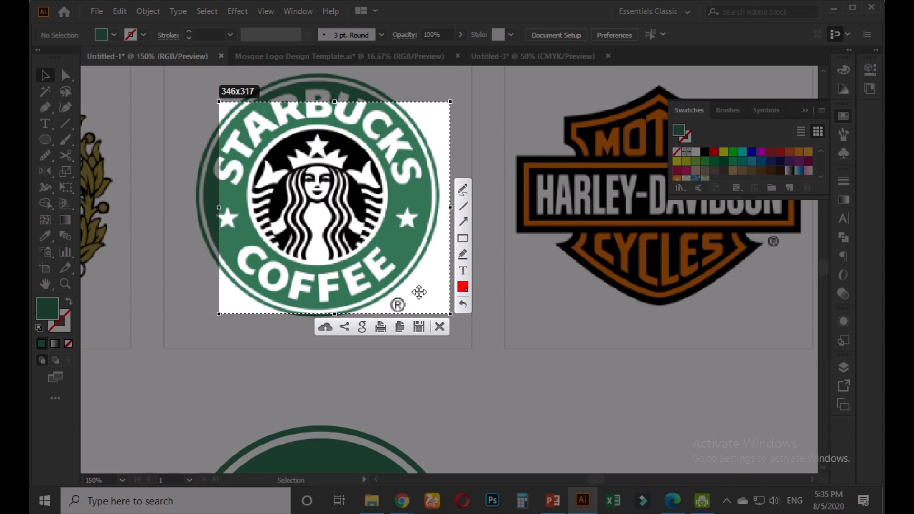
pyautogui.moveTo(448, 313); pyautogui.dragTo(407, 277)
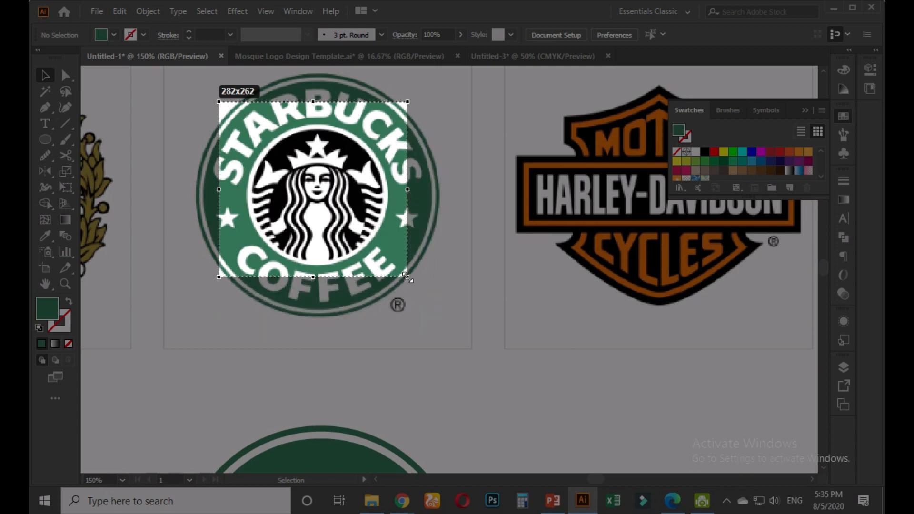
pyautogui.moveTo(215, 100); pyautogui.dragTo(239, 122)
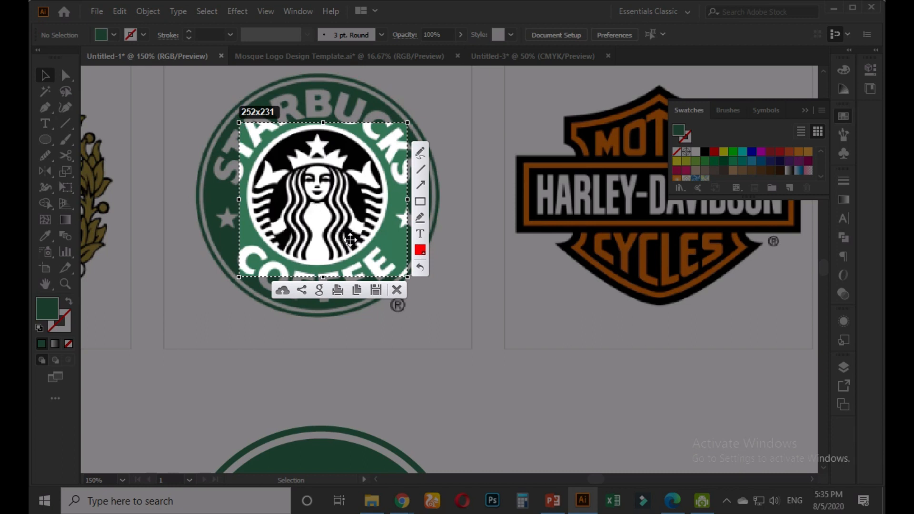
pyautogui.click(357, 290)
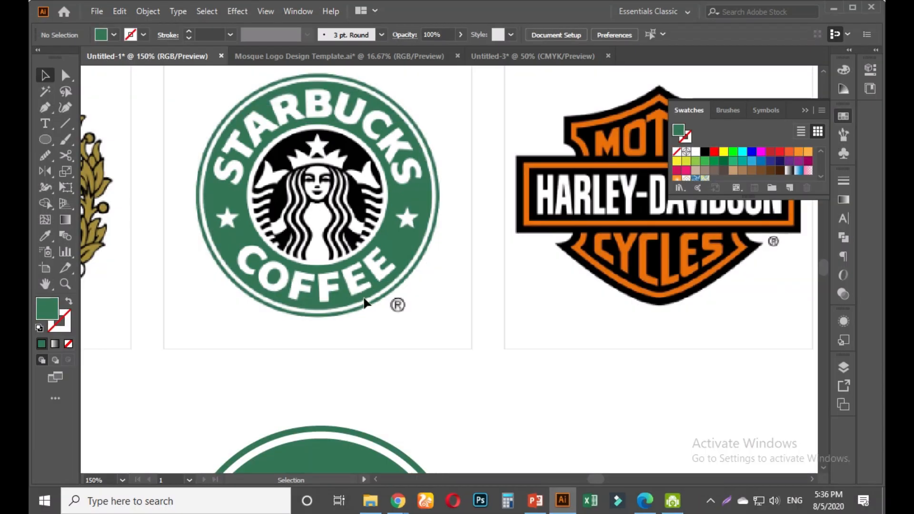
# Paste the captured siren image beside the new emblem
pyautogui.hotkey('ctrl', '-')
pyautogui.hotkey('ctrl', '-')
pyautogui.moveTo(398, 324); pyautogui.dragTo(370, 174)
pyautogui.hotkey('ctrl', '+')
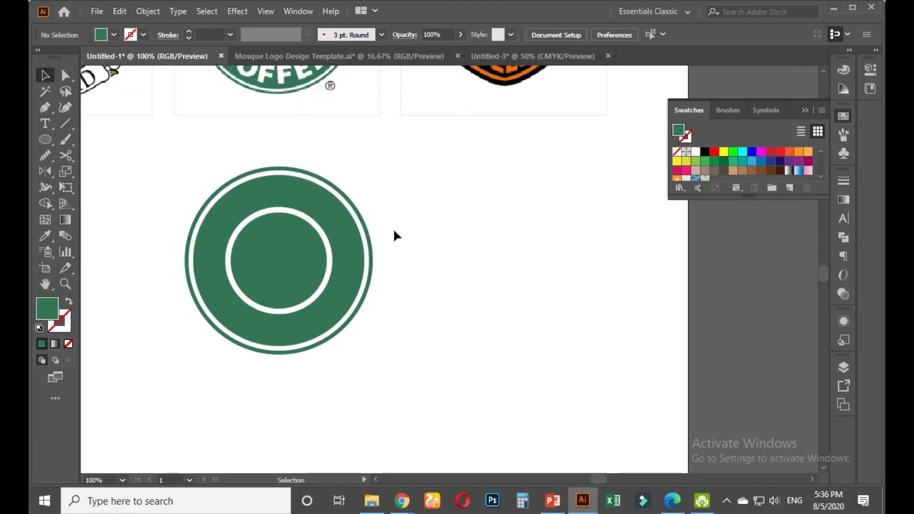
pyautogui.hotkey('ctrl', 'v')
pyautogui.moveTo(500, 262); pyautogui.dragTo(532, 265)
# Move the small green circle onto the siren image, keep it in front, and enlarge and position it over the black centre
pyautogui.click(262, 257)
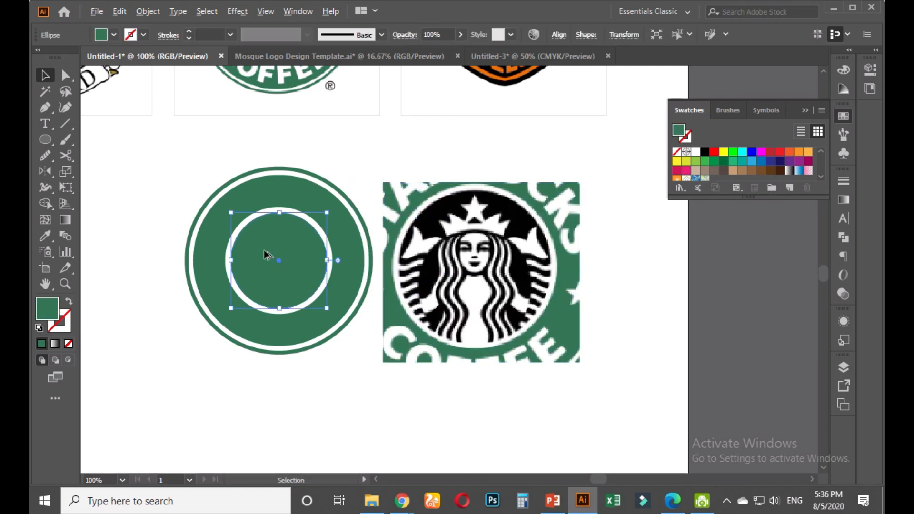
pyautogui.moveTo(265, 256); pyautogui.dragTo(483, 261)
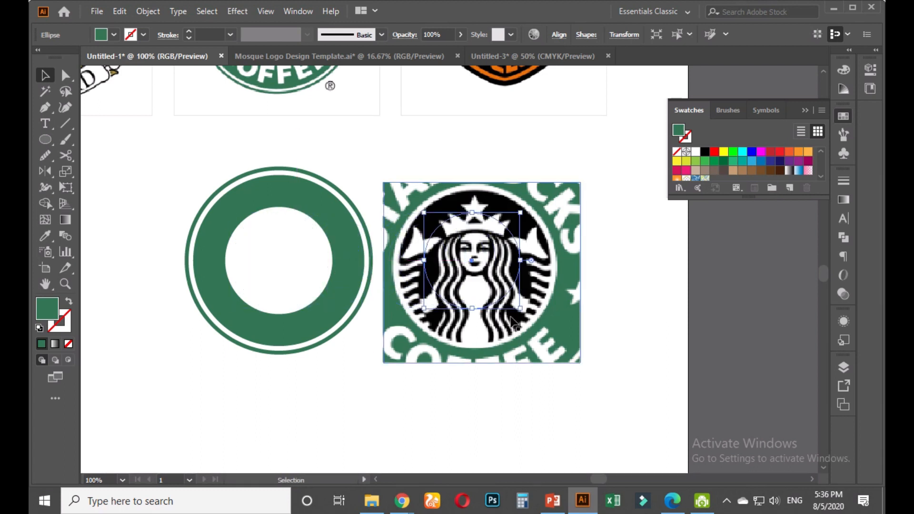
pyautogui.moveTo(520, 309); pyautogui.dragTo(536, 325)
pyautogui.moveTo(486, 260); pyautogui.dragTo(497, 273)
pyautogui.hotkey('ctrl', 'shift', '[')
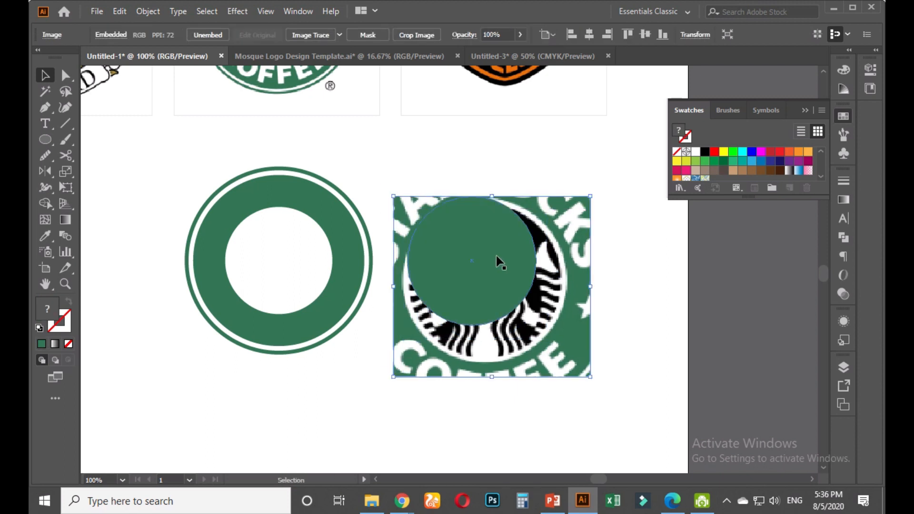
pyautogui.click(661, 293)
pyautogui.moveTo(486, 279); pyautogui.dragTo(498, 297)
pyautogui.moveTo(554, 218)
pyautogui.mouseDown()
pyautogui.moveTo(584, 217)
pyautogui.moveTo(558, 213)
pyautogui.mouseUp()
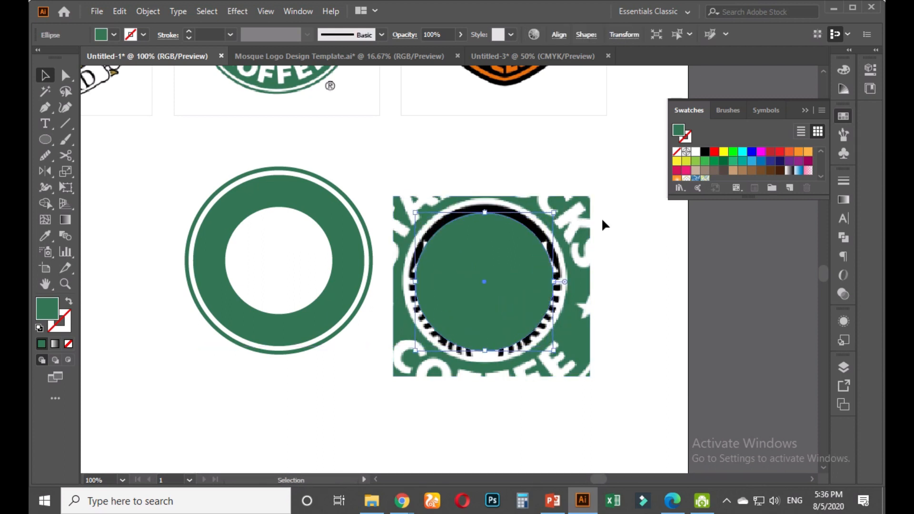
# Make a clipping mask from the green circle and siren image, and scale the clipped image down around its centre
pyautogui.moveTo(620, 224); pyautogui.dragTo(447, 285)
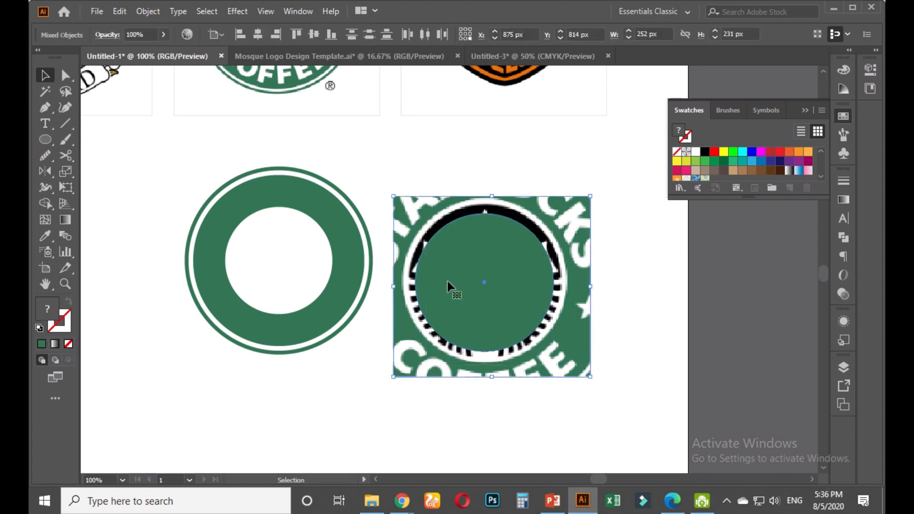
pyautogui.rightClick(447, 283)
pyautogui.click(522, 176)
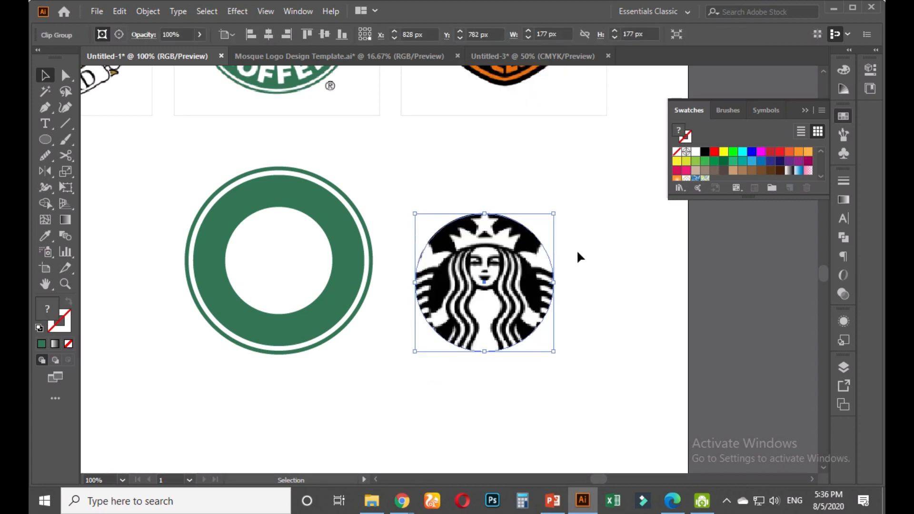
pyautogui.moveTo(554, 215); pyautogui.dragTo(541, 225)
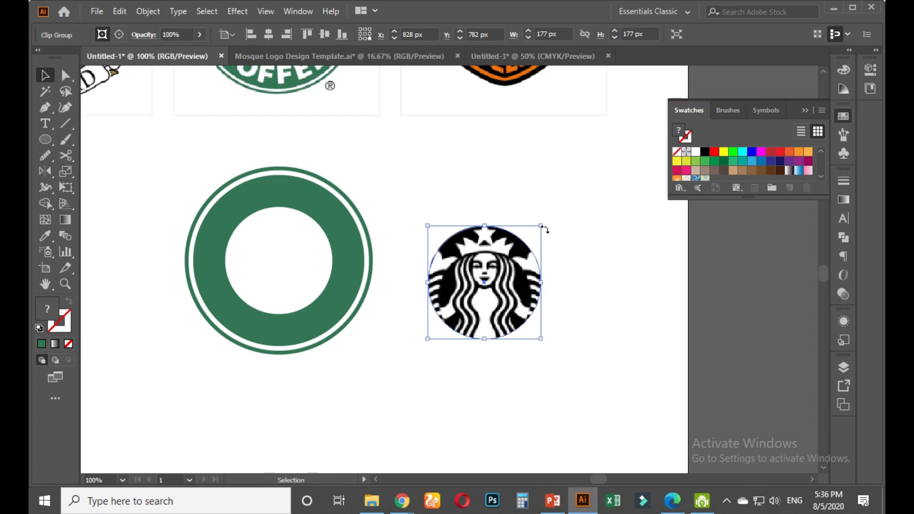
# Centre the clipped siren horizontally and vertically on the white circle and shrink it to leave a thin white rim
pyautogui.keyDown('shift'); pyautogui.click(296, 242); pyautogui.keyUp('shift')
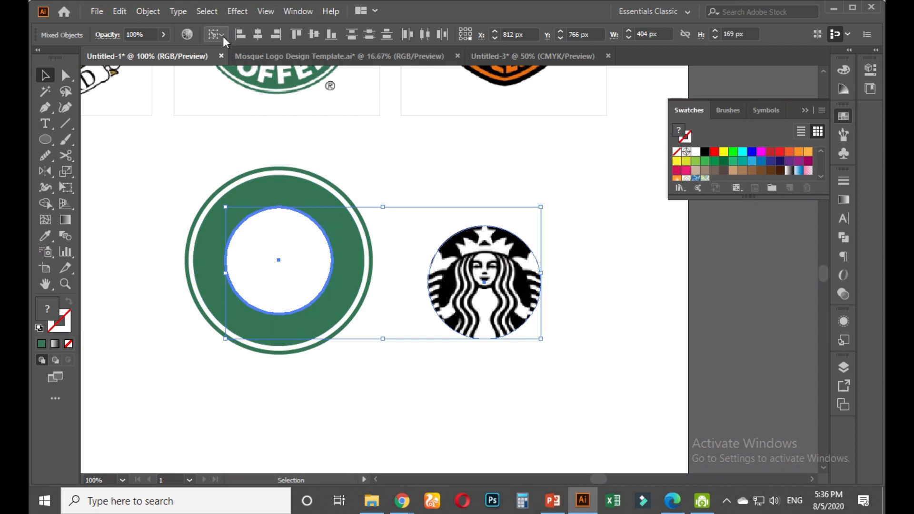
pyautogui.click(264, 37)
pyautogui.click(311, 37)
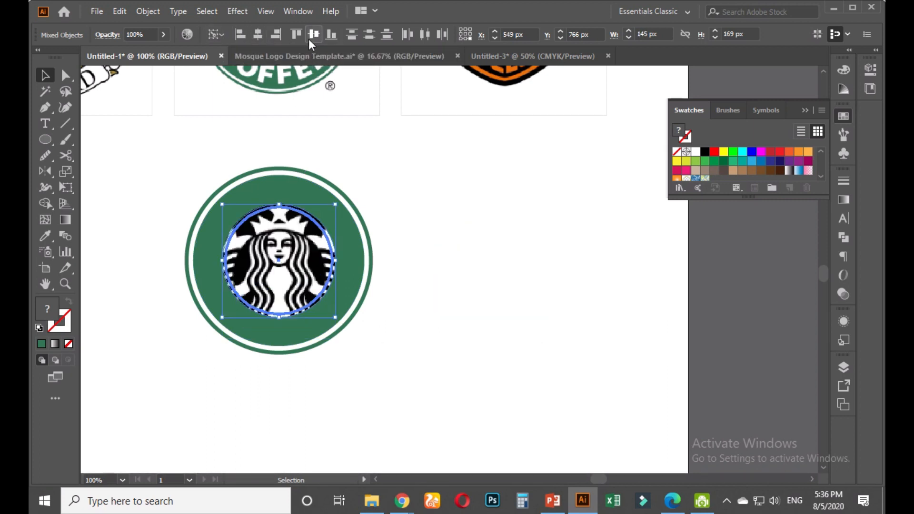
pyautogui.click(395, 238)
pyautogui.click(313, 233)
pyautogui.moveTo(335, 204); pyautogui.dragTo(329, 210)
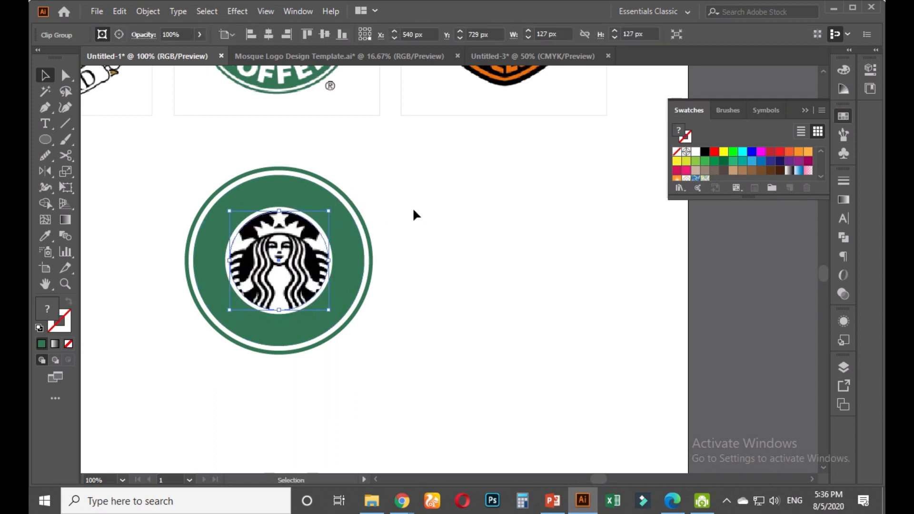
pyautogui.click(423, 205)
# Copy the large green circle of the new emblem and paste the duplicate in front
pyautogui.scroll(-1, 426, 184)
pyautogui.moveTo(417, 209); pyautogui.dragTo(408, 294)
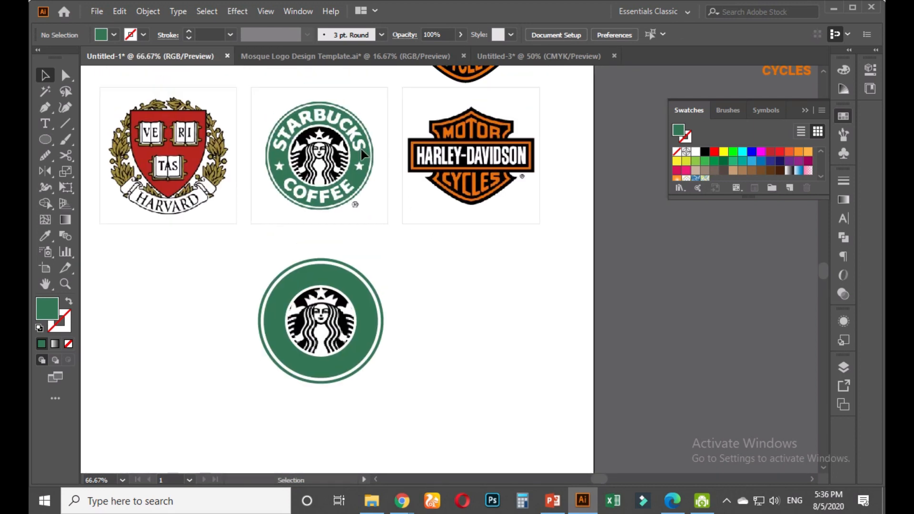
pyautogui.scroll(1, 345, 354)
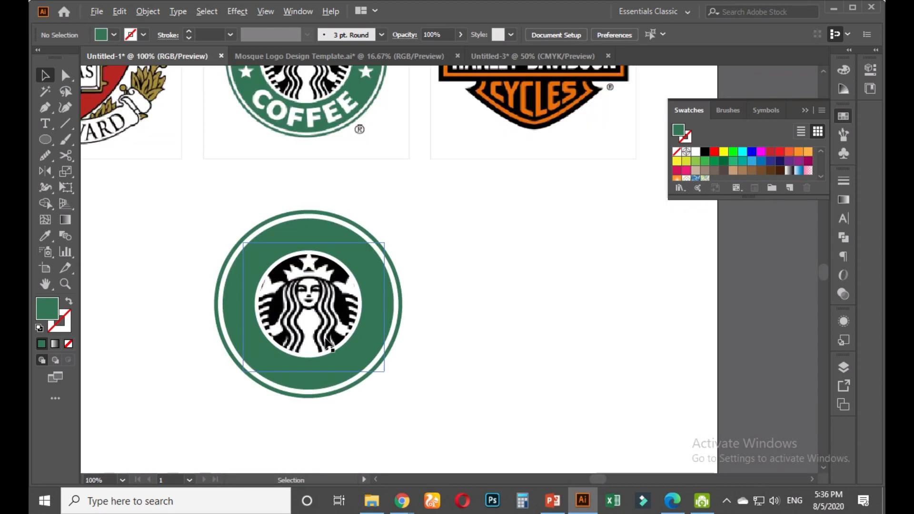
pyautogui.scroll(1, 328, 344)
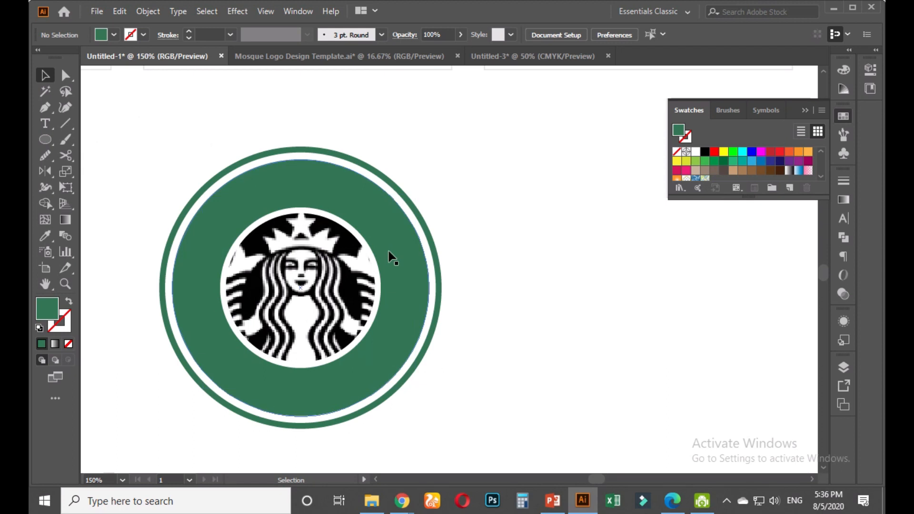
pyautogui.click(369, 207)
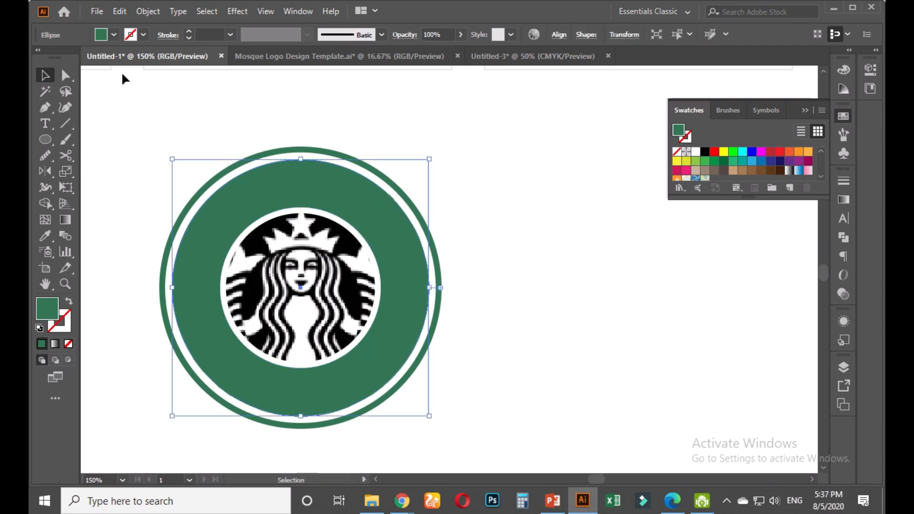
pyautogui.click(121, 11)
pyautogui.click(145, 76)
pyautogui.click(118, 13)
pyautogui.click(159, 105)
# Give the pasted circle no fill and a 1 pt white stroke, and shrink it around its centre to the middle of the green band
pyautogui.click(69, 302)
pyautogui.click(44, 240)
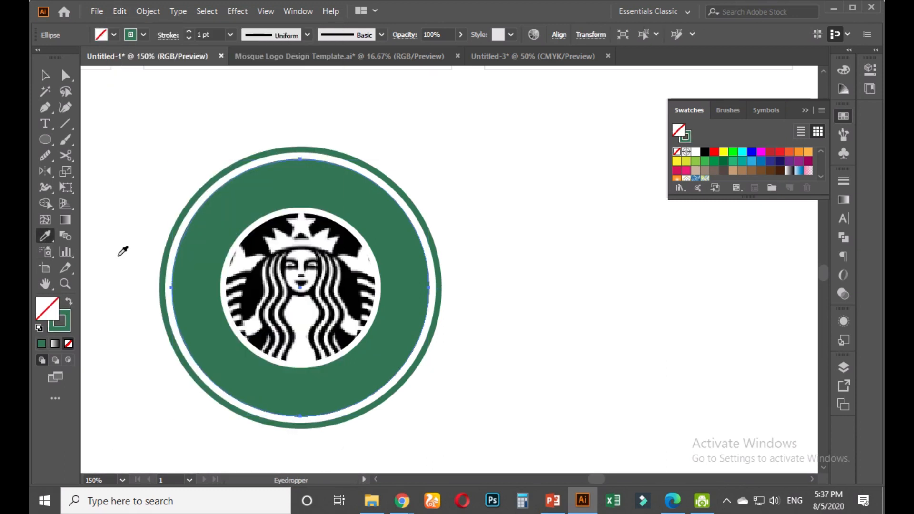
pyautogui.click(118, 256)
pyautogui.click(68, 301)
pyautogui.click(45, 74)
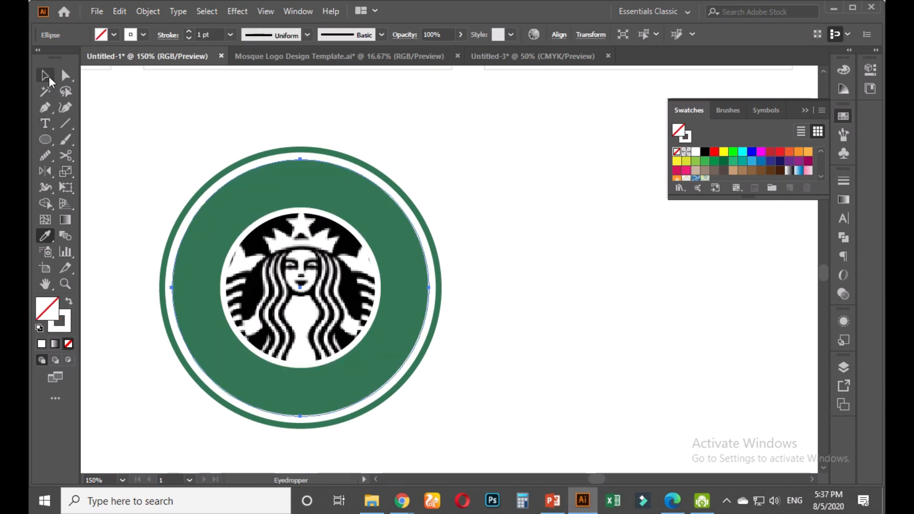
pyautogui.moveTo(430, 160); pyautogui.dragTo(412, 181)
pyautogui.click(479, 160)
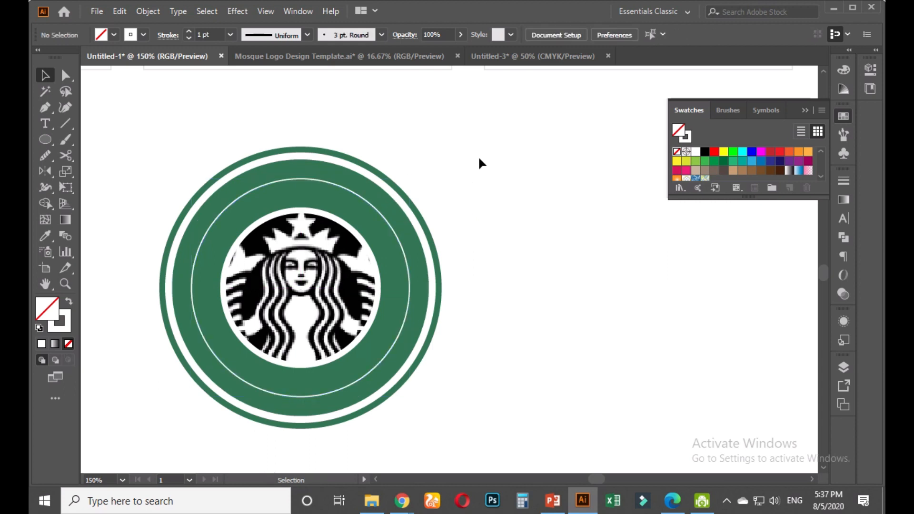
# Add the text STARBAKS along the thin white circle with the Type on a Path tool, starting at its upper-left part
pyautogui.click(46, 127)
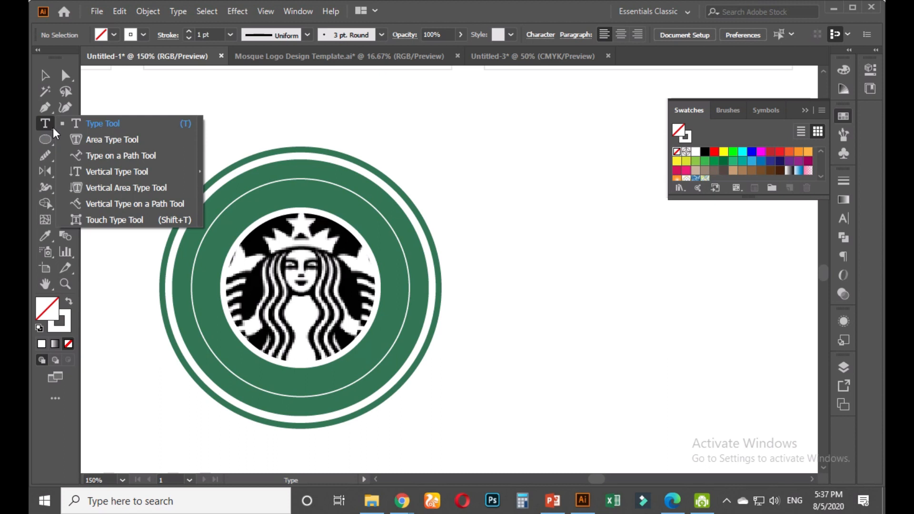
pyautogui.click(94, 156)
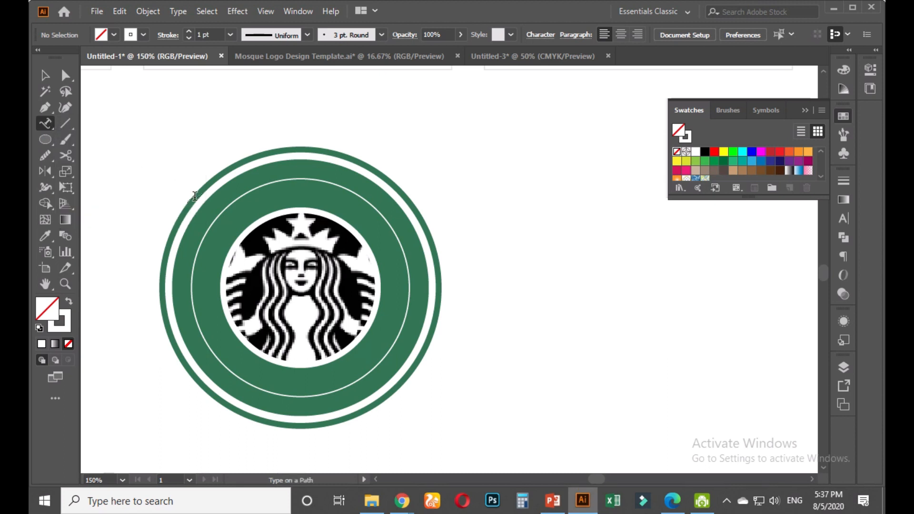
pyautogui.click(210, 228)
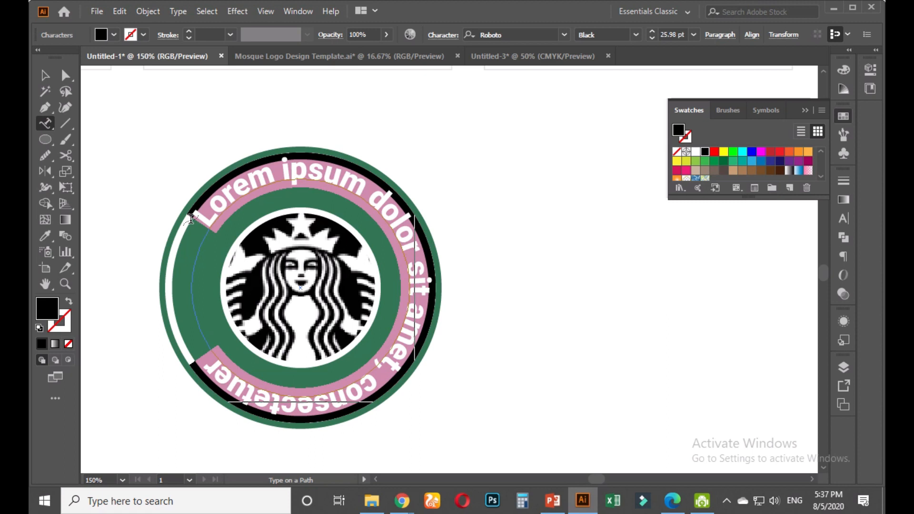
pyautogui.write('STAR')
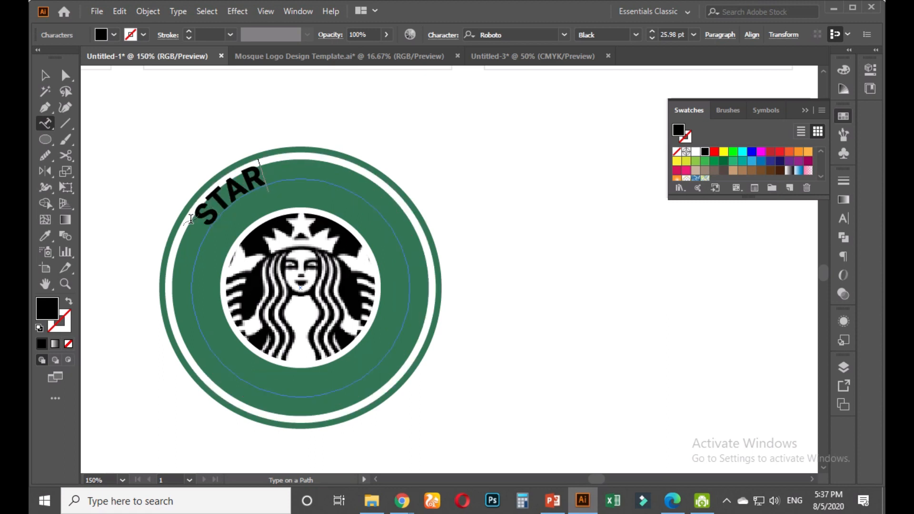
pyautogui.write('BAKS')
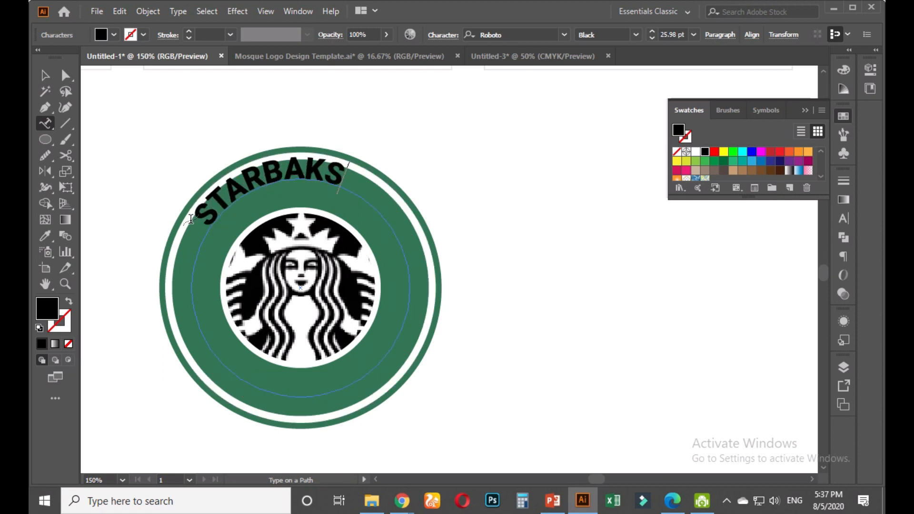
# Recolour the STARBAKS path text white by sampling the white artboard with the Eyedropper
pyautogui.click(44, 76)
pyautogui.press('i')
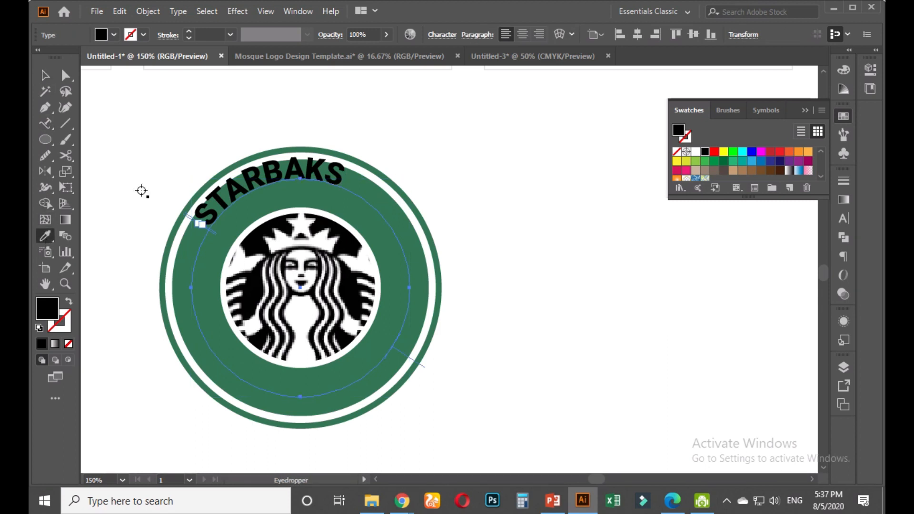
pyautogui.click(143, 190)
pyautogui.click(44, 76)
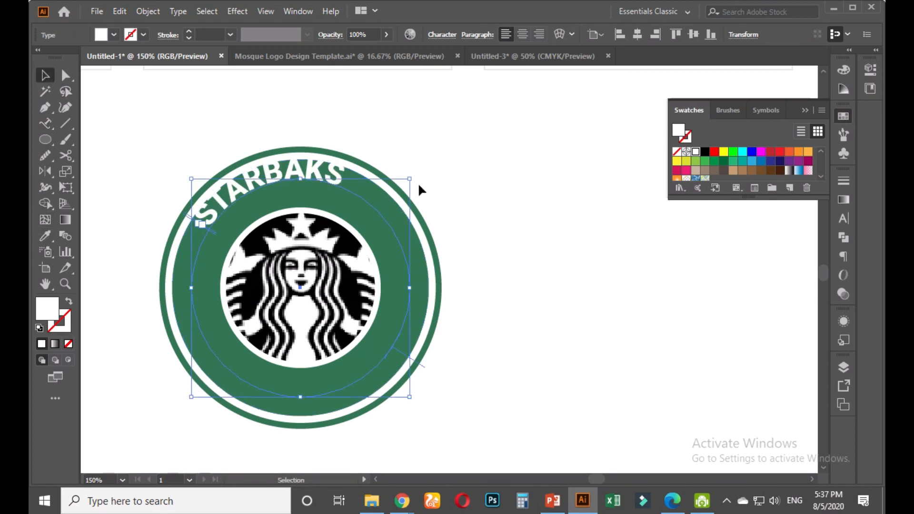
# Scale the STARBAKS text and its circular path down around the centre to sit just outside the siren's white rim
pyautogui.moveTo(408, 180); pyautogui.dragTo(391, 231)
pyautogui.click(422, 159)
pyautogui.hotkey('ctrl', '-')
pyautogui.hotkey('ctrl', '+')
pyautogui.hotkey('ctrl', '+')
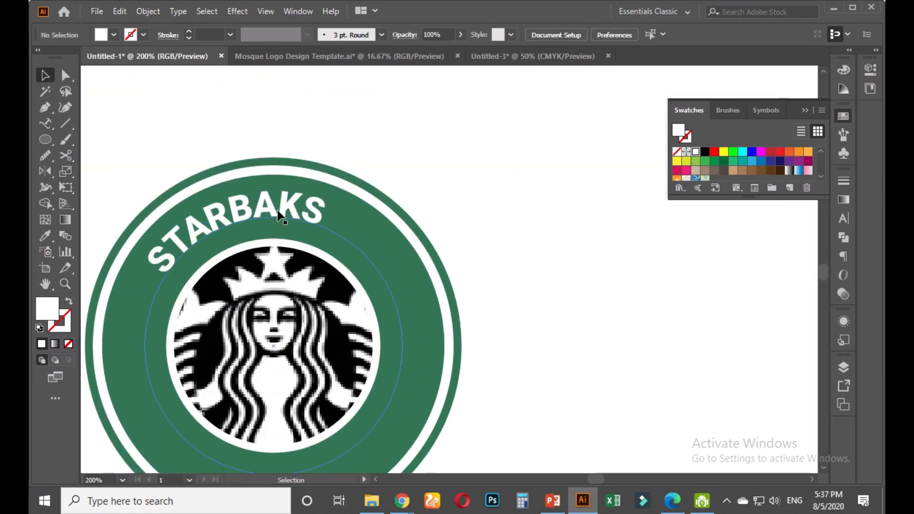
pyautogui.click(279, 212)
pyautogui.hotkey('ctrl', '-')
pyautogui.hotkey('ctrl', '-')
pyautogui.moveTo(341, 215); pyautogui.dragTo(336, 220)
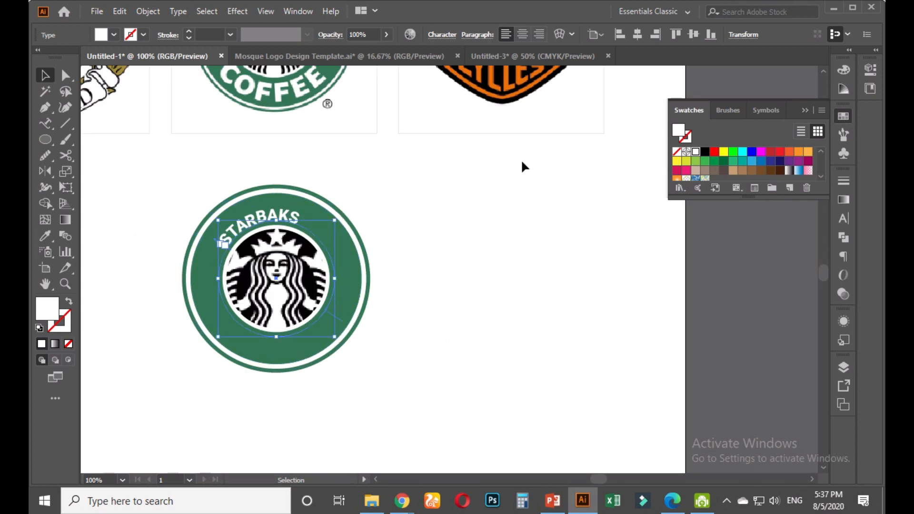
# Set the STARBAKS text's font size to 40 pt
pyautogui.click(843, 218)
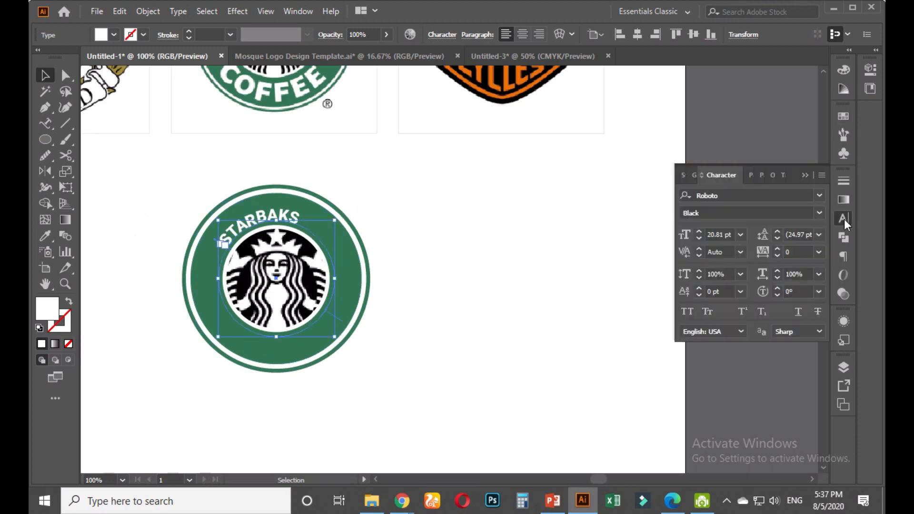
pyautogui.click(719, 235)
pyautogui.scroll(18, 722, 233)
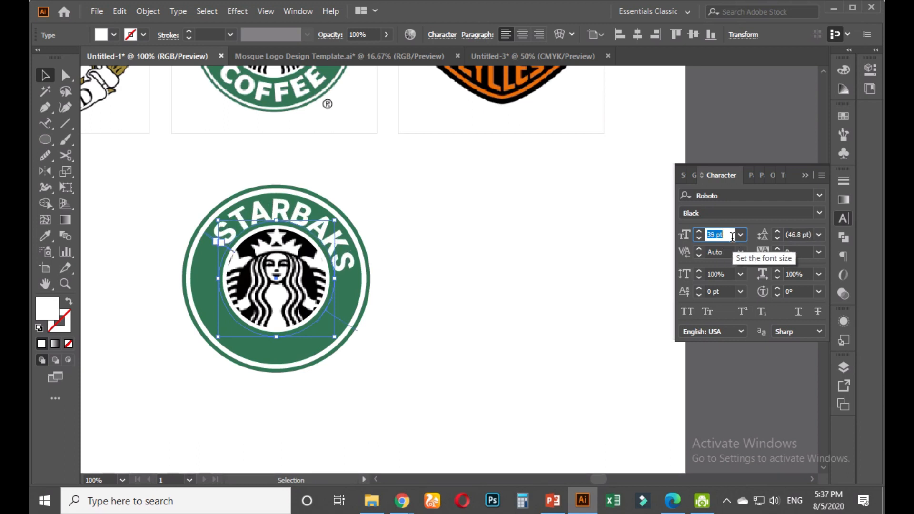
pyautogui.scroll(1, 732, 237)
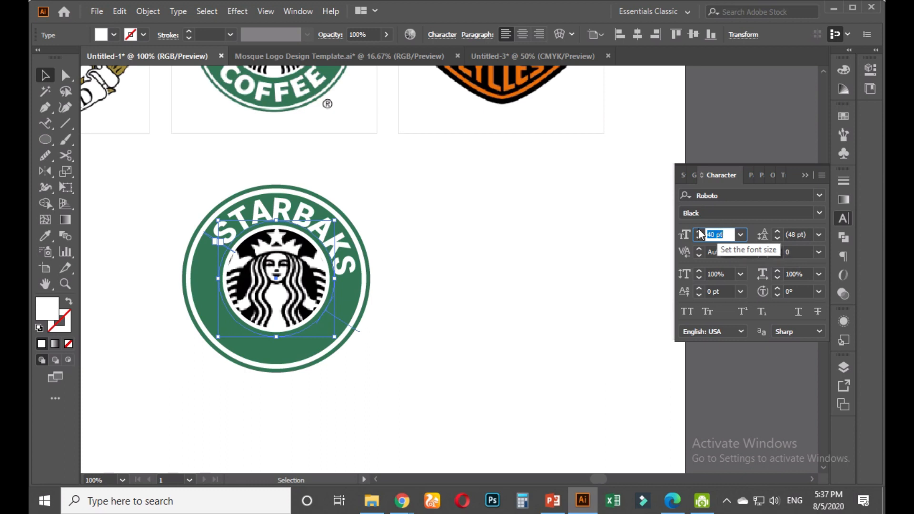
# Rotate the STARBAKS text around the emblem so the word arches centrally above the siren
pyautogui.moveTo(337, 341); pyautogui.dragTo(371, 310)
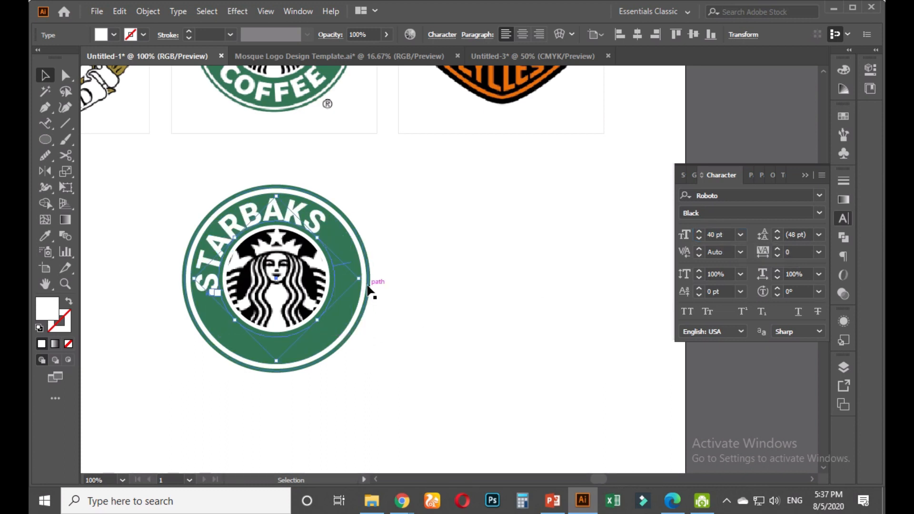
pyautogui.moveTo(369, 277); pyautogui.dragTo(362, 332)
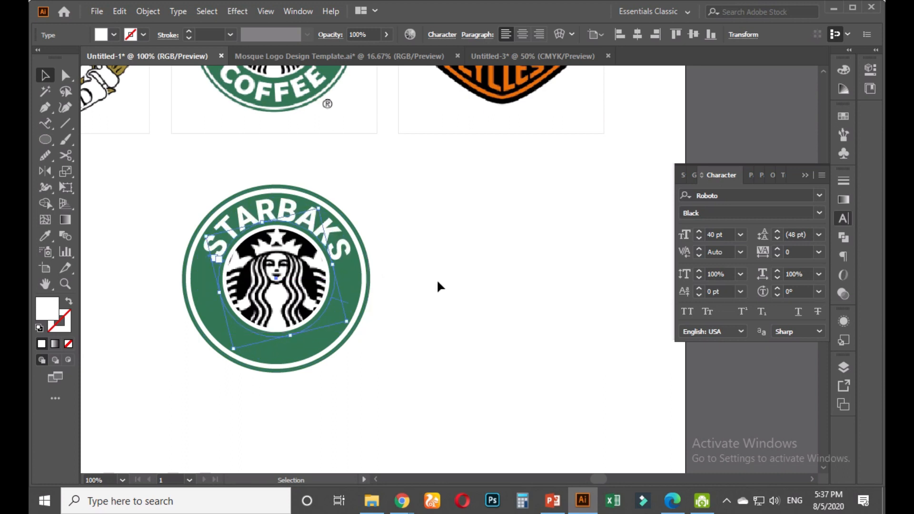
pyautogui.click(435, 278)
pyautogui.scroll(-1, 431, 275)
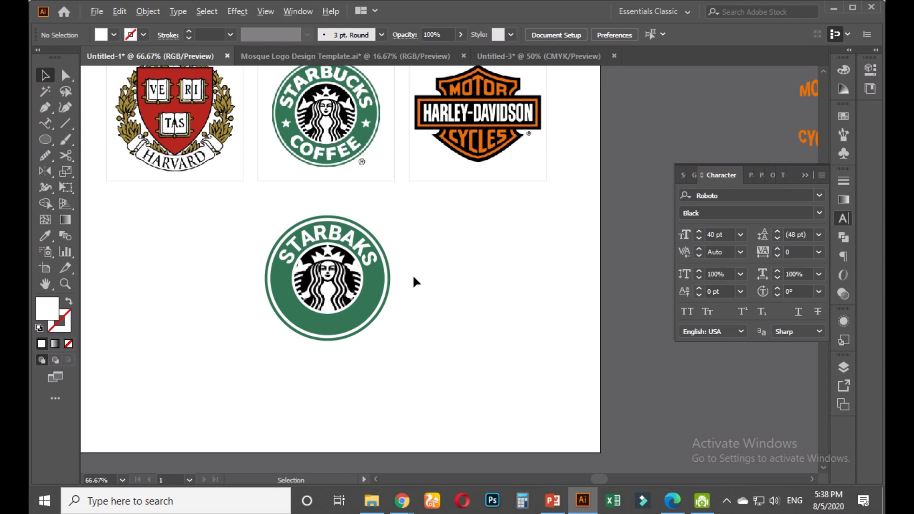
pyautogui.scroll(1, 392, 280)
# Set the tracking of the STARBAKS text to 100
pyautogui.click(352, 244)
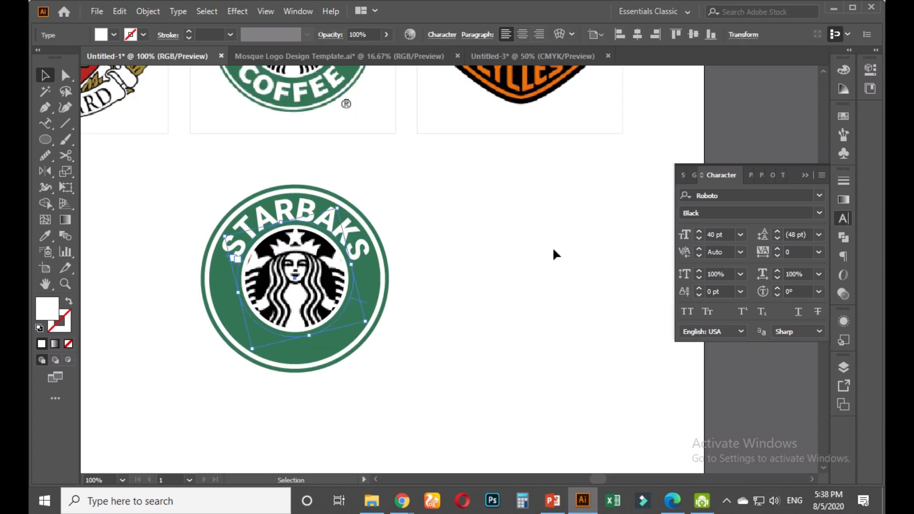
pyautogui.click(798, 252)
pyautogui.scroll(20, 798, 251)
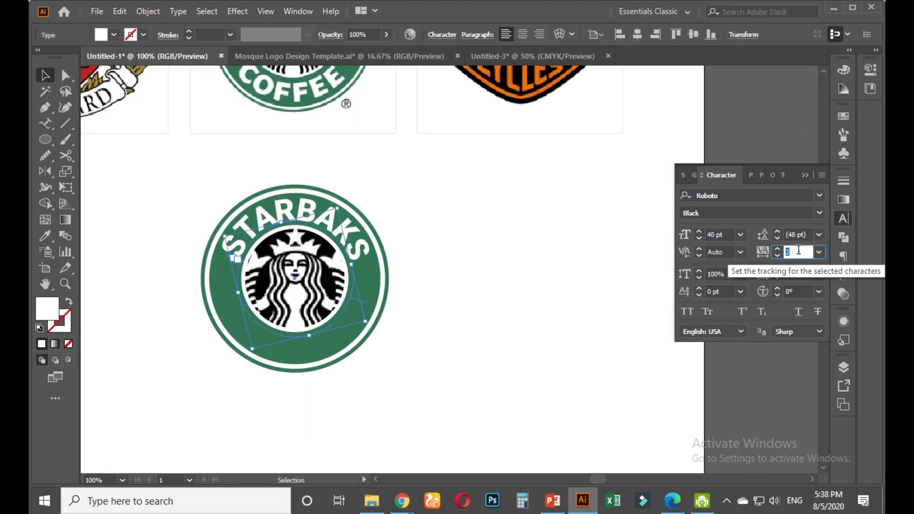
pyautogui.scroll(20, 798, 251)
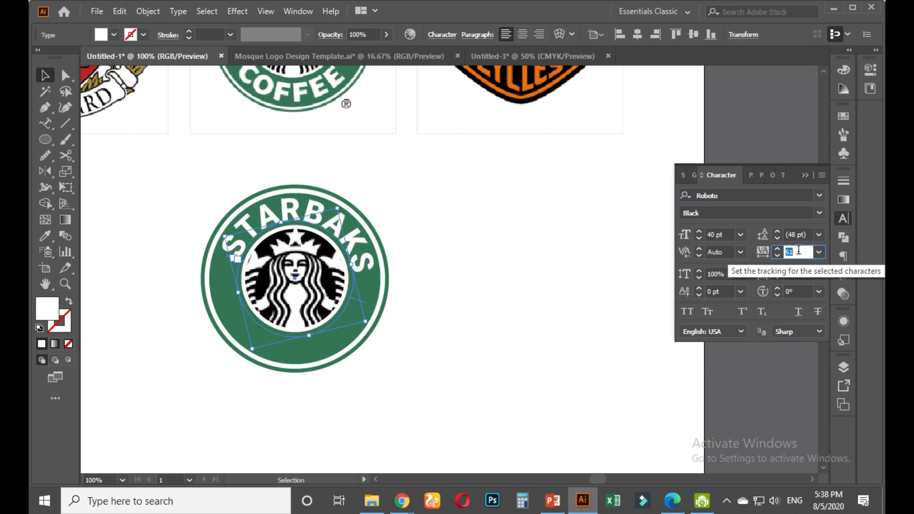
pyautogui.scroll(9, 800, 250)
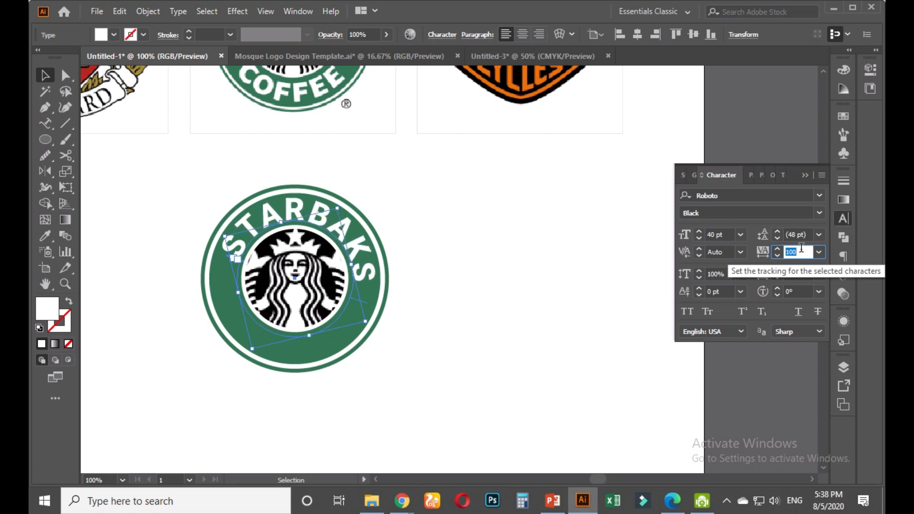
# Rotate the widened STARBAKS text slightly anticlockwise to recentre it above the siren
pyautogui.moveTo(369, 321)
pyautogui.mouseDown()
pyautogui.moveTo(384, 302)
pyautogui.moveTo(385, 313)
pyautogui.mouseUp()
pyautogui.click(416, 296)
pyautogui.scroll(-1, 417, 295)
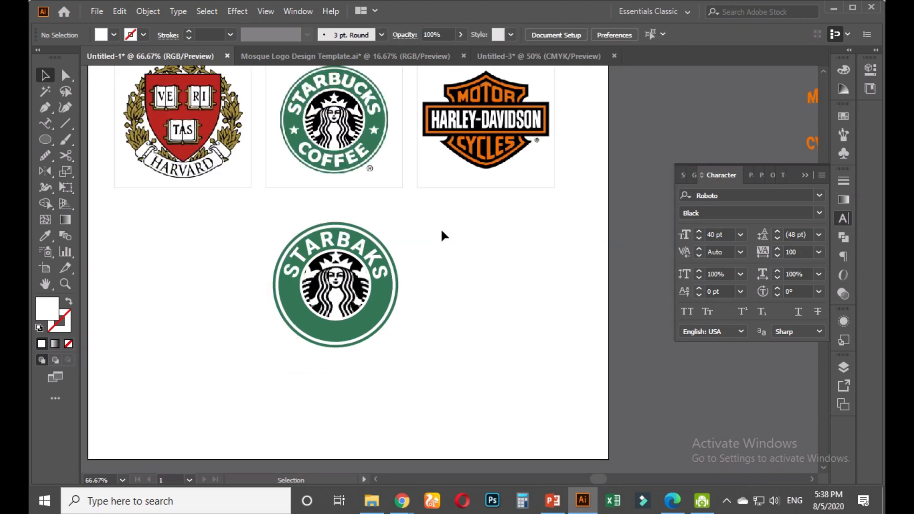
pyautogui.scroll(1, 382, 298)
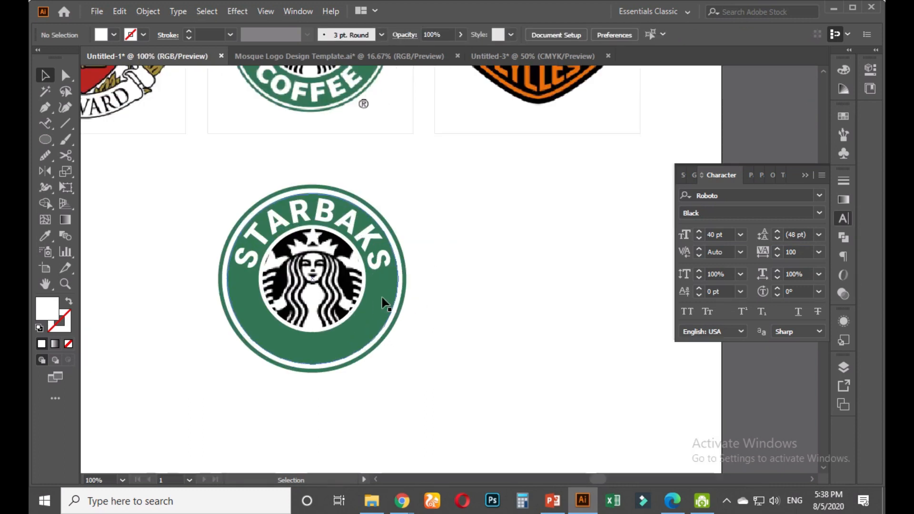
pyautogui.click(372, 243)
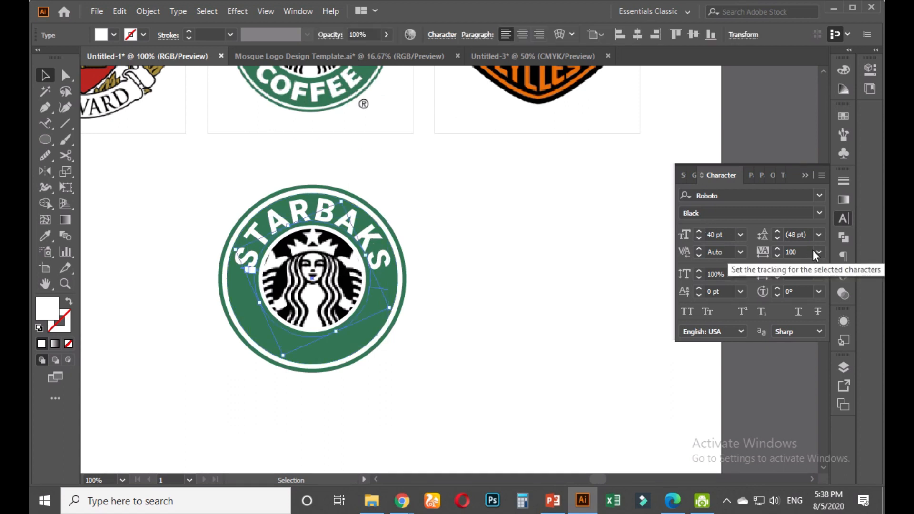
pyautogui.press('Print')
pyautogui.moveTo(808, 435); pyautogui.dragTo(835, 441)
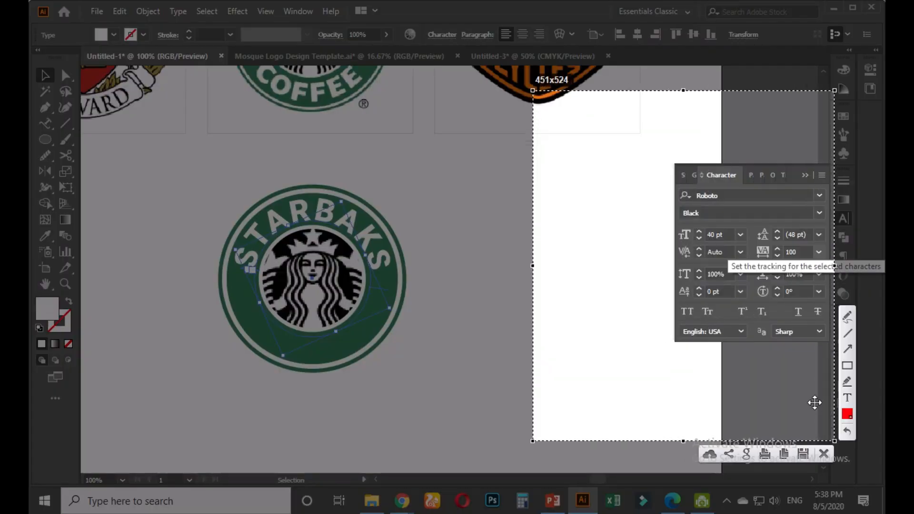
pyautogui.moveTo(661, 283); pyautogui.dragTo(771, 256)
pyautogui.press('Escape')
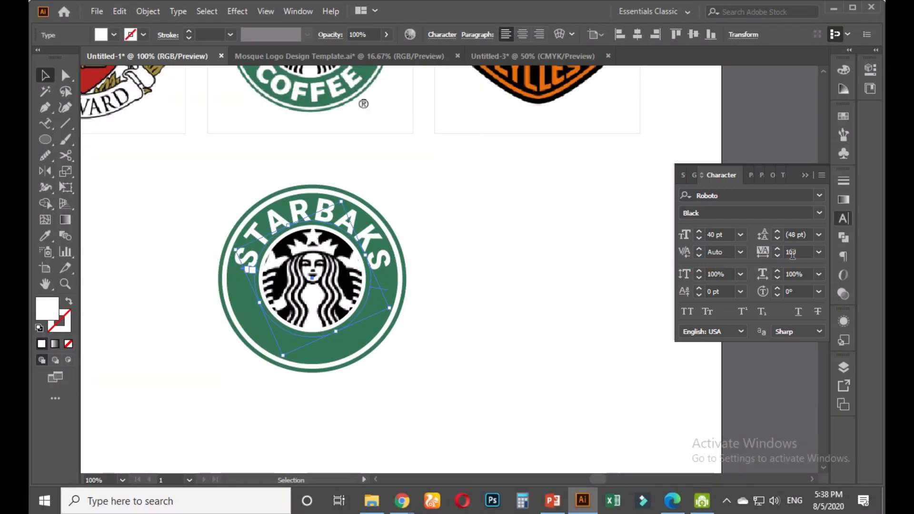
pyautogui.click(415, 219)
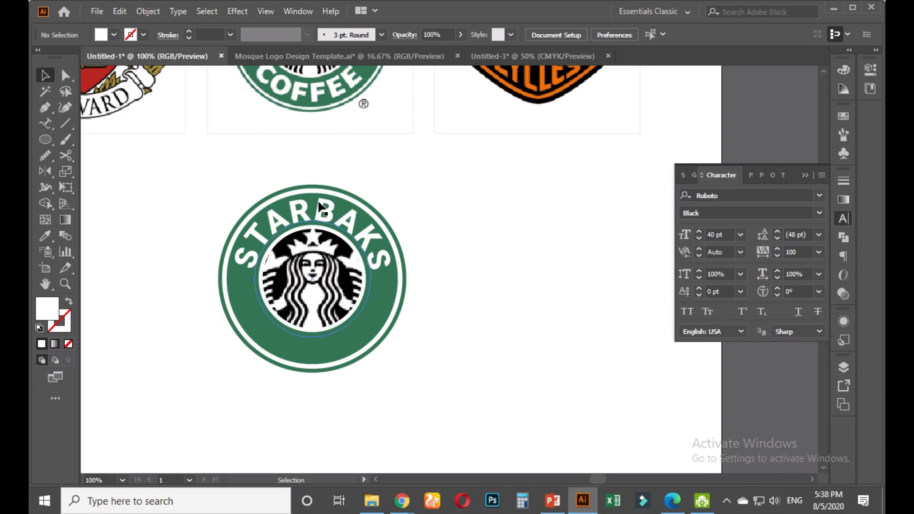
# Switch to the Google Meet call, mute and unmute the microphone, and return to Illustrator
pyautogui.moveTo(402, 501)
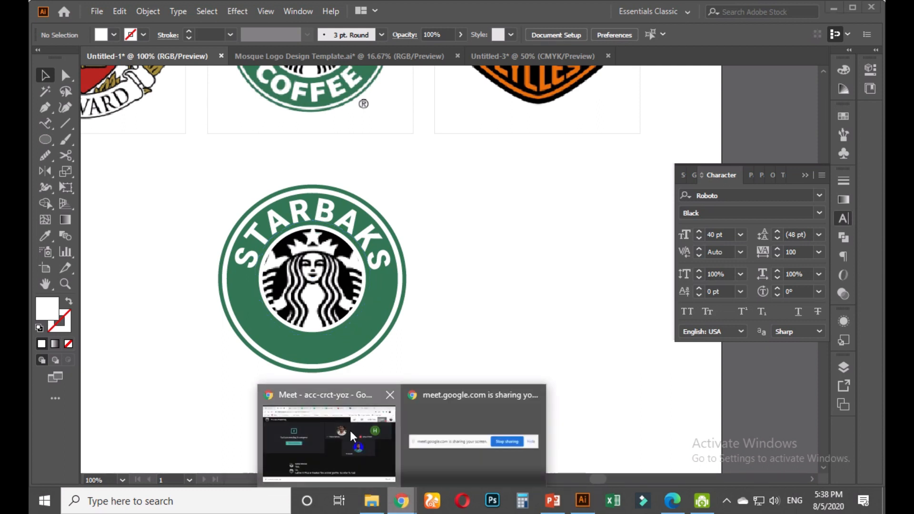
pyautogui.click(350, 431)
pyautogui.click(409, 425)
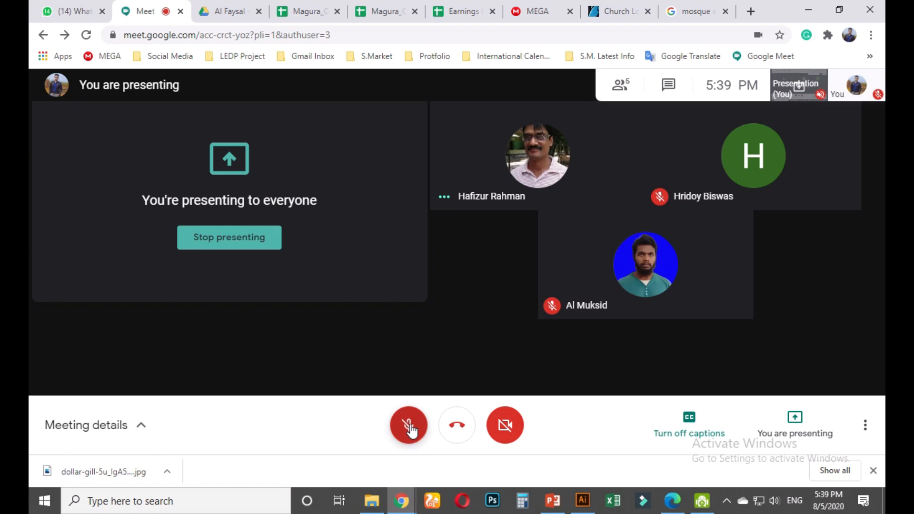
pyautogui.click(415, 432)
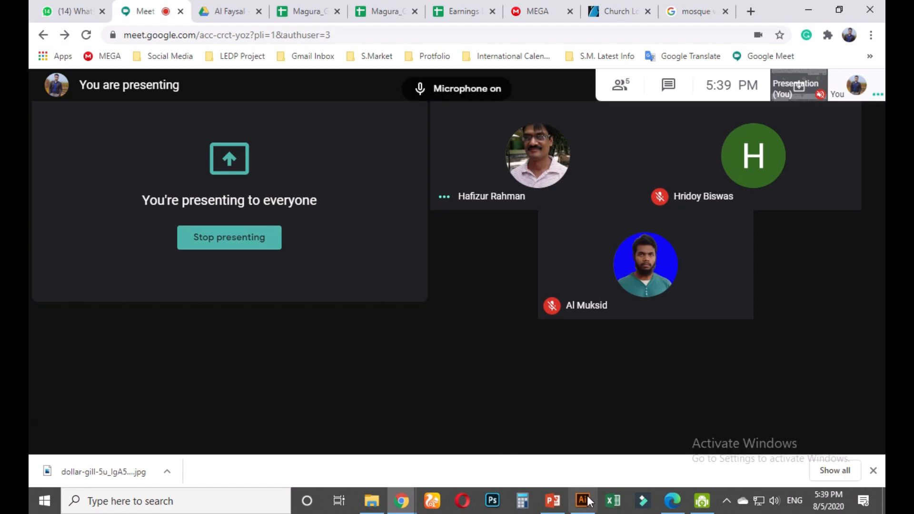
pyautogui.click(583, 500)
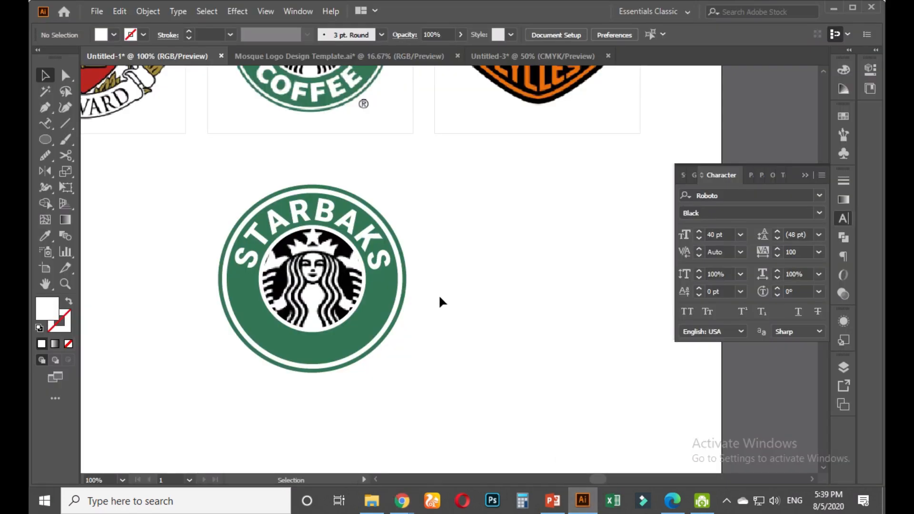
# Copy the curved STARBAKS text and paste the duplicate in front
pyautogui.scroll(3, 424, 270)
pyautogui.scroll(-3, 427, 200)
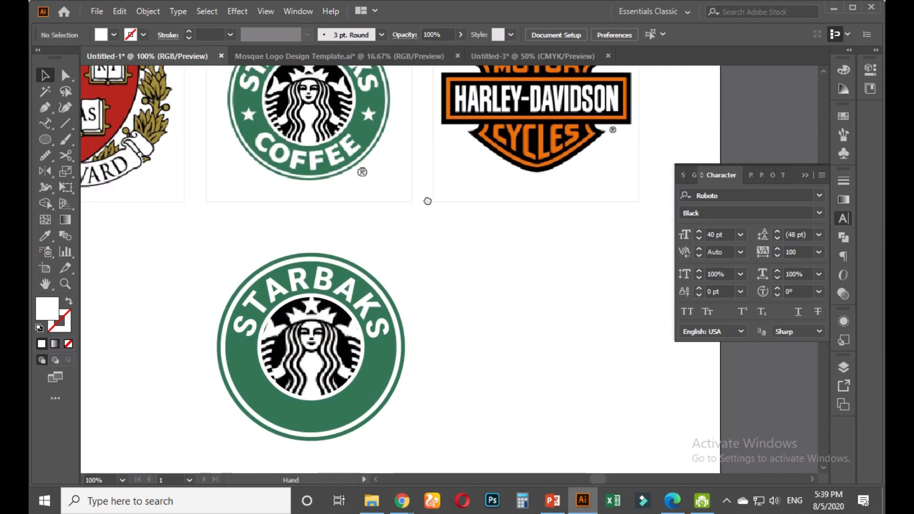
pyautogui.scroll(1, 305, 292)
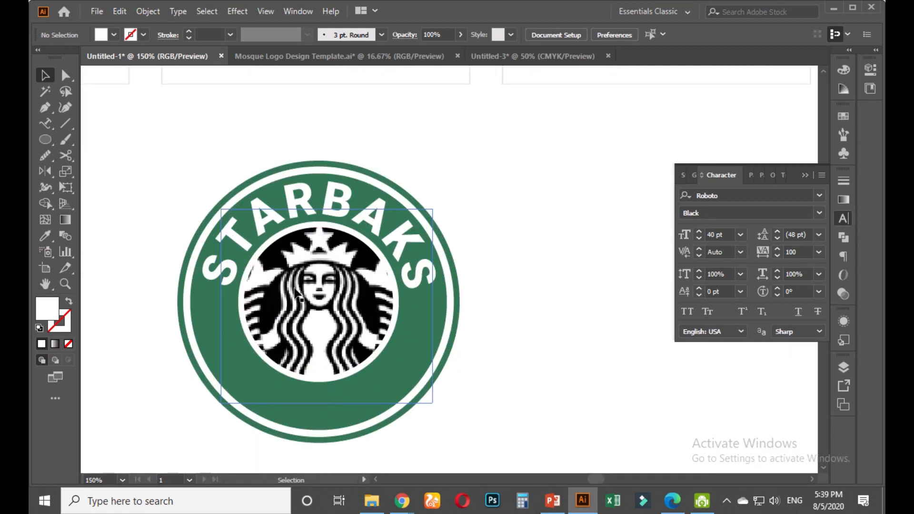
pyautogui.click(311, 208)
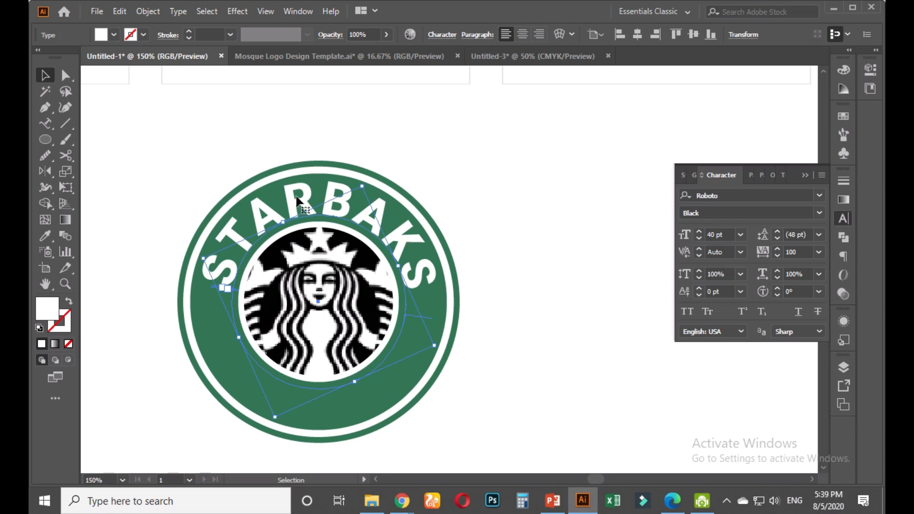
pyautogui.click(119, 11)
pyautogui.click(145, 78)
pyautogui.click(123, 10)
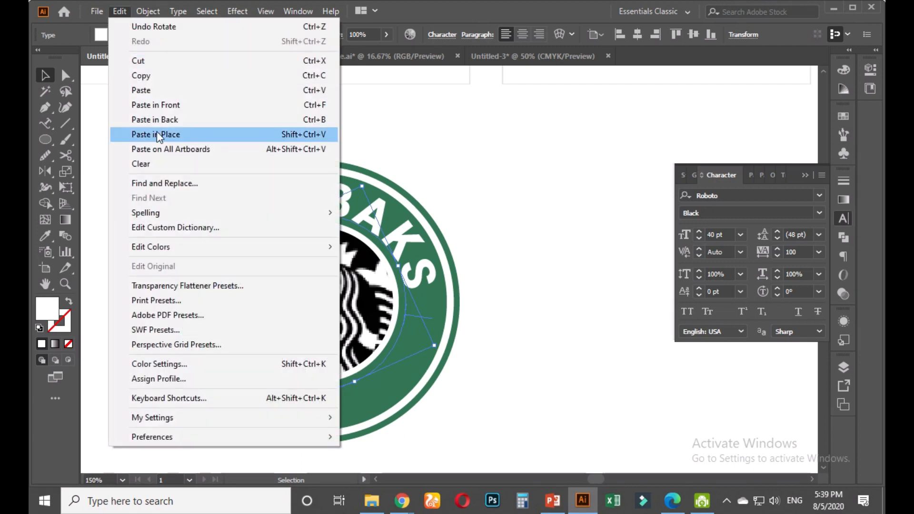
pyautogui.click(160, 106)
# Rotate the pasted STARBAKS text half a turn around the emblem's centre so it follows the lower half of the green band
pyautogui.moveTo(436, 347); pyautogui.dragTo(150, 239)
pyautogui.click(492, 362)
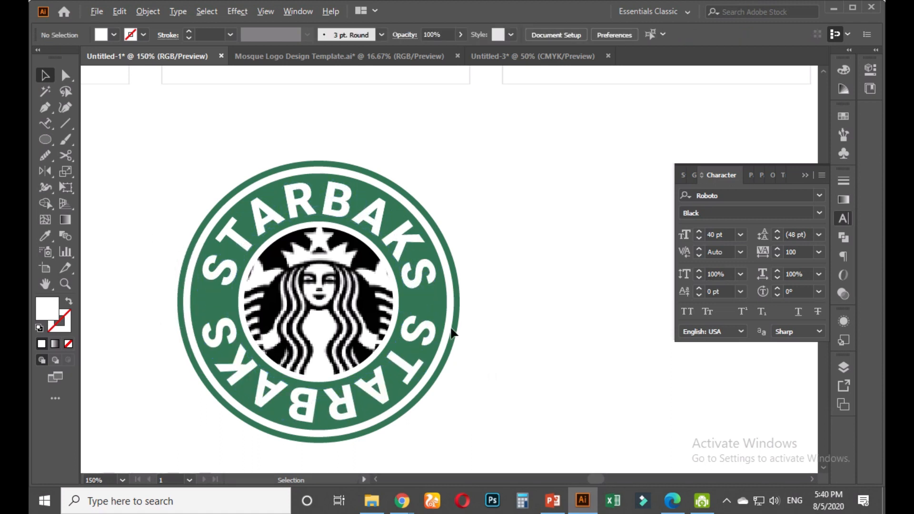
pyautogui.scroll(-1, 452, 332)
pyautogui.scroll(1, 367, 401)
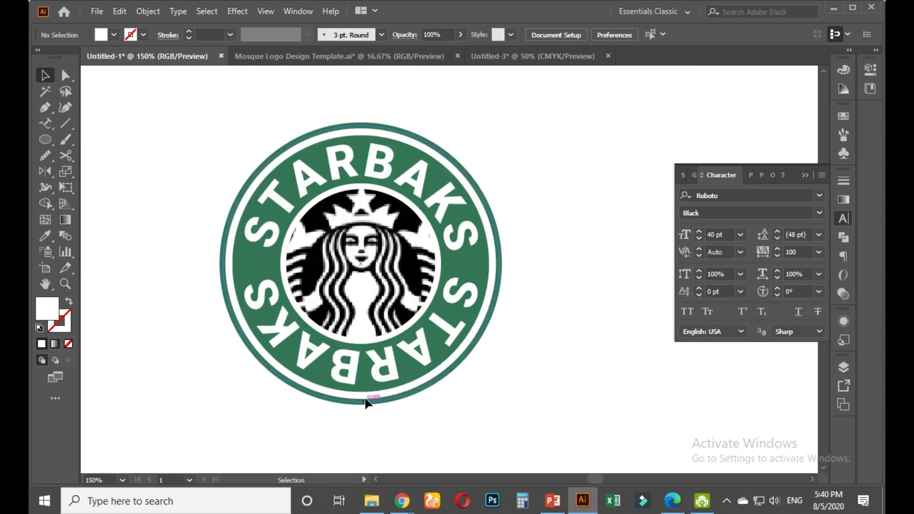
# Circle the lower STARBAKS path text's brackets in red on a screen capture and discard the capture
pyautogui.click(382, 373)
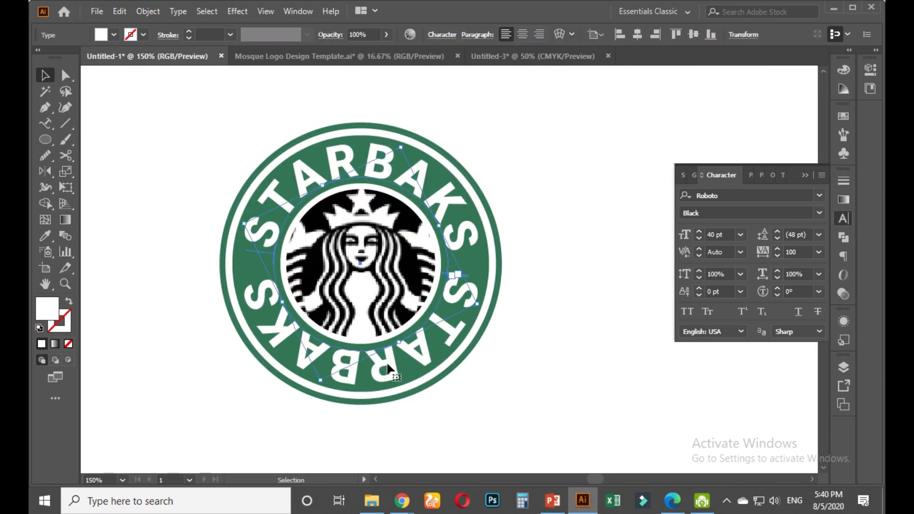
pyautogui.scroll(1, 388, 368)
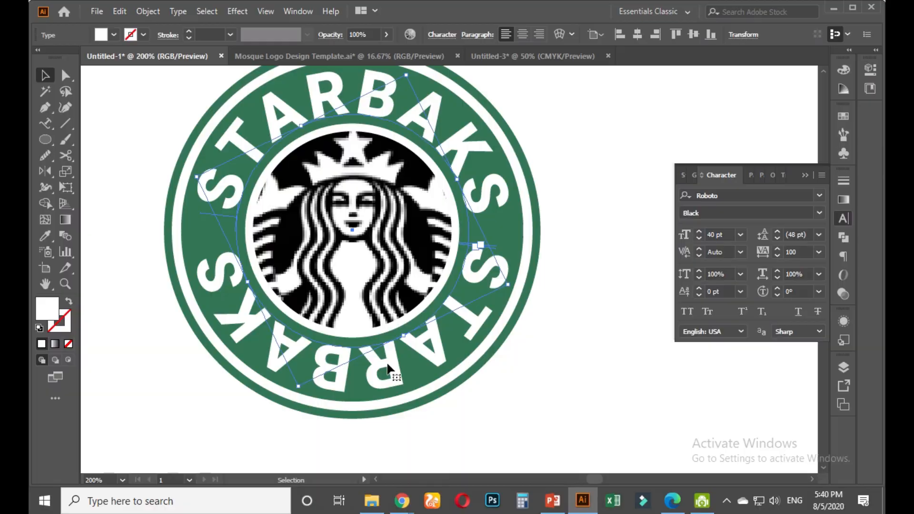
pyautogui.press('Print')
pyautogui.moveTo(134, 125); pyautogui.dragTo(598, 452)
pyautogui.click(610, 328)
pyautogui.moveTo(469, 236)
pyautogui.mouseDown()
pyautogui.moveTo(449, 237)
pyautogui.moveTo(463, 251)
pyautogui.moveTo(501, 247)
pyautogui.moveTo(456, 233)
pyautogui.mouseUp()
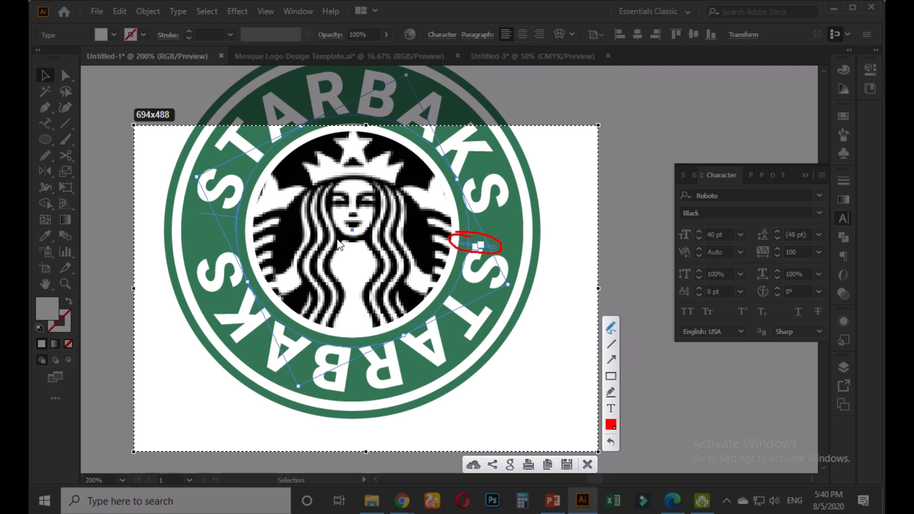
pyautogui.moveTo(208, 205)
pyautogui.mouseDown()
pyautogui.moveTo(192, 217)
pyautogui.moveTo(232, 226)
pyautogui.moveTo(244, 217)
pyautogui.moveTo(195, 207)
pyautogui.mouseUp()
pyautogui.press('Escape')
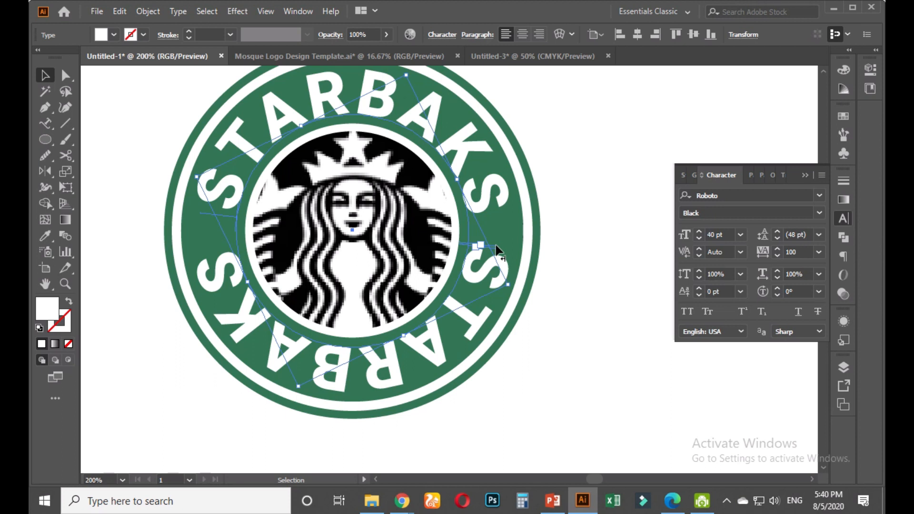
# Try flipping the lower STARBAKS text to the inside of its circular path and enlarging it to 52.64 pt
pyautogui.moveTo(495, 248); pyautogui.dragTo(431, 232)
pyautogui.moveTo(202, 214); pyautogui.dragTo(249, 194)
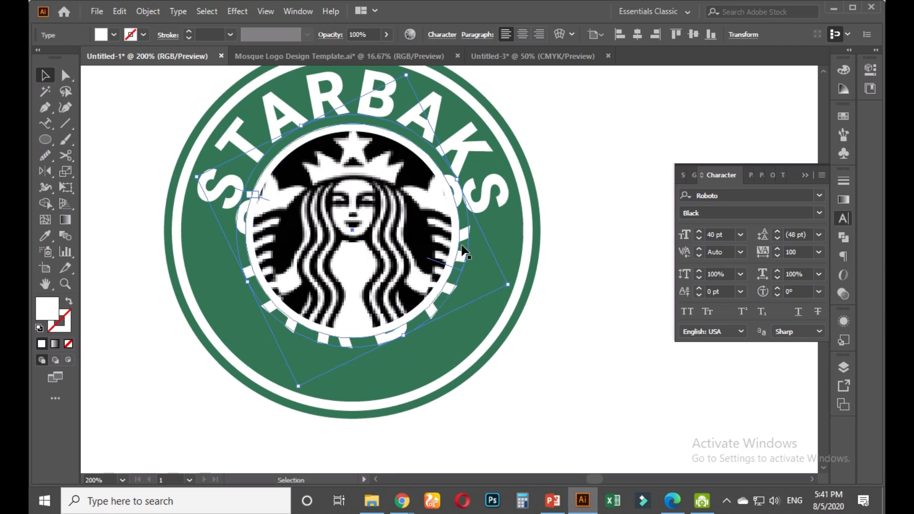
pyautogui.moveTo(464, 235); pyautogui.dragTo(403, 336)
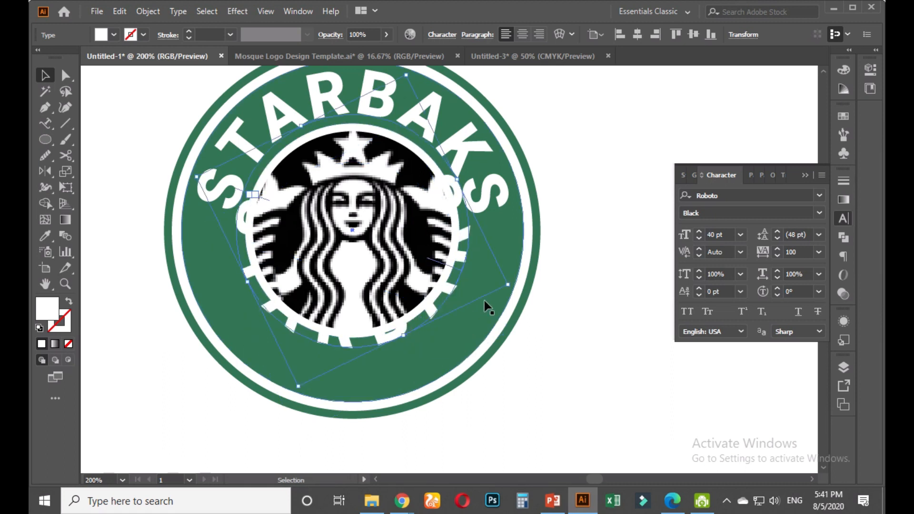
pyautogui.moveTo(511, 288); pyautogui.dragTo(559, 302)
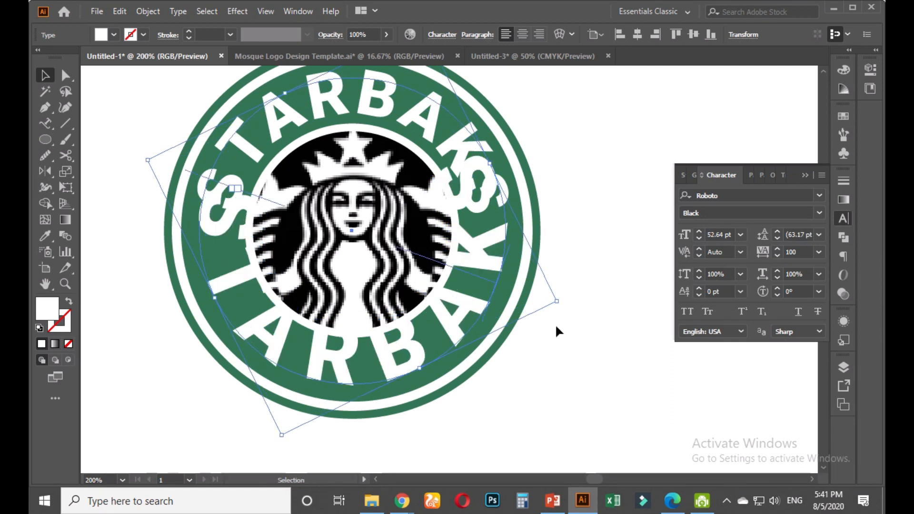
# Nudge the enlarged text down towards the outer ring, delete it, and undo back to the 40 pt text outside its path
pyautogui.hotkey('shift', 'Down')
pyautogui.hotkey('shift', 'Down')
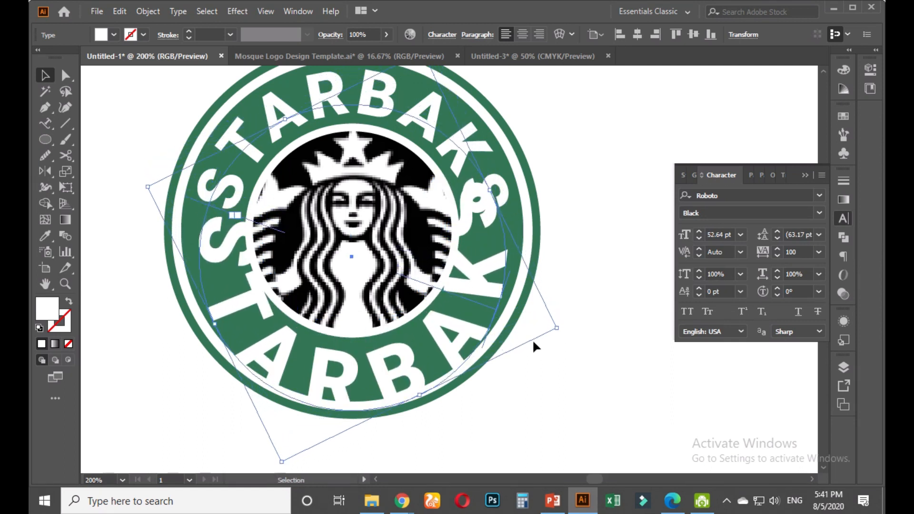
pyautogui.press('Up')
pyautogui.press('Up')
pyautogui.hotkey('ctrl', '-')
pyautogui.press('a')
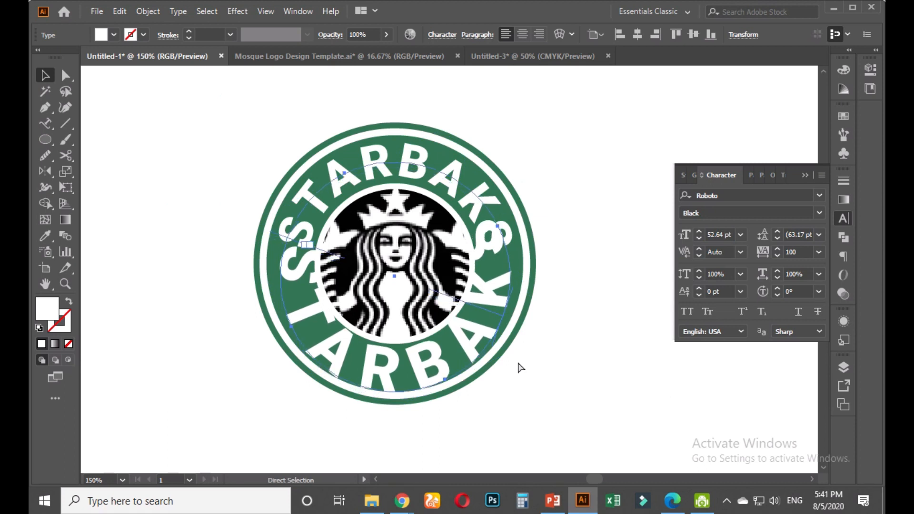
pyautogui.press('Delete')
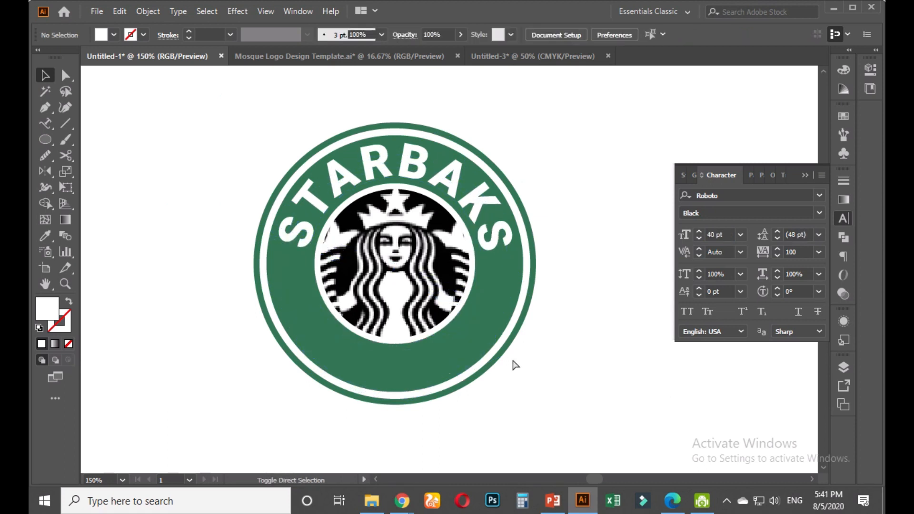
pyautogui.hotkey('ctrl', 'z')
pyautogui.moveTo(458, 350); pyautogui.dragTo(407, 362)
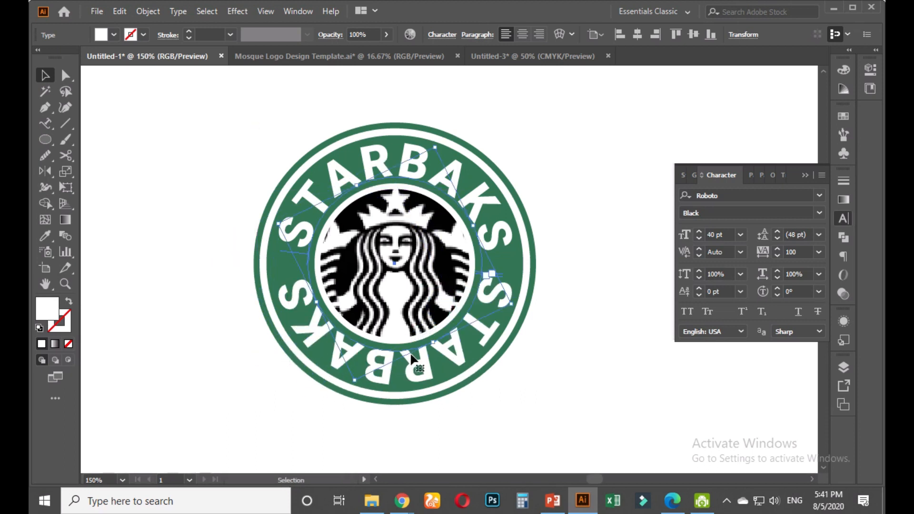
pyautogui.scroll(1, 504, 323)
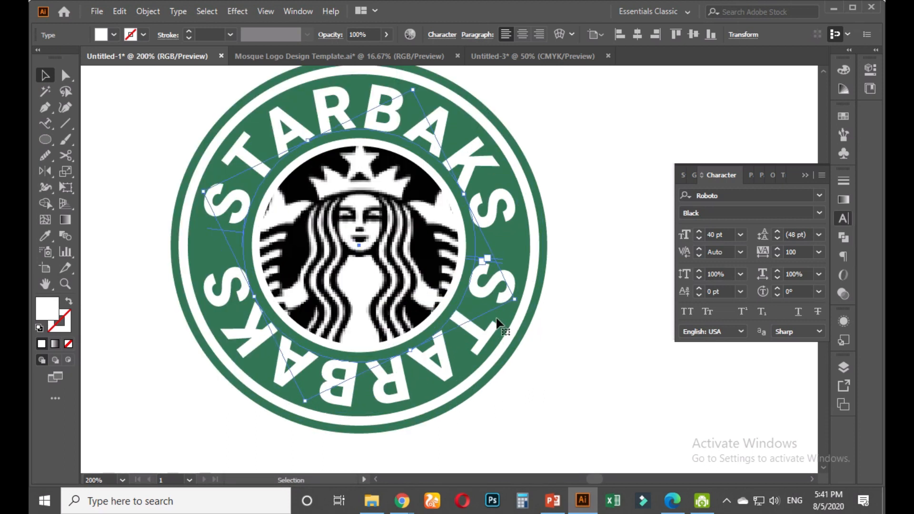
pyautogui.moveTo(499, 265); pyautogui.dragTo(450, 261)
pyautogui.click(450, 262)
pyautogui.click(500, 288)
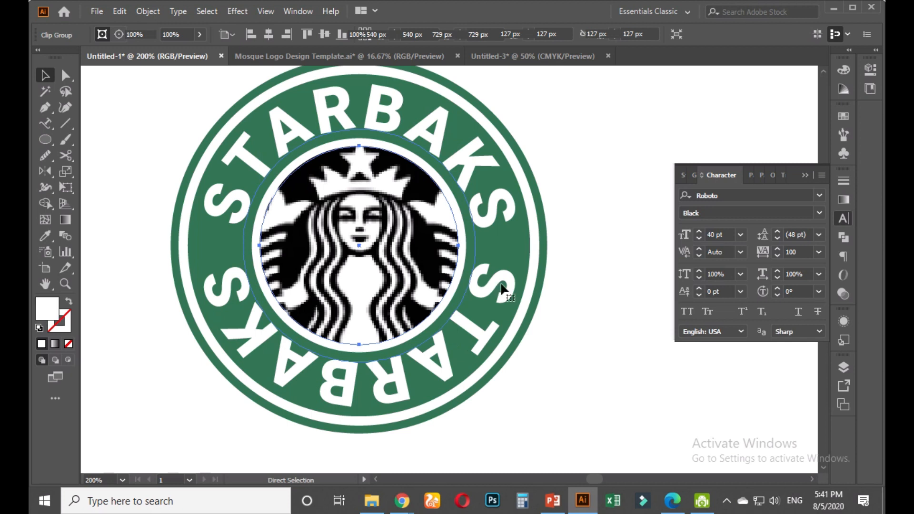
pyautogui.click(569, 296)
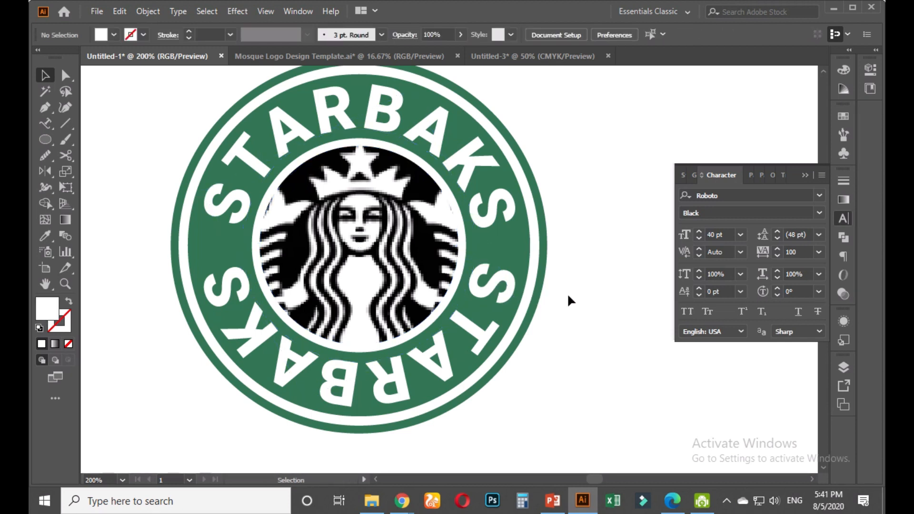
pyautogui.click(511, 285)
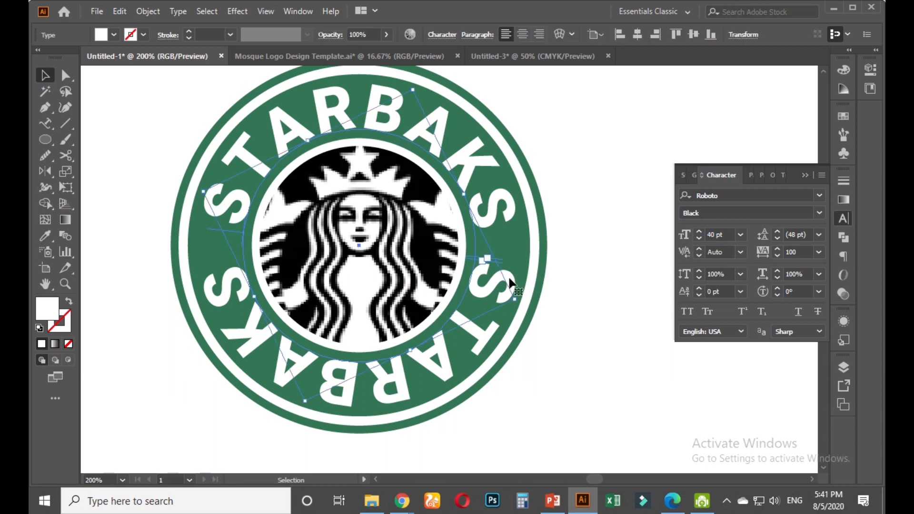
pyautogui.moveTo(523, 298); pyautogui.dragTo(266, 385)
# Move the lower STARBAKS text out beside the emblem and colour it with the green sampled from the band
pyautogui.scroll(-2, 493, 376)
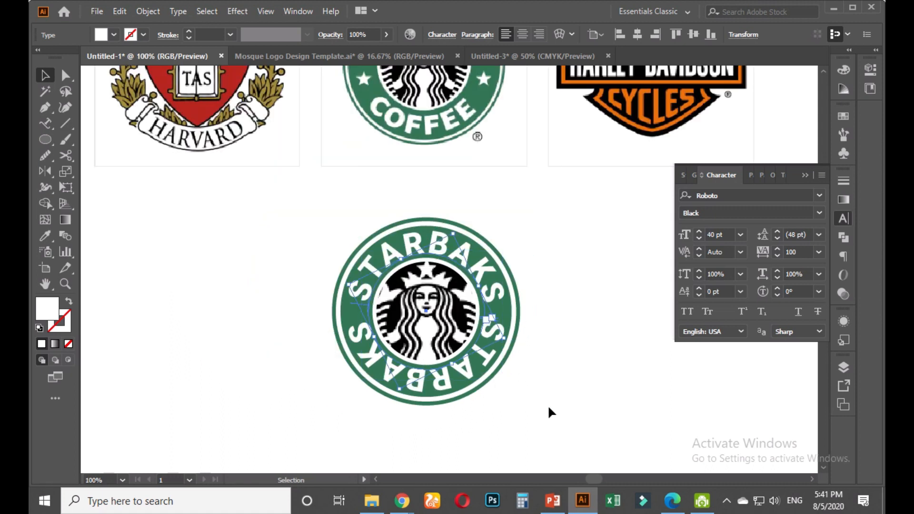
pyautogui.moveTo(547, 405); pyautogui.dragTo(362, 367)
pyautogui.moveTo(292, 343); pyautogui.dragTo(411, 351)
pyautogui.click(45, 235)
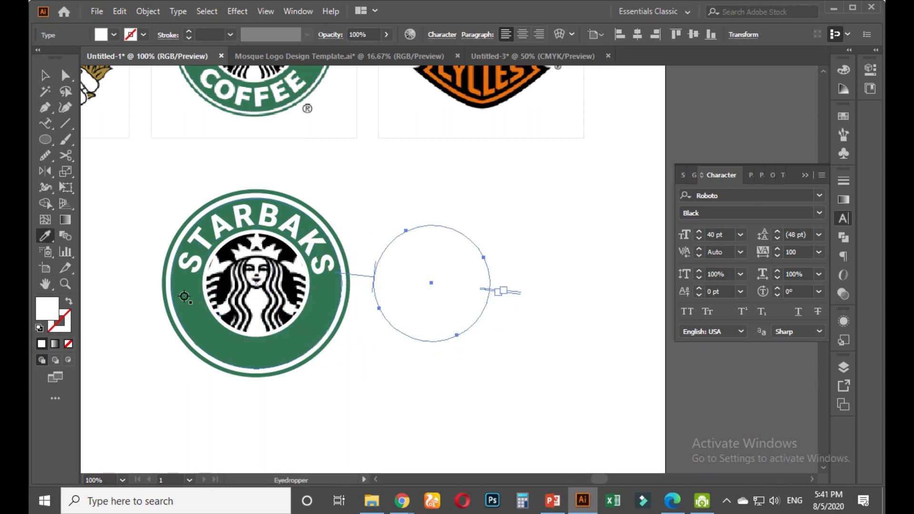
pyautogui.click(179, 302)
pyautogui.click(46, 76)
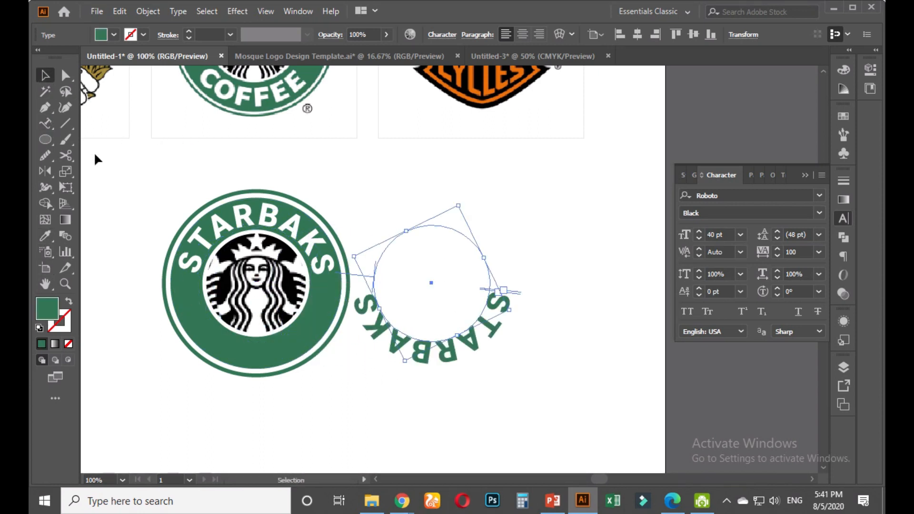
# Preview a horizontal-axis reflection of the detached STARBAKS text and cancel it
pyautogui.doubleClick(46, 172)
pyautogui.click(647, 125)
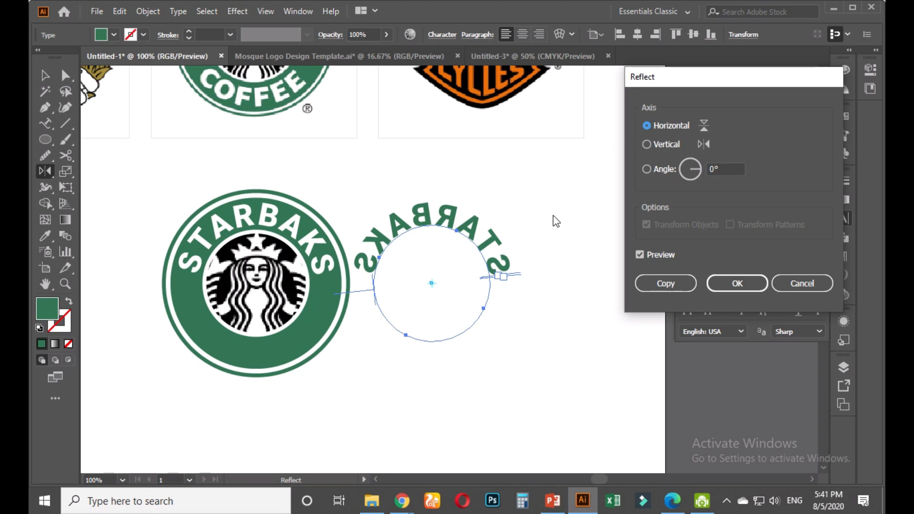
pyautogui.click(810, 284)
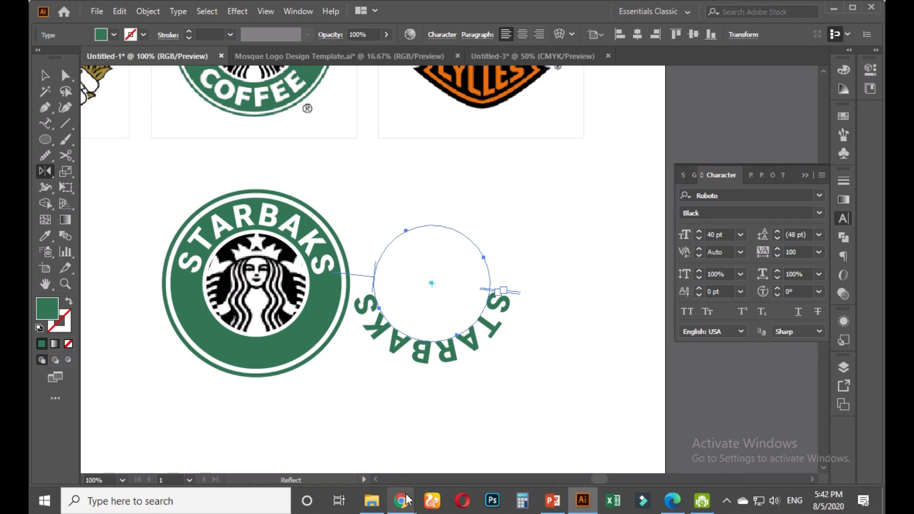
pyautogui.click(39, 81)
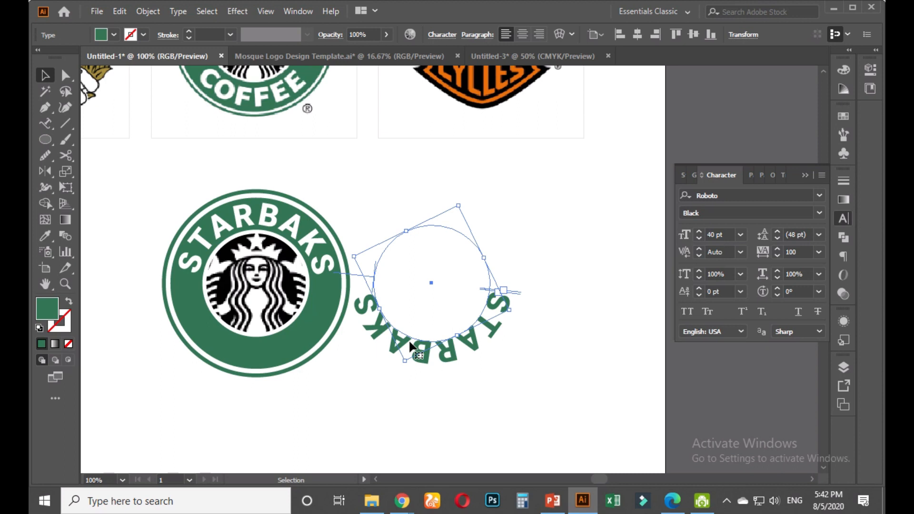
# Recolour the detached text white with the Eyedropper and move it back onto the lower half of the green band
pyautogui.moveTo(409, 339); pyautogui.dragTo(235, 336)
pyautogui.hotkey('ctrl', 'z')
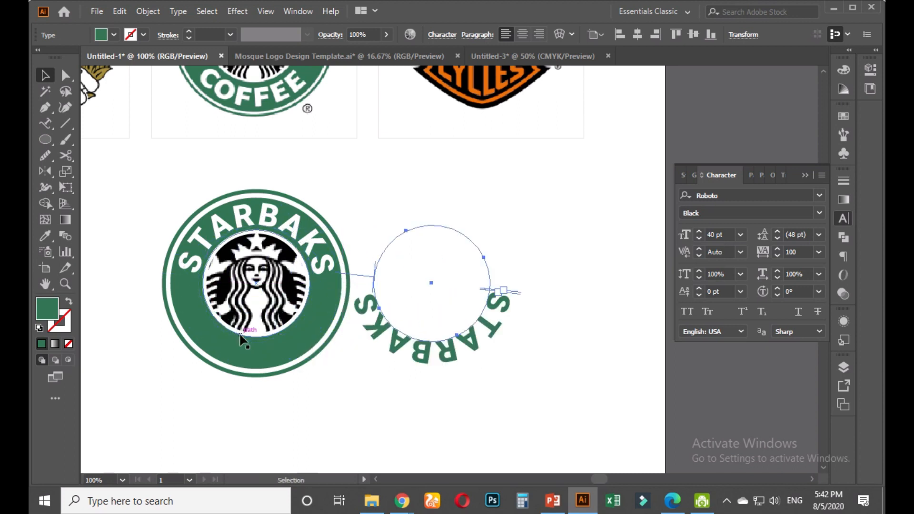
pyautogui.click(46, 237)
pyautogui.click(90, 240)
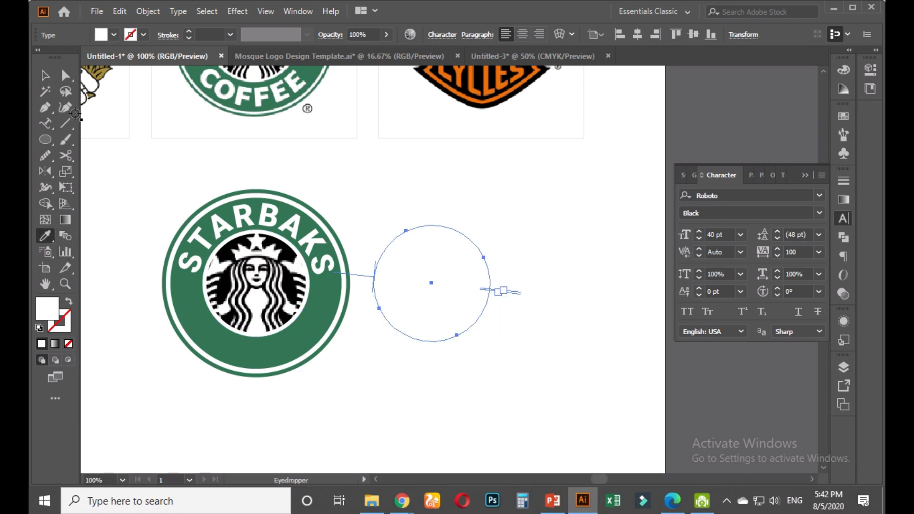
pyautogui.click(46, 77)
pyautogui.moveTo(426, 342); pyautogui.dragTo(247, 355)
pyautogui.keyDown('alt'); pyautogui.scroll(1, 228, 336); pyautogui.keyUp('alt')
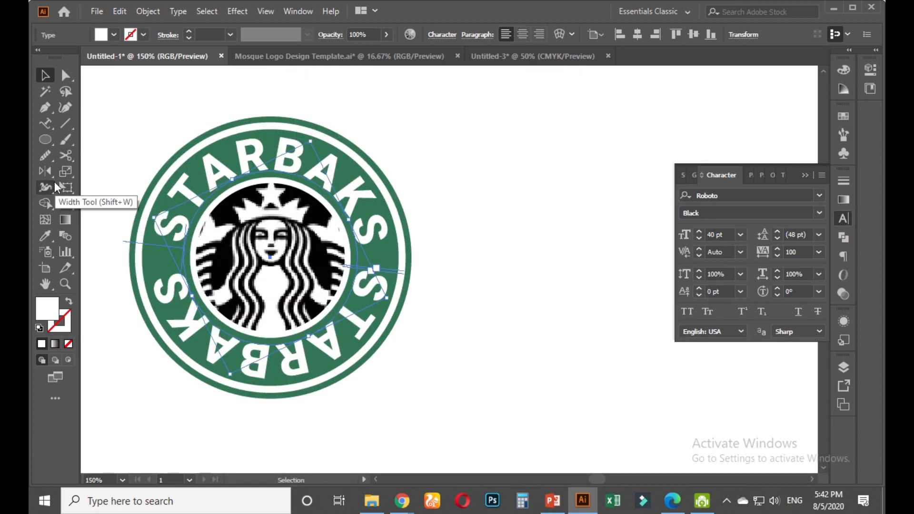
# Replace the lower STARBAKS text with COFFE using the Type on a Path tool
pyautogui.click(48, 127)
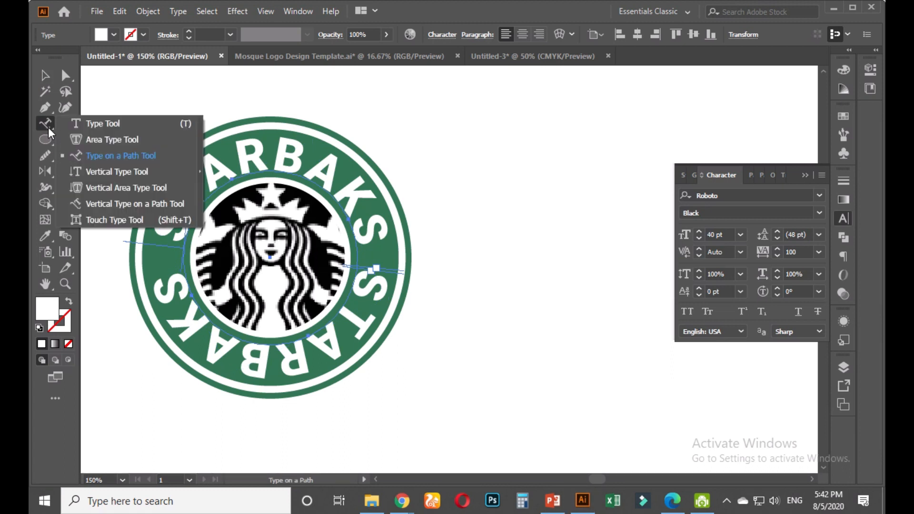
pyautogui.click(48, 127)
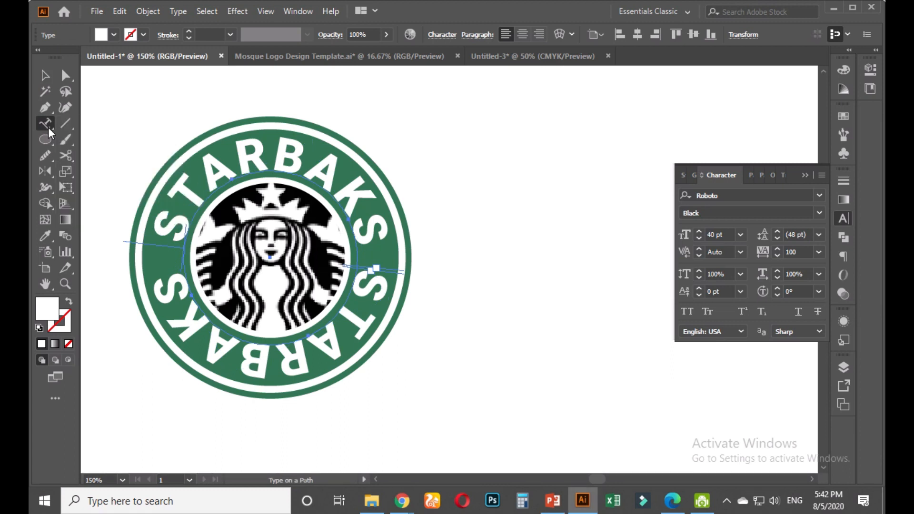
pyautogui.click(268, 360)
pyautogui.doubleClick(272, 353)
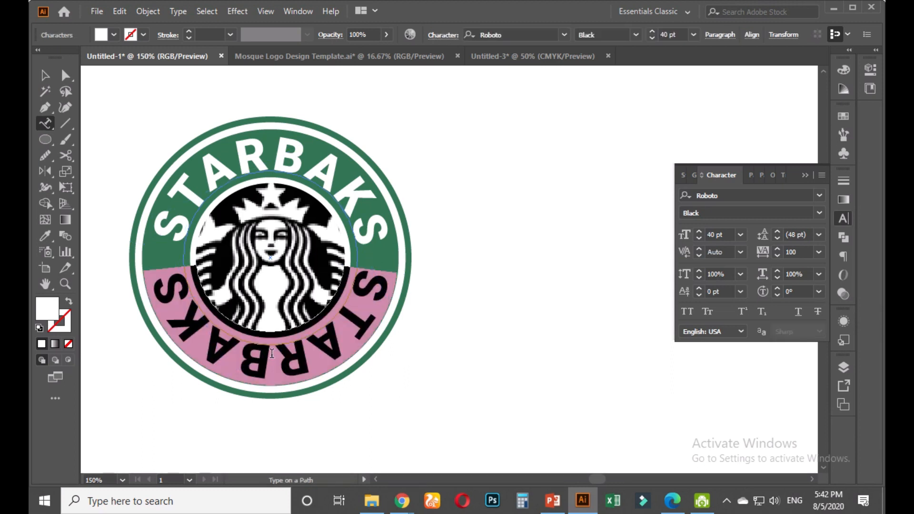
pyautogui.write('COF')
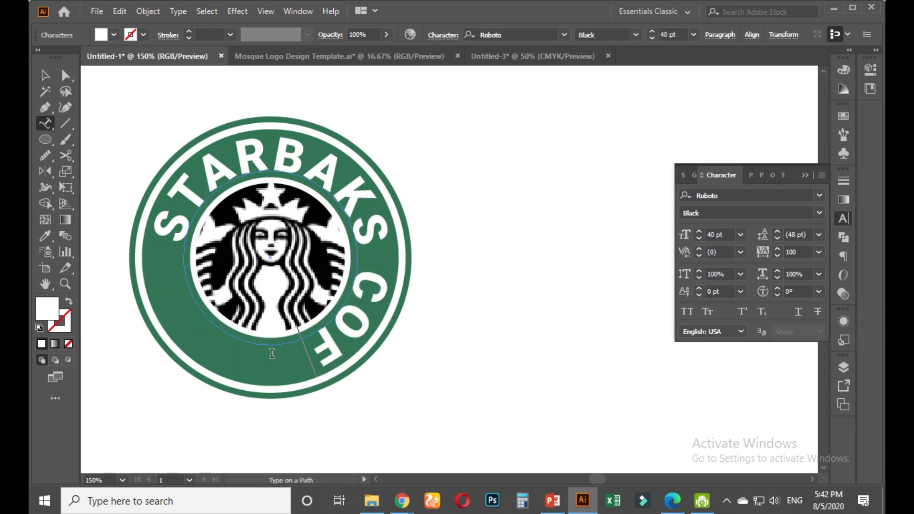
pyautogui.write('FE')
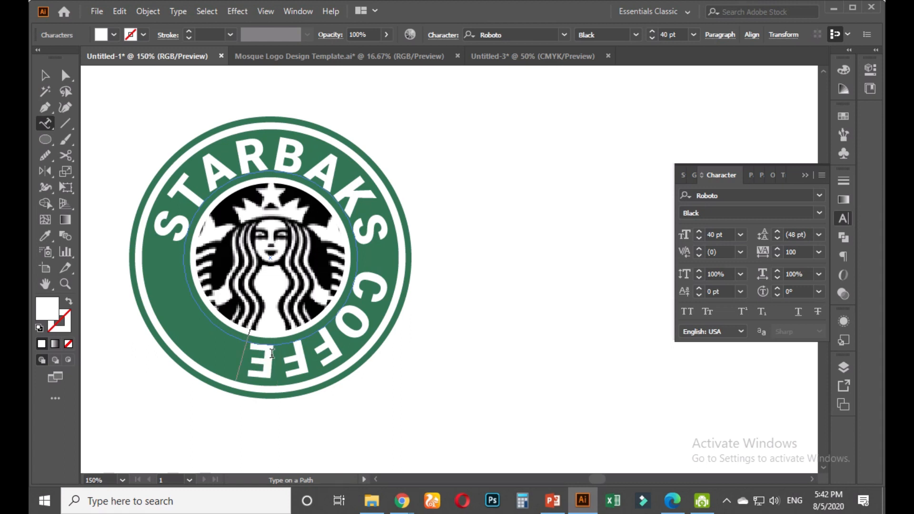
pyautogui.press('Escape')
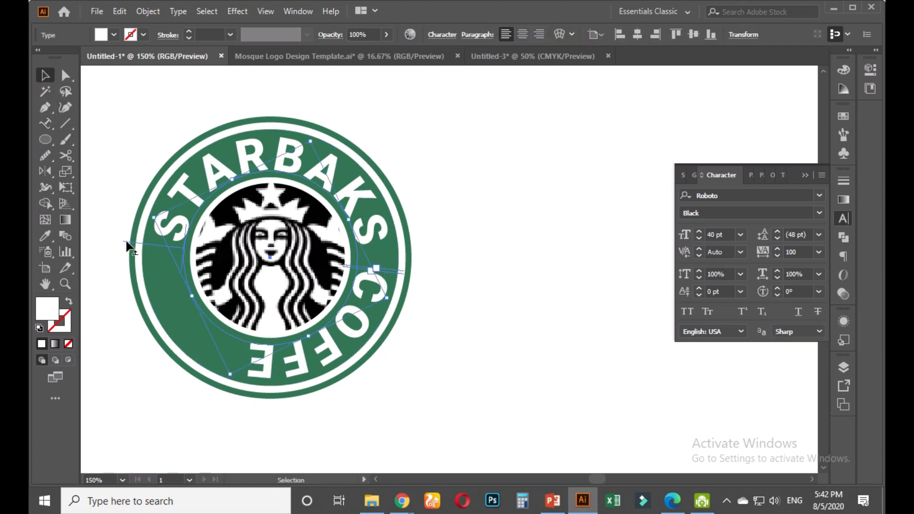
# Flip COFFE to the inside of its path, rotate it to read upright at the emblem's base, and move it down into the band
pyautogui.moveTo(126, 242); pyautogui.dragTo(189, 250)
pyautogui.moveTo(392, 300); pyautogui.dragTo(109, 263)
pyautogui.moveTo(300, 347); pyautogui.dragTo(302, 380)
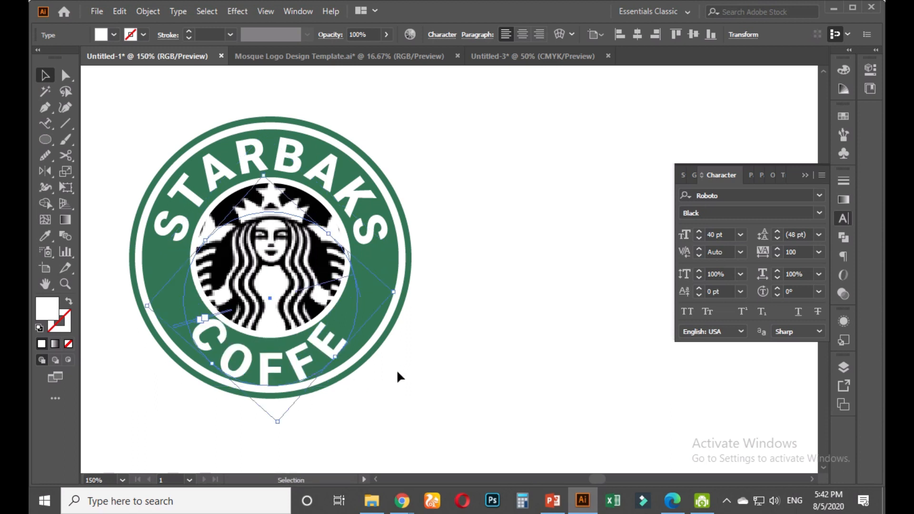
# Nudge the COFFE text slightly upwards within the lower green band
pyautogui.click(398, 373)
pyautogui.scroll(1, 331, 371)
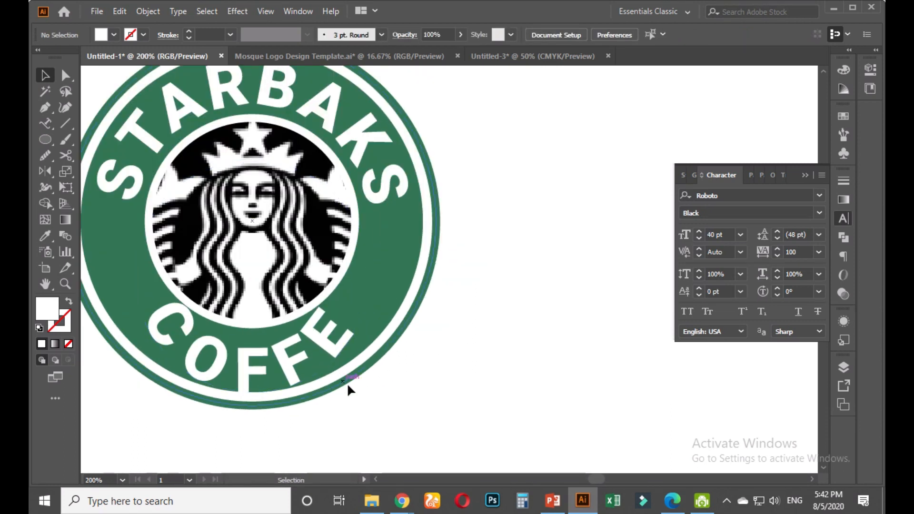
pyautogui.moveTo(350, 385); pyautogui.dragTo(382, 422)
pyautogui.click(358, 377)
pyautogui.press('Up')
pyautogui.press('Up')
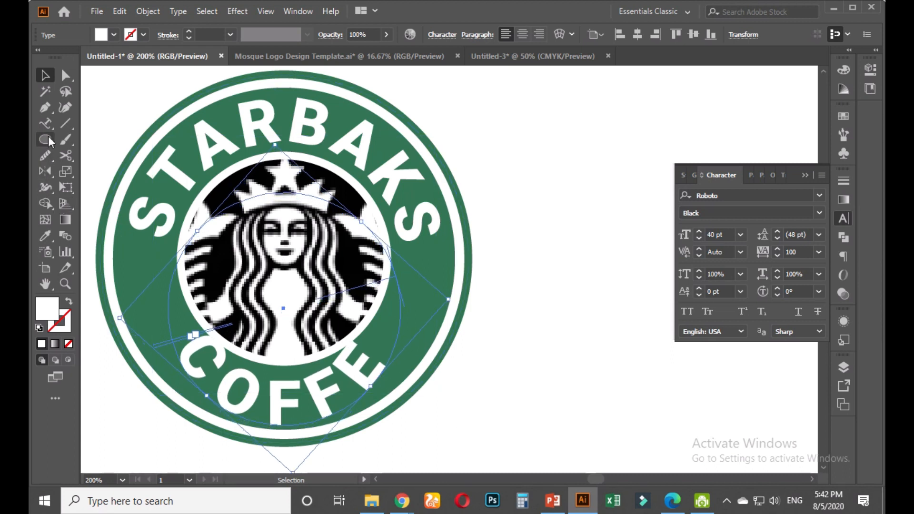
# Try to widen the letter E of the lower COFFE text with the Touch Type tool, and undo the change
pyautogui.moveTo(46, 125); pyautogui.dragTo(116, 218)
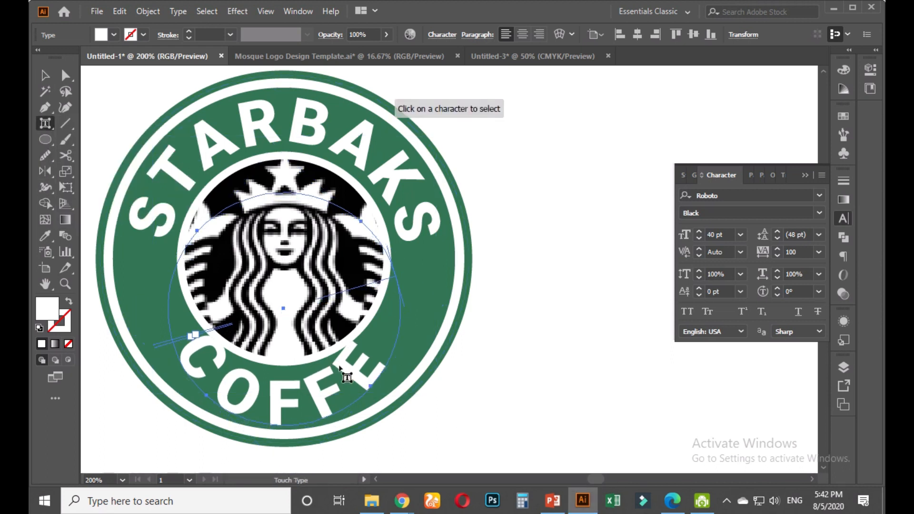
pyautogui.click(353, 352)
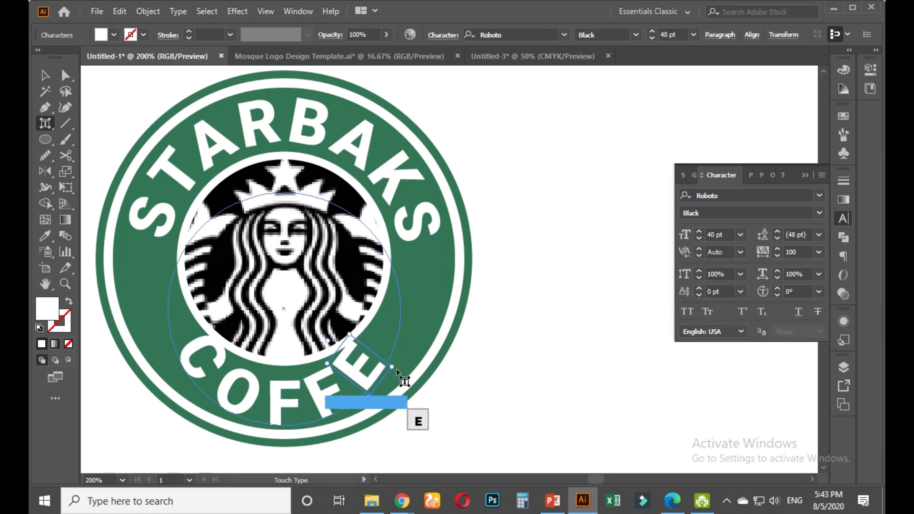
pyautogui.moveTo(397, 368); pyautogui.dragTo(400, 365)
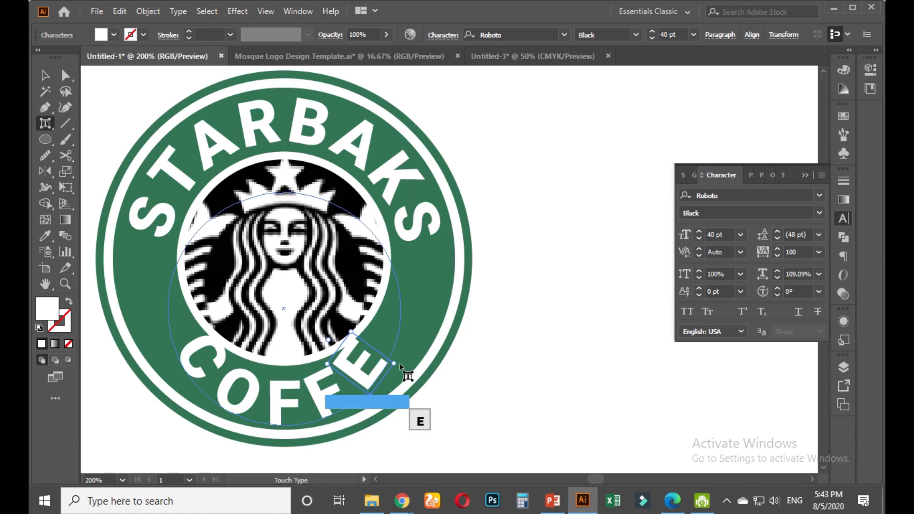
pyautogui.hotkey('ctrl', 'z')
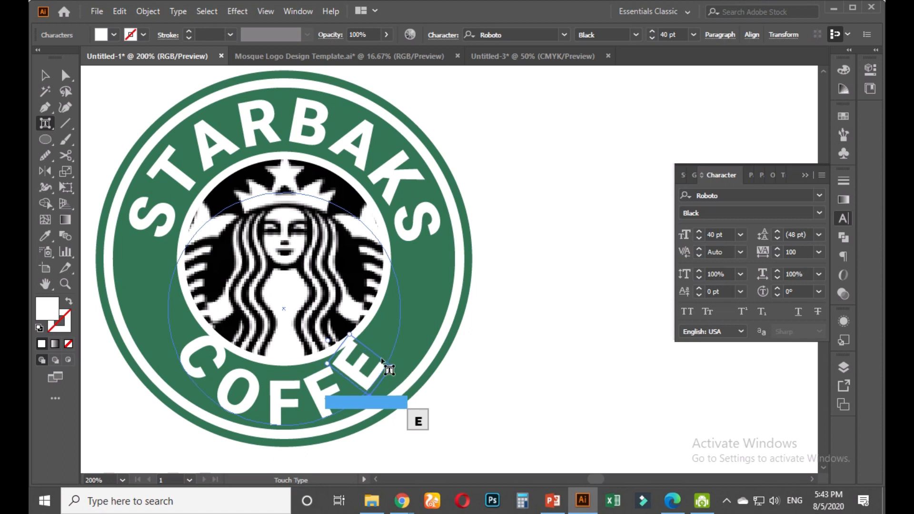
pyautogui.moveTo(350, 336); pyautogui.dragTo(337, 329)
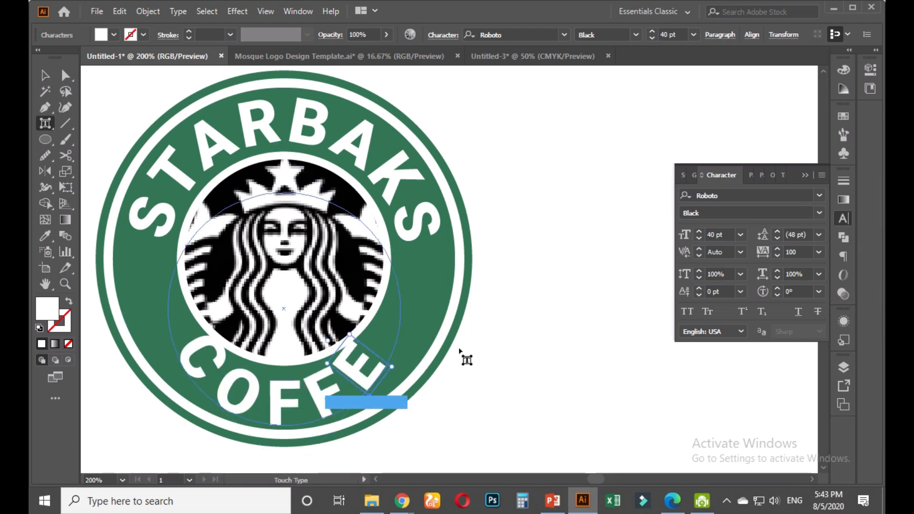
pyautogui.press('v')
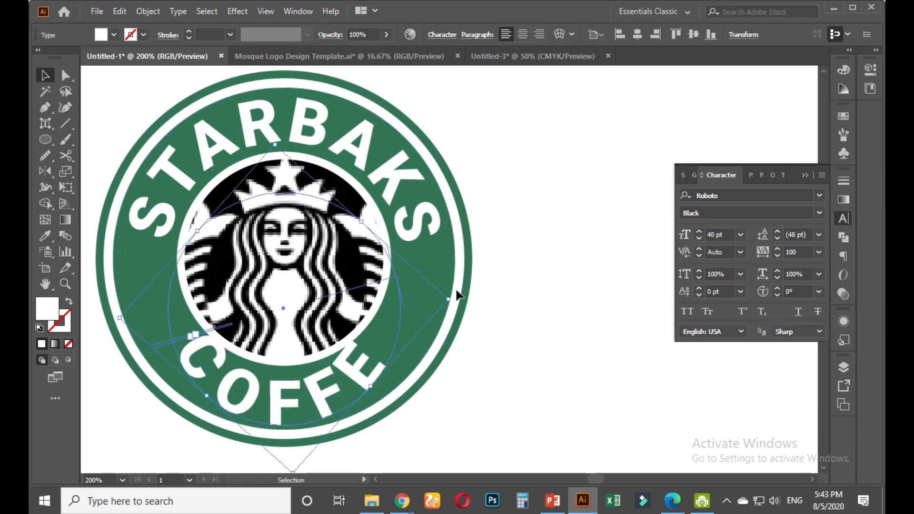
# Scale the COFFE text and its circular path up evenly to 46.39 pt, and try a tracking of 0 before undoing it
pyautogui.moveTo(450, 298); pyautogui.dragTo(476, 298)
pyautogui.click(819, 252)
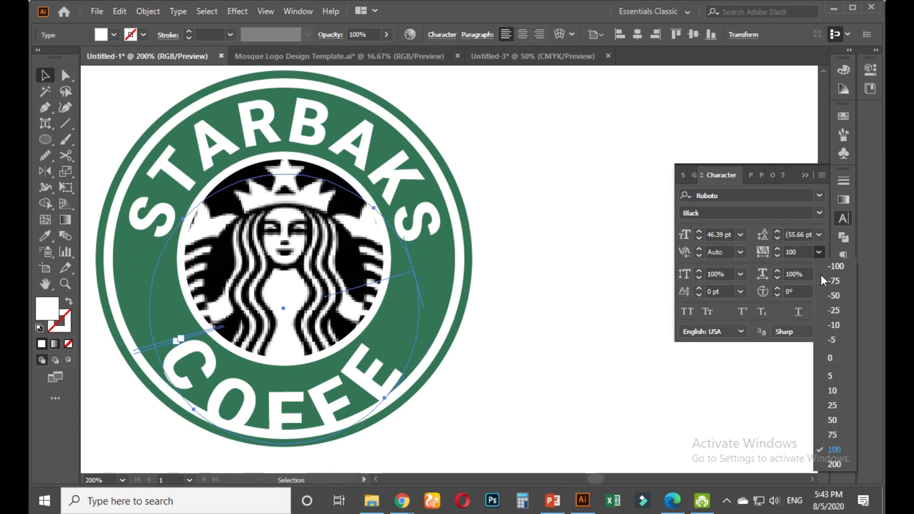
pyautogui.click(835, 362)
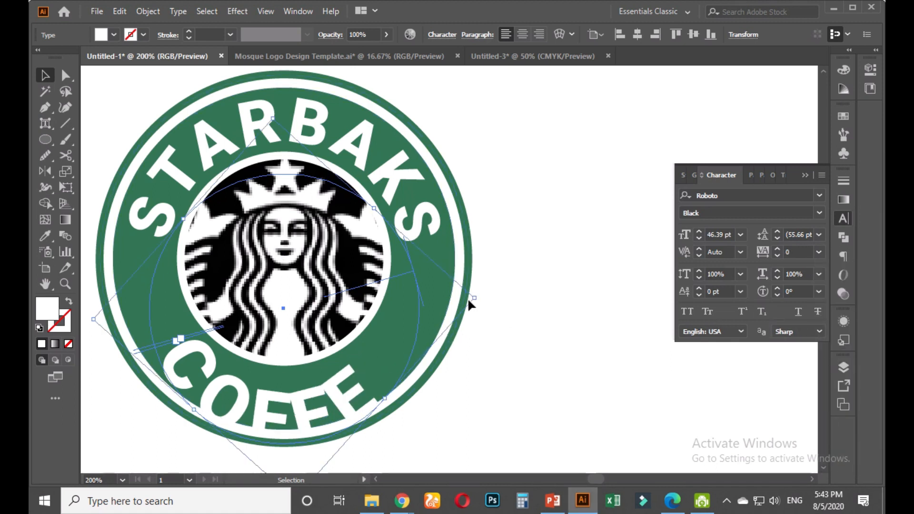
pyautogui.hotkey('ctrl', 'z')
# Nudge the enlarged COFFE text upwards until its letters sit inside the lower green band
pyautogui.press('Up')
pyautogui.press('Up')
pyautogui.press('Up')
pyautogui.press('Up')
pyautogui.press('Up')
pyautogui.press('Up')
pyautogui.press('Up')
pyautogui.press('Up')
pyautogui.press('Up')
pyautogui.press('Up')
pyautogui.press('Up')
pyautogui.press('Up')
pyautogui.press('Up')
pyautogui.press('Up')
pyautogui.press('Up')
pyautogui.press('Up')
pyautogui.press('Up')
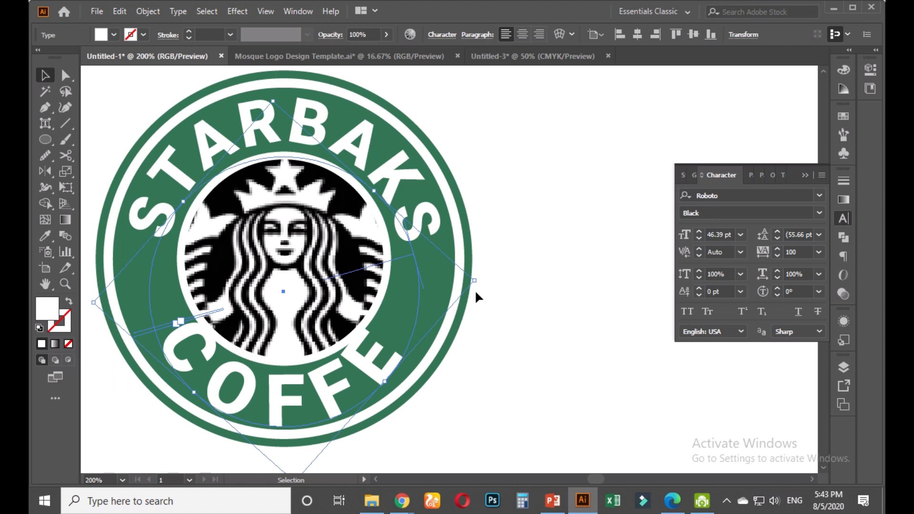
pyautogui.click(483, 351)
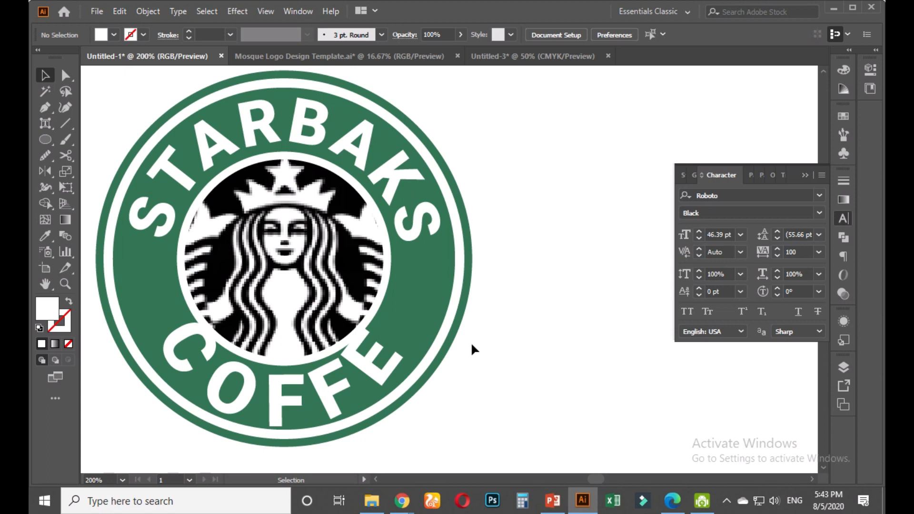
# Place a duplicate of the COFFE text beside the emblem on its right and recolour it with the band's green using the Eyedropper
pyautogui.click(375, 386)
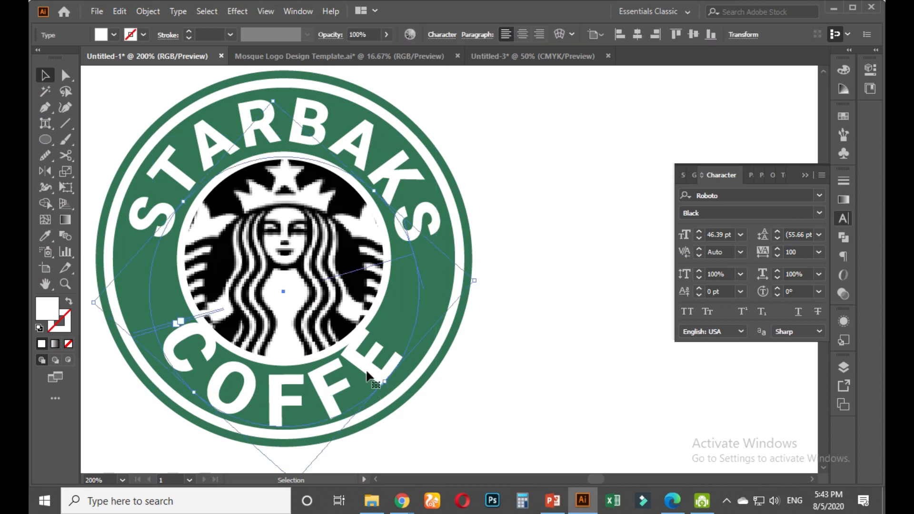
pyautogui.rightClick(369, 378)
pyautogui.click(565, 489)
pyautogui.moveTo(364, 362); pyautogui.dragTo(670, 363)
pyautogui.click(45, 236)
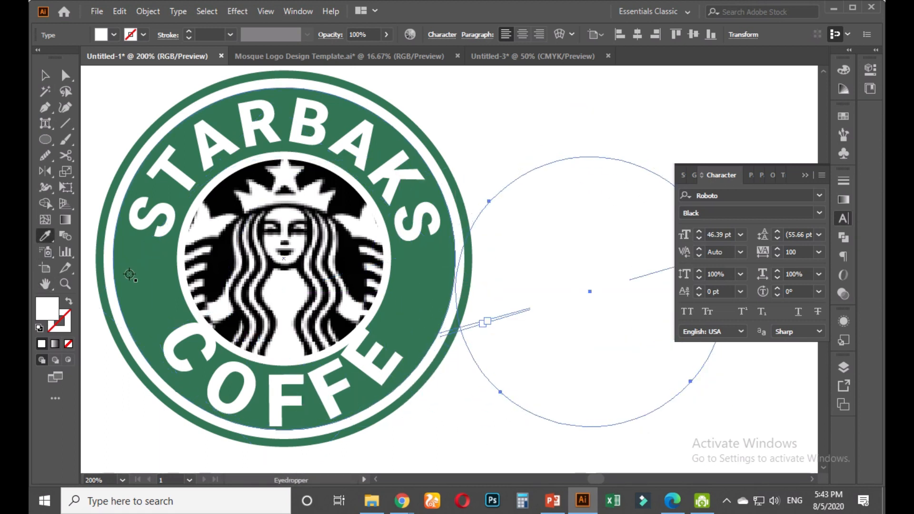
pyautogui.click(136, 276)
pyautogui.press('v')
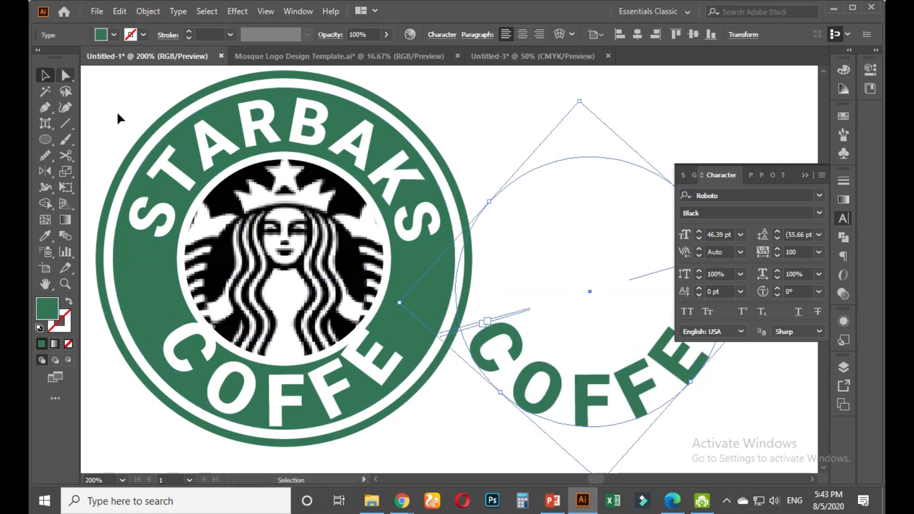
pyautogui.click(454, 432)
# Set the emblem's white COFFE text to 43 pt and rotate it anticlockwise to centre it at the emblem's base
pyautogui.scroll(3, 436, 414)
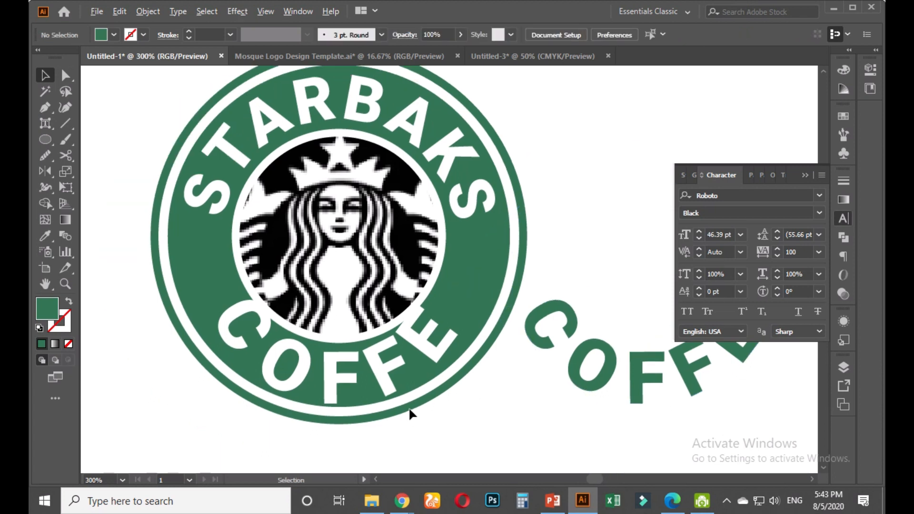
pyautogui.click(436, 345)
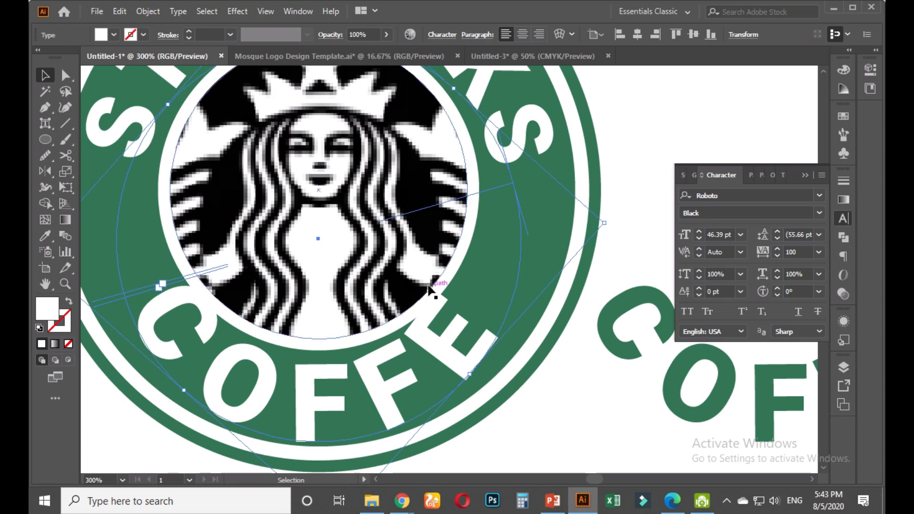
pyautogui.scroll(-1, 202, 157)
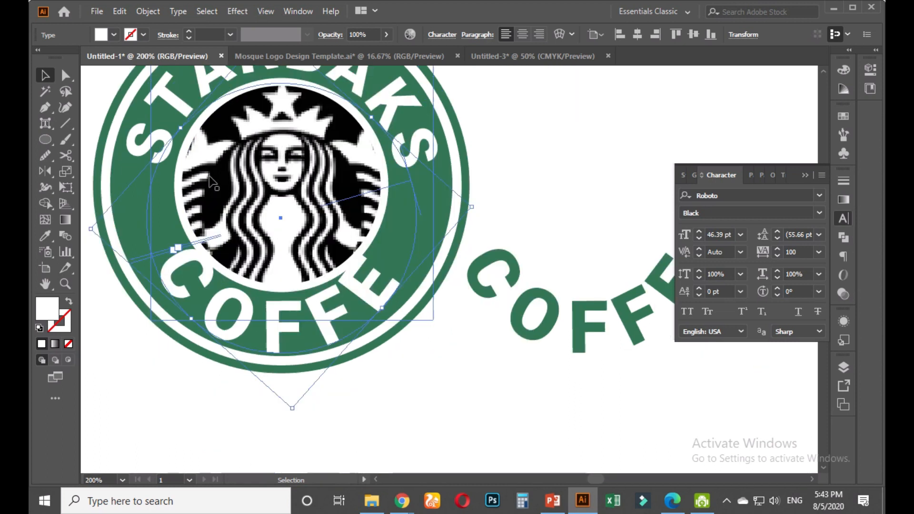
pyautogui.scroll(1, 278, 326)
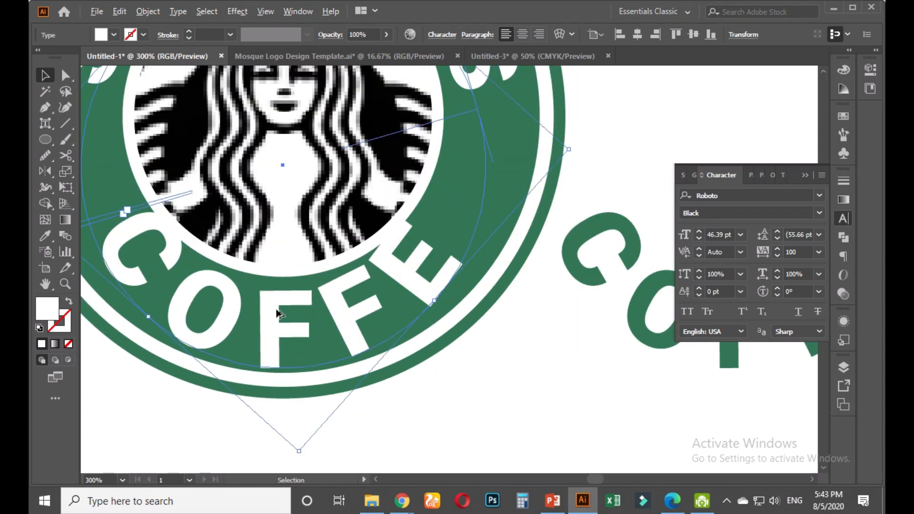
pyautogui.scroll(-4, 277, 314)
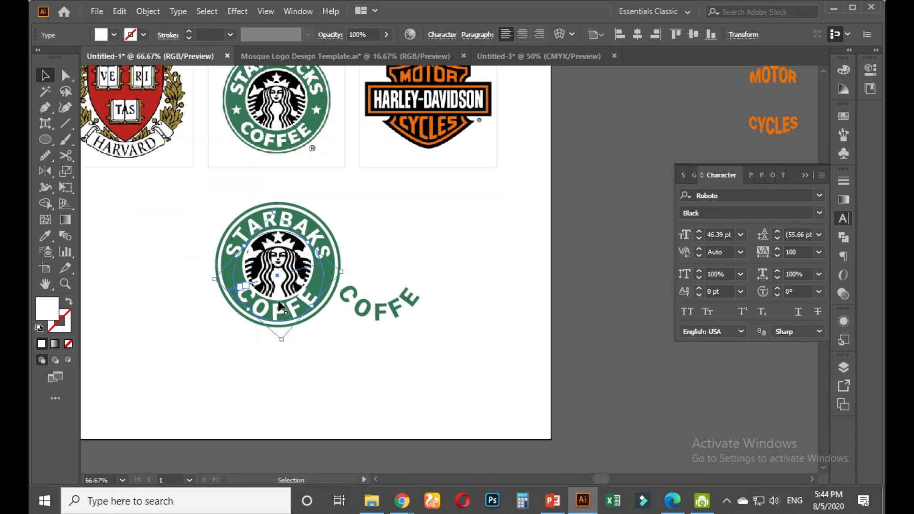
pyautogui.scroll(3, 279, 309)
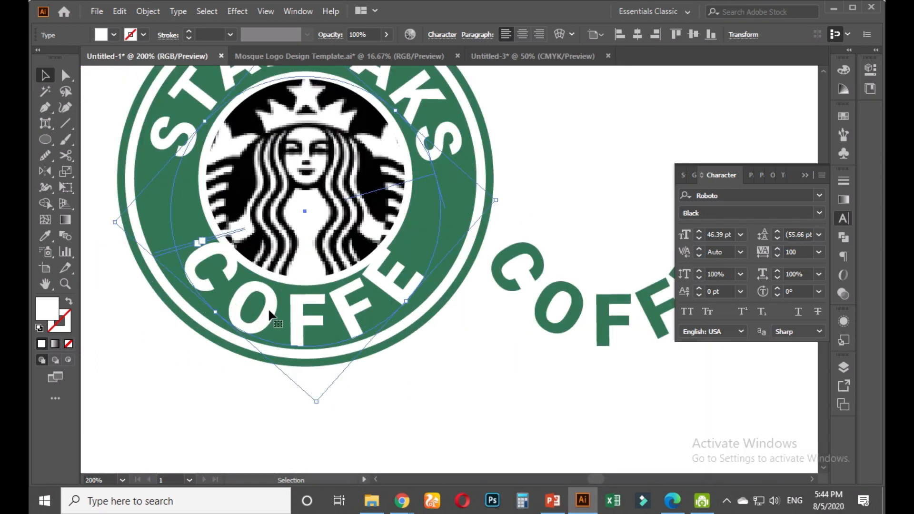
pyautogui.click(719, 235)
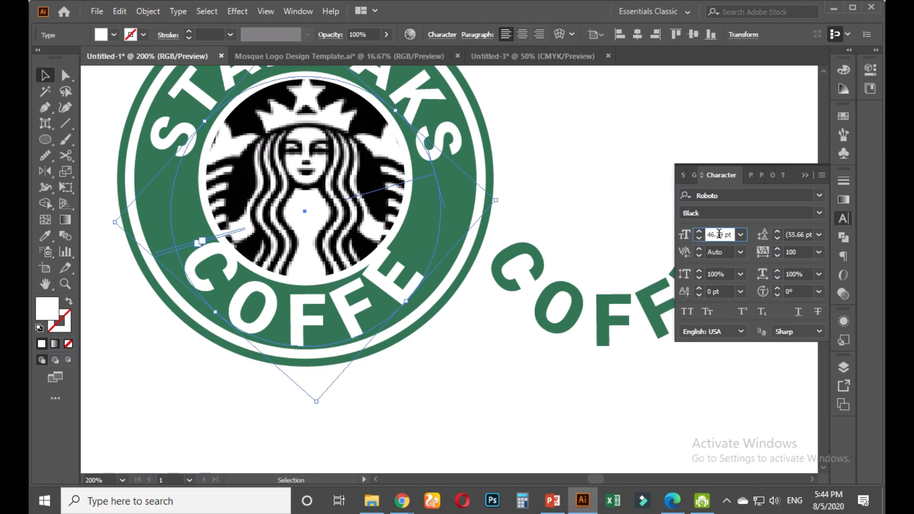
pyautogui.scroll(-3, 719, 233)
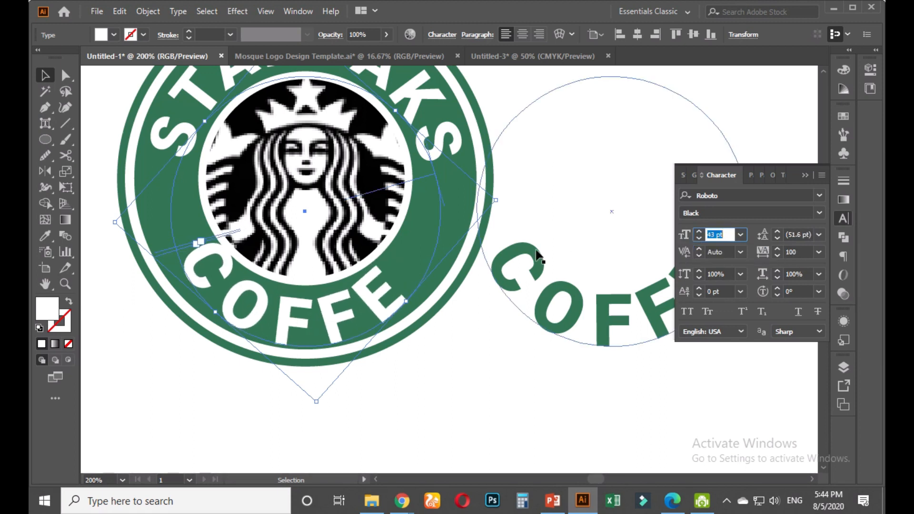
pyautogui.moveTo(504, 199); pyautogui.dragTo(522, 165)
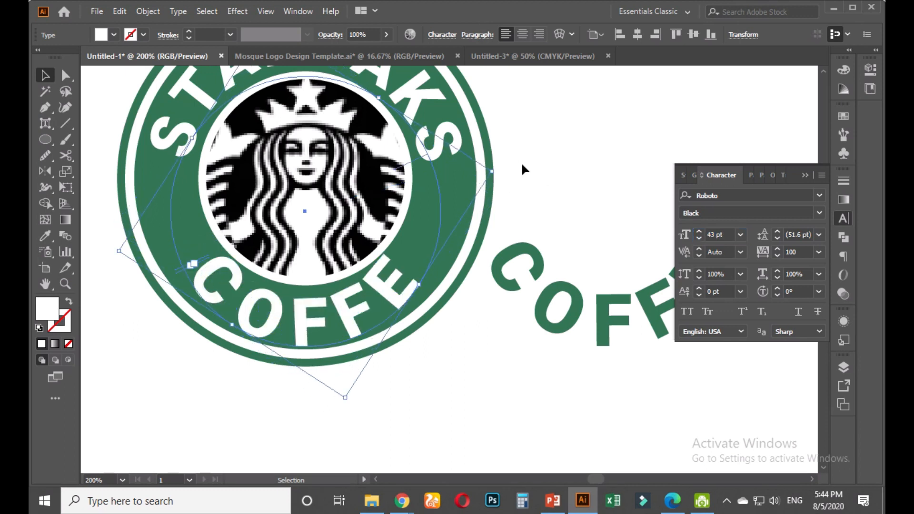
# Try a wider tracking on the white COFFE text and return it to 100
pyautogui.click(800, 253)
pyautogui.press('Up')
pyautogui.press('Up')
pyautogui.press('Up')
pyautogui.press('Up')
pyautogui.press('Up')
pyautogui.press('Up')
pyautogui.press('Up')
pyautogui.press('Up')
pyautogui.press('Up')
pyautogui.press('Up')
pyautogui.press('Up')
pyautogui.press('Up')
pyautogui.press('Up')
pyautogui.press('Up')
pyautogui.press('Up')
pyautogui.press('Up')
pyautogui.press('Up')
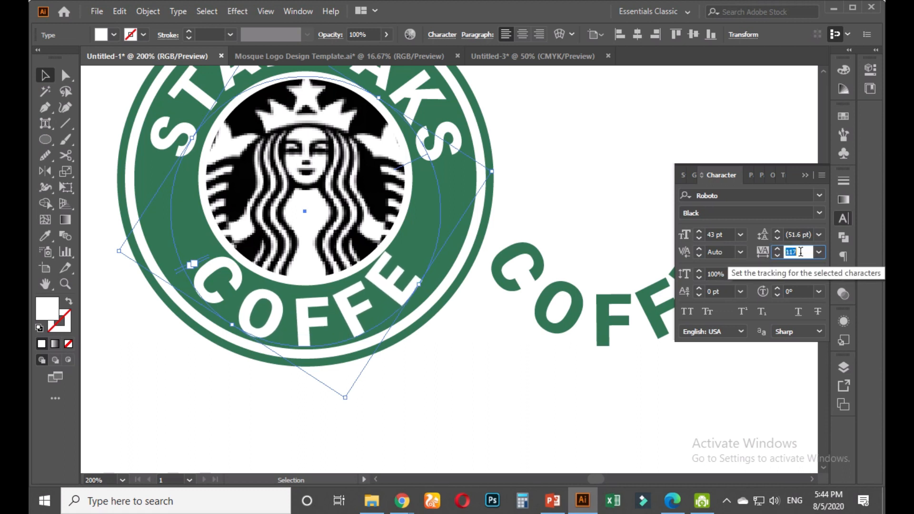
pyautogui.press('Up')
pyautogui.press('Up')
pyautogui.press('Up')
pyautogui.press('Down')
pyautogui.press('Down')
pyautogui.press('Down')
pyautogui.press('Down')
pyautogui.press('Down')
pyautogui.press('Down')
pyautogui.press('Down')
pyautogui.press('Down')
pyautogui.press('Down')
pyautogui.press('Down')
pyautogui.press('Down')
pyautogui.press('Down')
pyautogui.press('Down')
pyautogui.press('Down')
pyautogui.press('Down')
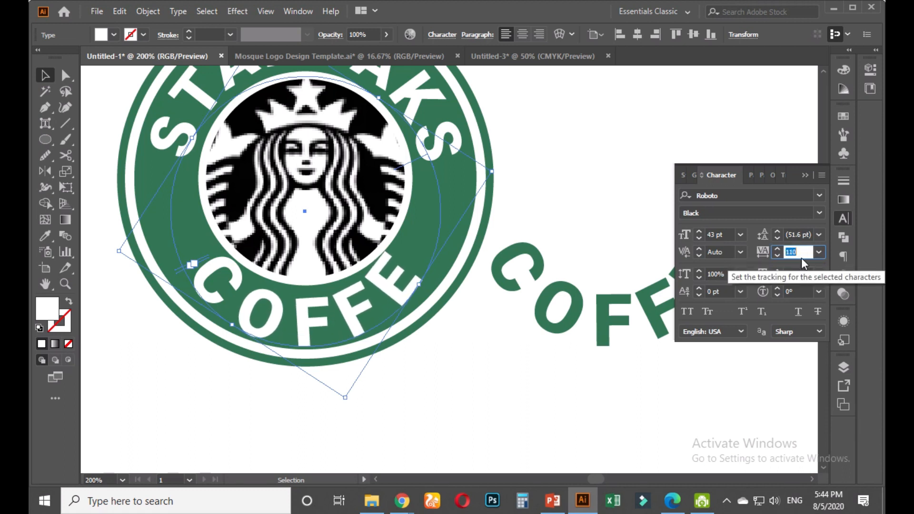
pyautogui.press('Down')
pyautogui.press('Down')
pyautogui.press('Down')
pyautogui.press('Down')
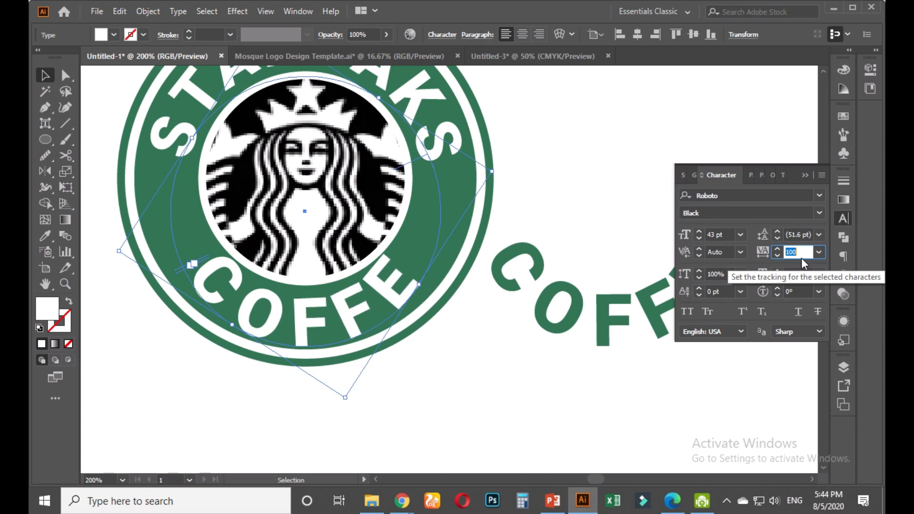
# Try font sizes for the white COFFE text between 45 pt and 39 pt, leaving it at 39 pt
pyautogui.click(729, 233)
pyautogui.press('Up')
pyautogui.press('Up')
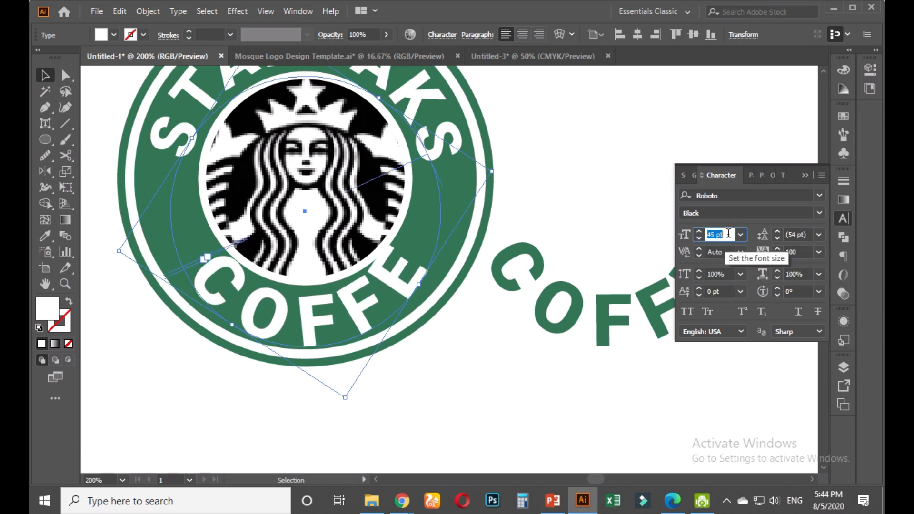
pyautogui.press('Down')
pyautogui.press('Down')
pyautogui.press('Down')
pyautogui.press('Down')
pyautogui.press('Down')
pyautogui.press('Down')
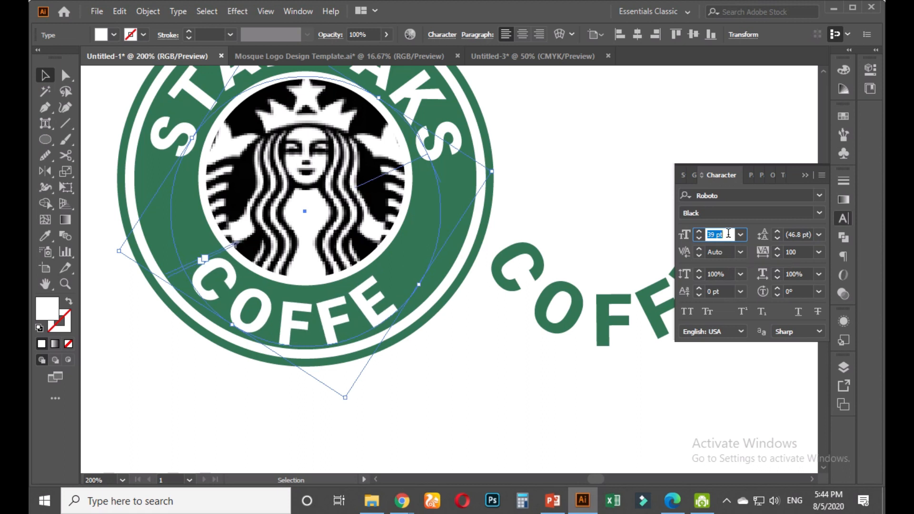
pyautogui.click(531, 212)
# Compare the emblem with the reference Starbucks logo and set the white COFFE text's font size to 40 pt
pyautogui.scroll(-2, 533, 210)
pyautogui.moveTo(284, 120); pyautogui.dragTo(326, 337)
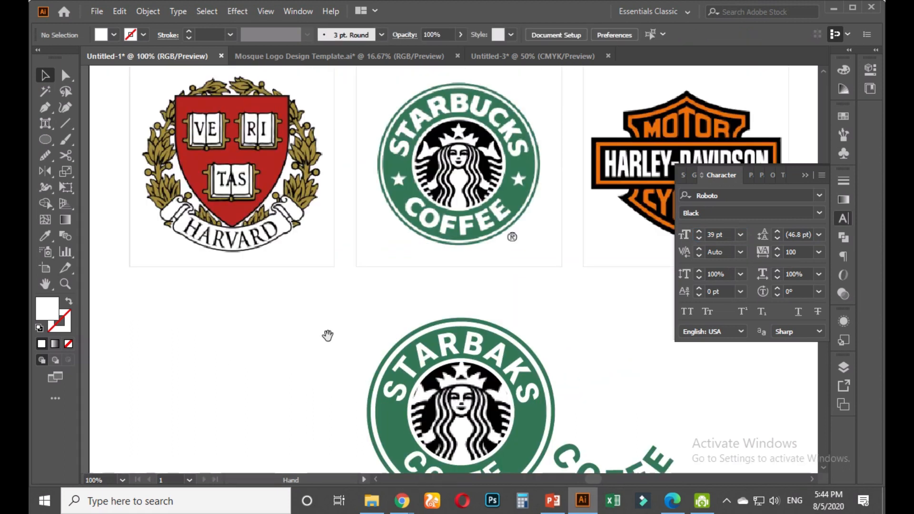
pyautogui.scroll(-1, 444, 258)
pyautogui.moveTo(453, 266); pyautogui.dragTo(361, 144)
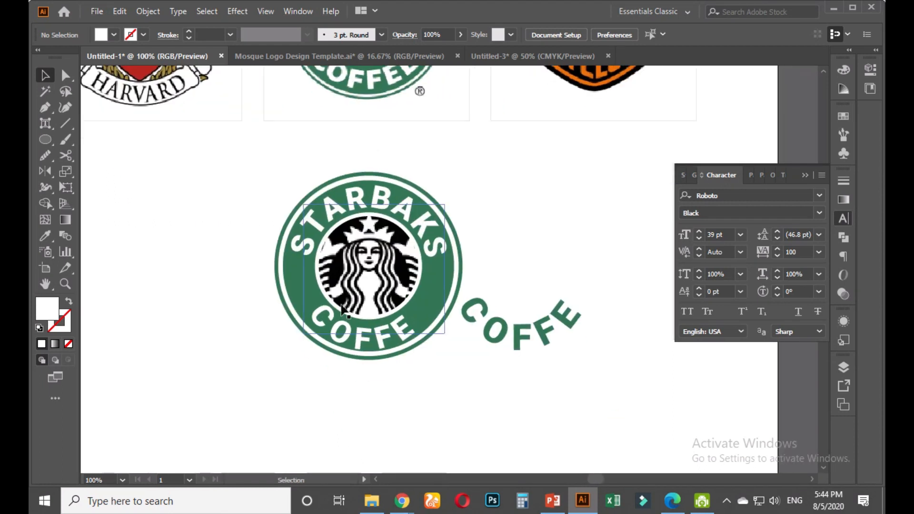
pyautogui.scroll(3, 335, 338)
pyautogui.click(404, 335)
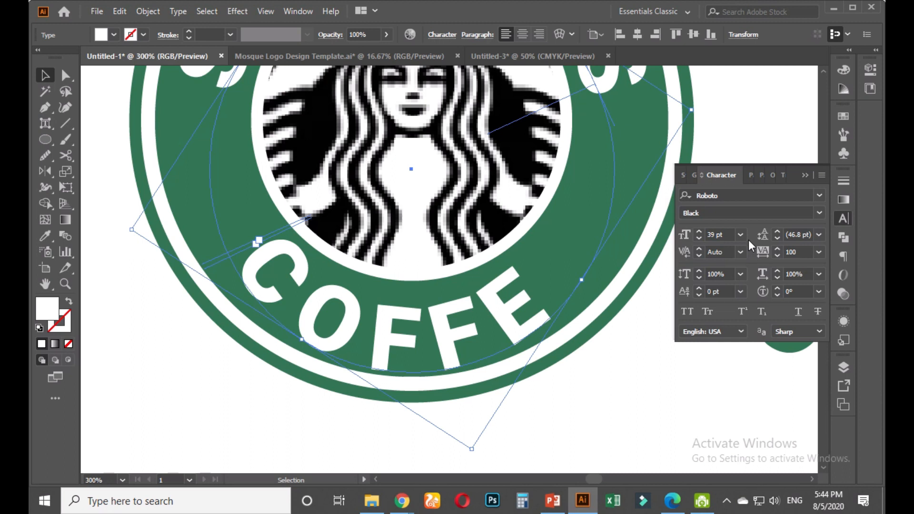
pyautogui.click(733, 230)
pyautogui.press('Up')
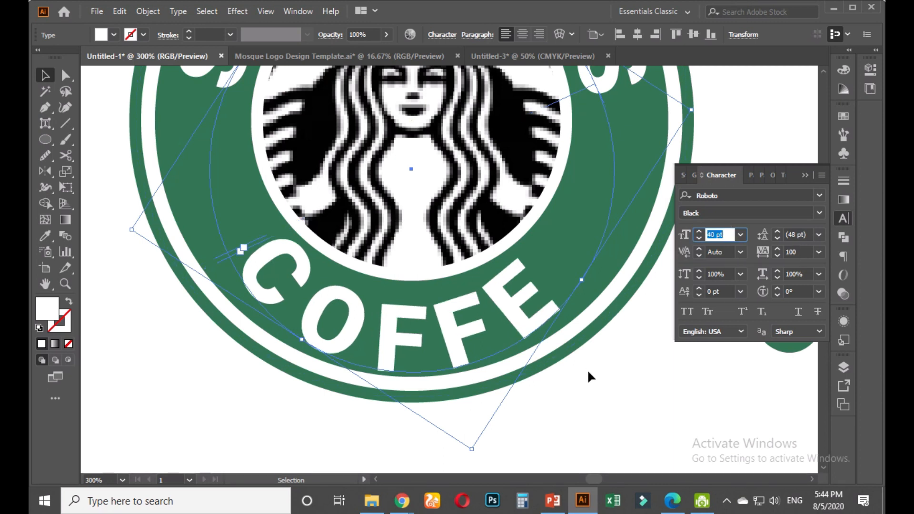
pyautogui.click(588, 375)
# Convert the emblem's white COFFE text to outlines
pyautogui.click(494, 293)
pyautogui.rightClick(494, 293)
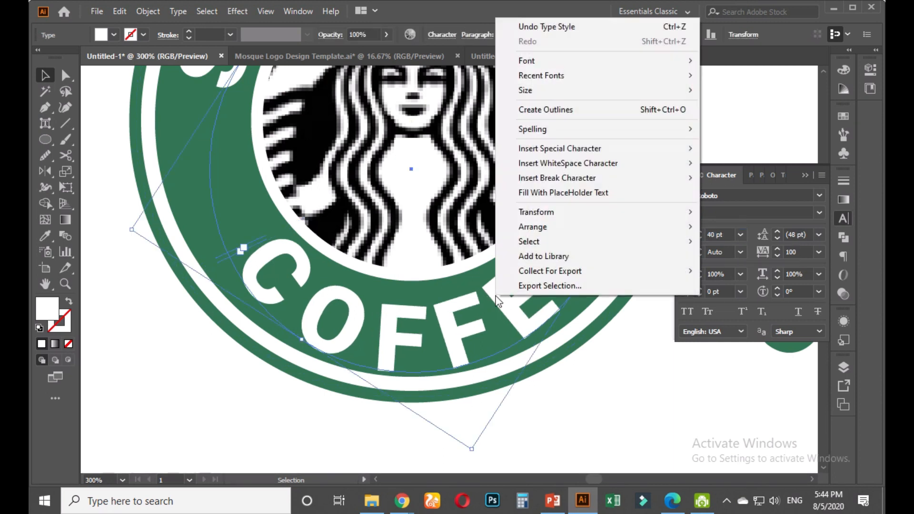
pyautogui.click(560, 109)
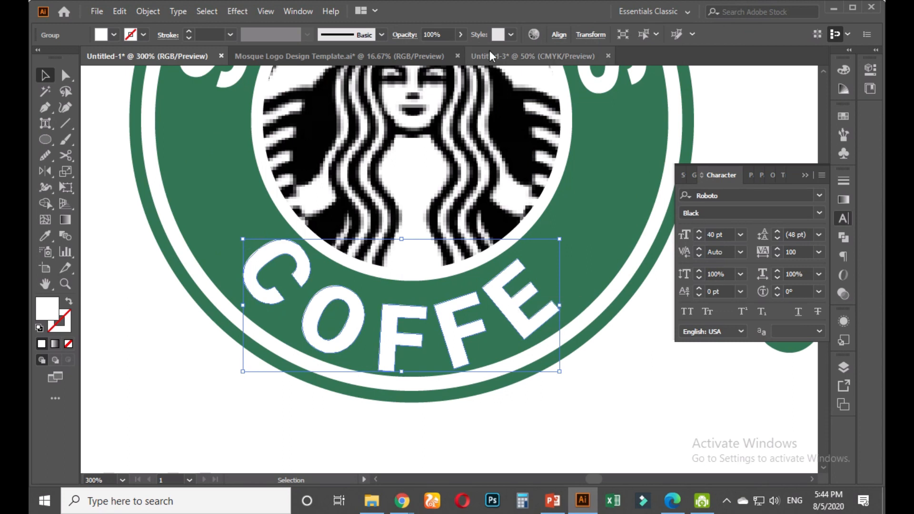
# Apply a horizontal Arc warp with an 8% bend to the emblem's outlined white COFFE lettering
pyautogui.click(305, 10)
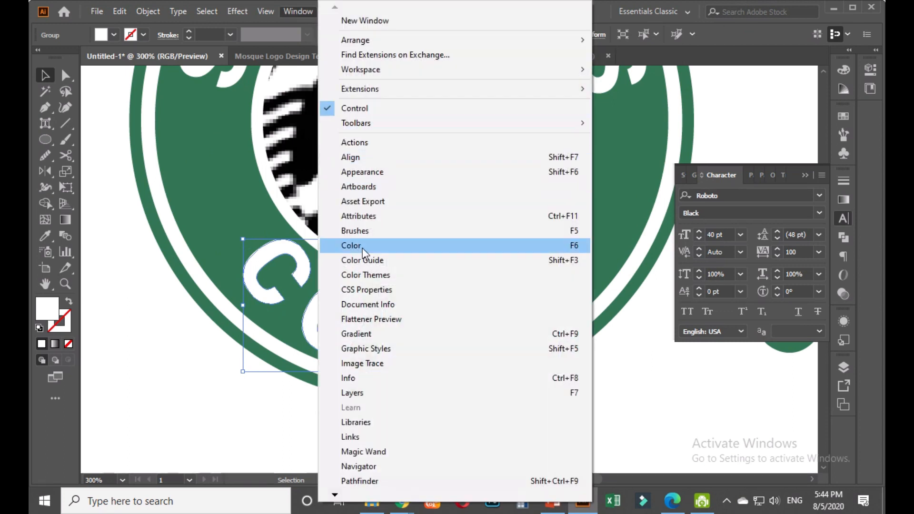
pyautogui.moveTo(237, 11)
pyautogui.moveTo(267, 181)
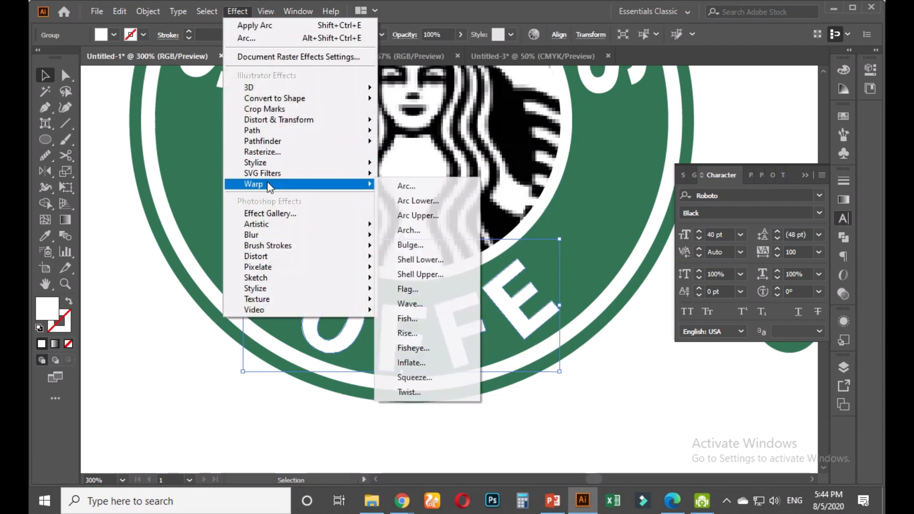
pyautogui.click(398, 184)
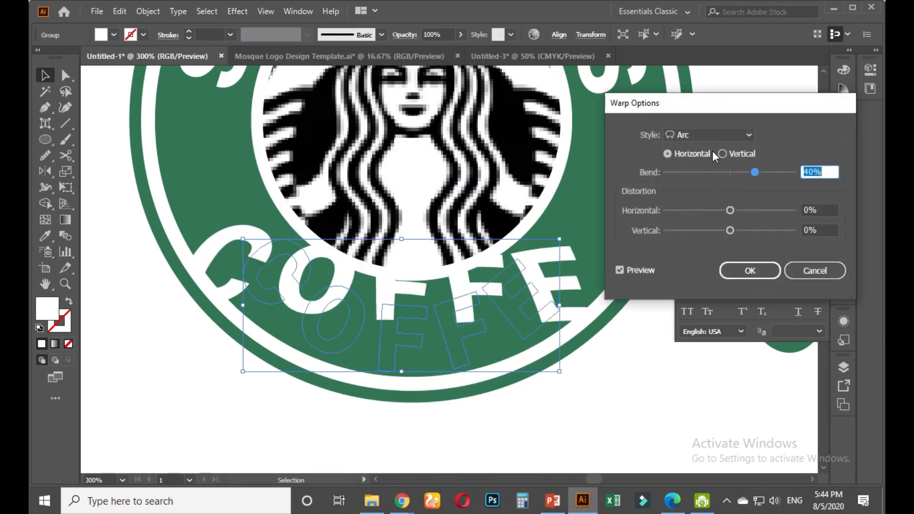
pyautogui.moveTo(740, 175); pyautogui.dragTo(721, 173)
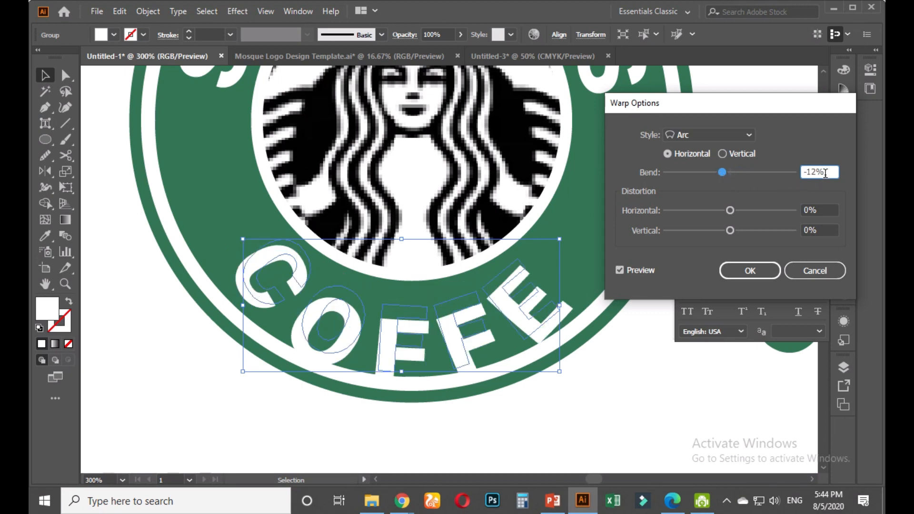
pyautogui.press('Down')
pyautogui.press('Down')
pyautogui.press('Up')
pyautogui.press('Up')
pyautogui.press('Up')
pyautogui.press('Up')
pyautogui.press('Up')
pyautogui.press('Up')
pyautogui.press('Up')
pyautogui.press('Up')
pyautogui.press('Up')
pyautogui.press('Up')
pyautogui.press('Up')
pyautogui.press('Up')
pyautogui.press('Up')
pyautogui.press('Up')
pyautogui.press('Up')
pyautogui.press('Up')
pyautogui.press('Up')
pyautogui.press('Up')
pyautogui.press('Up')
pyautogui.press('Up')
pyautogui.press('Up')
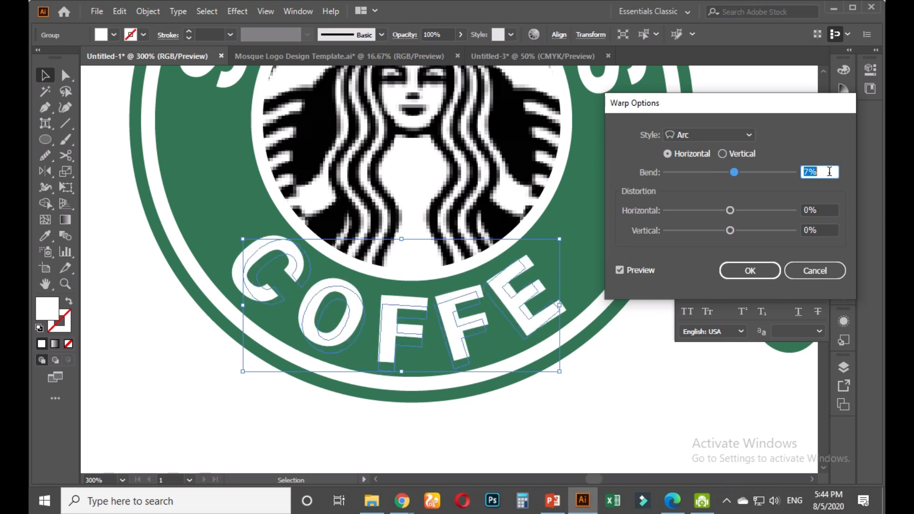
pyautogui.press('Up')
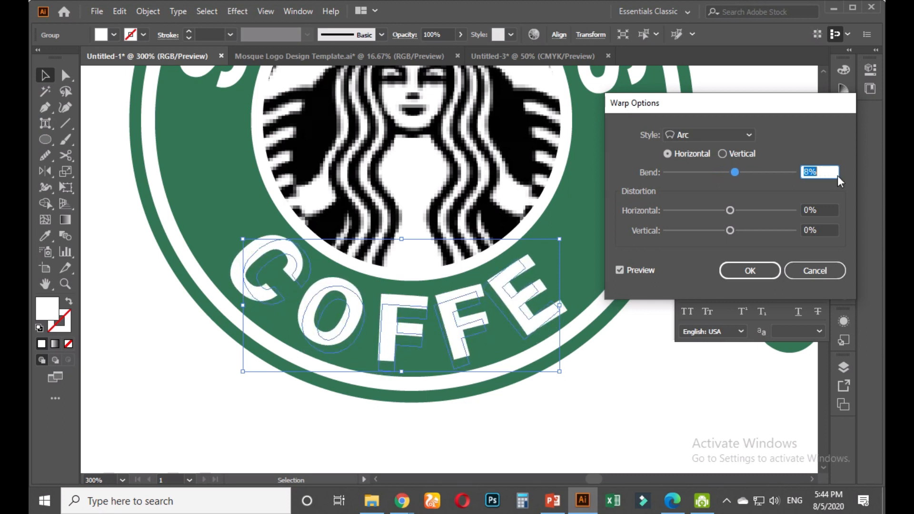
pyautogui.click(769, 271)
# Expand the appearance of the warped white COFFE lettering and deselect it
pyautogui.click(143, 14)
pyautogui.click(227, 178)
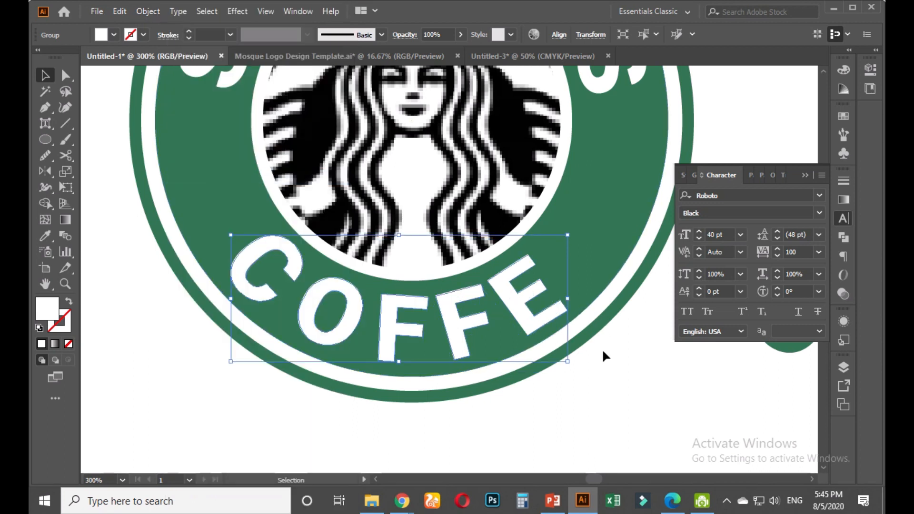
pyautogui.click(603, 367)
pyautogui.scroll(-3, 603, 369)
pyautogui.moveTo(603, 374); pyautogui.dragTo(485, 410)
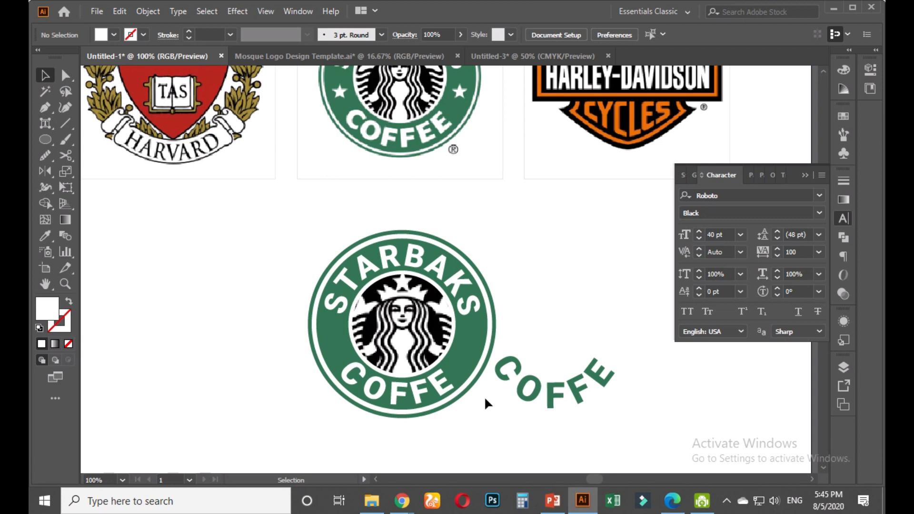
pyautogui.scroll(2, 461, 424)
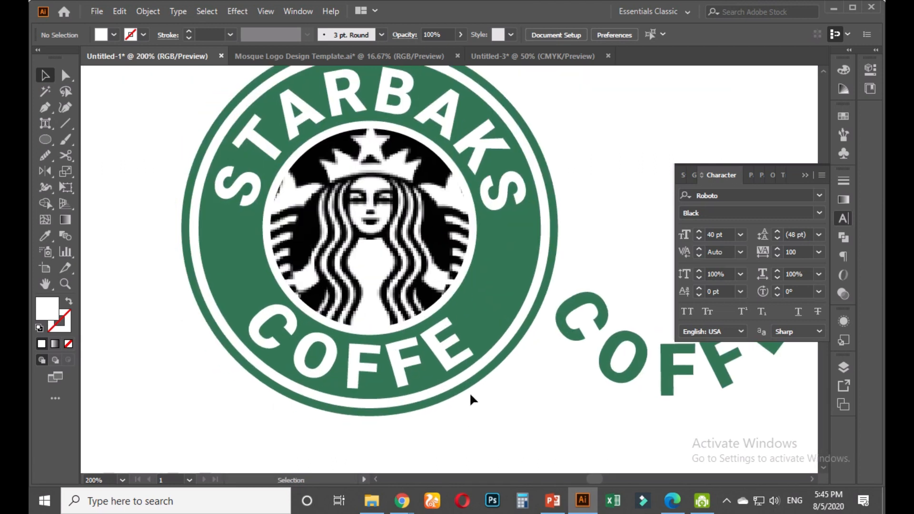
# Align the white COFFE lettering horizontally to the center of the clipped siren image
pyautogui.click(441, 351)
pyautogui.click(387, 204)
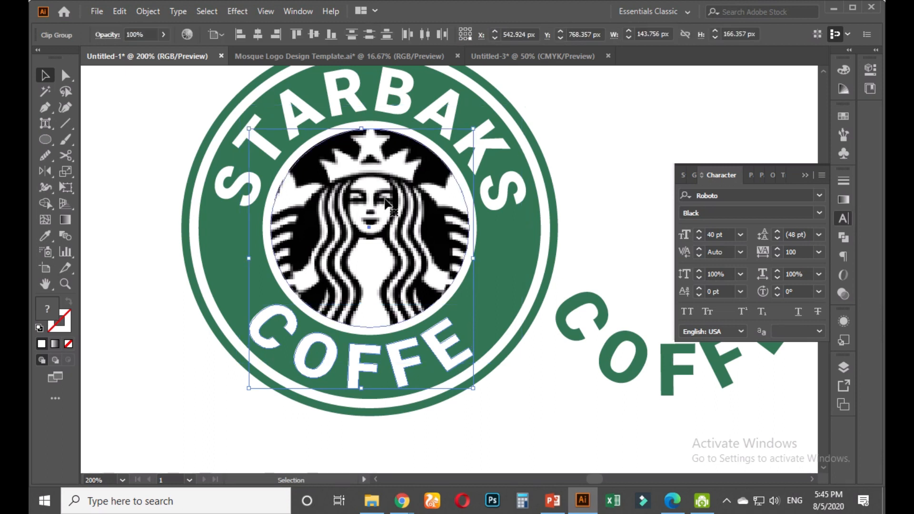
pyautogui.click(260, 34)
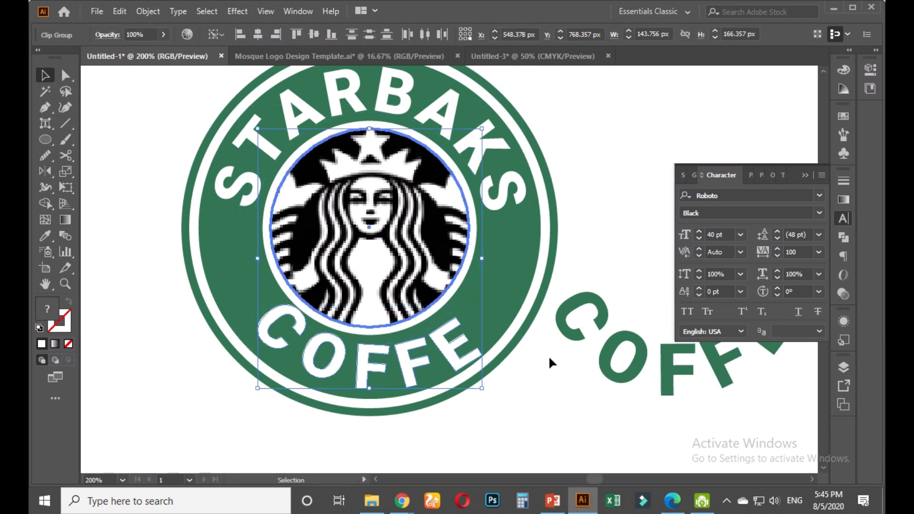
pyautogui.click(527, 389)
# Rotate the white COFFE lettering slightly counterclockwise so that it follows the emblem's lower band
pyautogui.click(454, 350)
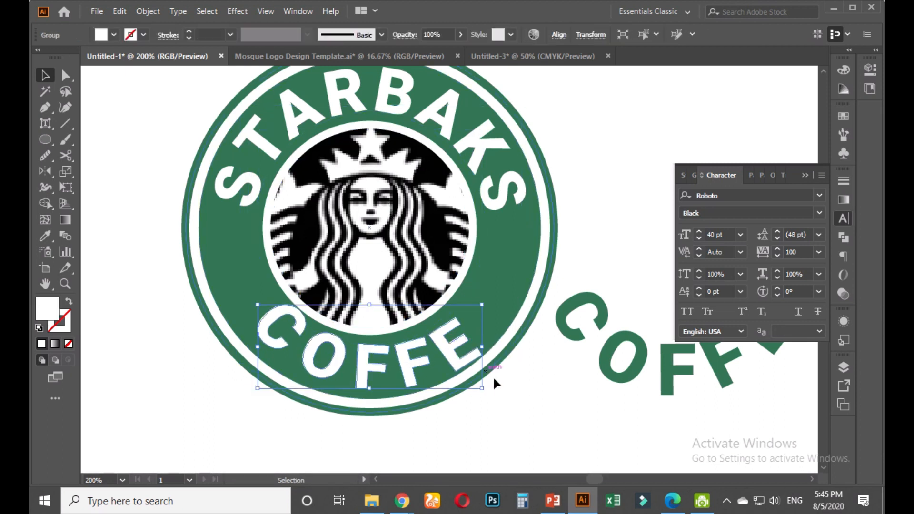
pyautogui.moveTo(488, 390); pyautogui.dragTo(494, 380)
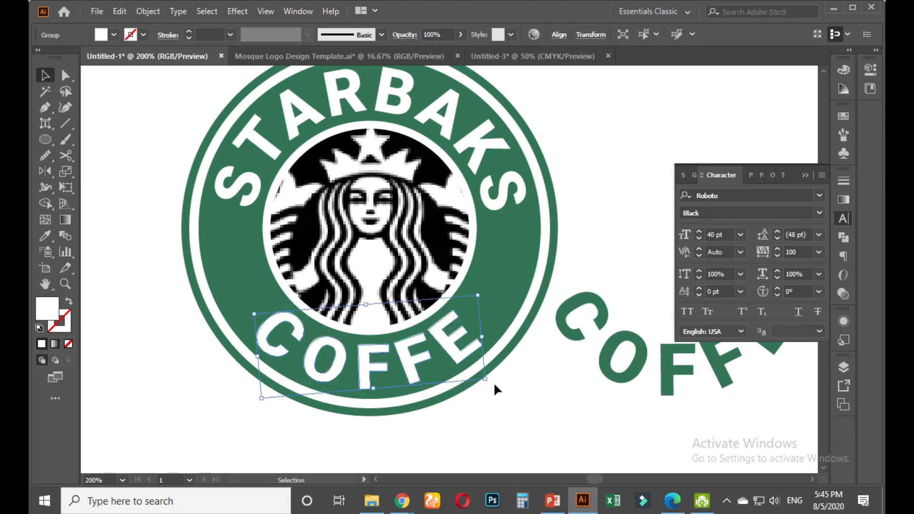
pyautogui.click(507, 387)
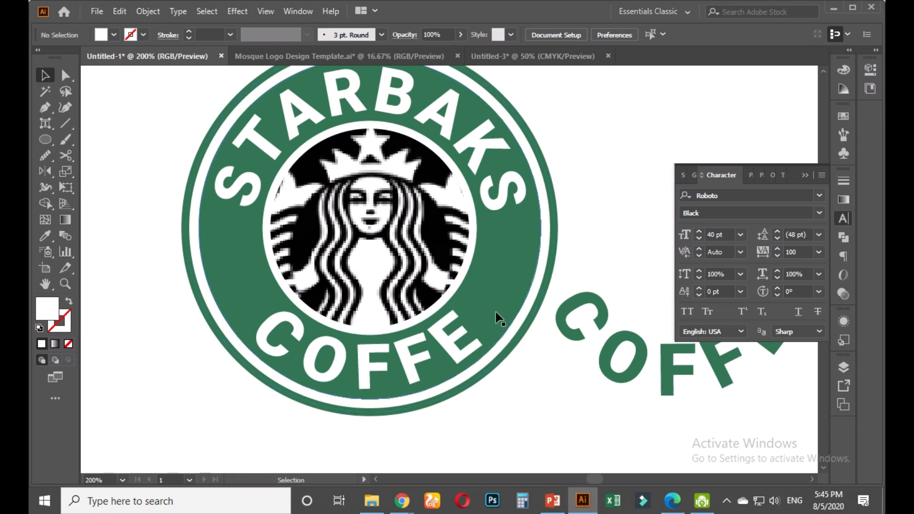
# Move the spare green COFFE text on its circular path farther right, away from the emblem
pyautogui.scroll(-1, 495, 314)
pyautogui.moveTo(563, 200); pyautogui.dragTo(536, 230)
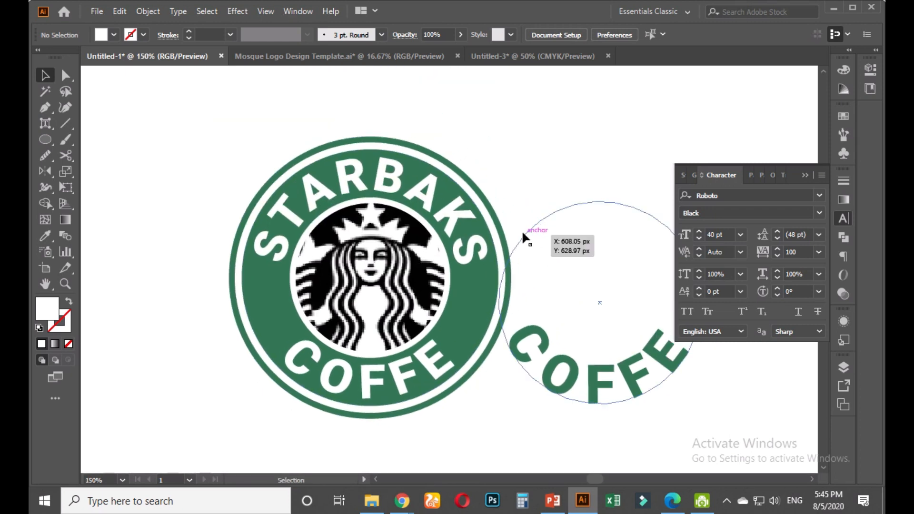
pyautogui.scroll(-1, 551, 363)
pyautogui.moveTo(527, 373); pyautogui.dragTo(437, 367)
pyautogui.moveTo(501, 346); pyautogui.dragTo(568, 342)
pyautogui.click(448, 346)
# Inspect how the white COFFE lettering fits within the emblem's lower green band
pyautogui.scroll(1, 401, 340)
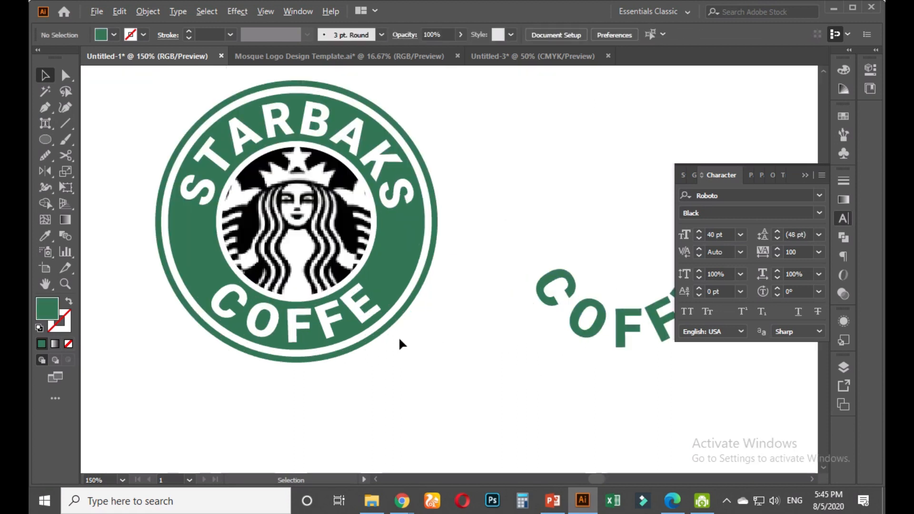
pyautogui.scroll(2, 314, 320)
pyautogui.click(241, 298)
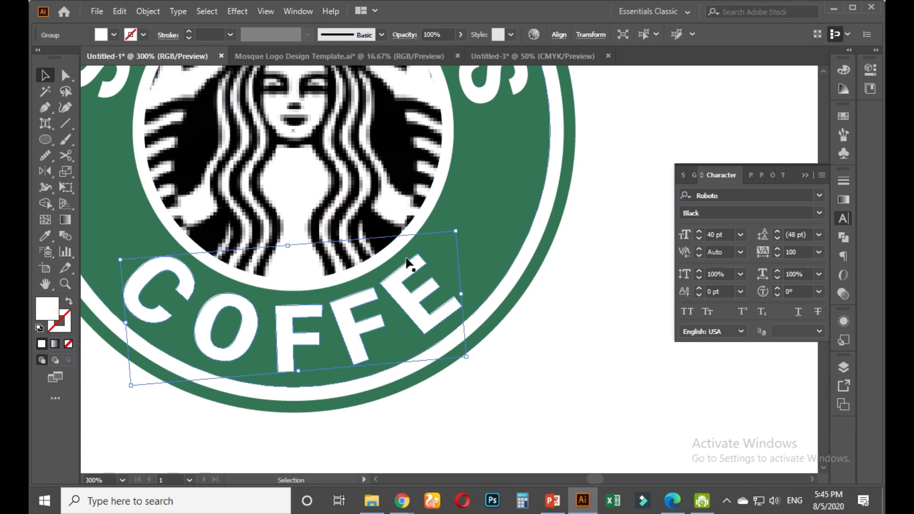
pyautogui.click(543, 357)
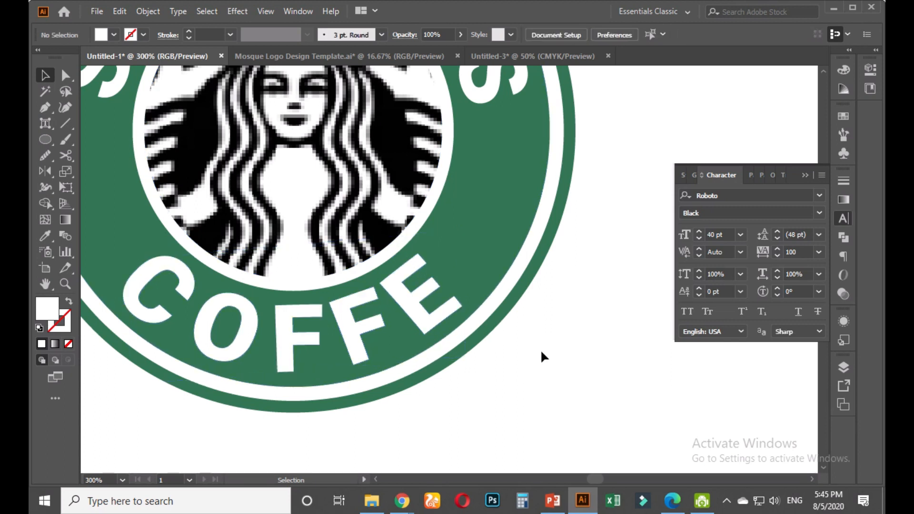
pyautogui.scroll(-2, 541, 353)
pyautogui.scroll(1, 490, 322)
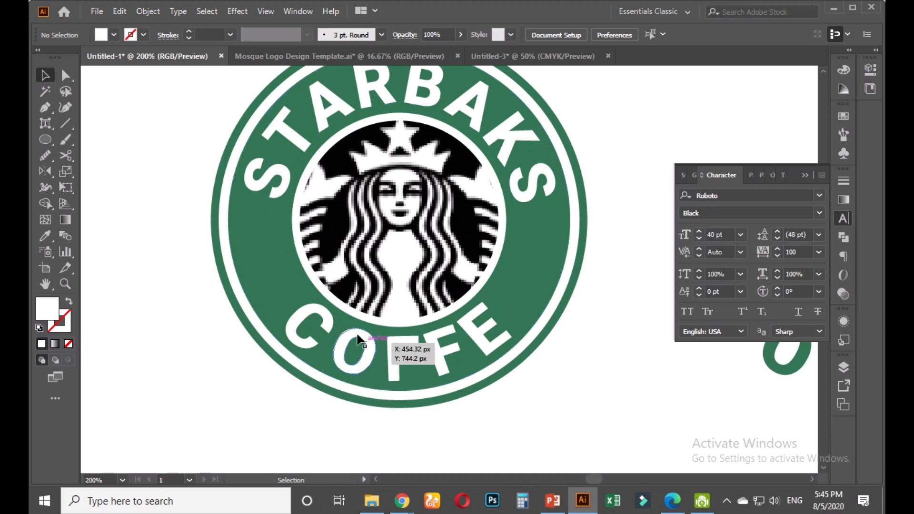
pyautogui.moveTo(586, 347); pyautogui.dragTo(581, 361)
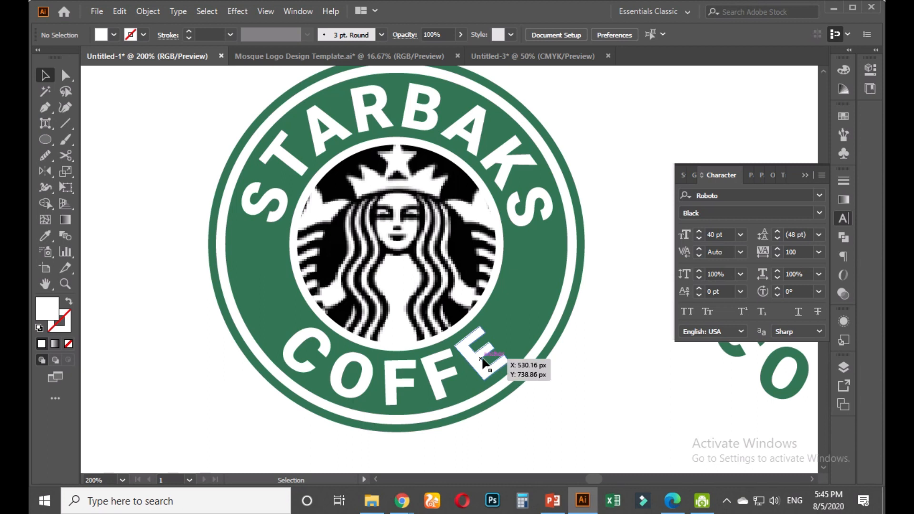
# Add two white five-pointed stars to the green band, one on each side between STARBAKS and COFFE
pyautogui.hotkey('ctrl', '-')
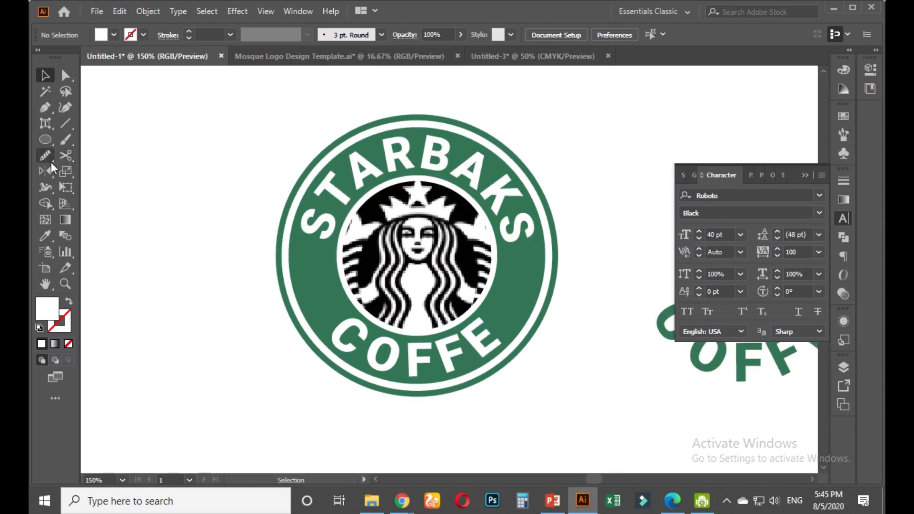
pyautogui.click(51, 141)
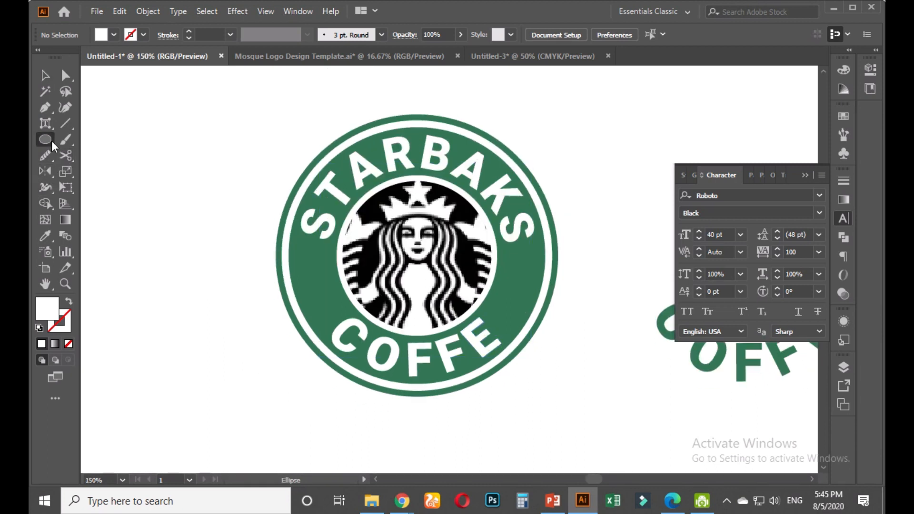
pyautogui.click(102, 204)
pyautogui.moveTo(310, 273); pyautogui.dragTo(522, 292)
pyautogui.click(37, 76)
pyautogui.click(586, 312)
# Nudge both white stars slightly left to even out their placement within the green band
pyautogui.scroll(1, 350, 313)
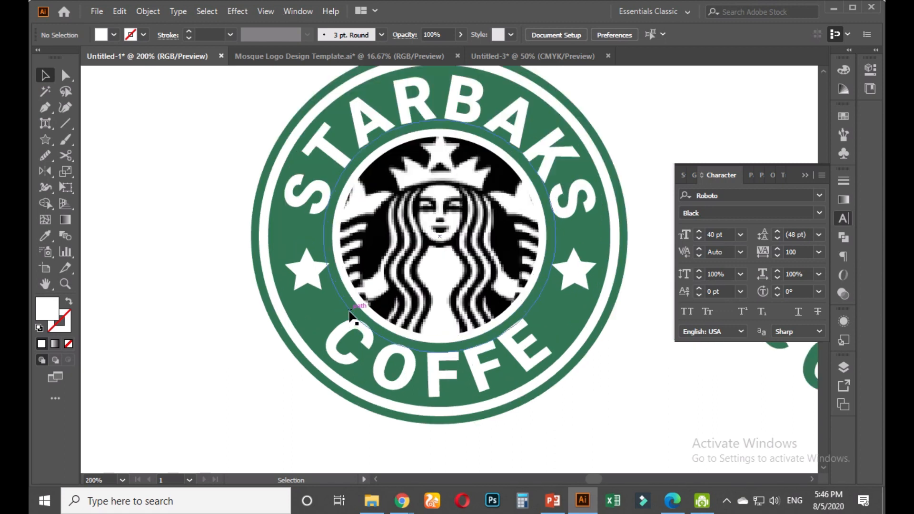
pyautogui.click(302, 272)
pyautogui.press('Left')
pyautogui.press('Left')
pyautogui.click(605, 394)
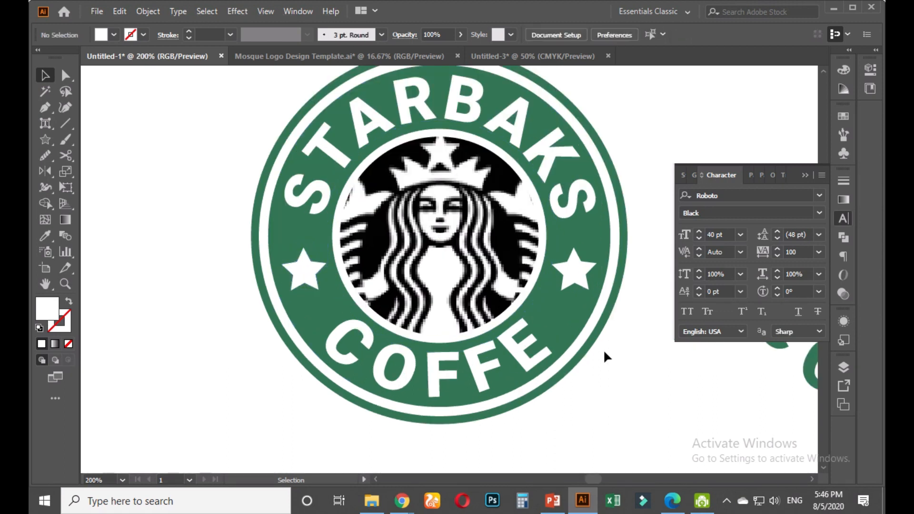
pyautogui.click(573, 270)
pyautogui.click(647, 358)
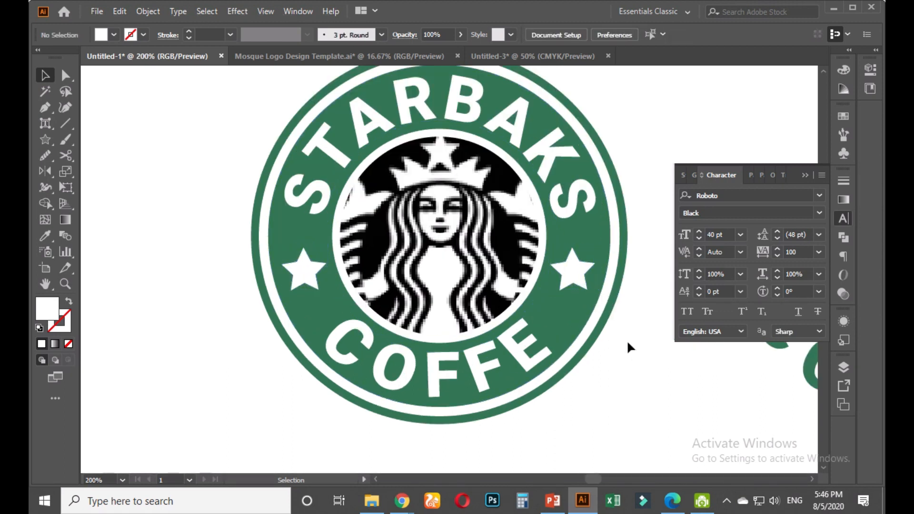
# Try tracing the siren's face outline on the reference Starbucks logo with the Pencil tool, and undo the path
pyautogui.scroll(-4, 623, 339)
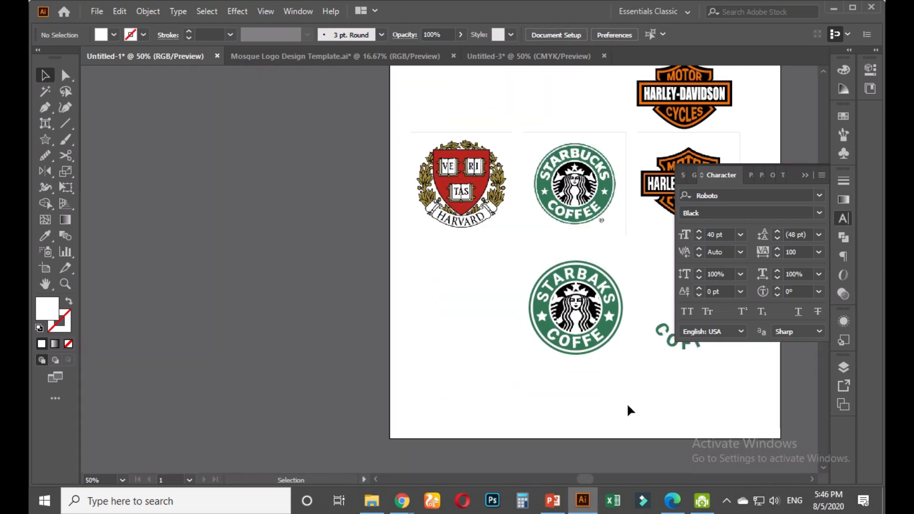
pyautogui.scroll(4, 485, 193)
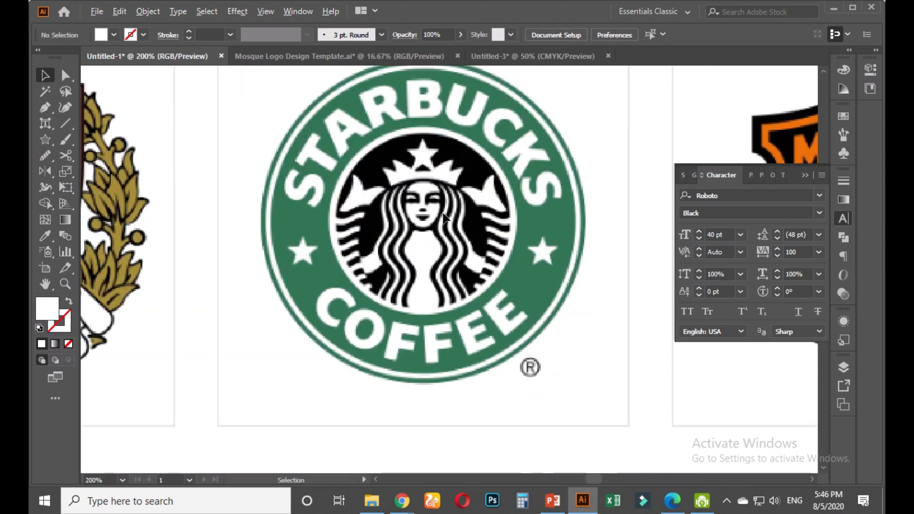
pyautogui.scroll(2, 464, 221)
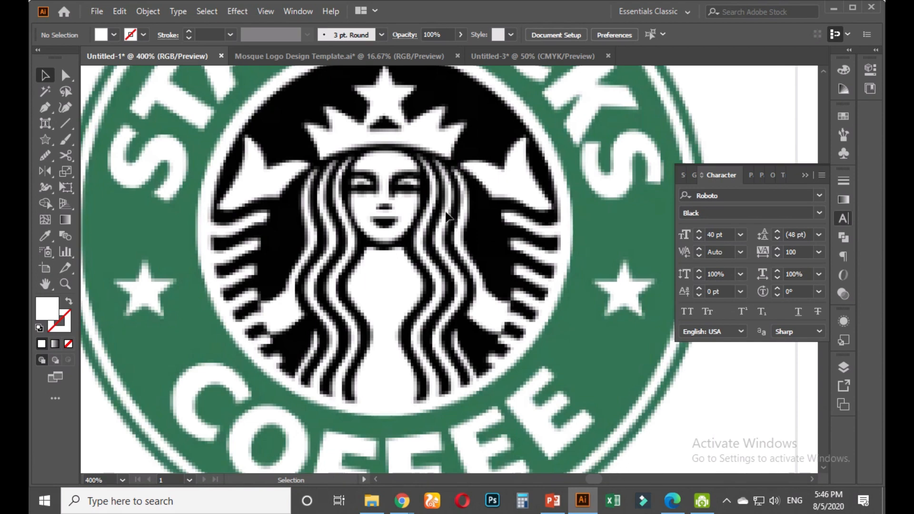
pyautogui.scroll(-1, 110, 143)
pyautogui.scroll(1, 93, 200)
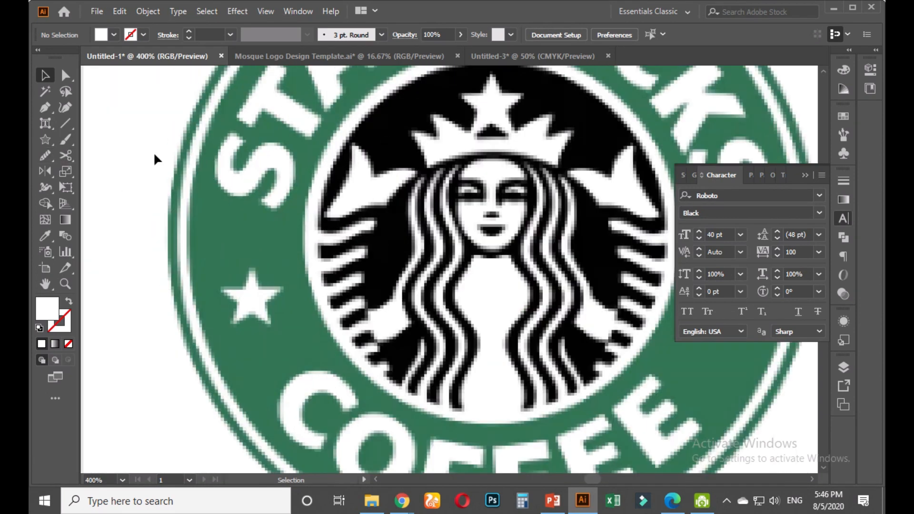
pyautogui.click(45, 156)
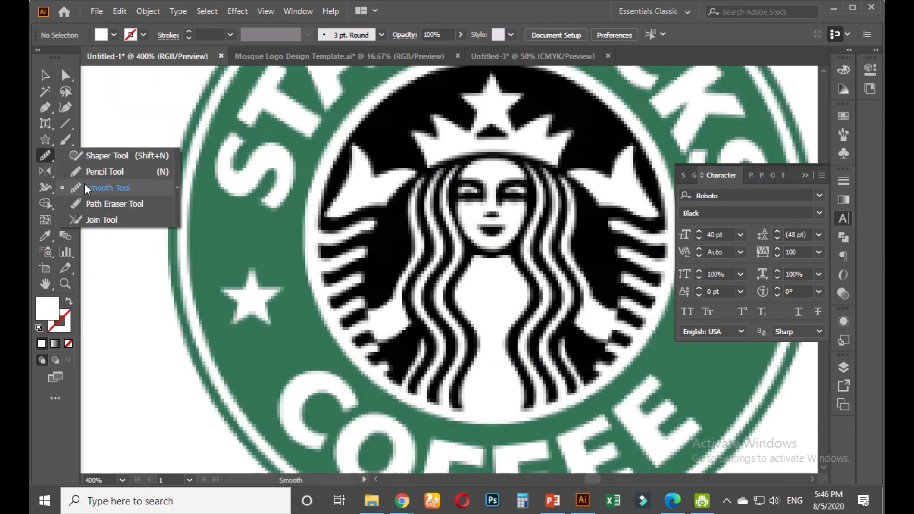
pyautogui.click(101, 173)
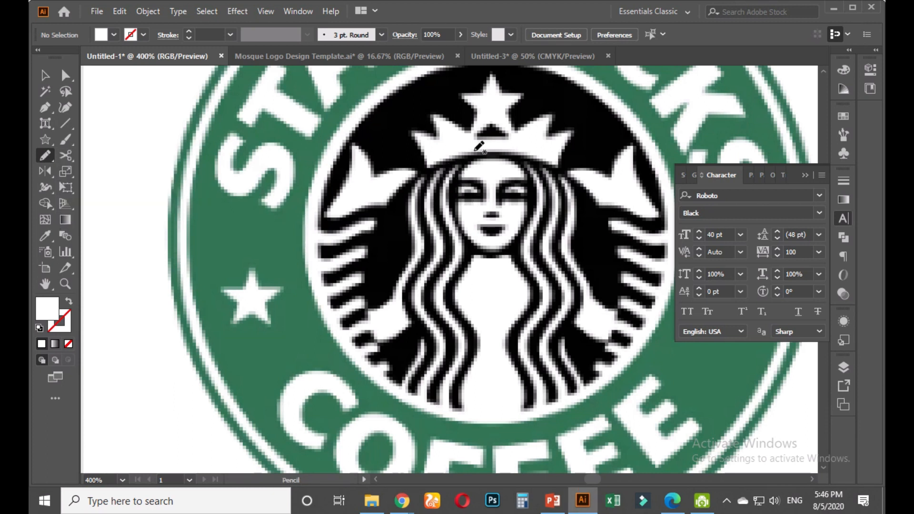
pyautogui.moveTo(480, 153)
pyautogui.mouseDown()
pyautogui.moveTo(453, 172)
pyautogui.moveTo(450, 215)
pyautogui.moveTo(497, 255)
pyautogui.moveTo(521, 219)
pyautogui.moveTo(523, 185)
pyautogui.moveTo(478, 154)
pyautogui.mouseUp()
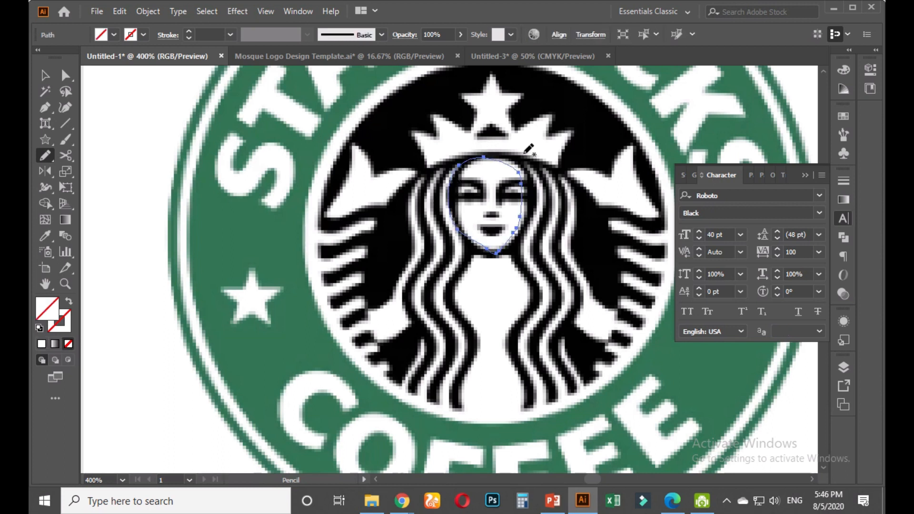
pyautogui.hotkey('ctrl', 'z')
pyautogui.click(46, 75)
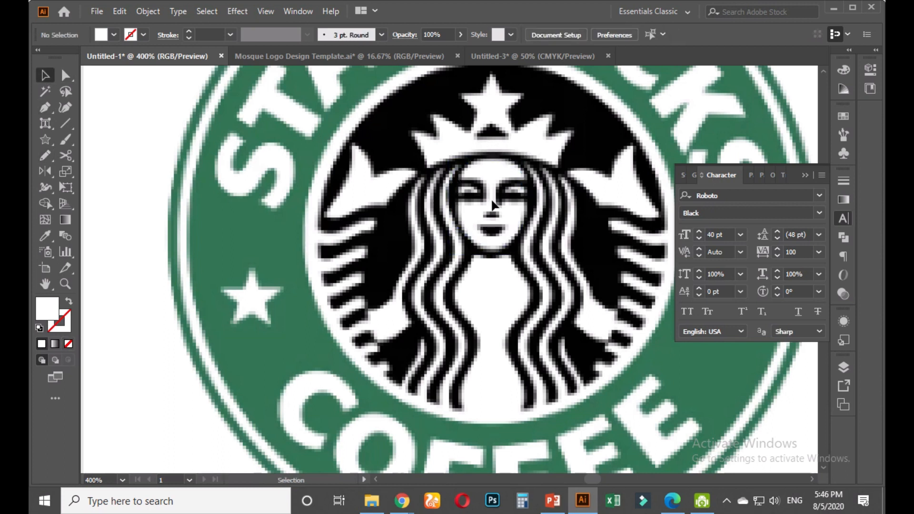
pyautogui.scroll(-2, 468, 232)
pyautogui.scroll(2, 475, 230)
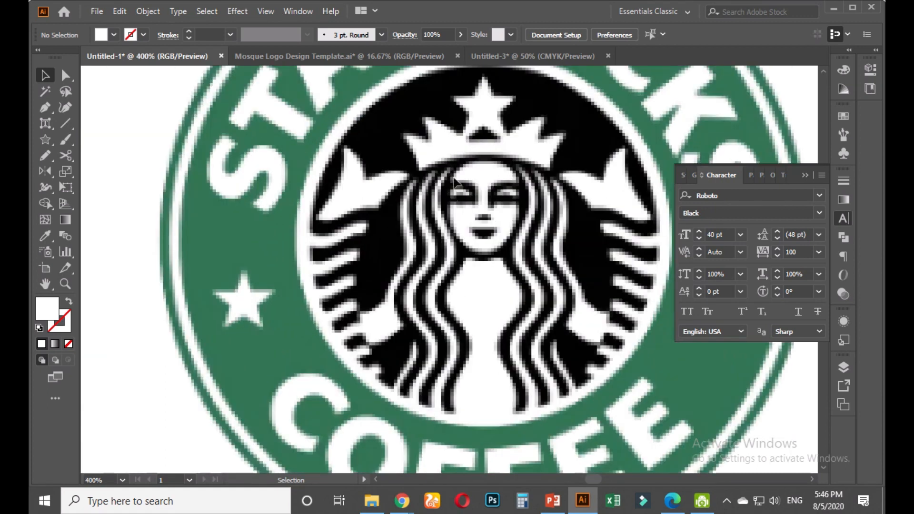
pyautogui.scroll(-4, 493, 237)
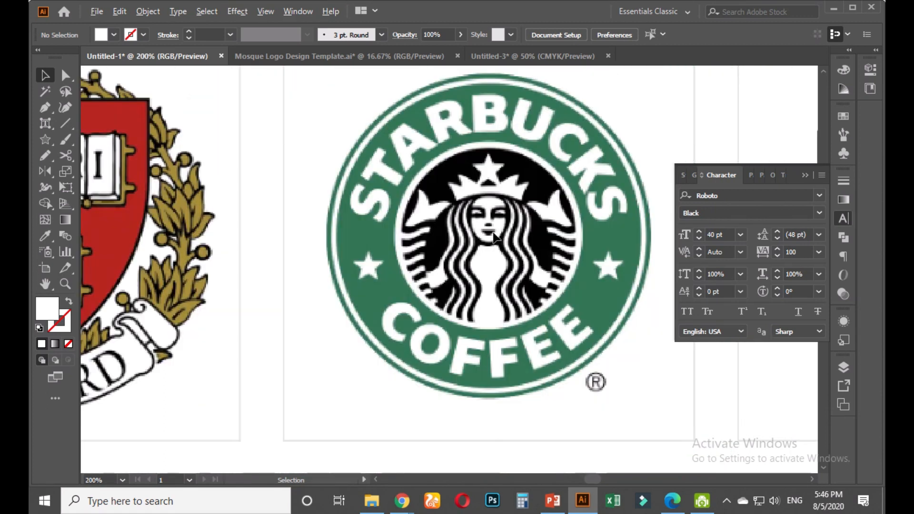
# Delete the spare green COFFE lettering on its circular path beside the recreated emblem
pyautogui.scroll(-4, 493, 237)
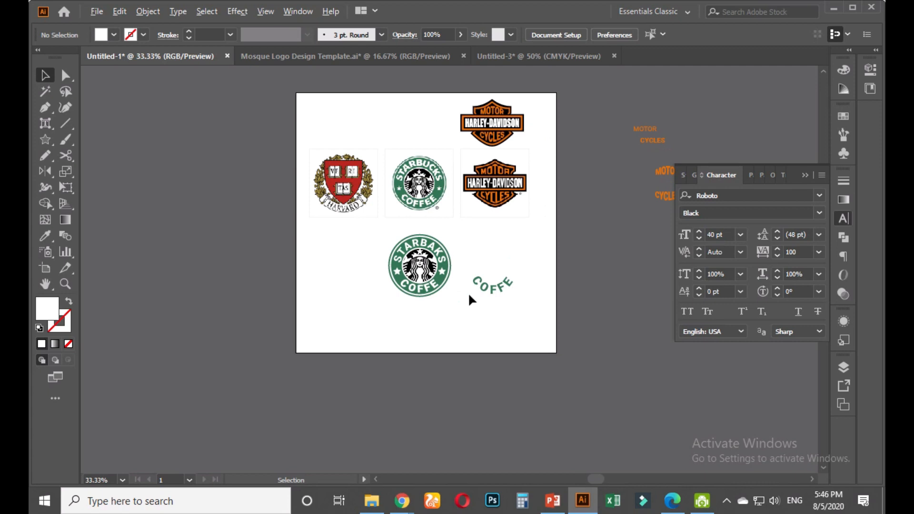
pyautogui.scroll(3, 457, 297)
pyautogui.scroll(1, 429, 289)
pyautogui.scroll(1, 417, 290)
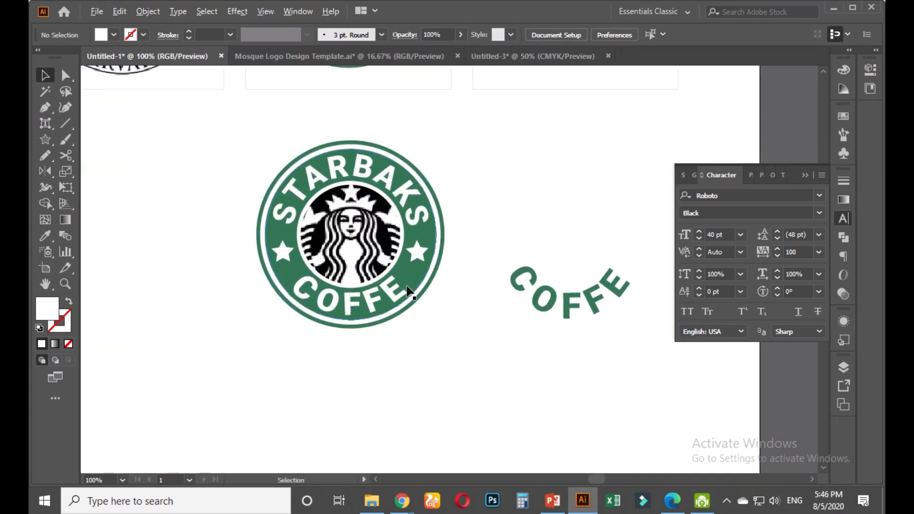
pyautogui.scroll(-1, 422, 291)
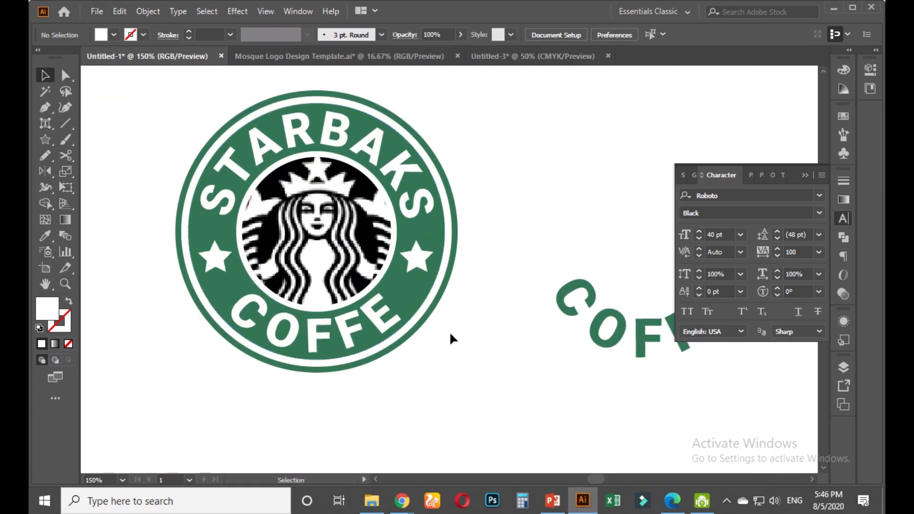
pyautogui.scroll(-1, 447, 329)
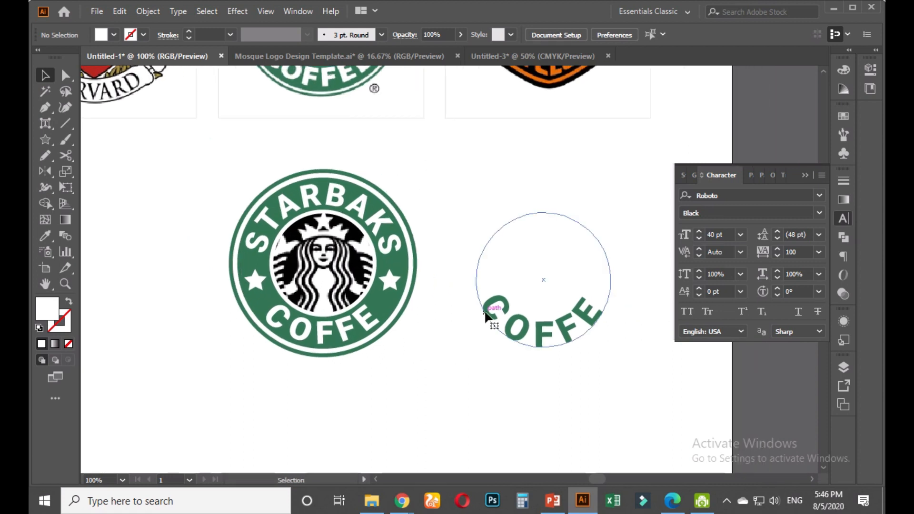
pyautogui.click(485, 312)
pyautogui.press('Delete')
# Select all parts of the recreated STARBAKS COFFE emblem and group them
pyautogui.scroll(1, 462, 314)
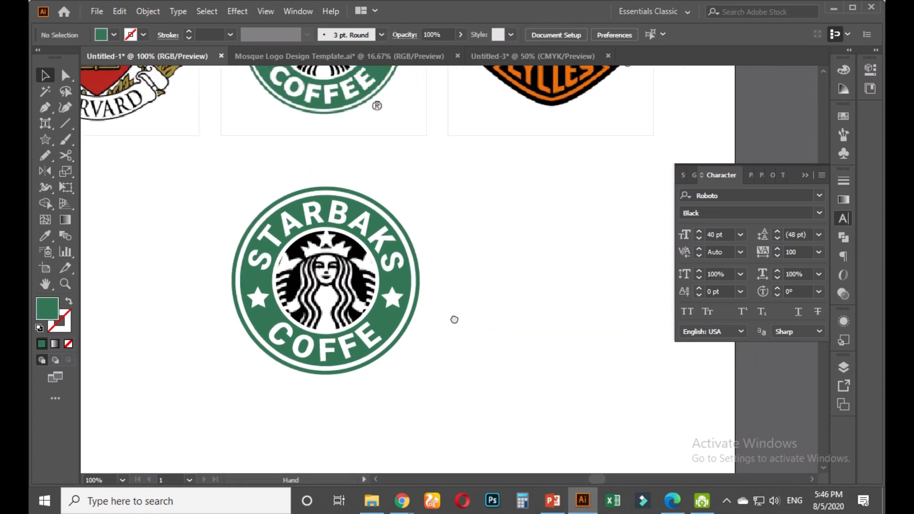
pyautogui.moveTo(428, 312); pyautogui.dragTo(235, 384)
pyautogui.rightClick(322, 256)
pyautogui.click(367, 356)
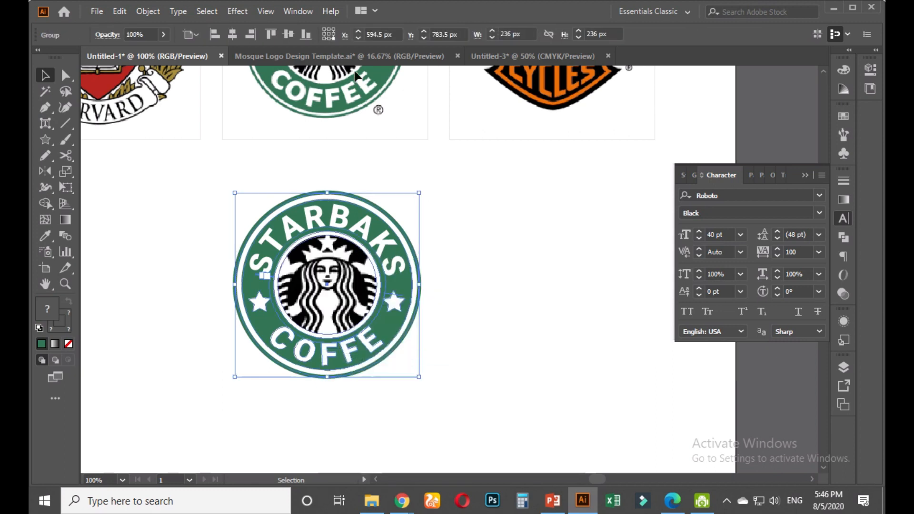
# Expand the appearance of the grouped emblem, followed by its remaining objects with the default Expand settings
pyautogui.click(148, 11)
pyautogui.click(214, 178)
pyautogui.click(148, 11)
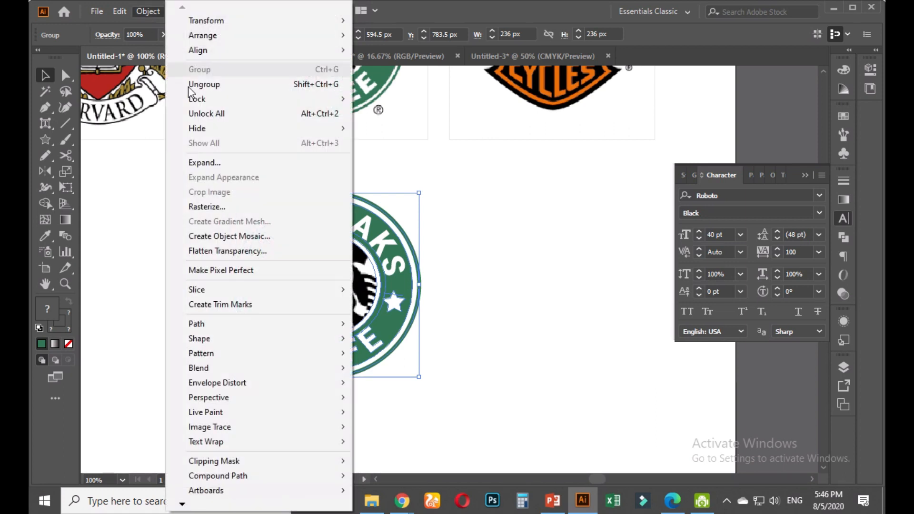
pyautogui.click(218, 163)
pyautogui.press('Return')
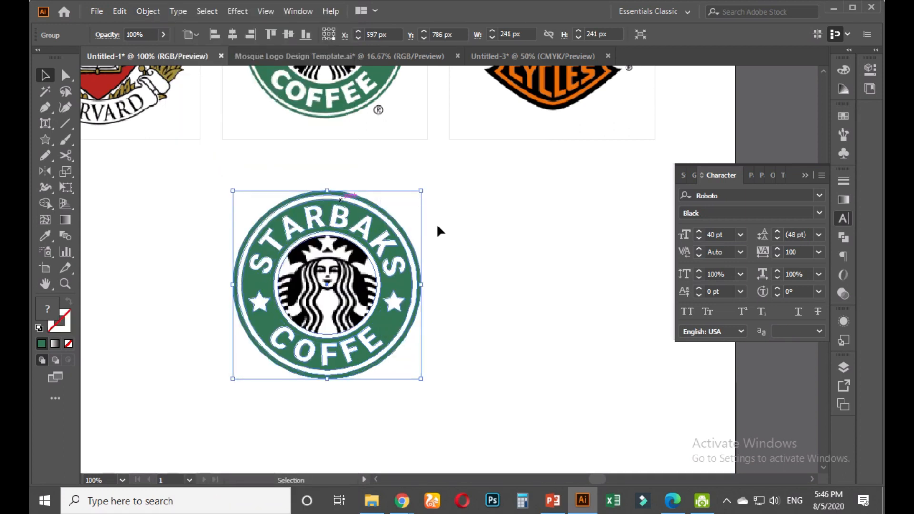
# Move the emblem off the artboard onto the dark canvas to check it against a different background
pyautogui.click(458, 261)
pyautogui.scroll(-2, 456, 262)
pyautogui.scroll(-2, 451, 261)
pyautogui.click(421, 291)
pyautogui.moveTo(404, 282); pyautogui.dragTo(246, 288)
pyautogui.click(391, 346)
pyautogui.scroll(-2, 389, 334)
pyautogui.click(300, 318)
pyautogui.scroll(4, 281, 307)
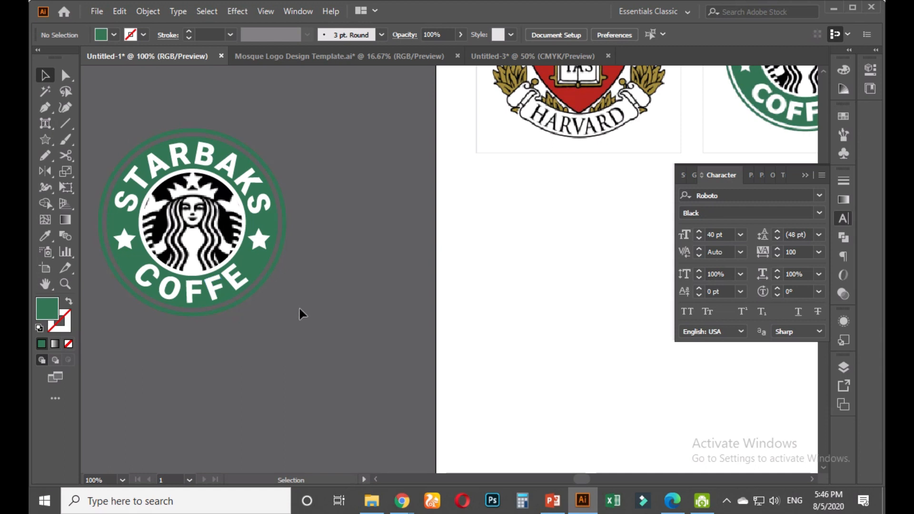
# Move the emblem back onto the artboard, below and between the Harvard and Starbucks reference logos
pyautogui.scroll(-3, 300, 307)
pyautogui.moveTo(296, 292); pyautogui.dragTo(466, 321)
pyautogui.click(537, 323)
pyautogui.scroll(2, 516, 313)
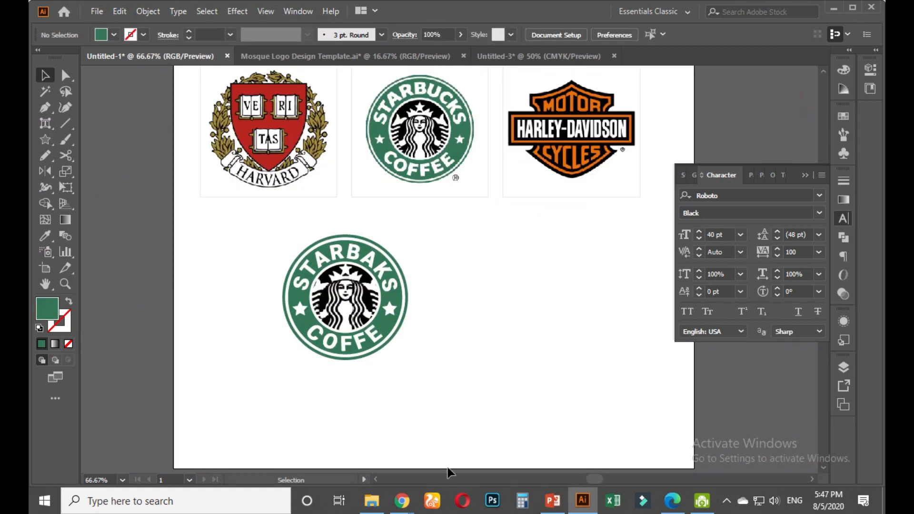
# Switch to the Google Meet call in Chrome to check the participants, and minimize its window
pyautogui.click(402, 500)
pyautogui.click(372, 454)
pyautogui.moveTo(416, 2)
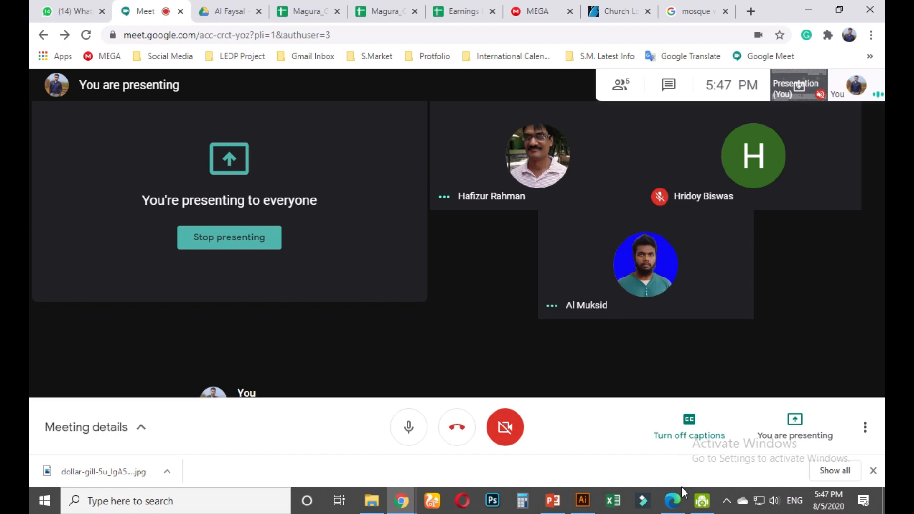
pyautogui.click(809, 10)
# Switch to 2ledp-module-graphic-design-.pdf in Edge and review the logo design topics on page 9
pyautogui.click(671, 500)
pyautogui.scroll(-3, 257, 291)
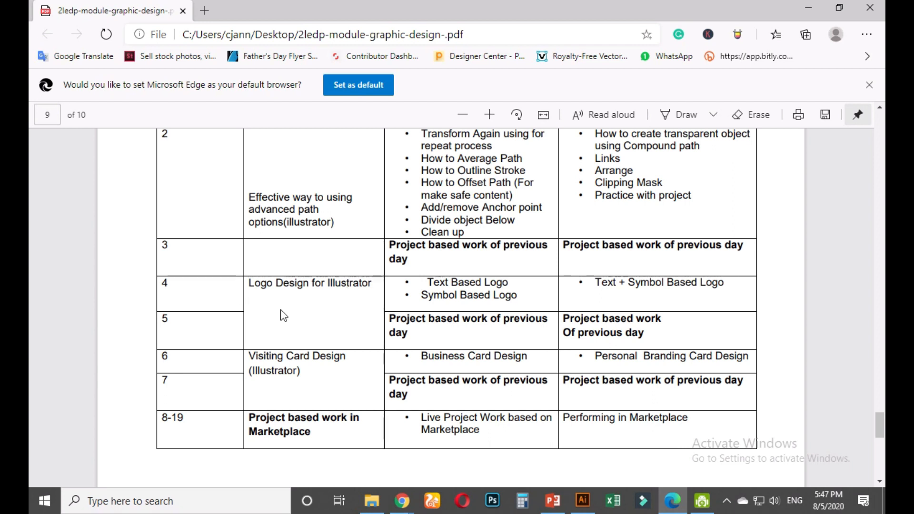
pyautogui.scroll(2, 284, 315)
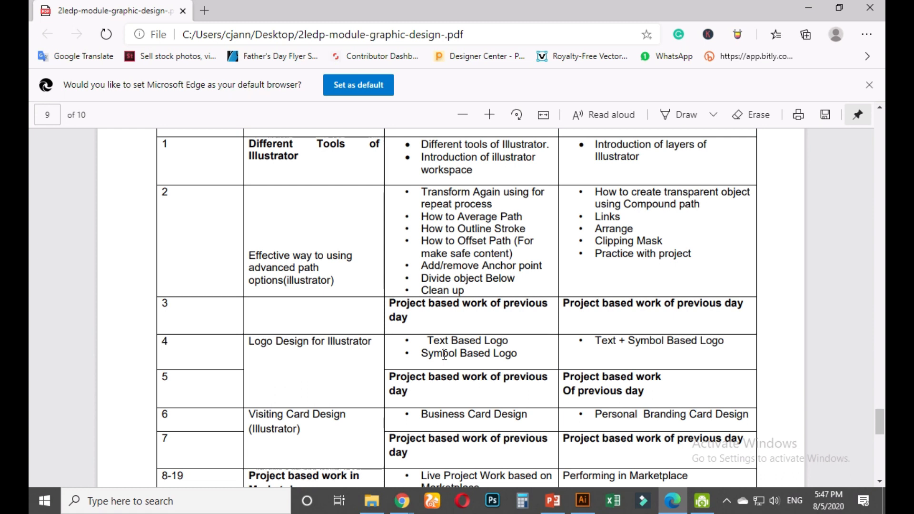
# Switch to WhatsApp Web in Chrome and open the Magura GD-06 group chat
pyautogui.moveTo(402, 501)
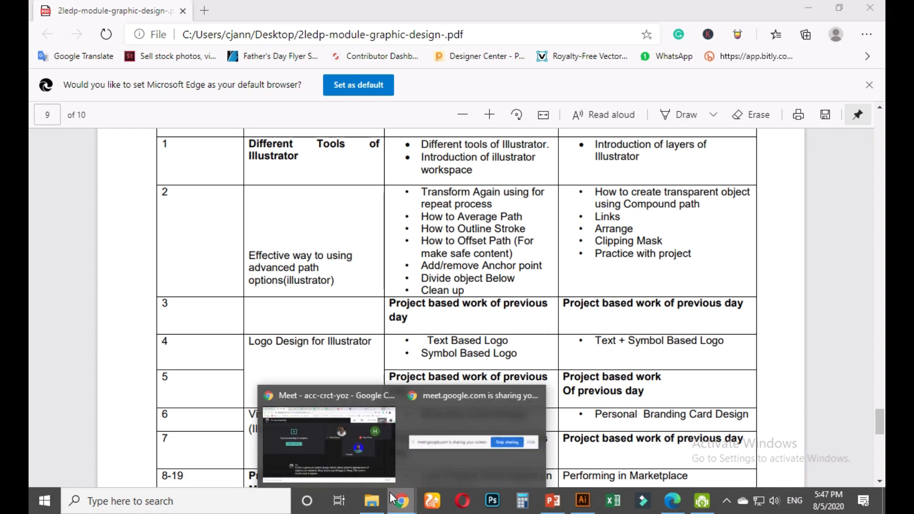
pyautogui.click(453, 436)
pyautogui.click(47, 13)
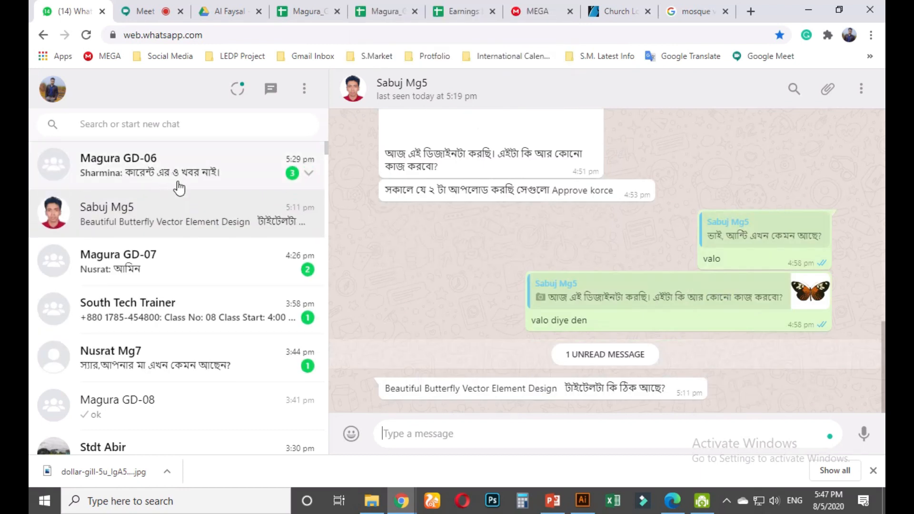
pyautogui.click(177, 185)
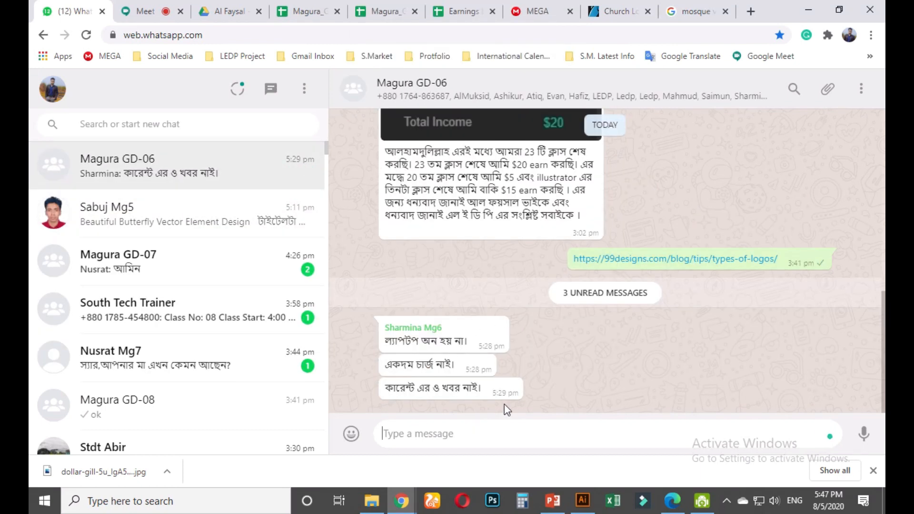
pyautogui.click(513, 390)
pyautogui.click(724, 345)
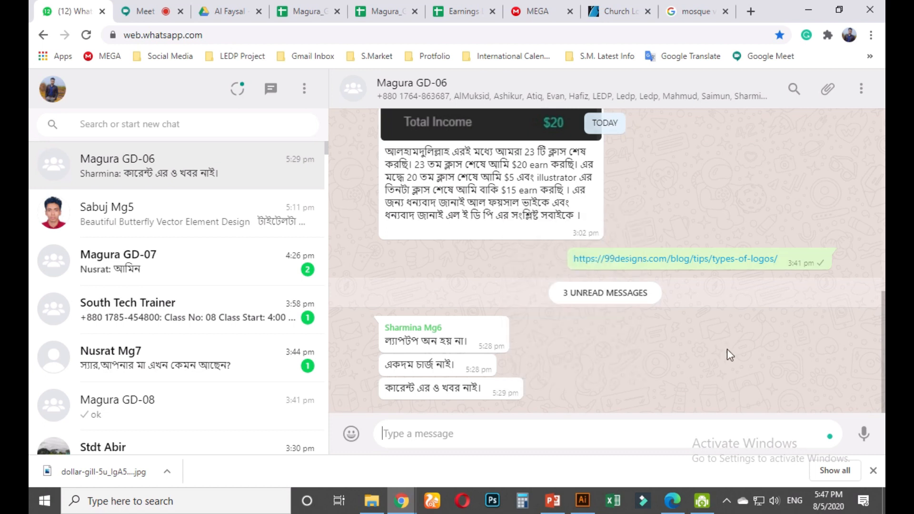
pyautogui.click(830, 89)
pyautogui.click(828, 137)
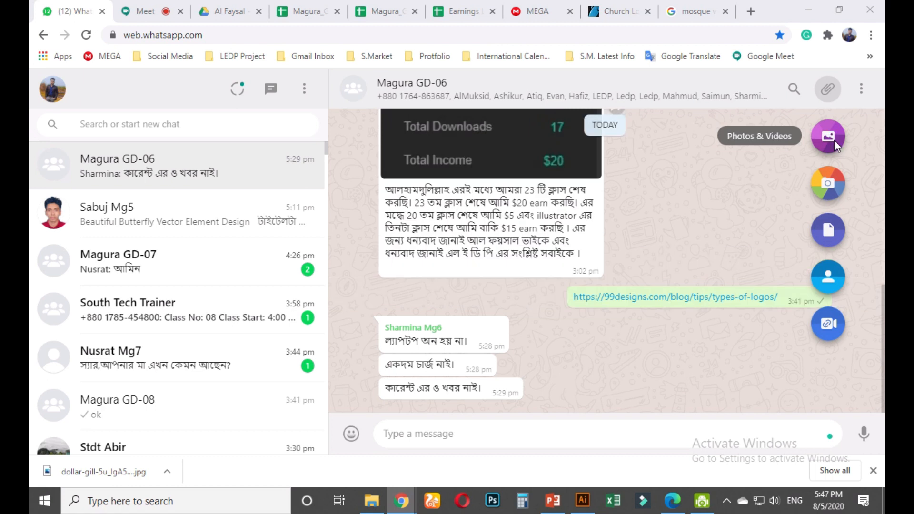
pyautogui.click(584, 124)
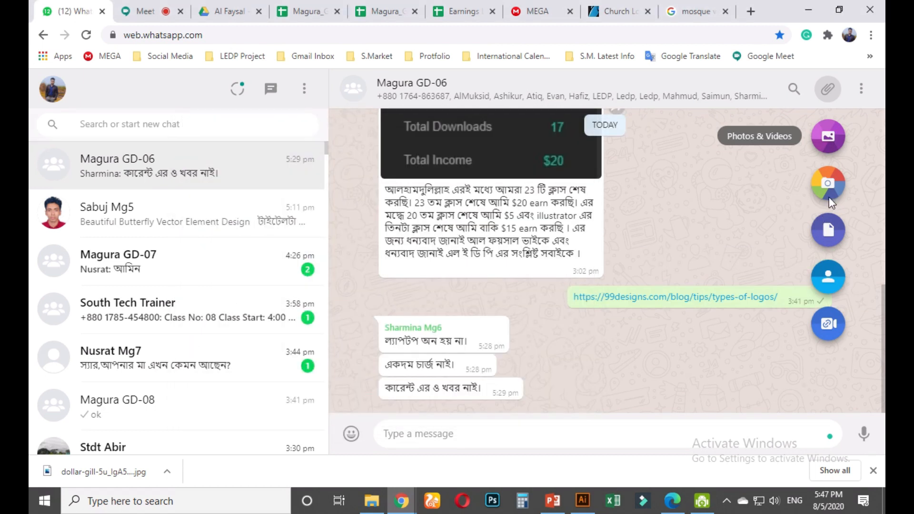
# Send 2ledp-module-graphic-design-.pdf from the desktop to the Magura GD-06 chat, and maximize the Chrome window
pyautogui.click(839, 10)
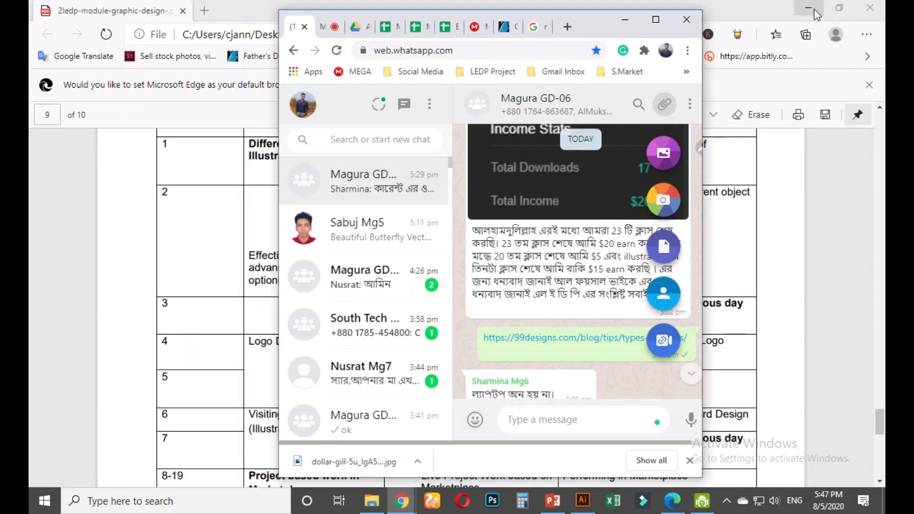
pyautogui.click(812, 8)
pyautogui.click(834, 7)
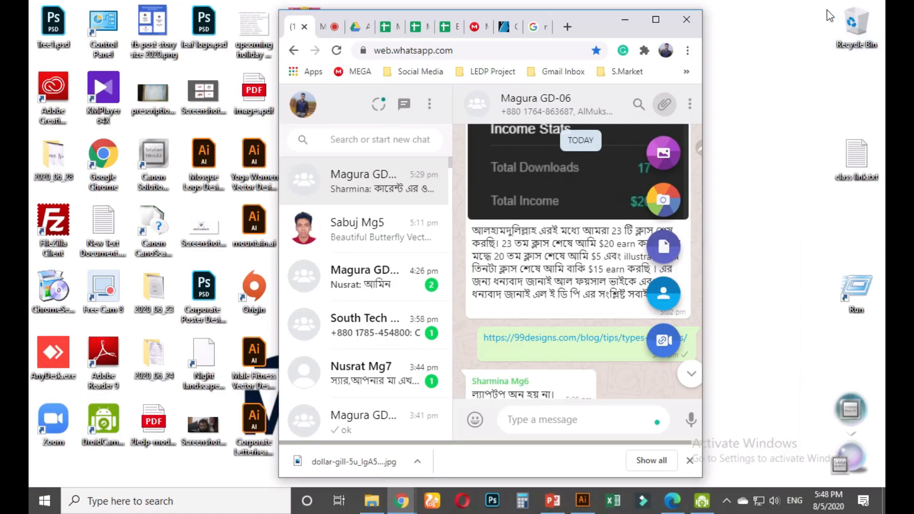
pyautogui.moveTo(153, 422); pyautogui.dragTo(574, 351)
pyautogui.press('Return')
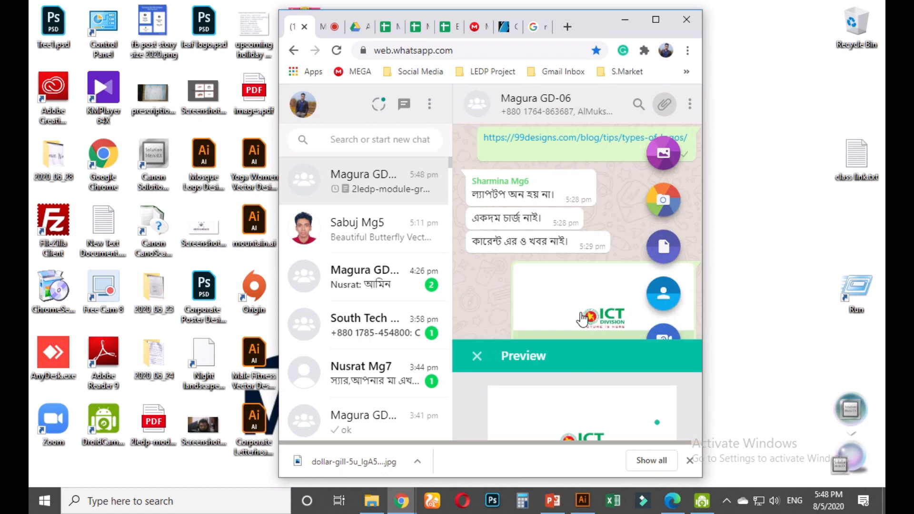
pyautogui.click(649, 19)
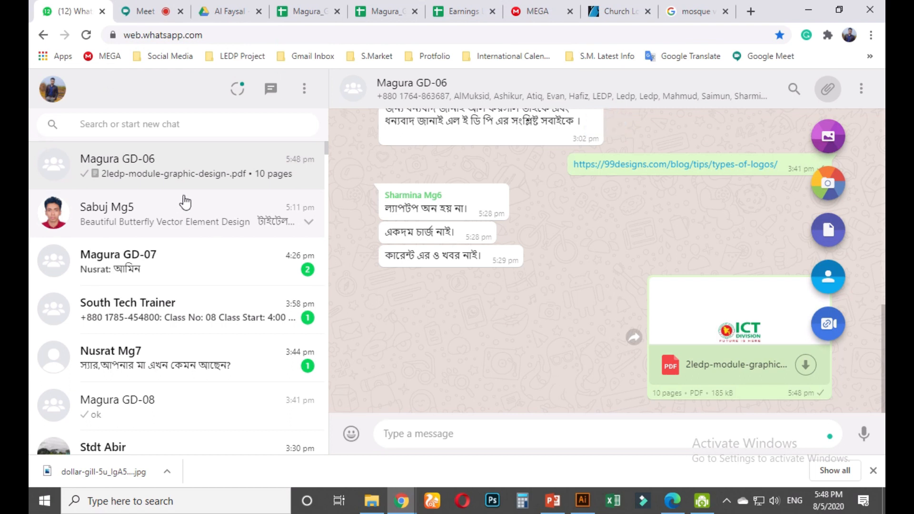
# Send the message "uni susto achen, Amin n alhamdulillah" to the Magura GD-07 group chat
pyautogui.click(166, 281)
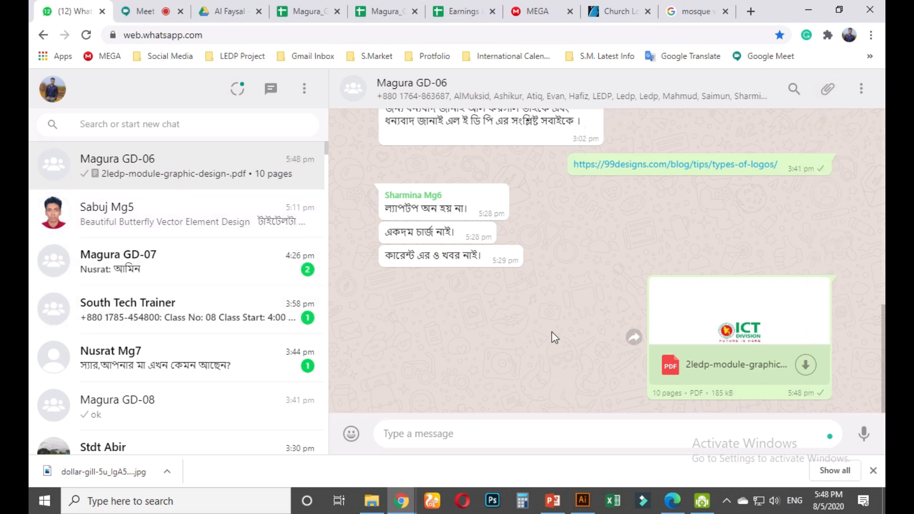
pyautogui.click(281, 271)
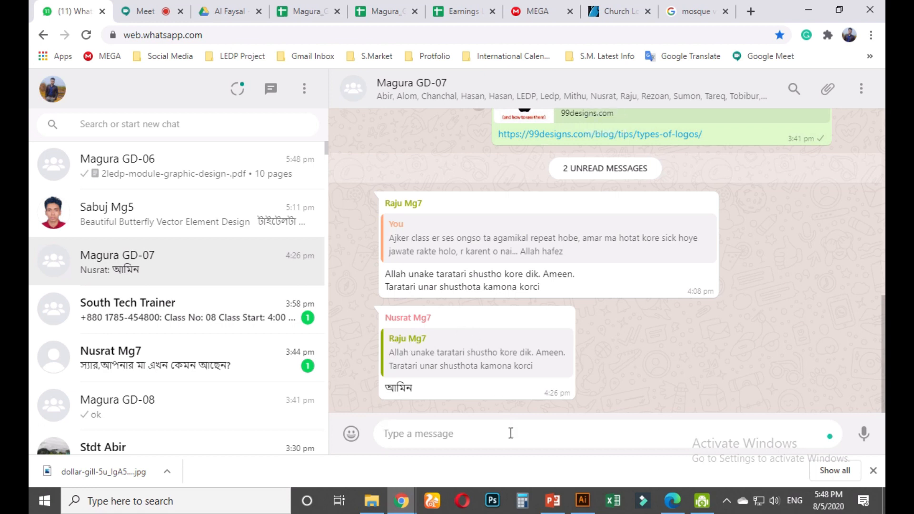
pyautogui.write('uni susto achen, Amin n alham')
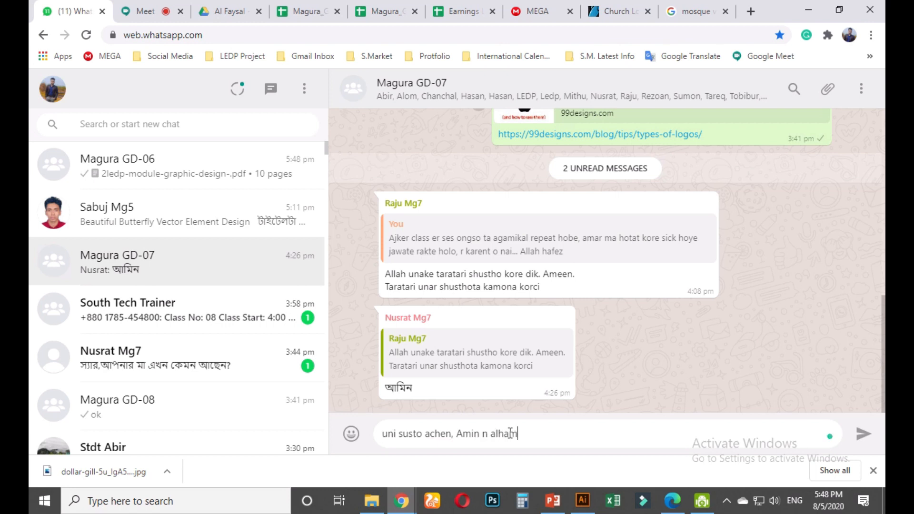
pyautogui.press('Return')
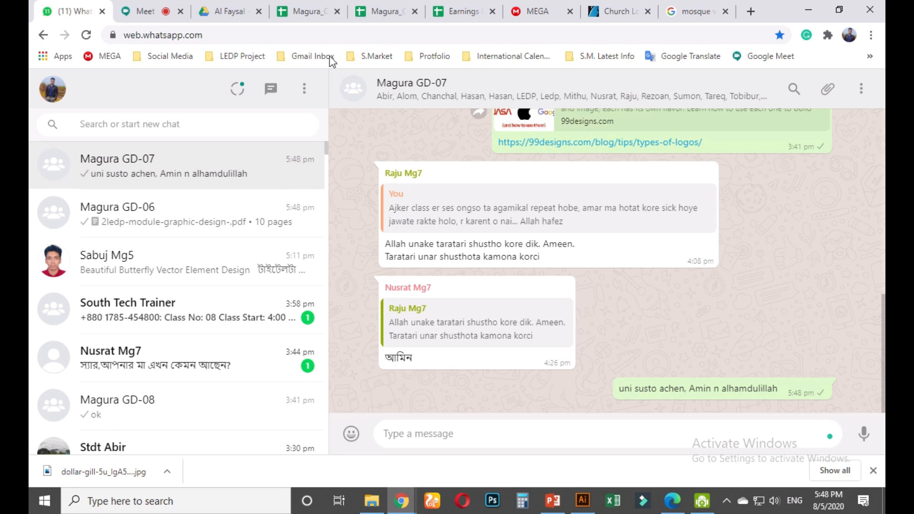
# Stop presenting in the Google Meet call and mute the participant whose camera is on for everyone
pyautogui.click(145, 11)
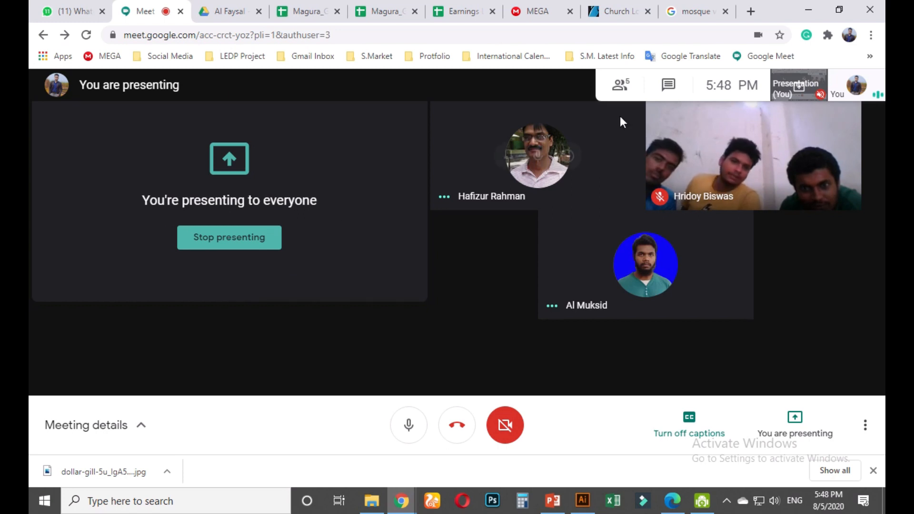
pyautogui.moveTo(485, 7)
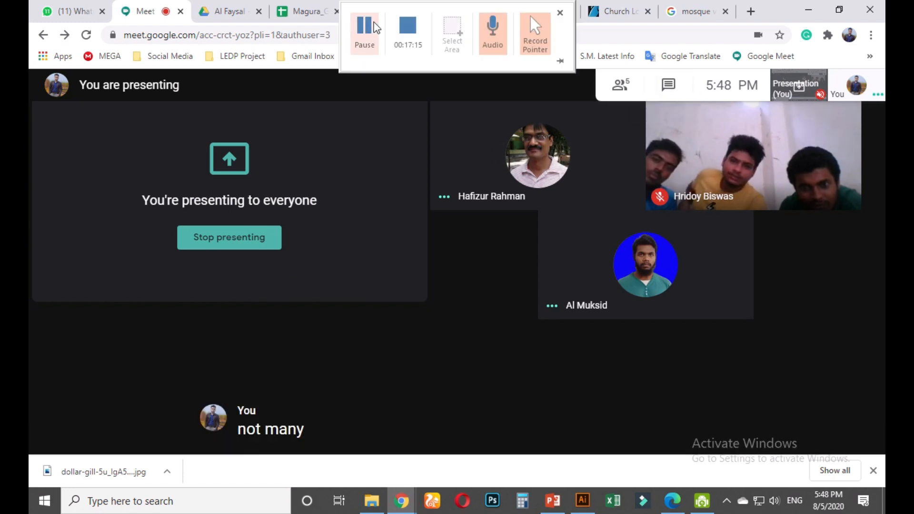
pyautogui.moveTo(565, 255)
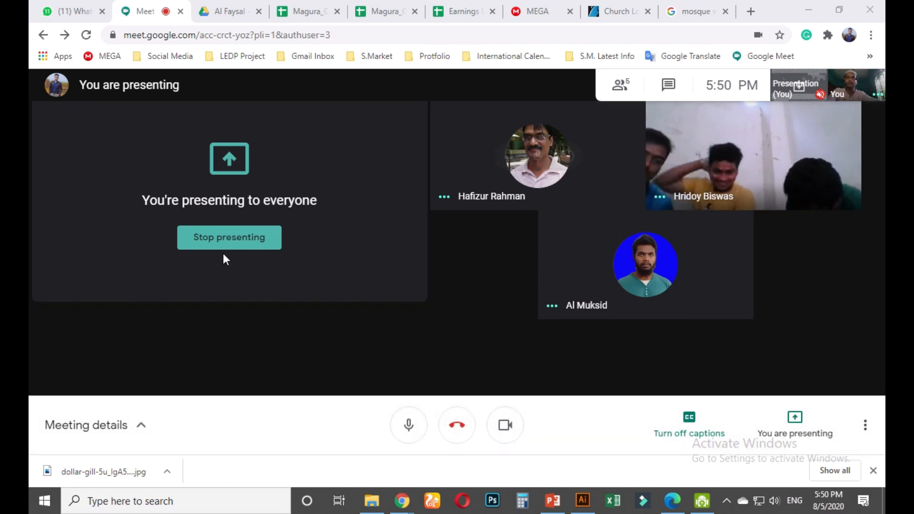
pyautogui.click(225, 243)
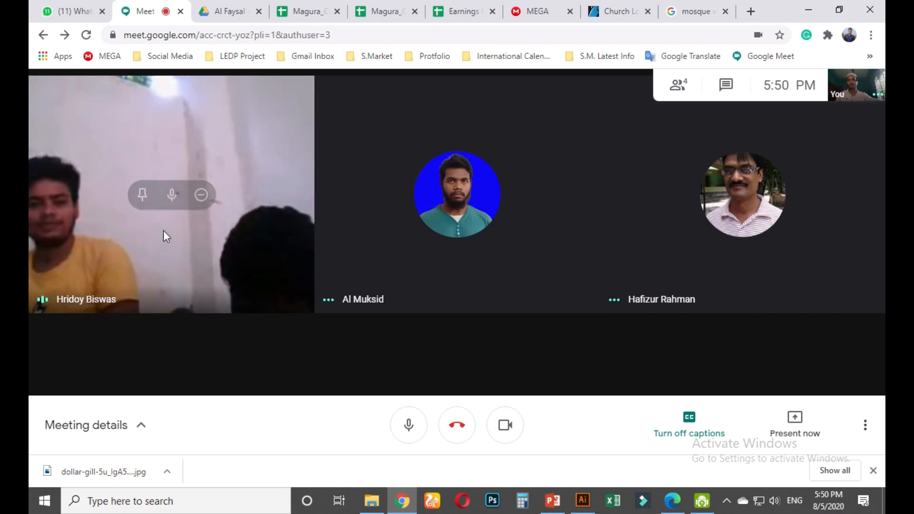
pyautogui.click(171, 195)
pyautogui.click(535, 286)
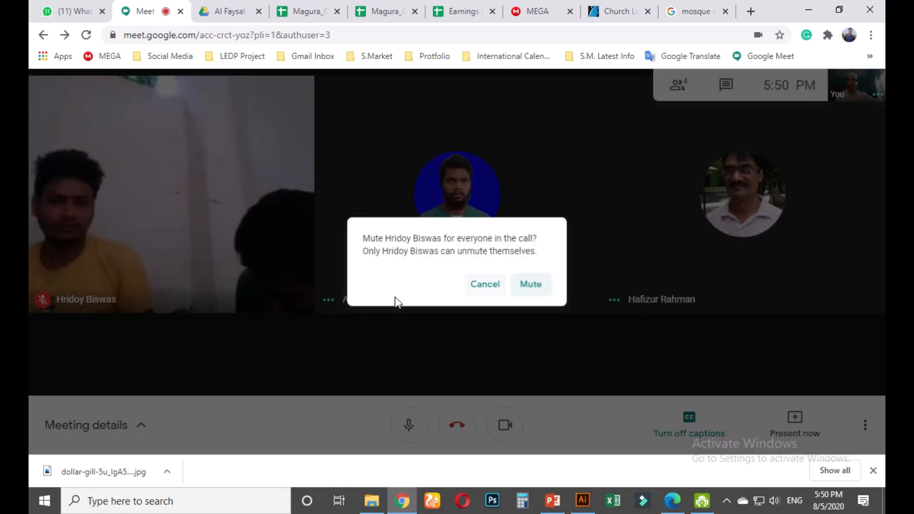
pyautogui.moveTo(347, 303)
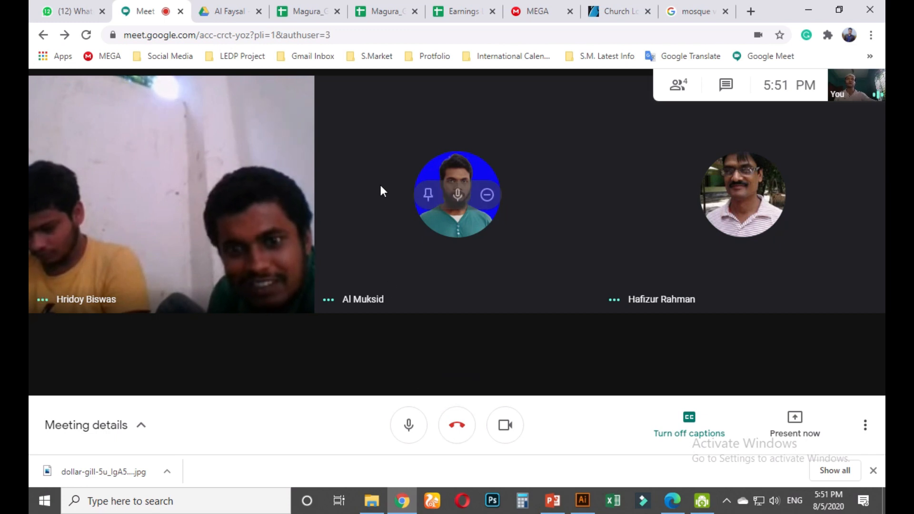
pyautogui.click(466, 10)
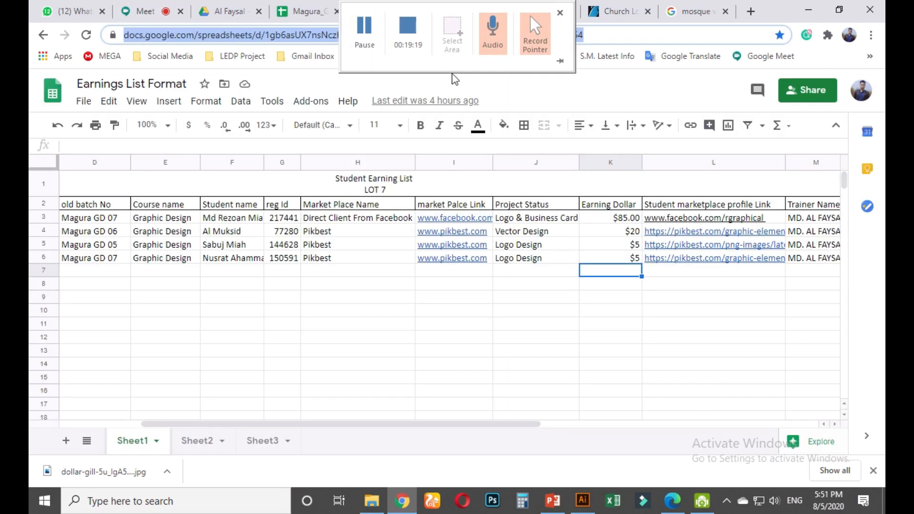
pyautogui.click(400, 13)
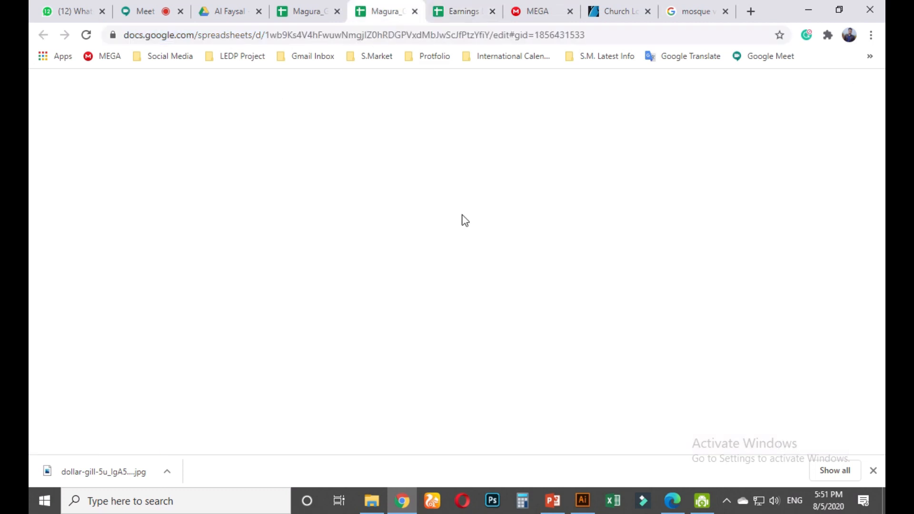
pyautogui.click(143, 11)
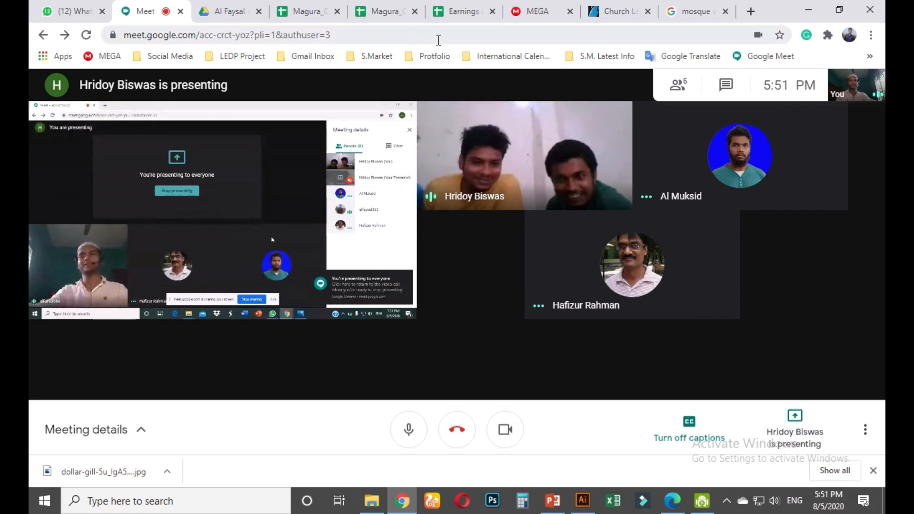
pyautogui.click(228, 11)
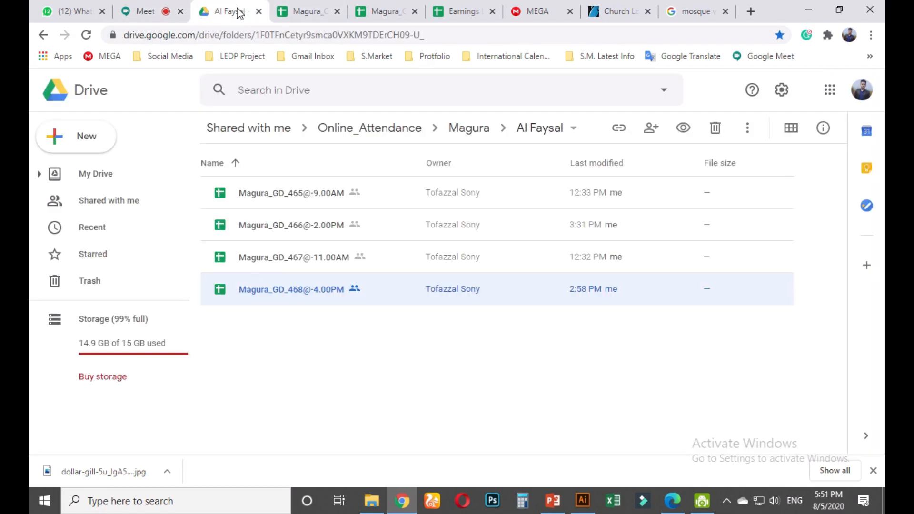
pyautogui.click(403, 13)
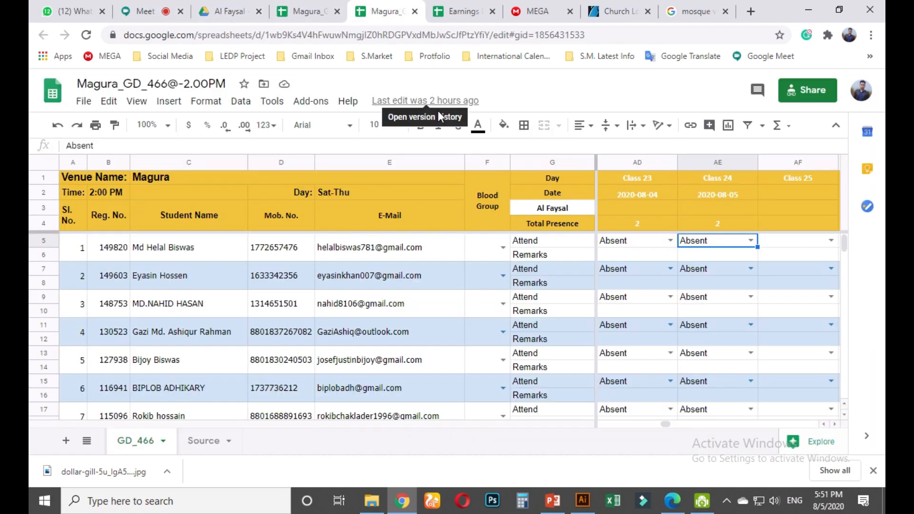
# Mark the student with serial number 22 as Present for Class 24 on 2020-08-05
pyautogui.scroll(-3, 245, 344)
pyautogui.scroll(-3, 242, 344)
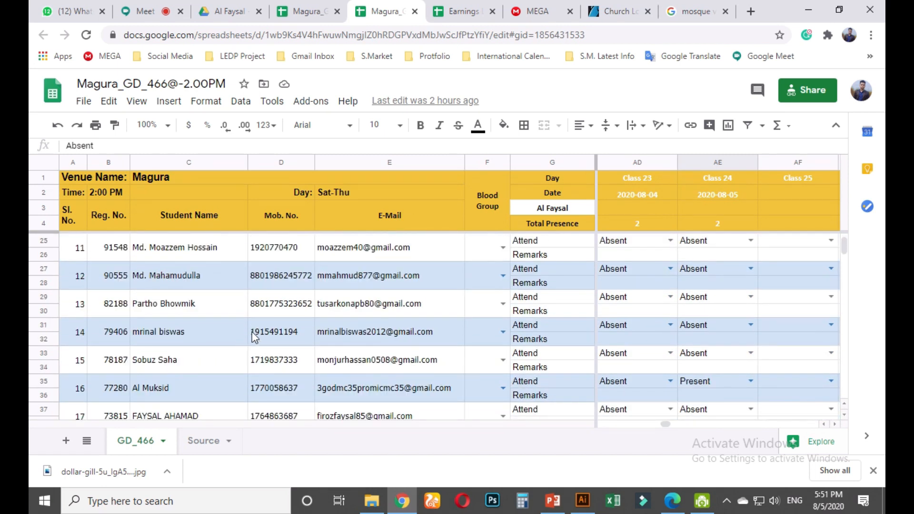
pyautogui.scroll(-3, 693, 316)
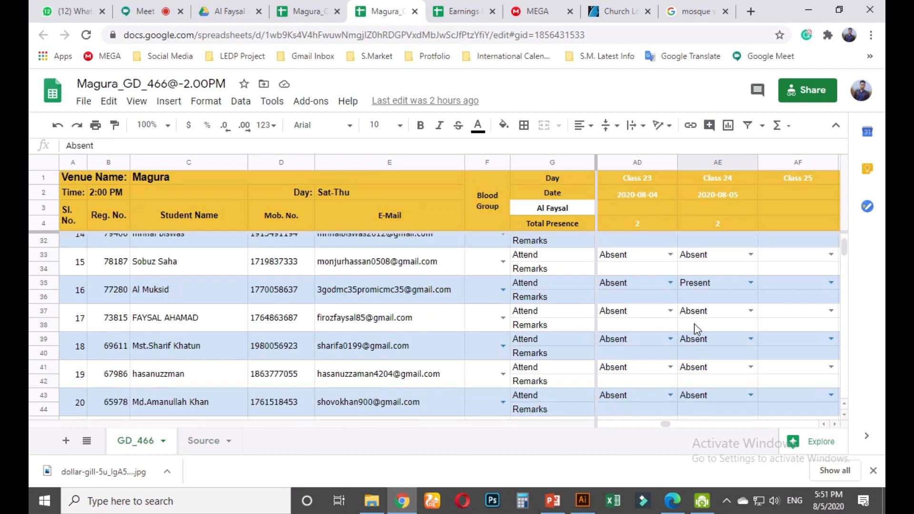
pyautogui.click(751, 339)
pyautogui.click(714, 309)
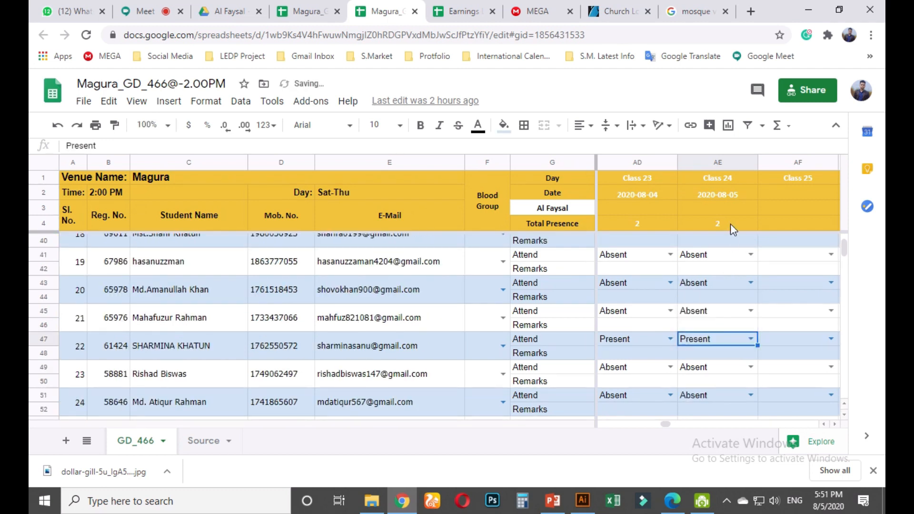
# Set the Total Presence for Class 24 to 3
pyautogui.click(730, 224)
pyautogui.write('3')
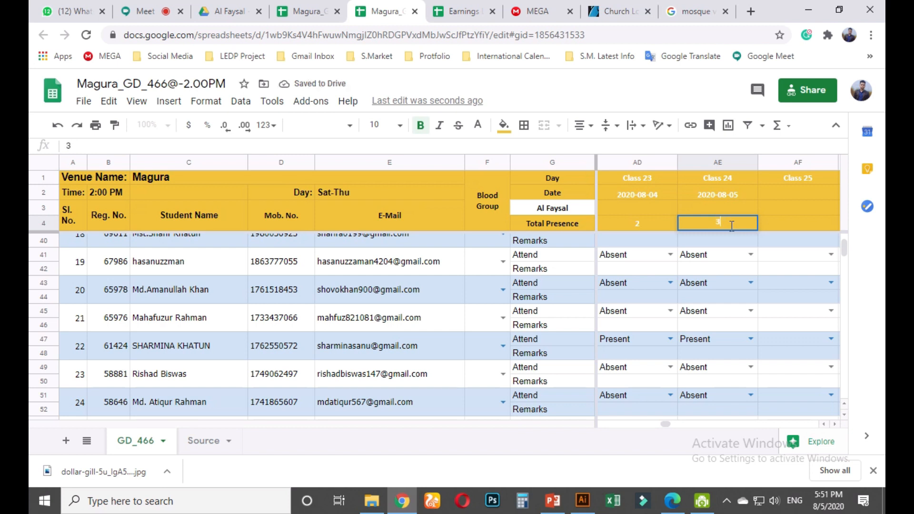
pyautogui.press('Return')
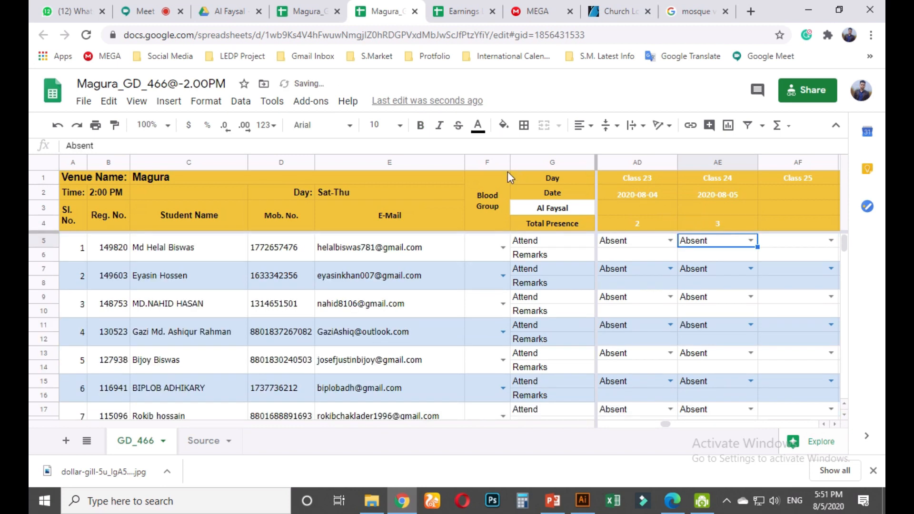
# Close the Magura_GD_466 attendance spreadsheet and return to the Google Meet call after viewing the Magura_GD_468 sheet
pyautogui.click(415, 12)
pyautogui.click(306, 11)
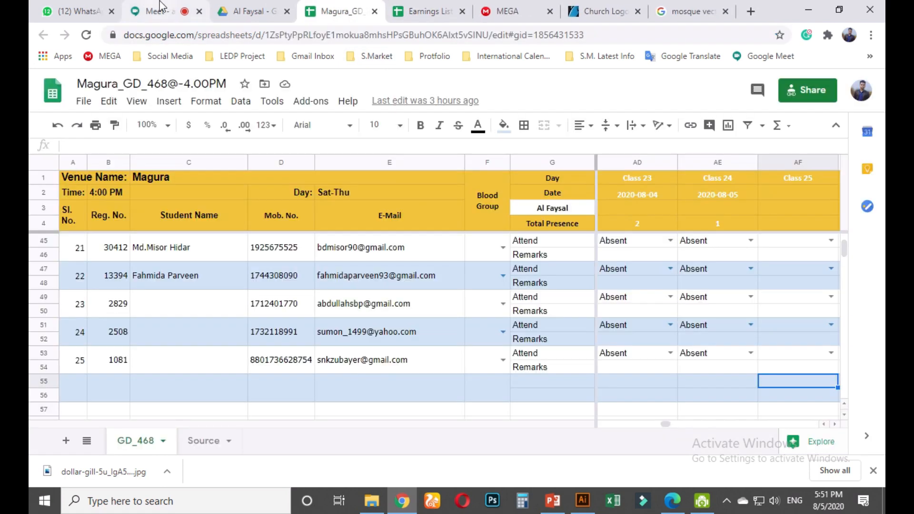
pyautogui.click(161, 7)
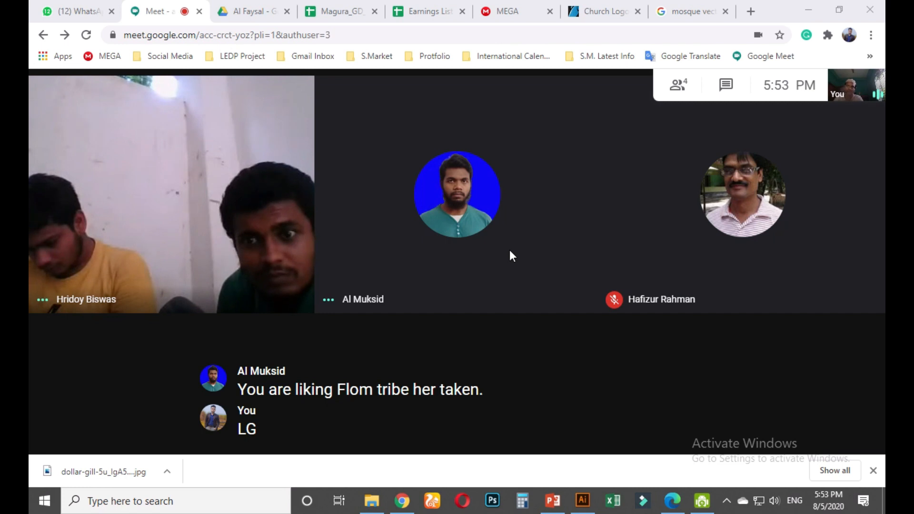
pyautogui.moveTo(449, 6)
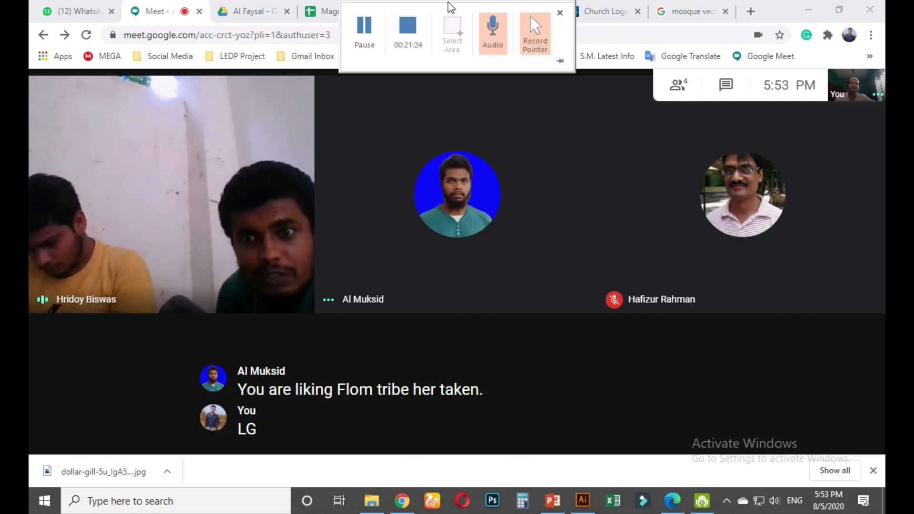